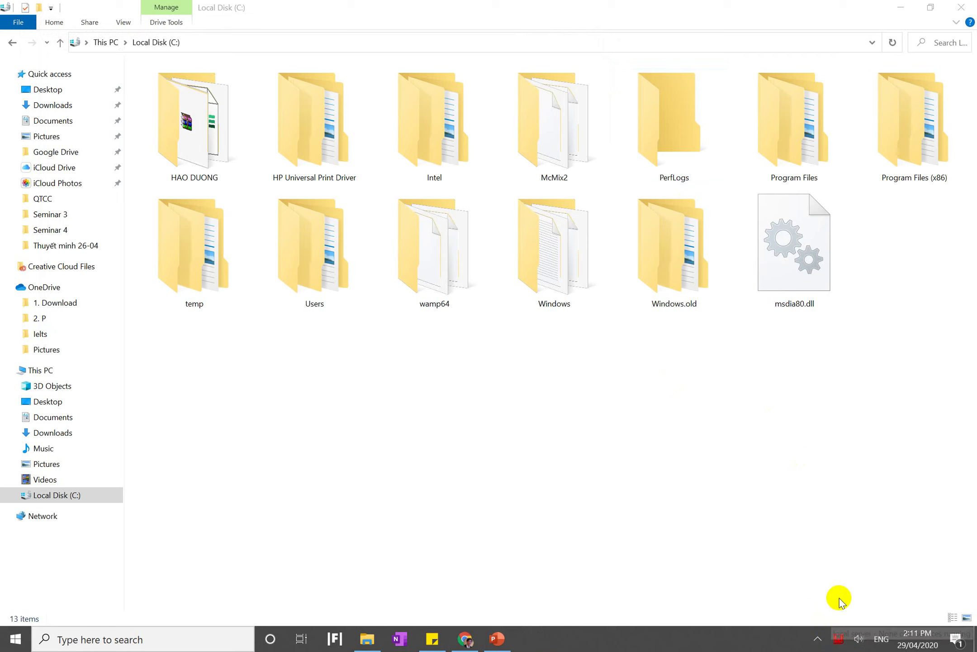
Check the WampServer tray menu, then bring Chrome's localhost tab forward
{"action": "left_click", "coordinate": [836, 639]}
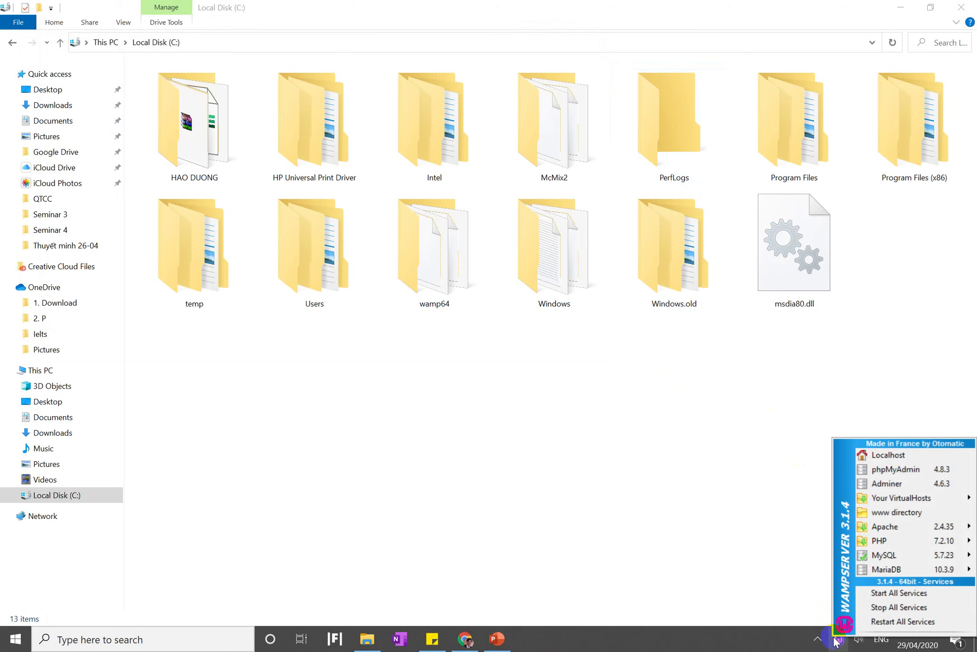
{"action": "left_click", "coordinate": [745, 574]}
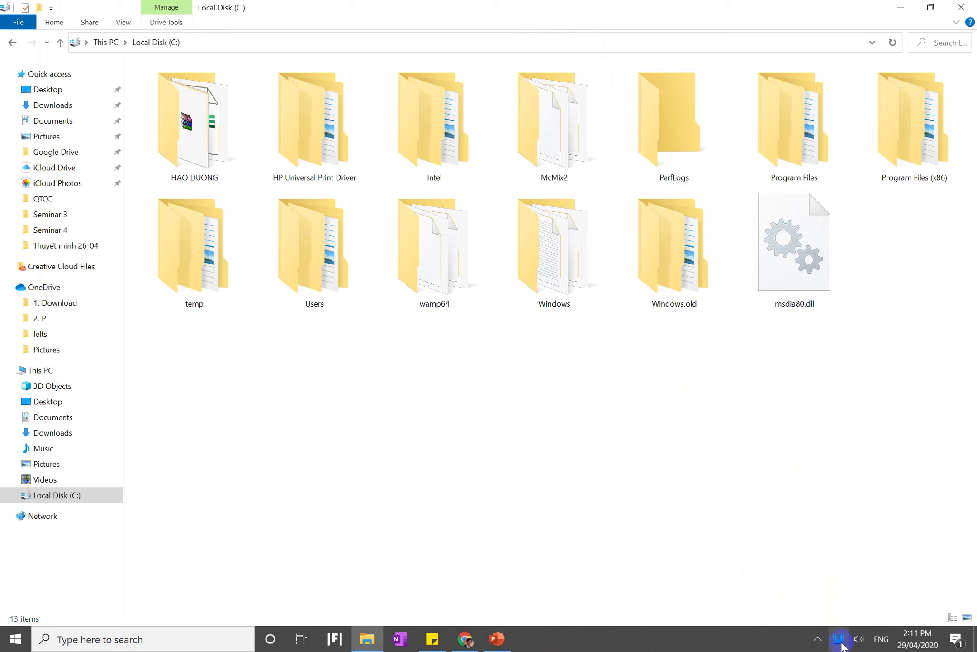
{"action": "left_click", "coordinate": [465, 638]}
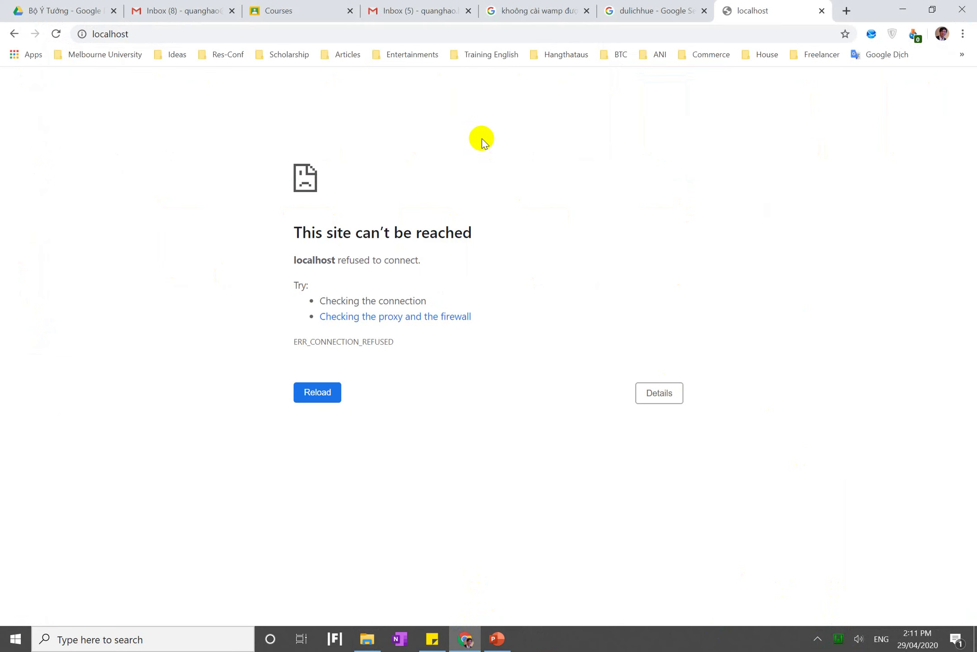
Load localhost/dulichhue and close the two Google search result tabs
{"action": "left_click", "coordinate": [436, 32]}
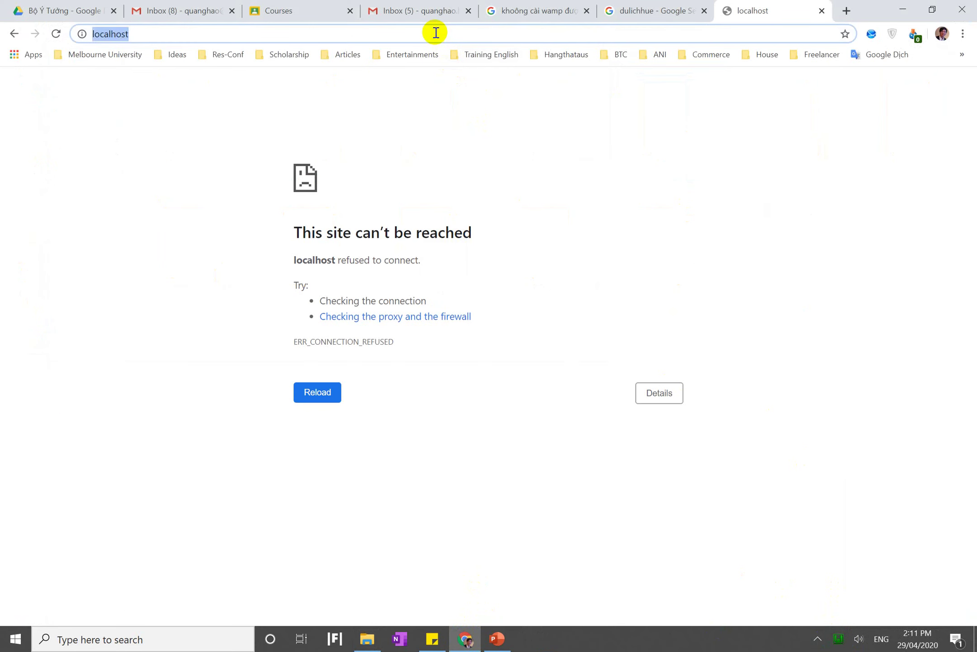
{"action": "type", "text": "/"}
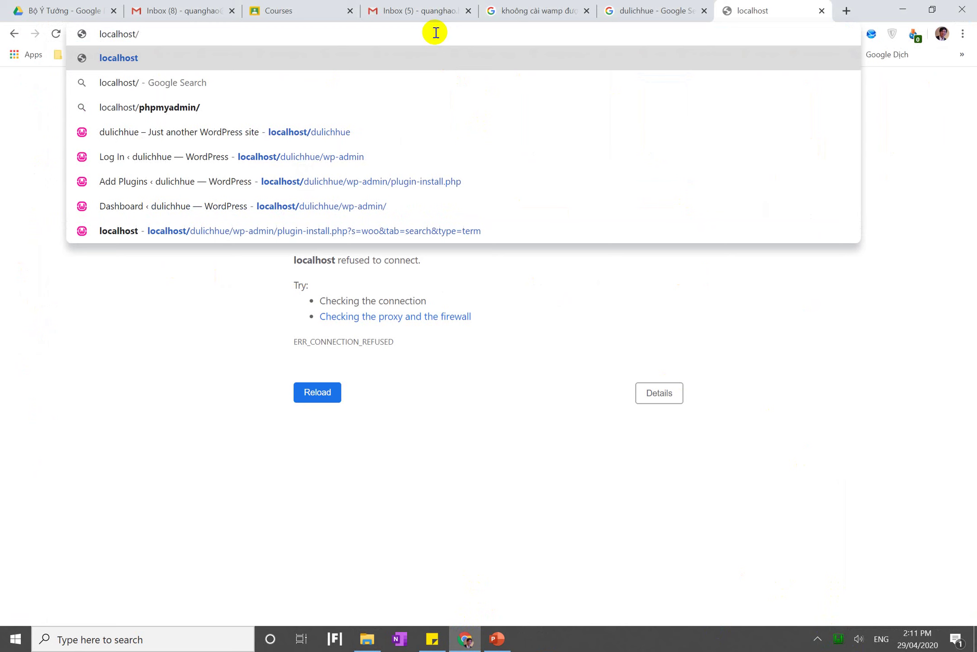
{"action": "type", "text": "dulichh"}
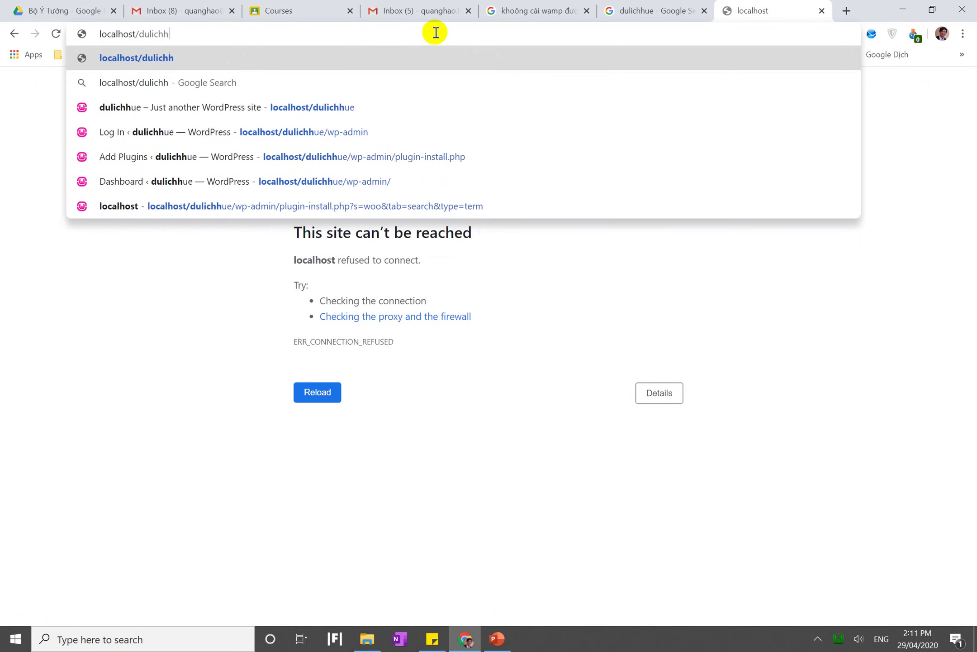
{"action": "type", "text": "ue"}
{"action": "key", "text": "Return"}
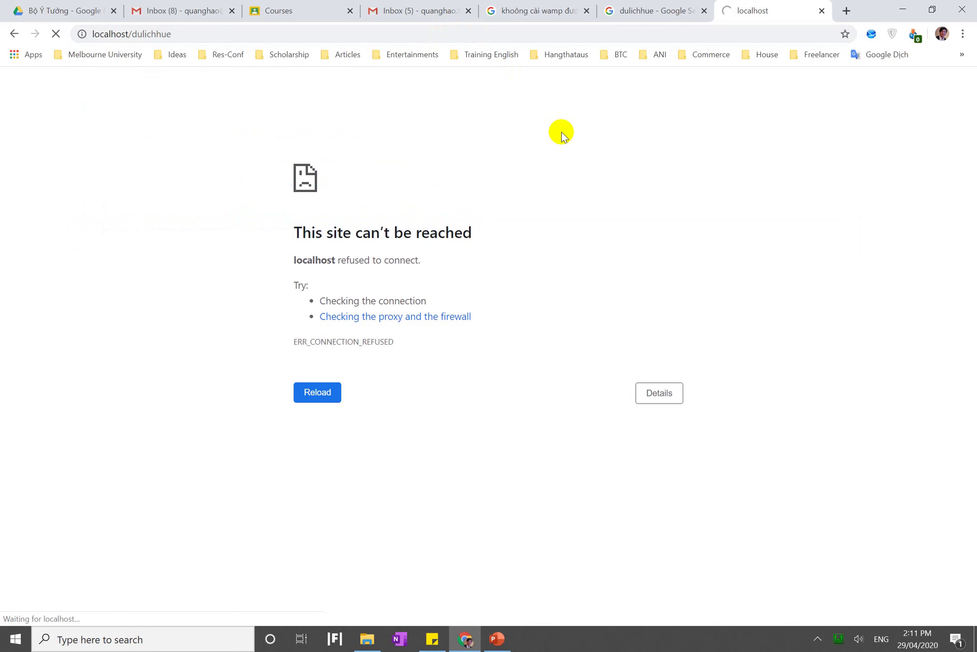
{"action": "left_click", "coordinate": [666, 4]}
{"action": "left_click", "coordinate": [762, 10]}
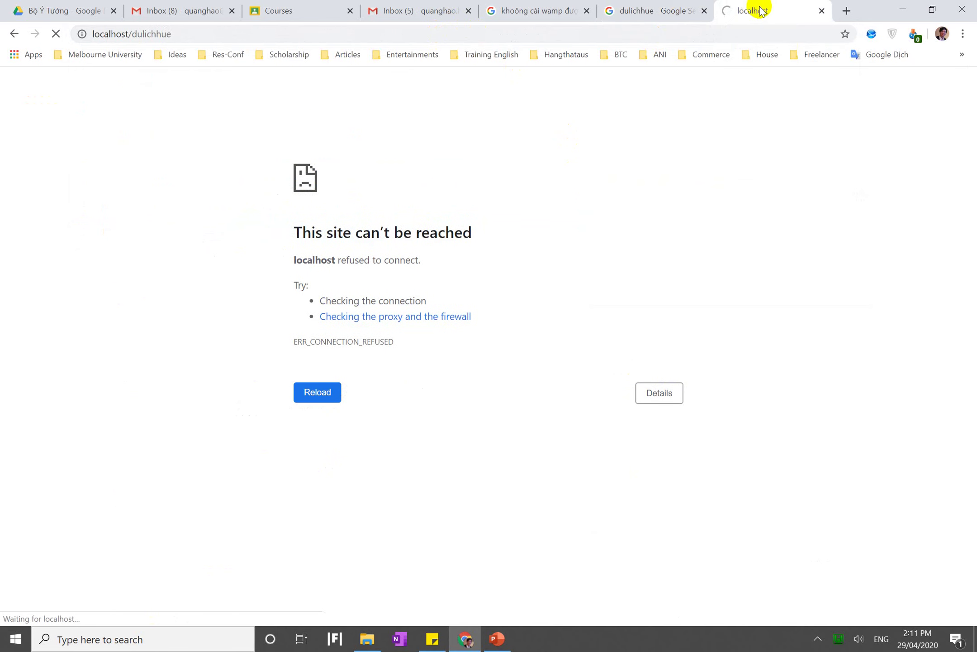
{"action": "left_click", "coordinate": [704, 10]}
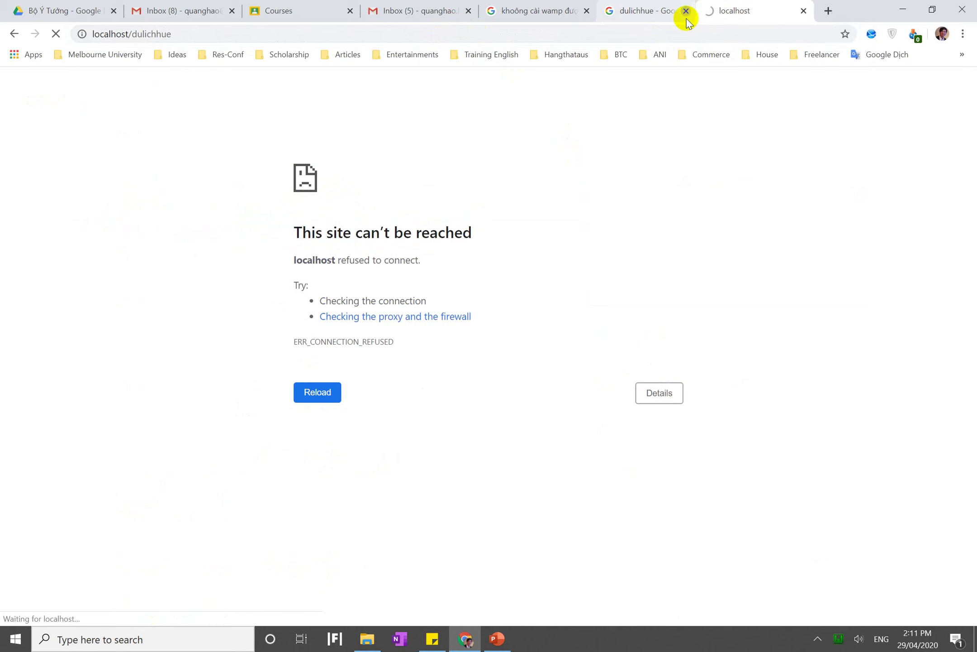
{"action": "left_click", "coordinate": [587, 10]}
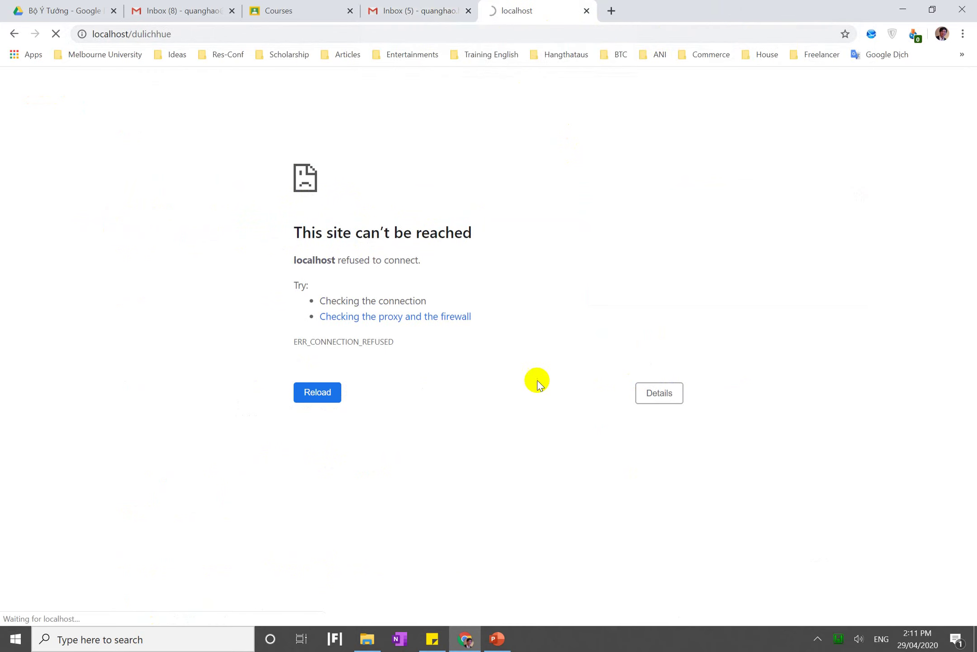
Review the website setup steps on the lecture slides, then return to the browser
{"action": "left_click", "coordinate": [498, 639]}
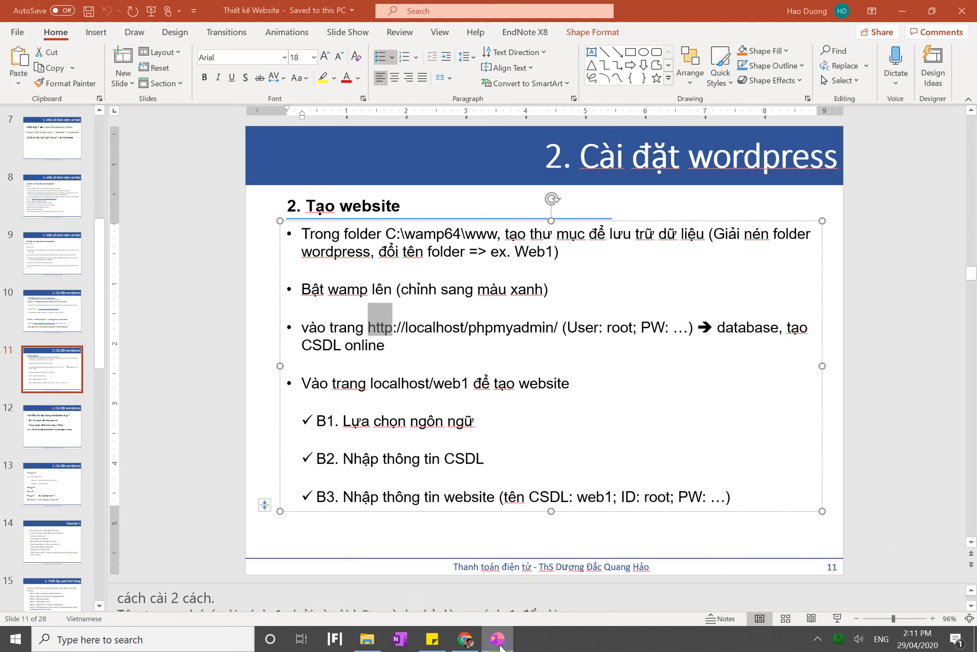
{"action": "left_click", "coordinate": [498, 639]}
{"action": "left_click", "coordinate": [498, 640]}
{"action": "left_click", "coordinate": [498, 639]}
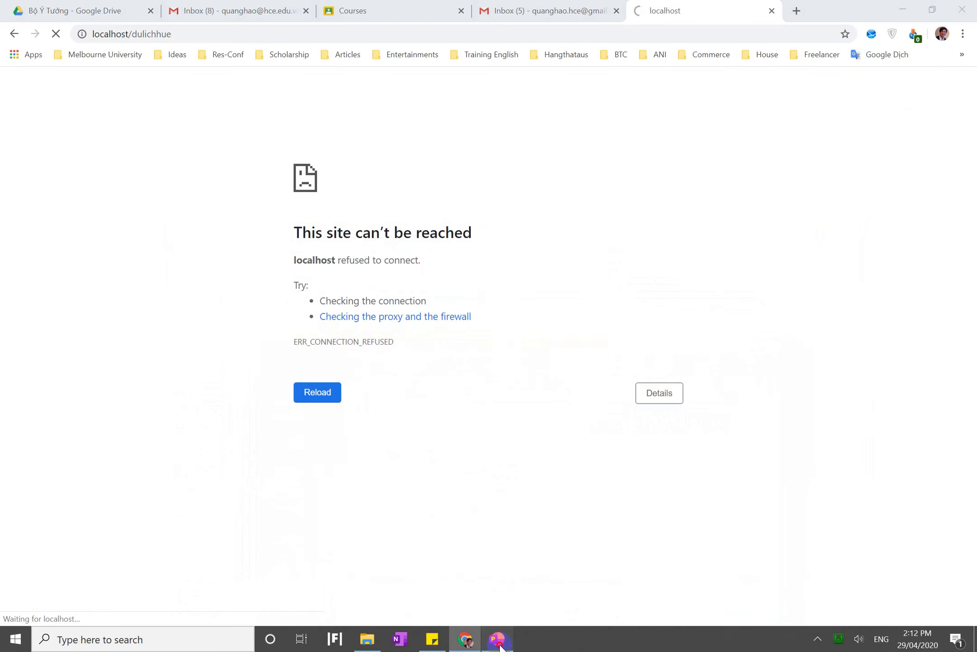
{"action": "left_click", "coordinate": [498, 639]}
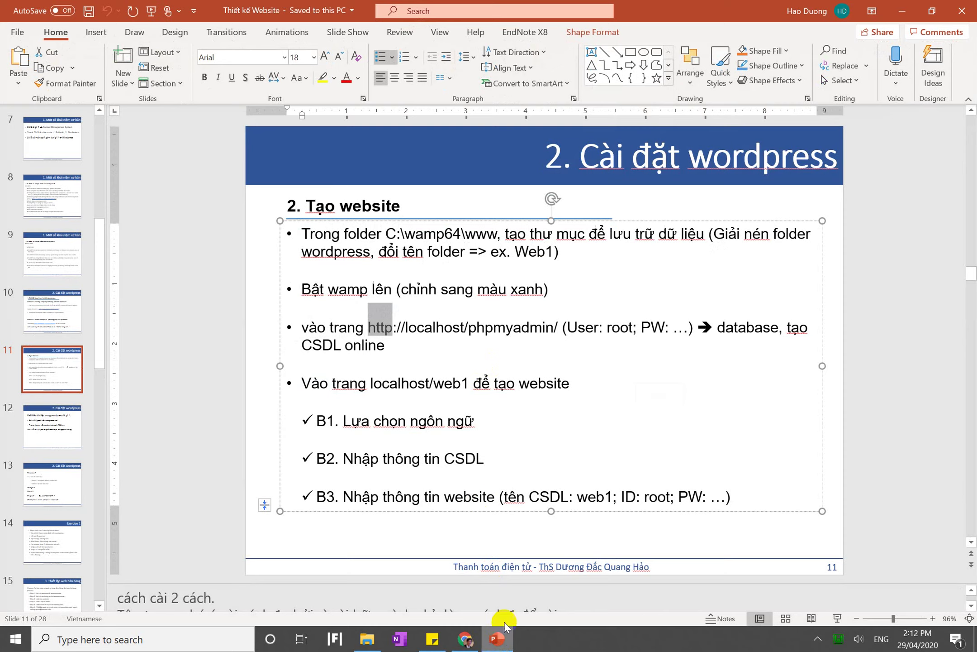
{"action": "left_click", "coordinate": [497, 642]}
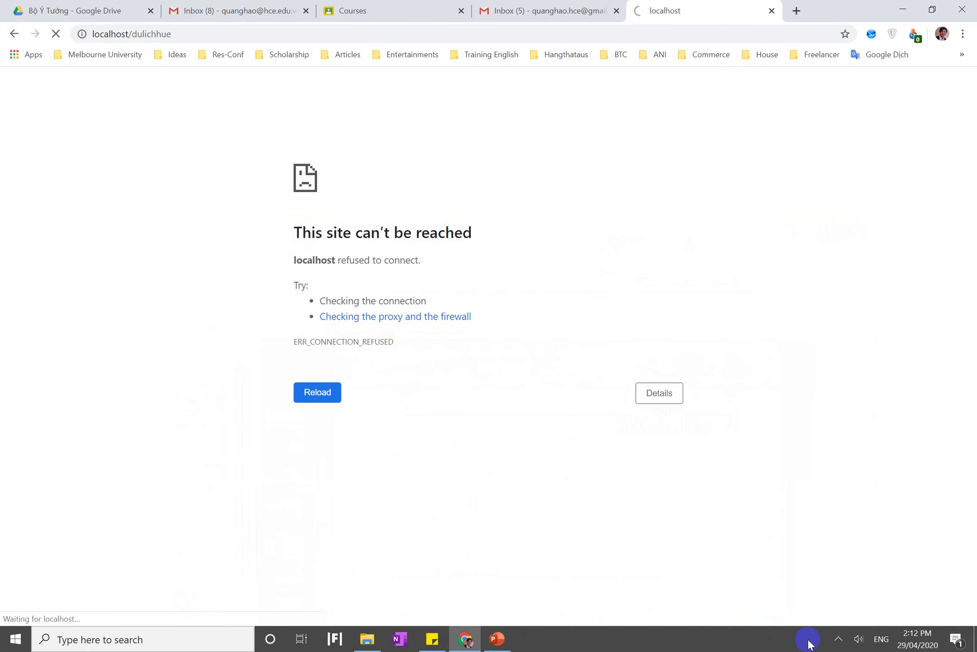
Show the hidden system tray icons and pick an item from them
{"action": "left_click", "coordinate": [838, 643]}
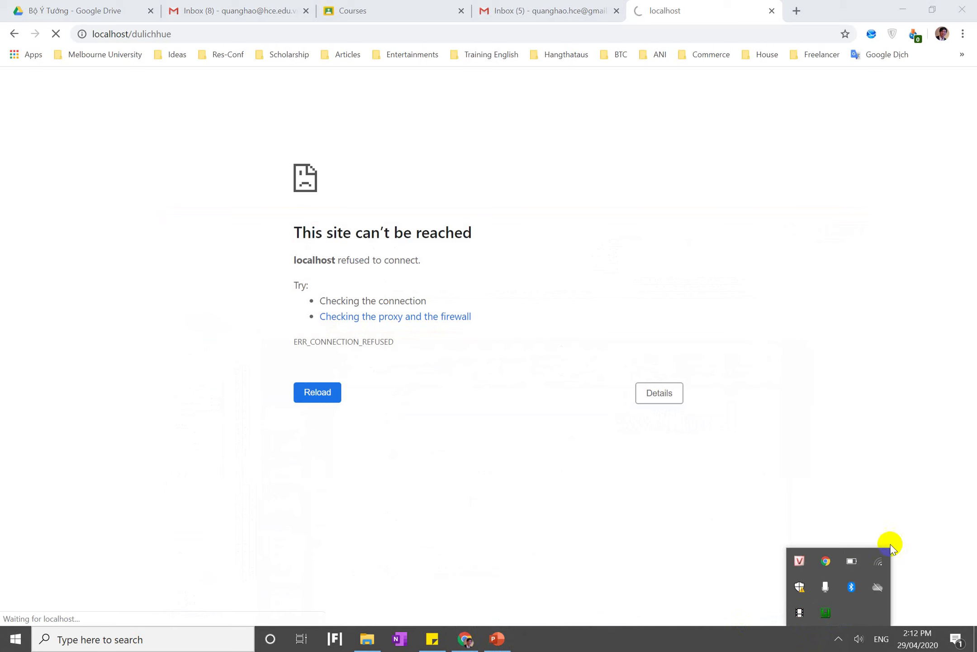
{"action": "mouse_move", "coordinate": [882, 565]}
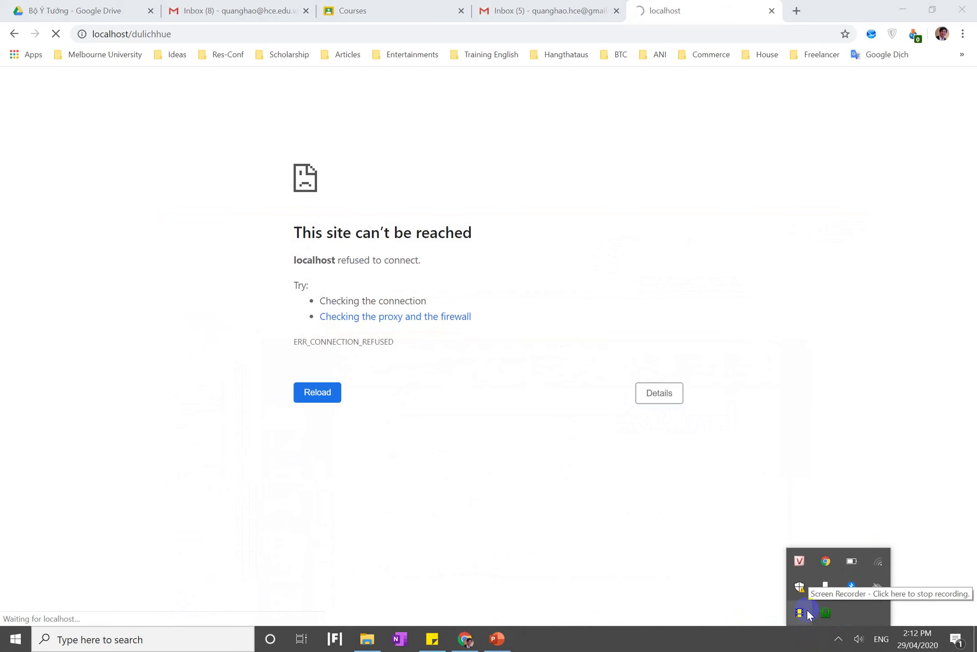
{"action": "left_click", "coordinate": [484, 460]}
Open the dulichhue admin dashboard and move the site tab into its own window
{"action": "scroll", "coordinate": [486, 468], "scroll_direction": "down", "scroll_amount": 5}
{"action": "scroll", "coordinate": [484, 466], "scroll_direction": "up", "scroll_amount": 2}
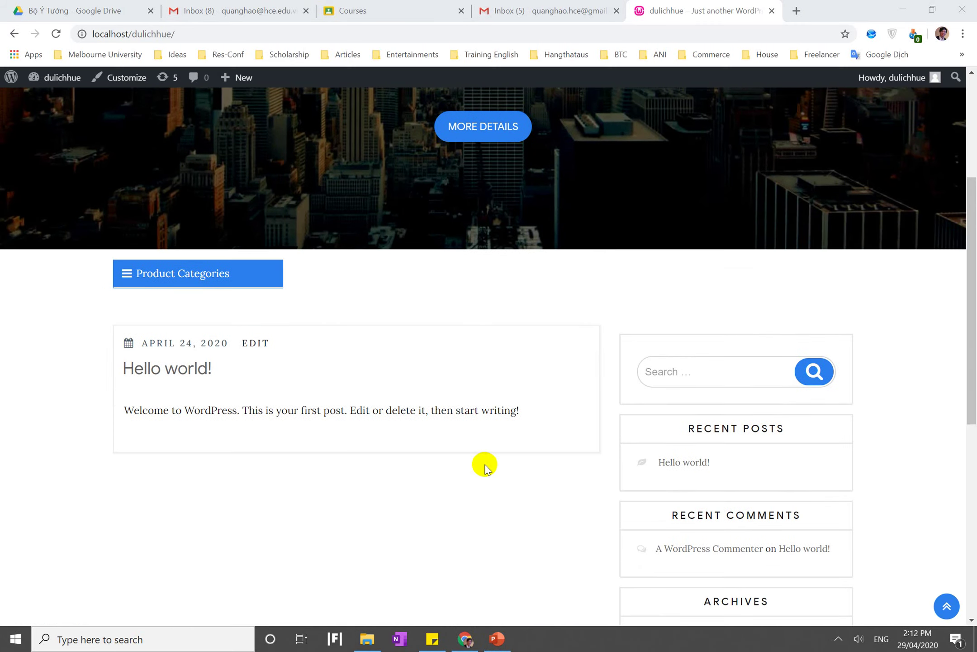
{"action": "scroll", "coordinate": [484, 462], "scroll_direction": "down", "scroll_amount": 9}
{"action": "scroll", "coordinate": [484, 462], "scroll_direction": "up", "scroll_amount": 14}
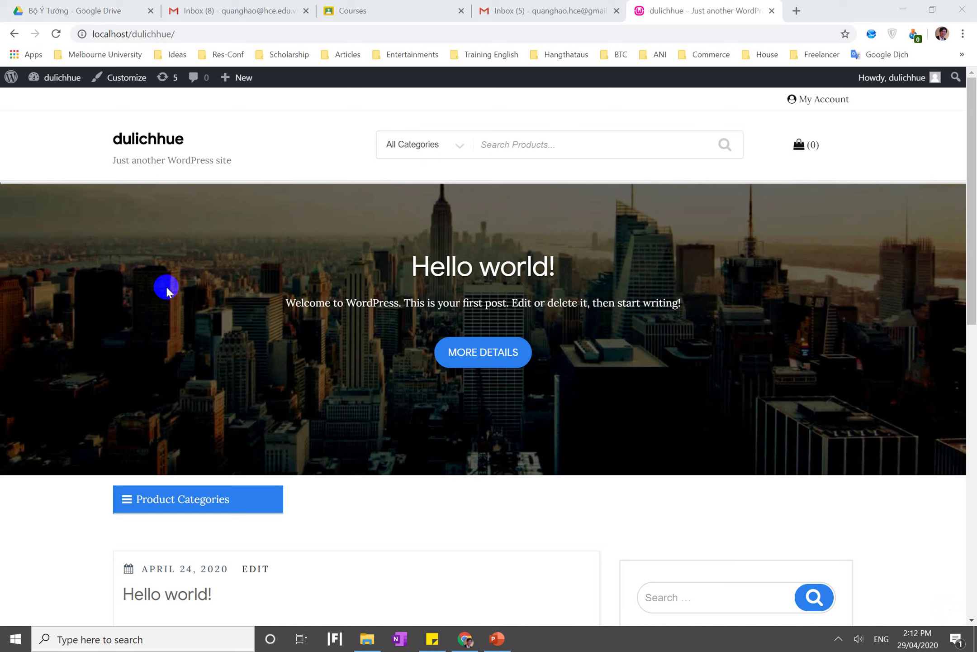
{"action": "left_click", "coordinate": [63, 101]}
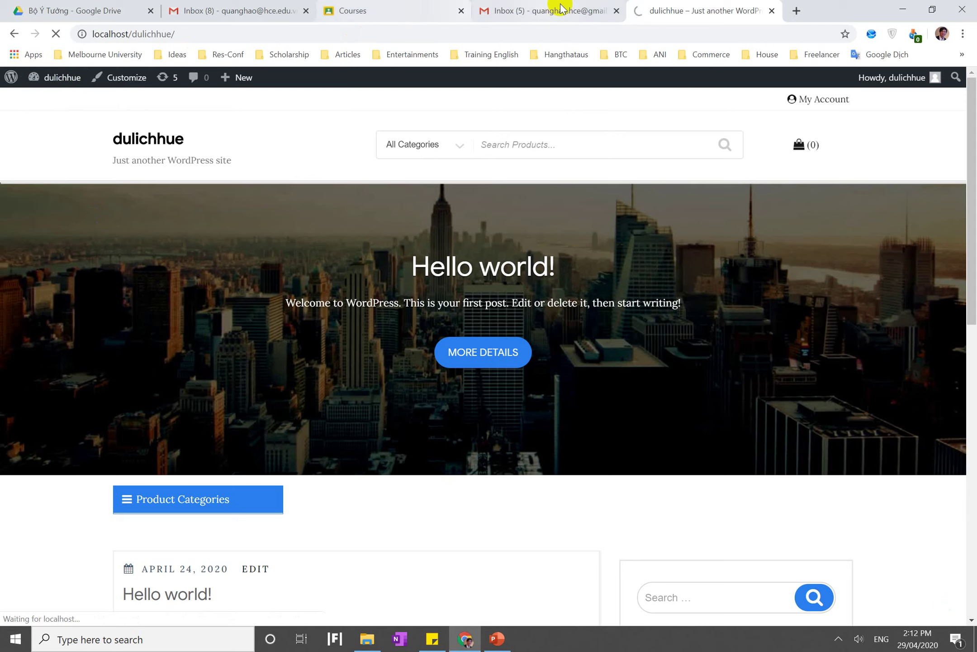
{"action": "left_click_drag", "start_coordinate": [651, 17], "coordinate": [643, 49]}
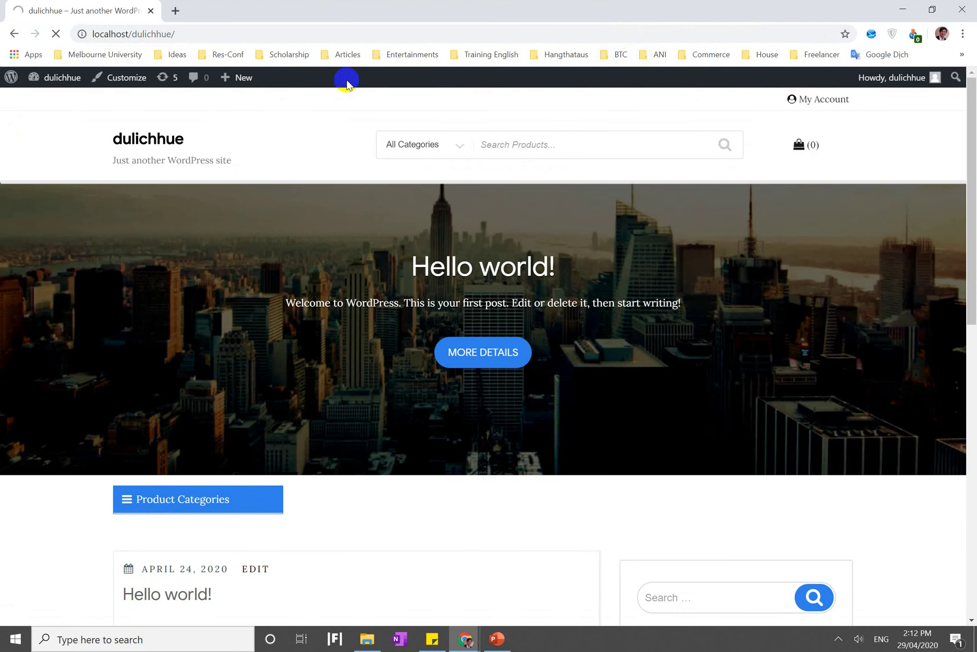
Go to Appearance > Themes to list the six installed themes
{"action": "mouse_move", "coordinate": [67, 84]}
{"action": "left_click", "coordinate": [58, 106]}
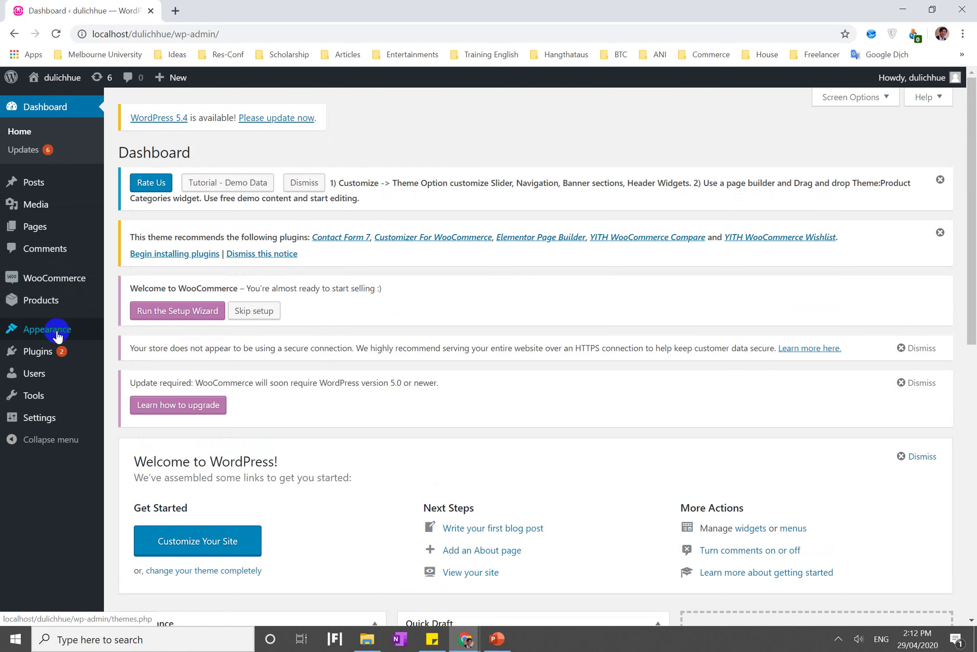
{"action": "mouse_move", "coordinate": [58, 332]}
{"action": "left_click", "coordinate": [143, 334]}
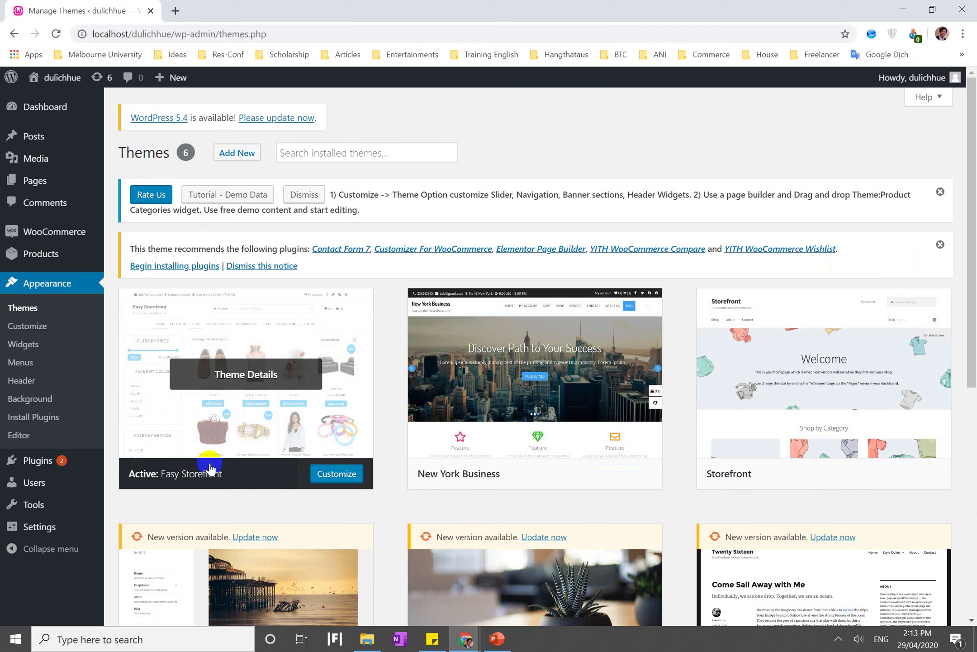
Browse the Akismet, Hello Dolly and WooCommerce plugins, then switch to lecture slide 11
{"action": "left_click", "coordinate": [30, 458]}
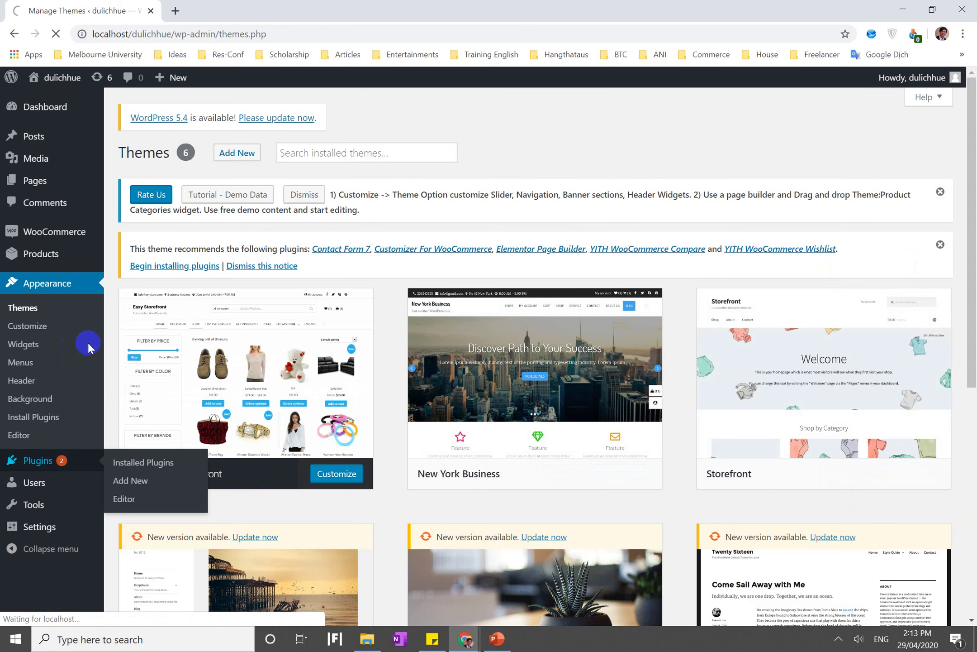
{"action": "mouse_move", "coordinate": [74, 234]}
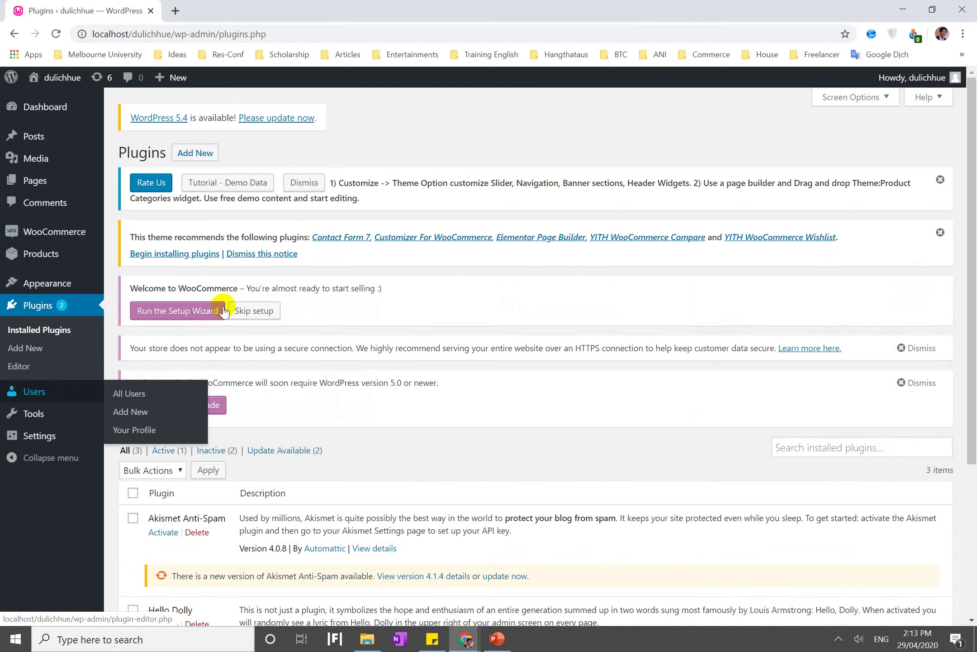
{"action": "scroll", "coordinate": [332, 414], "scroll_direction": "down", "scroll_amount": 3}
{"action": "scroll", "coordinate": [332, 415], "scroll_direction": "up", "scroll_amount": 3}
{"action": "scroll", "coordinate": [332, 414], "scroll_direction": "down", "scroll_amount": 5}
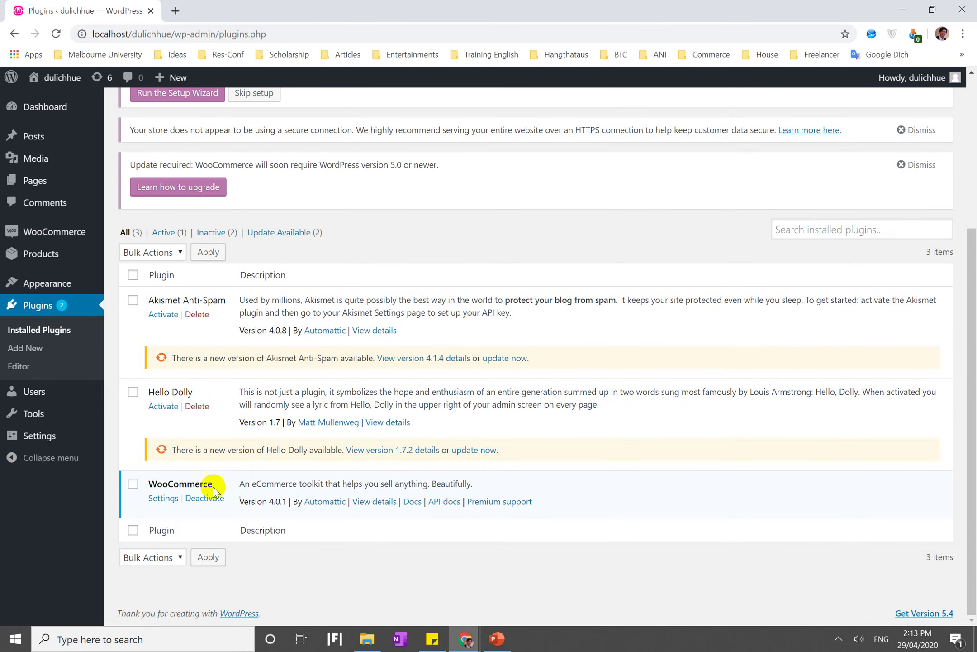
{"action": "left_click", "coordinate": [494, 636]}
{"action": "left_click", "coordinate": [384, 400]}
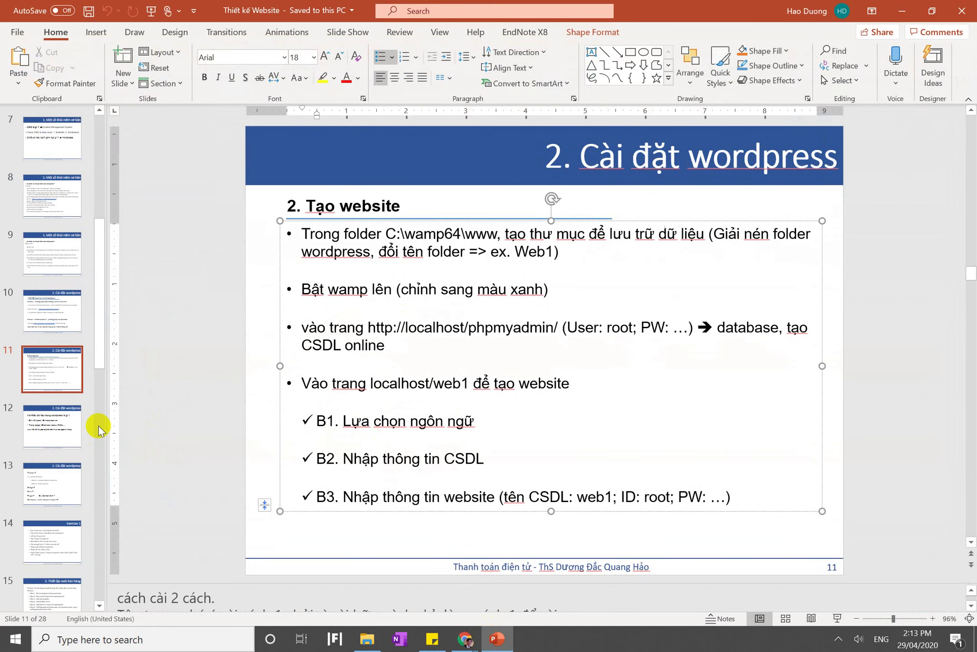
Return to slide 11, then flip to the WordPress plugins window and back
{"action": "left_click", "coordinate": [43, 435]}
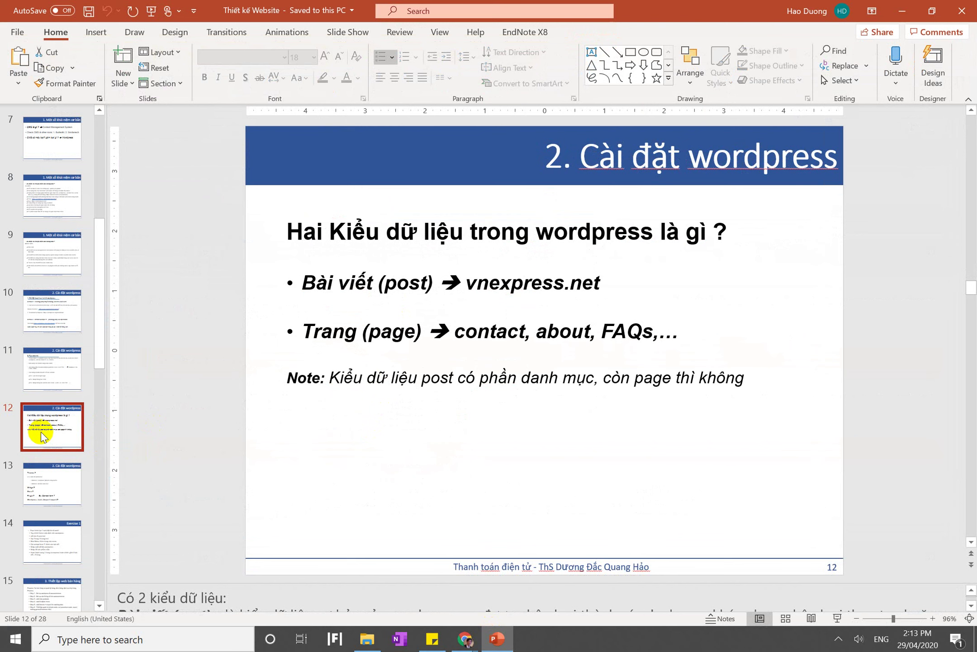
{"action": "key", "text": "Up"}
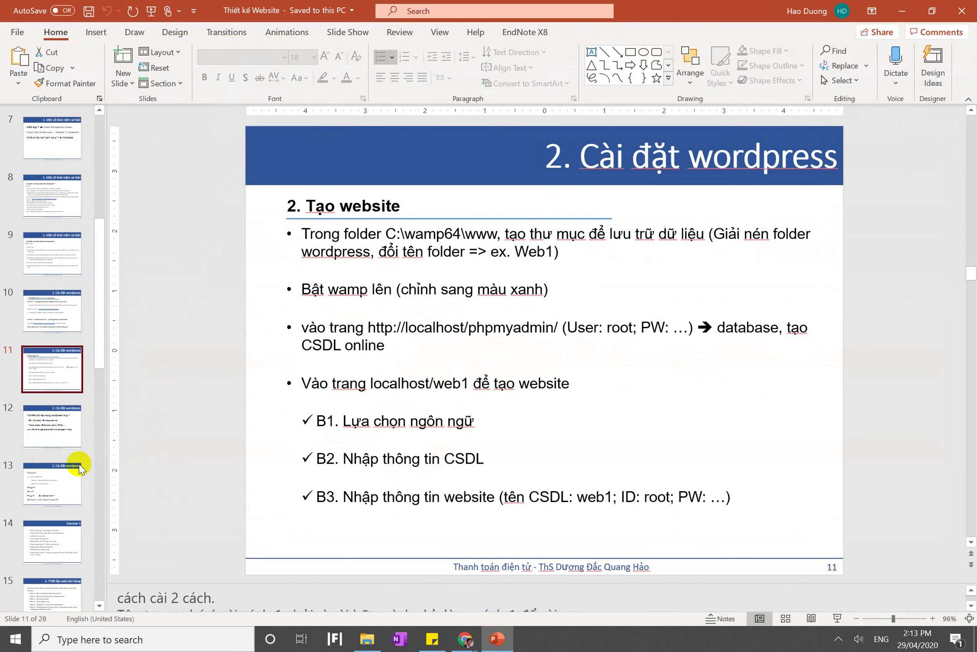
{"action": "mouse_move", "coordinate": [467, 639]}
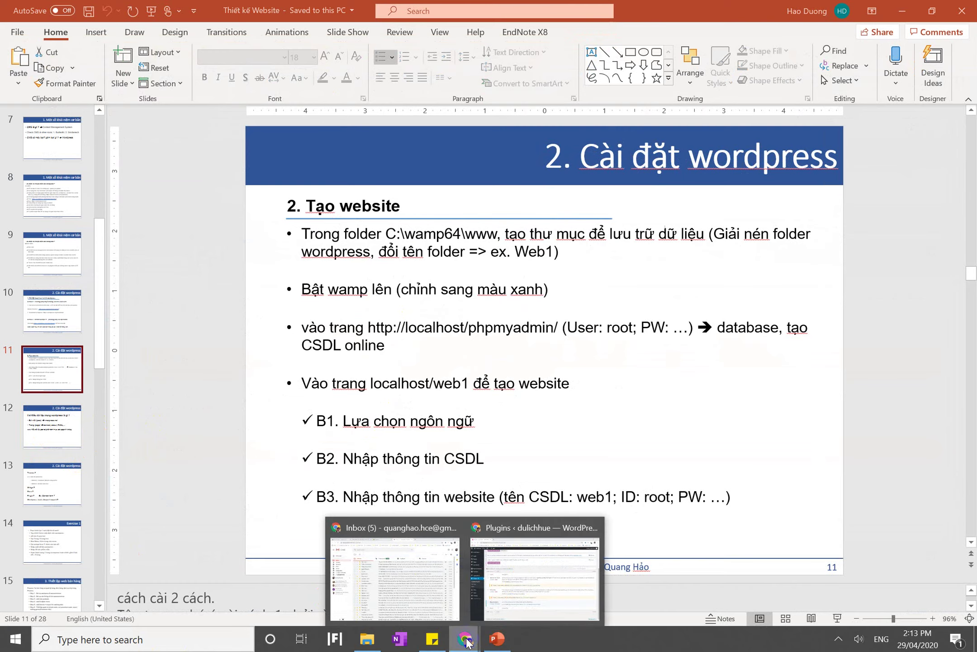
{"action": "mouse_move", "coordinate": [424, 571]}
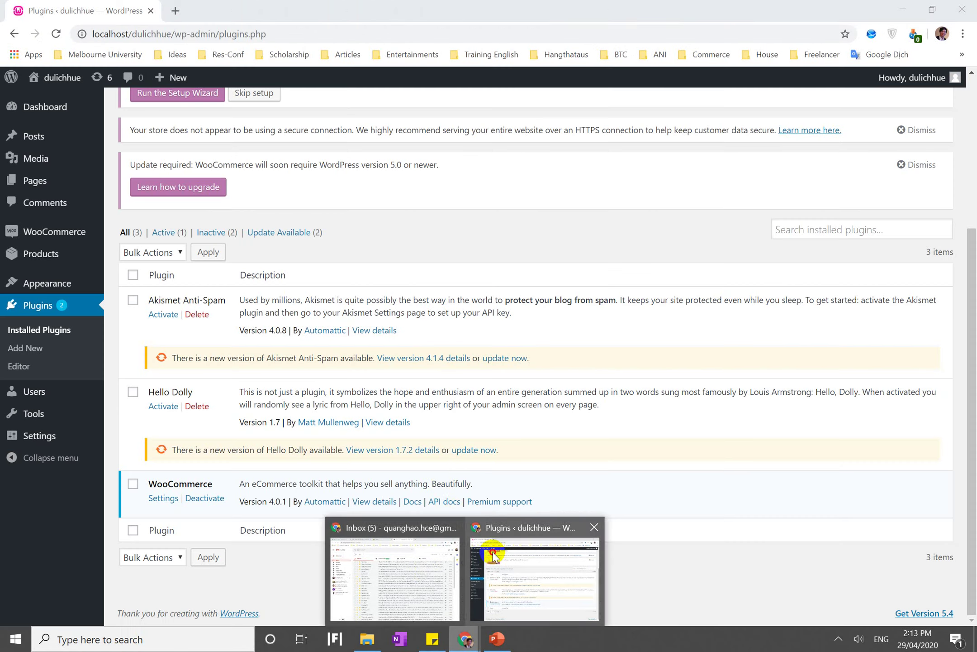
{"action": "left_click", "coordinate": [492, 552]}
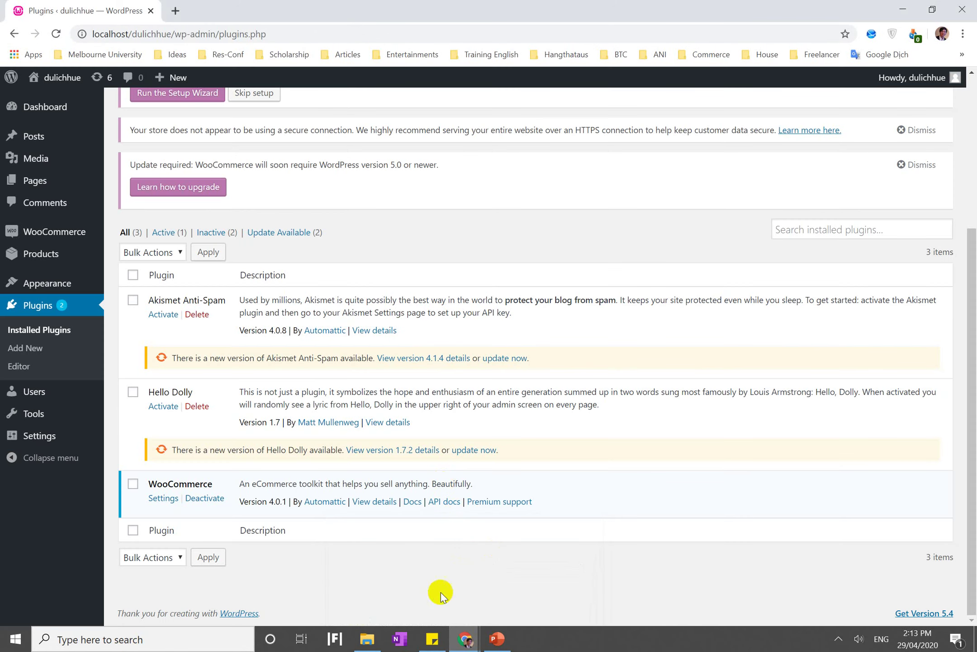
{"action": "left_click", "coordinate": [491, 631]}
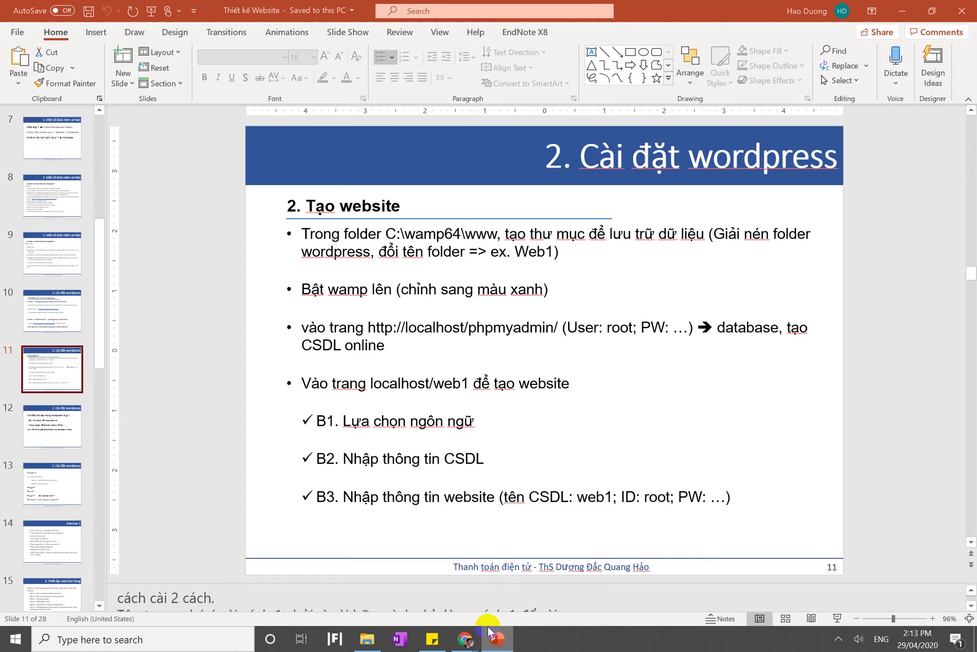
{"action": "left_click", "coordinate": [490, 631]}
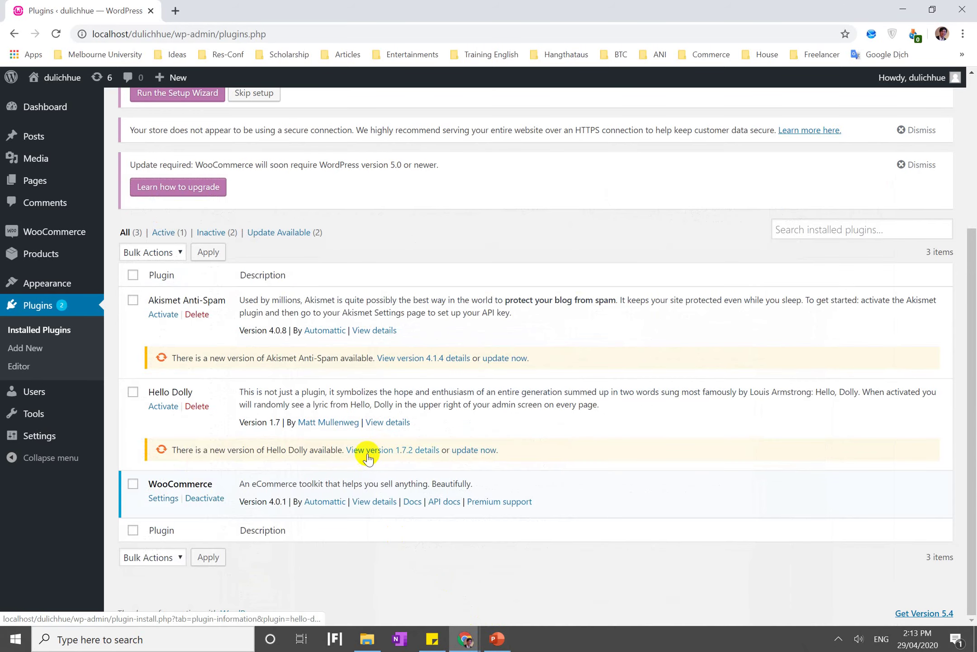
Search Google for 'real estate' in a new tab and open realestate.com.au
{"action": "left_click", "coordinate": [176, 11]}
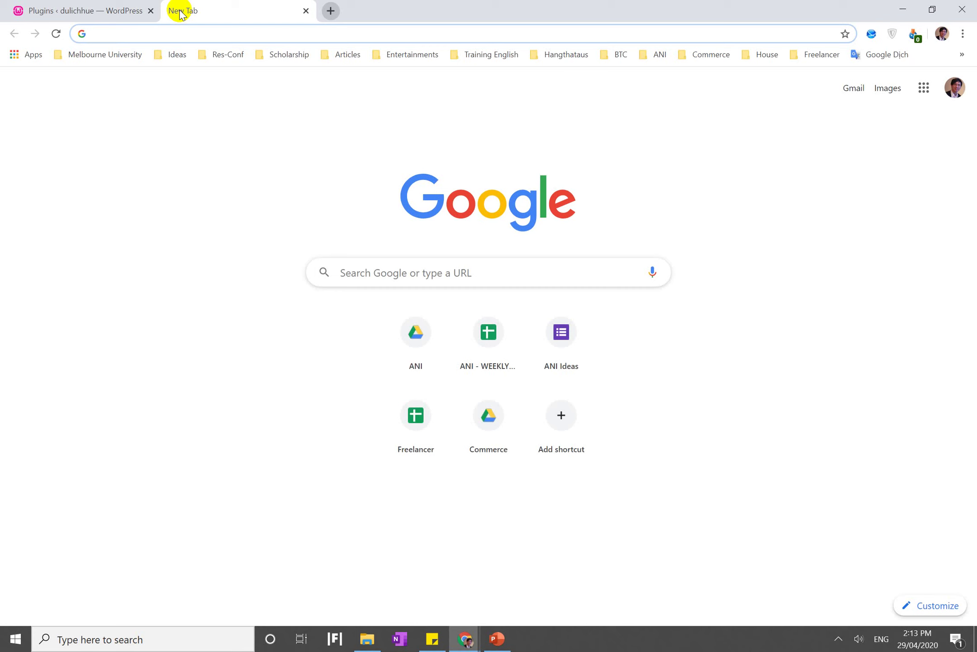
{"action": "type", "text": "real es"}
{"action": "key", "text": "Down"}
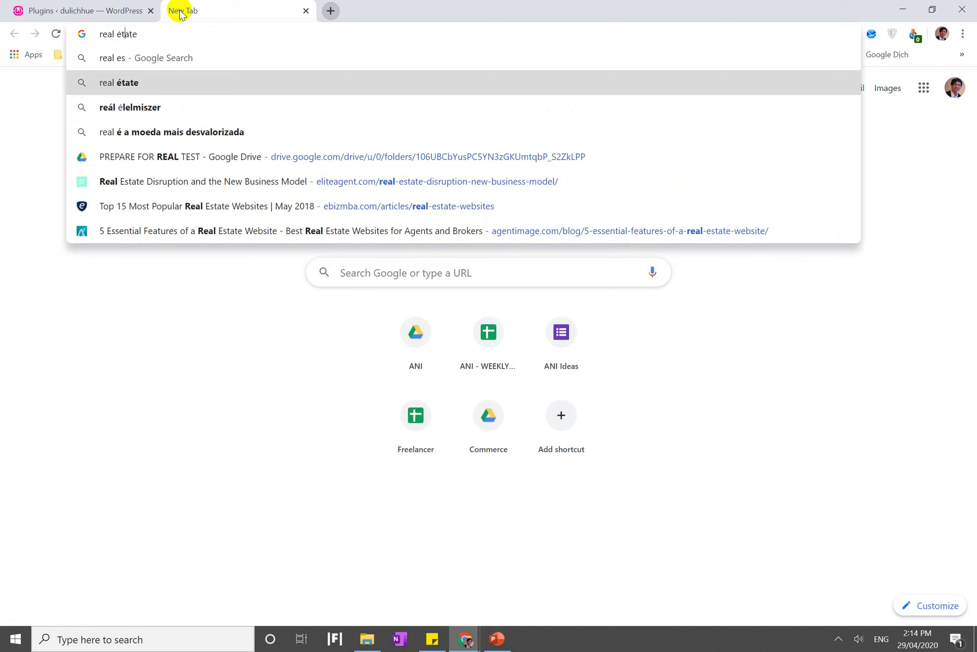
{"action": "key", "text": "BackSpace"}
{"action": "type", "text": "es"}
{"action": "key", "text": "Return"}
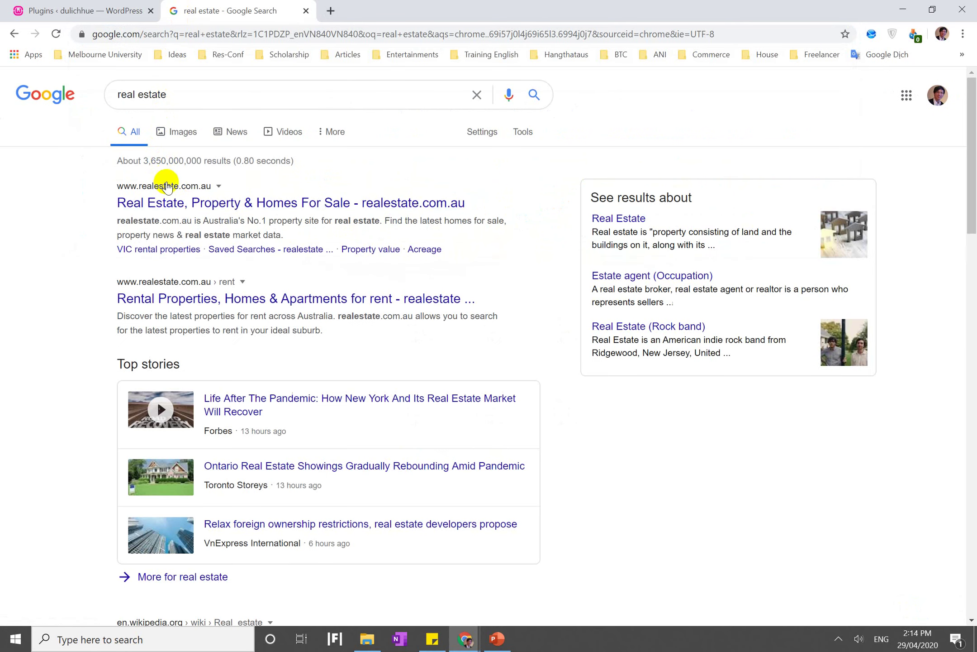
{"action": "left_click", "coordinate": [184, 207]}
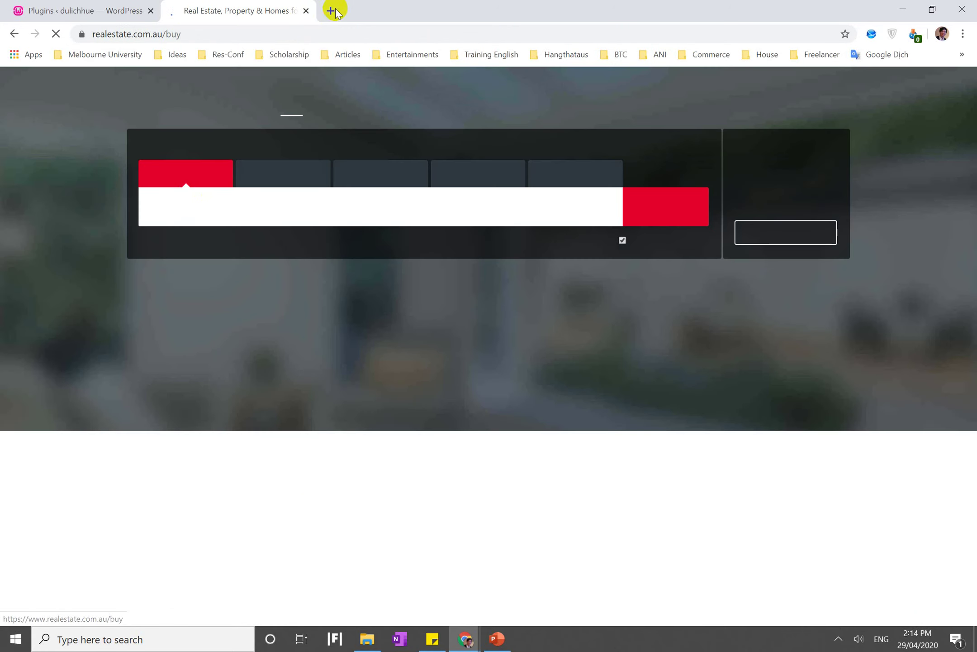
Search Google for 'builtwith' in another tab and open the BuiltWith Technology Lookup site
{"action": "left_click", "coordinate": [331, 11]}
{"action": "type", "text": "built"}
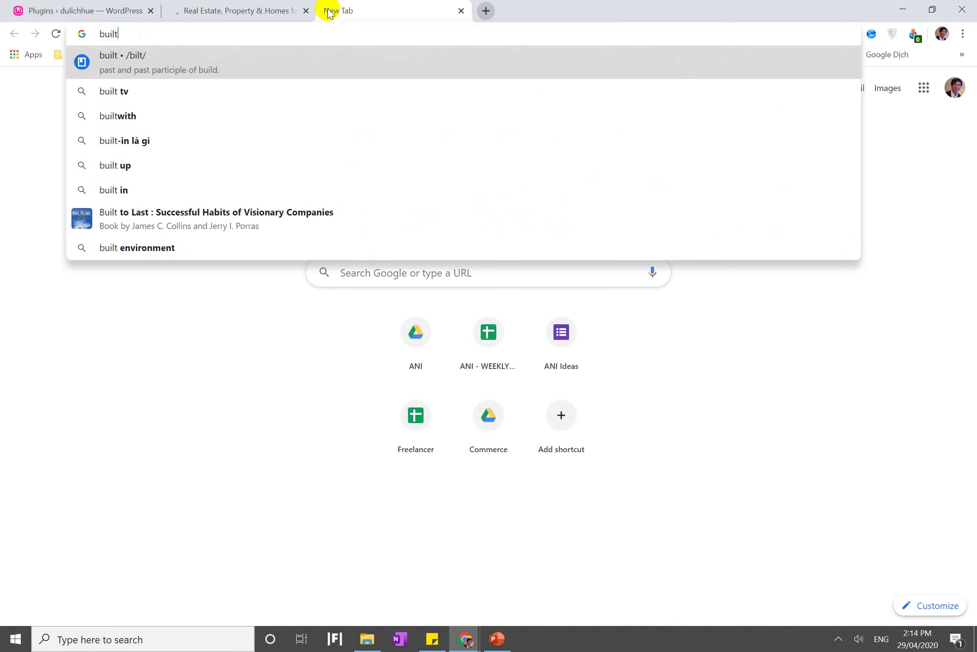
{"action": "key", "text": "Down"}
{"action": "key", "text": "Down"}
{"action": "key", "text": "Return"}
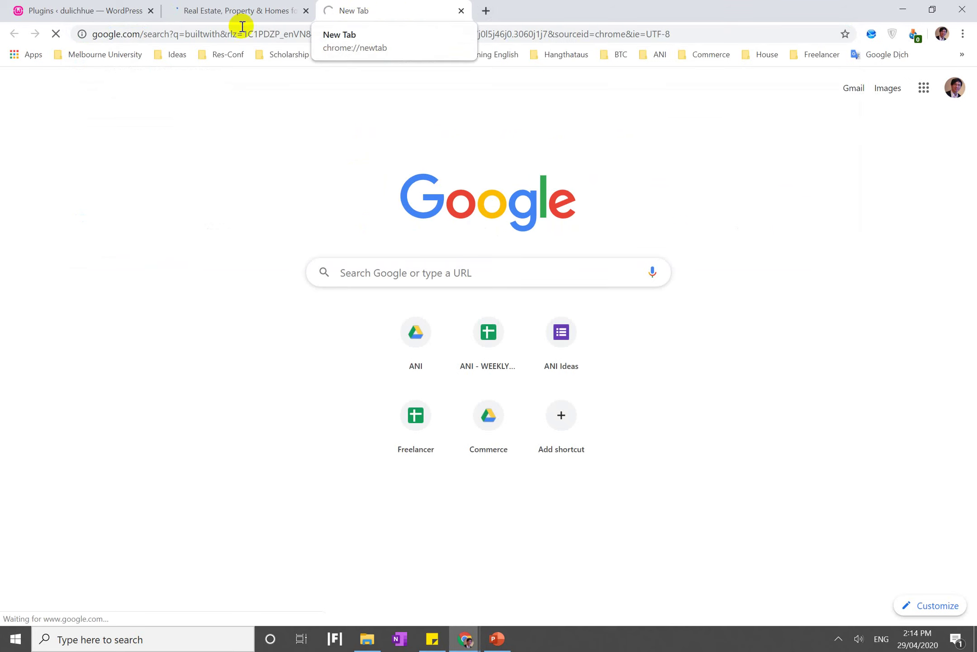
{"action": "left_click", "coordinate": [225, 17]}
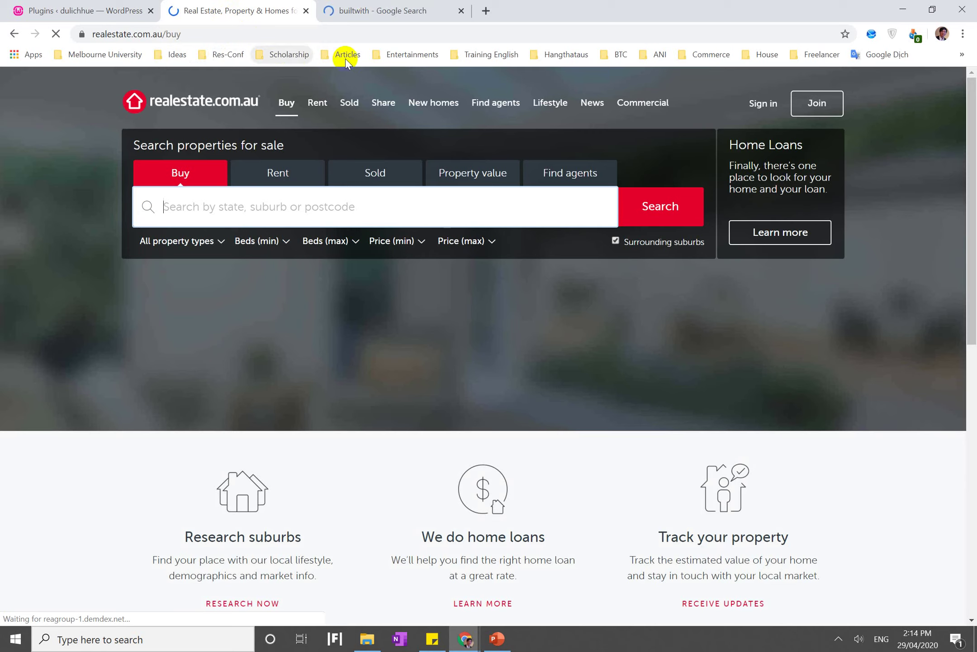
{"action": "left_click", "coordinate": [375, 18]}
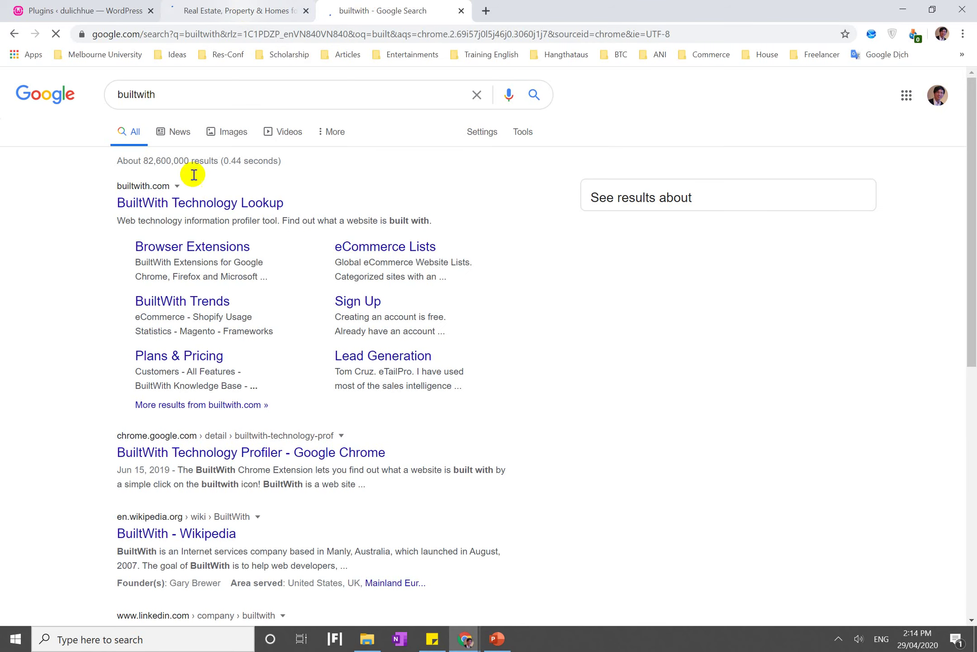
{"action": "left_click", "coordinate": [217, 199]}
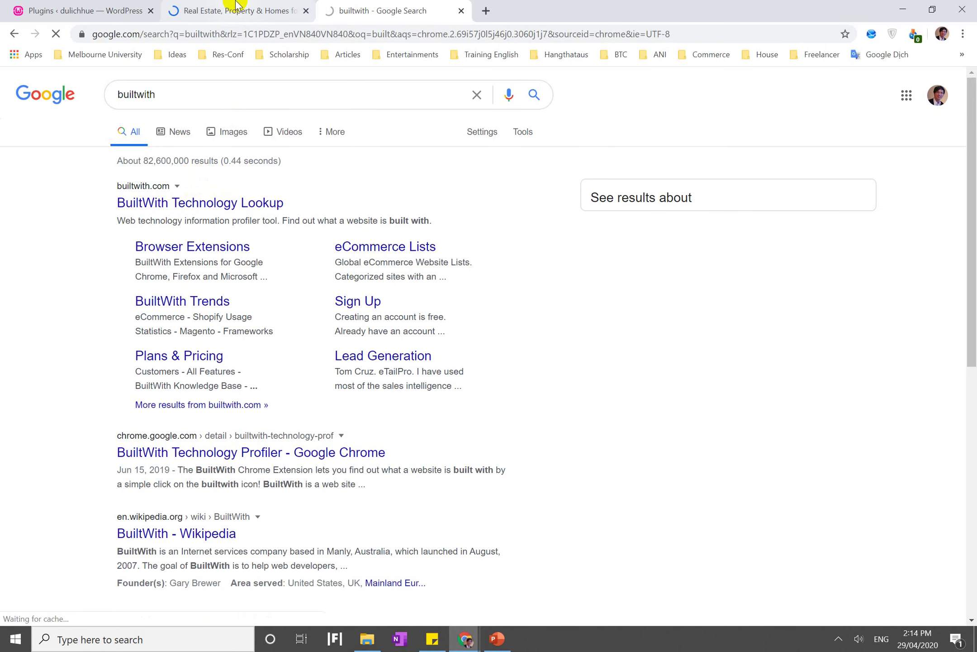
Run a BuiltWith lookup on the copied realestate.com.au/buy address
{"action": "left_click", "coordinate": [226, 10]}
{"action": "left_click", "coordinate": [237, 36]}
{"action": "key", "text": "ctrl+c"}
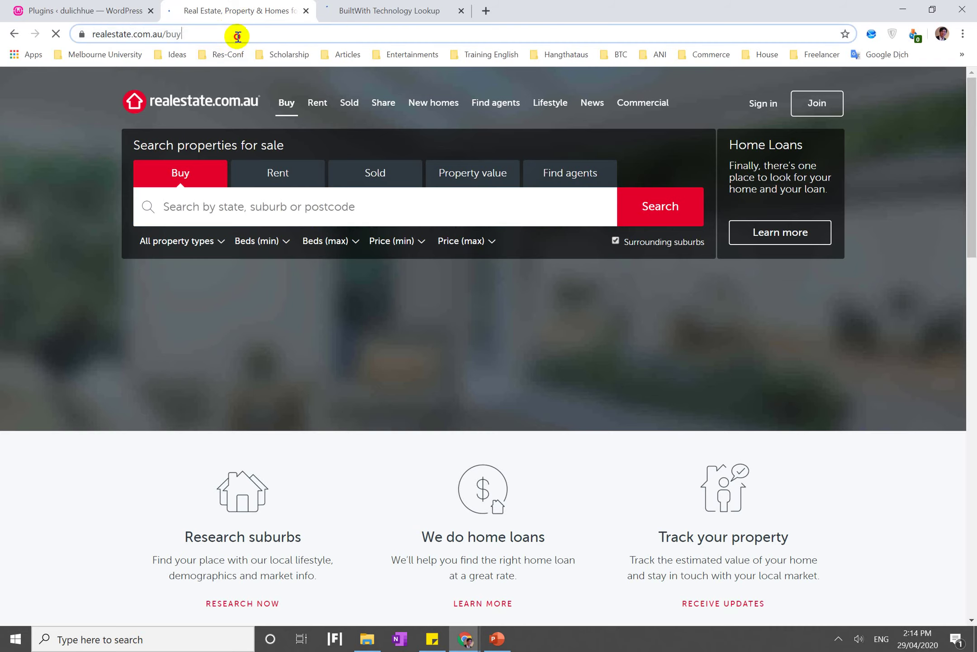
{"action": "scroll", "coordinate": [311, 249], "scroll_direction": "down", "scroll_amount": 15}
{"action": "scroll", "coordinate": [311, 248], "scroll_direction": "up", "scroll_amount": 15}
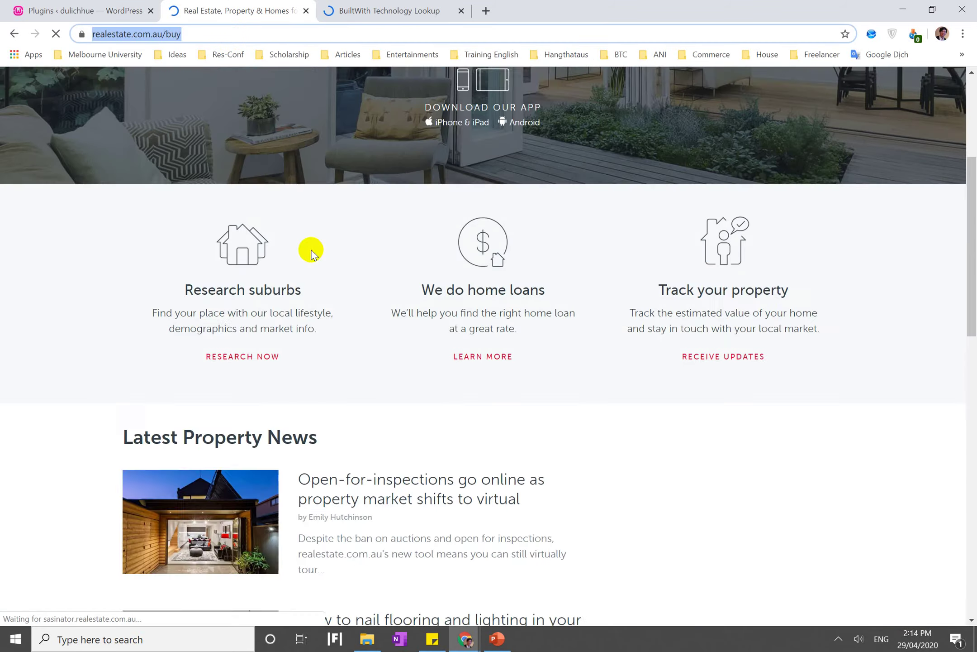
{"action": "left_click", "coordinate": [428, 7]}
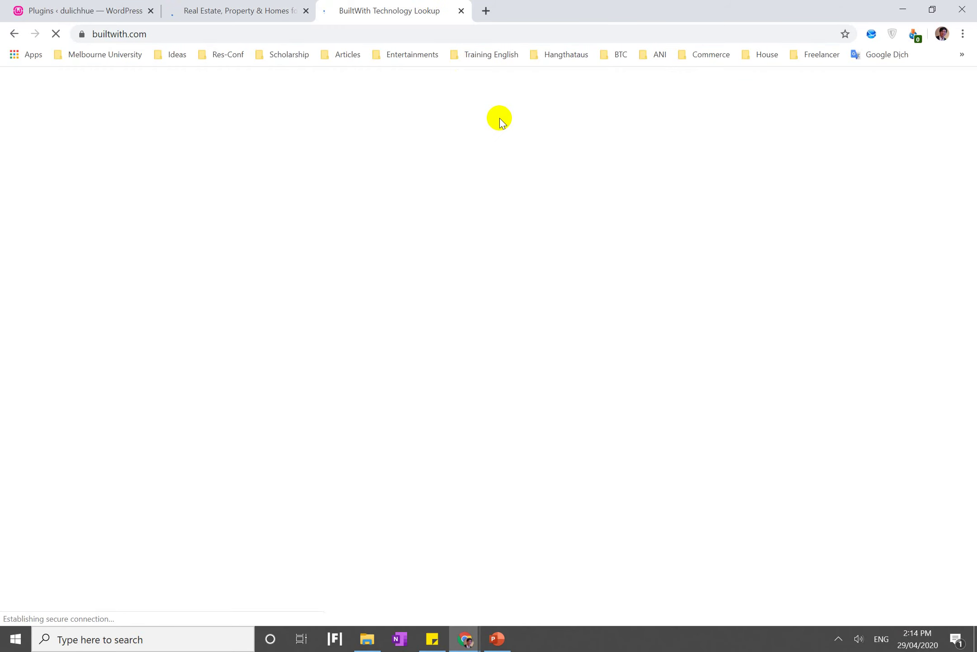
{"action": "left_click", "coordinate": [360, 281]}
{"action": "key", "text": "ctrl+v"}
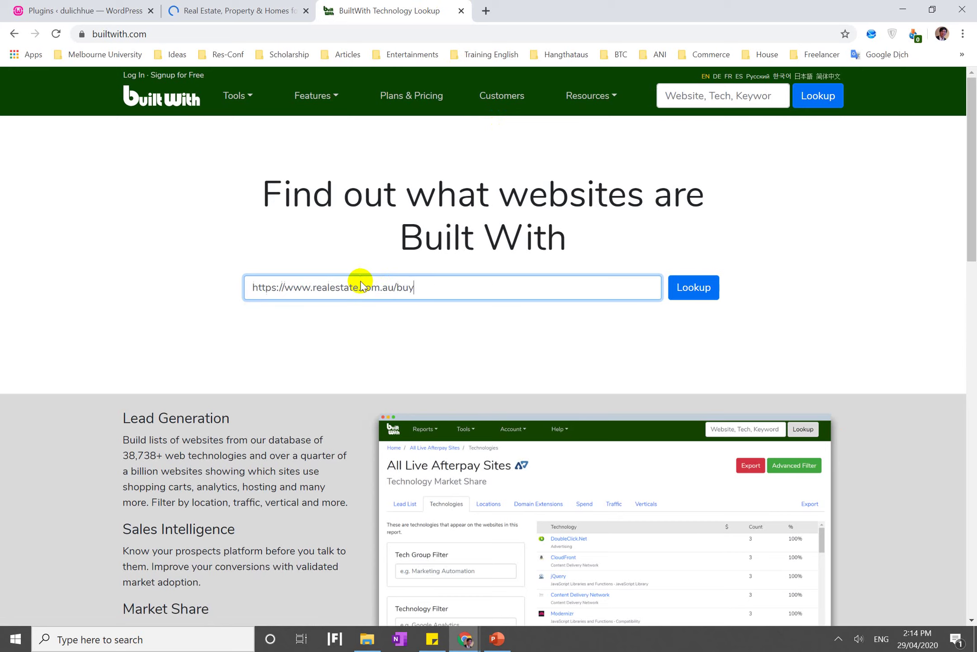
{"action": "key", "text": "Return"}
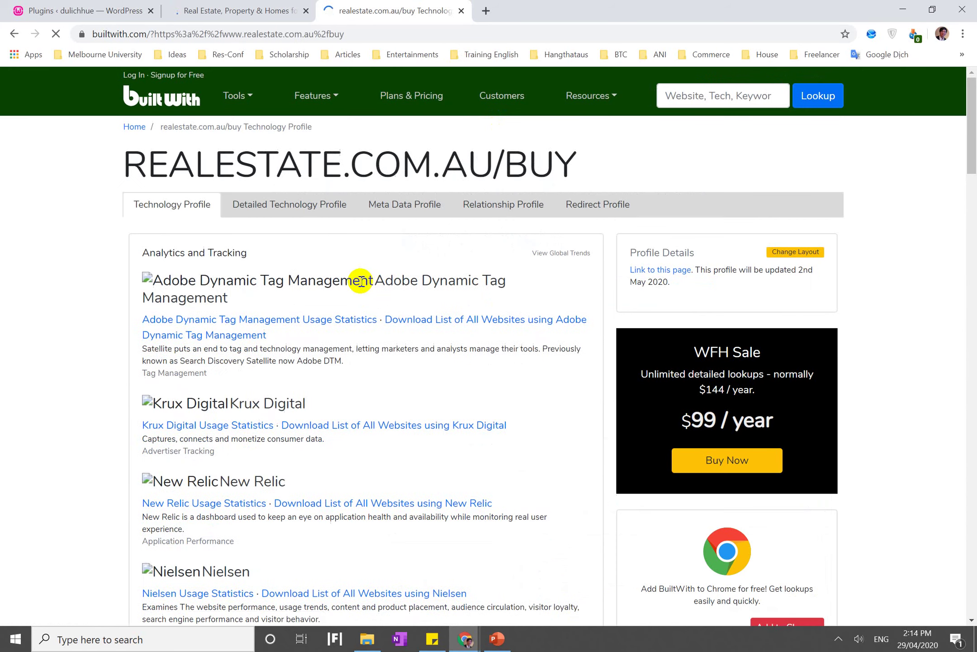
Scroll through the BuiltWith technology results, then return to the WordPress plugins page
{"action": "scroll", "coordinate": [348, 418], "scroll_direction": "down", "scroll_amount": 5}
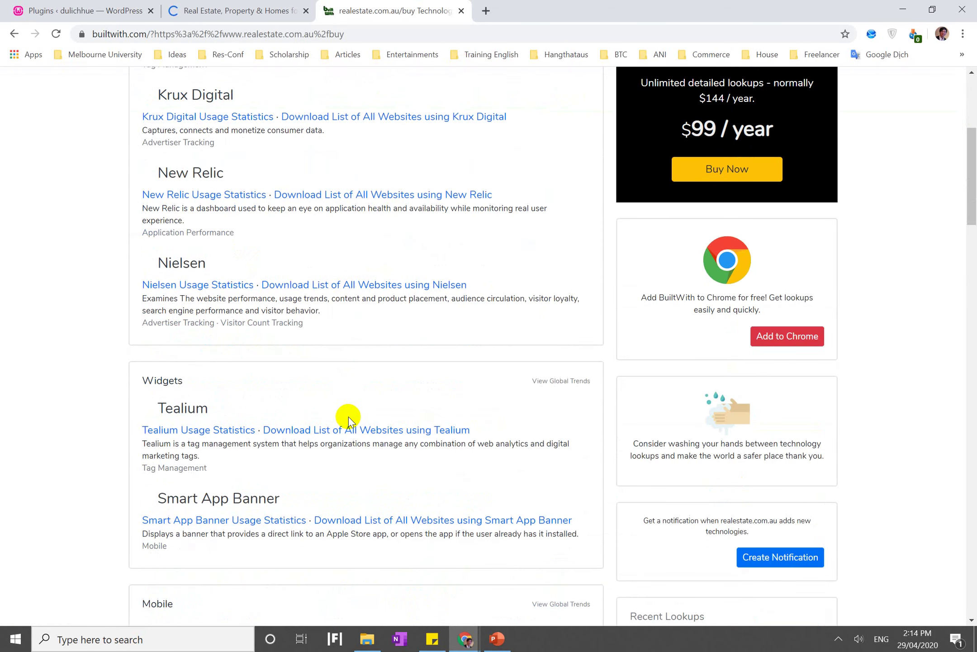
{"action": "scroll", "coordinate": [348, 416], "scroll_direction": "down", "scroll_amount": 15}
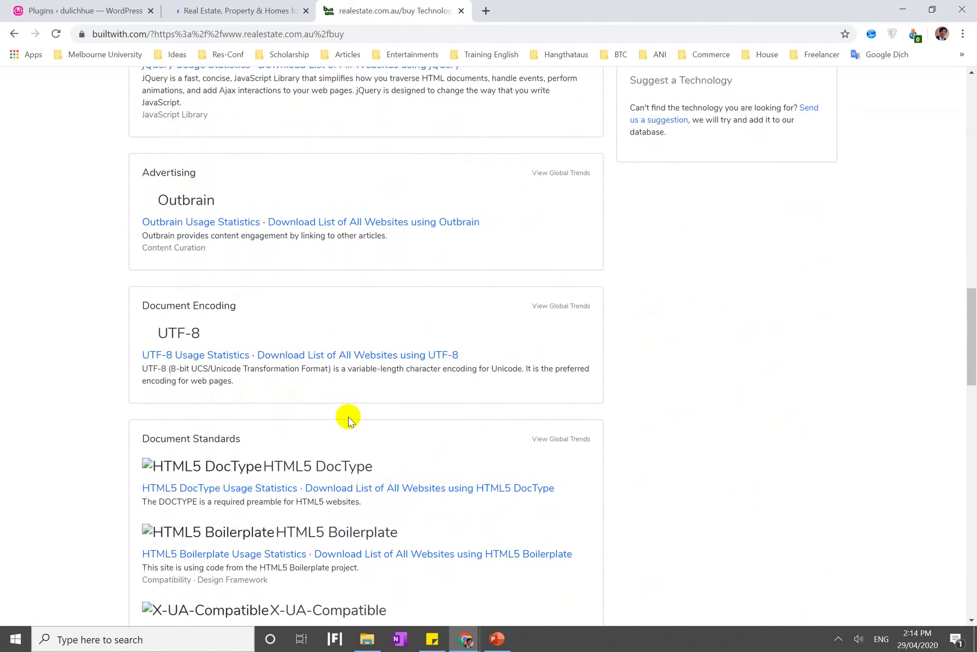
{"action": "scroll", "coordinate": [348, 417], "scroll_direction": "down", "scroll_amount": 19}
{"action": "scroll", "coordinate": [349, 416], "scroll_direction": "up", "scroll_amount": 6}
{"action": "scroll", "coordinate": [348, 416], "scroll_direction": "up", "scroll_amount": 20}
{"action": "scroll", "coordinate": [348, 417], "scroll_direction": "down", "scroll_amount": 20}
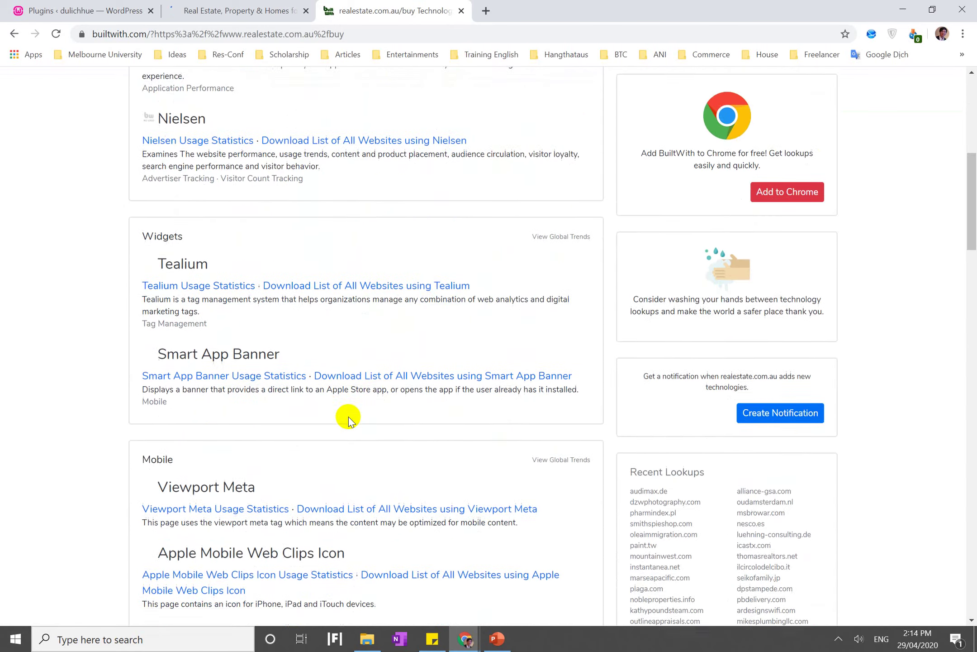
{"action": "scroll", "coordinate": [349, 418], "scroll_direction": "down", "scroll_amount": 8}
{"action": "left_click", "coordinate": [243, 11]}
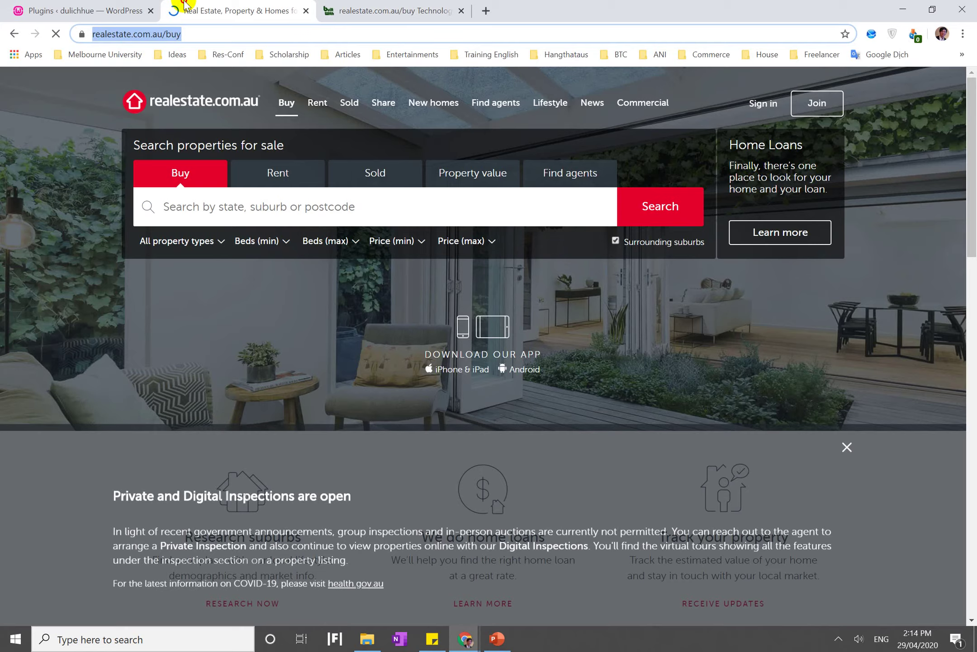
{"action": "left_click", "coordinate": [26, 5]}
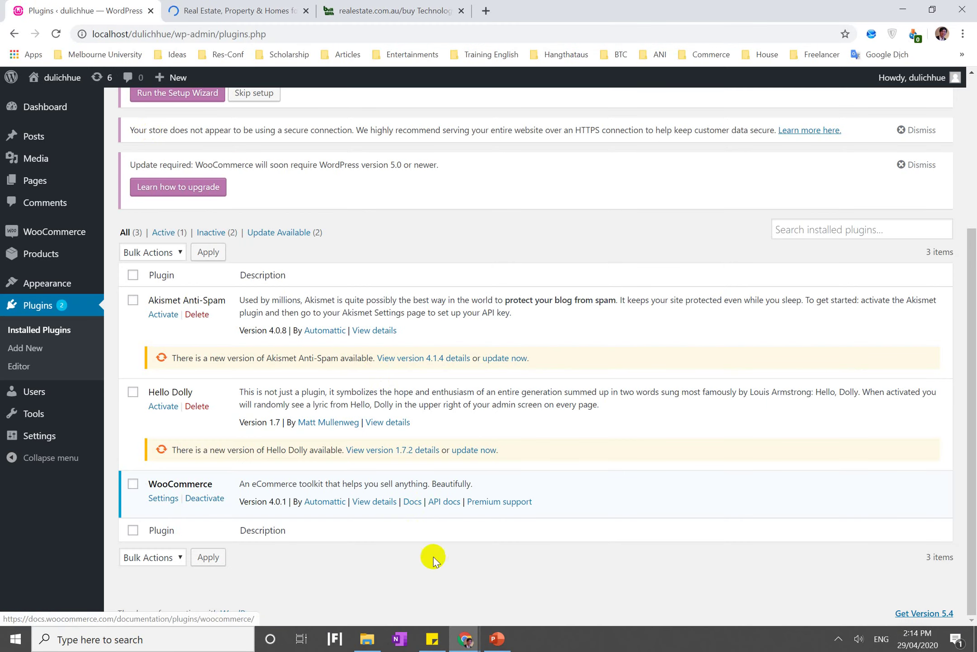
{"action": "mouse_move", "coordinate": [460, 649]}
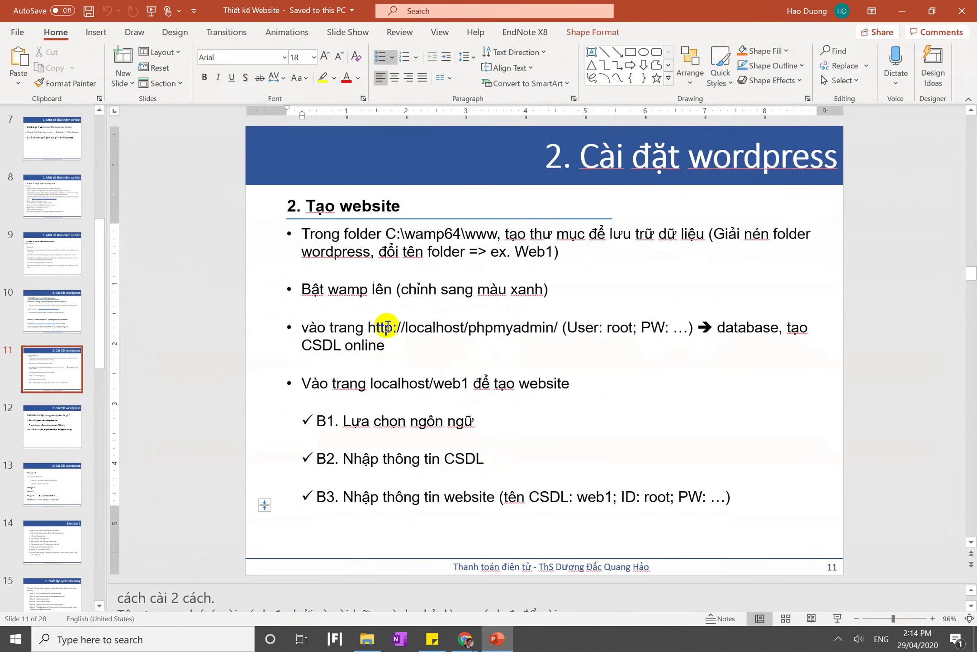
Highlight slide 12's title and its post and page bullets, then switch to Gmail
{"action": "left_click", "coordinate": [40, 432]}
{"action": "left_click", "coordinate": [49, 384]}
{"action": "key", "text": "Down"}
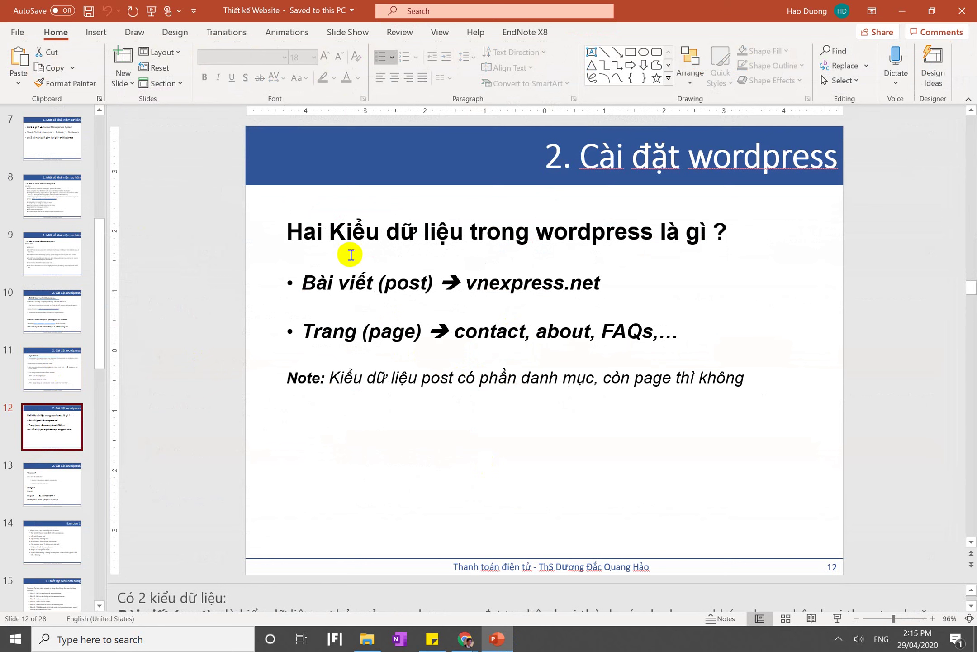
{"action": "triple_click", "coordinate": [415, 232]}
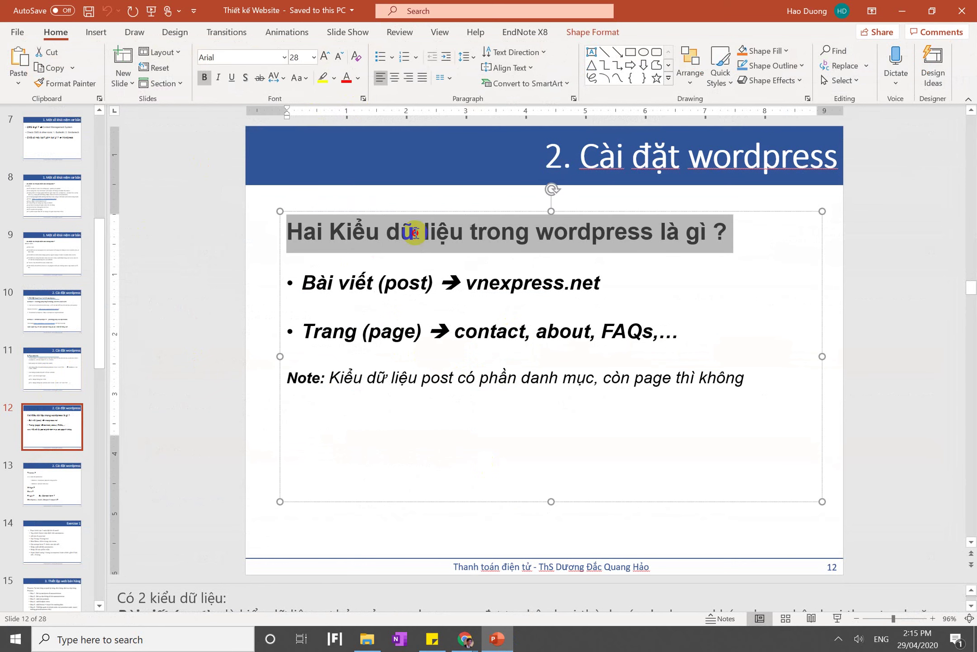
{"action": "left_click", "coordinate": [384, 280]}
{"action": "triple_click", "coordinate": [383, 277]}
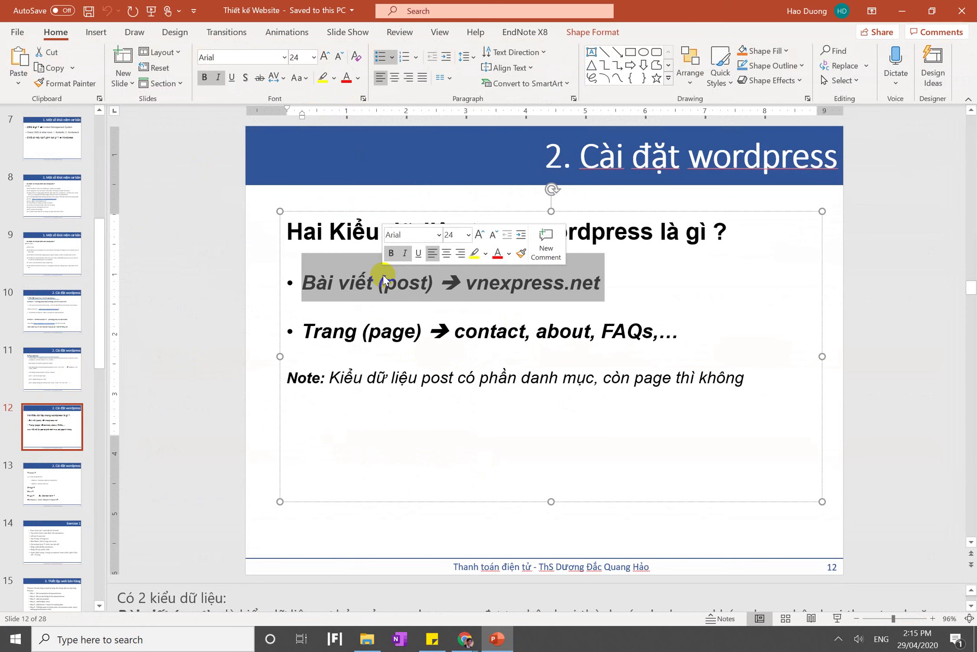
{"action": "triple_click", "coordinate": [377, 331]}
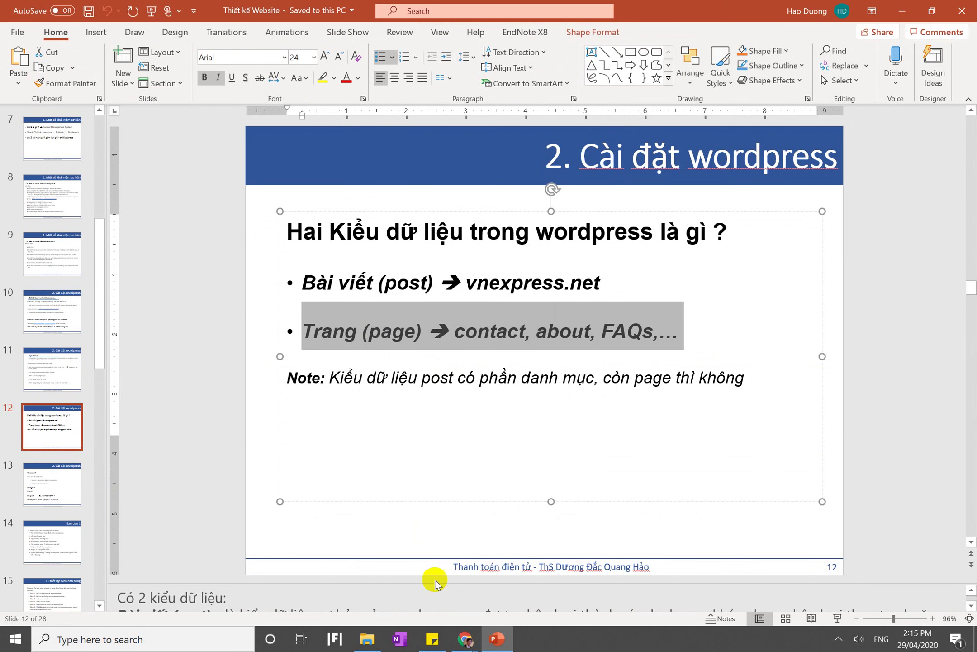
{"action": "mouse_move", "coordinate": [466, 642]}
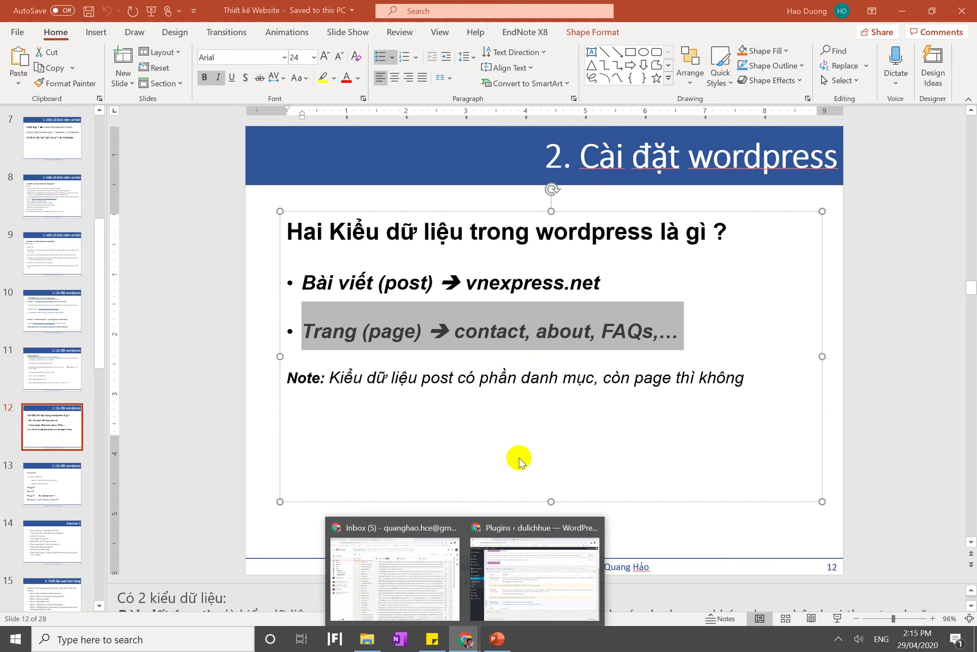
{"action": "left_click", "coordinate": [406, 572]}
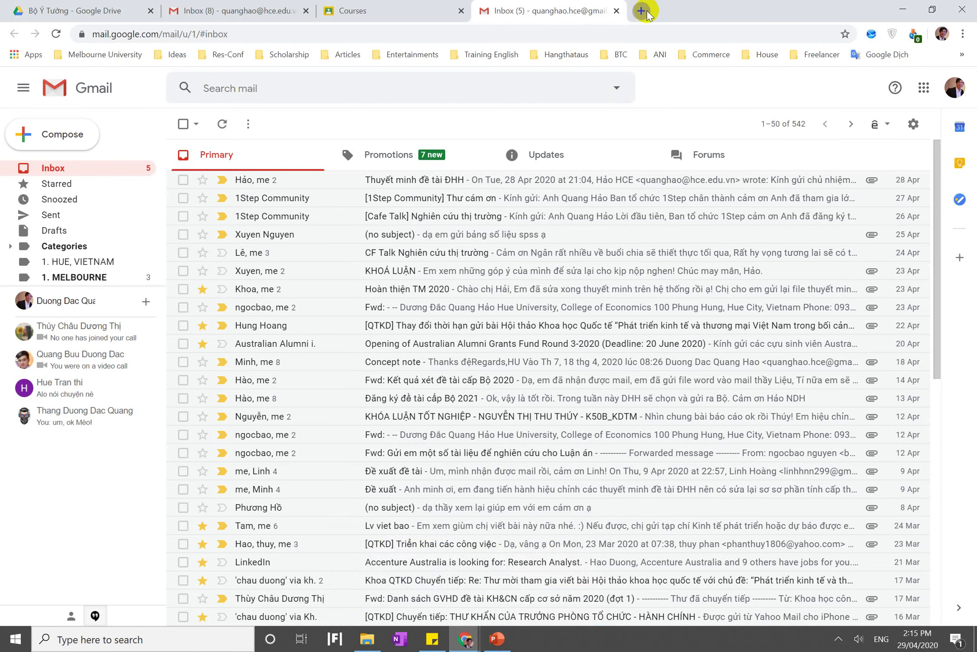
Load the hce.edu.vn site in a new tab
{"action": "left_click", "coordinate": [642, 11]}
{"action": "type", "text": "hce"}
{"action": "key", "text": "Return"}
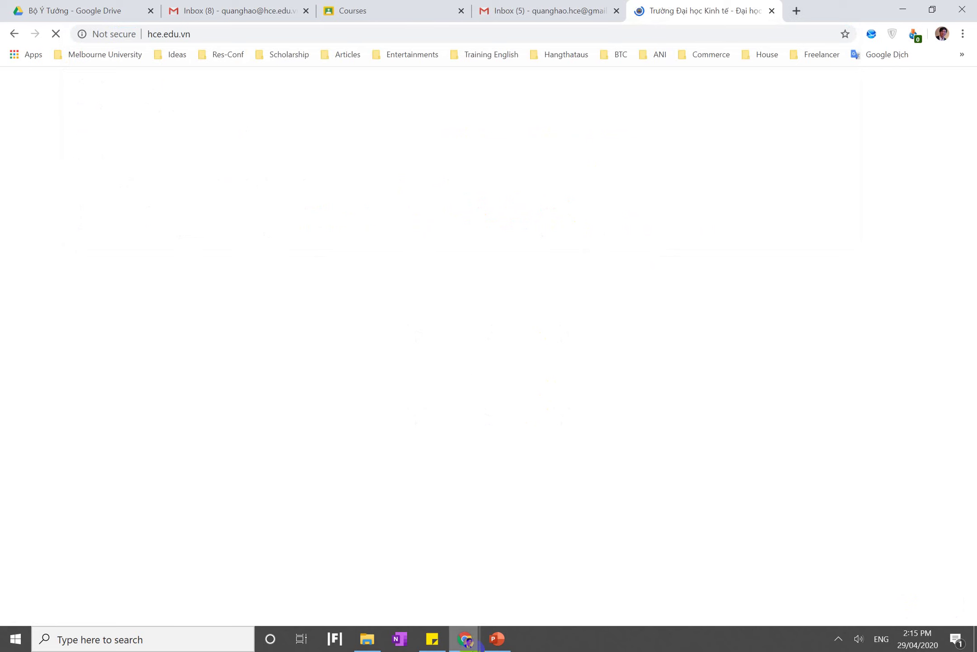
{"action": "left_click", "coordinate": [485, 649]}
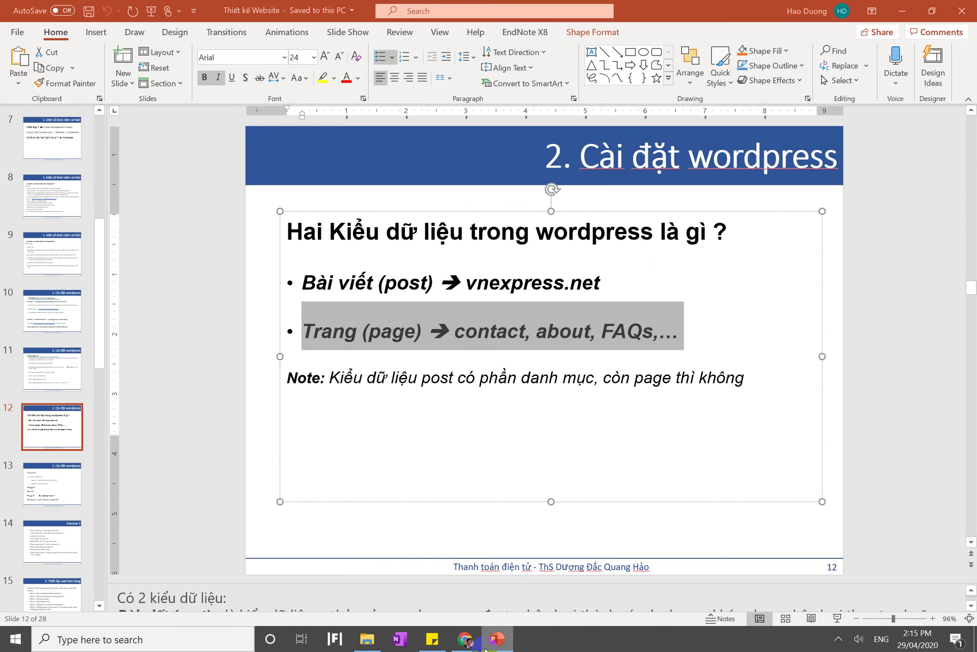
{"action": "left_click", "coordinate": [486, 649]}
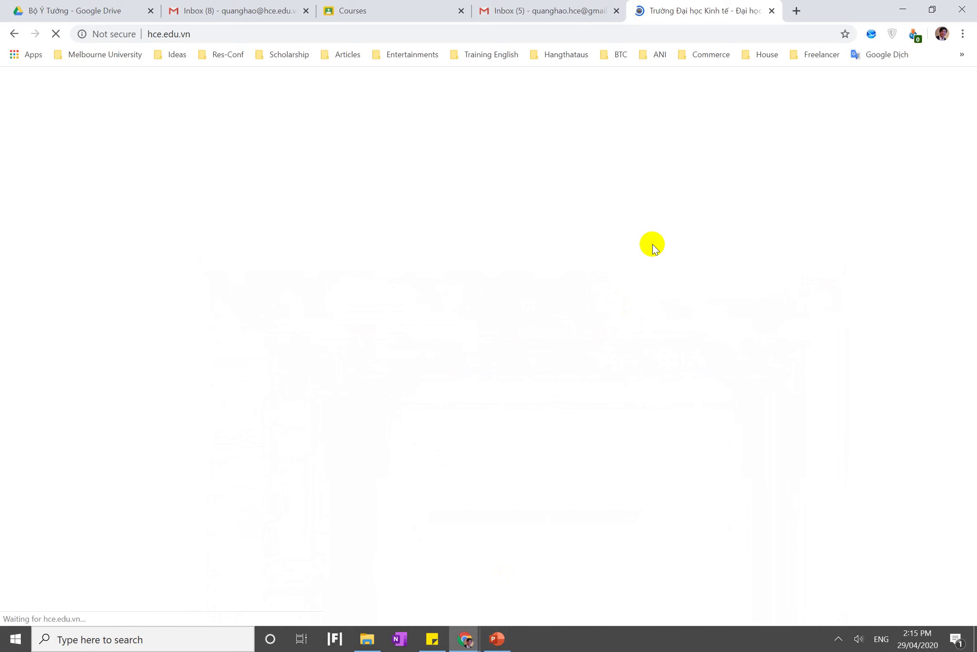
{"action": "left_click", "coordinate": [838, 640]}
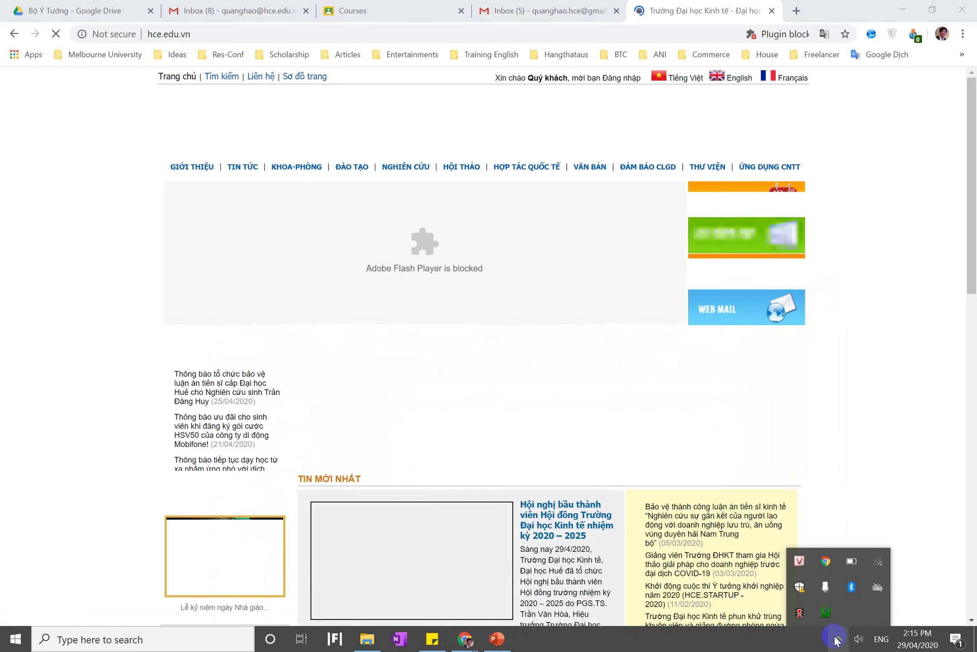
Open the 25/04/2020 doctoral thesis defence announcement in a new tab and read it
{"action": "right_click", "coordinate": [203, 393]}
{"action": "left_click", "coordinate": [211, 400]}
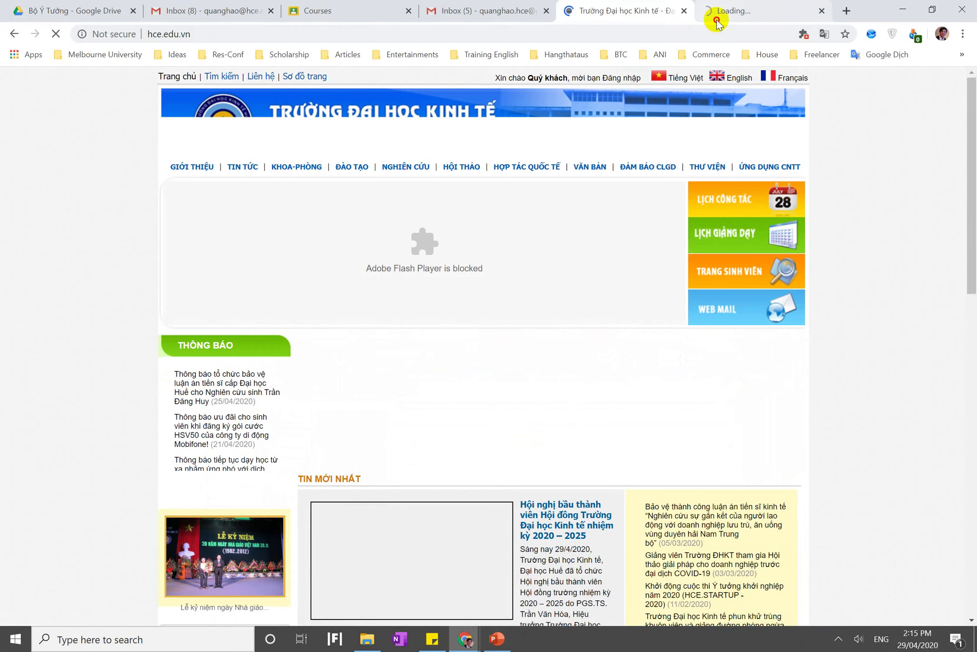
{"action": "left_click", "coordinate": [716, 20]}
{"action": "scroll", "coordinate": [527, 255], "scroll_direction": "down", "scroll_amount": 5}
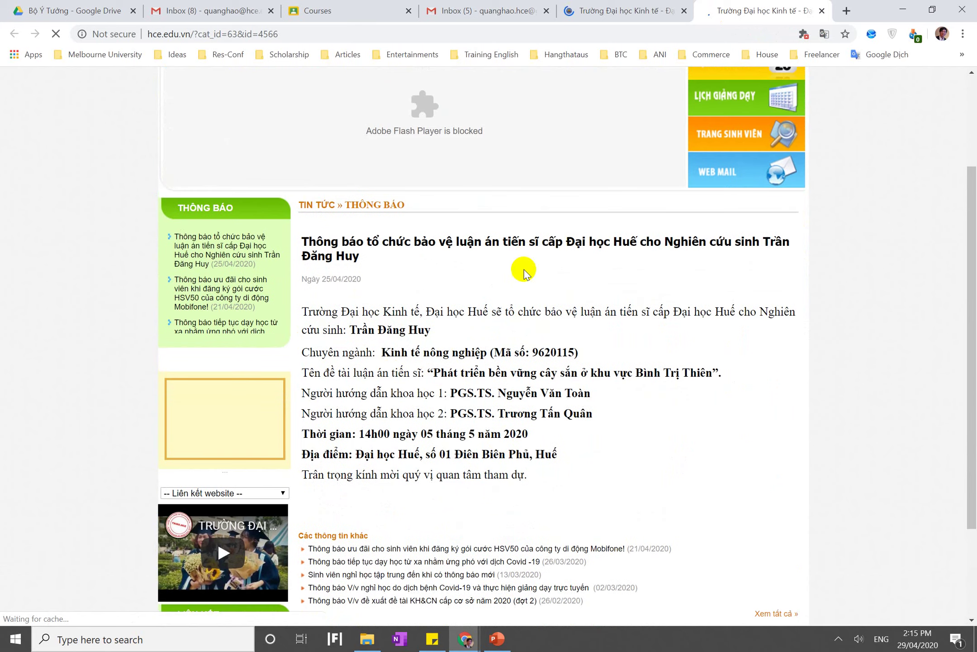
{"action": "scroll", "coordinate": [451, 376], "scroll_direction": "down", "scroll_amount": 3}
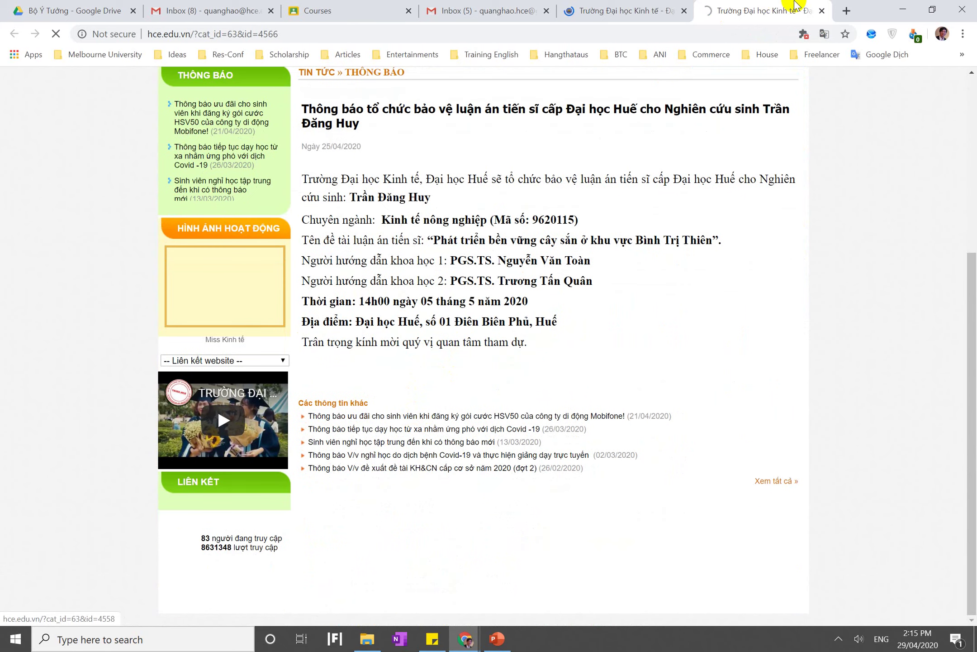
Load itt.hce.edu.vn and open its Job Fair 2019 notice in a new tab
{"action": "left_click", "coordinate": [846, 9]}
{"action": "type", "text": "itt.hce.edu.vn"}
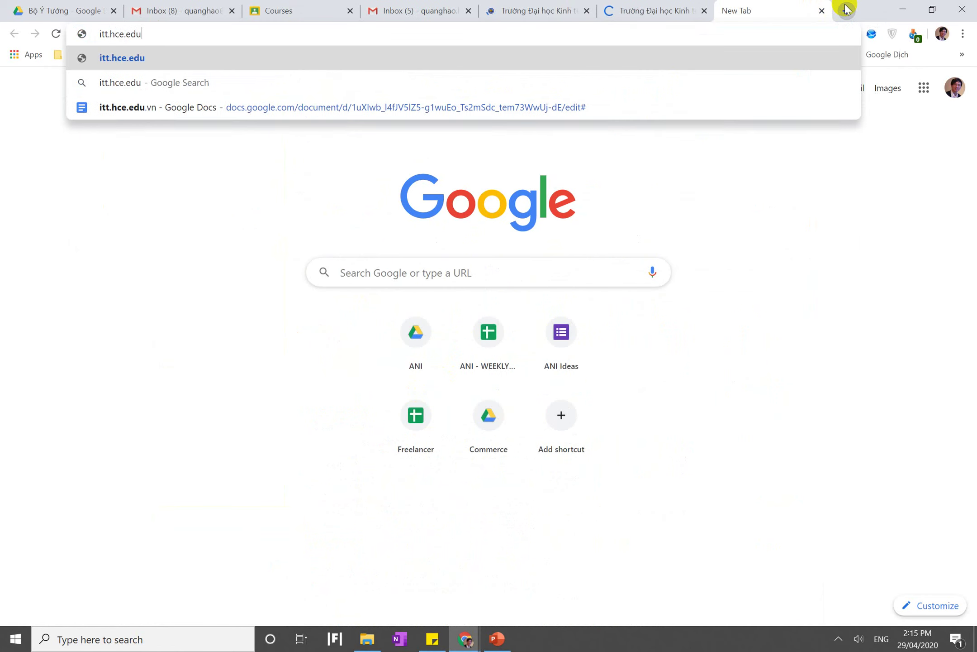
{"action": "key", "text": "Return"}
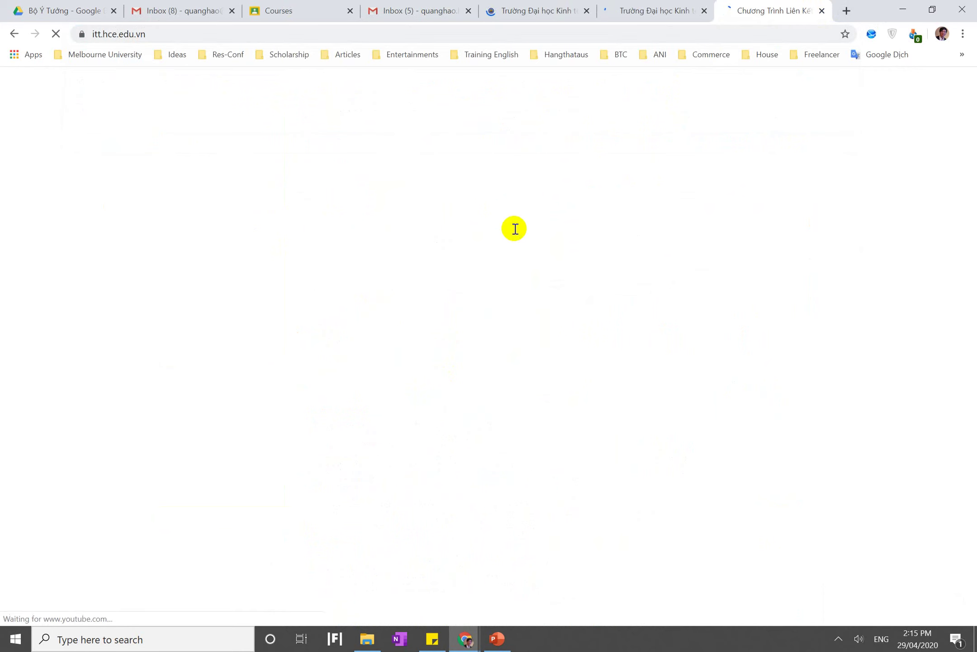
{"action": "scroll", "coordinate": [514, 228], "scroll_direction": "down", "scroll_amount": 8}
{"action": "scroll", "coordinate": [514, 228], "scroll_direction": "down", "scroll_amount": 10}
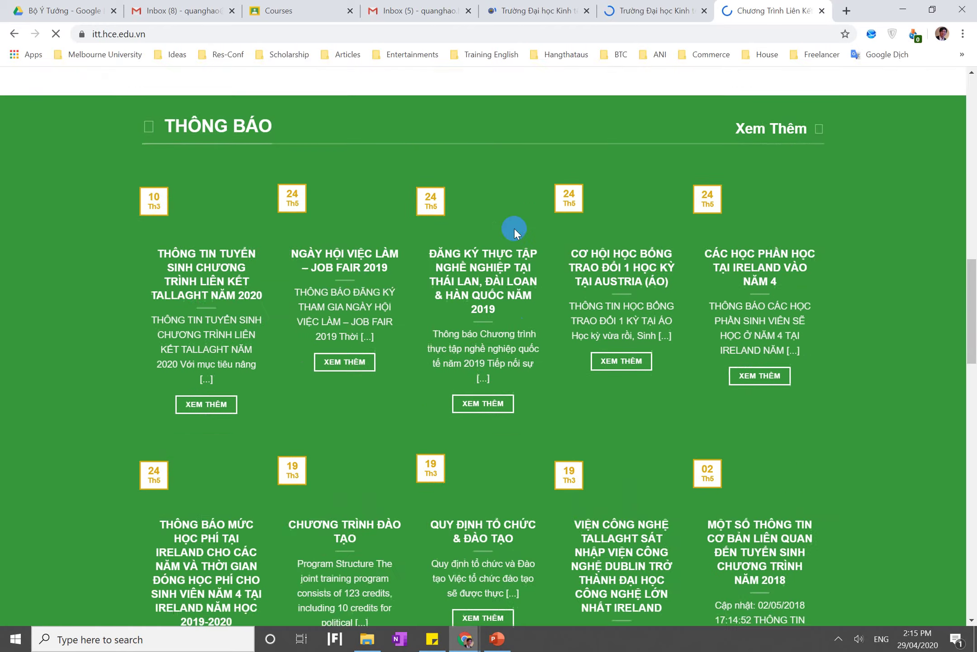
{"action": "right_click", "coordinate": [335, 135]}
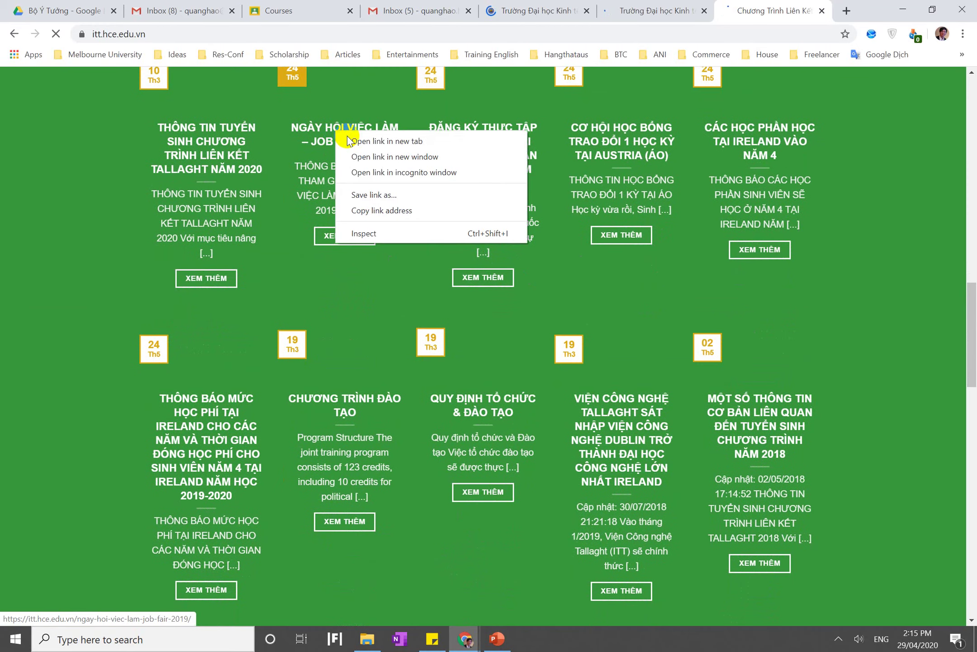
{"action": "left_click", "coordinate": [348, 135]}
Open the Thailand, Taiwan & Korea internship notice in a new tab
{"action": "scroll", "coordinate": [347, 136], "scroll_direction": "up", "scroll_amount": 7}
{"action": "scroll", "coordinate": [406, 231], "scroll_direction": "down", "scroll_amount": 2}
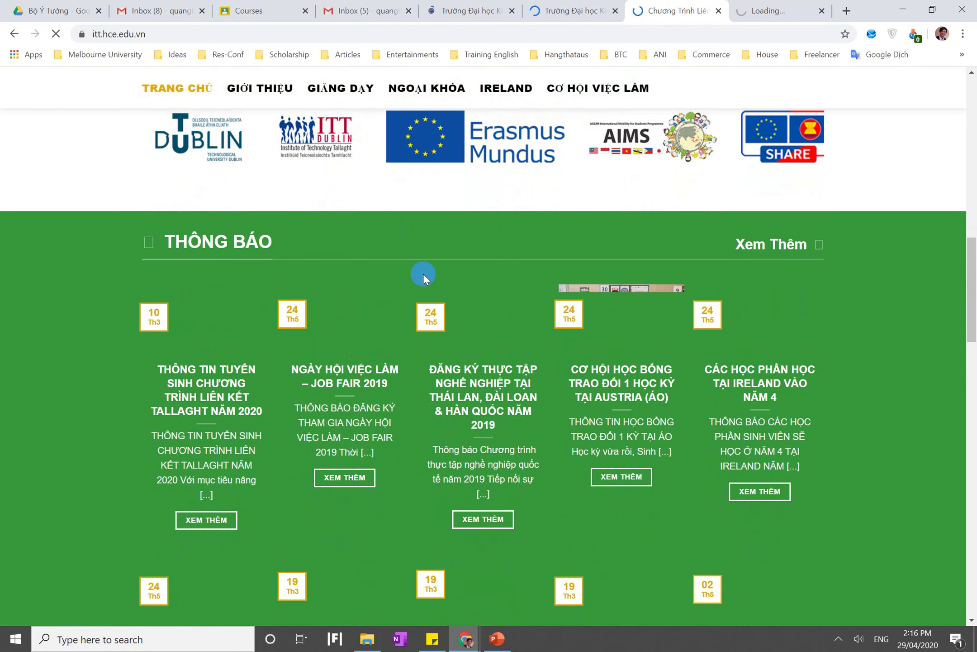
{"action": "scroll", "coordinate": [424, 275], "scroll_direction": "up", "scroll_amount": 3}
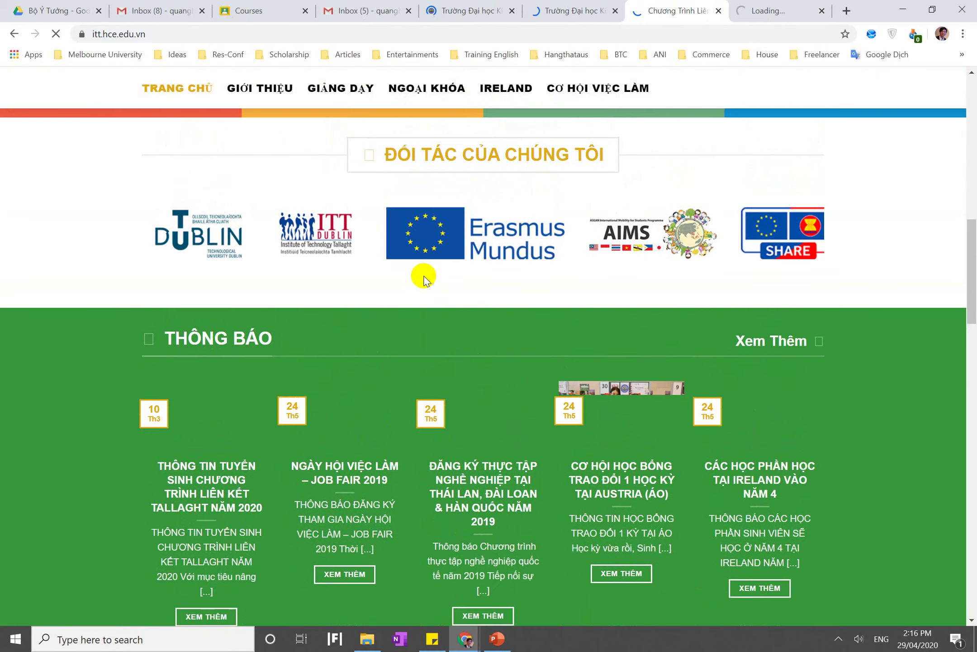
{"action": "right_click", "coordinate": [474, 483]}
{"action": "left_click", "coordinate": [492, 492]}
{"action": "scroll", "coordinate": [492, 489], "scroll_direction": "down", "scroll_amount": 7}
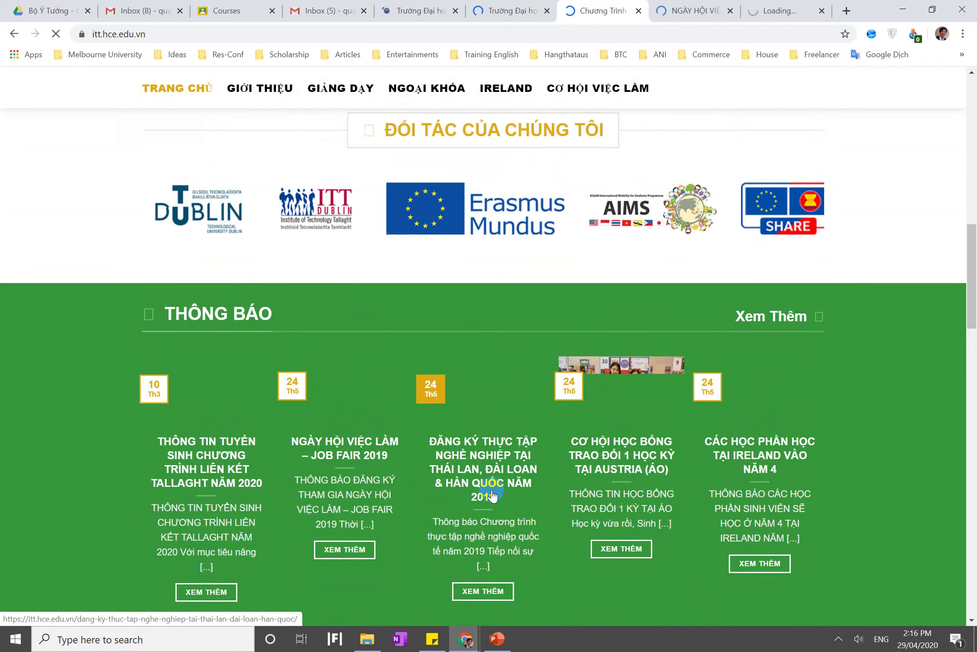
Highlight the Bài viết and Trang lines on the lecture slide, then return to Chrome
{"action": "left_click", "coordinate": [497, 640]}
{"action": "triple_click", "coordinate": [375, 290]}
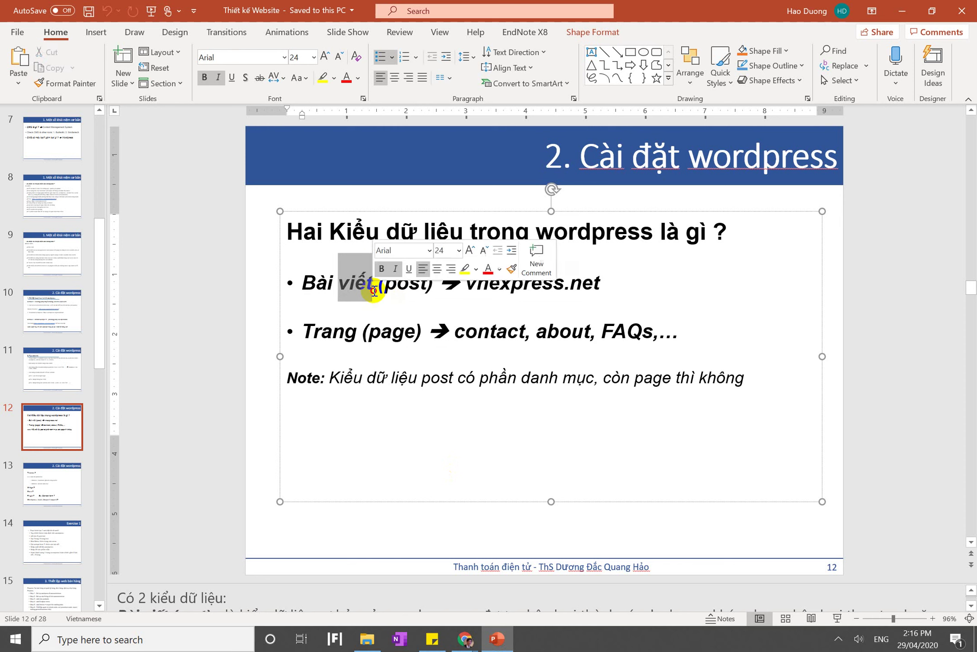
{"action": "triple_click", "coordinate": [484, 328]}
{"action": "left_click", "coordinate": [510, 642]}
Open the Xem Chi Tiết page in a new tab
{"action": "scroll", "coordinate": [519, 448], "scroll_direction": "down", "scroll_amount": 12}
{"action": "scroll", "coordinate": [518, 448], "scroll_direction": "down", "scroll_amount": 2}
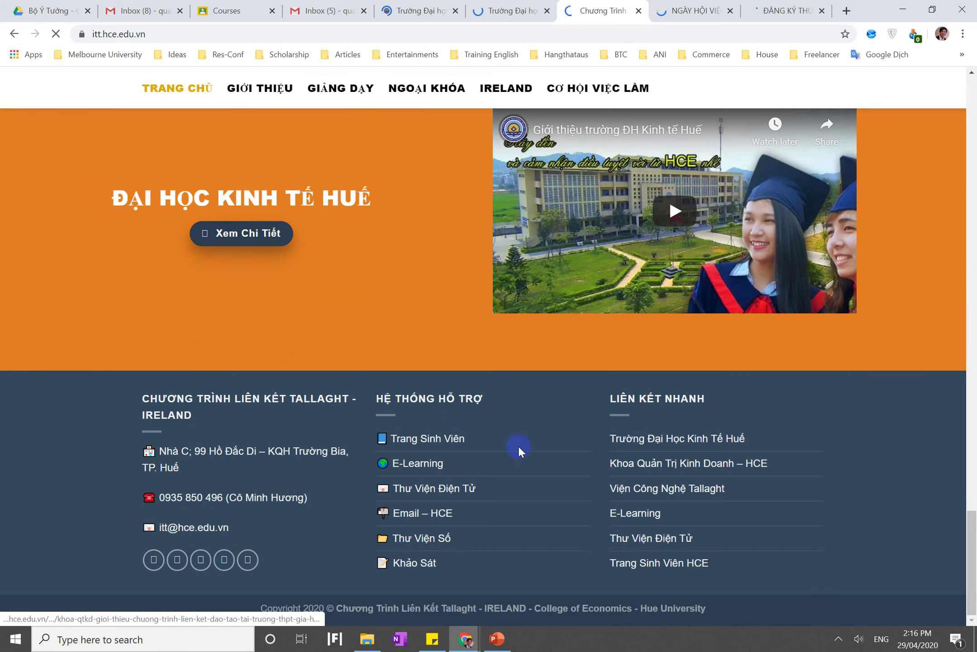
{"action": "right_click", "coordinate": [407, 443]}
{"action": "left_click", "coordinate": [61, 466]}
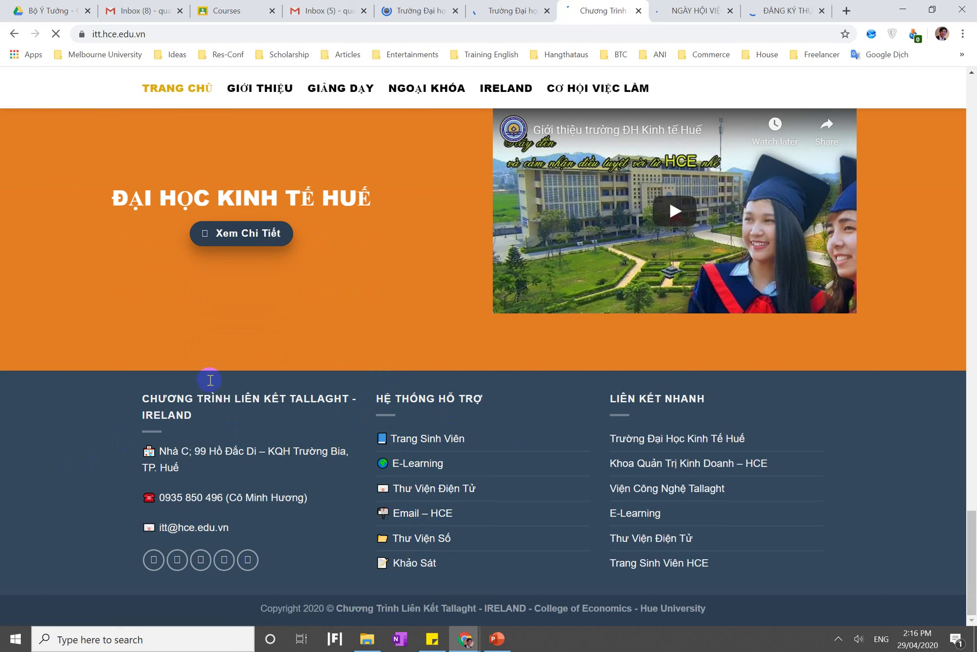
{"action": "right_click", "coordinate": [224, 240]}
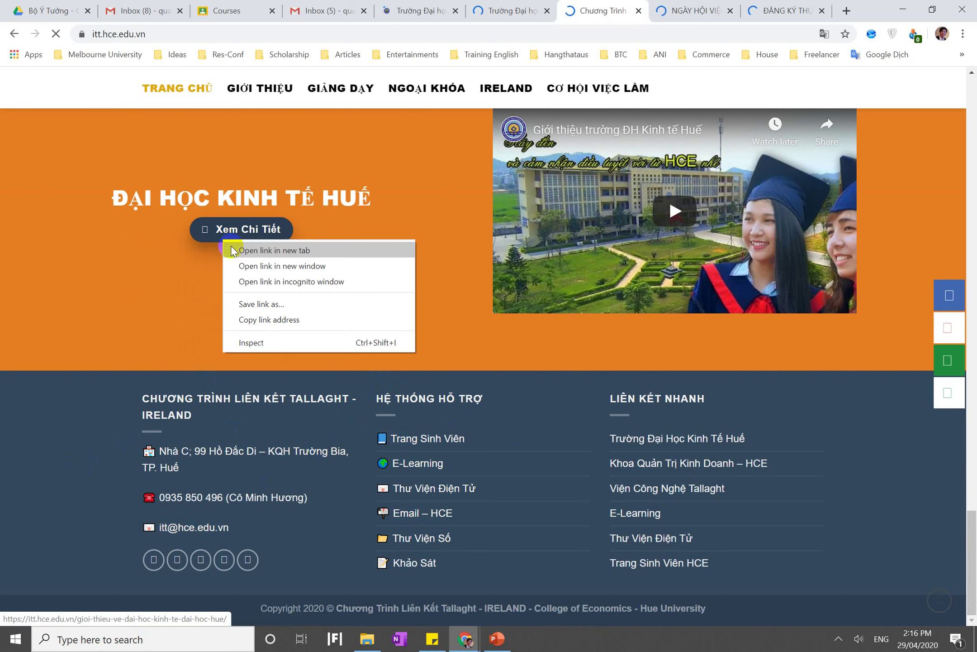
{"action": "left_click", "coordinate": [235, 250]}
Review the job fair and internship tabs, ending on the Mobifone HSV50 notice
{"action": "left_click", "coordinate": [637, 12]}
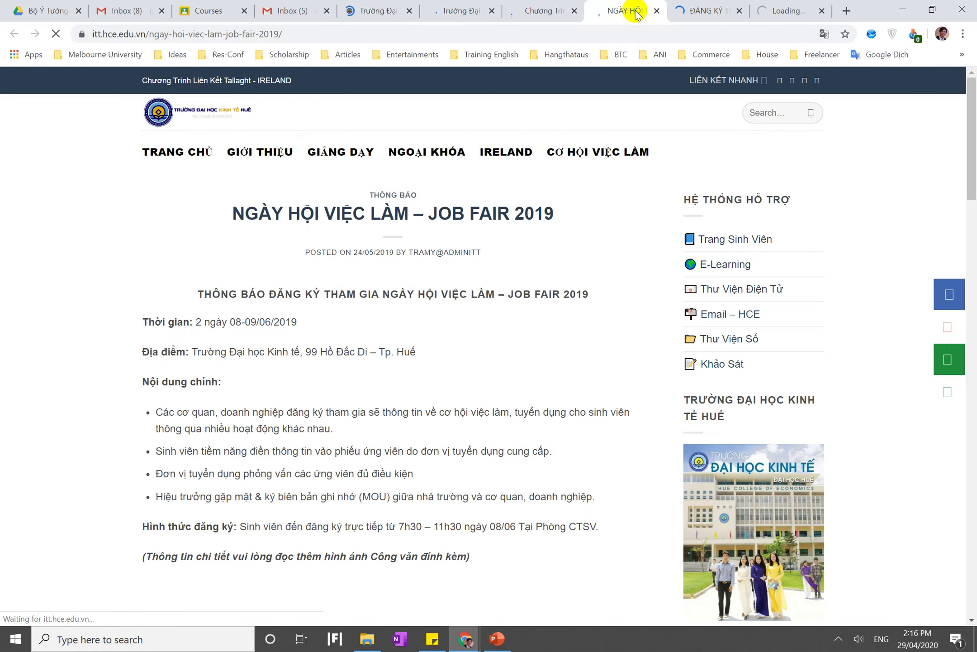
{"action": "scroll", "coordinate": [458, 310], "scroll_direction": "down", "scroll_amount": 6}
{"action": "scroll", "coordinate": [458, 310], "scroll_direction": "up", "scroll_amount": 3}
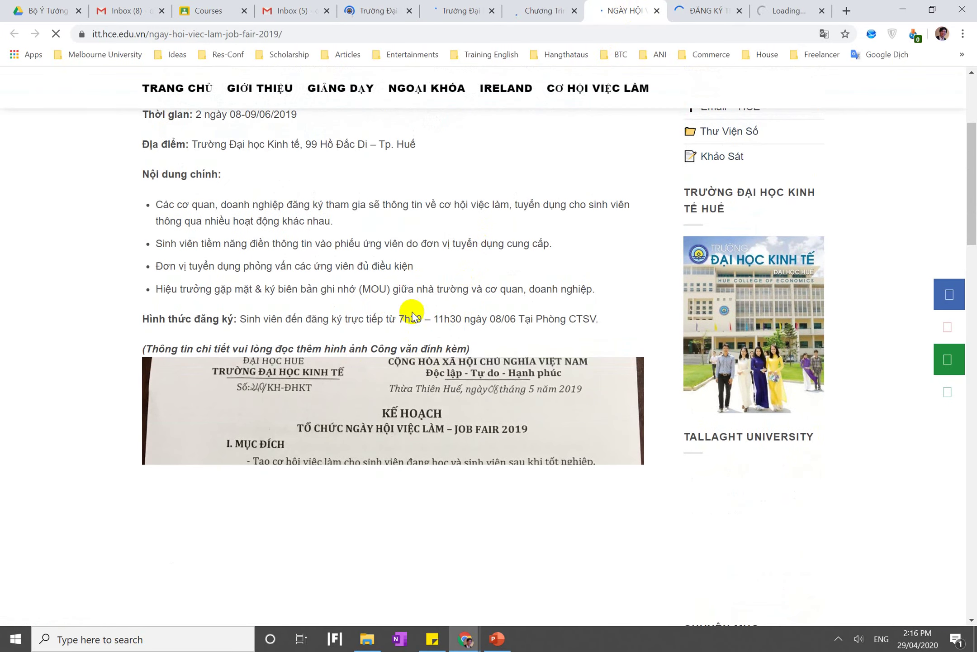
{"action": "scroll", "coordinate": [563, 332], "scroll_direction": "down", "scroll_amount": 7}
{"action": "scroll", "coordinate": [563, 332], "scroll_direction": "up", "scroll_amount": 7}
{"action": "left_click", "coordinate": [724, 6]}
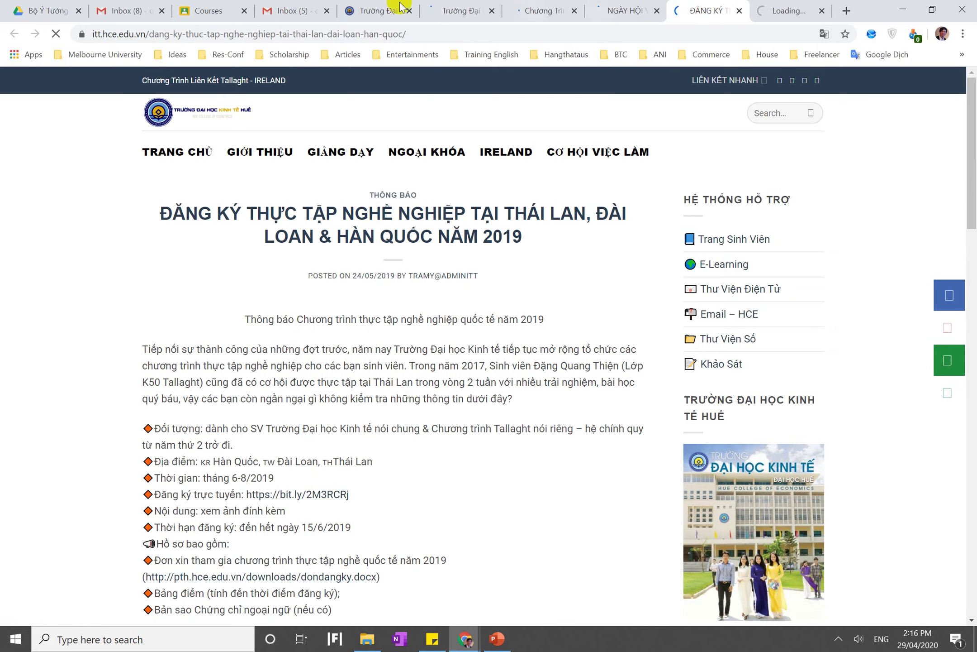
{"action": "left_click", "coordinate": [400, 9]}
{"action": "left_click", "coordinate": [426, 10]}
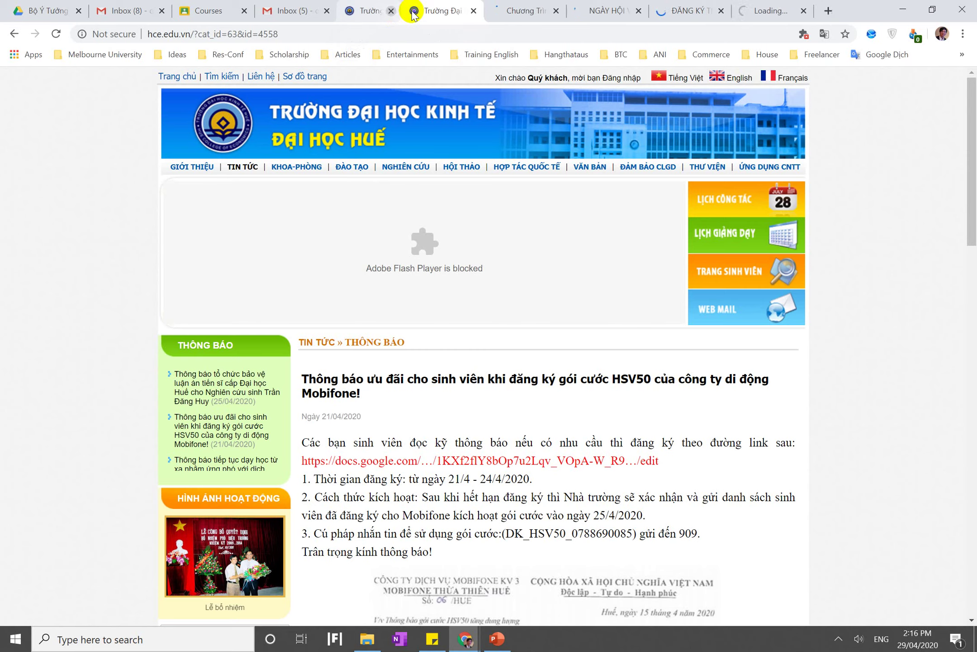
Close the Mobifone, hce.edu.vn, itt.hce.edu.vn and extra Gmail inbox tabs
{"action": "left_click", "coordinate": [409, 11]}
{"action": "left_click", "coordinate": [410, 11]}
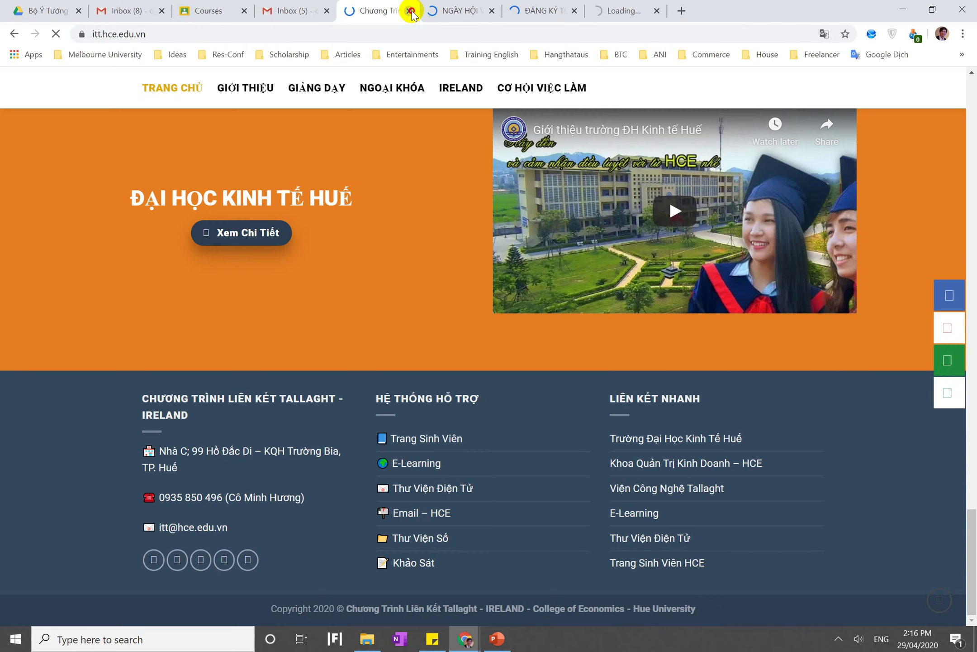
{"action": "left_click", "coordinate": [410, 11]}
{"action": "scroll", "coordinate": [410, 180], "scroll_direction": "up", "scroll_amount": 4}
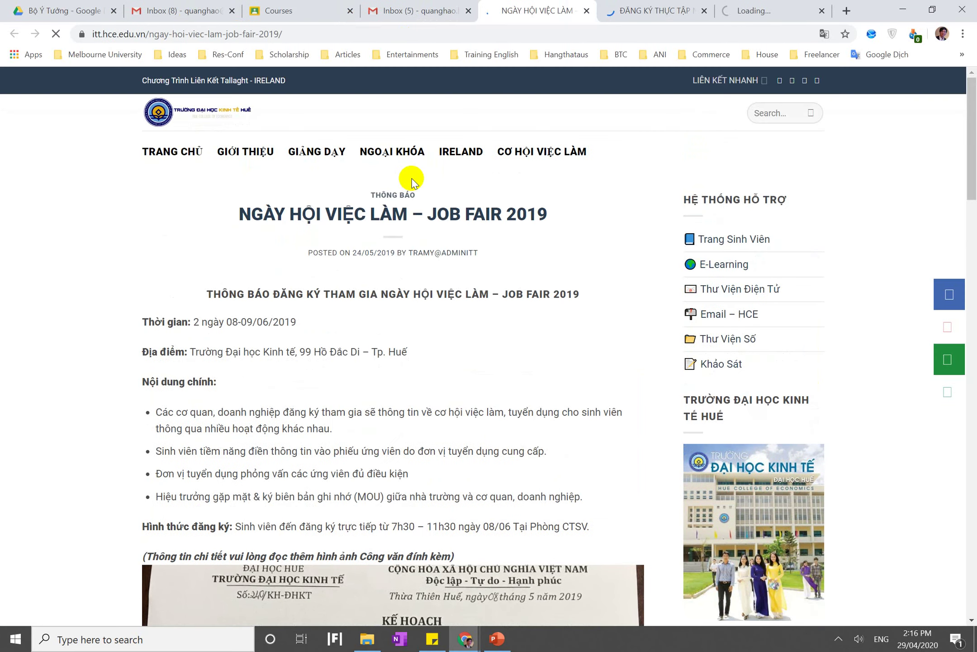
{"action": "left_click", "coordinate": [150, 6]}
{"action": "left_click", "coordinate": [251, 9]}
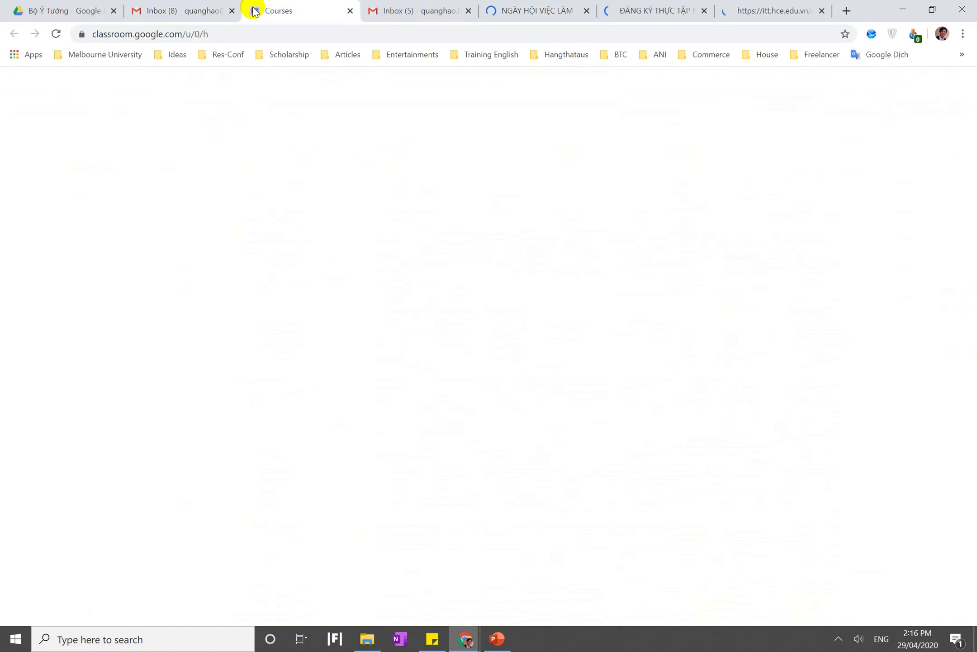
{"action": "left_click", "coordinate": [388, 14]}
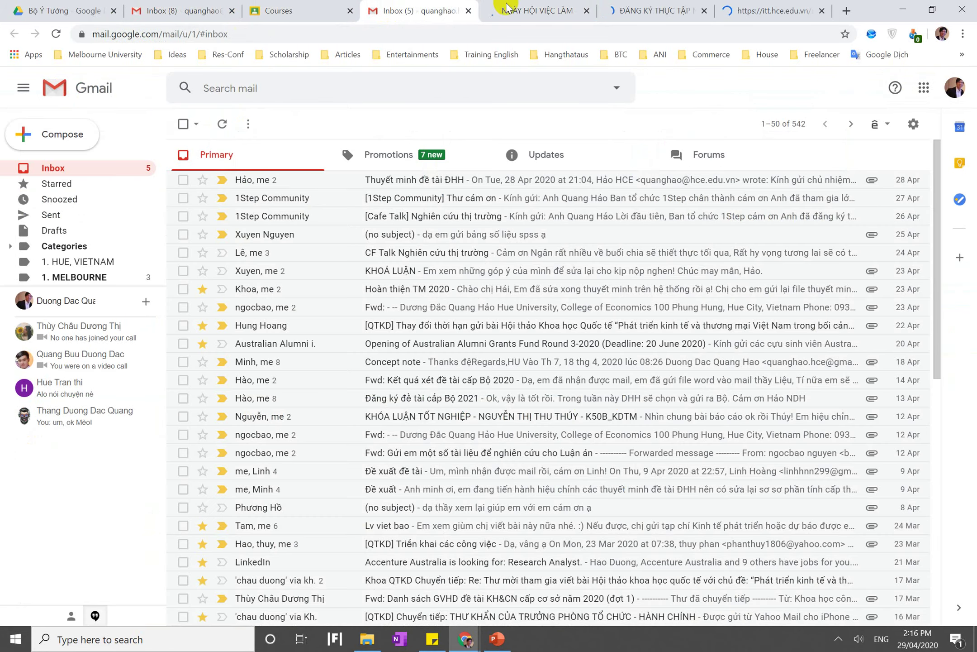
{"action": "left_click", "coordinate": [520, 5]}
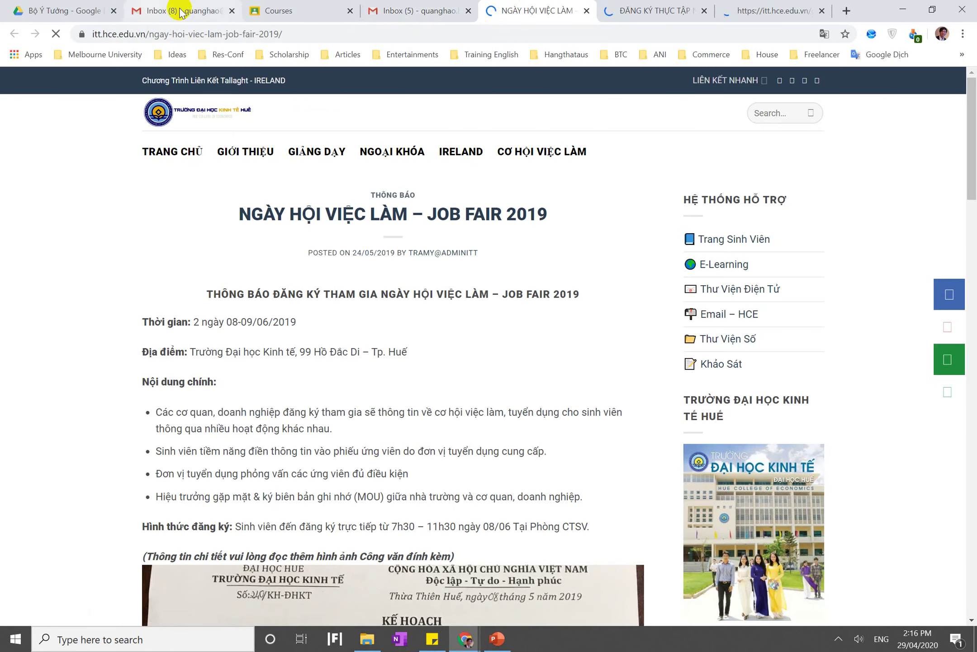
{"action": "left_click", "coordinate": [231, 11]}
{"action": "left_click", "coordinate": [322, 12]}
Type localhost/dulichhue into the address bar of the remaining Gmail tab
{"action": "left_click", "coordinate": [311, 33]}
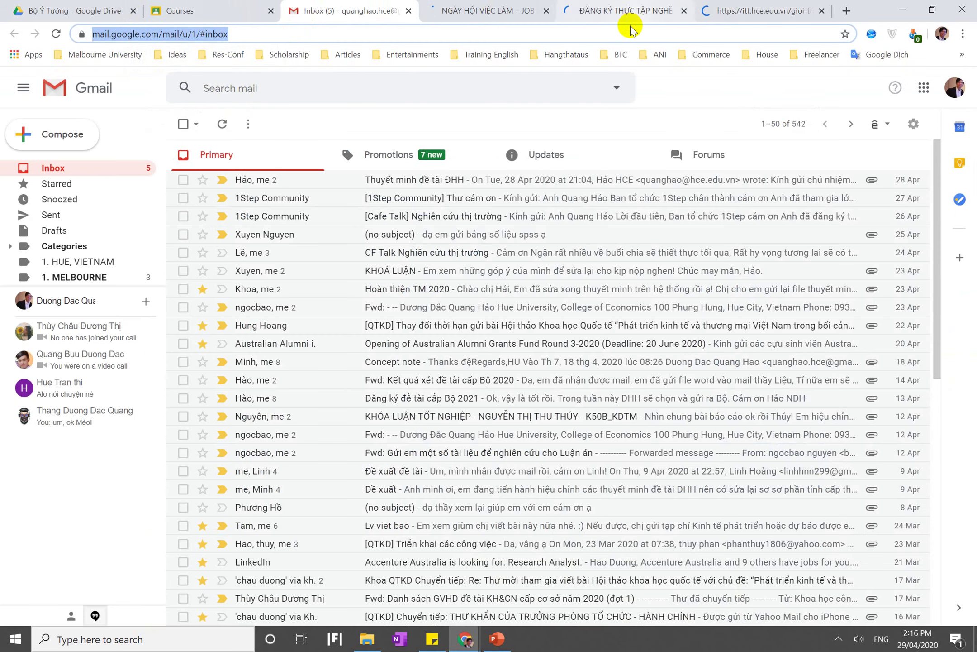
{"action": "type", "text": "dulichhue"}
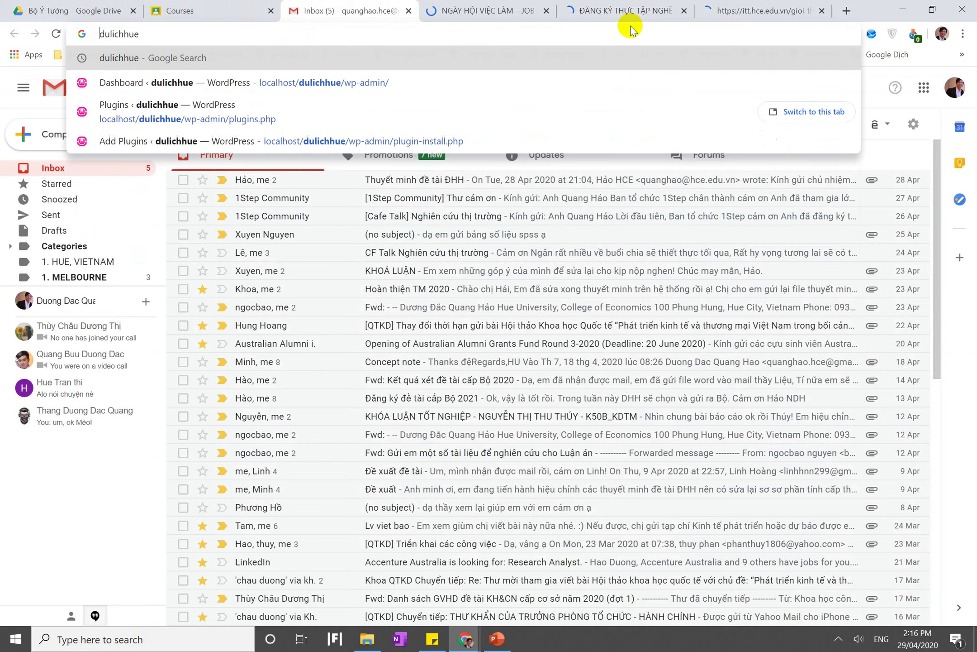
{"action": "key", "text": "Home"}
{"action": "type", "text": "loc"}
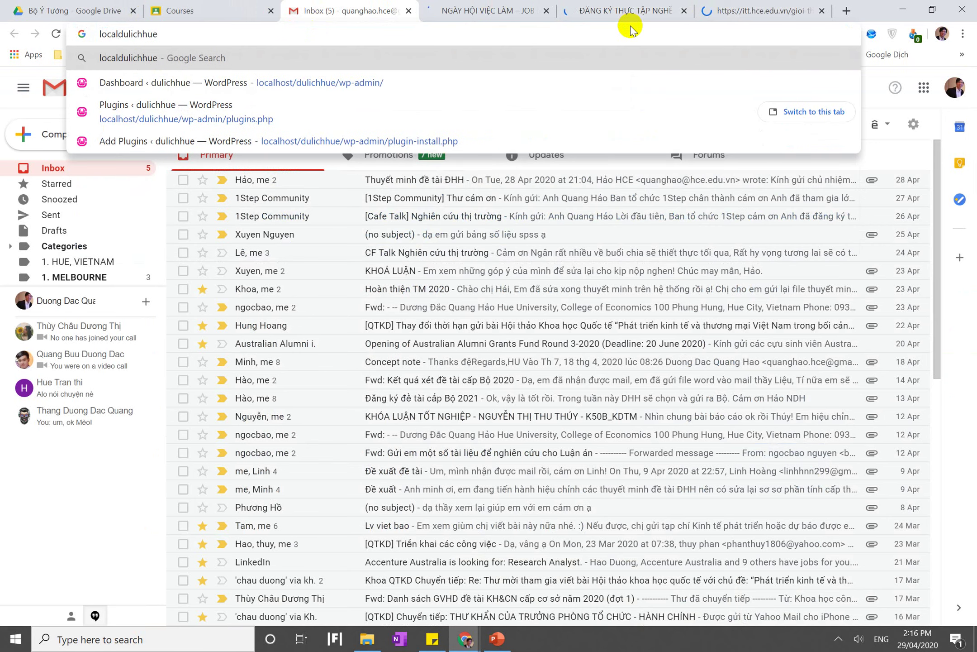
{"action": "type", "text": "alhost/"}
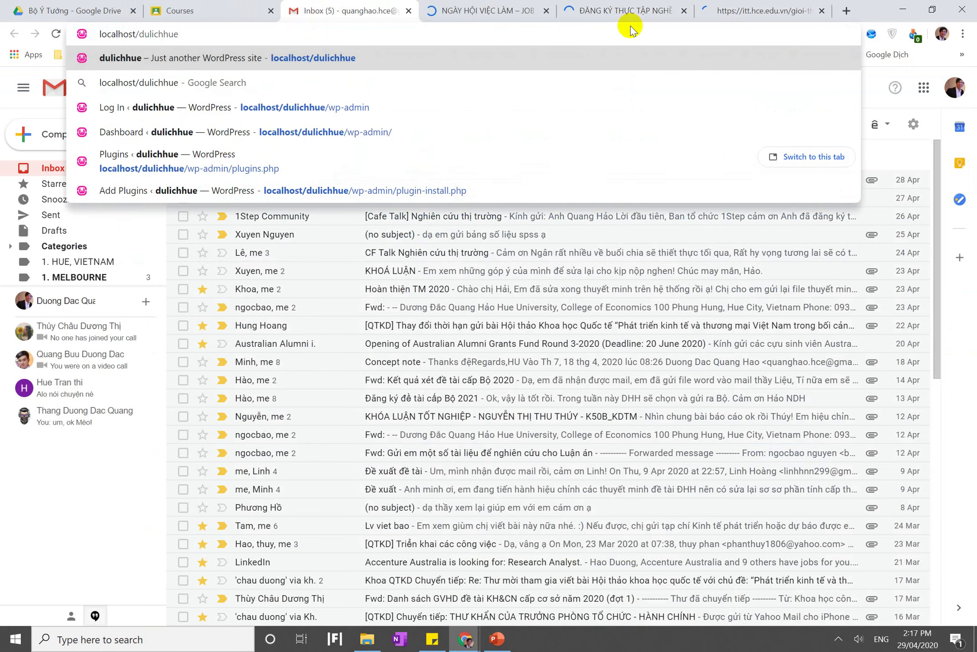
Load the local dulichhue site at localhost/, log out, then log back in to the admin Dashboard
{"action": "key", "text": "Return"}
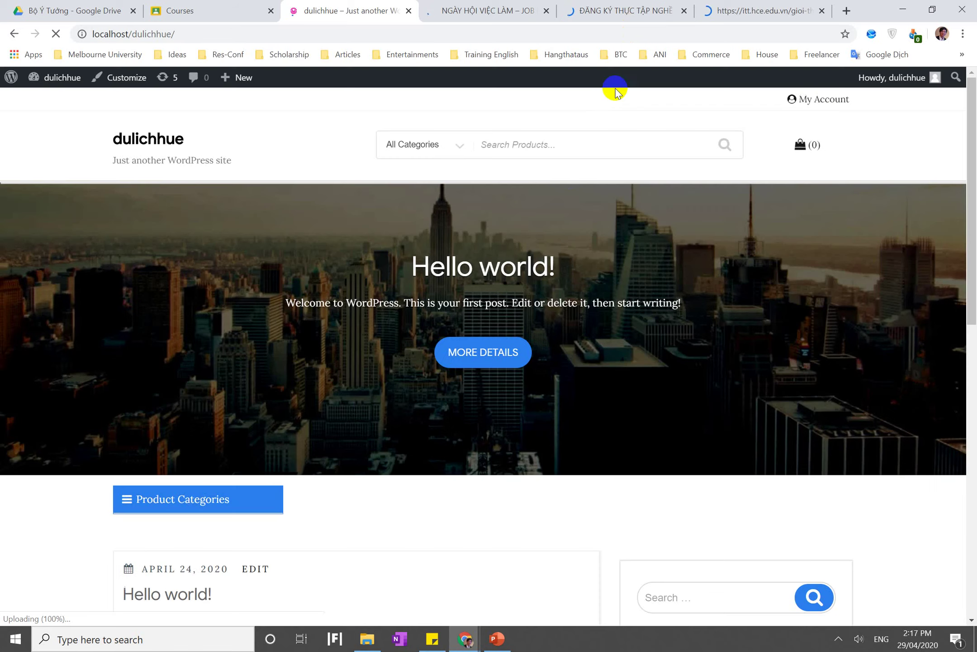
{"action": "mouse_move", "coordinate": [895, 79]}
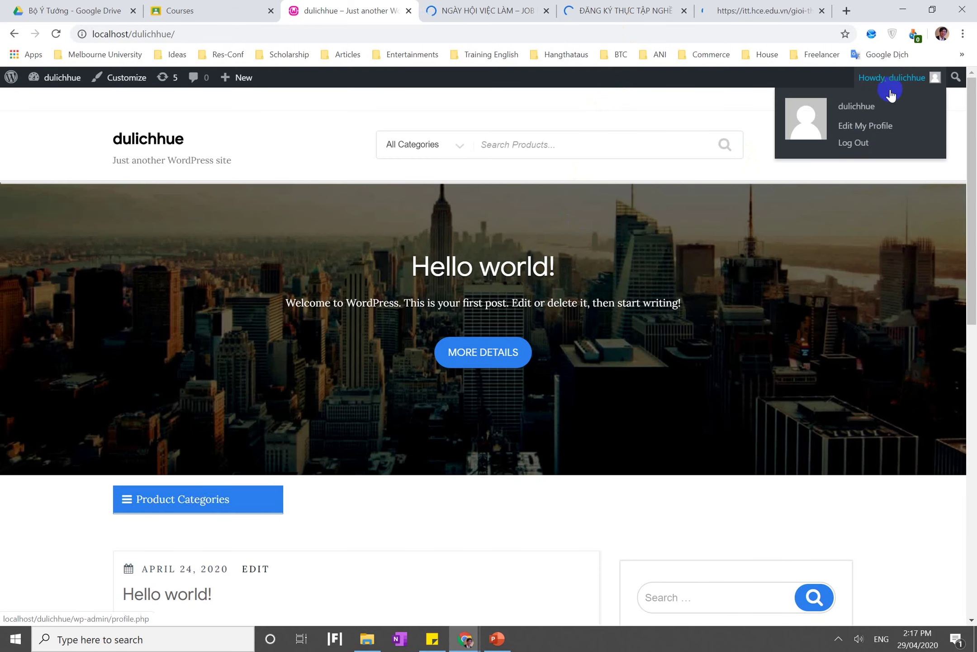
{"action": "left_click", "coordinate": [855, 143]}
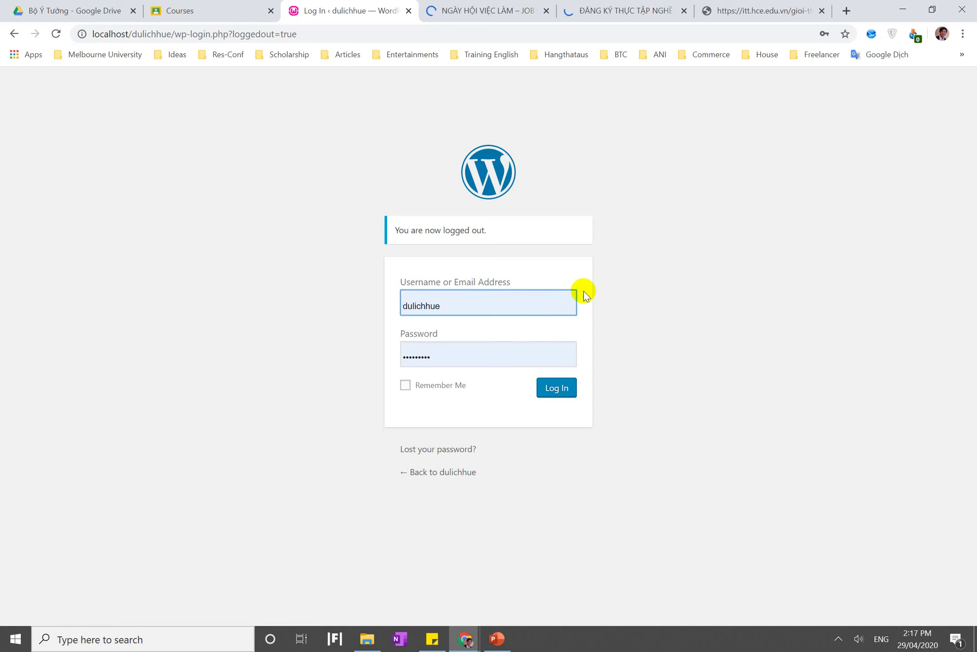
{"action": "left_click", "coordinate": [565, 390]}
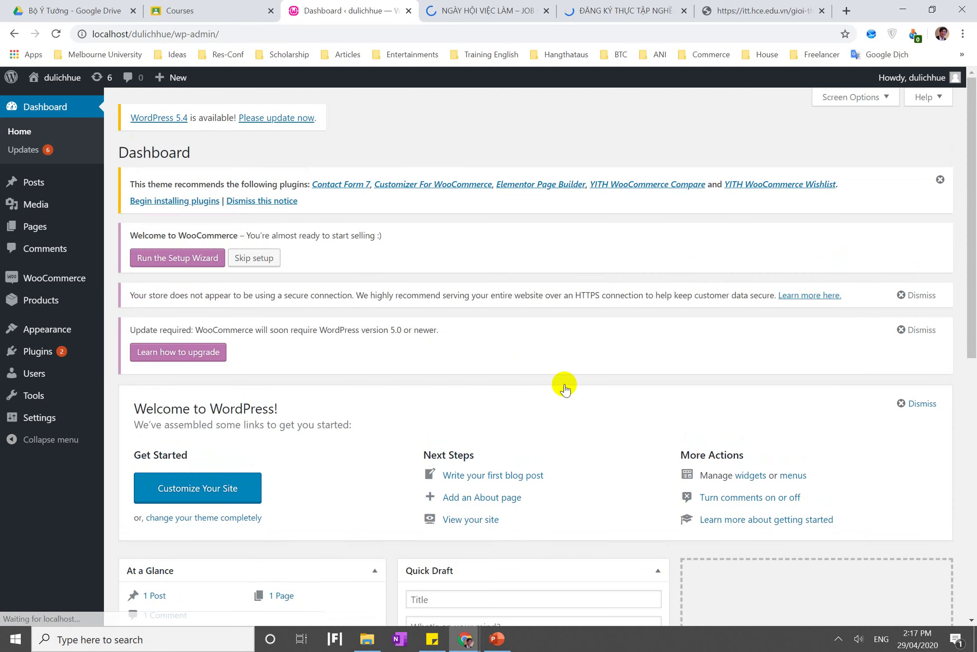
Browse the Posts menu, then open Settings > General and scroll through the general settings
{"action": "left_click", "coordinate": [35, 183]}
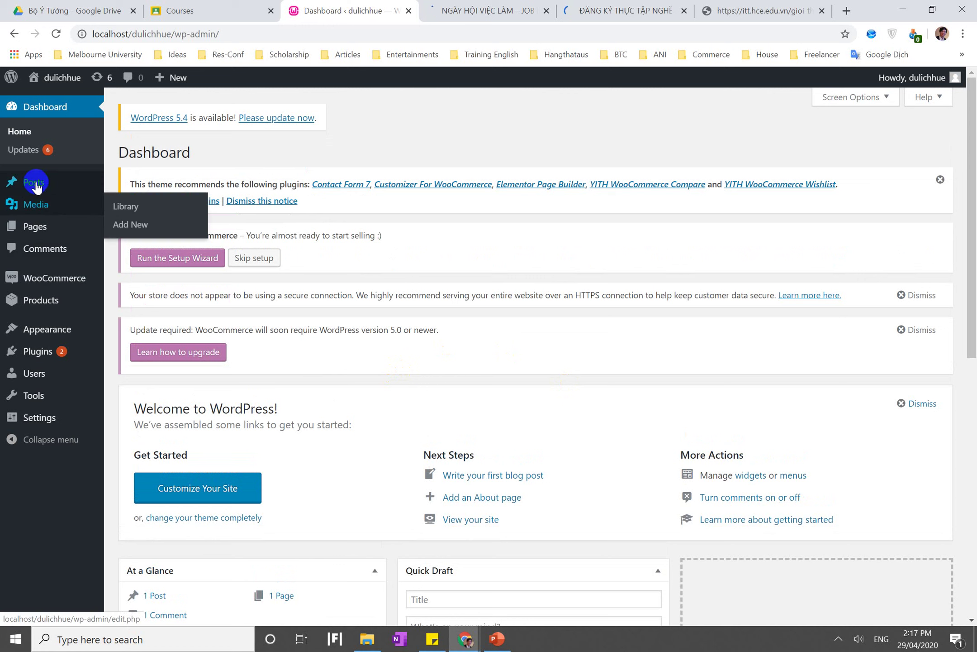
{"action": "left_click", "coordinate": [53, 419]}
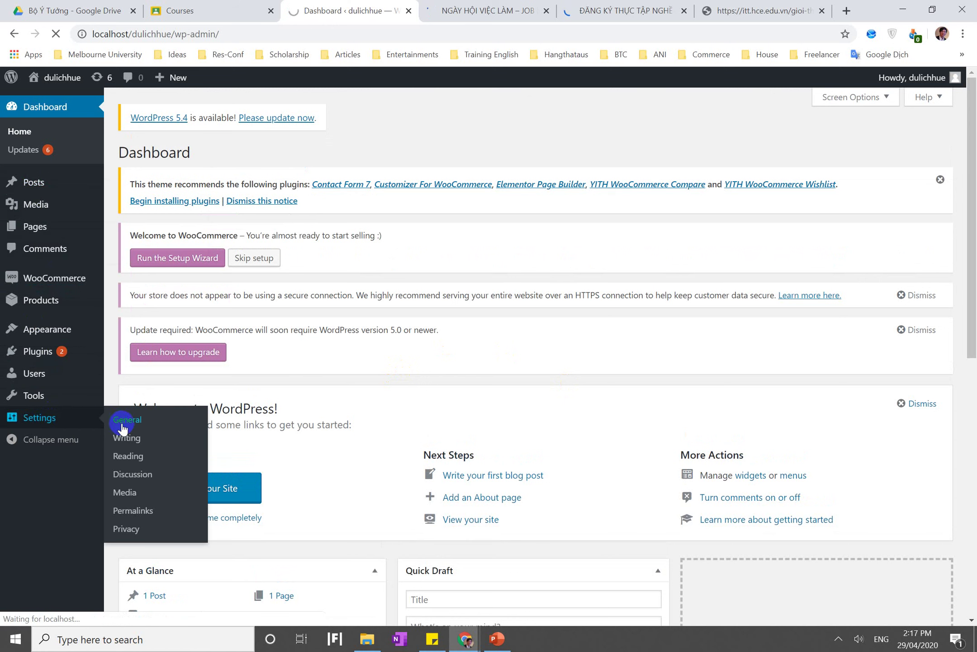
{"action": "left_click", "coordinate": [151, 492]}
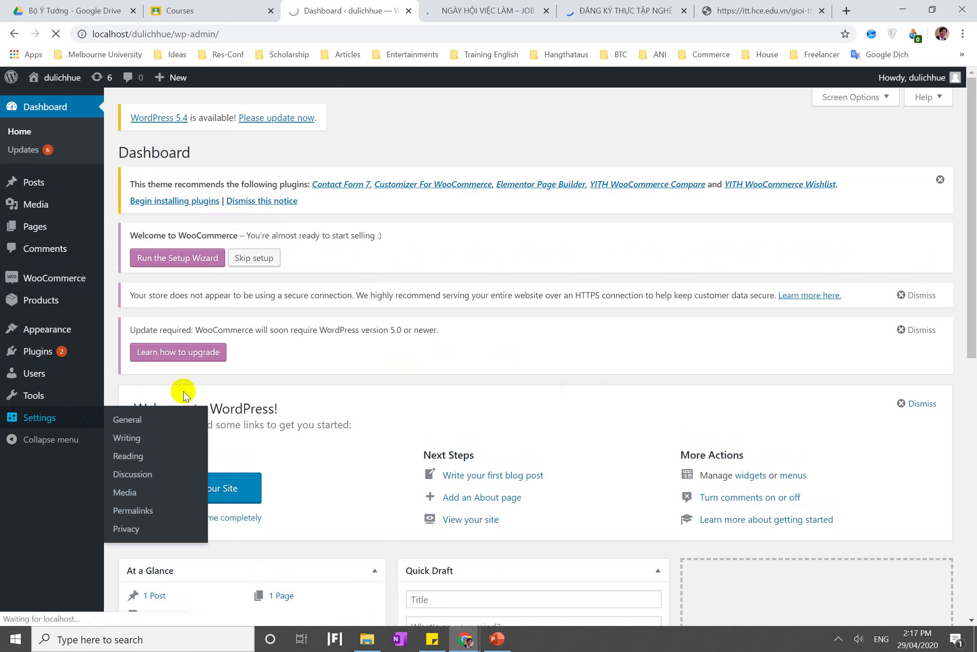
{"action": "left_click", "coordinate": [77, 421]}
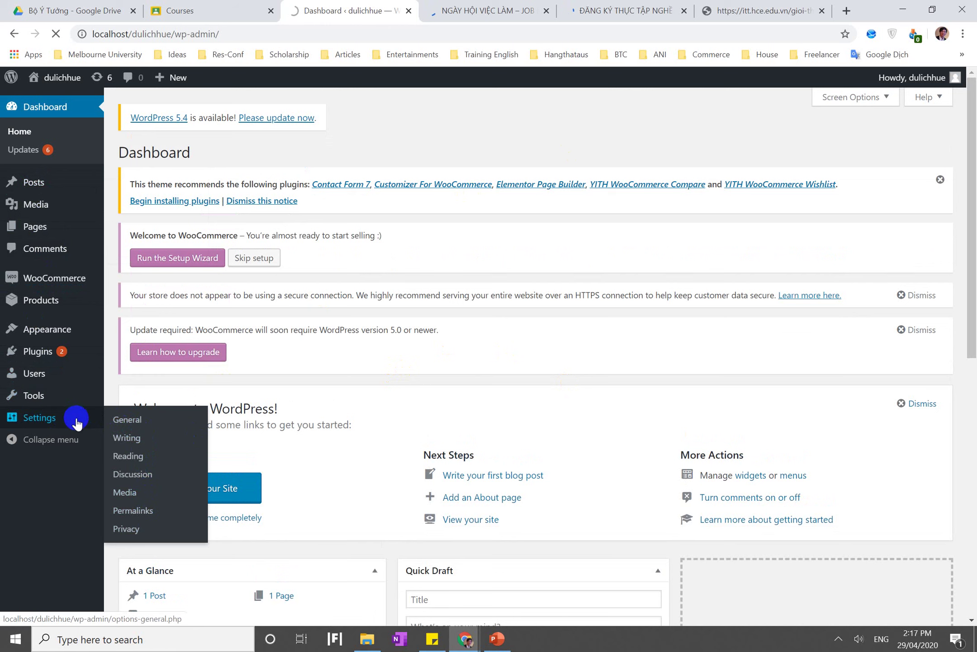
{"action": "left_click", "coordinate": [52, 382]}
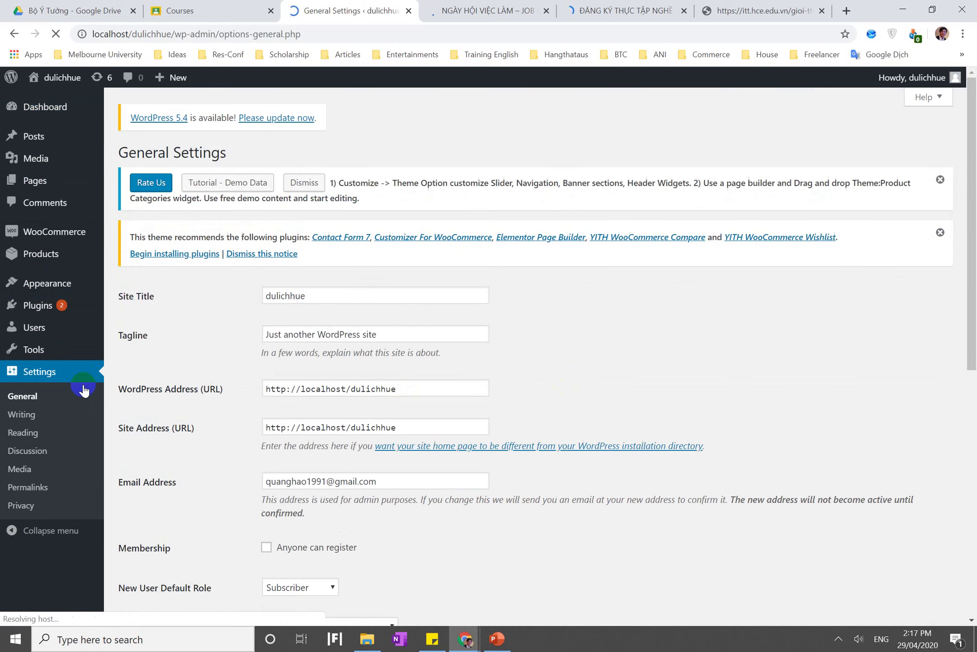
{"action": "left_click", "coordinate": [92, 434]}
{"action": "scroll", "coordinate": [243, 309], "scroll_direction": "down", "scroll_amount": 10}
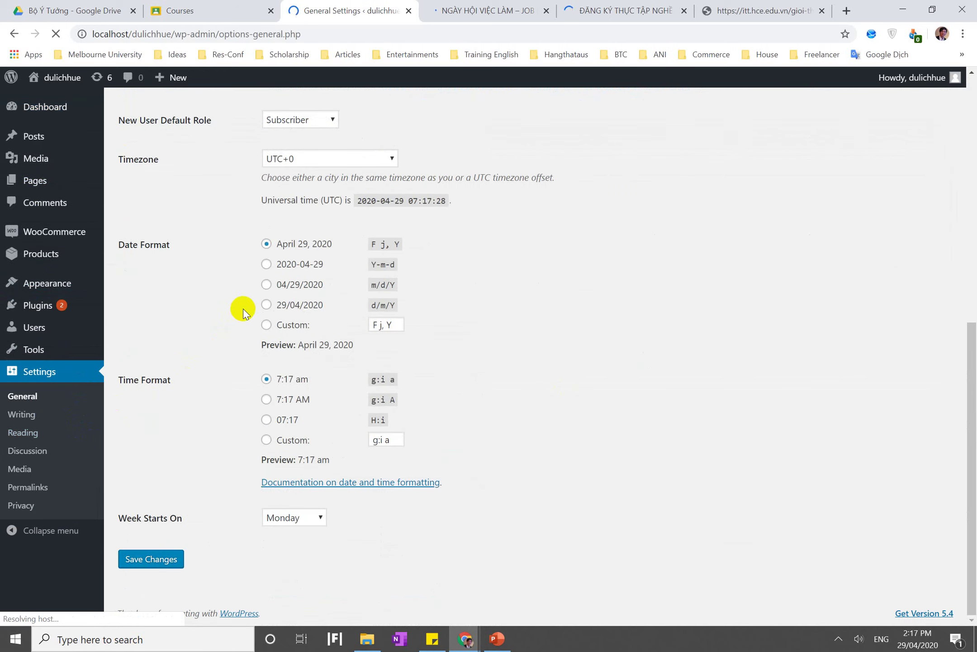
{"action": "scroll", "coordinate": [243, 309], "scroll_direction": "up", "scroll_amount": 10}
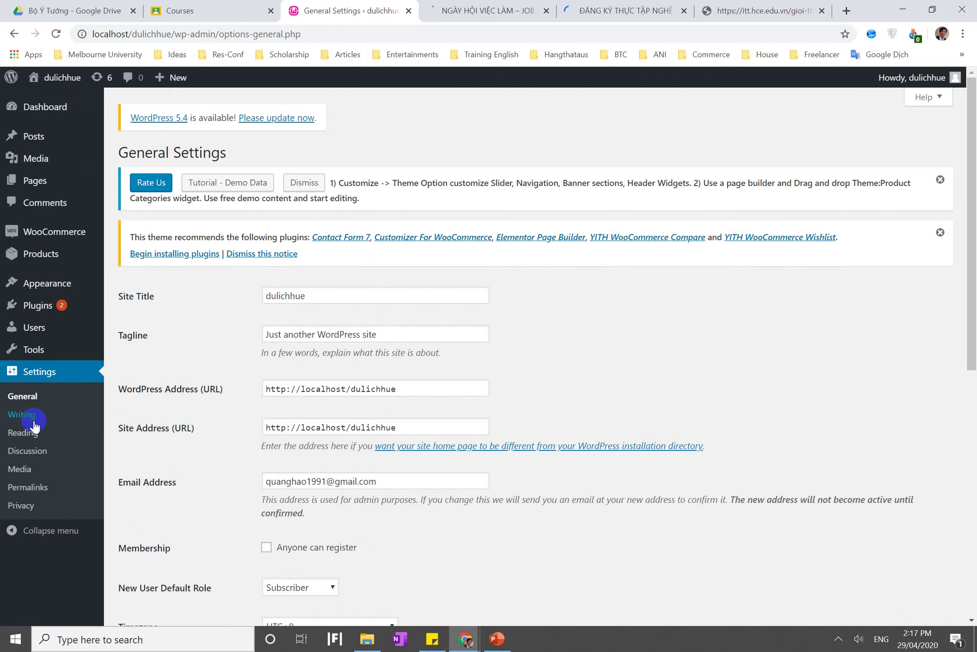
{"action": "left_click", "coordinate": [44, 458]}
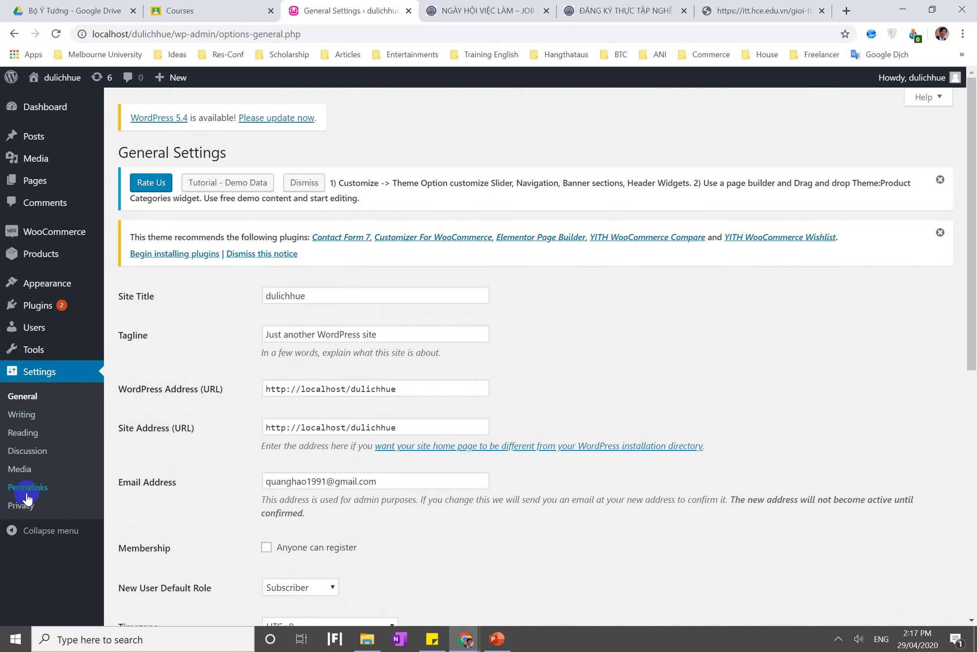
Check Tools > Available Tools, then open Plugins > Installed Plugins
{"action": "left_click", "coordinate": [32, 351]}
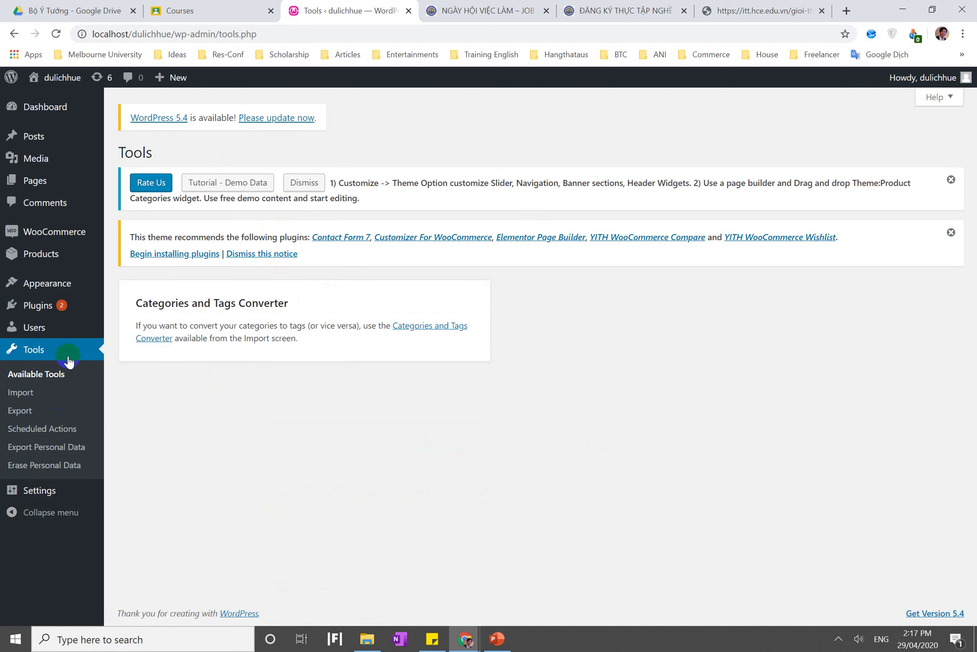
{"action": "left_click", "coordinate": [42, 377]}
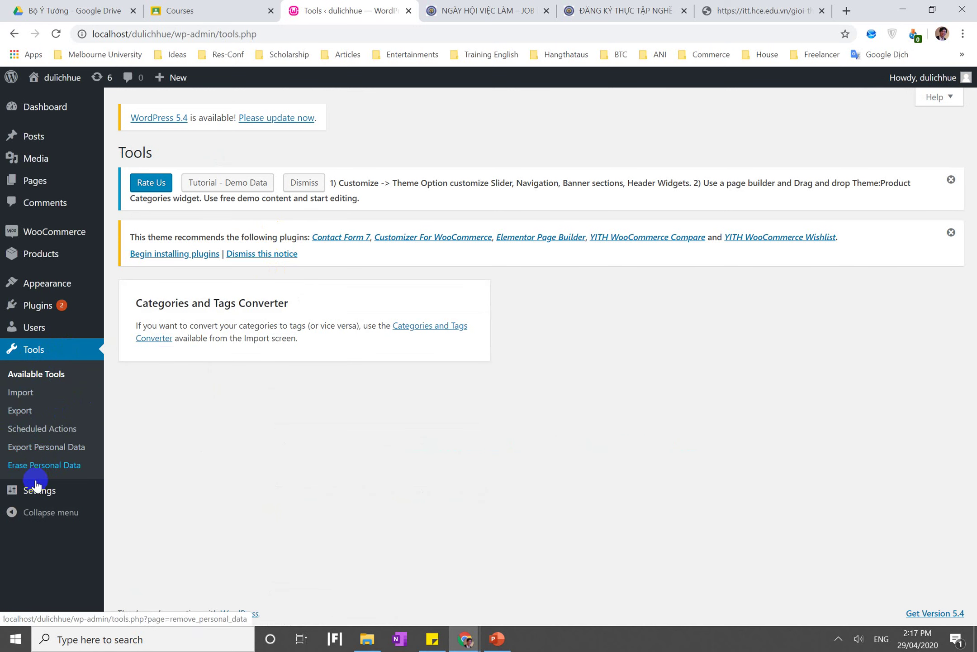
{"action": "mouse_move", "coordinate": [38, 496]}
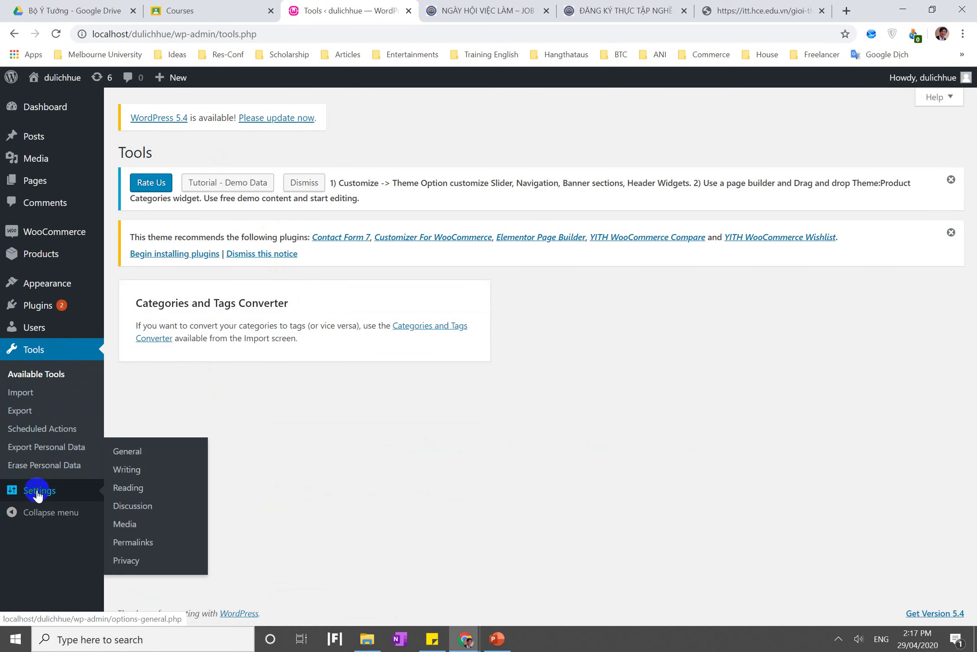
{"action": "left_click", "coordinate": [40, 305]}
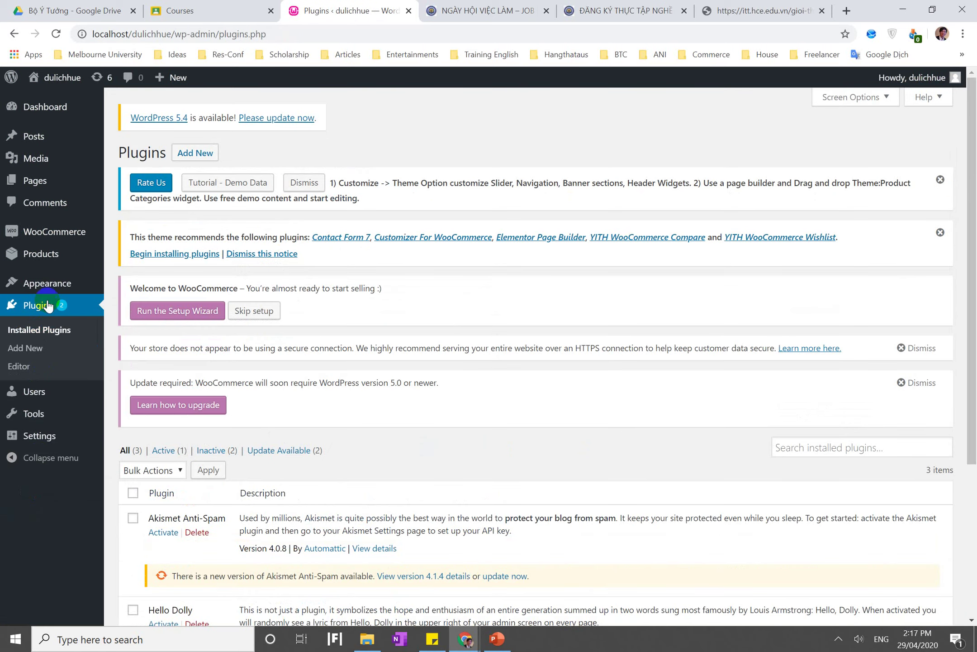
{"action": "mouse_move", "coordinate": [52, 134]}
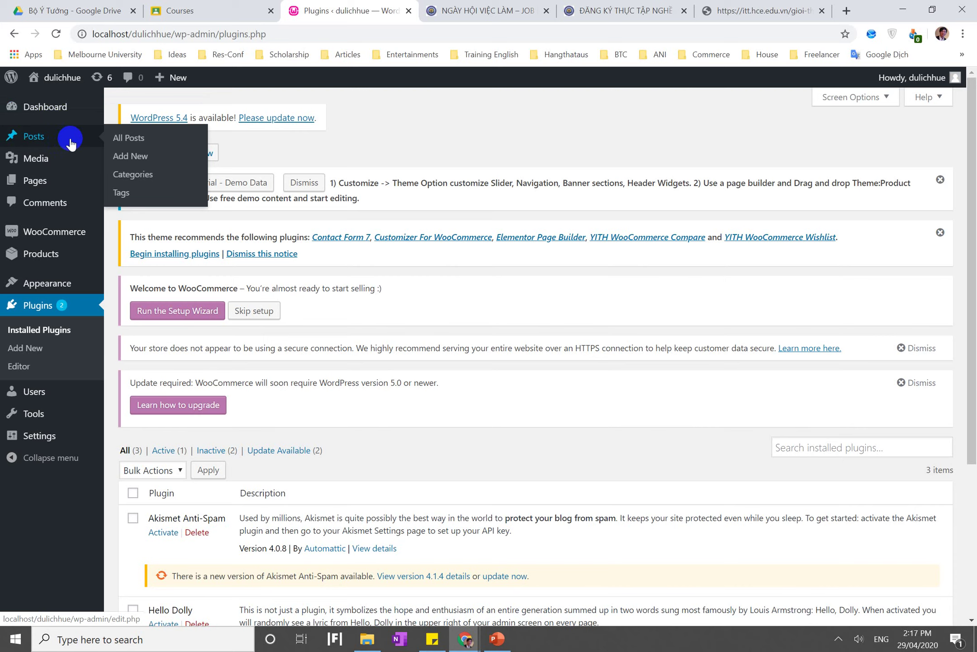
Load 24h.com.vn in a new tab, glancing at the internship registration article tab in between
{"action": "left_click", "coordinate": [845, 9]}
{"action": "type", "text": "24"}
{"action": "key", "text": "Return"}
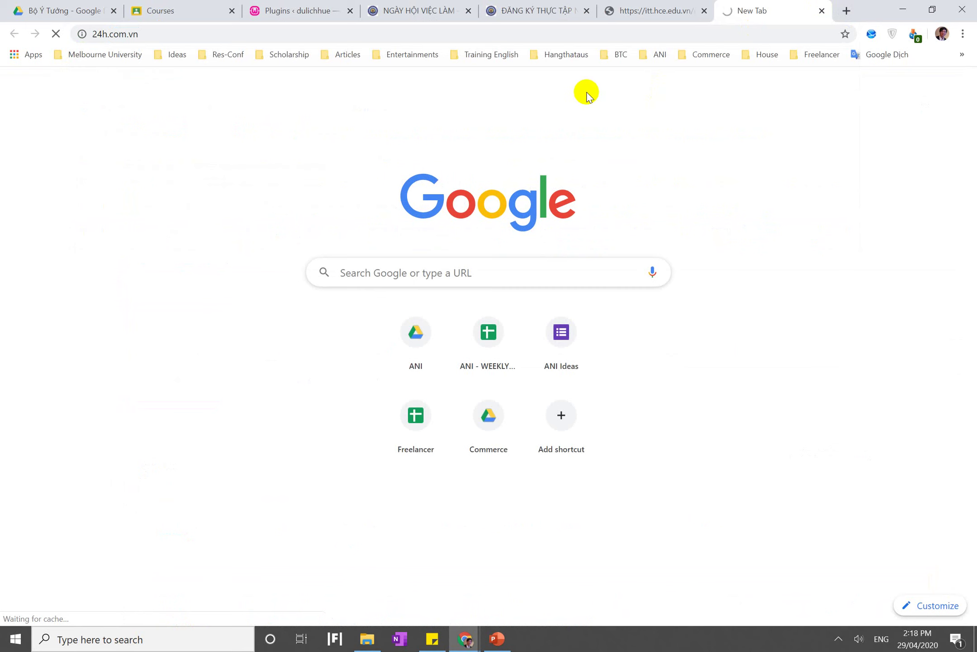
{"action": "left_click", "coordinate": [668, 7]}
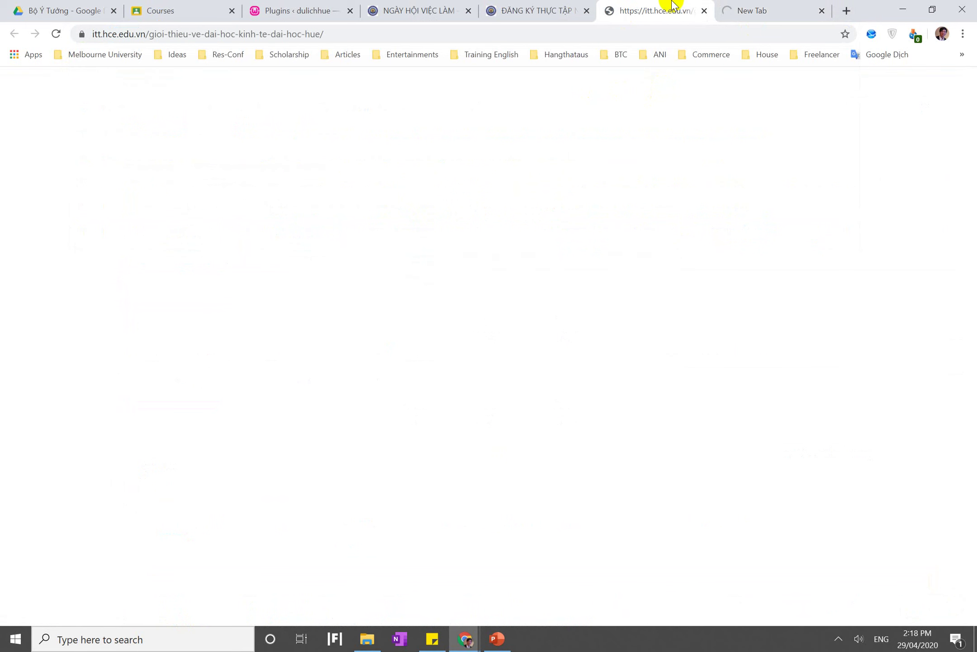
{"action": "left_click", "coordinate": [524, 16]}
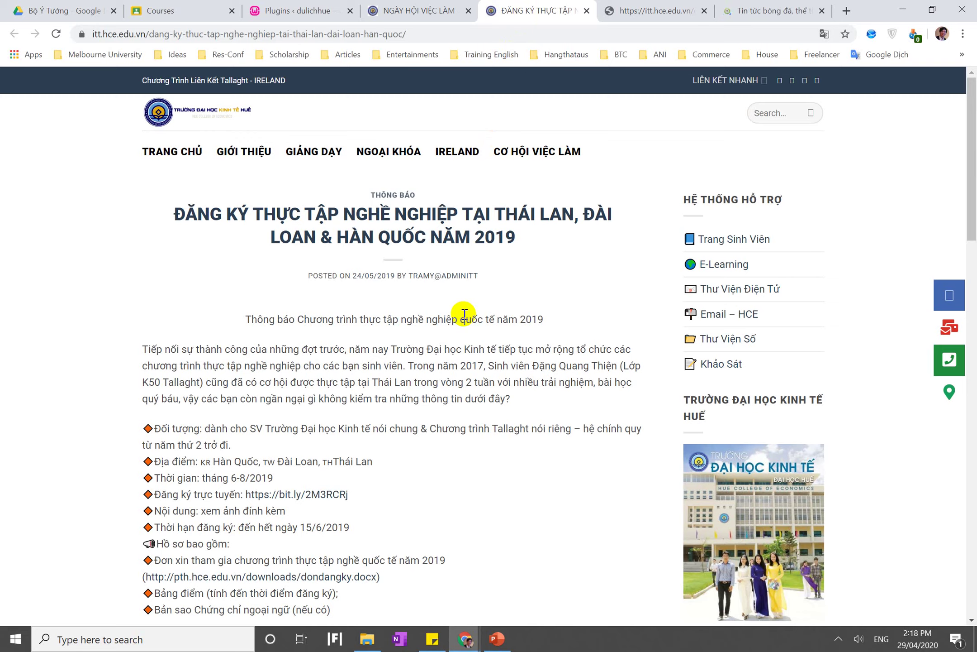
{"action": "left_click", "coordinate": [746, 5]}
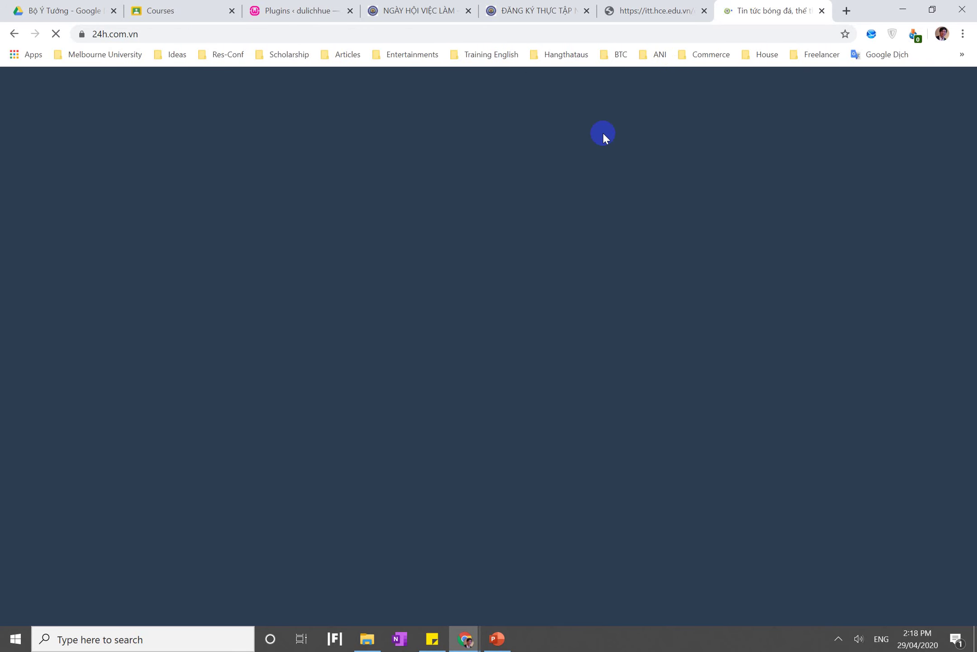
{"action": "left_click", "coordinate": [530, 7]}
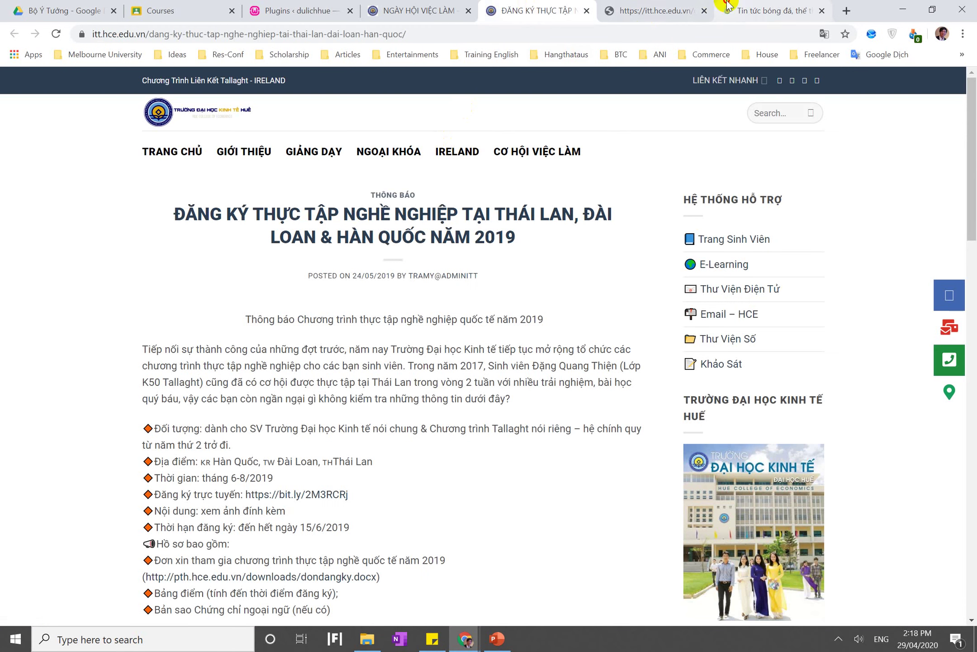
{"action": "left_click", "coordinate": [742, 10]}
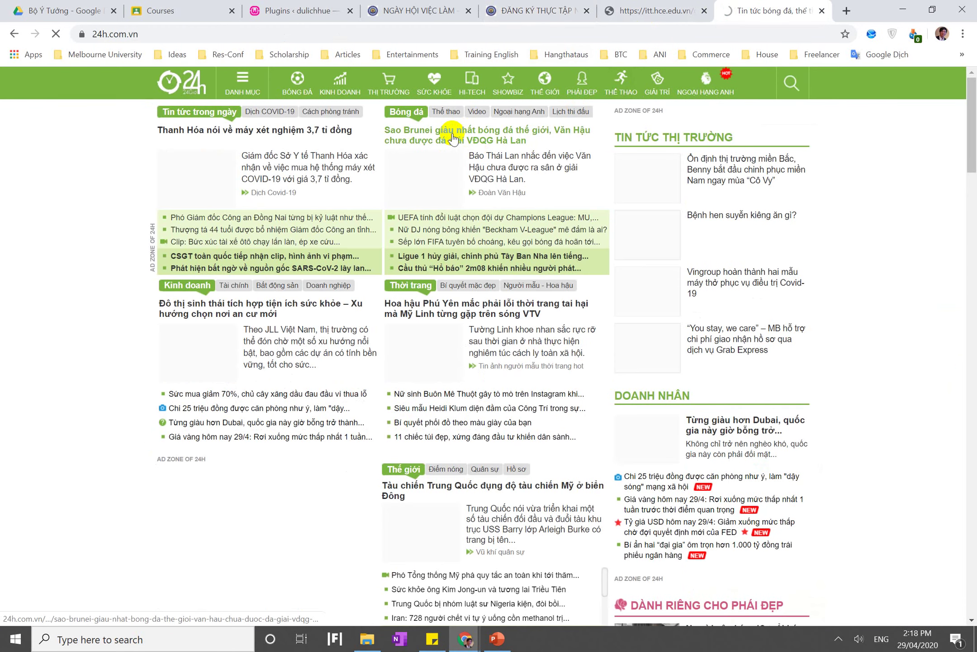
Open the 'Sao Brunei giàu nhất bóng đá thế giới' article, then return to the WordPress Plugins tab
{"action": "left_click", "coordinate": [453, 138]}
{"action": "scroll", "coordinate": [369, 364], "scroll_direction": "down", "scroll_amount": 5}
{"action": "scroll", "coordinate": [369, 365], "scroll_direction": "up", "scroll_amount": 10}
{"action": "scroll", "coordinate": [369, 364], "scroll_direction": "down", "scroll_amount": 3}
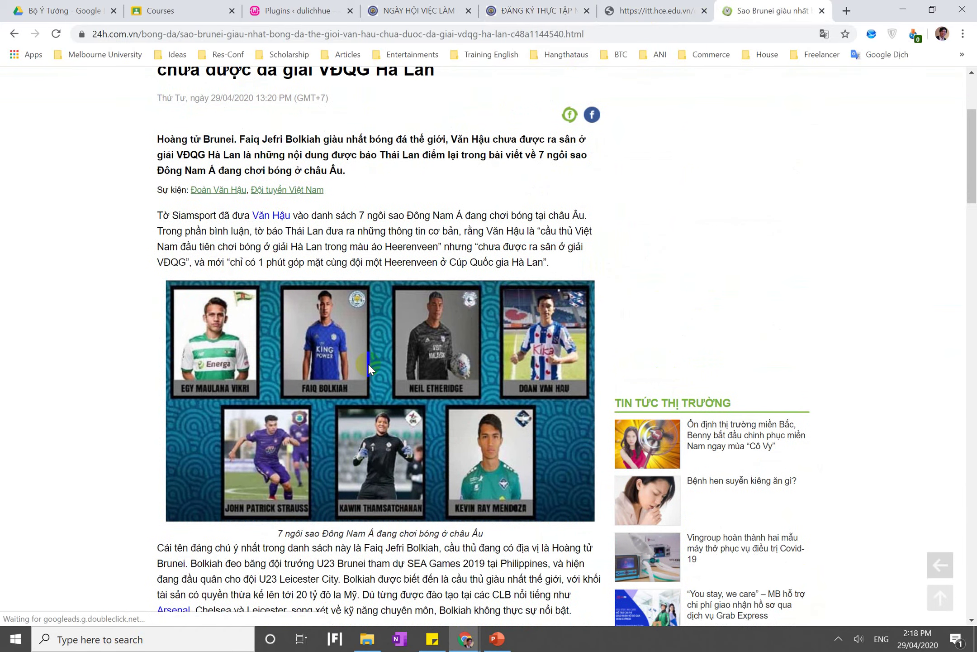
{"action": "right_click", "coordinate": [367, 363]}
{"action": "left_click", "coordinate": [284, 10]}
{"action": "left_click", "coordinate": [284, 10]}
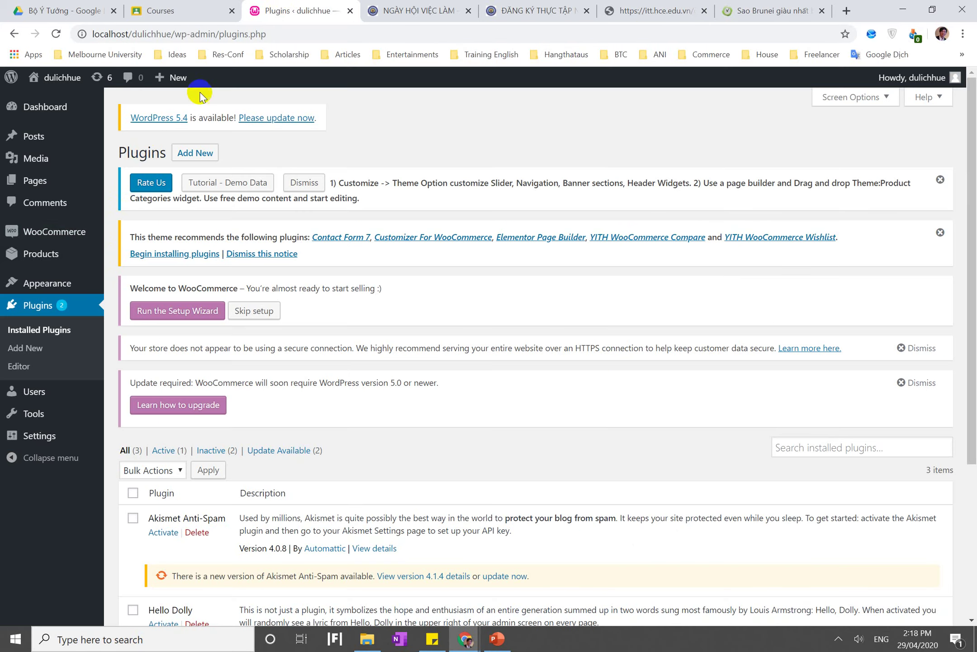
Copy the 24h headline 'Sao Brunei giàu nhất bóng đá thế giới' into the new post's title
{"action": "mouse_move", "coordinate": [82, 135]}
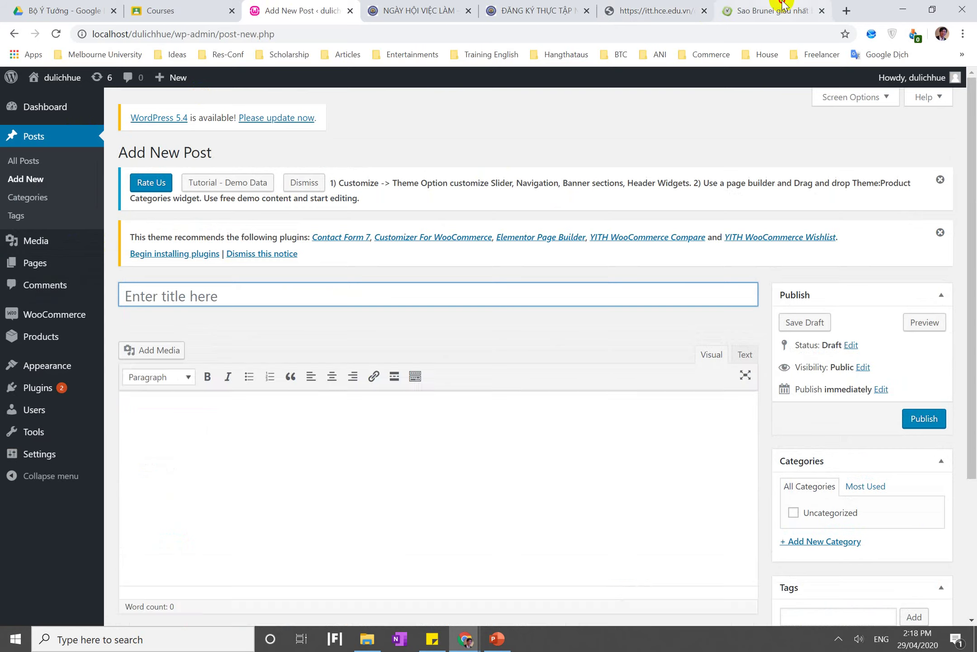
{"action": "left_click", "coordinate": [782, 7]}
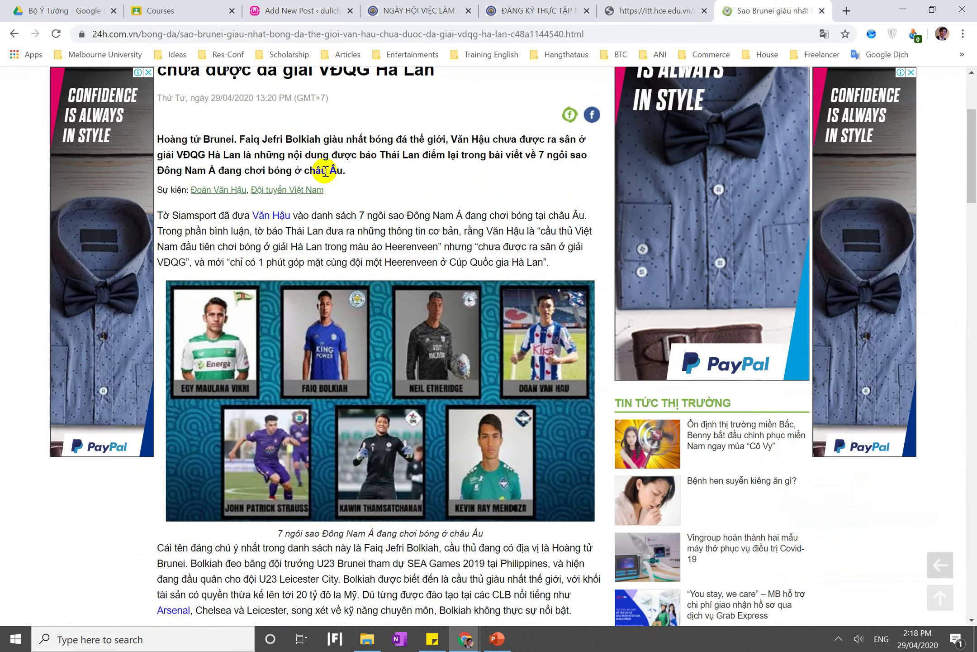
{"action": "scroll", "coordinate": [280, 149], "scroll_direction": "up", "scroll_amount": 4}
{"action": "triple_click", "coordinate": [234, 195]}
{"action": "key", "text": "ctrl+c"}
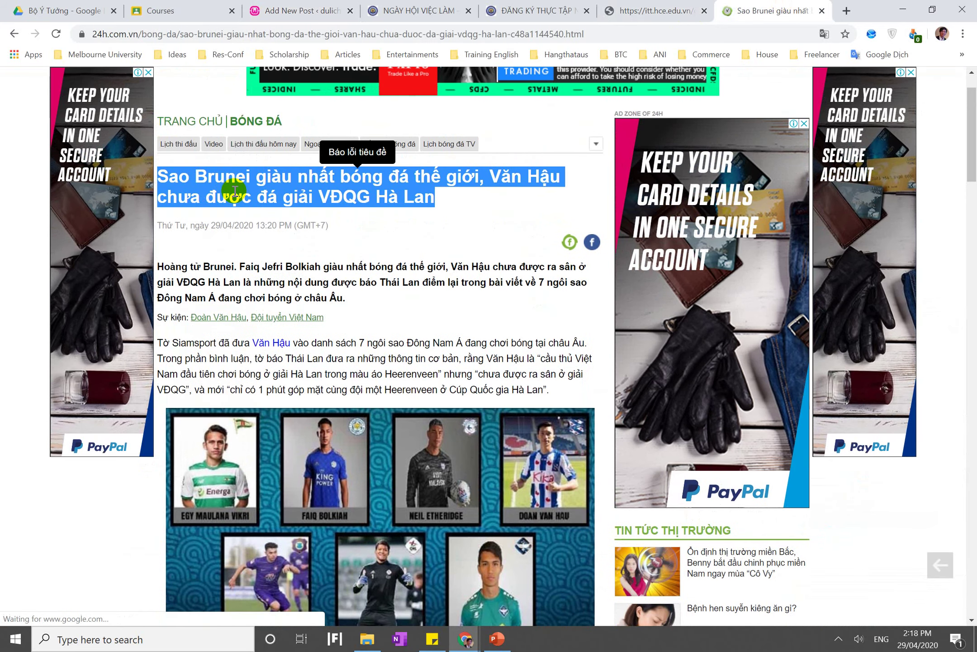
{"action": "left_click", "coordinate": [301, 6]}
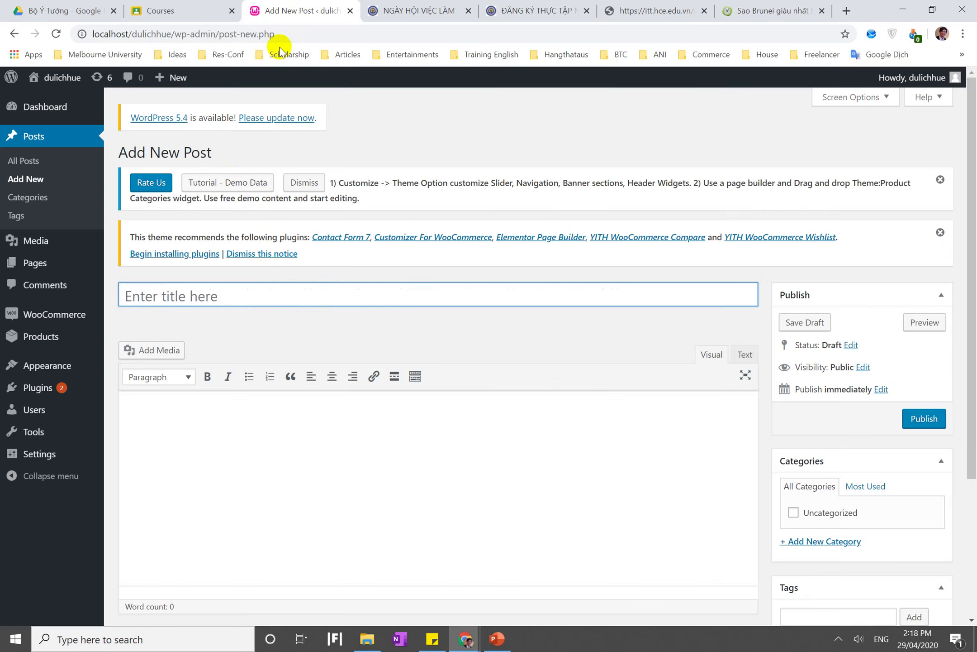
{"action": "key", "text": "ctrl+v"}
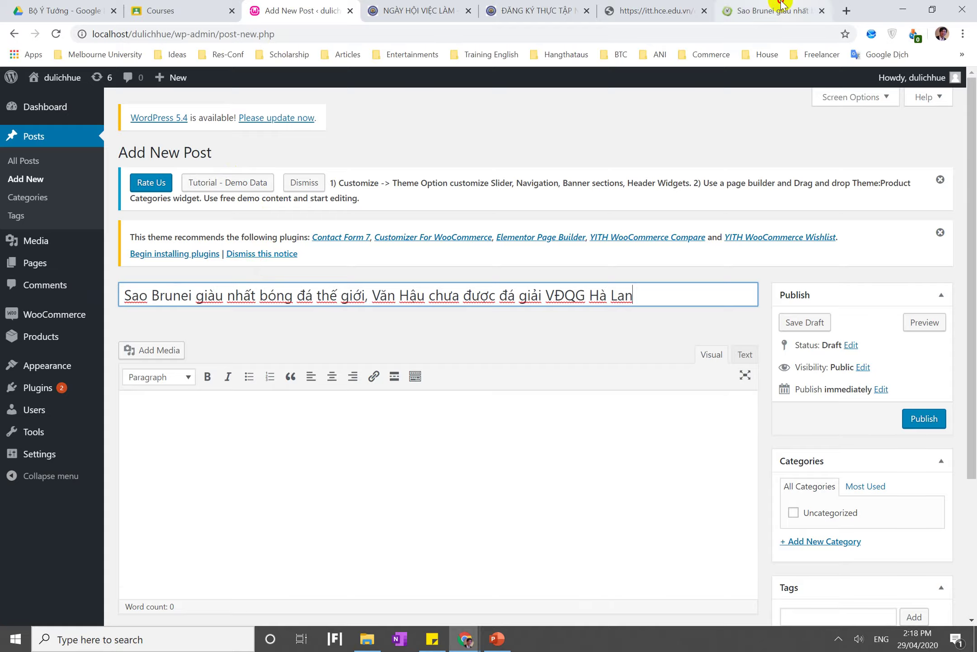
Copy the article's lead paragraph into the post body
{"action": "left_click", "coordinate": [773, 10]}
{"action": "left_click", "coordinate": [321, 268]}
{"action": "triple_click", "coordinate": [321, 268]}
{"action": "key", "text": "ctrl+c"}
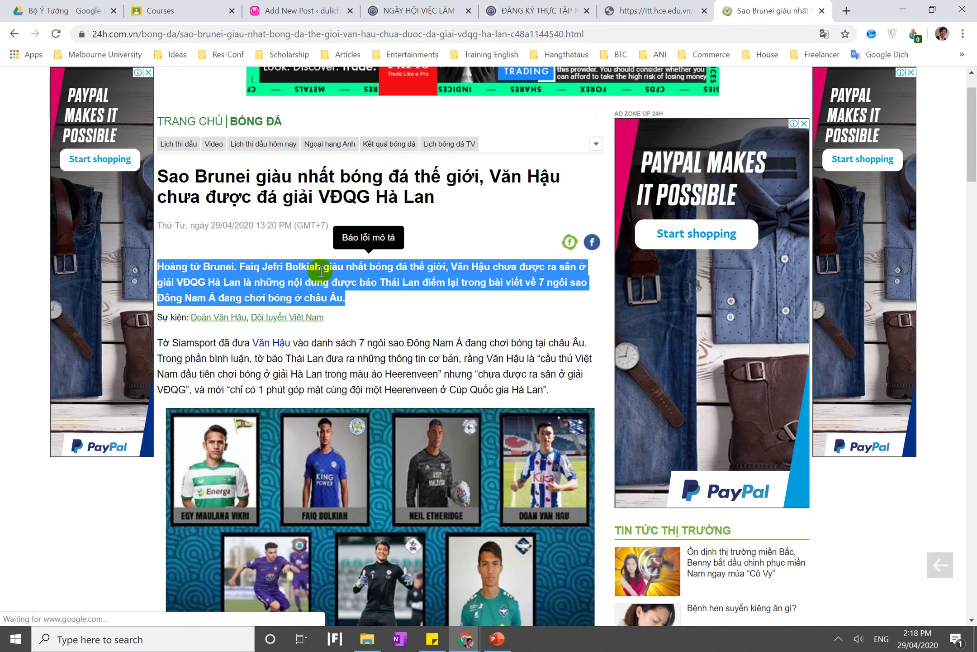
{"action": "left_click", "coordinate": [312, 10]}
{"action": "scroll", "coordinate": [277, 270], "scroll_direction": "down", "scroll_amount": 3}
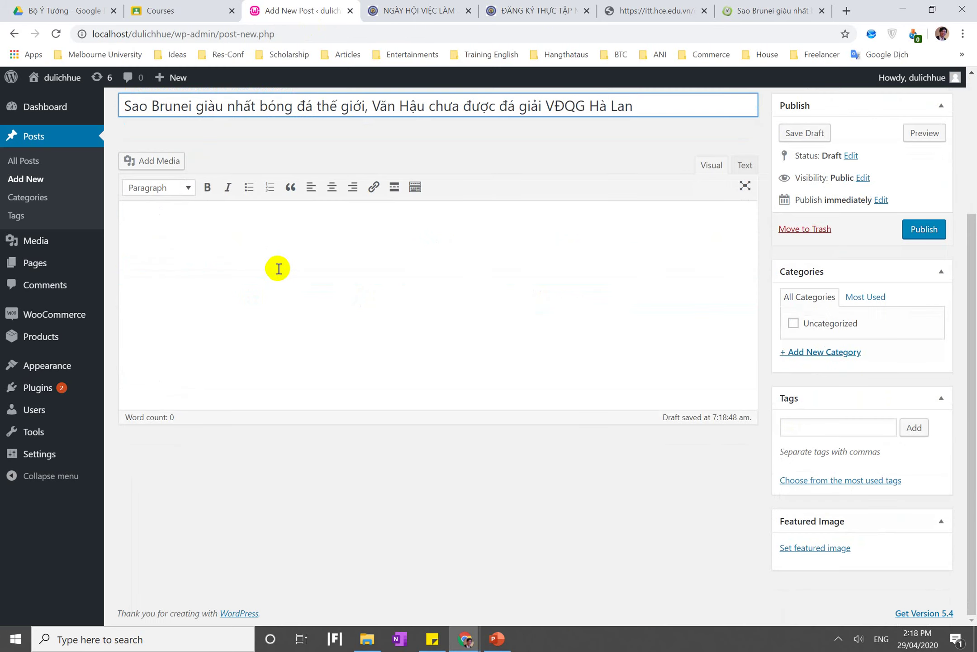
{"action": "left_click", "coordinate": [278, 268]}
{"action": "scroll", "coordinate": [253, 339], "scroll_direction": "up", "scroll_amount": 3}
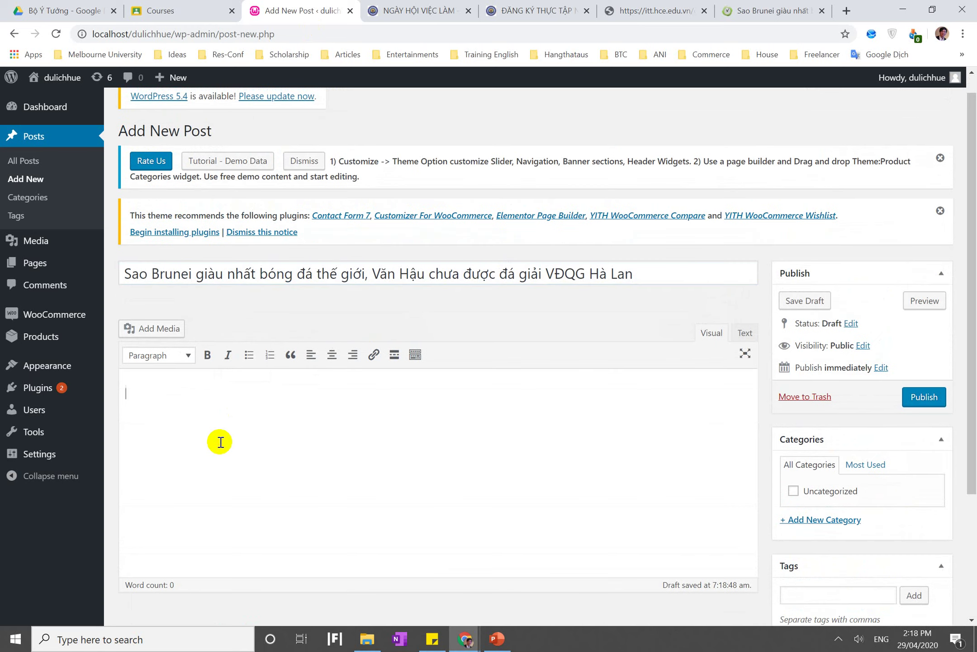
{"action": "key", "text": "ctrl+v"}
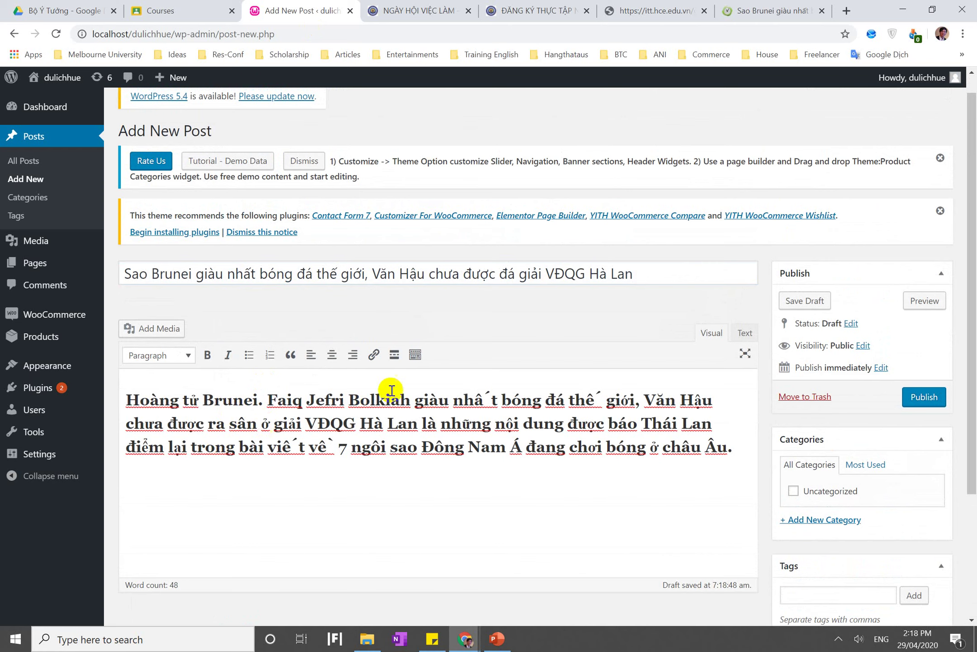
Copy the remaining paragraphs, from Tờ Siamsport to the end, into the post body
{"action": "left_click", "coordinate": [770, 11]}
{"action": "left_click", "coordinate": [305, 355]}
{"action": "triple_click", "coordinate": [305, 355]}
{"action": "scroll", "coordinate": [306, 353], "scroll_direction": "down", "scroll_amount": 15}
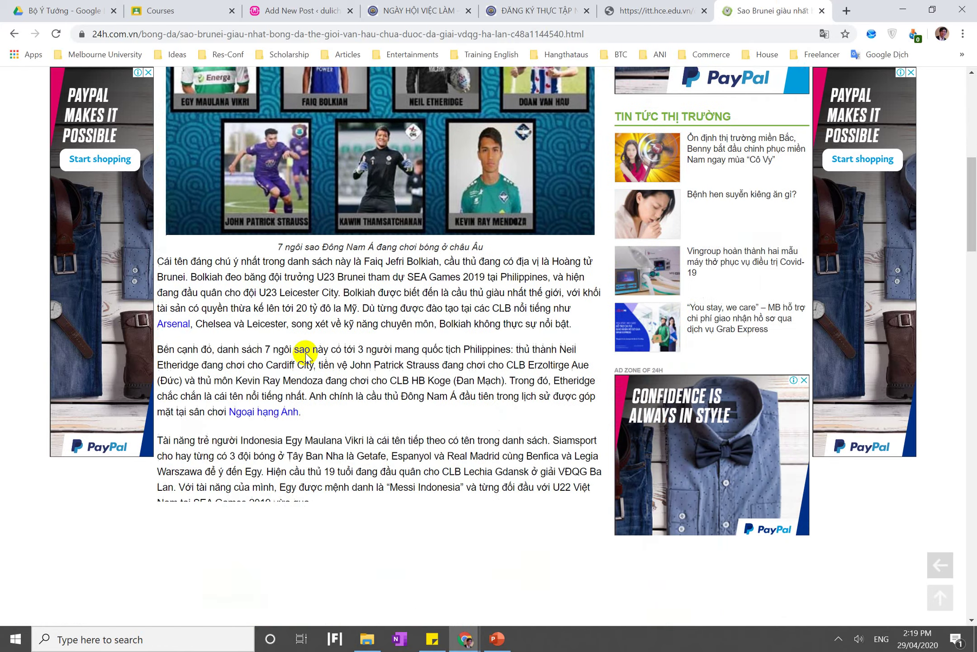
{"action": "left_click", "coordinate": [277, 265], "text": "shift"}
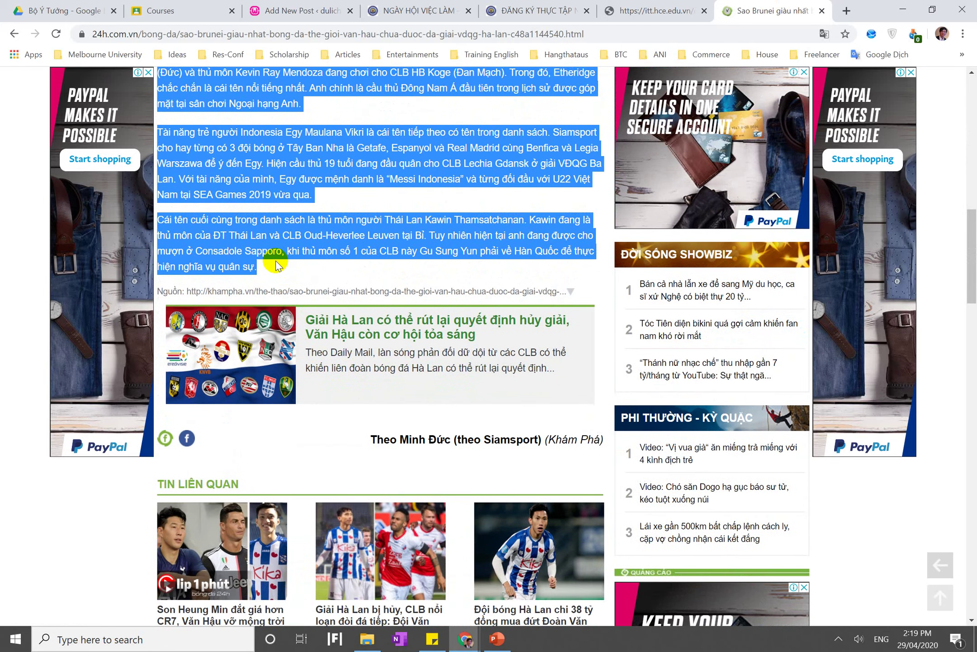
{"action": "left_click", "coordinate": [257, 14]}
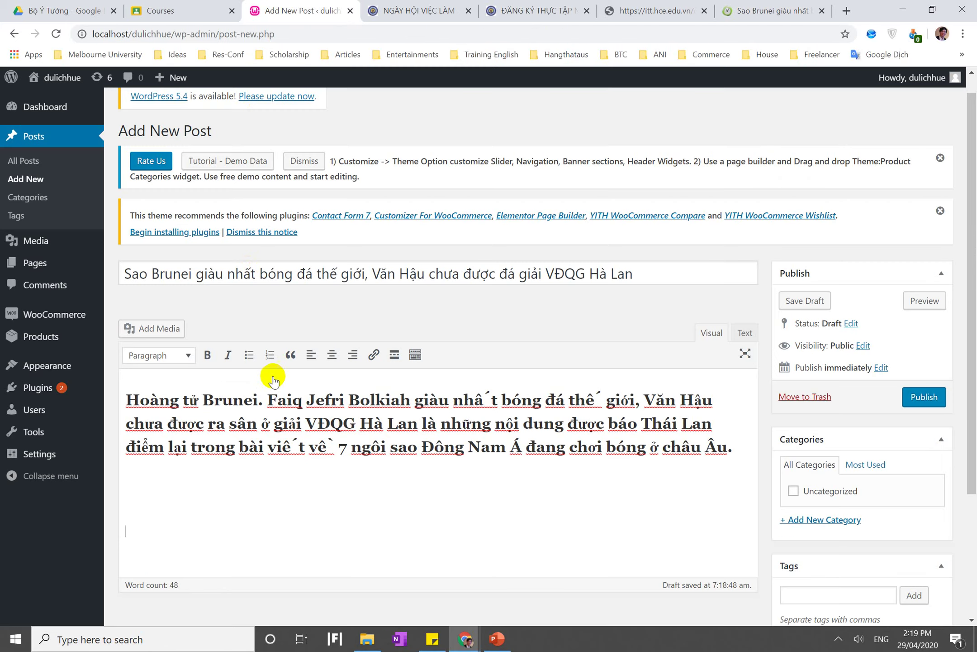
{"action": "key", "text": "ctrl+v"}
{"action": "scroll", "coordinate": [340, 437], "scroll_direction": "up", "scroll_amount": 3}
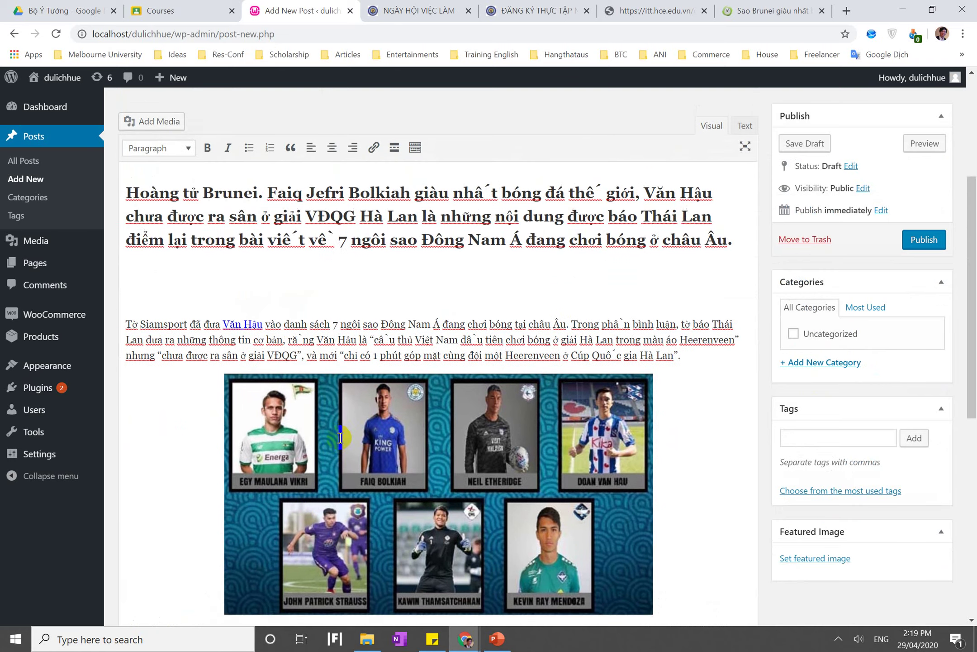
Select the player image in the post and bring up the Add Media library
{"action": "left_click", "coordinate": [438, 498]}
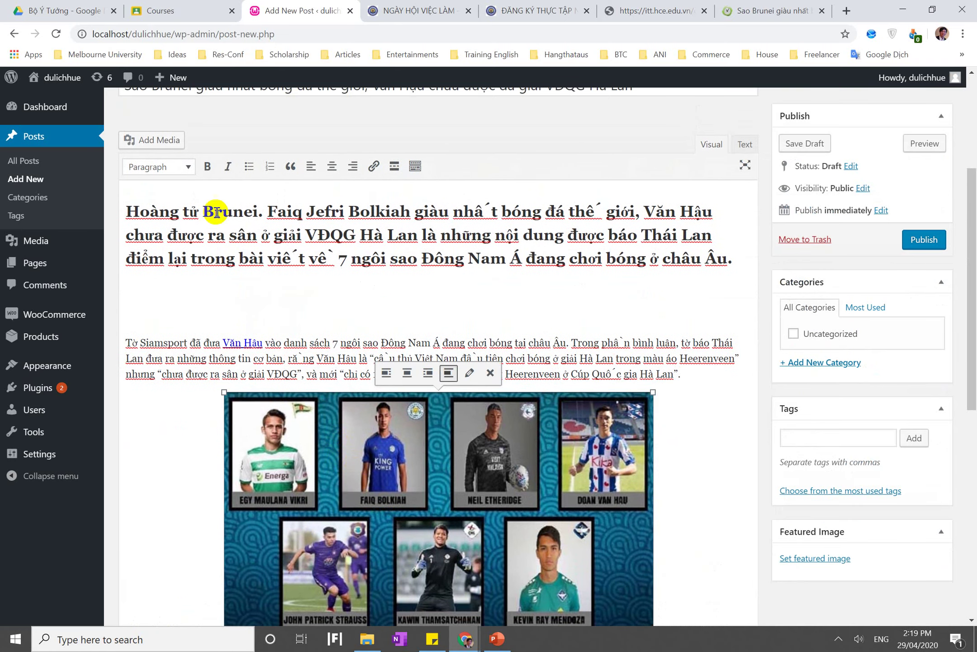
{"action": "scroll", "coordinate": [226, 208], "scroll_direction": "up", "scroll_amount": 1}
{"action": "left_click", "coordinate": [154, 215]}
{"action": "left_click", "coordinate": [254, 136]}
Upload the 7-nguyen-tac-quan-ly-chuoi-cung-ung JPG and insert it into the post
{"action": "left_click", "coordinate": [183, 132]}
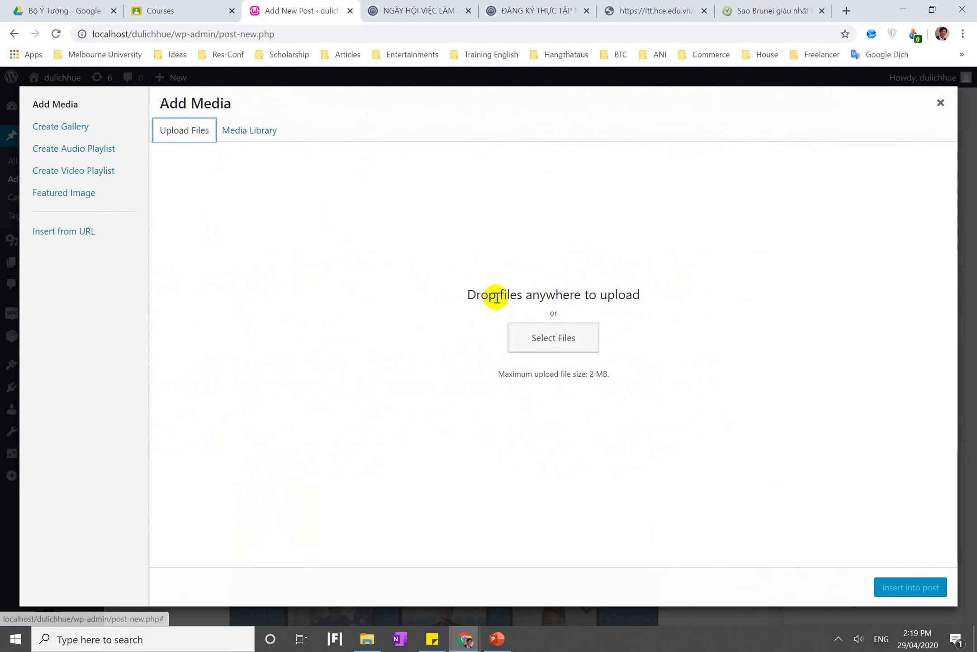
{"action": "left_click", "coordinate": [539, 327]}
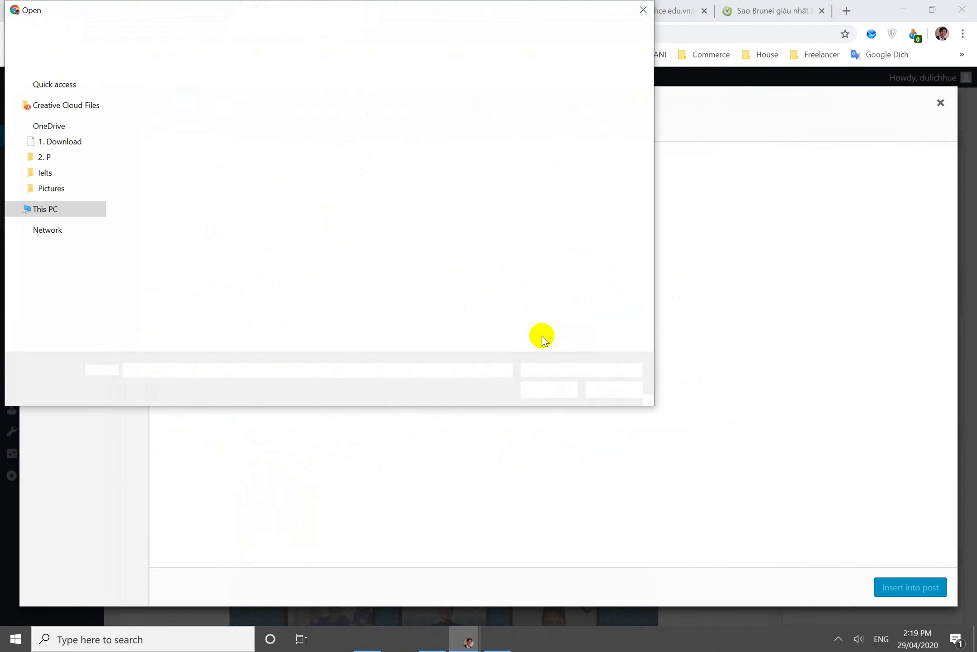
{"action": "scroll", "coordinate": [63, 117], "scroll_direction": "up", "scroll_amount": 4}
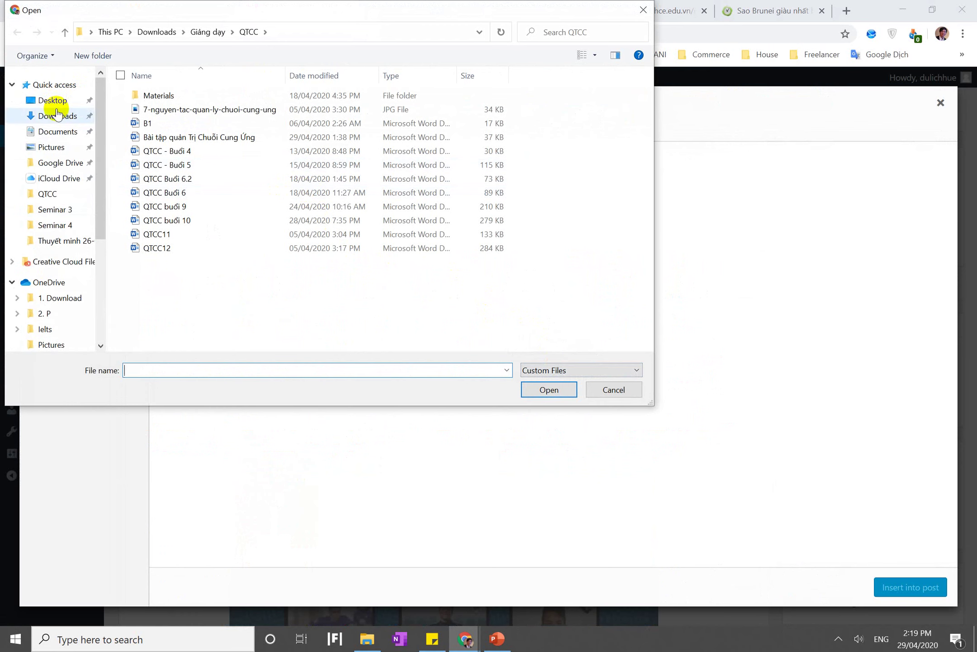
{"action": "double_click", "coordinate": [164, 112]}
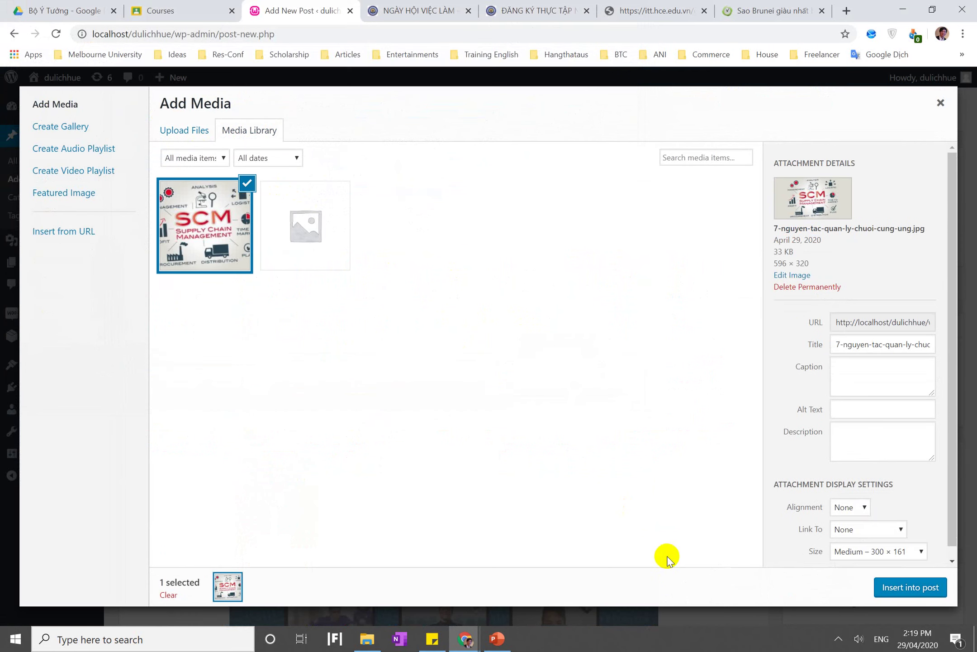
{"action": "left_click", "coordinate": [911, 588]}
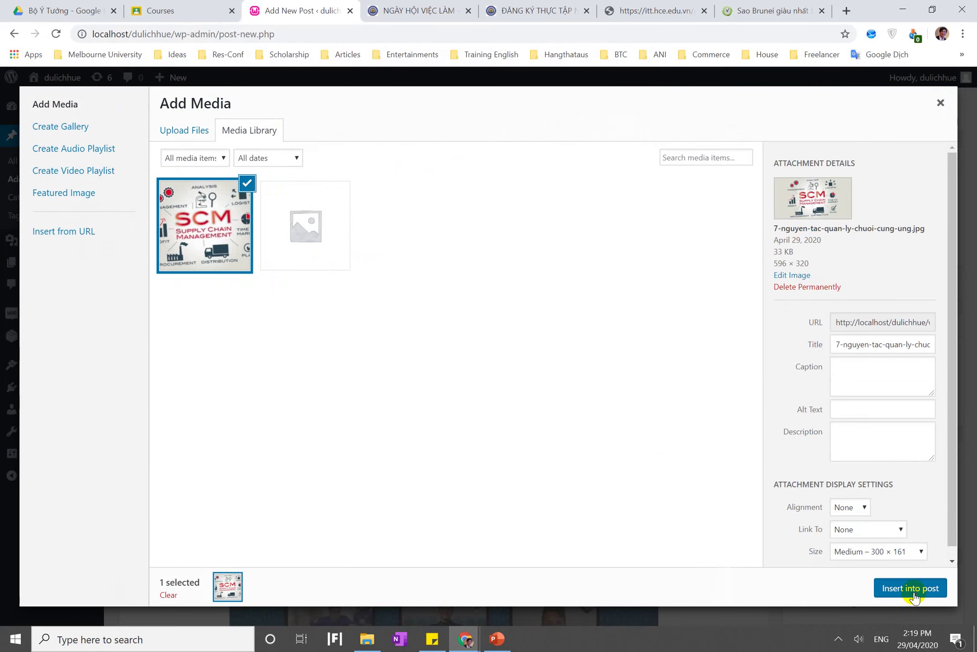
Delete the blank lines below the bold lead paragraph
{"action": "scroll", "coordinate": [729, 536], "scroll_direction": "down", "scroll_amount": 5}
{"action": "scroll", "coordinate": [730, 536], "scroll_direction": "down", "scroll_amount": 5}
{"action": "scroll", "coordinate": [730, 536], "scroll_direction": "up", "scroll_amount": 10}
{"action": "scroll", "coordinate": [729, 536], "scroll_direction": "down", "scroll_amount": 4}
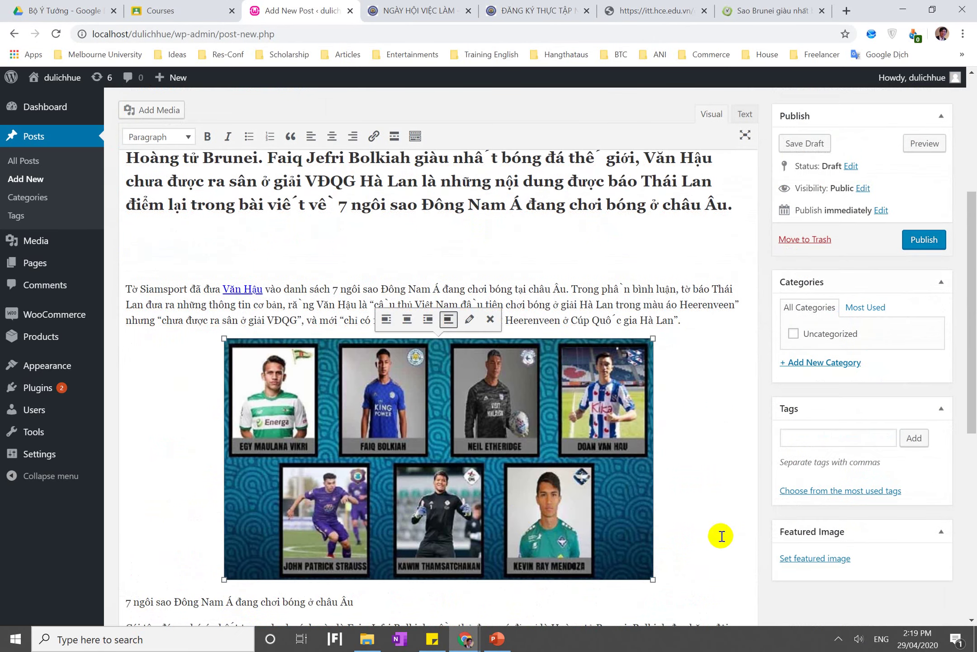
{"action": "left_click", "coordinate": [521, 242]}
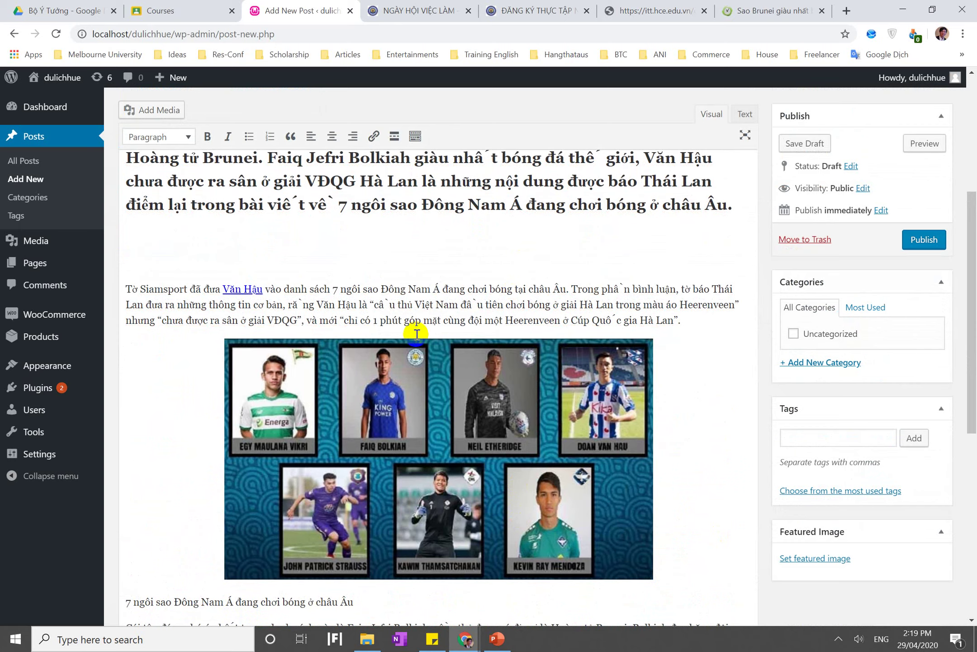
{"action": "key", "text": "Delete"}
{"action": "key", "text": "Delete"}
{"action": "key", "text": "Delete"}
{"action": "scroll", "coordinate": [416, 335], "scroll_direction": "up", "scroll_amount": 6}
{"action": "scroll", "coordinate": [617, 356], "scroll_direction": "down", "scroll_amount": 3}
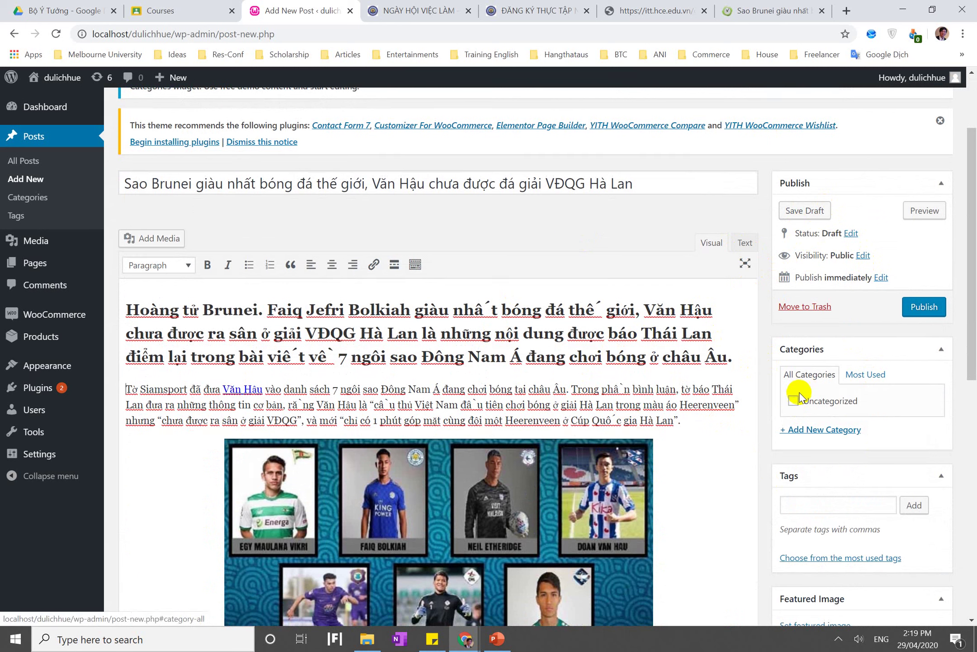
Add a new 'Tin Tức' category in the Categories box and tick it for the post
{"action": "left_click", "coordinate": [793, 431]}
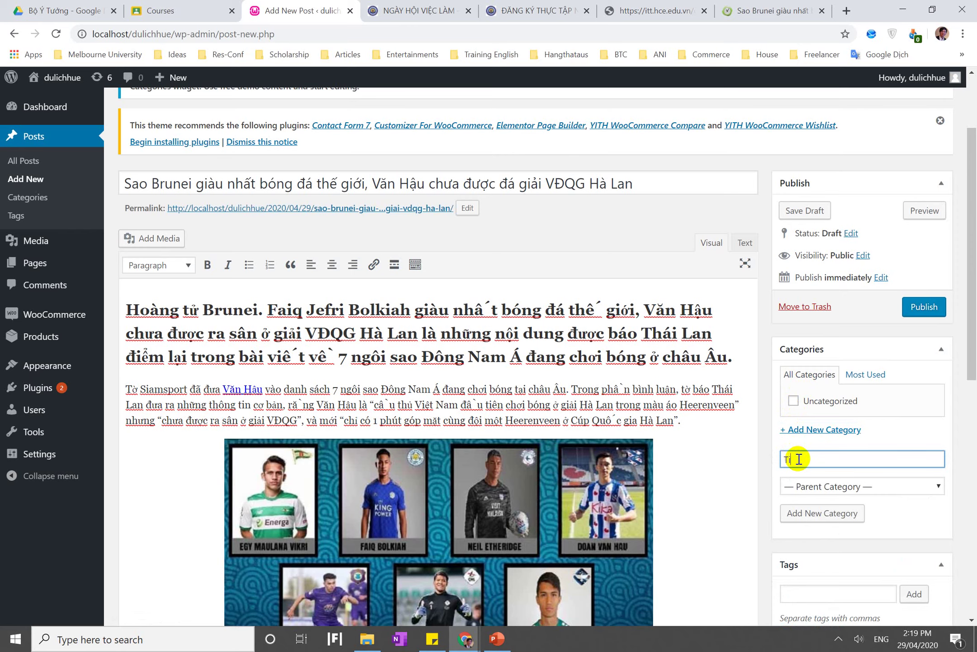
{"action": "scroll", "coordinate": [799, 460], "scroll_direction": "down", "scroll_amount": 2}
{"action": "left_click", "coordinate": [819, 446]}
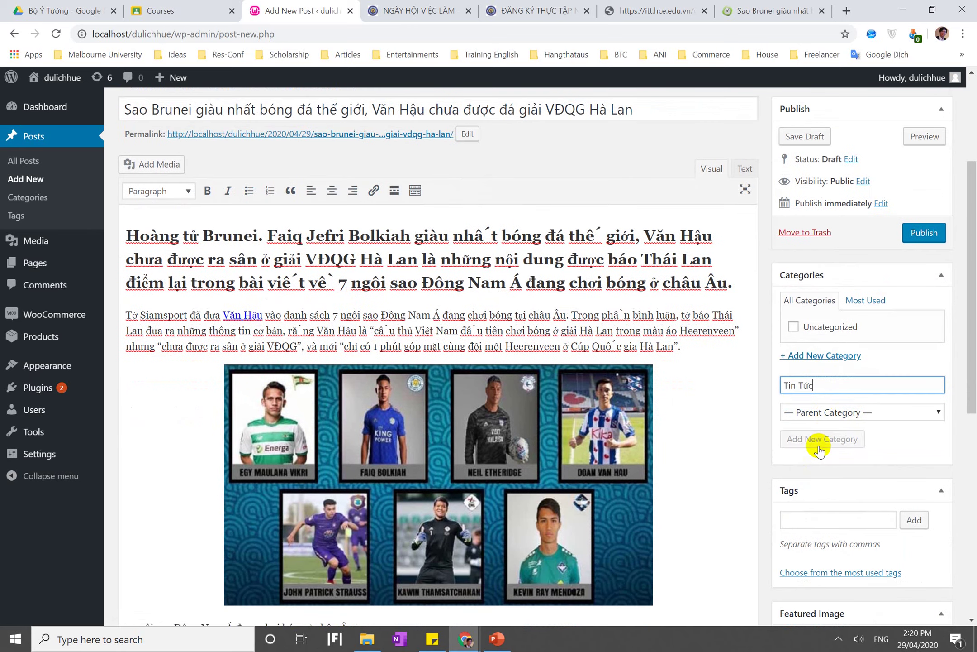
{"action": "scroll", "coordinate": [815, 442], "scroll_direction": "down", "scroll_amount": 4}
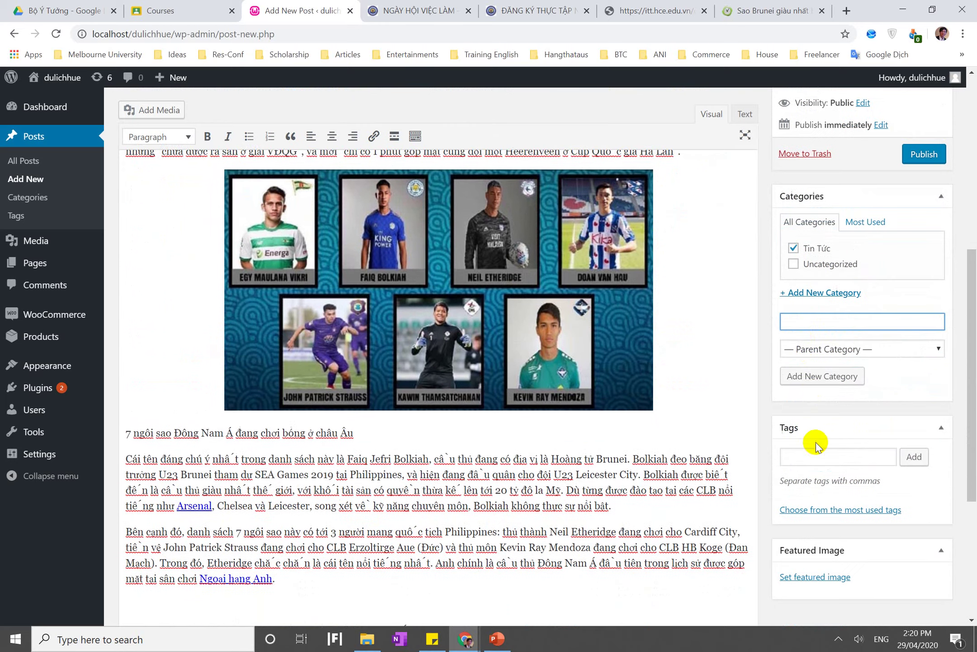
Select the full post title 'Sao Brunei giàu nhất…' in the editor
{"action": "left_click", "coordinate": [799, 336]}
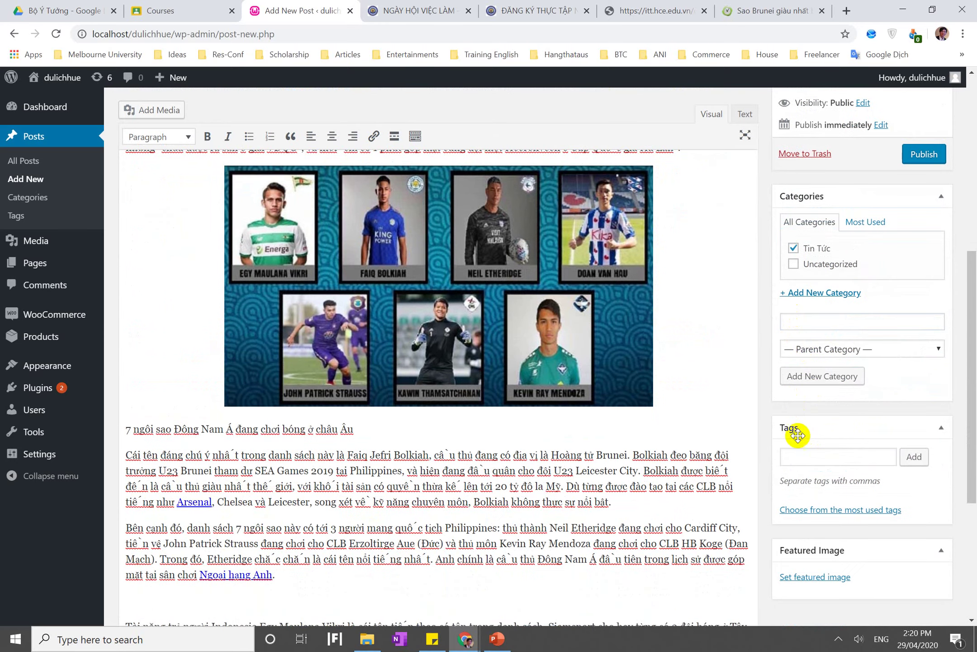
{"action": "scroll", "coordinate": [676, 448], "scroll_direction": "up", "scroll_amount": 10}
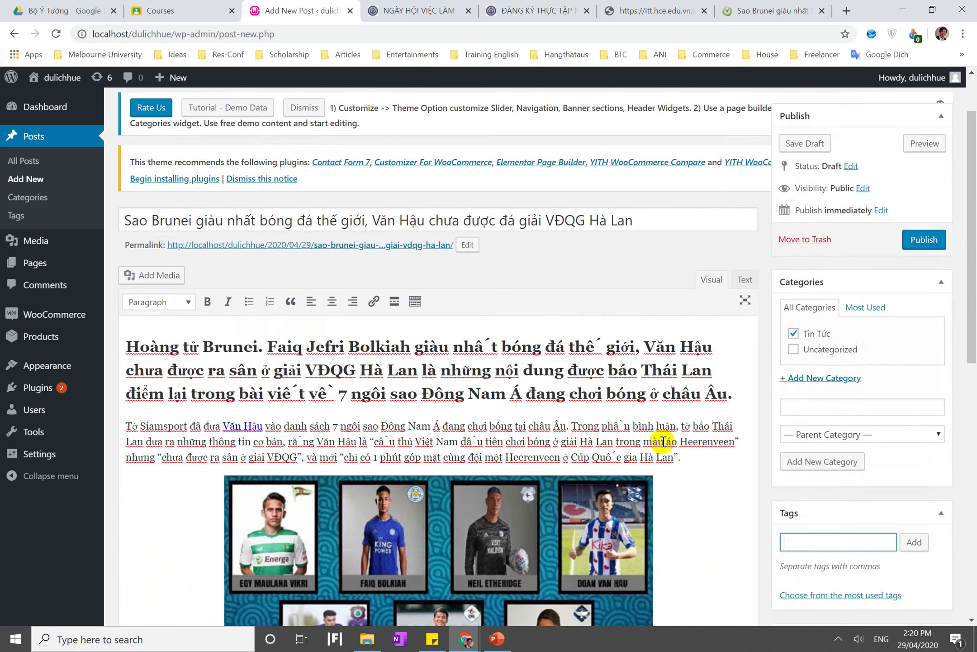
{"action": "scroll", "coordinate": [664, 441], "scroll_direction": "down", "scroll_amount": 4}
{"action": "scroll", "coordinate": [664, 441], "scroll_direction": "up", "scroll_amount": 2}
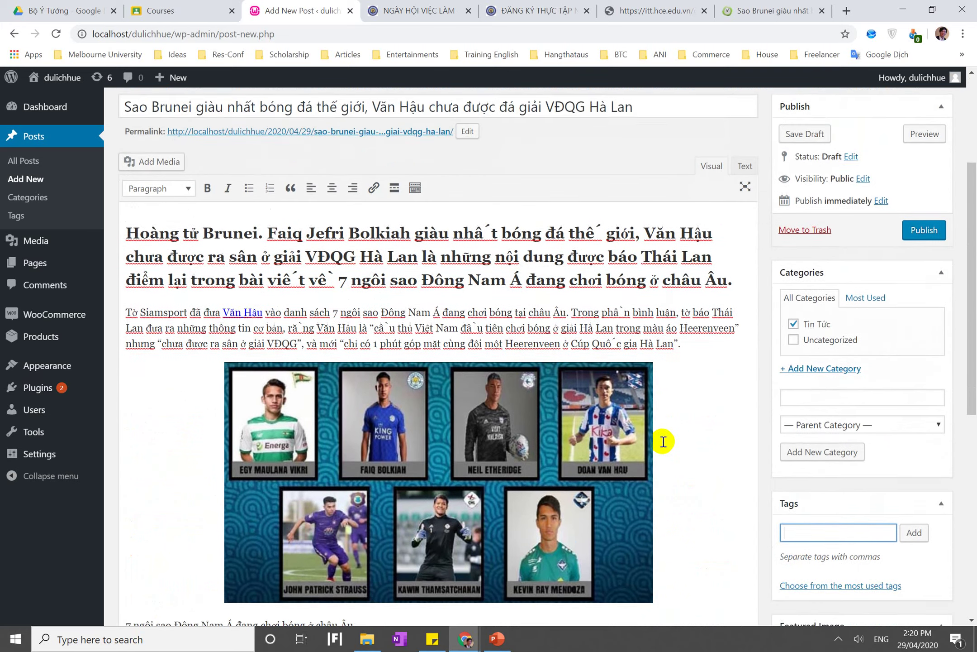
{"action": "scroll", "coordinate": [664, 441], "scroll_direction": "down", "scroll_amount": 6}
{"action": "scroll", "coordinate": [661, 443], "scroll_direction": "up", "scroll_amount": 7}
{"action": "triple_click", "coordinate": [504, 193]}
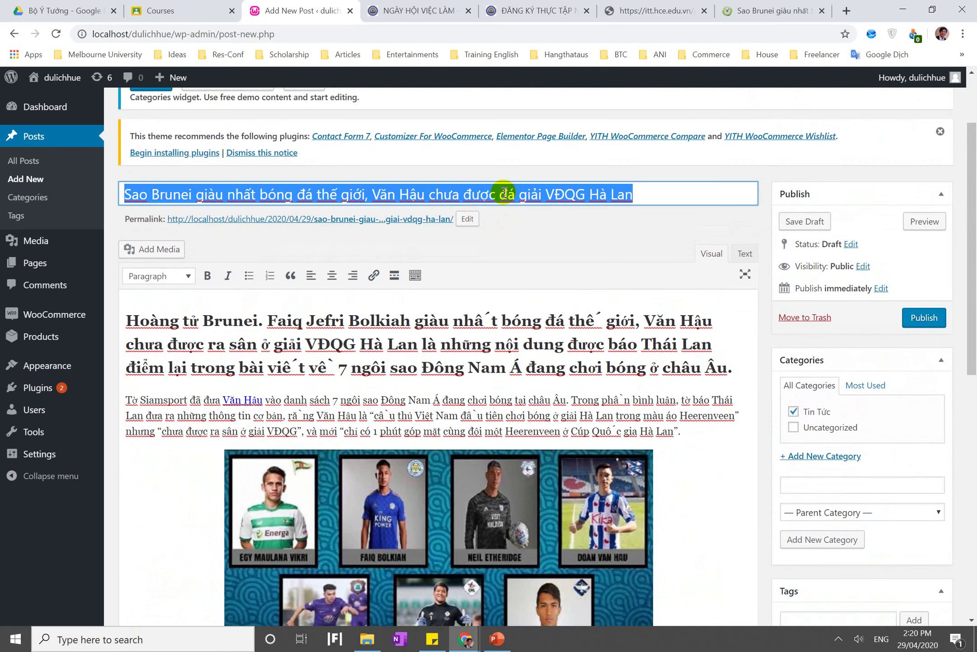
{"action": "scroll", "coordinate": [505, 194], "scroll_direction": "down", "scroll_amount": 9}
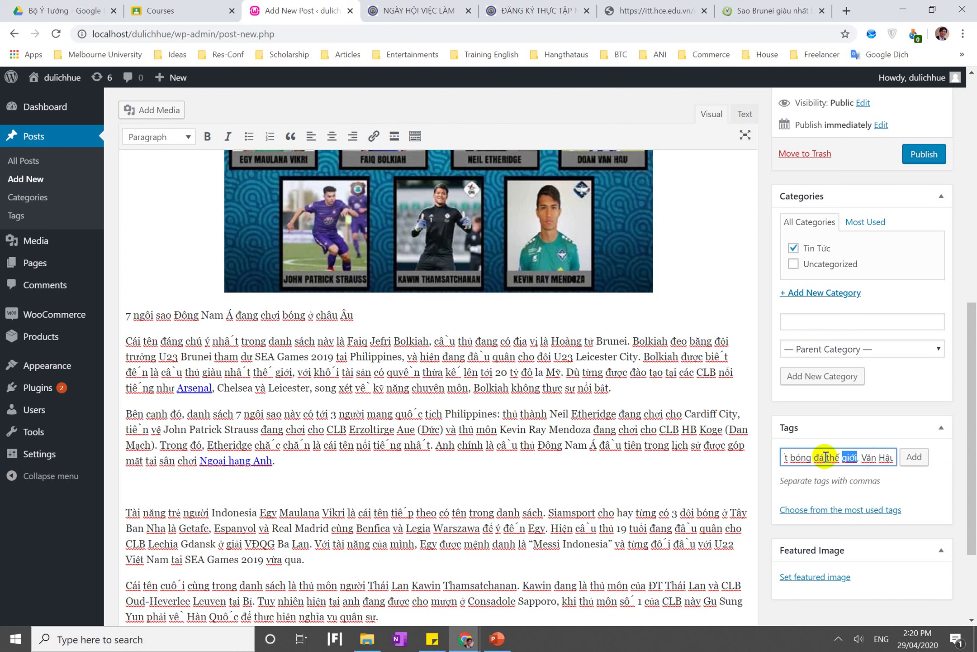
Trim 'giàu nhất' from the tag text and add tags Sao Brunei, bóng đá, Văn Hậu, Hà Lan
{"action": "left_click_drag", "start_coordinate": [826, 458], "coordinate": [826, 458]}
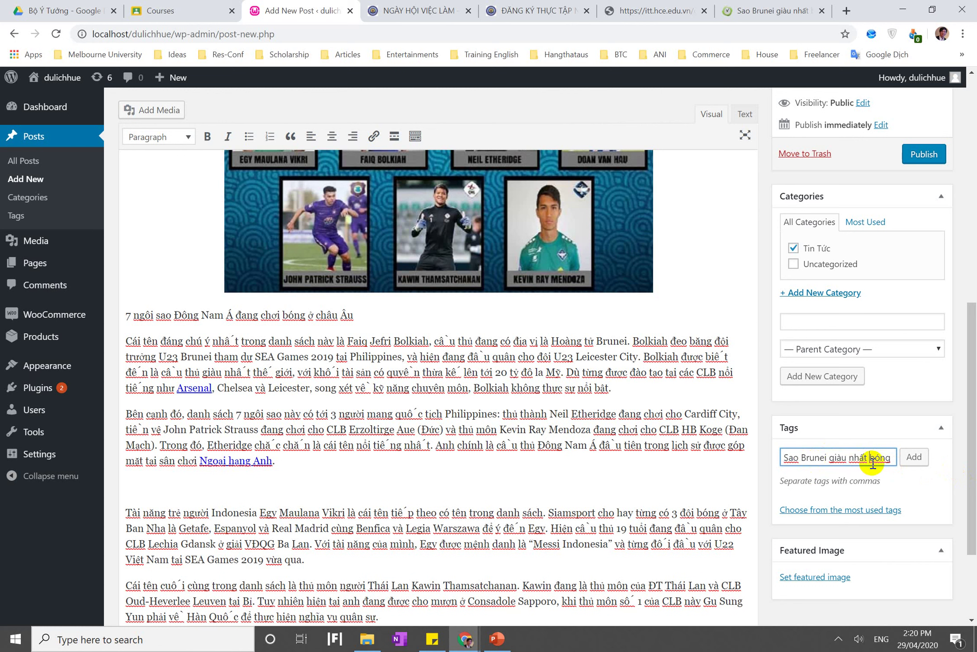
{"action": "left_click_drag", "start_coordinate": [830, 456], "coordinate": [869, 457]}
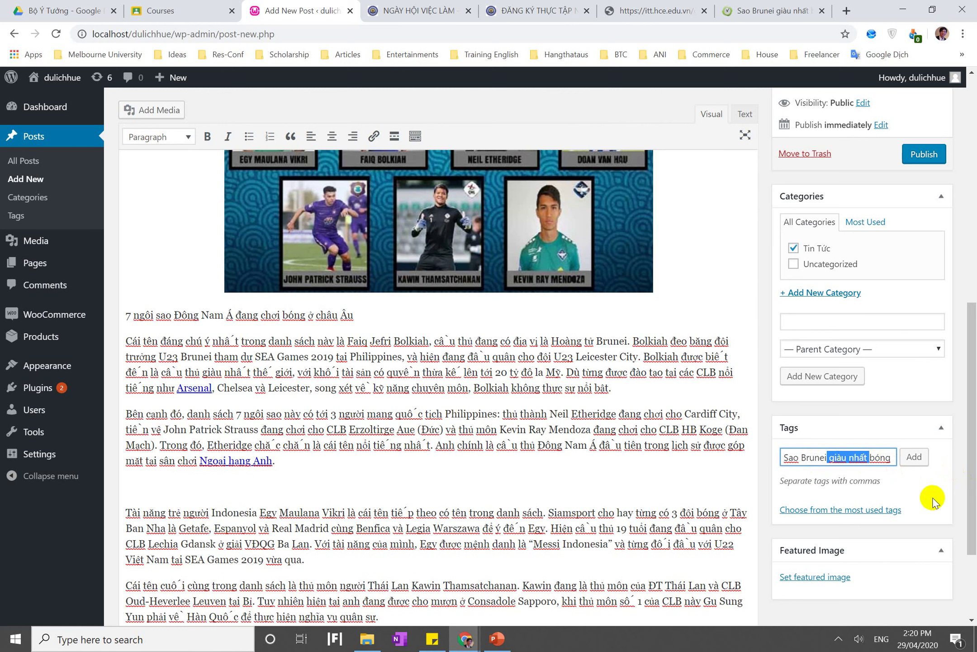
{"action": "left_click", "coordinate": [914, 457]}
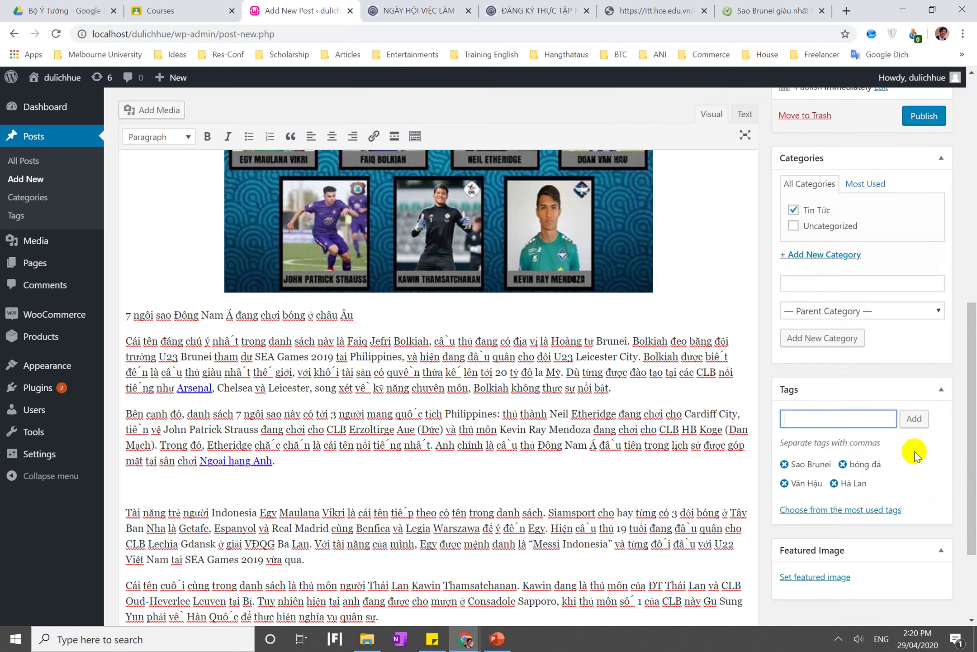
{"action": "scroll", "coordinate": [914, 452], "scroll_direction": "down", "scroll_amount": 3}
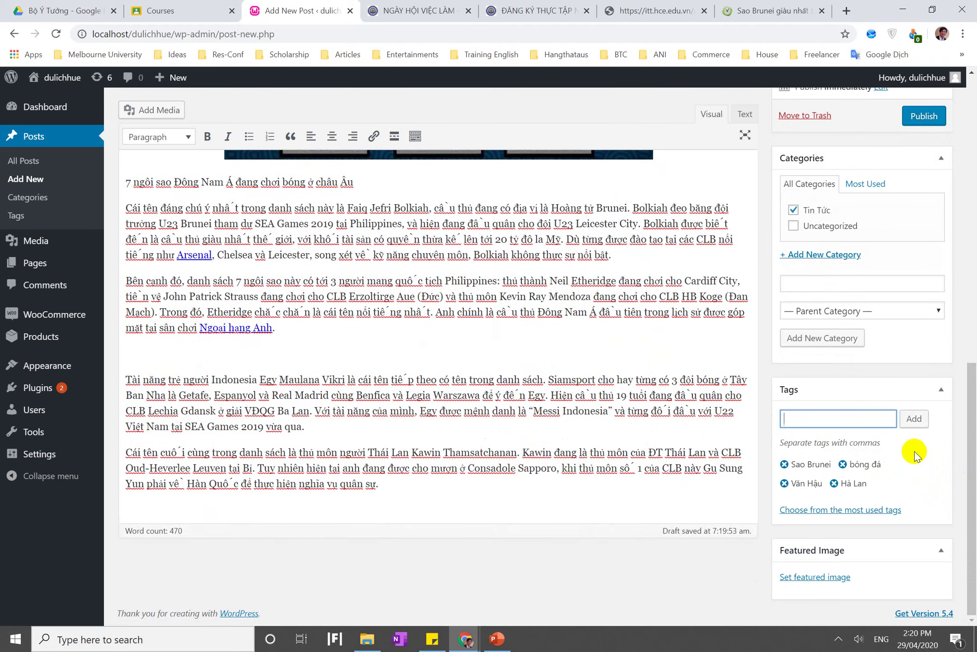
{"action": "scroll", "coordinate": [723, 475], "scroll_direction": "up", "scroll_amount": 6}
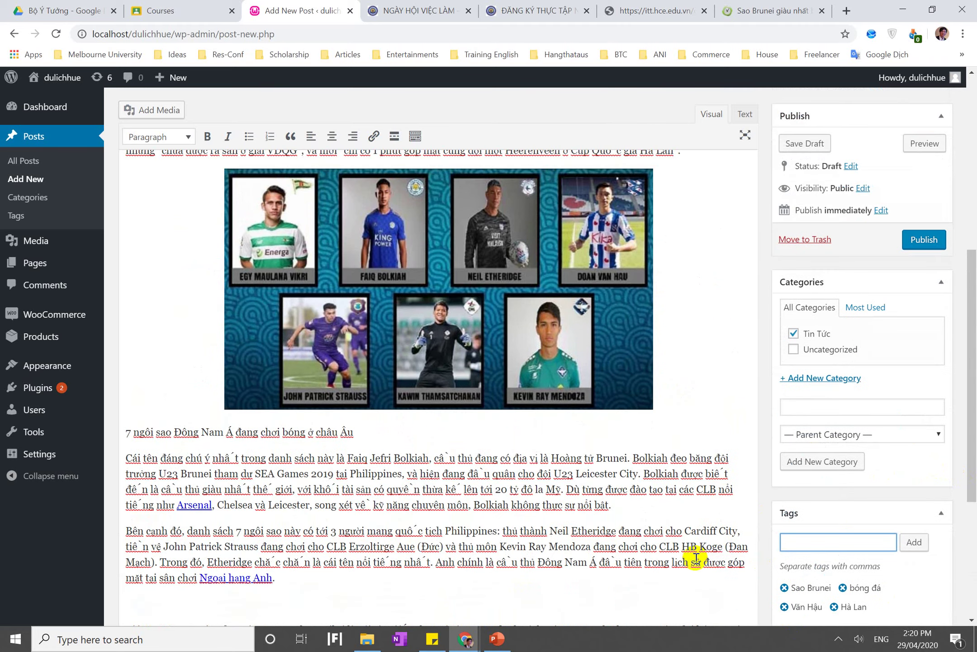
{"action": "scroll", "coordinate": [696, 561], "scroll_direction": "down", "scroll_amount": 4}
{"action": "left_click", "coordinate": [759, 10]}
{"action": "scroll", "coordinate": [331, 129], "scroll_direction": "up", "scroll_amount": 4}
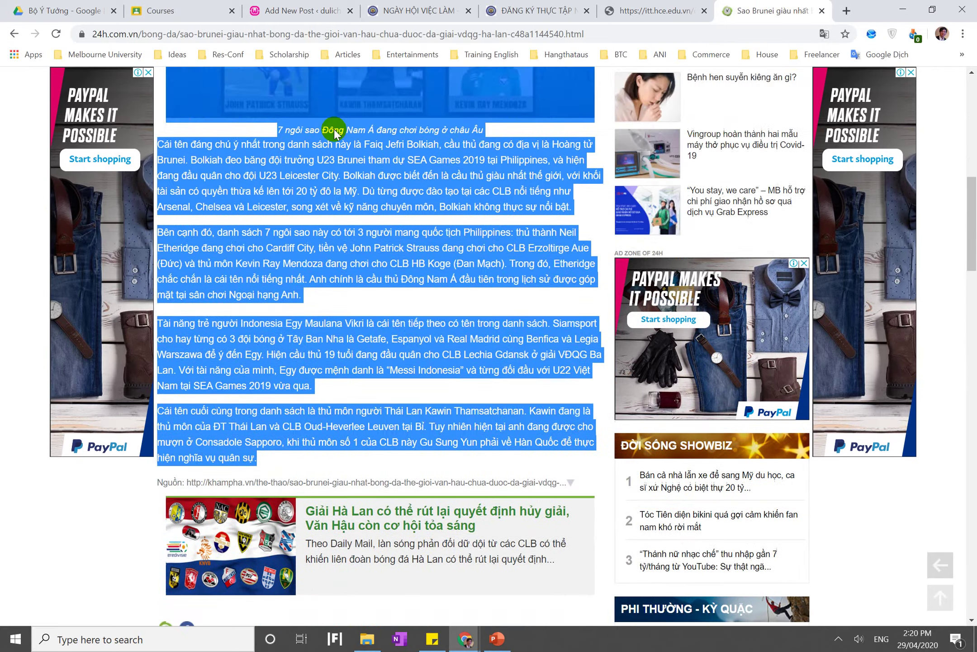
{"action": "scroll", "coordinate": [334, 132], "scroll_direction": "down", "scroll_amount": 8}
{"action": "left_click", "coordinate": [541, 278]}
{"action": "scroll", "coordinate": [541, 278], "scroll_direction": "down", "scroll_amount": 3}
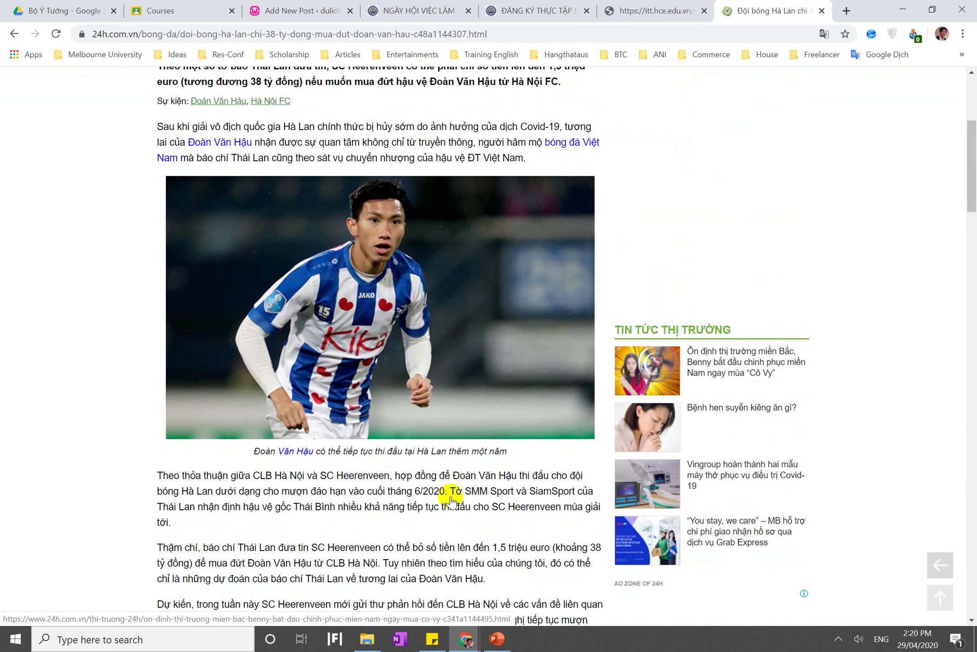
{"action": "scroll", "coordinate": [448, 498], "scroll_direction": "down", "scroll_amount": 15}
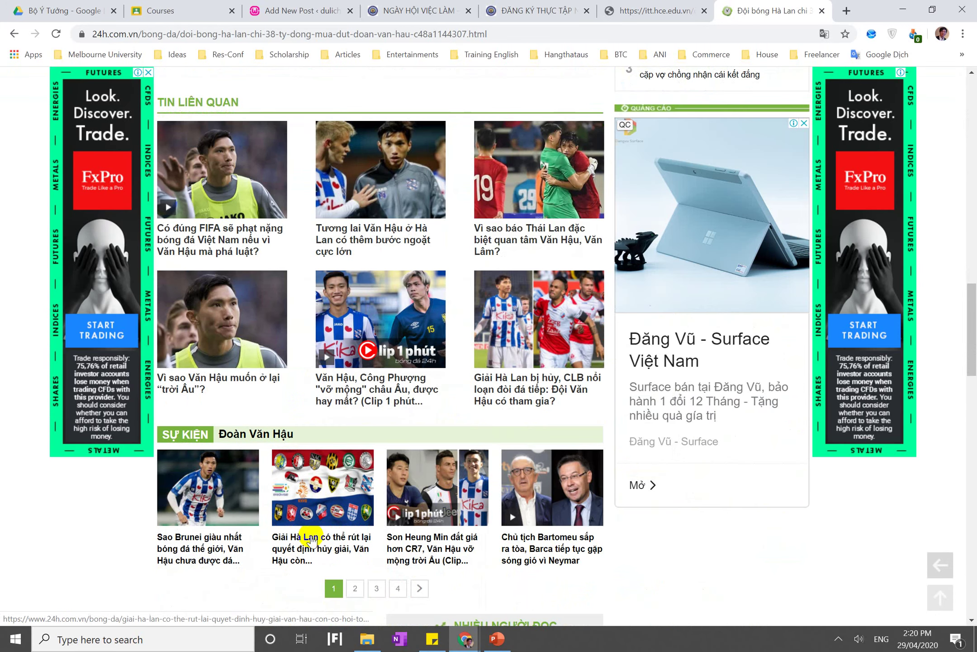
{"action": "left_click", "coordinate": [312, 539]}
{"action": "scroll", "coordinate": [371, 540], "scroll_direction": "down", "scroll_amount": 7}
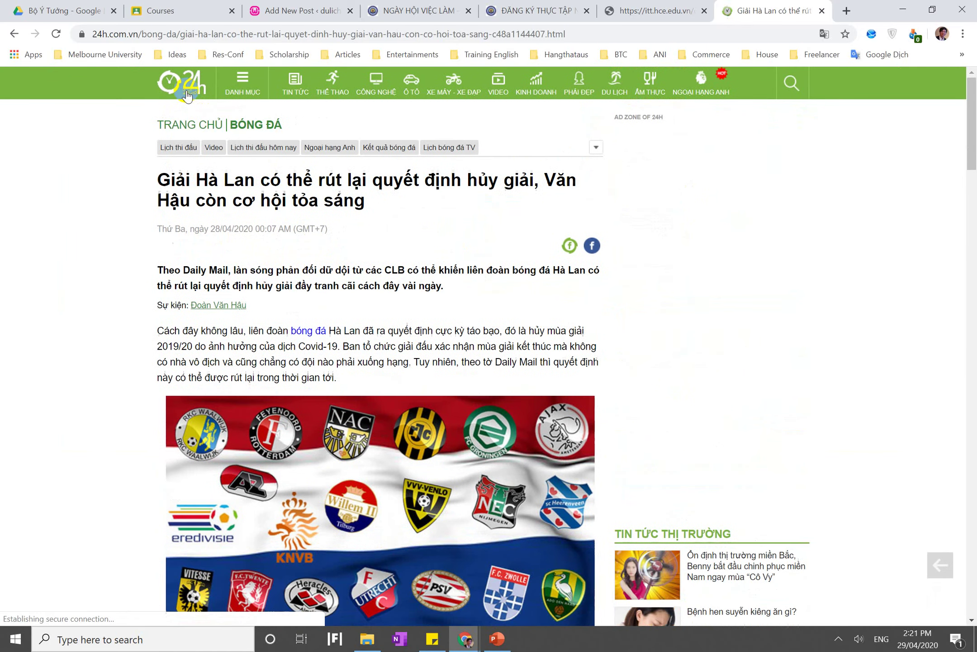
{"action": "left_click", "coordinate": [188, 93]}
{"action": "mouse_move", "coordinate": [243, 84]}
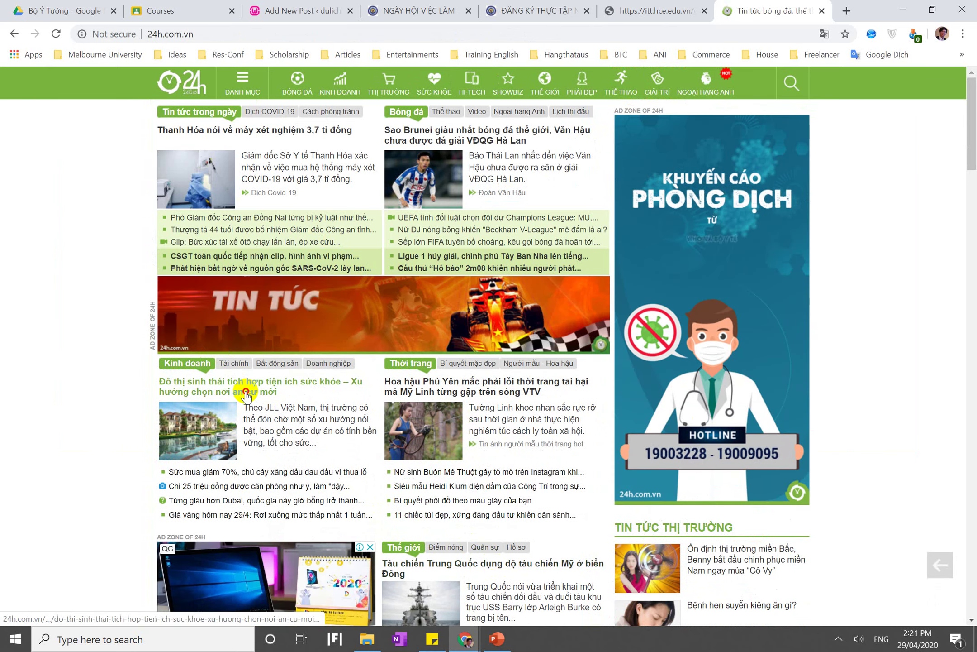
{"action": "left_click", "coordinate": [246, 393]}
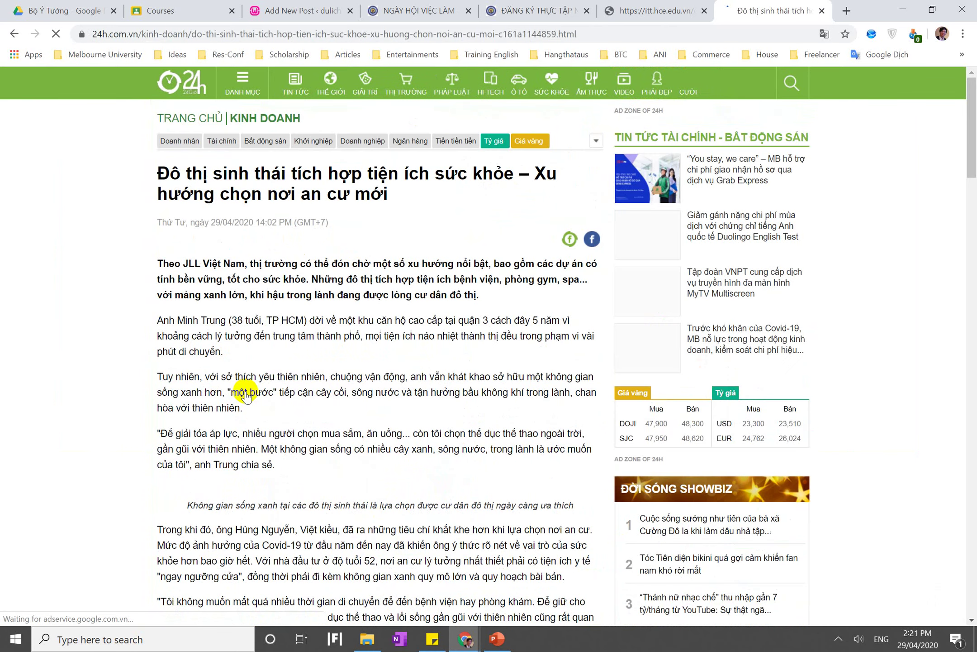
{"action": "scroll", "coordinate": [246, 393], "scroll_direction": "down", "scroll_amount": 15}
{"action": "scroll", "coordinate": [245, 393], "scroll_direction": "down", "scroll_amount": 7}
{"action": "scroll", "coordinate": [246, 393], "scroll_direction": "up", "scroll_amount": 7}
{"action": "scroll", "coordinate": [246, 392], "scroll_direction": "down", "scroll_amount": 6}
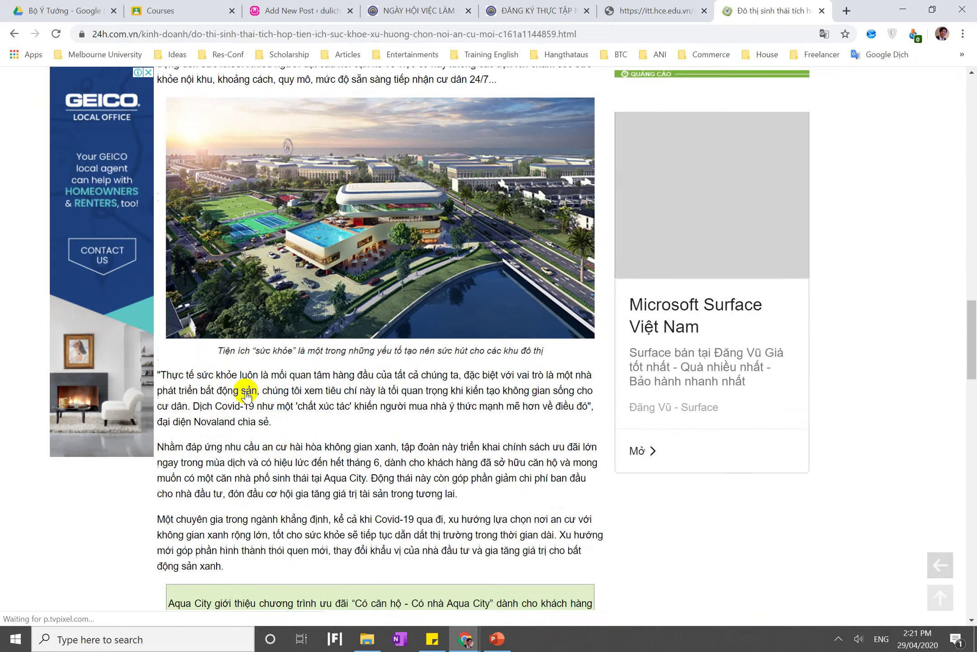
{"action": "scroll", "coordinate": [245, 393], "scroll_direction": "down", "scroll_amount": 10}
{"action": "scroll", "coordinate": [247, 392], "scroll_direction": "up", "scroll_amount": 4}
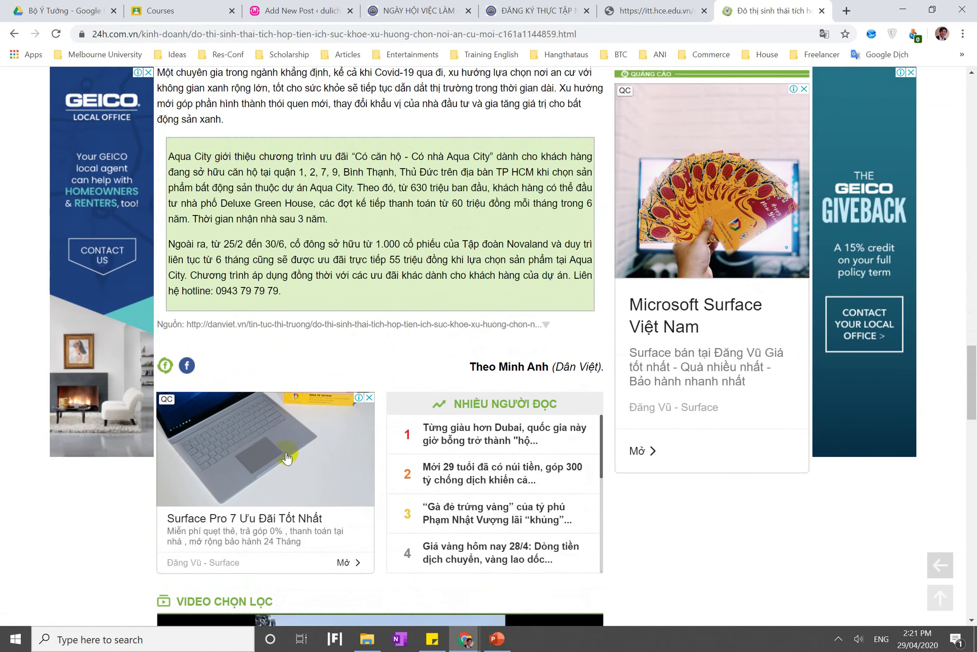
{"action": "scroll", "coordinate": [428, 404], "scroll_direction": "down", "scroll_amount": 8}
{"action": "left_click", "coordinate": [356, 397]}
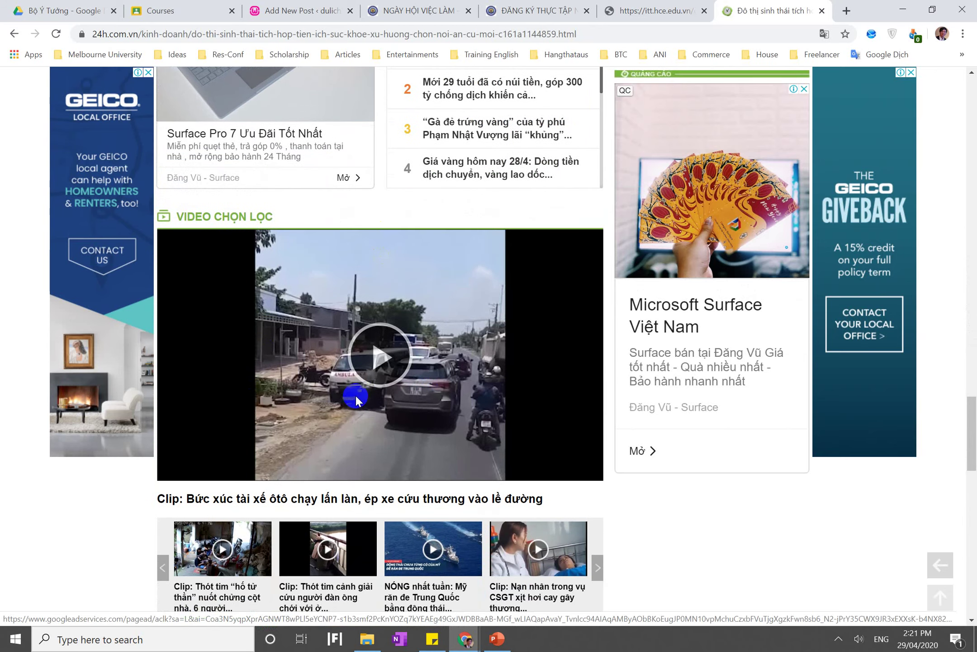
{"action": "scroll", "coordinate": [356, 395], "scroll_direction": "down", "scroll_amount": 6}
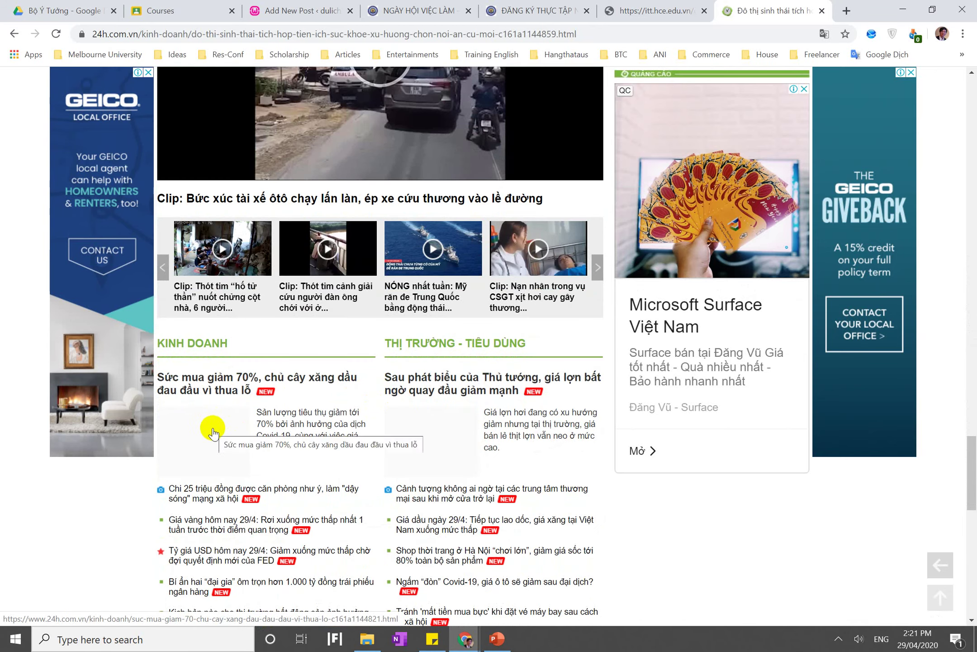
{"action": "left_click", "coordinate": [670, 10]}
{"action": "left_click", "coordinate": [307, 10]}
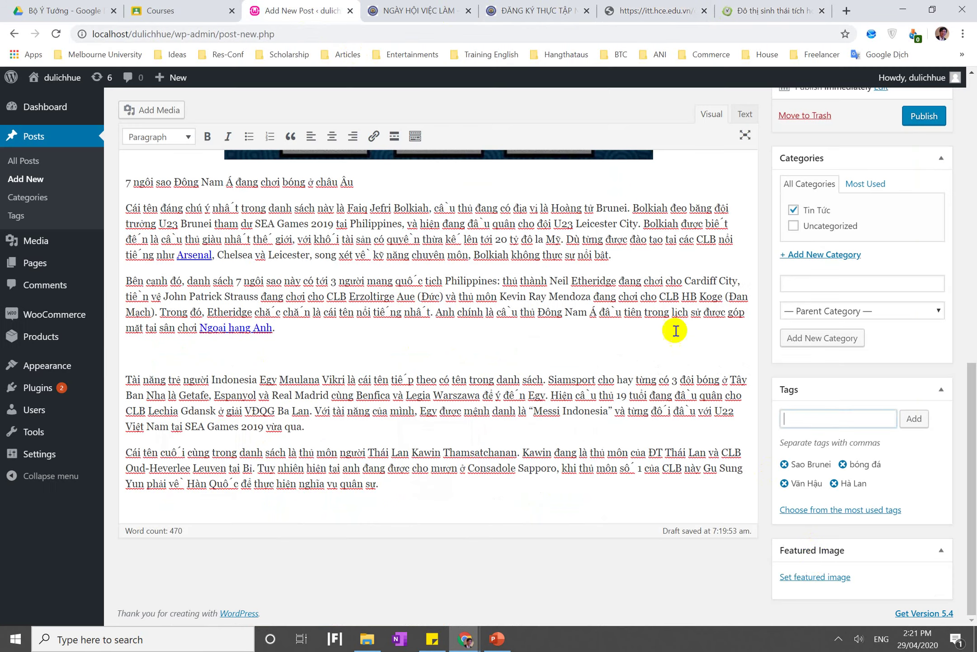
Set the SCM Supply Chain Management image as featured image and publish the post
{"action": "left_click", "coordinate": [816, 579]}
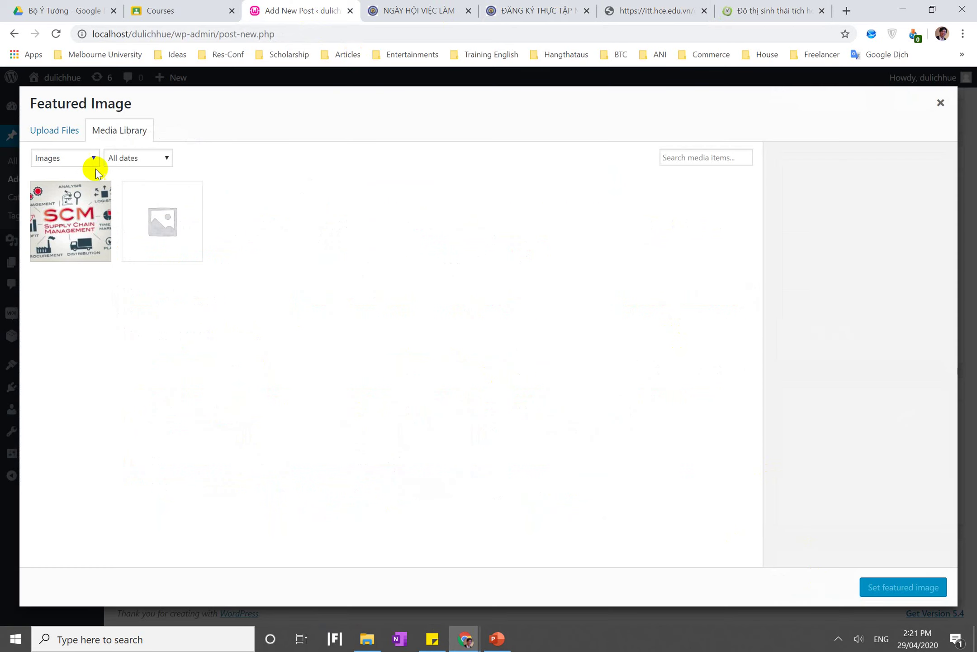
{"action": "left_click", "coordinate": [66, 134]}
{"action": "left_click", "coordinate": [102, 128]}
{"action": "left_click", "coordinate": [62, 208]}
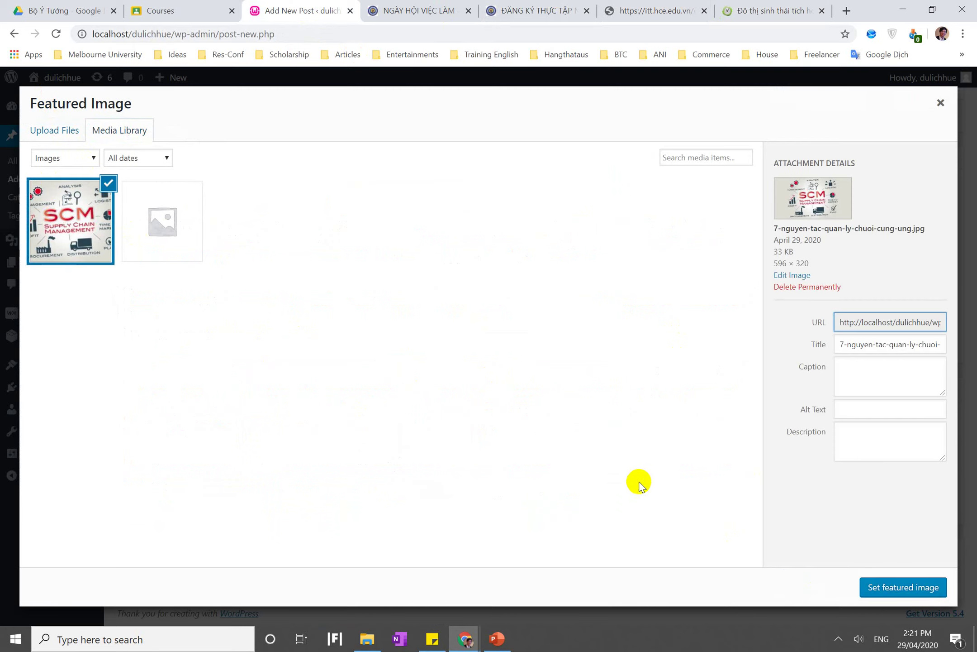
{"action": "left_click", "coordinate": [896, 587]}
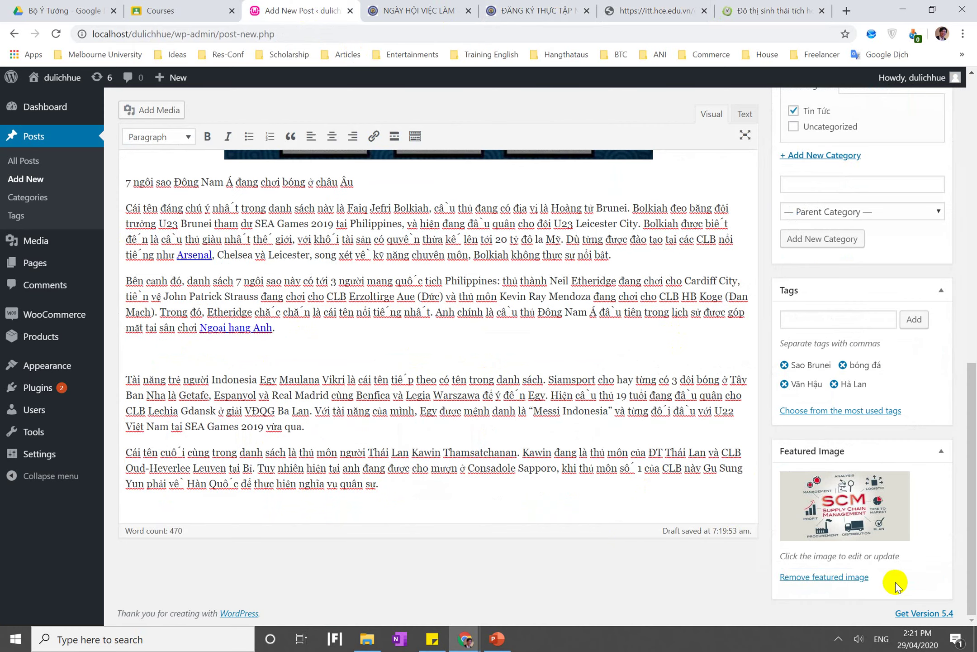
{"action": "scroll", "coordinate": [572, 524], "scroll_direction": "up", "scroll_amount": 10}
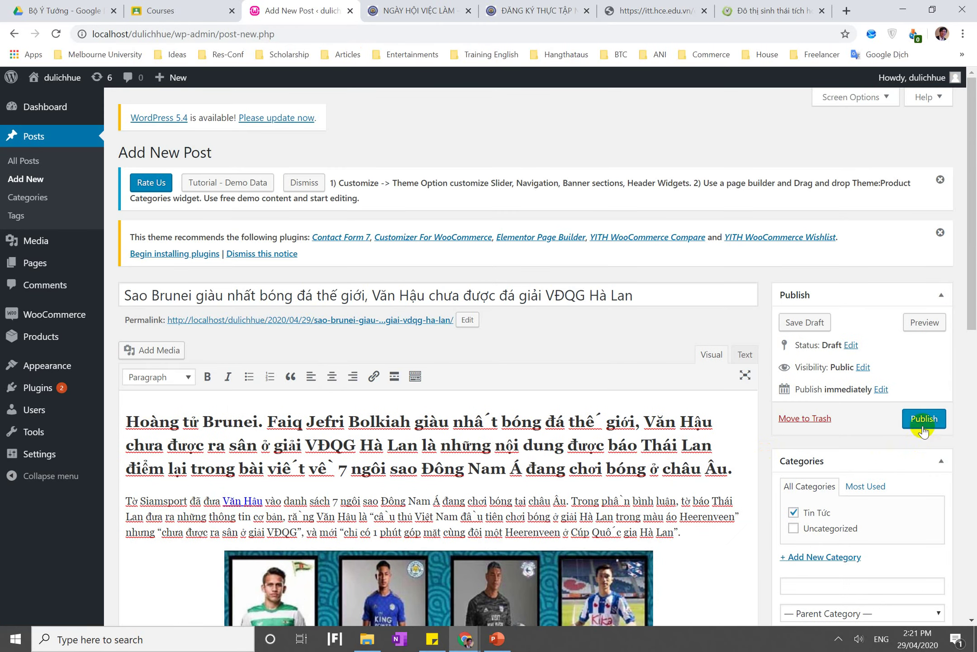
{"action": "left_click", "coordinate": [923, 420]}
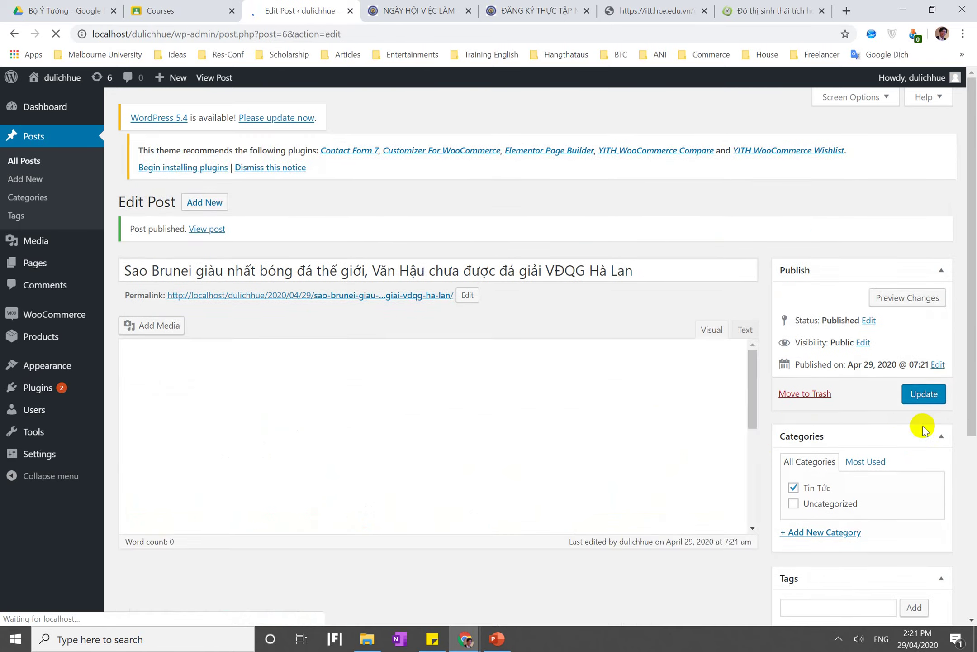
{"action": "left_click", "coordinate": [312, 290]}
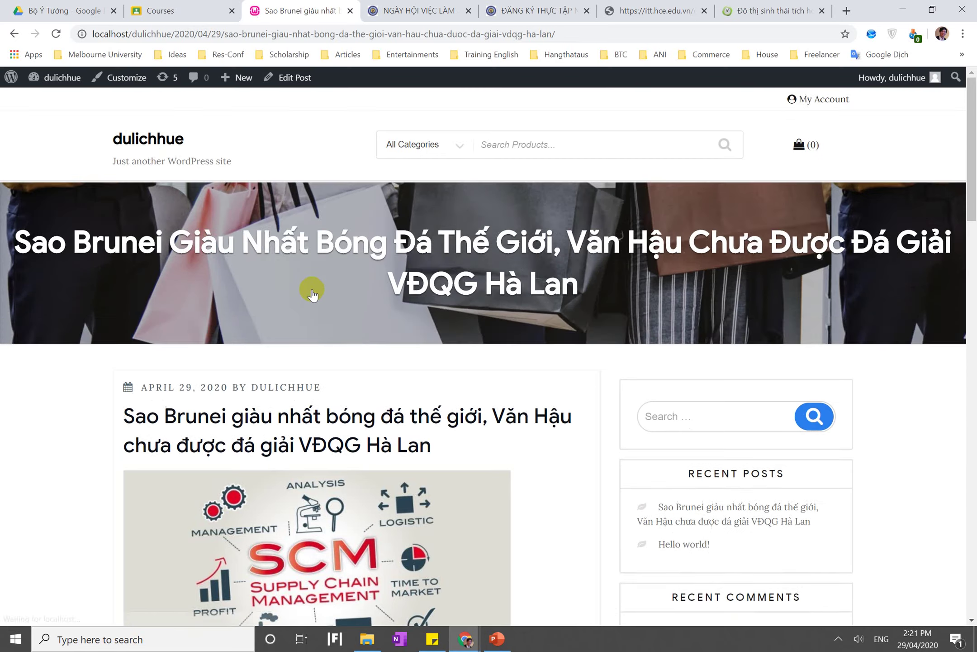
{"action": "scroll", "coordinate": [313, 294], "scroll_direction": "down", "scroll_amount": 10}
{"action": "scroll", "coordinate": [312, 294], "scroll_direction": "down", "scroll_amount": 10}
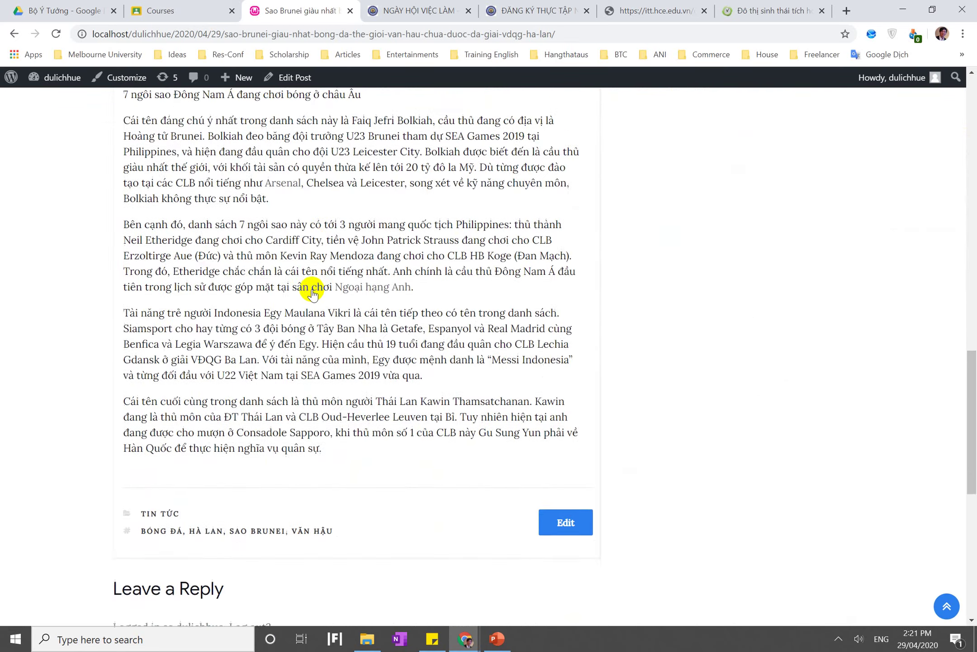
{"action": "scroll", "coordinate": [312, 294], "scroll_direction": "up", "scroll_amount": 20}
{"action": "scroll", "coordinate": [313, 294], "scroll_direction": "down", "scroll_amount": 5}
{"action": "scroll", "coordinate": [312, 294], "scroll_direction": "up", "scroll_amount": 4}
{"action": "scroll", "coordinate": [312, 294], "scroll_direction": "down", "scroll_amount": 6}
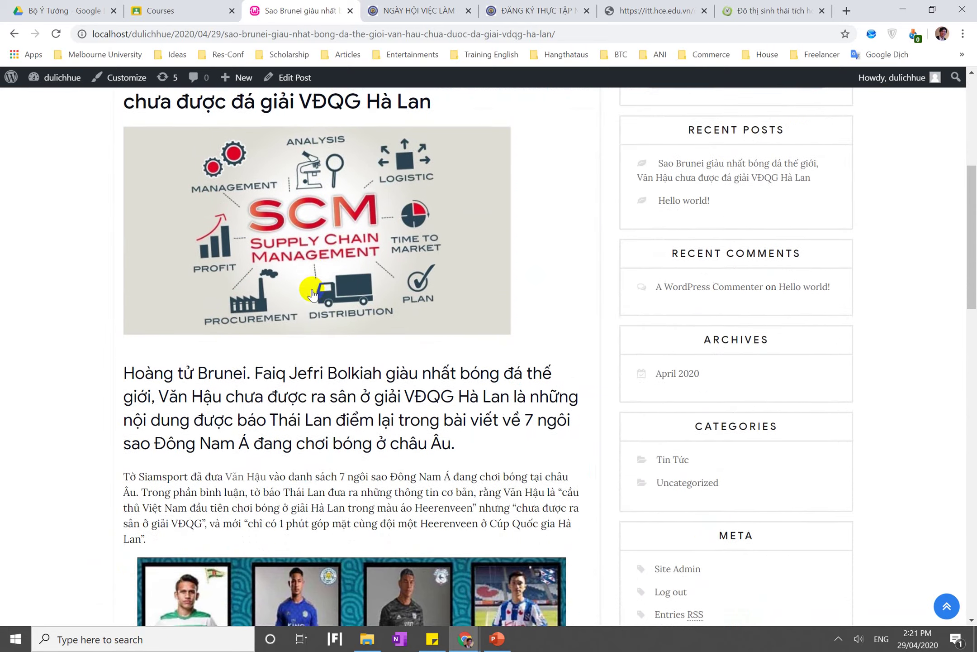
{"action": "scroll", "coordinate": [312, 294], "scroll_direction": "down", "scroll_amount": 8}
{"action": "scroll", "coordinate": [312, 294], "scroll_direction": "up", "scroll_amount": 11}
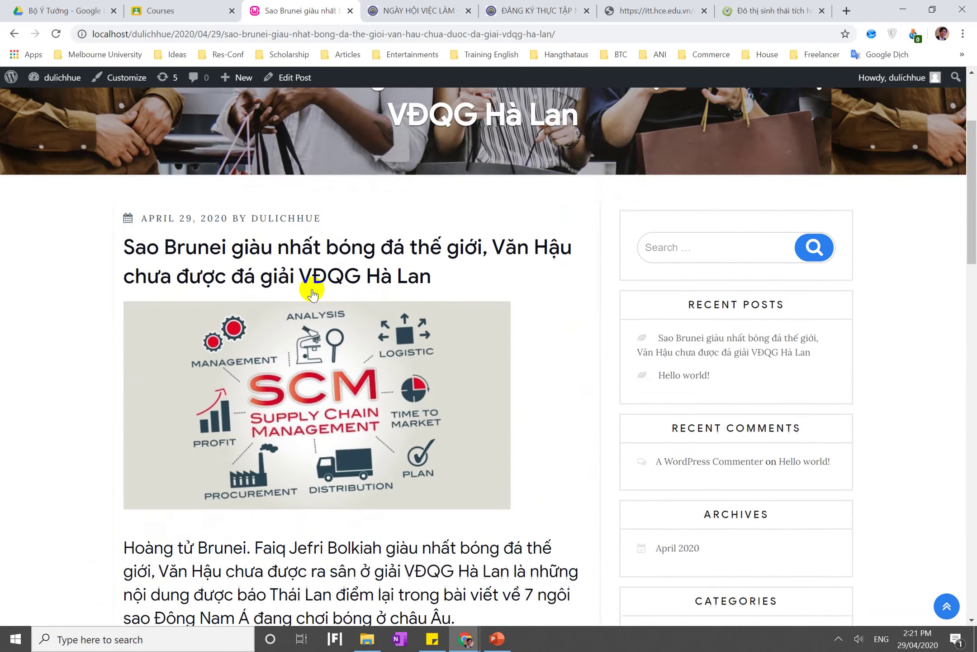
{"action": "scroll", "coordinate": [312, 294], "scroll_direction": "up", "scroll_amount": 3}
{"action": "scroll", "coordinate": [312, 290], "scroll_direction": "down", "scroll_amount": 2}
{"action": "scroll", "coordinate": [262, 210], "scroll_direction": "down", "scroll_amount": 1}
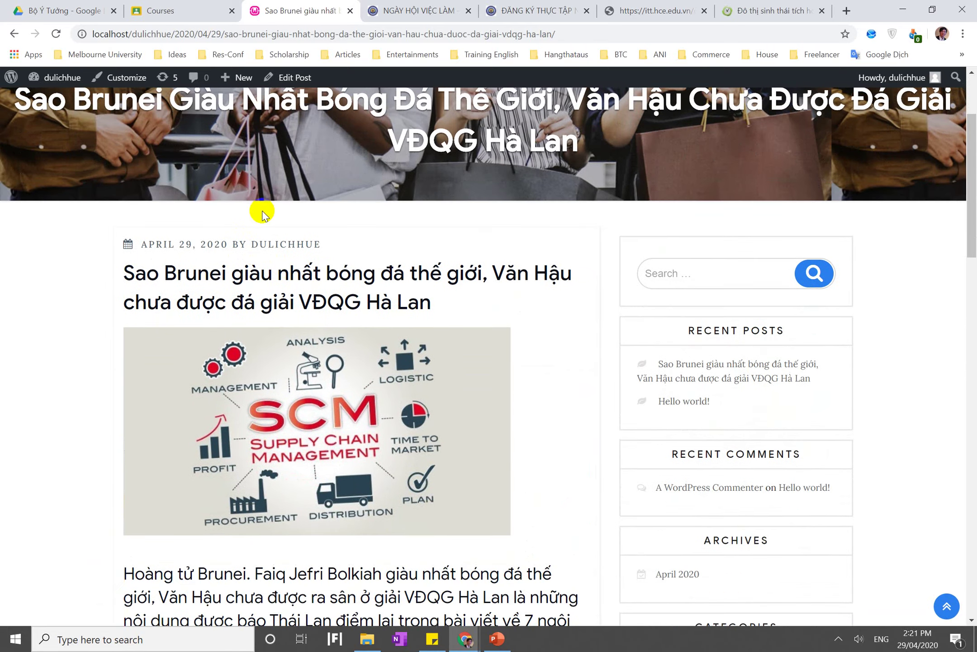
{"action": "scroll", "coordinate": [321, 271], "scroll_direction": "down", "scroll_amount": 4}
{"action": "scroll", "coordinate": [185, 197], "scroll_direction": "up", "scroll_amount": 6}
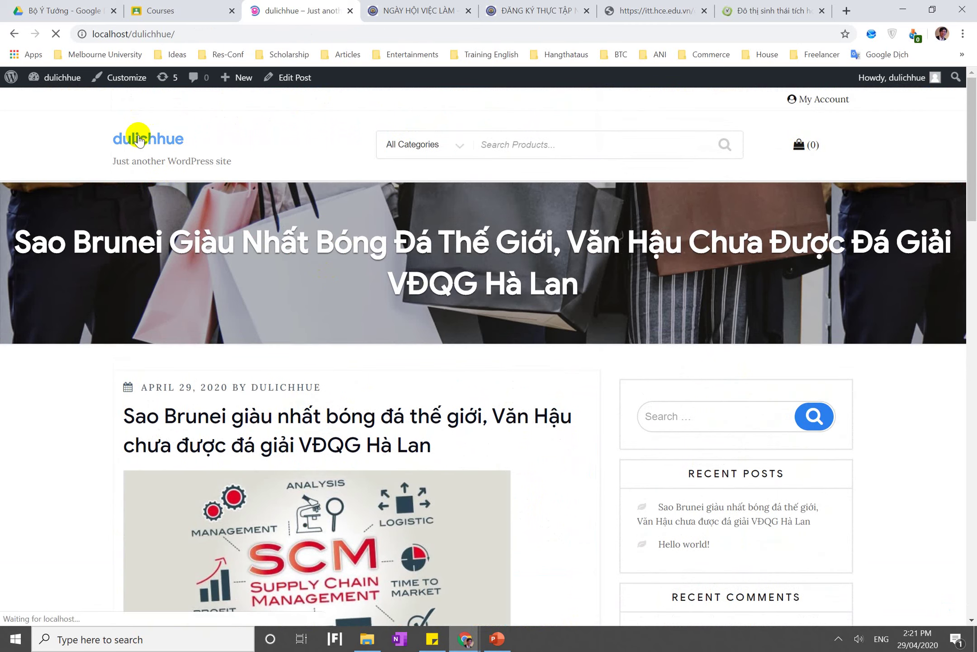
{"action": "scroll", "coordinate": [228, 366], "scroll_direction": "down", "scroll_amount": 6}
{"action": "scroll", "coordinate": [175, 308], "scroll_direction": "up", "scroll_amount": 1}
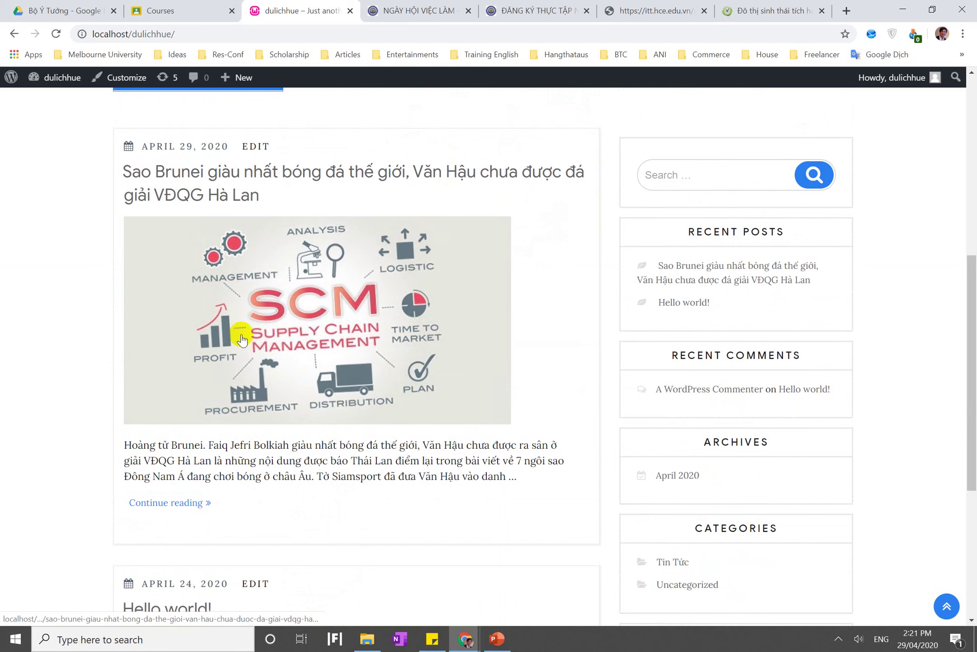
{"action": "left_click", "coordinate": [370, 179]}
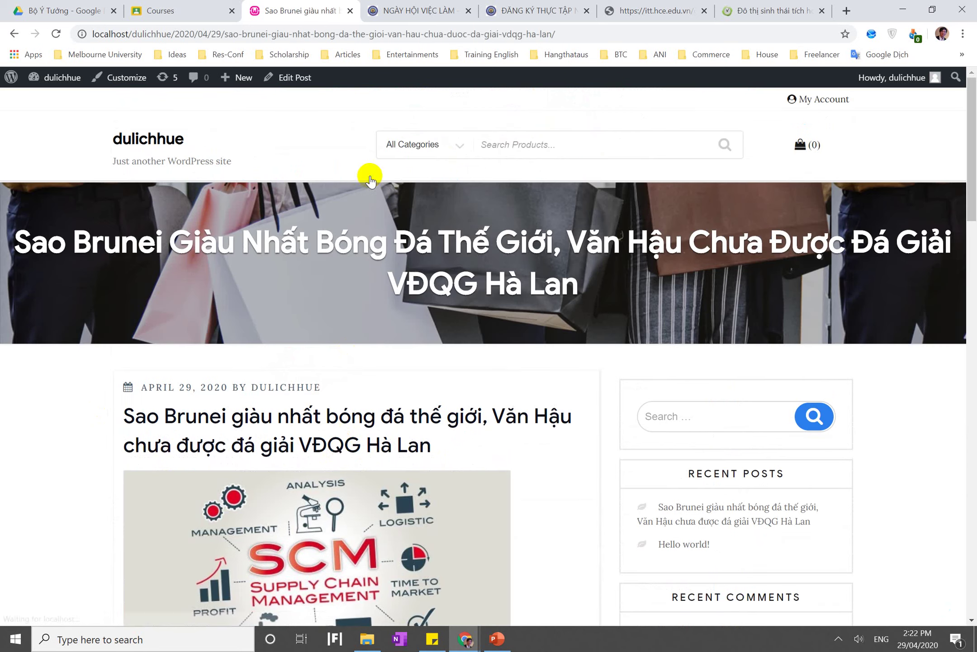
{"action": "scroll", "coordinate": [339, 438], "scroll_direction": "down", "scroll_amount": 10}
{"action": "scroll", "coordinate": [338, 438], "scroll_direction": "down", "scroll_amount": 18}
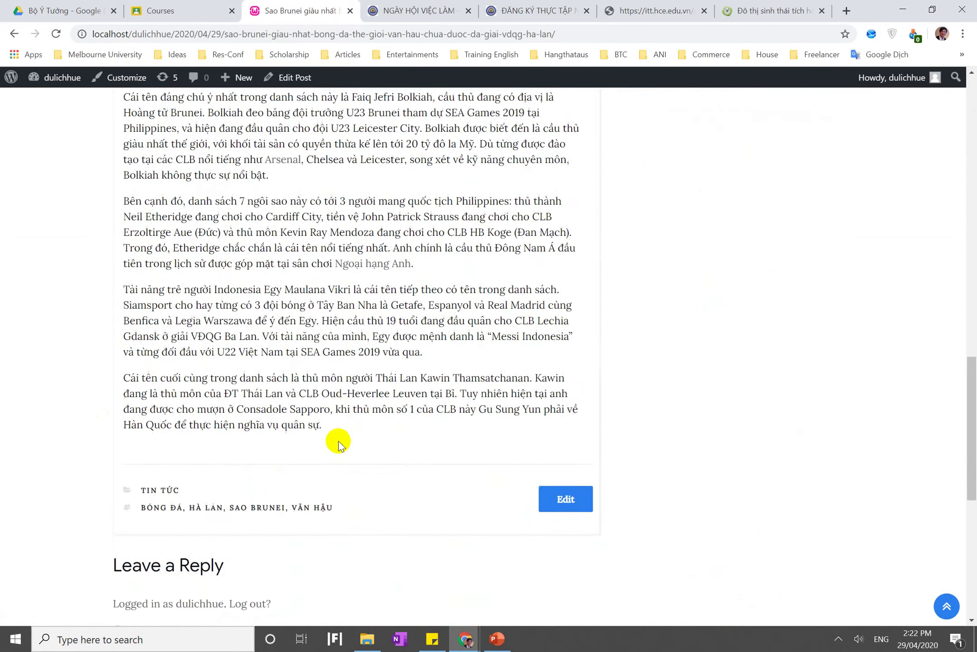
{"action": "scroll", "coordinate": [339, 438], "scroll_direction": "up", "scroll_amount": 12}
{"action": "scroll", "coordinate": [339, 438], "scroll_direction": "down", "scroll_amount": 2}
{"action": "scroll", "coordinate": [339, 444], "scroll_direction": "up", "scroll_amount": 15}
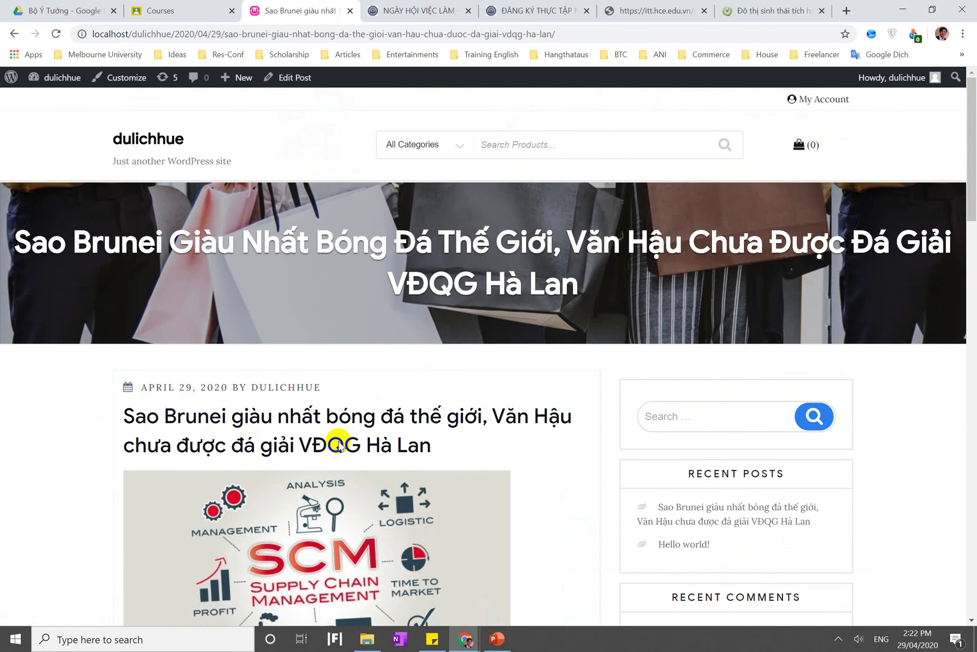
{"action": "left_click", "coordinate": [497, 638]}
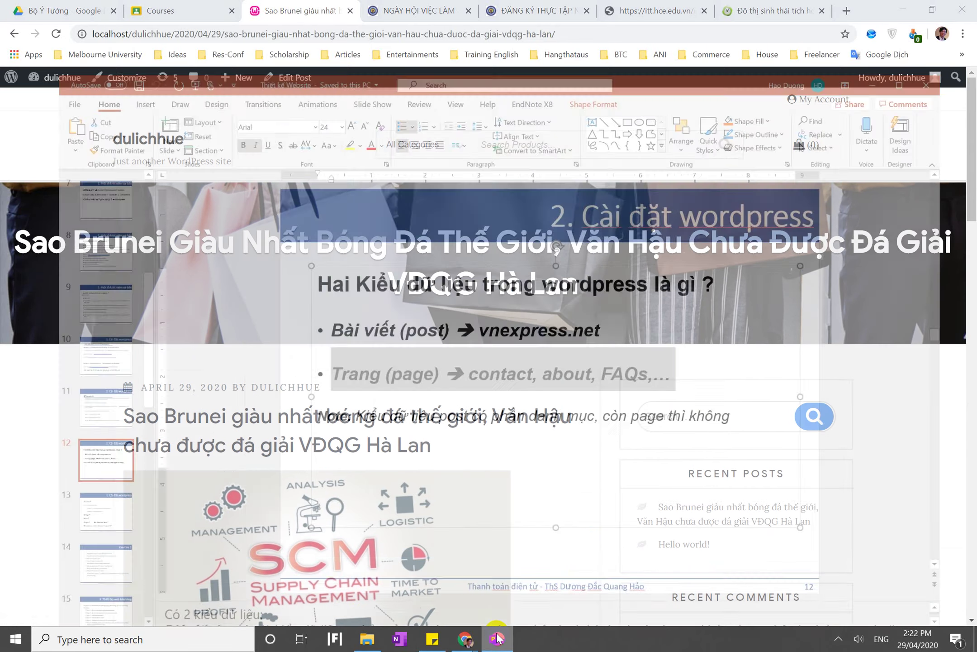
{"action": "left_click", "coordinate": [460, 352]}
{"action": "left_click", "coordinate": [407, 332]}
{"action": "triple_click", "coordinate": [407, 333]}
{"action": "left_click", "coordinate": [465, 638]}
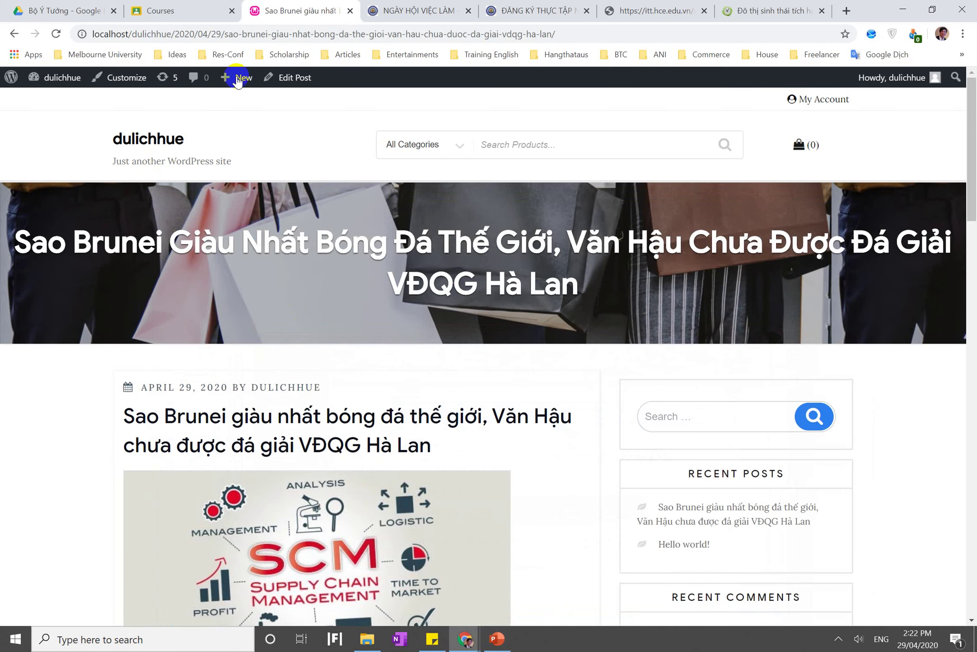
{"action": "left_click", "coordinate": [165, 9]}
{"action": "left_click", "coordinate": [326, 10]}
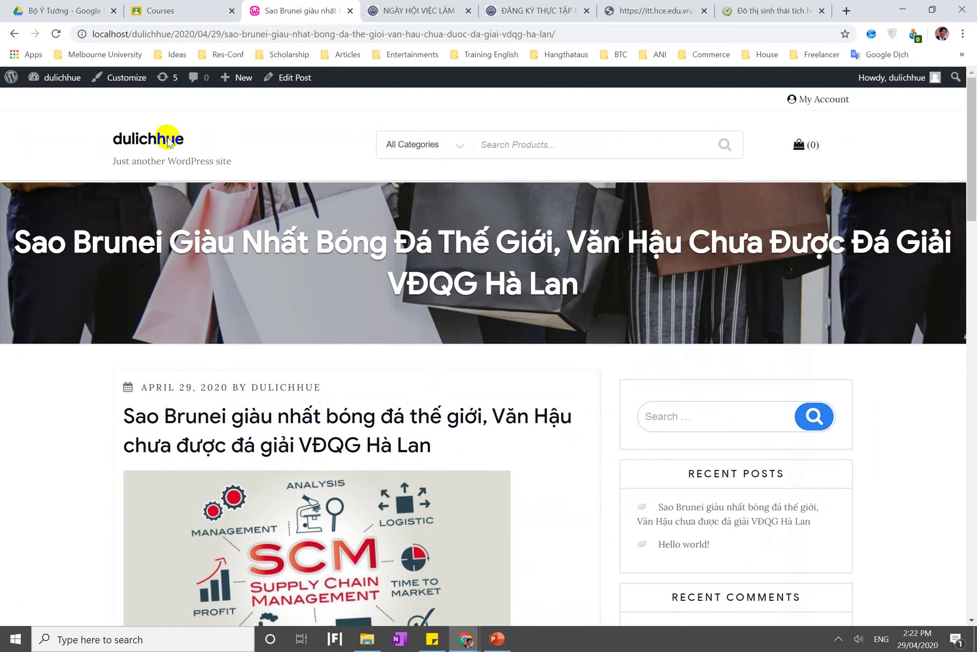
Start a blank page via Pages > Add New, then switch to the 24h.com.vn article tab
{"action": "left_click", "coordinate": [59, 98]}
{"action": "mouse_move", "coordinate": [60, 235]}
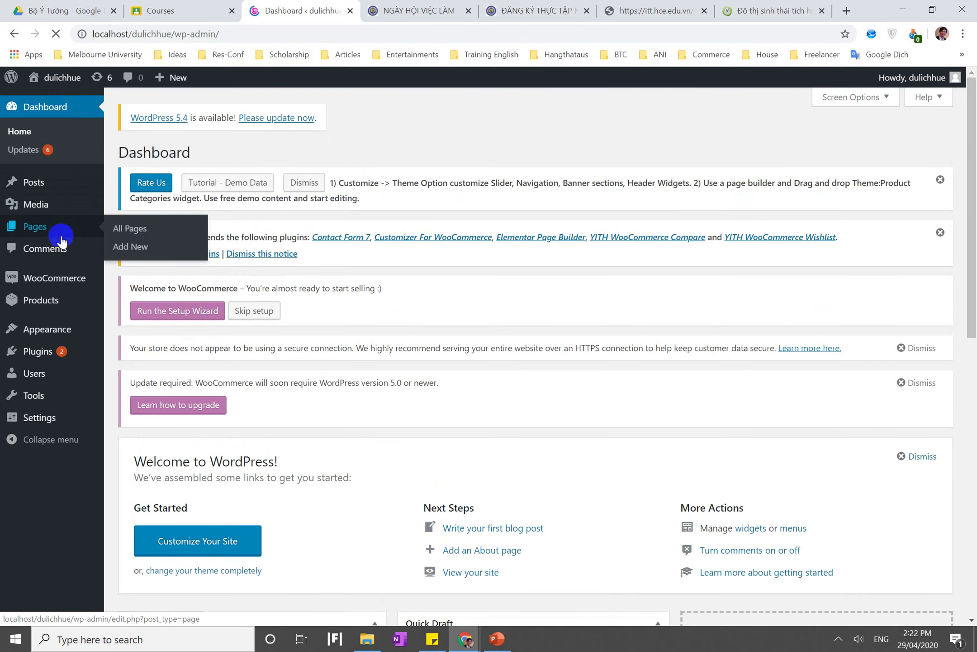
{"action": "left_click", "coordinate": [141, 248]}
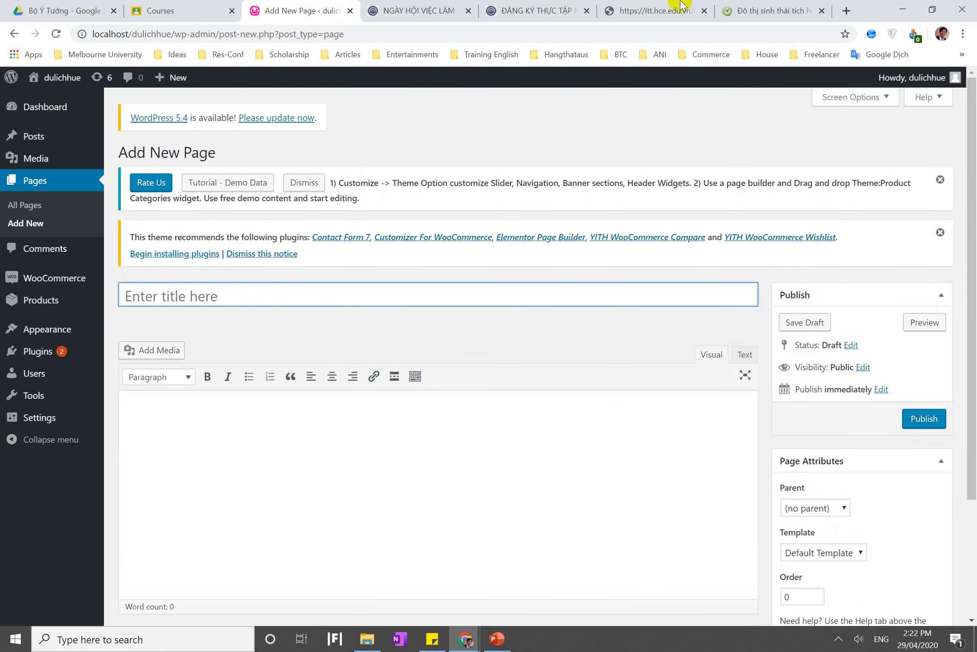
{"action": "left_click", "coordinate": [747, 10]}
{"action": "scroll", "coordinate": [508, 186], "scroll_direction": "down", "scroll_amount": 12}
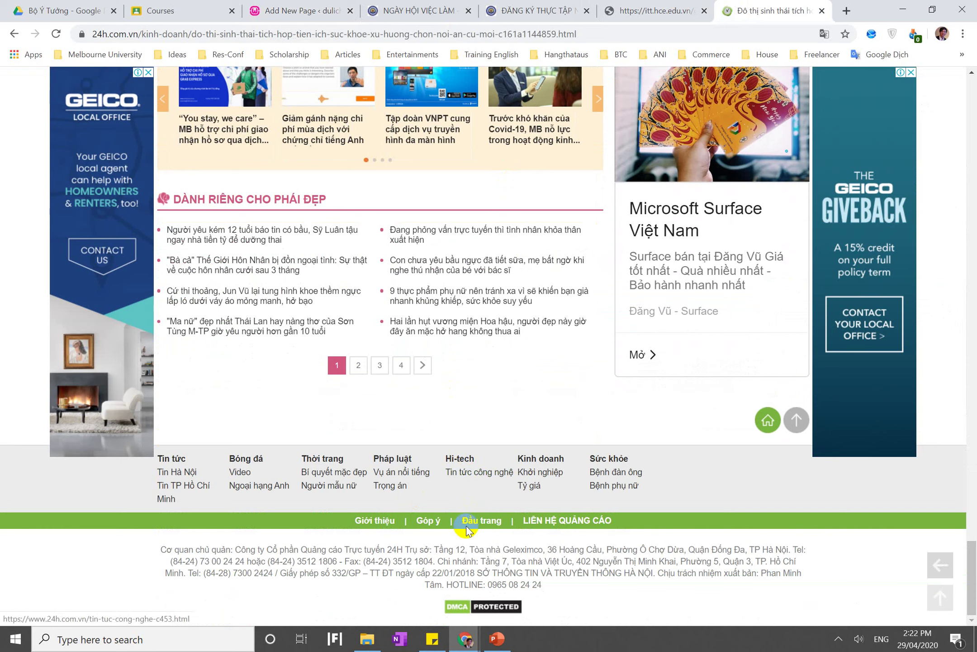
Look through 24h's LIÊN HỆ QUẢNG CÁO contact and advertising product pages
{"action": "left_click", "coordinate": [546, 521]}
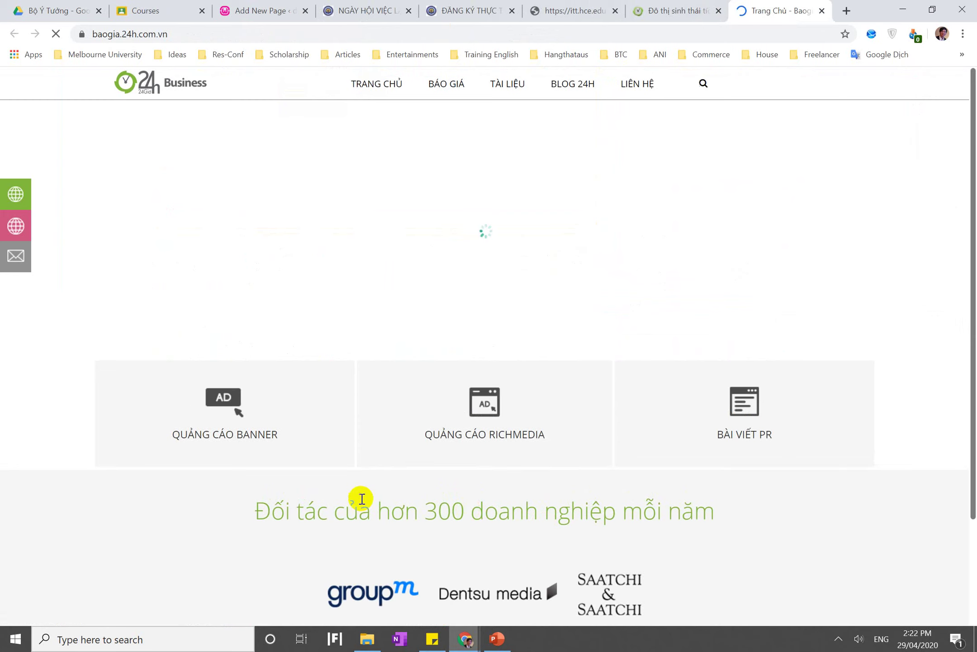
{"action": "scroll", "coordinate": [362, 500], "scroll_direction": "down", "scroll_amount": 3}
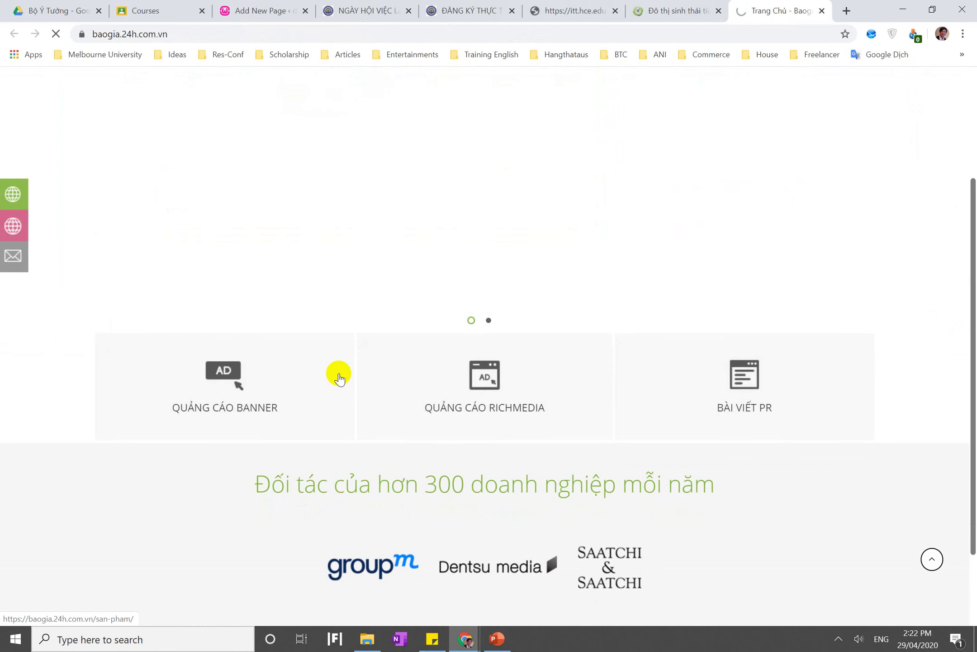
{"action": "left_click", "coordinate": [340, 376]}
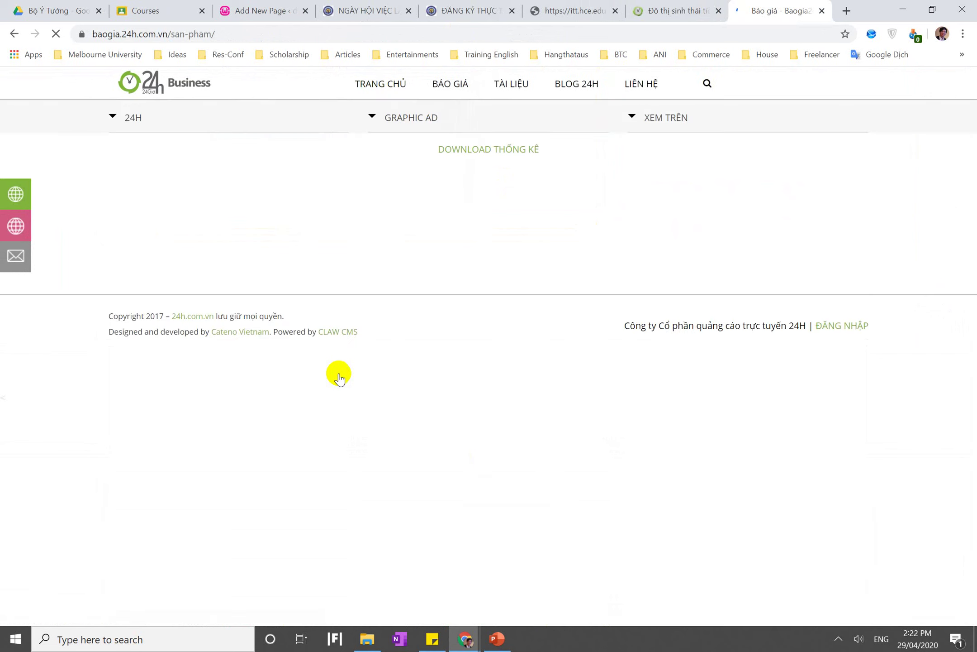
Load ani.edu.vn in a new tab and open Dịch vụ tại ANI > Tại Sao Chọn ANI – CON
{"action": "left_click", "coordinate": [848, 9]}
{"action": "type", "text": "ani"}
{"action": "key", "text": "Return"}
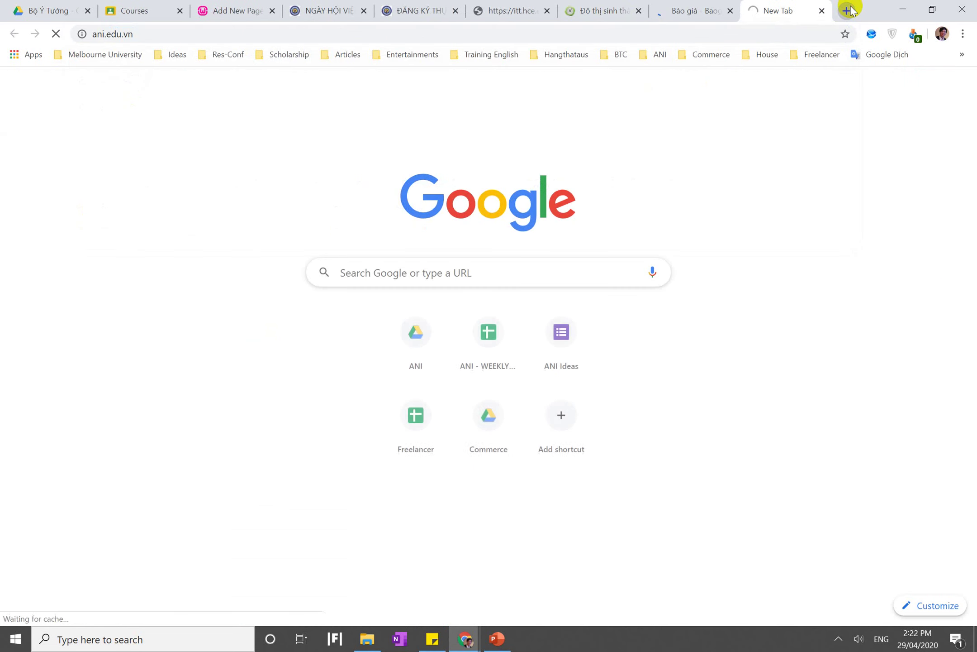
{"action": "left_click", "coordinate": [701, 8]}
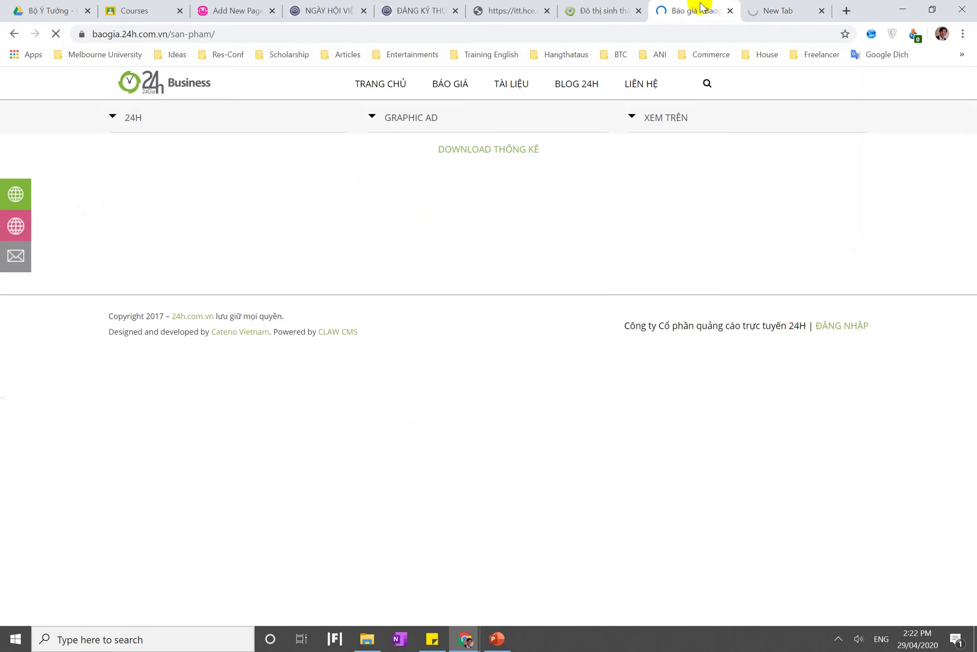
{"action": "left_click", "coordinate": [767, 11]}
{"action": "left_click", "coordinate": [829, 642]}
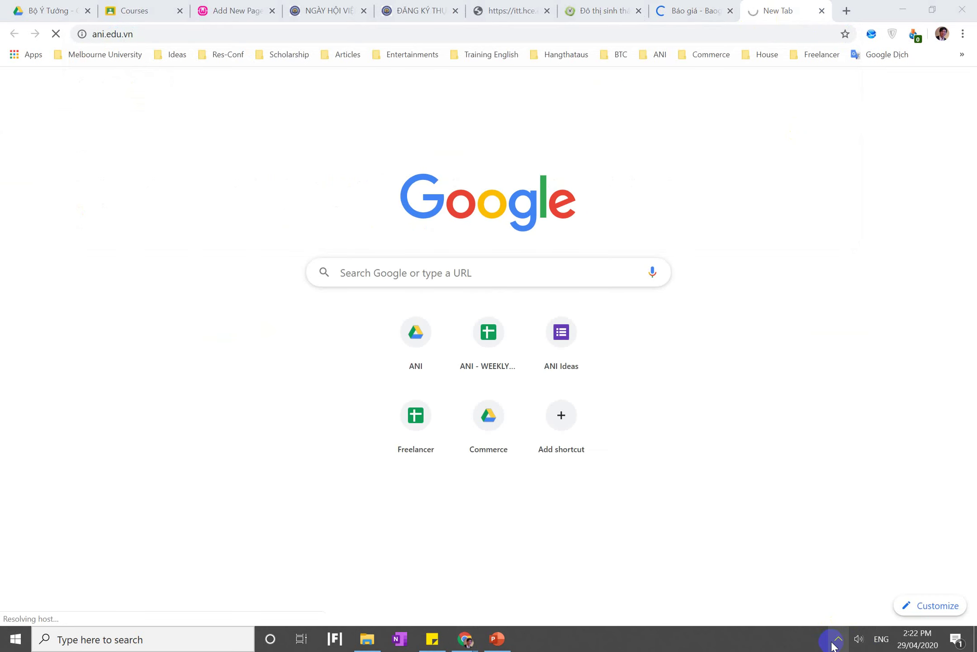
{"action": "left_click", "coordinate": [836, 641]}
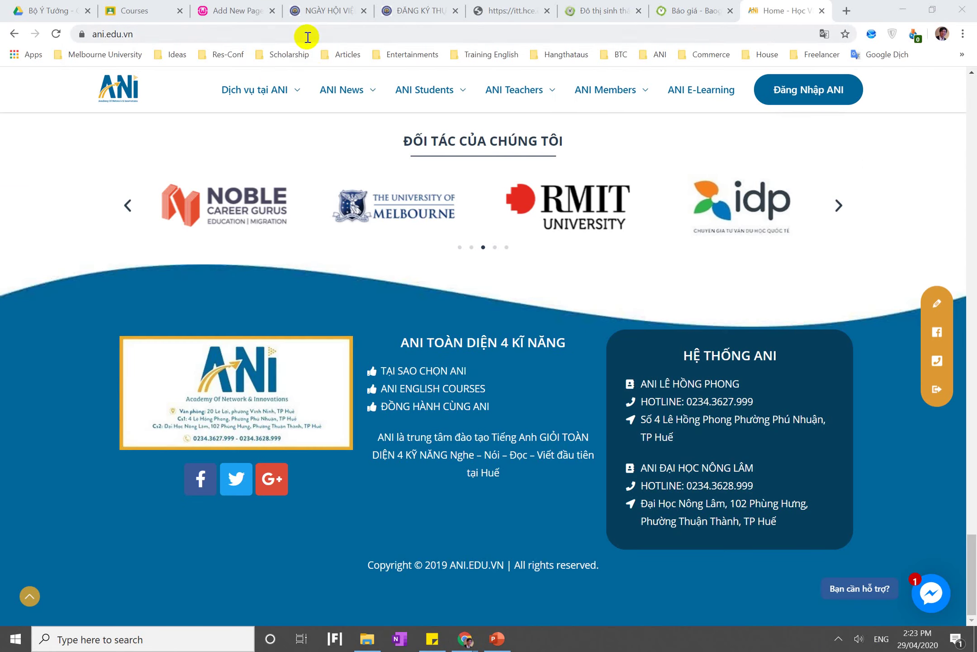
{"action": "mouse_move", "coordinate": [260, 90]}
{"action": "left_click", "coordinate": [265, 201]}
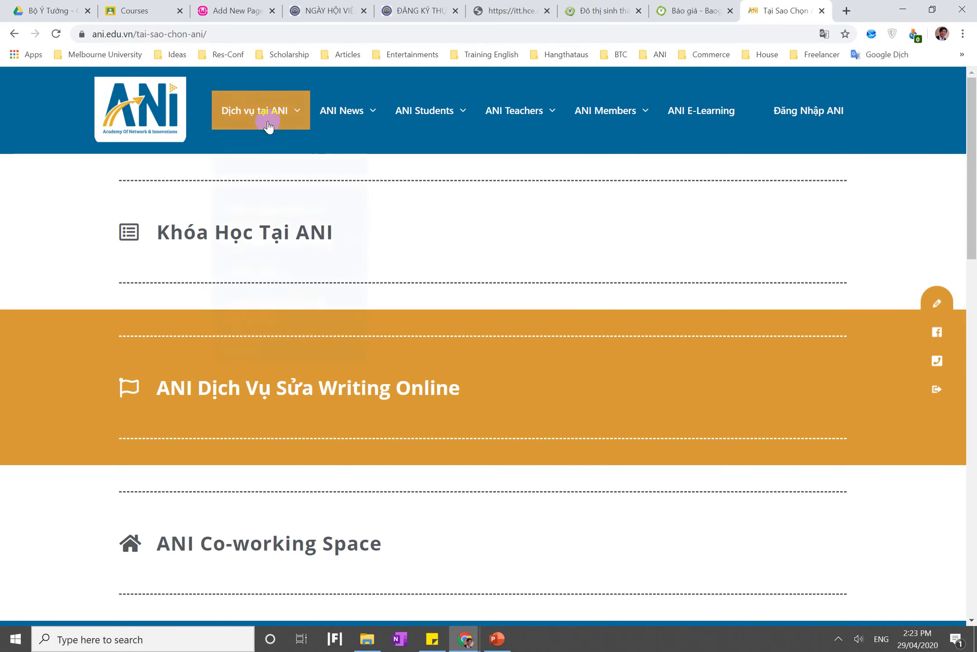
{"action": "mouse_move", "coordinate": [268, 127]}
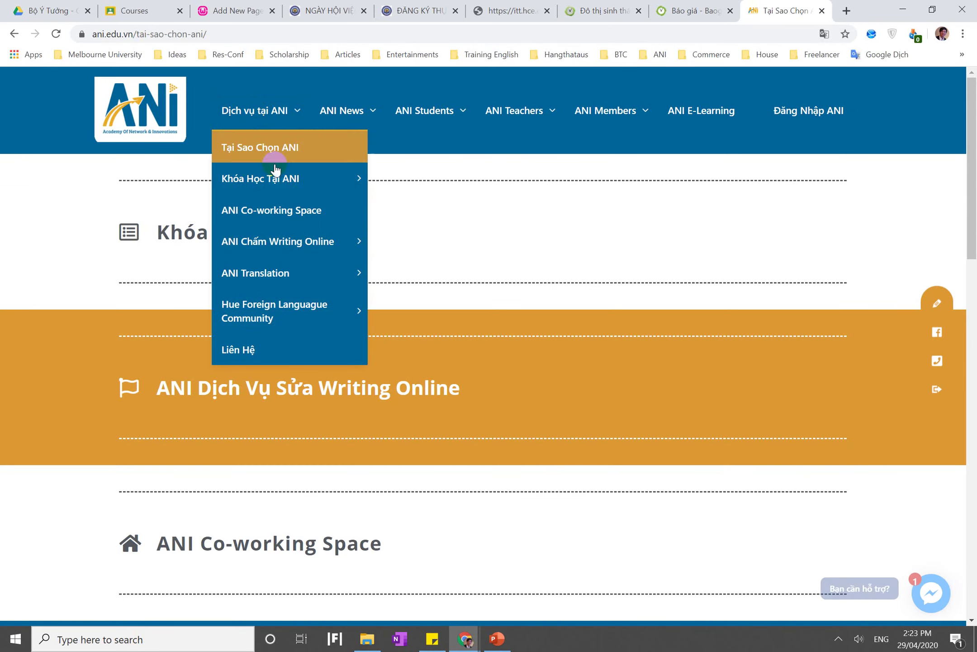
{"action": "left_click", "coordinate": [289, 159]}
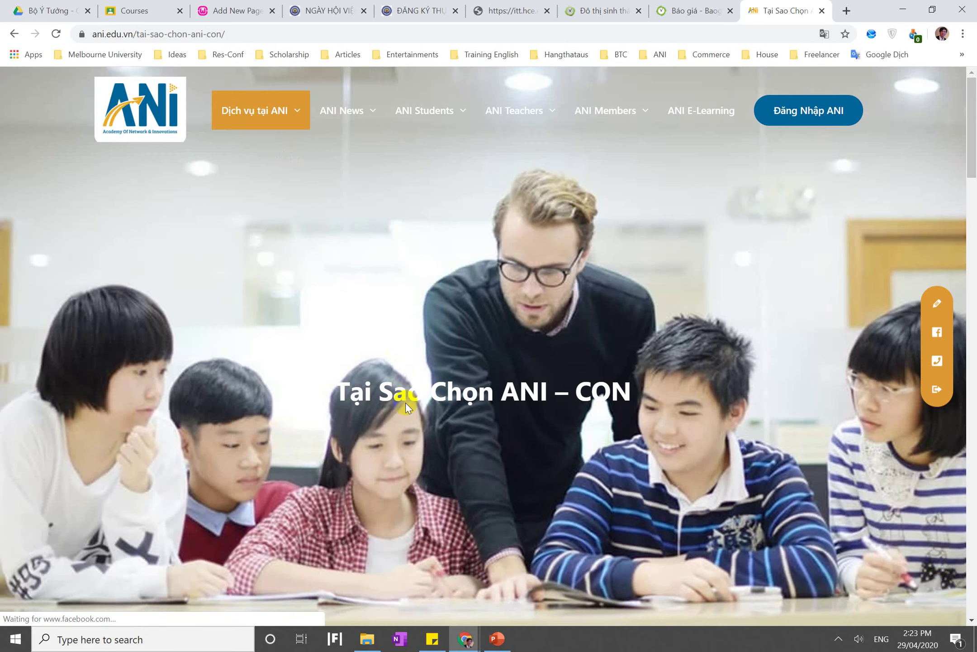
{"action": "triple_click", "coordinate": [402, 395]}
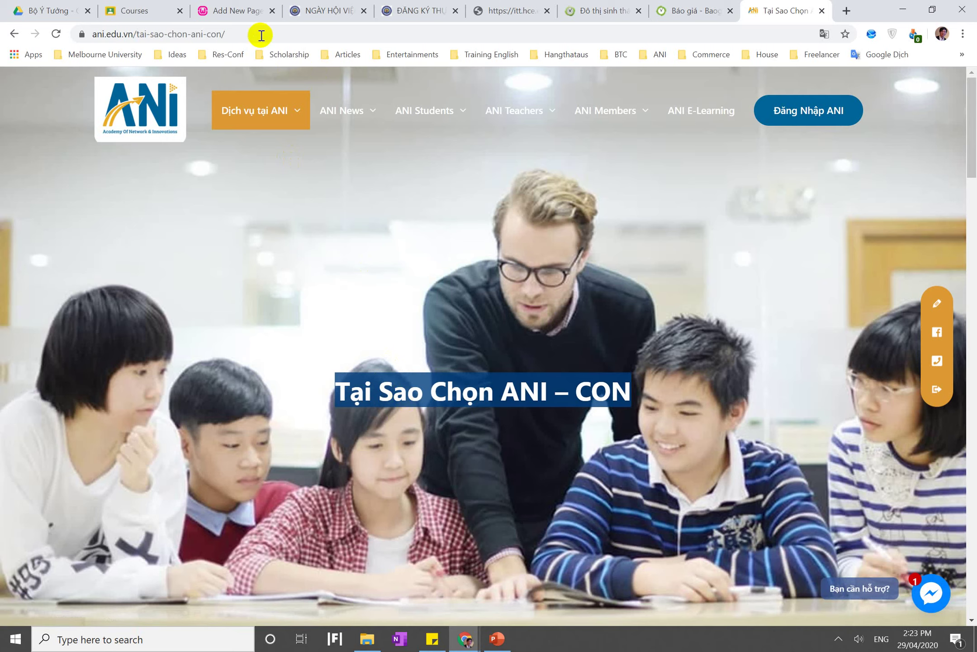
Move from the Tại Sao Chọn ANI title into the new page's body
{"action": "left_click", "coordinate": [215, 9]}
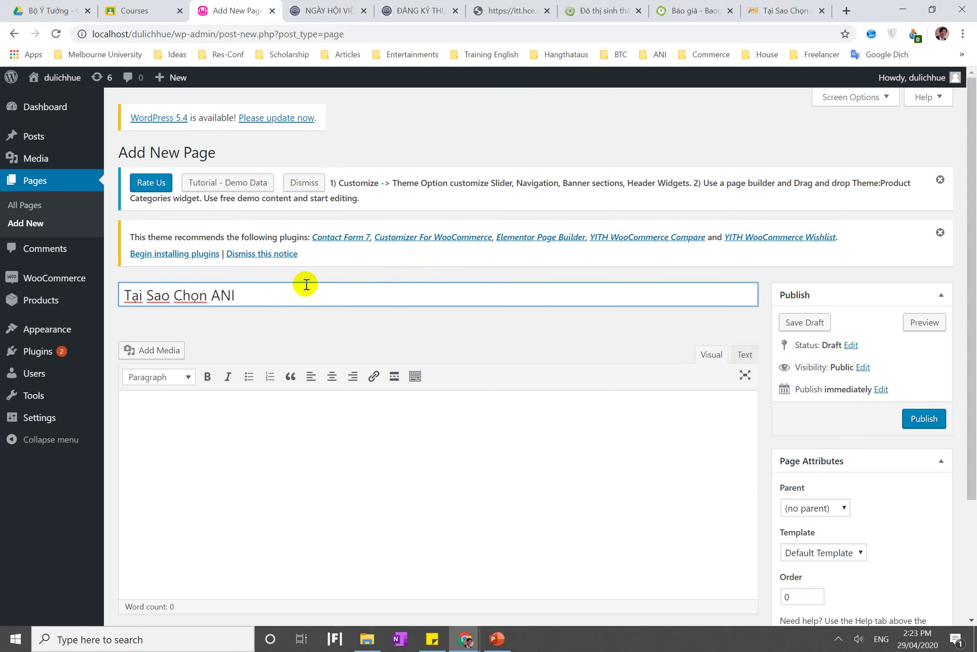
{"action": "left_click", "coordinate": [222, 463]}
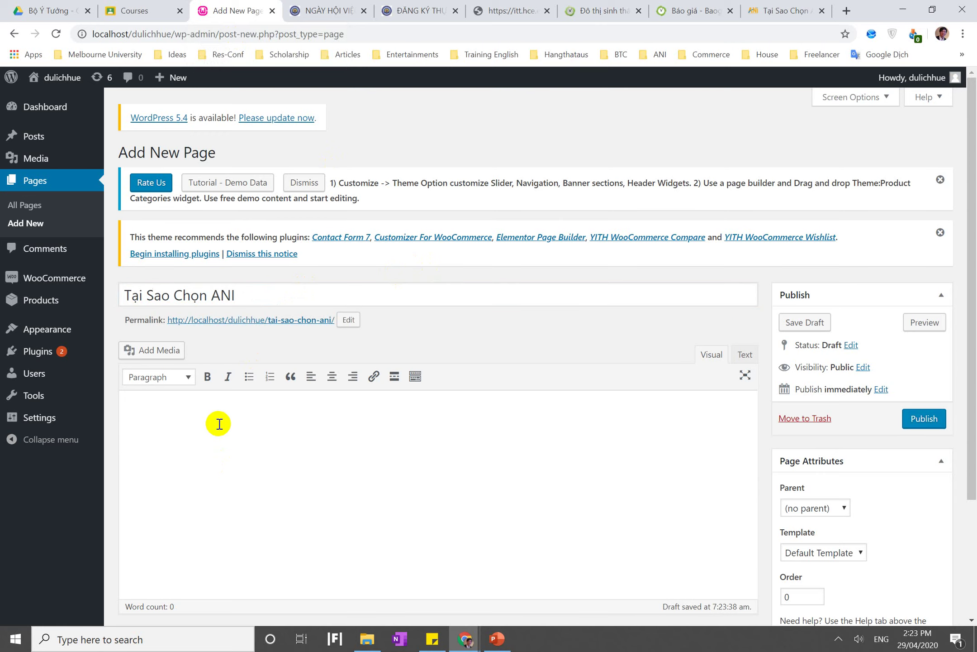
{"action": "scroll", "coordinate": [219, 424], "scroll_direction": "down", "scroll_amount": 2}
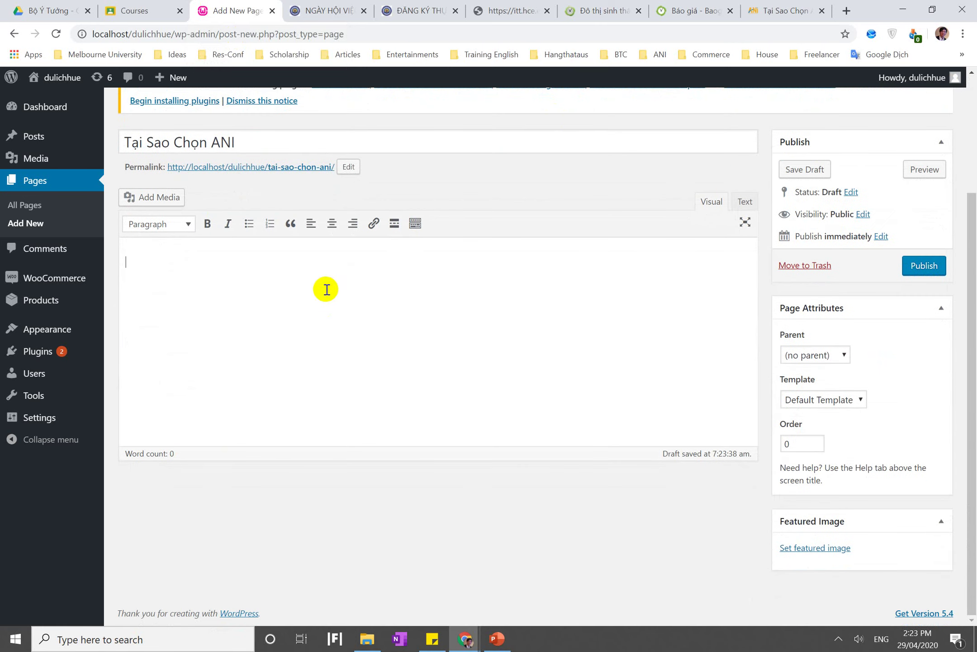
On the ANI page, select the article from the 10 LÝ DO heading to the end of the reasons
{"action": "left_click", "coordinate": [785, 13]}
{"action": "scroll", "coordinate": [468, 326], "scroll_direction": "down", "scroll_amount": 6}
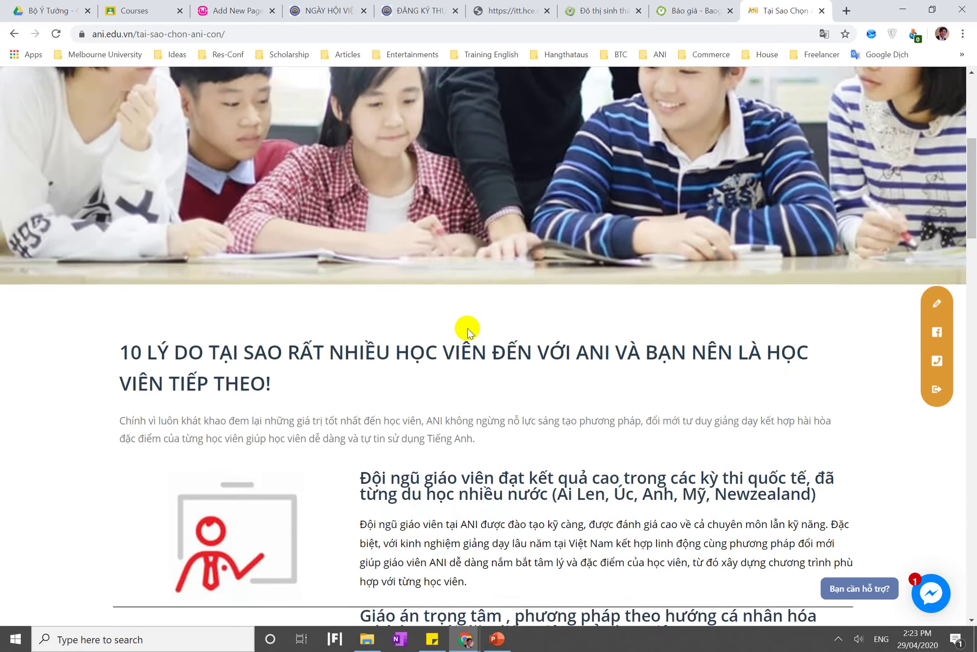
{"action": "triple_click", "coordinate": [297, 318]}
{"action": "scroll", "coordinate": [297, 318], "scroll_direction": "down", "scroll_amount": 20}
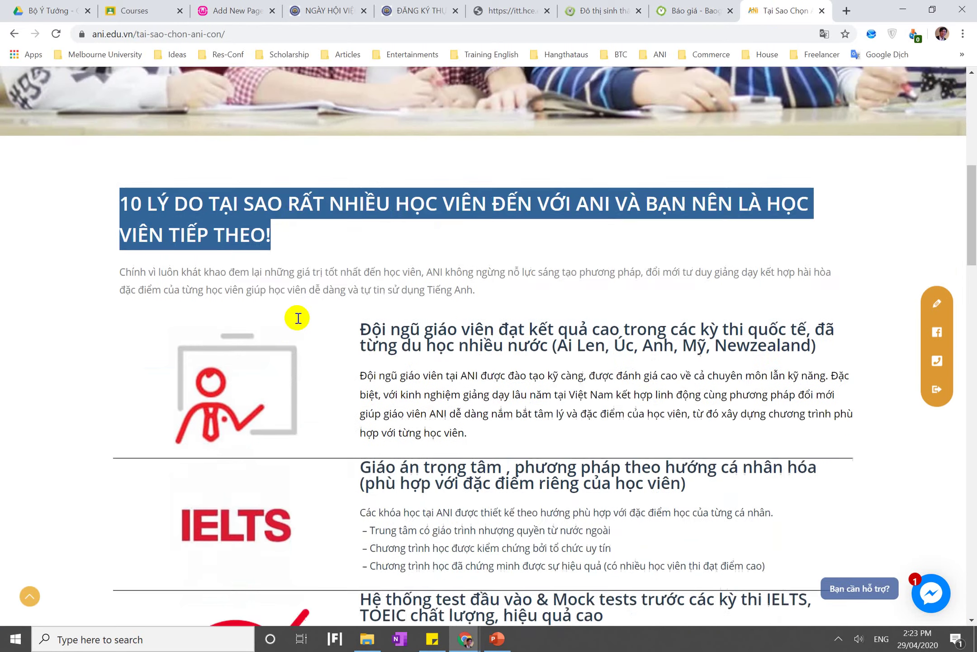
{"action": "scroll", "coordinate": [297, 318], "scroll_direction": "down", "scroll_amount": 2}
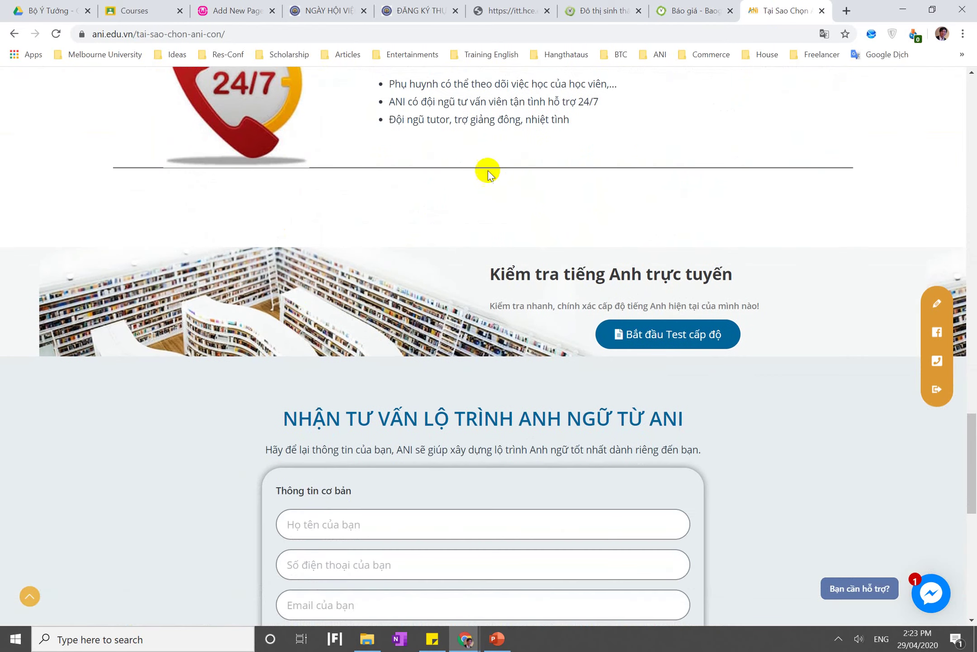
{"action": "left_click", "coordinate": [640, 139], "text": "shift"}
{"action": "scroll", "coordinate": [642, 144], "scroll_direction": "up", "scroll_amount": 2}
{"action": "scroll", "coordinate": [642, 143], "scroll_direction": "up", "scroll_amount": 2}
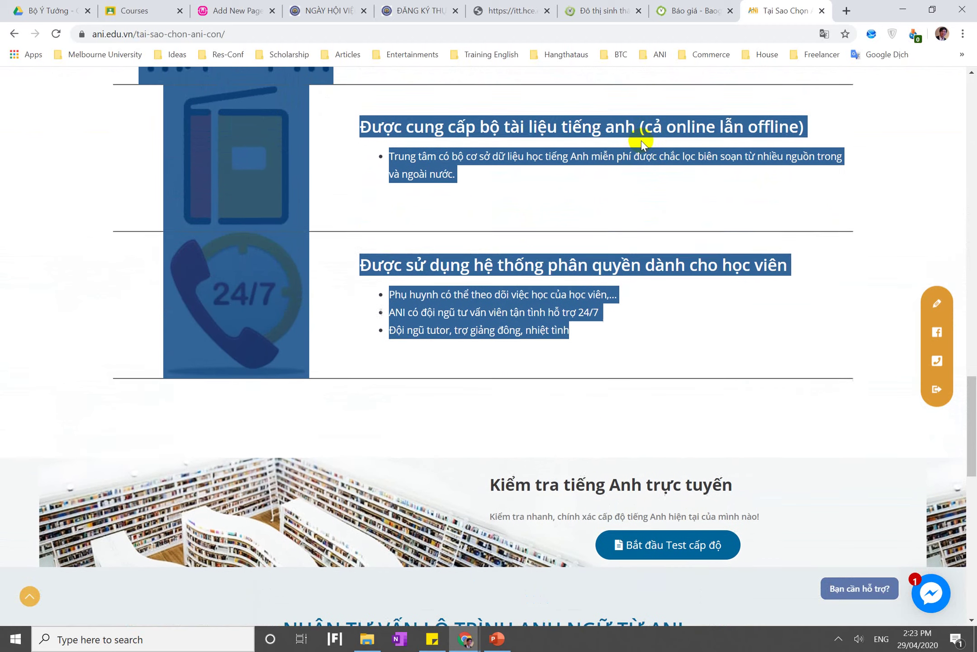
{"action": "scroll", "coordinate": [643, 140], "scroll_direction": "up", "scroll_amount": 2}
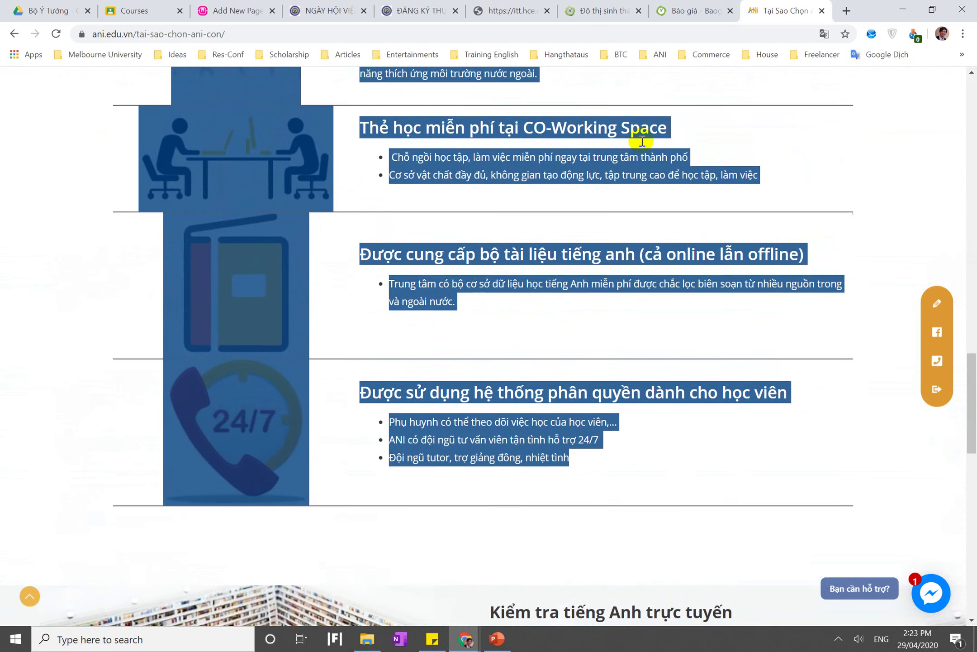
Paste the copied 10 LÝ DO article into the new page's body
{"action": "left_click", "coordinate": [225, 13]}
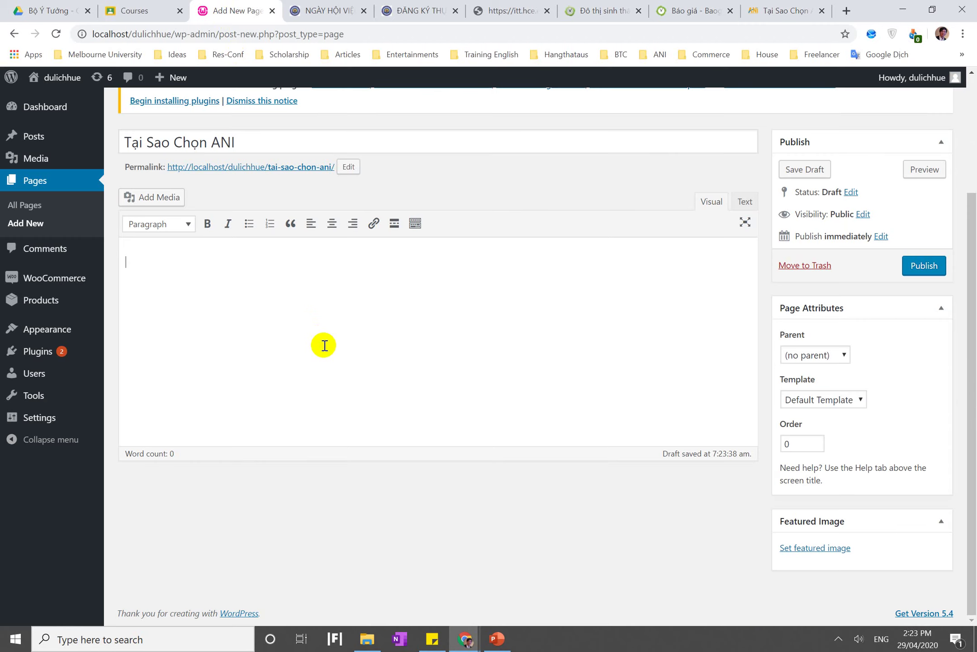
{"action": "key", "text": "ctrl+v"}
{"action": "scroll", "coordinate": [323, 345], "scroll_direction": "up", "scroll_amount": 15}
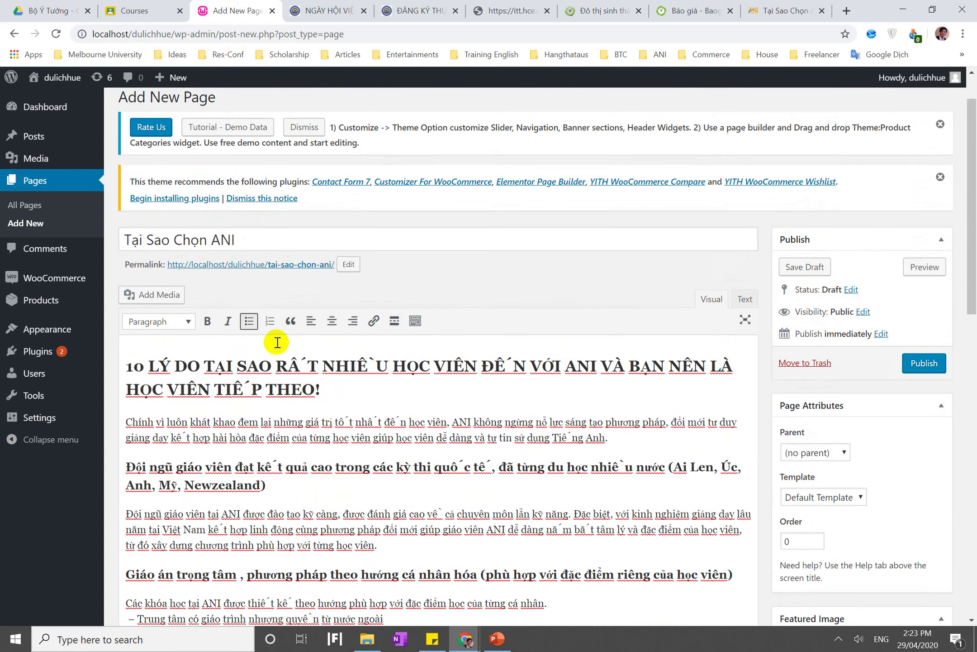
Save the teacher illustration from the ANI page as lydochonani2.jpg
{"action": "left_click", "coordinate": [754, 12]}
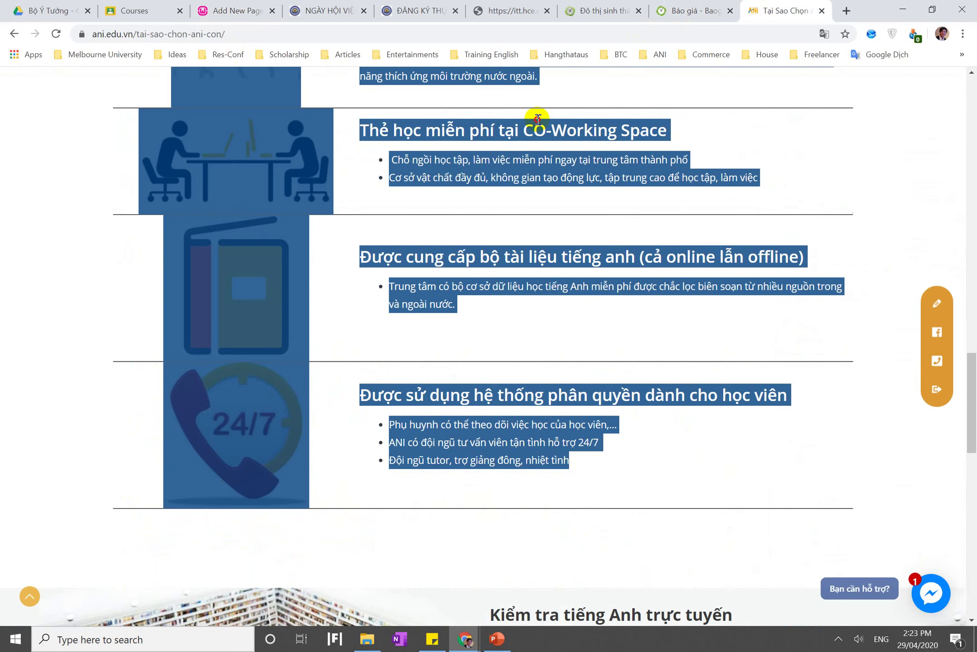
{"action": "left_click", "coordinate": [538, 118]}
{"action": "scroll", "coordinate": [538, 119], "scroll_direction": "up", "scroll_amount": 15}
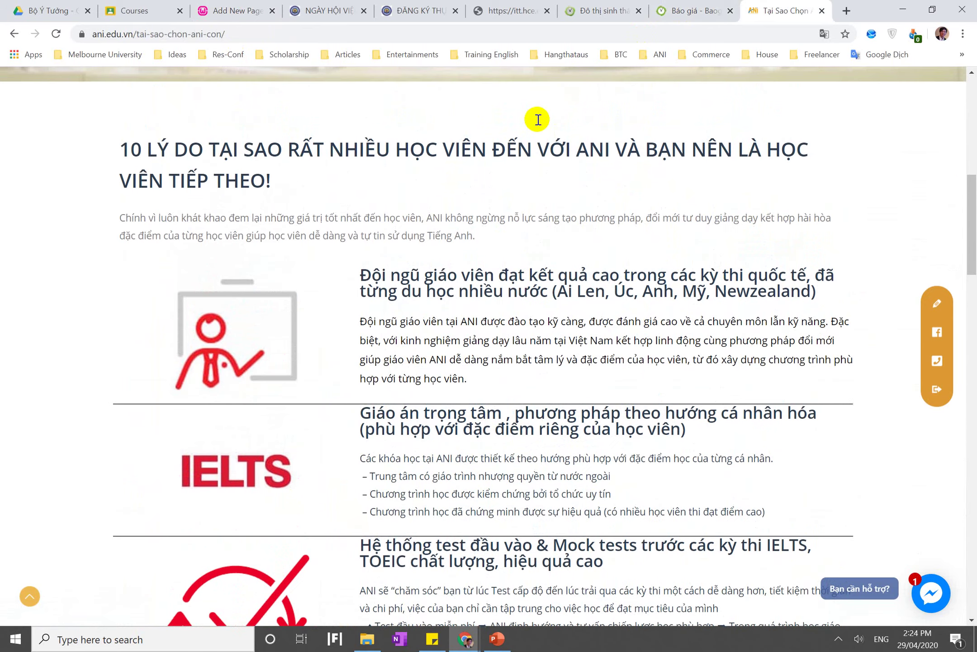
{"action": "right_click", "coordinate": [263, 317]}
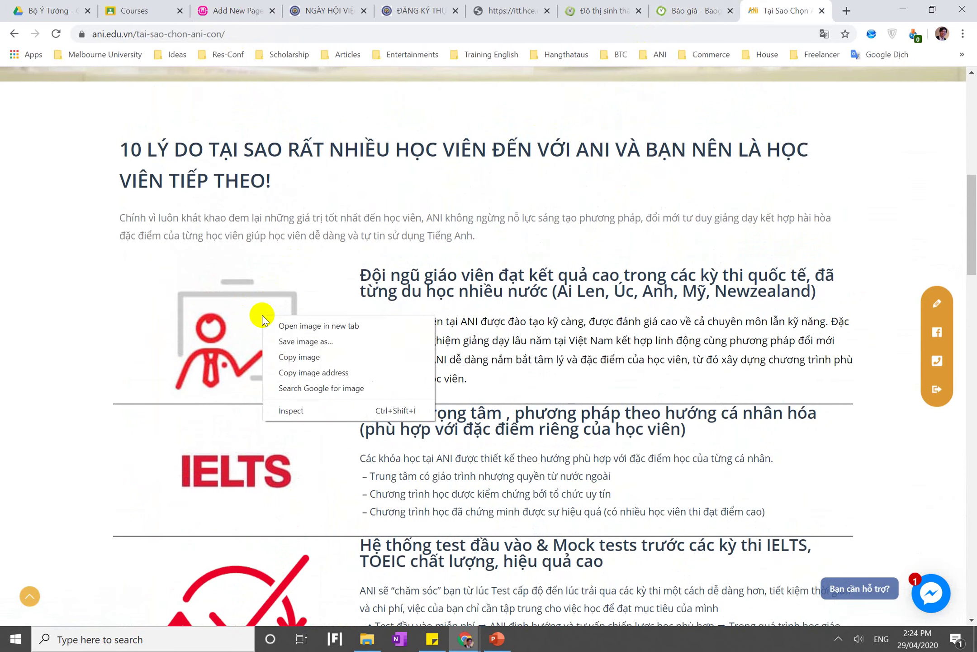
{"action": "left_click", "coordinate": [283, 341]}
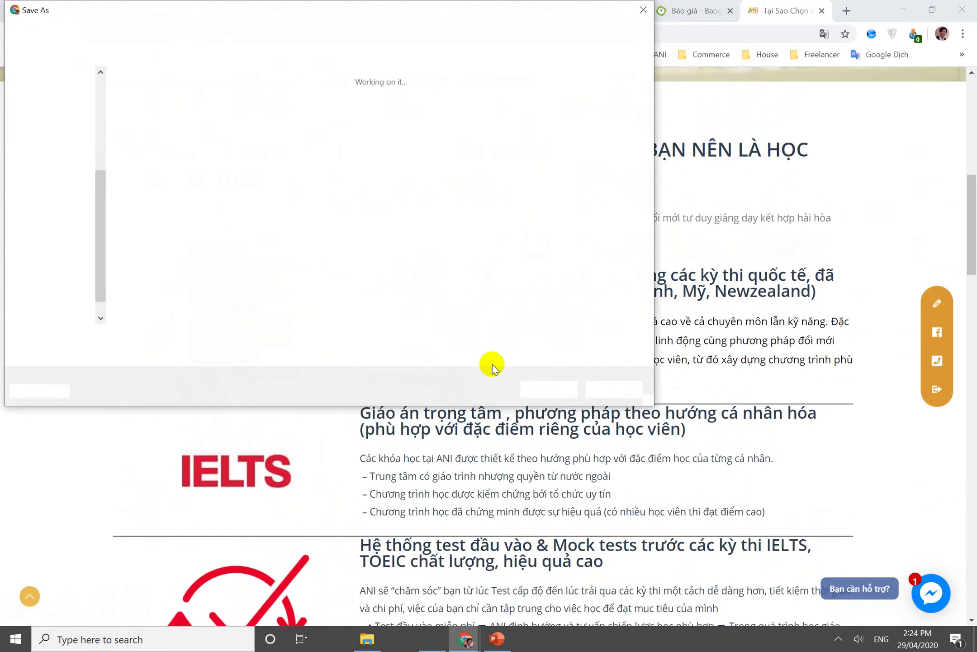
{"action": "left_click", "coordinate": [548, 391]}
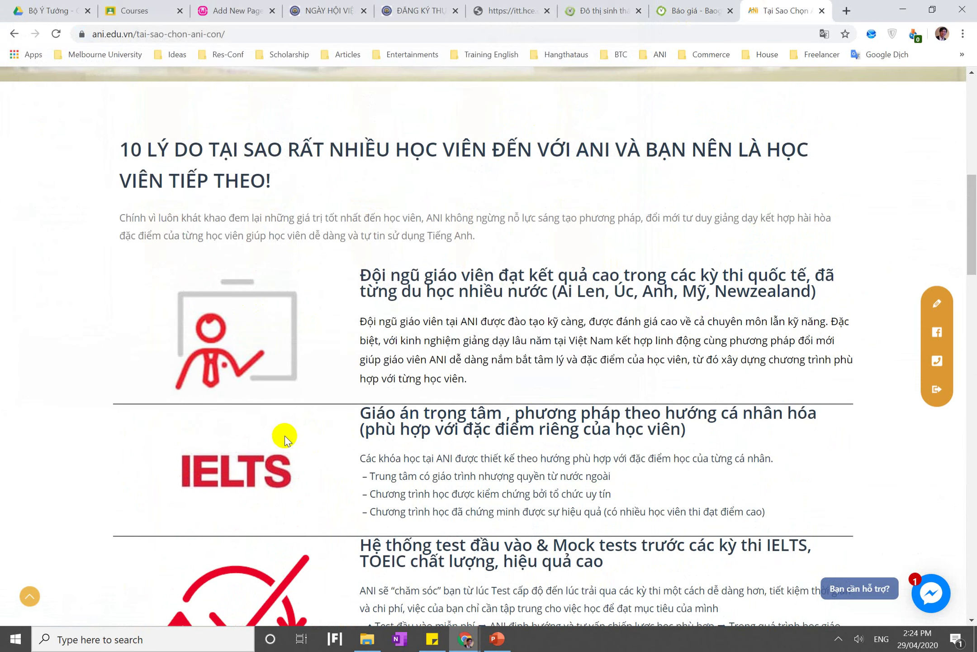
Save the IELTS image from the ANI page as lydochonani1.jpg
{"action": "right_click", "coordinate": [250, 445]}
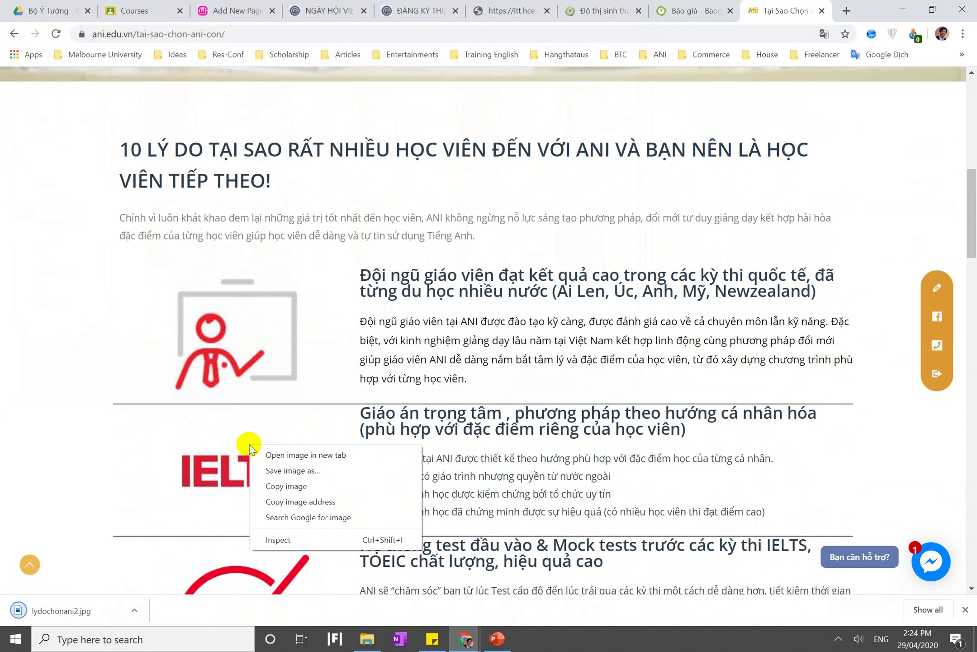
{"action": "left_click", "coordinate": [285, 471]}
{"action": "type", "text": "lydochonani1"}
{"action": "left_click", "coordinate": [541, 385]}
{"action": "scroll", "coordinate": [473, 430], "scroll_direction": "down", "scroll_amount": 5}
{"action": "scroll", "coordinate": [473, 430], "scroll_direction": "down", "scroll_amount": 15}
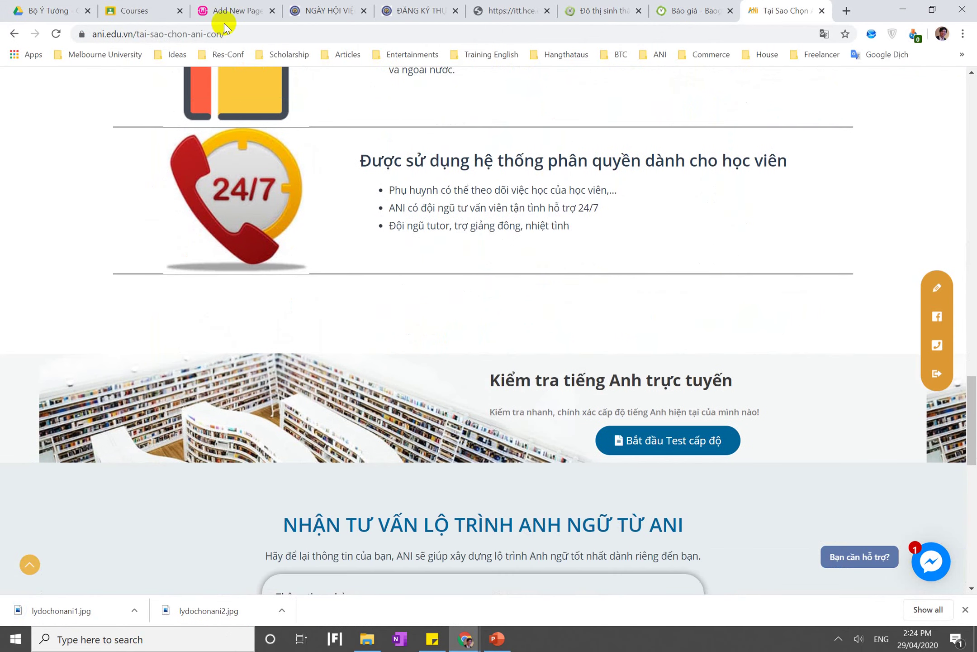
Upload lydochonani2.jpg from the Desktop via Add Media and insert it into the page
{"action": "left_click", "coordinate": [254, 10]}
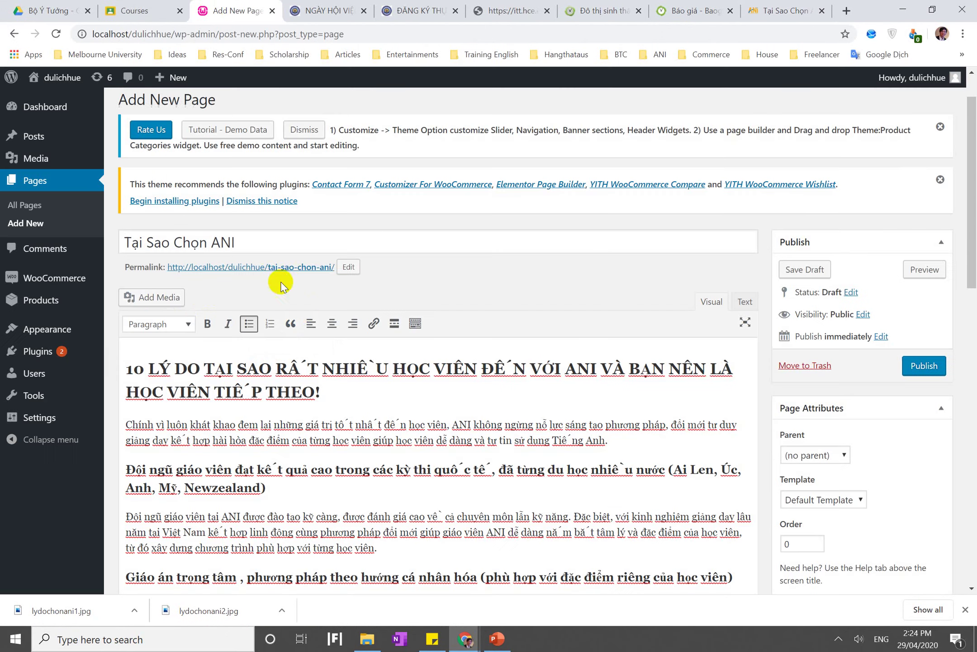
{"action": "left_click", "coordinate": [148, 296]}
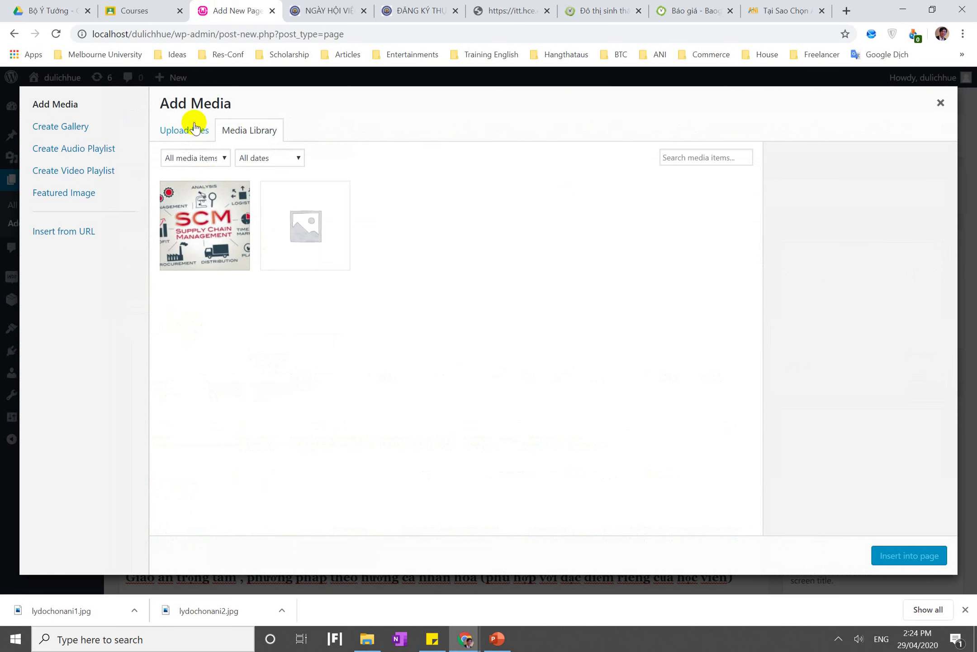
{"action": "left_click", "coordinate": [194, 128]}
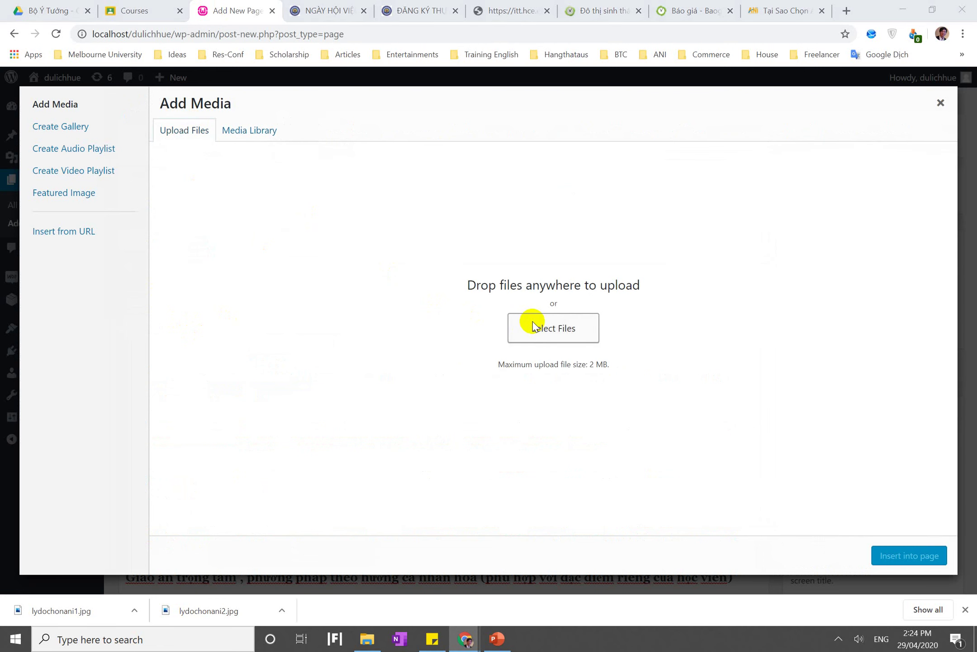
{"action": "left_click", "coordinate": [532, 326]}
{"action": "scroll", "coordinate": [54, 104], "scroll_direction": "up", "scroll_amount": 4}
{"action": "left_click", "coordinate": [50, 107]}
{"action": "scroll", "coordinate": [209, 131], "scroll_direction": "down", "scroll_amount": 3}
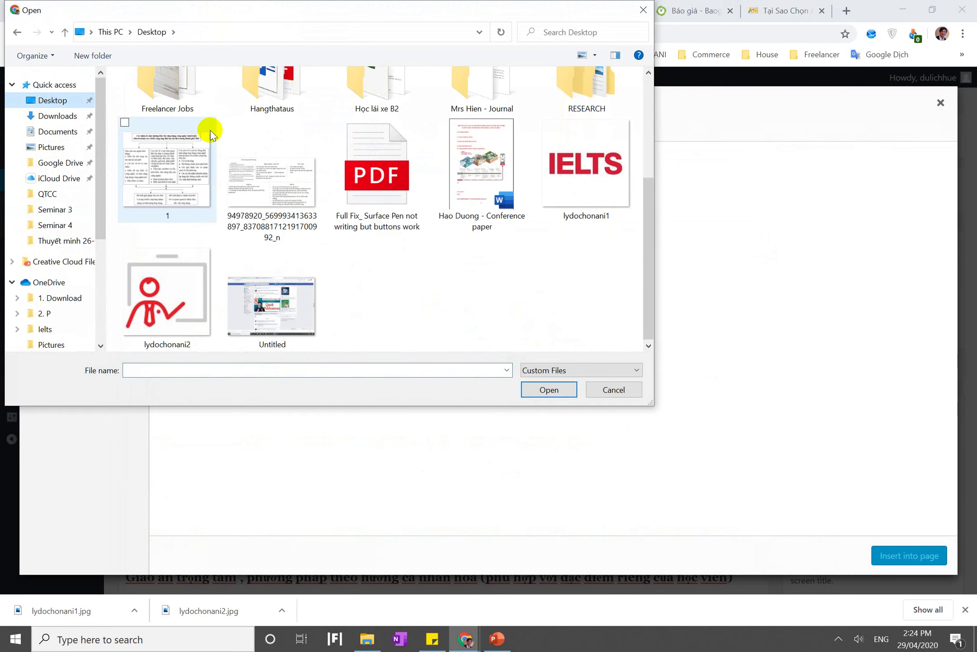
{"action": "left_click", "coordinate": [181, 276]}
{"action": "double_click", "coordinate": [181, 277]}
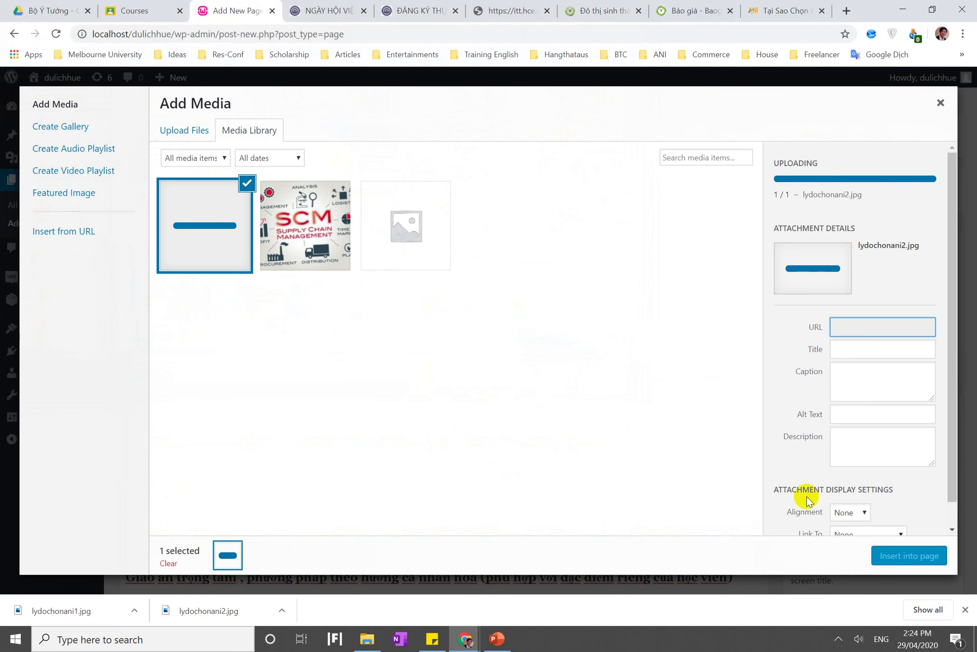
{"action": "left_click", "coordinate": [904, 557]}
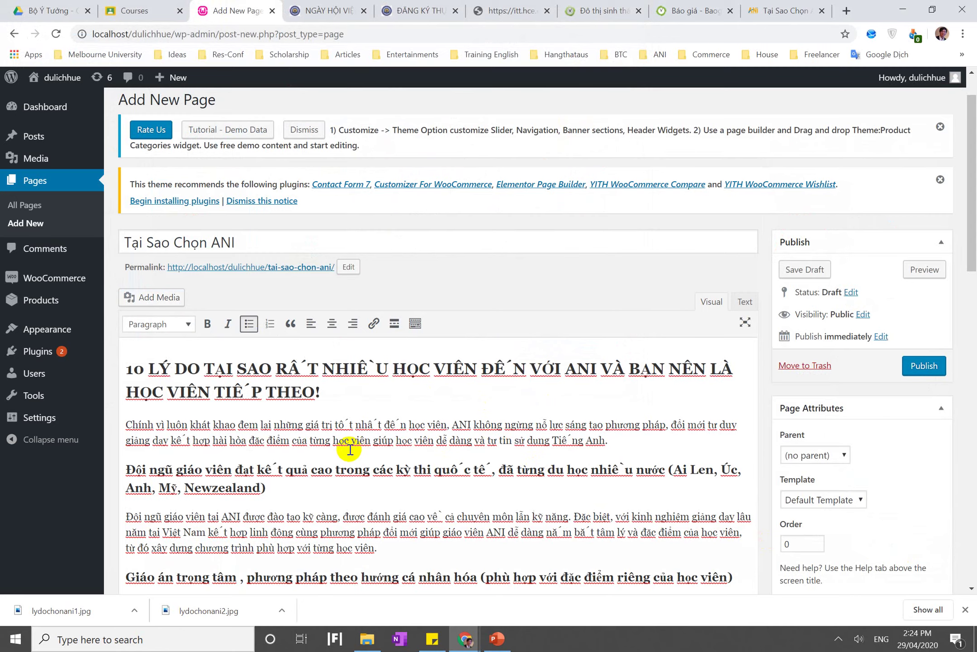
Drag the teacher image up to the top of the content, above the heading
{"action": "scroll", "coordinate": [349, 449], "scroll_direction": "down", "scroll_amount": 15}
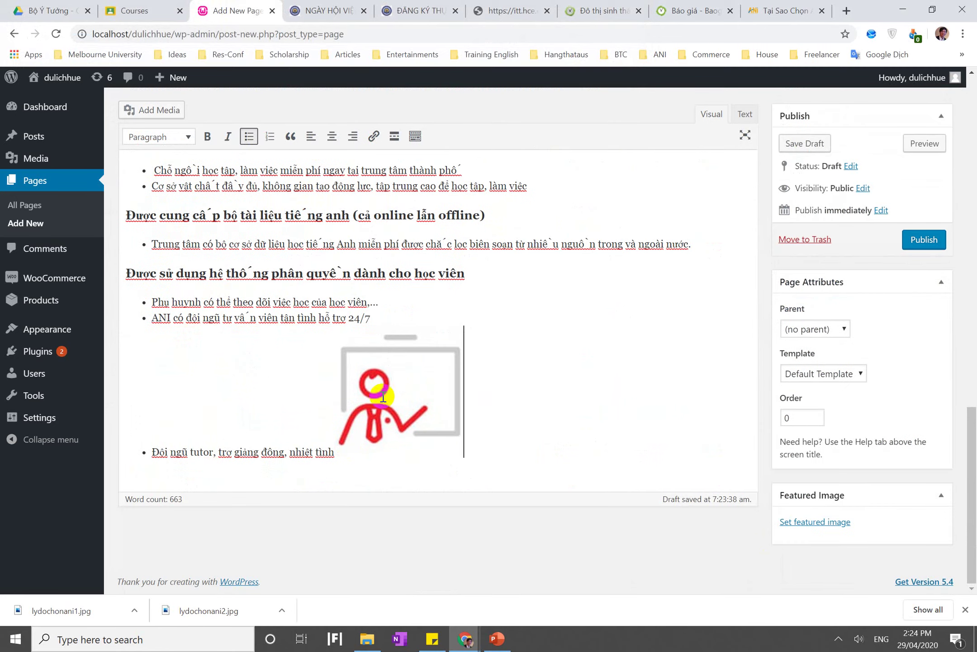
{"action": "left_click", "coordinate": [389, 388]}
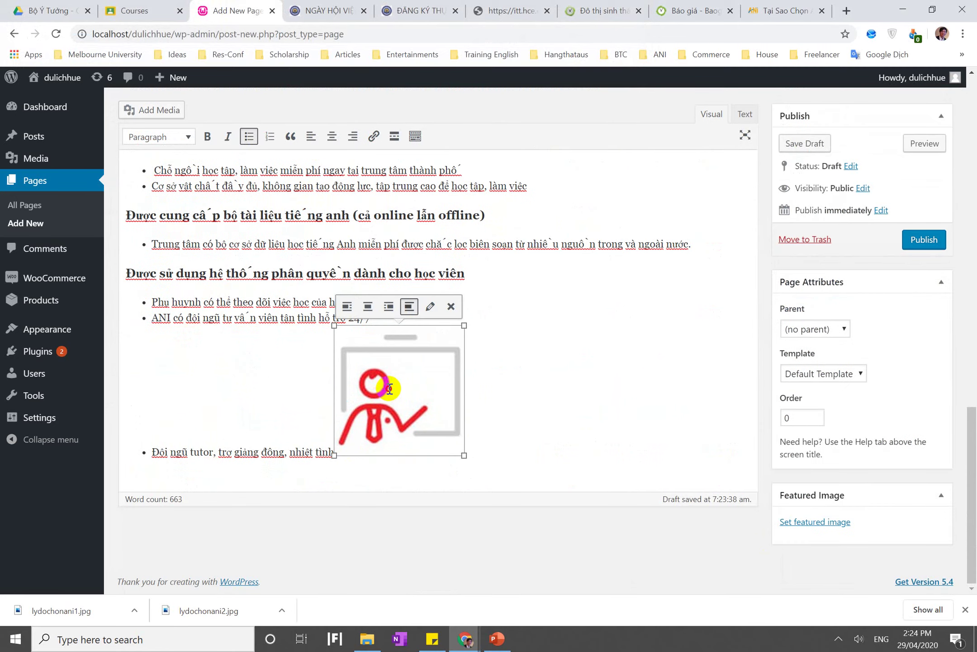
{"action": "left_click_drag", "start_coordinate": [375, 220], "coordinate": [361, 162]}
{"action": "scroll", "coordinate": [360, 163], "scroll_direction": "up", "scroll_amount": 3}
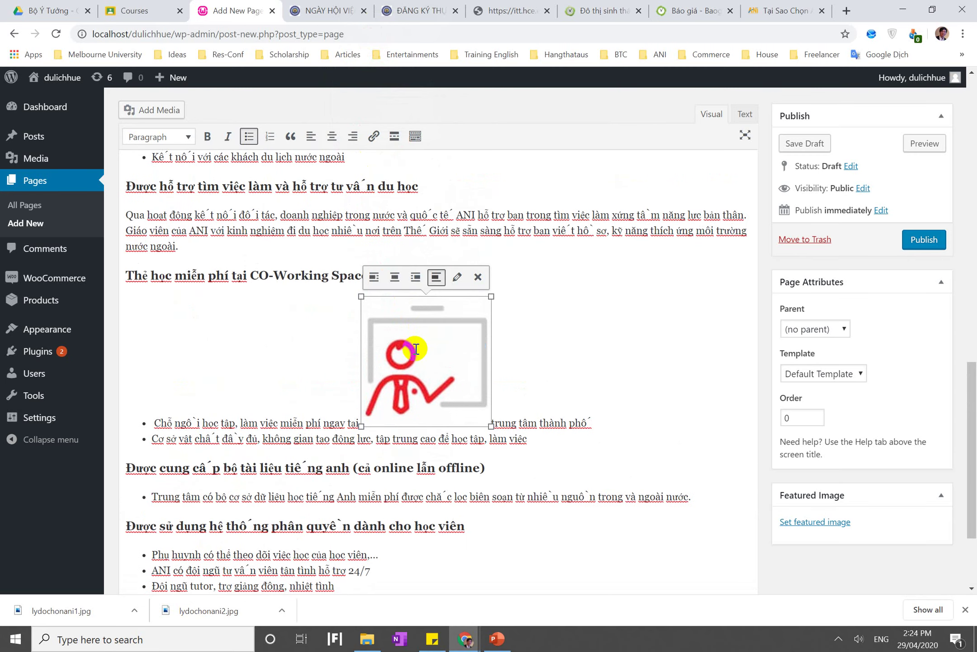
{"action": "left_click_drag", "start_coordinate": [416, 349], "coordinate": [284, 171]}
{"action": "scroll", "coordinate": [284, 170], "scroll_direction": "up", "scroll_amount": 7}
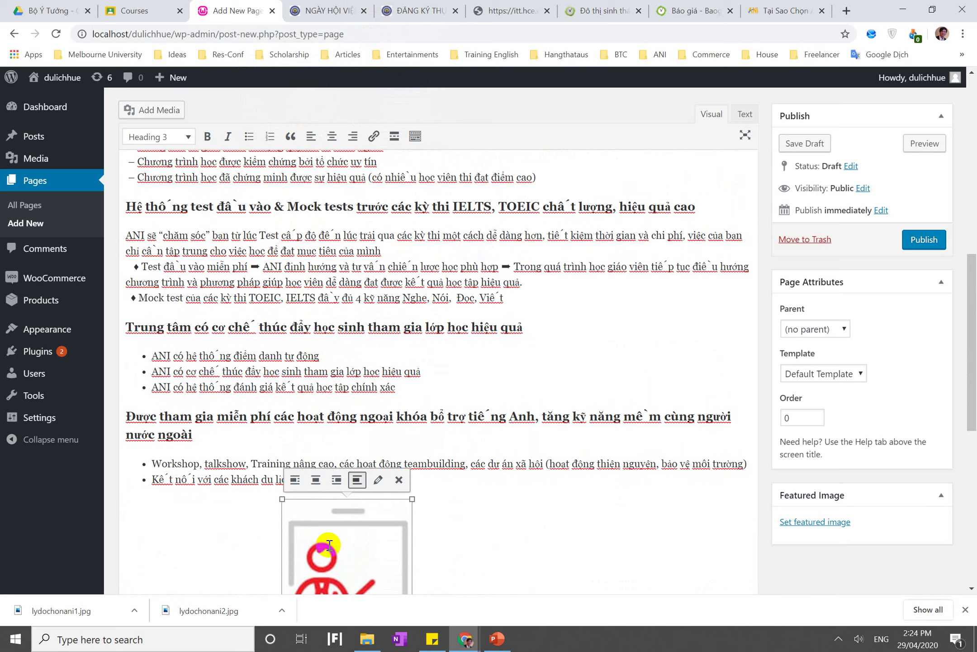
{"action": "left_click_drag", "start_coordinate": [278, 305], "coordinate": [273, 163]}
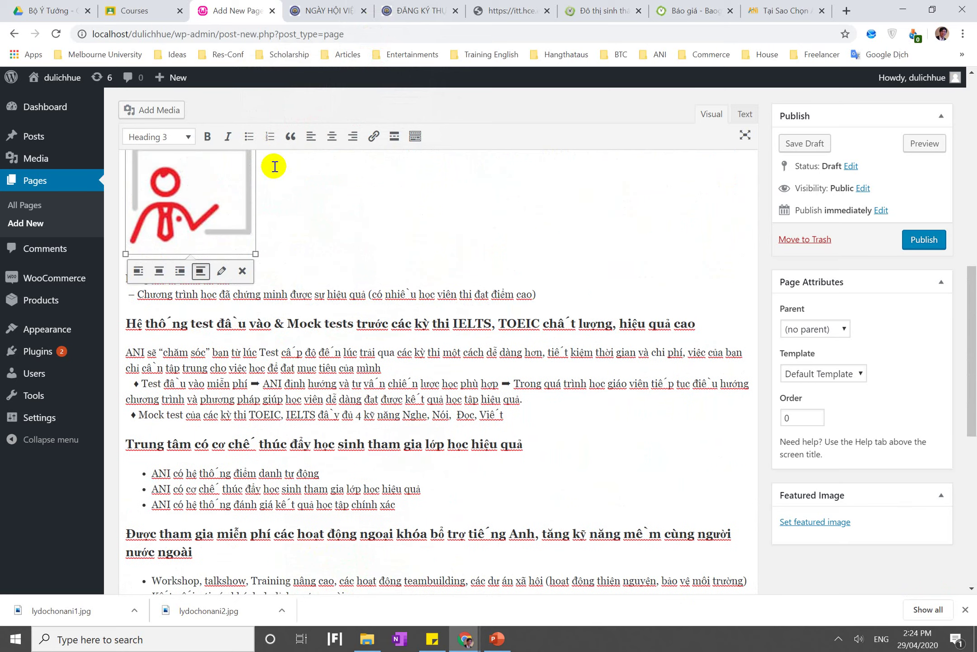
{"action": "scroll", "coordinate": [271, 164], "scroll_direction": "up", "scroll_amount": 6}
{"action": "left_click", "coordinate": [175, 485]}
{"action": "left_click_drag", "start_coordinate": [170, 511], "coordinate": [146, 174]}
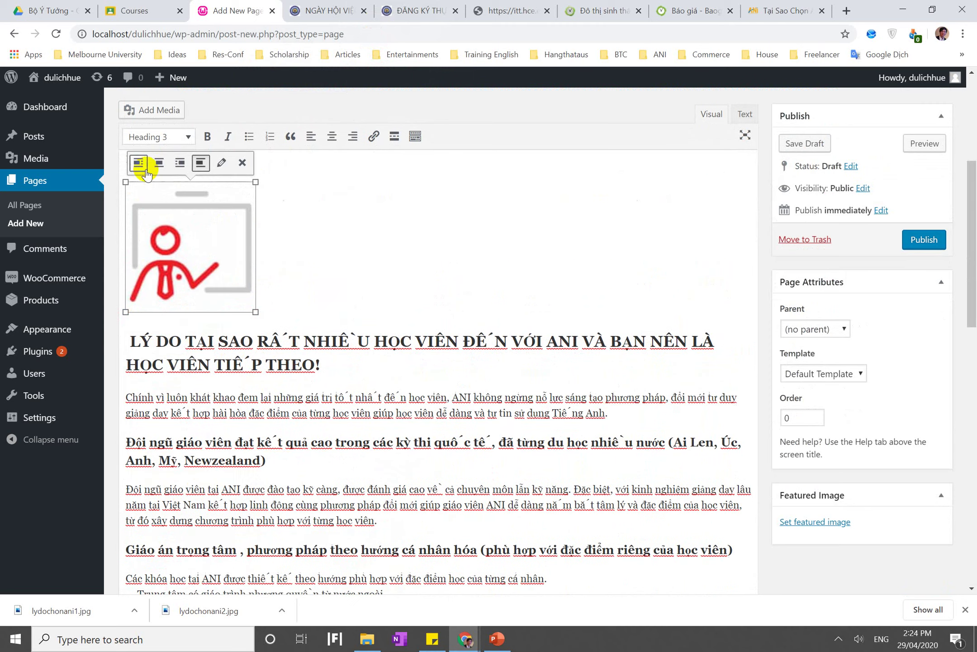
{"action": "left_click", "coordinate": [331, 255]}
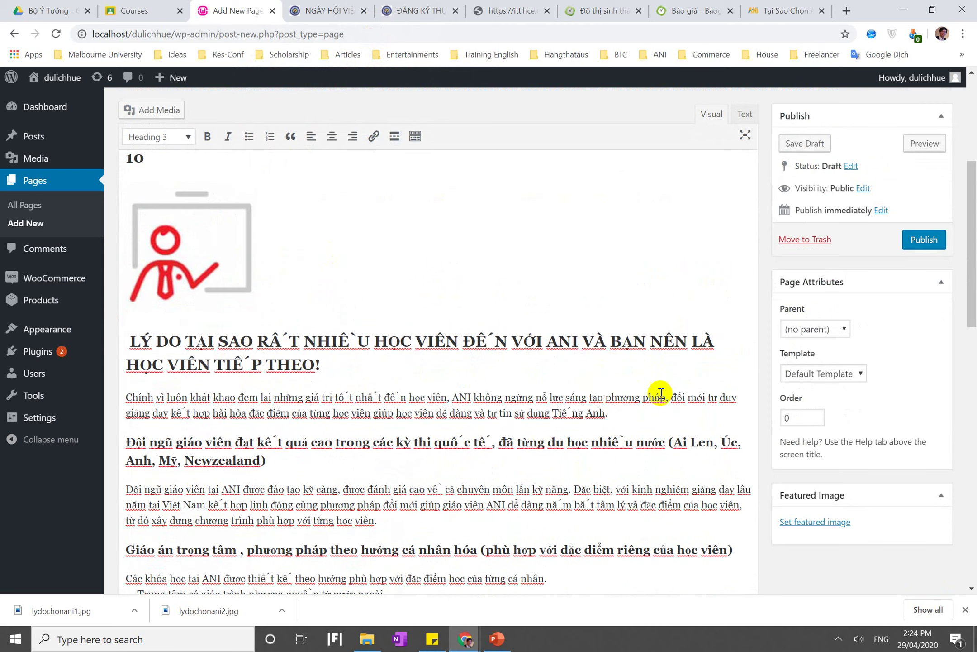
Delete the stray '10' line and retype 10 at the start of the heading
{"action": "left_click", "coordinate": [184, 264]}
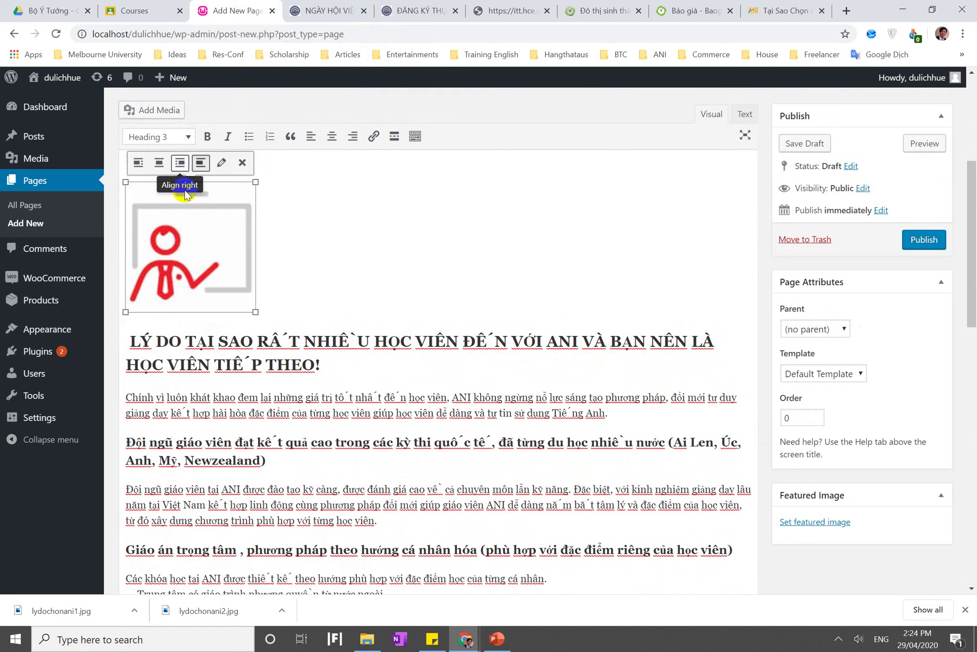
{"action": "left_click_drag", "start_coordinate": [179, 237], "coordinate": [276, 198]}
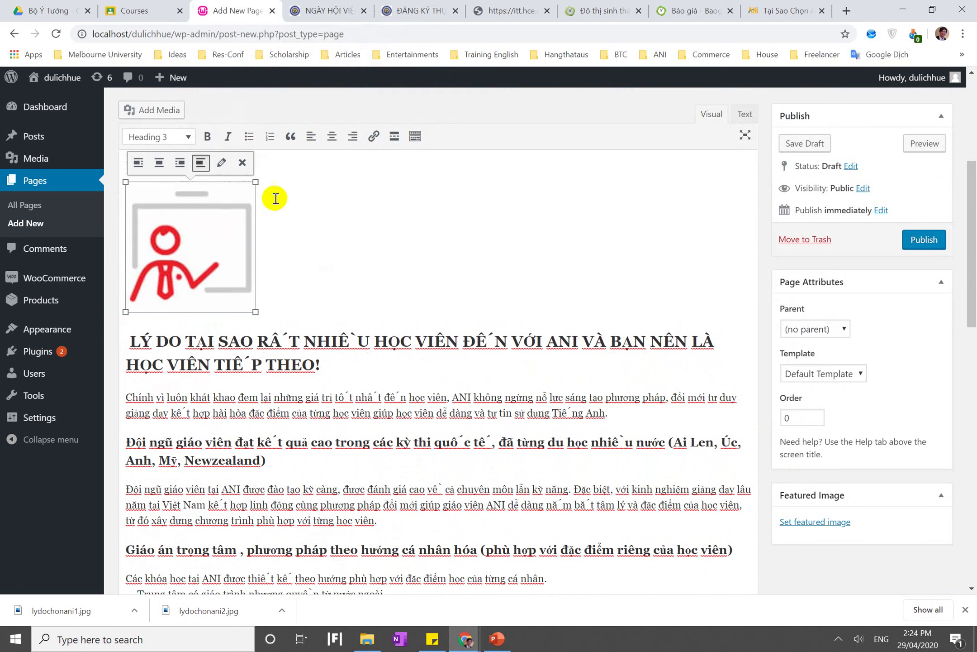
{"action": "left_click", "coordinate": [283, 263]}
{"action": "key", "text": "Up"}
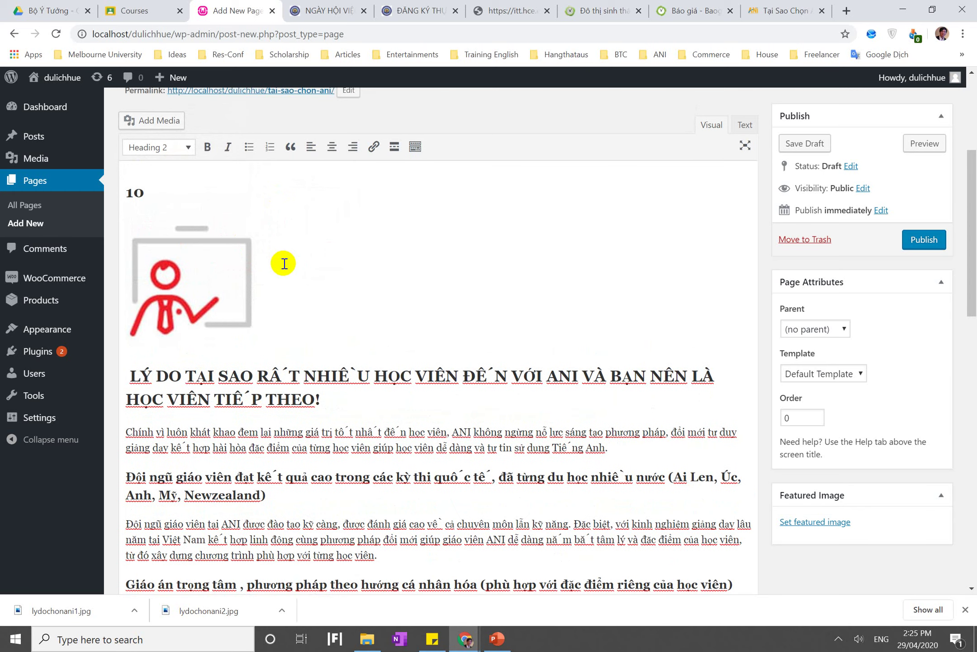
{"action": "key", "text": "BackSpace"}
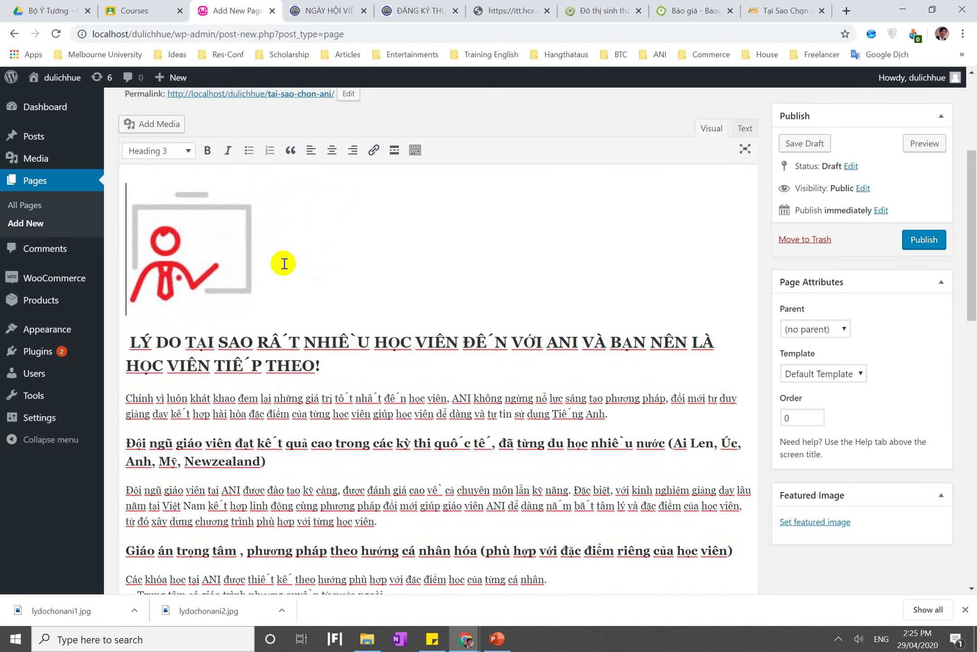
{"action": "type", "text": "10"}
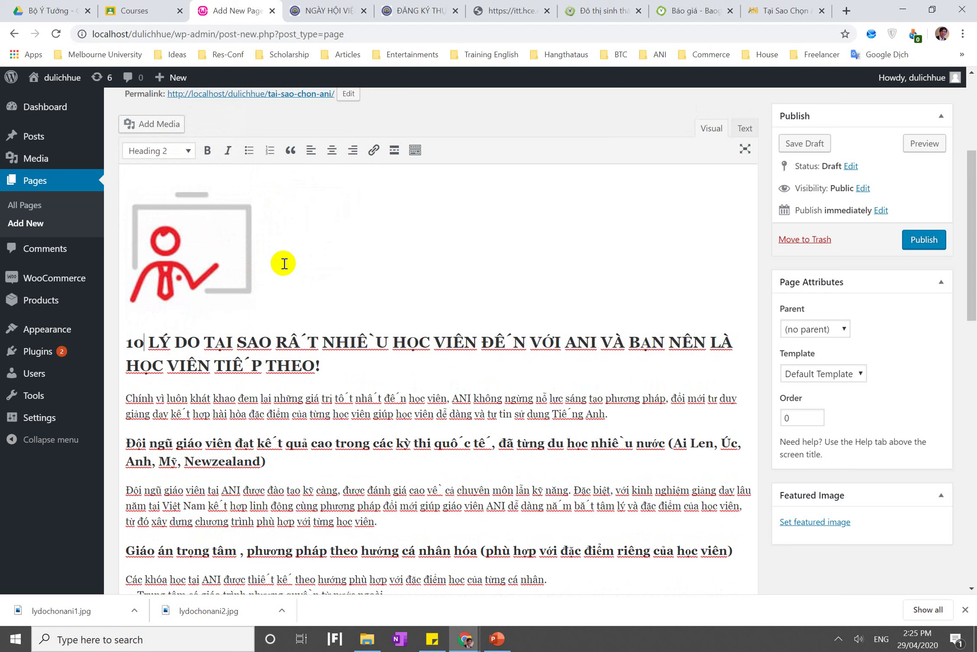
{"action": "left_click", "coordinate": [193, 240]}
{"action": "left_click", "coordinate": [536, 410]}
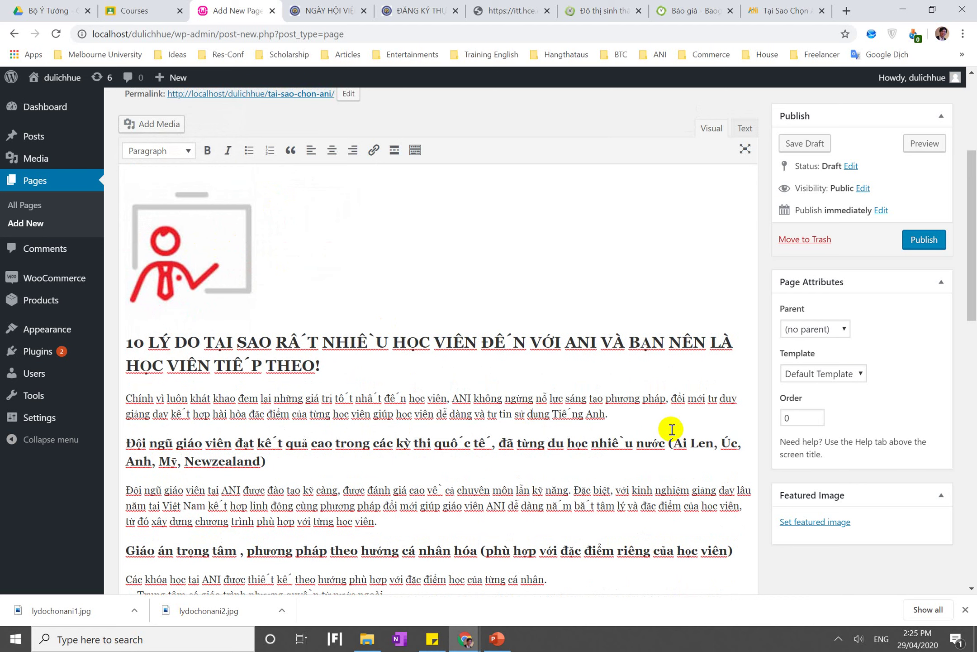
{"action": "left_click", "coordinate": [811, 520]}
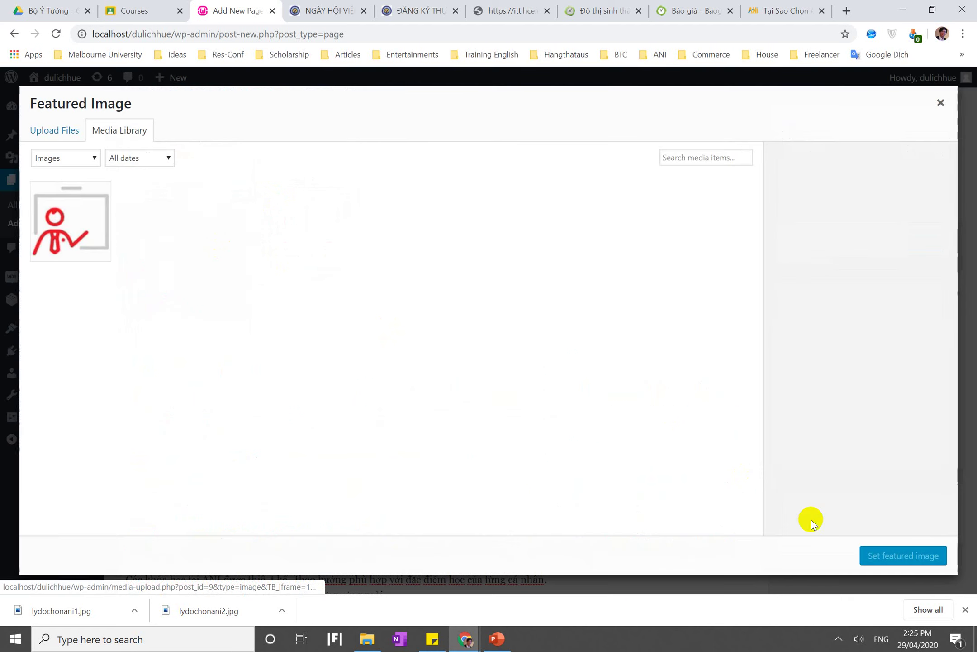
{"action": "left_click", "coordinate": [61, 130]}
{"action": "left_click", "coordinate": [467, 334]}
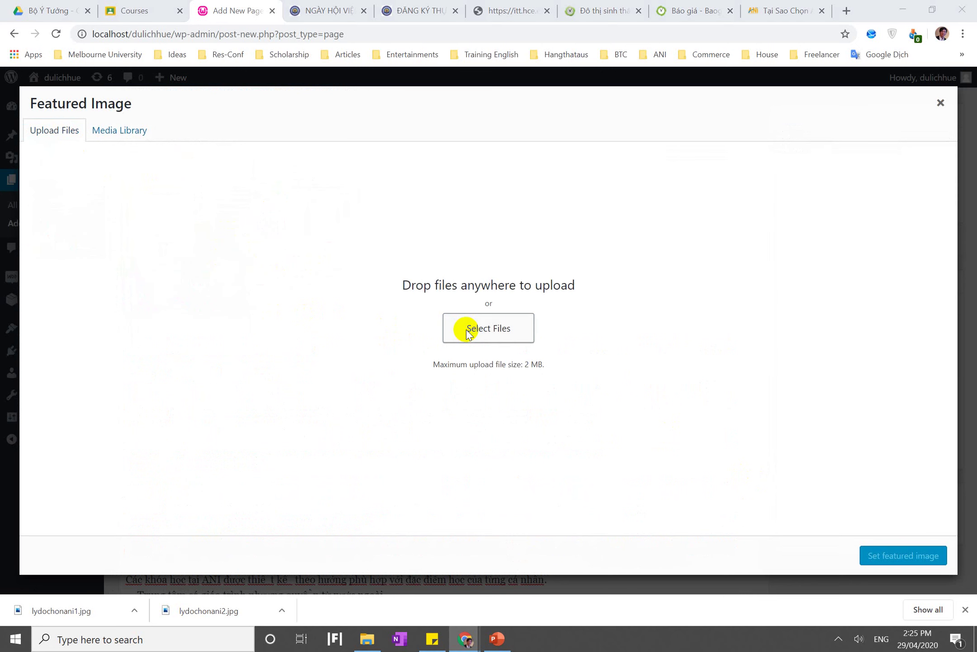
{"action": "scroll", "coordinate": [308, 210], "scroll_direction": "down", "scroll_amount": 5}
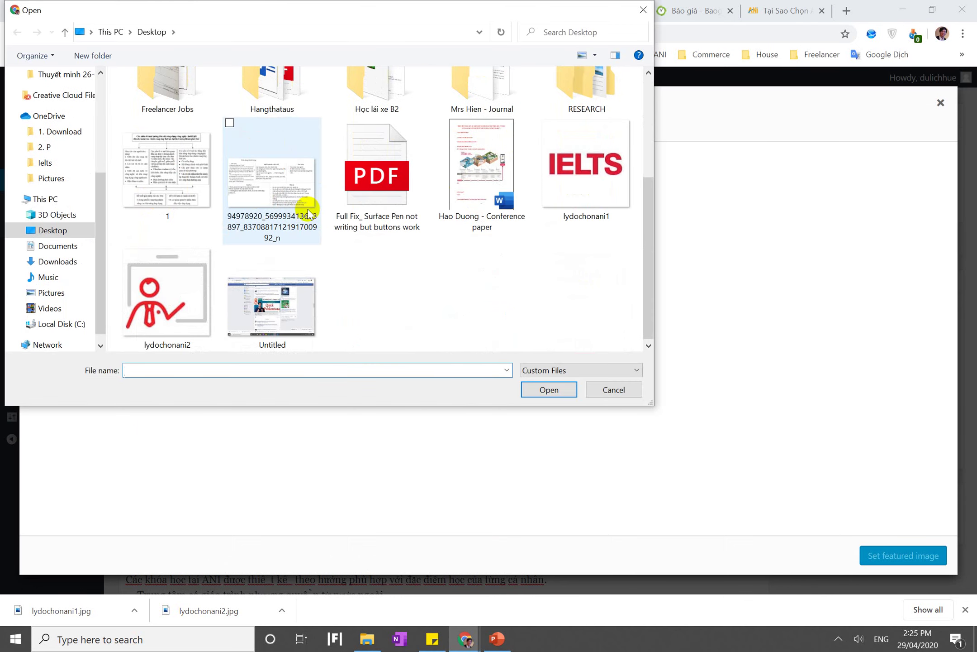
{"action": "double_click", "coordinate": [551, 199]}
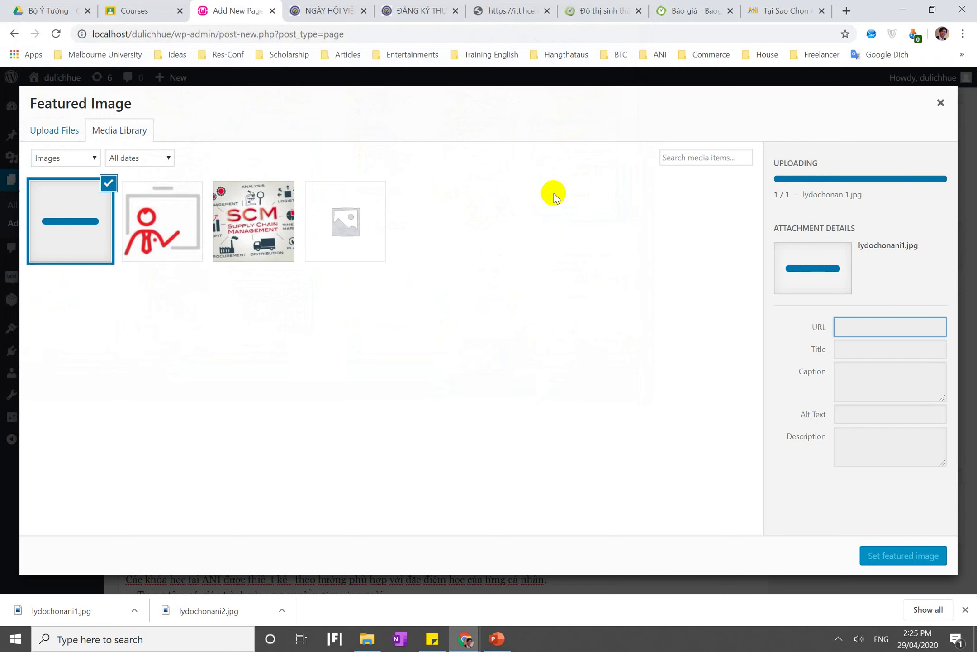
{"action": "left_click", "coordinate": [896, 553]}
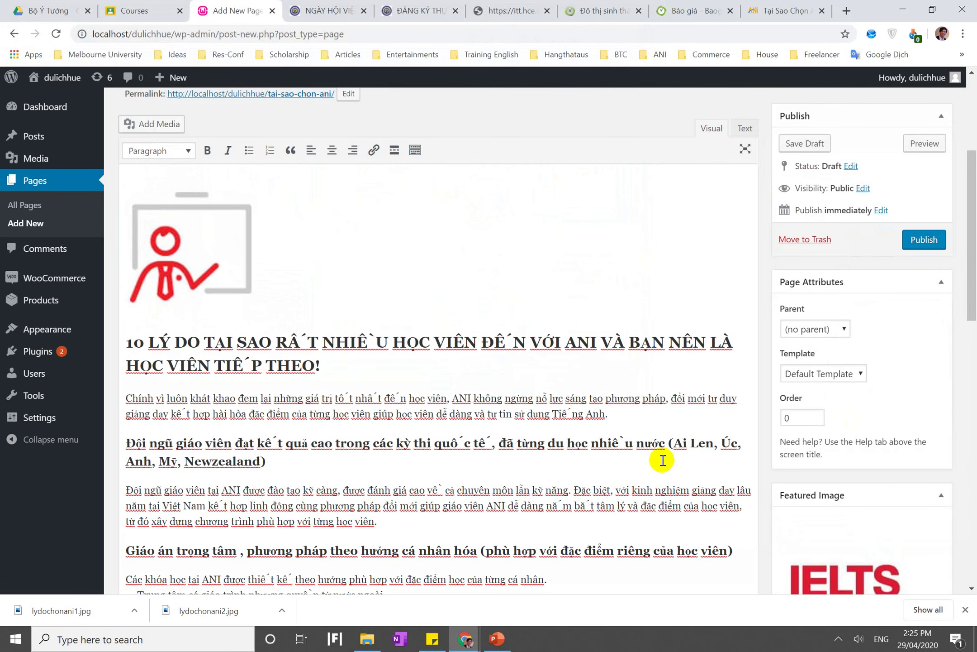
{"action": "scroll", "coordinate": [768, 343], "scroll_direction": "up", "scroll_amount": 3}
{"action": "scroll", "coordinate": [768, 343], "scroll_direction": "down", "scroll_amount": 2}
{"action": "scroll", "coordinate": [775, 450], "scroll_direction": "down", "scroll_amount": 4}
{"action": "scroll", "coordinate": [774, 452], "scroll_direction": "up", "scroll_amount": 7}
{"action": "scroll", "coordinate": [774, 454], "scroll_direction": "down", "scroll_amount": 2}
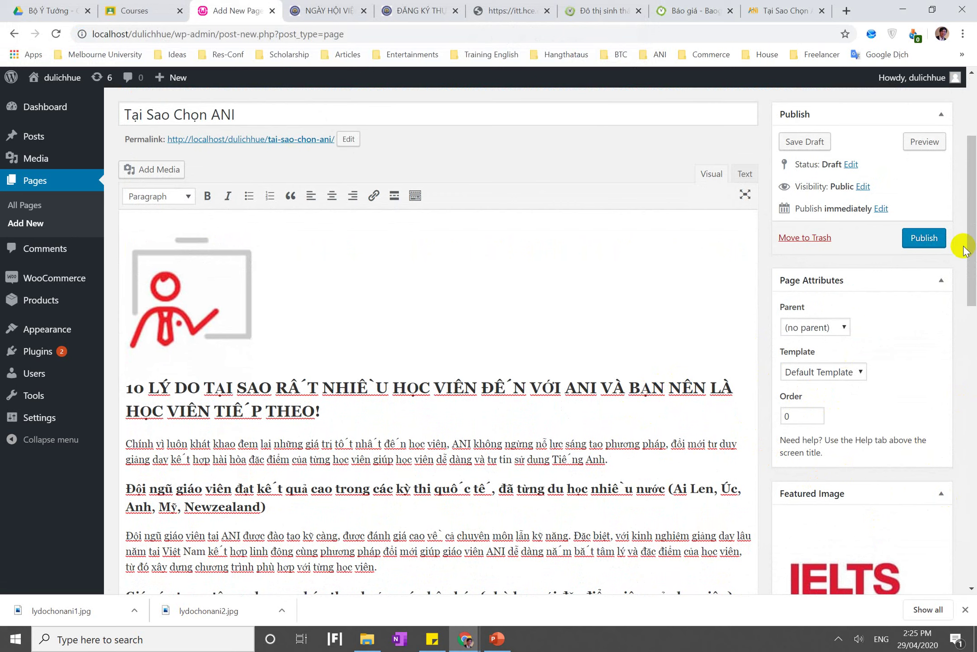
Publish the Tại Sao Chọn ANI page and view it through its permalink
{"action": "left_click", "coordinate": [945, 241]}
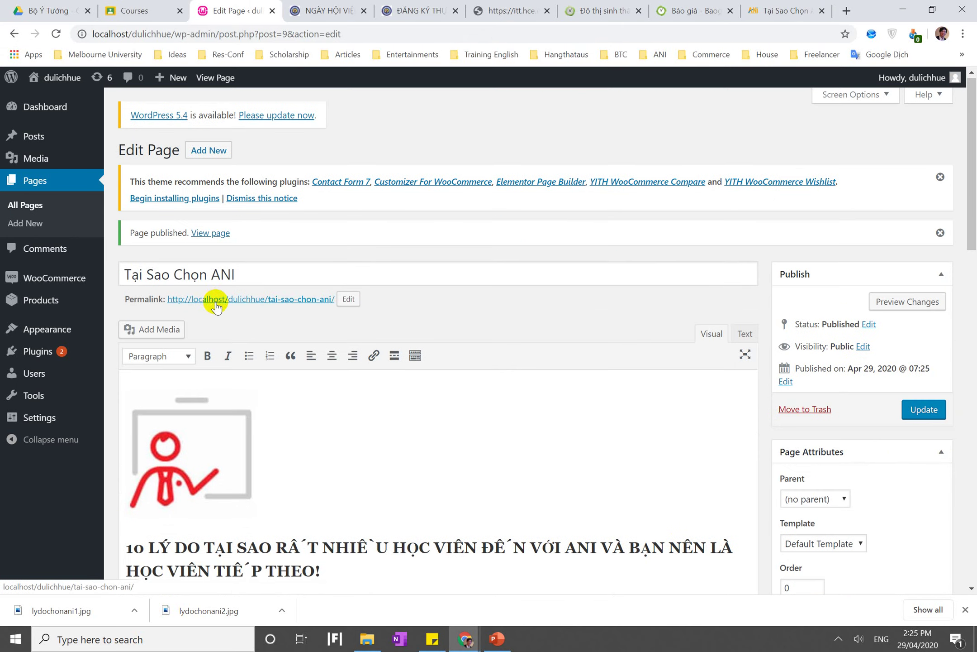
{"action": "left_click", "coordinate": [216, 299]}
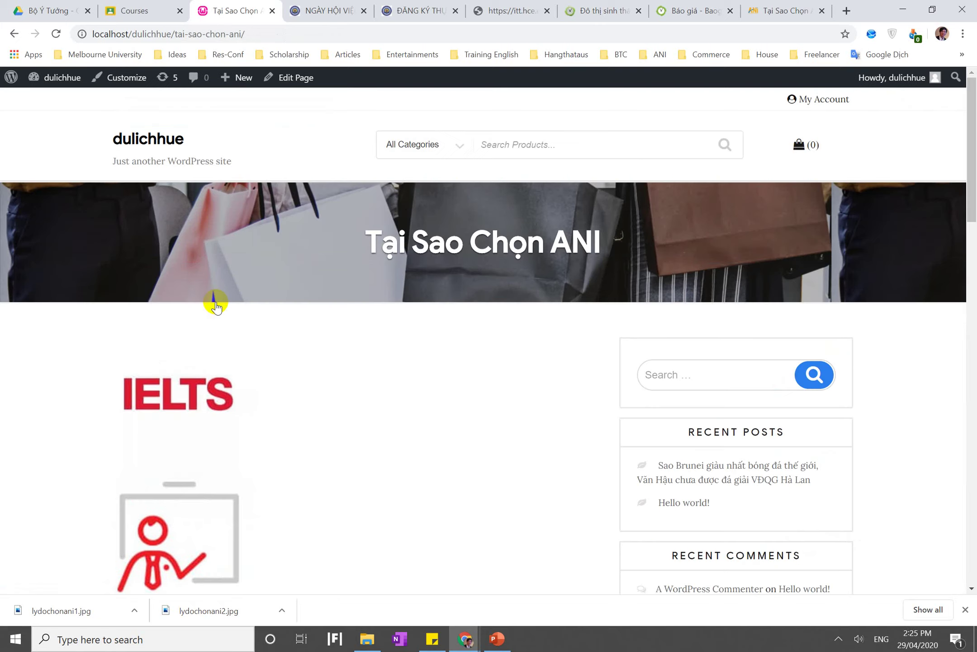
{"action": "scroll", "coordinate": [217, 304], "scroll_direction": "down", "scroll_amount": 15}
{"action": "scroll", "coordinate": [216, 304], "scroll_direction": "up", "scroll_amount": 15}
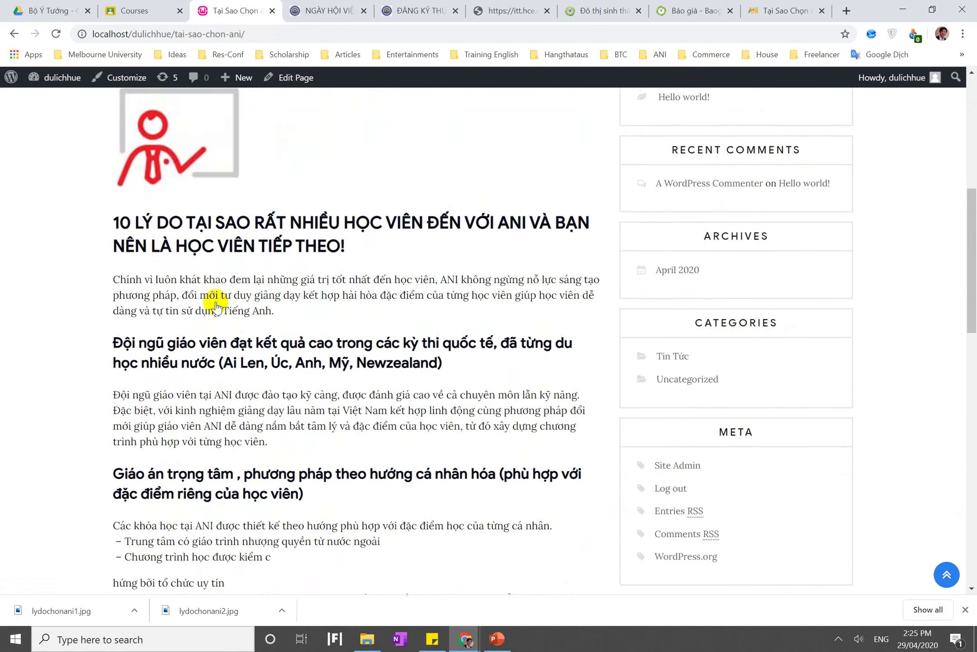
Browse the dulichhue home page, checking the Sao Brunei post above 'Hello world!'
{"action": "left_click", "coordinate": [156, 146]}
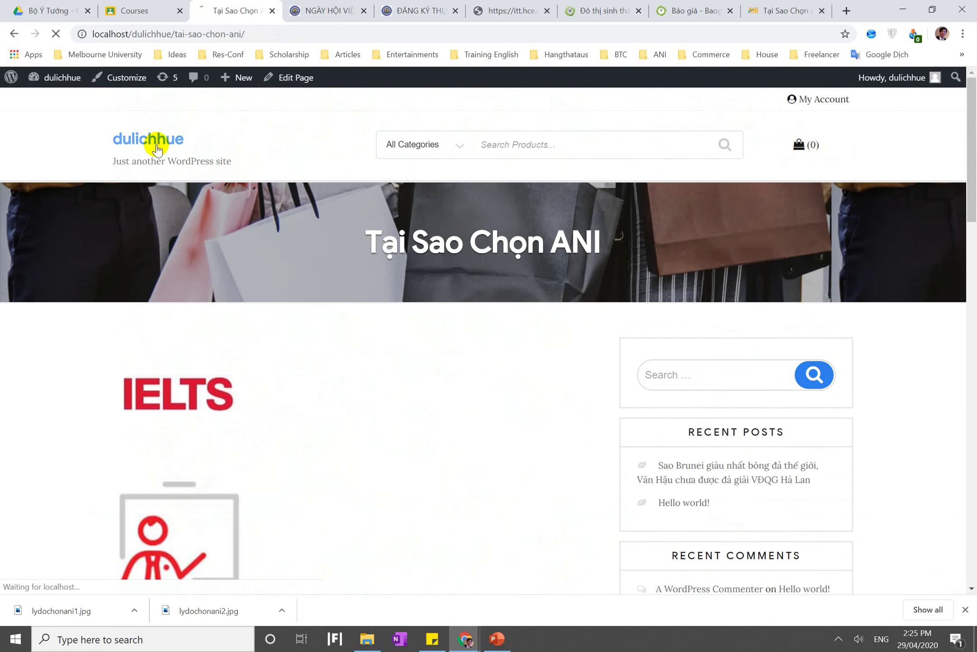
{"action": "scroll", "coordinate": [204, 418], "scroll_direction": "down", "scroll_amount": 15}
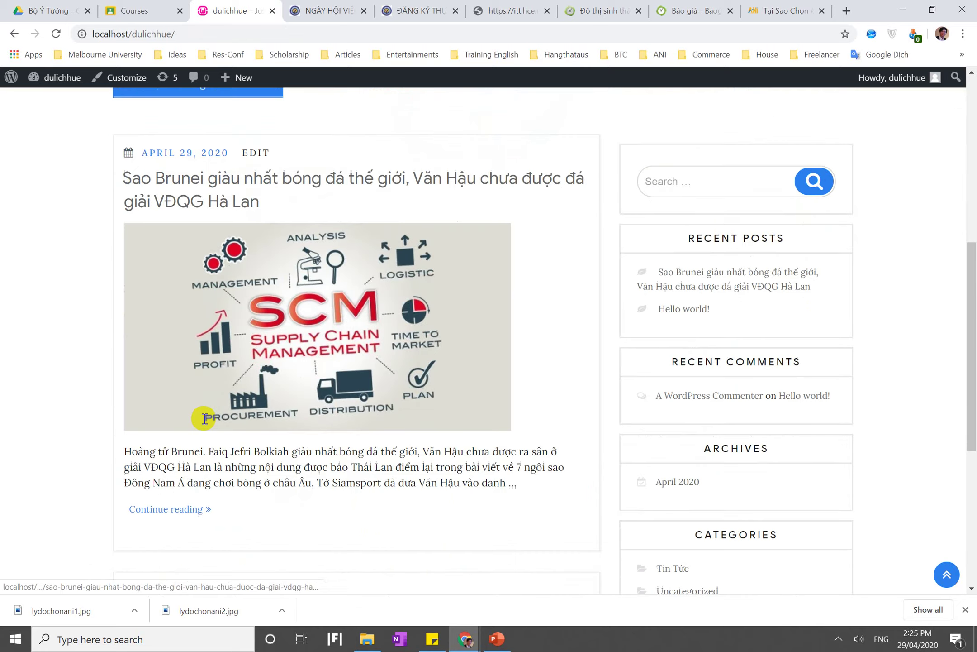
{"action": "scroll", "coordinate": [202, 417], "scroll_direction": "up", "scroll_amount": 5}
{"action": "scroll", "coordinate": [204, 420], "scroll_direction": "up", "scroll_amount": 3}
{"action": "scroll", "coordinate": [204, 420], "scroll_direction": "down", "scroll_amount": 7}
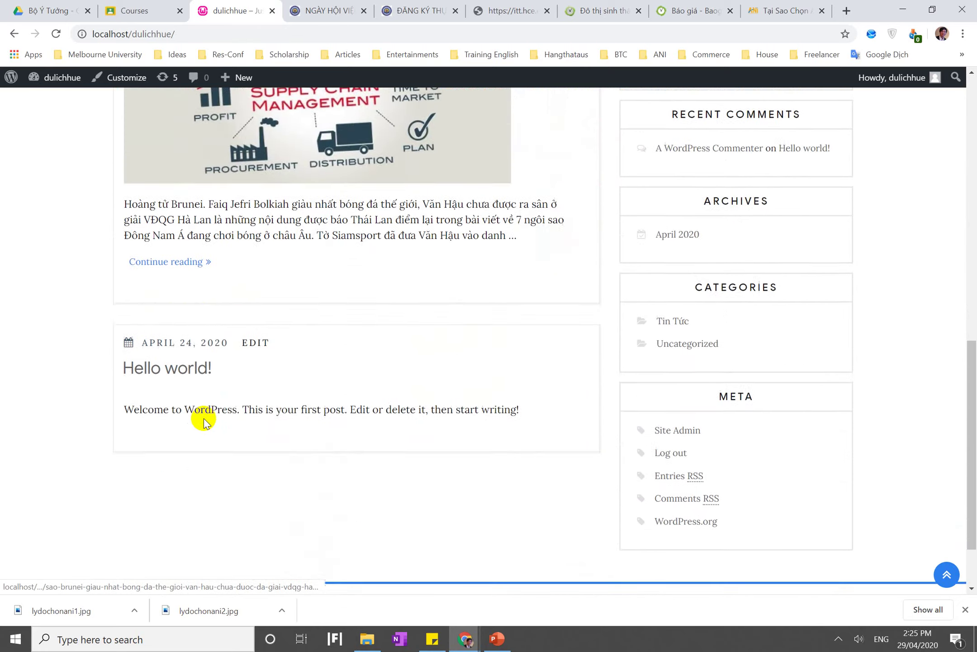
{"action": "scroll", "coordinate": [204, 420], "scroll_direction": "up", "scroll_amount": 10}
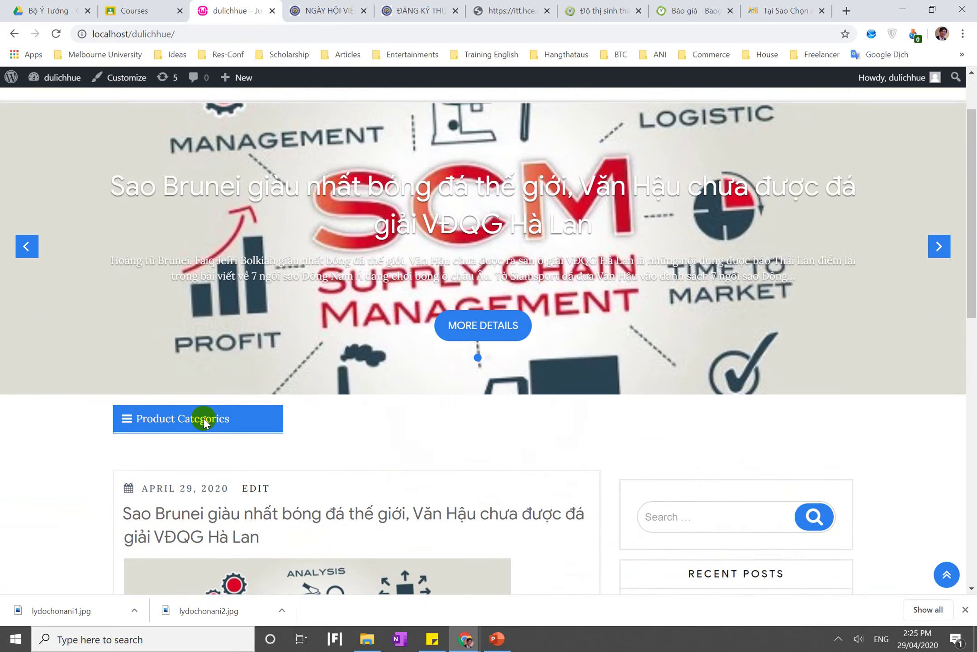
{"action": "scroll", "coordinate": [204, 421], "scroll_direction": "down", "scroll_amount": 2}
{"action": "scroll", "coordinate": [203, 421], "scroll_direction": "up", "scroll_amount": 3}
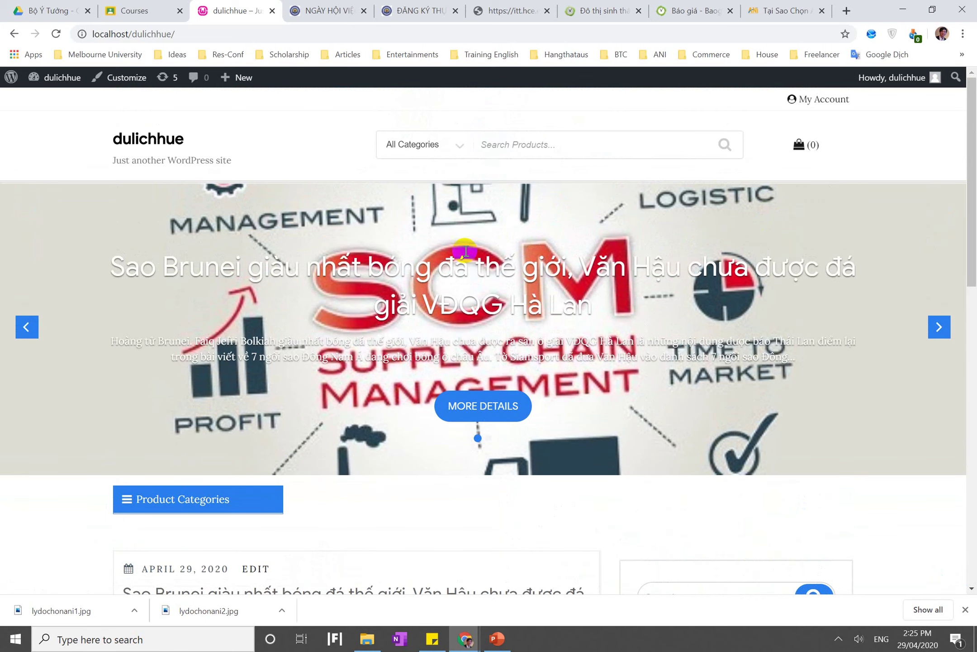
{"action": "scroll", "coordinate": [332, 181], "scroll_direction": "down", "scroll_amount": 8}
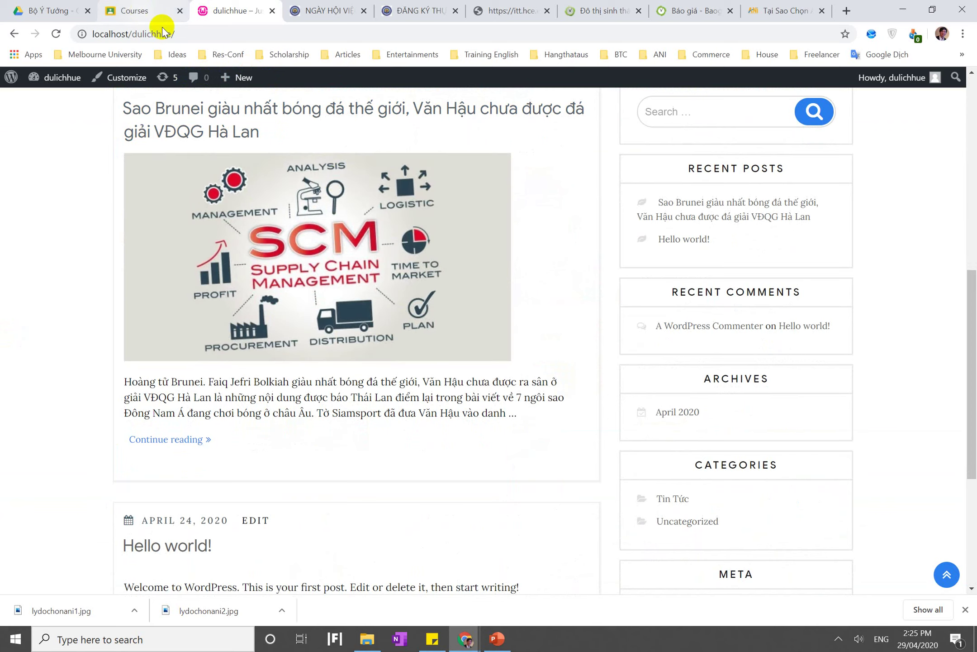
{"action": "left_click", "coordinate": [498, 639]}
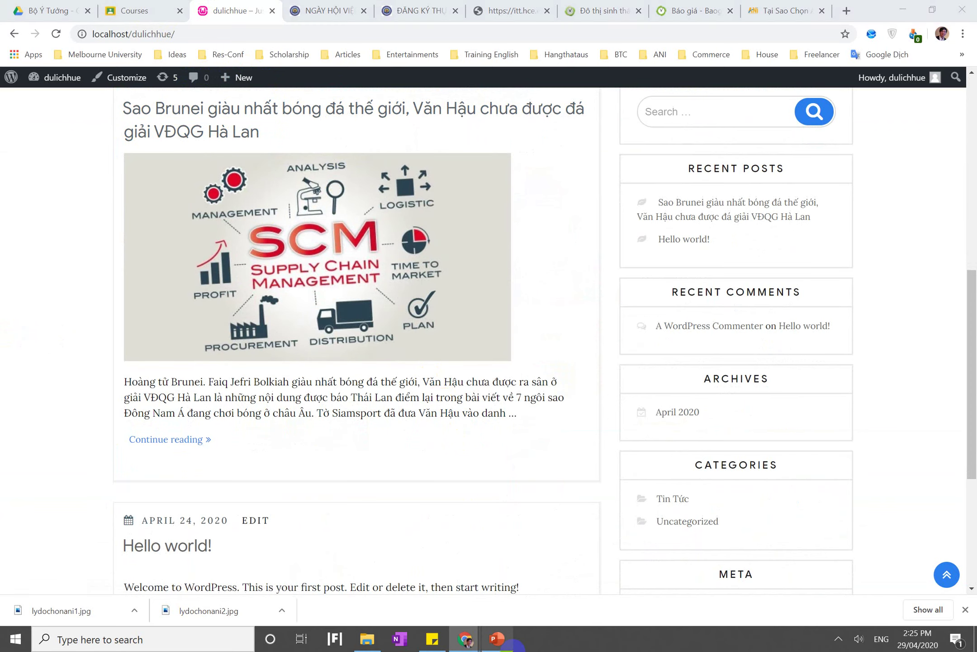
Go to slide 13 about Themes, Widget, Menu and Plugin
{"action": "left_click", "coordinate": [462, 398]}
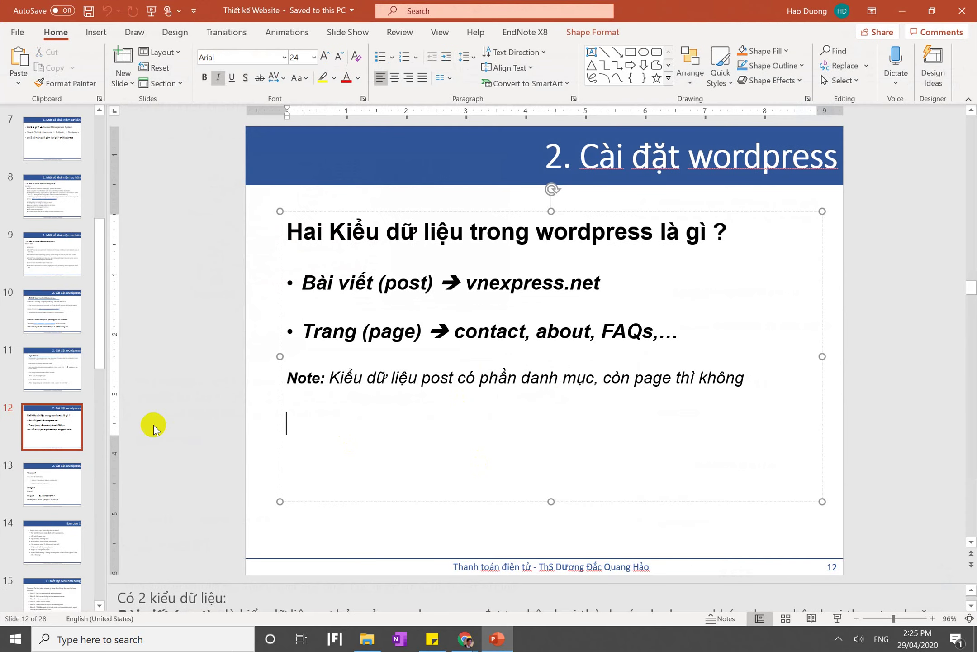
{"action": "left_click", "coordinate": [154, 425]}
{"action": "left_click", "coordinate": [36, 480]}
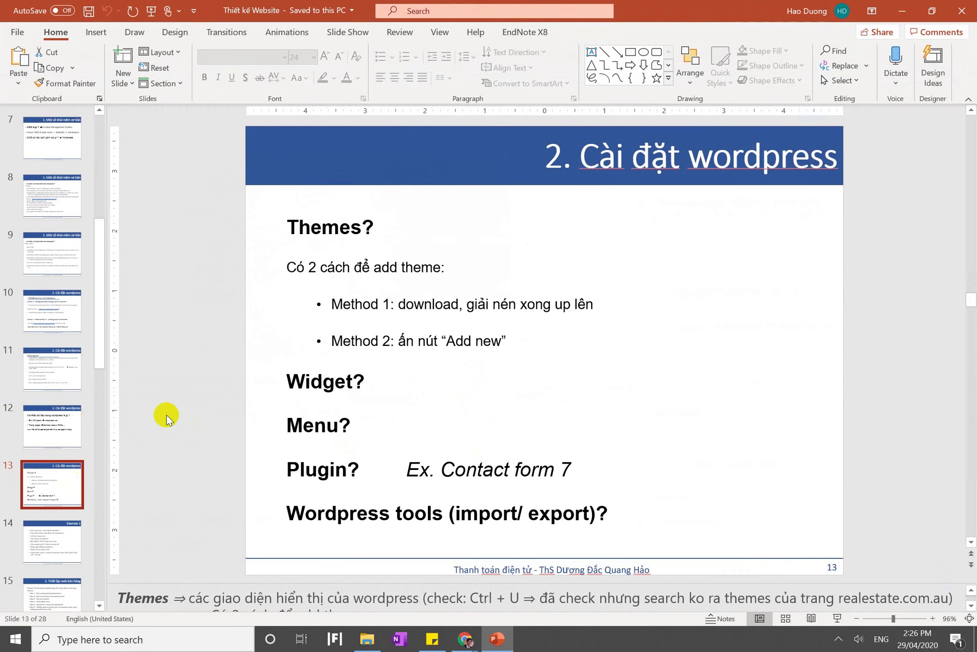
{"action": "left_click_drag", "start_coordinate": [286, 392], "coordinate": [295, 398]}
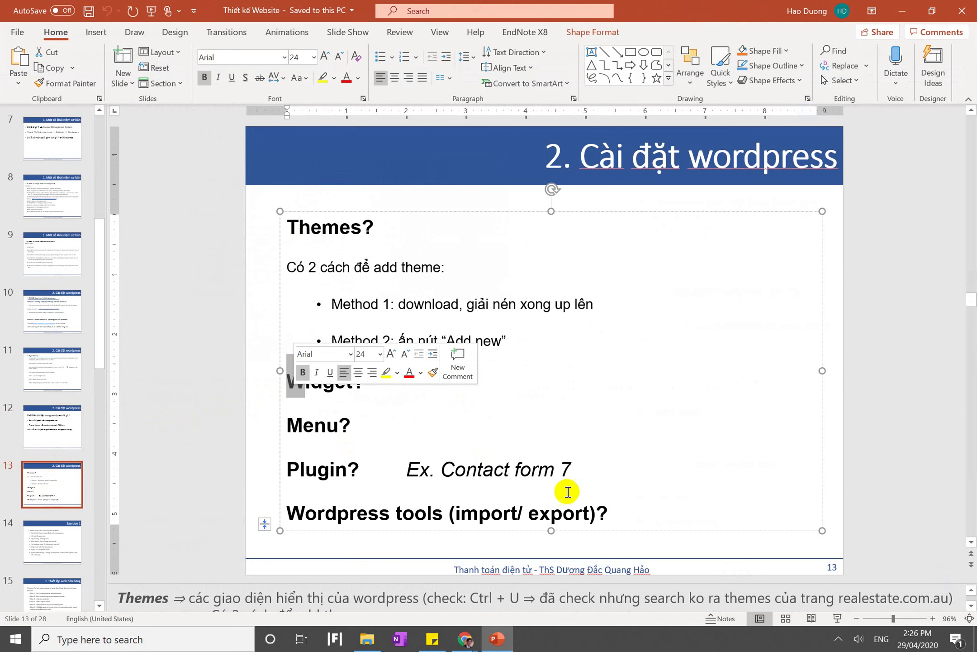
Turn on click highlighting and point through the Widget, Themes, Menu and WordPress tools headings
{"action": "left_click", "coordinate": [840, 638]}
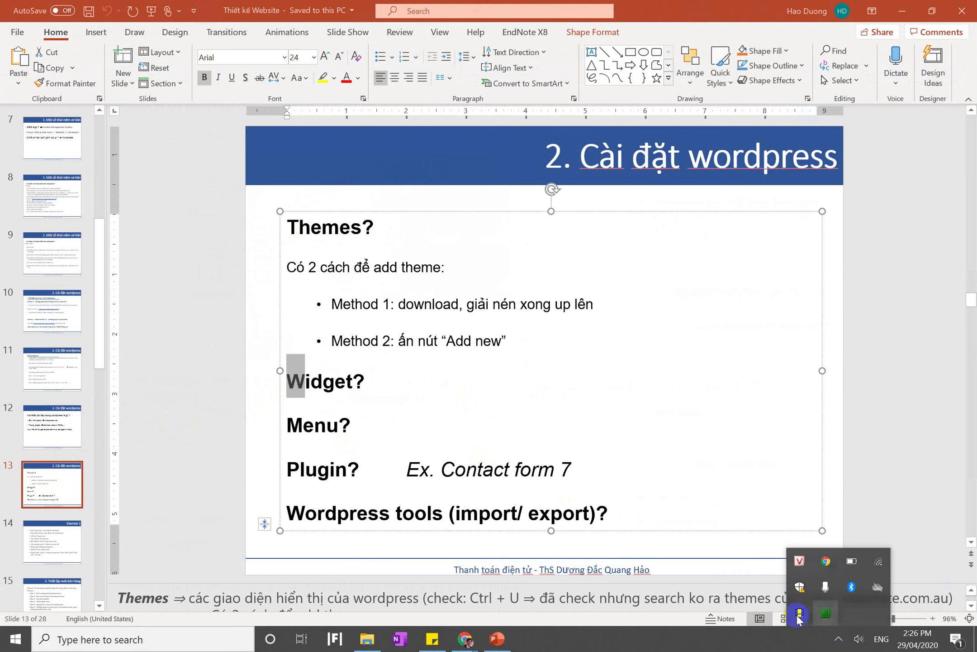
{"action": "left_click", "coordinate": [803, 614]}
{"action": "left_click", "coordinate": [383, 399]}
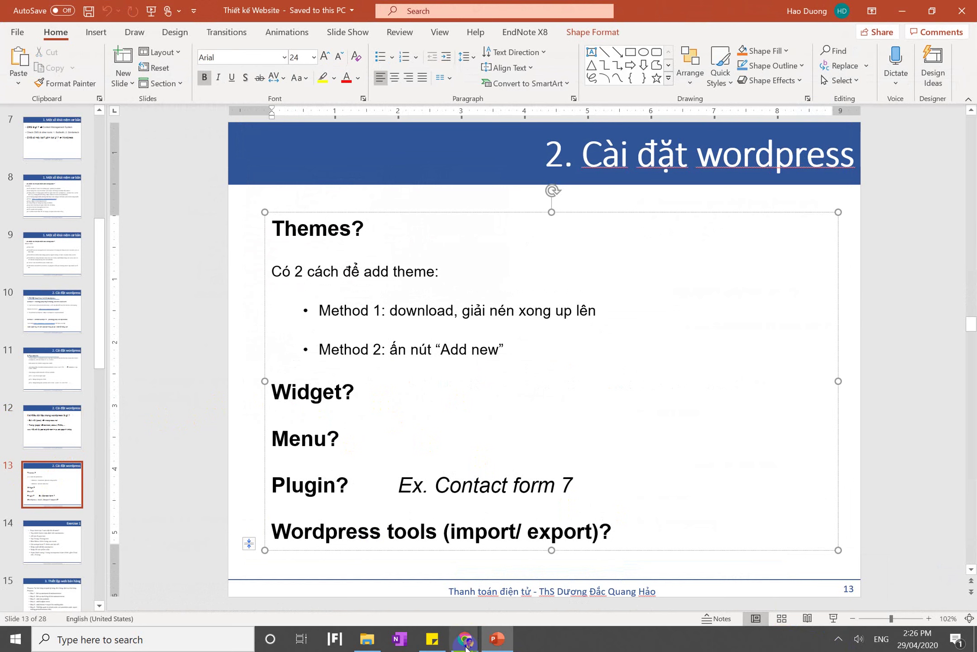
{"action": "mouse_move", "coordinate": [467, 646]}
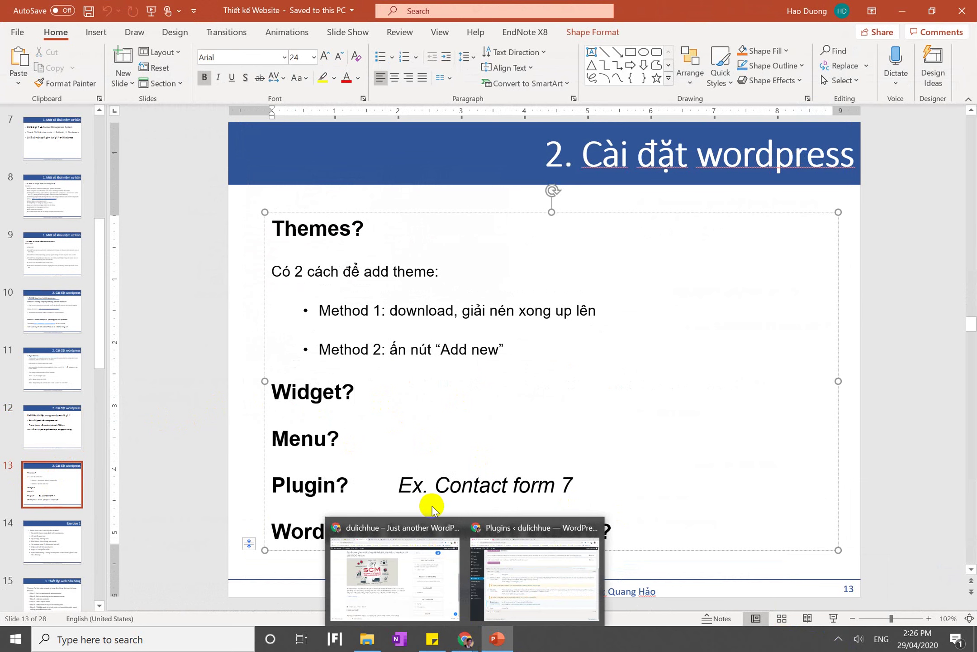
{"action": "left_click", "coordinate": [327, 230]}
{"action": "left_click", "coordinate": [329, 438]}
{"action": "left_click", "coordinate": [385, 520]}
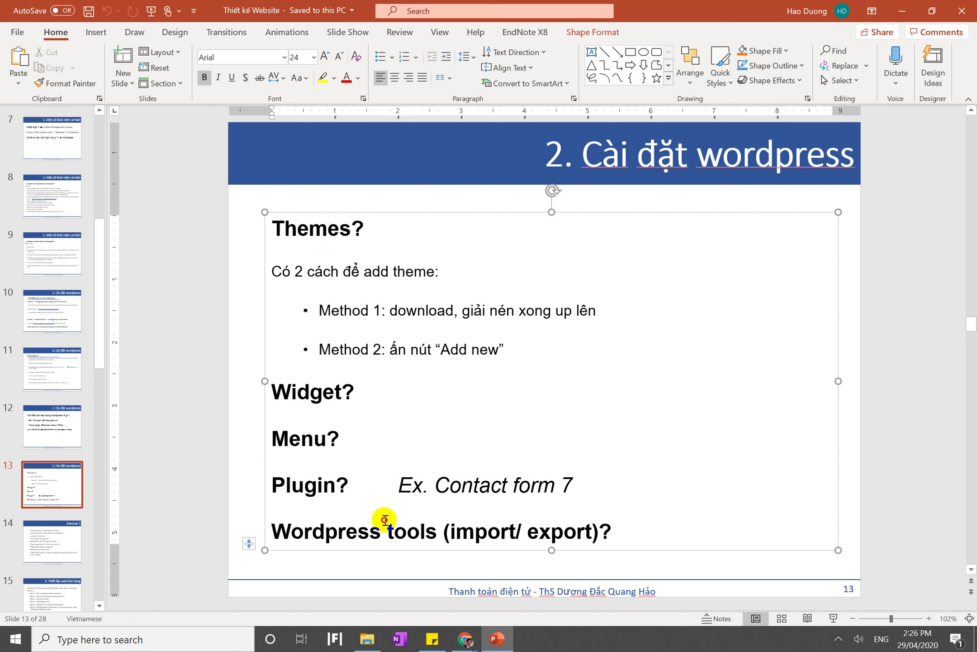
{"action": "left_click", "coordinate": [358, 454]}
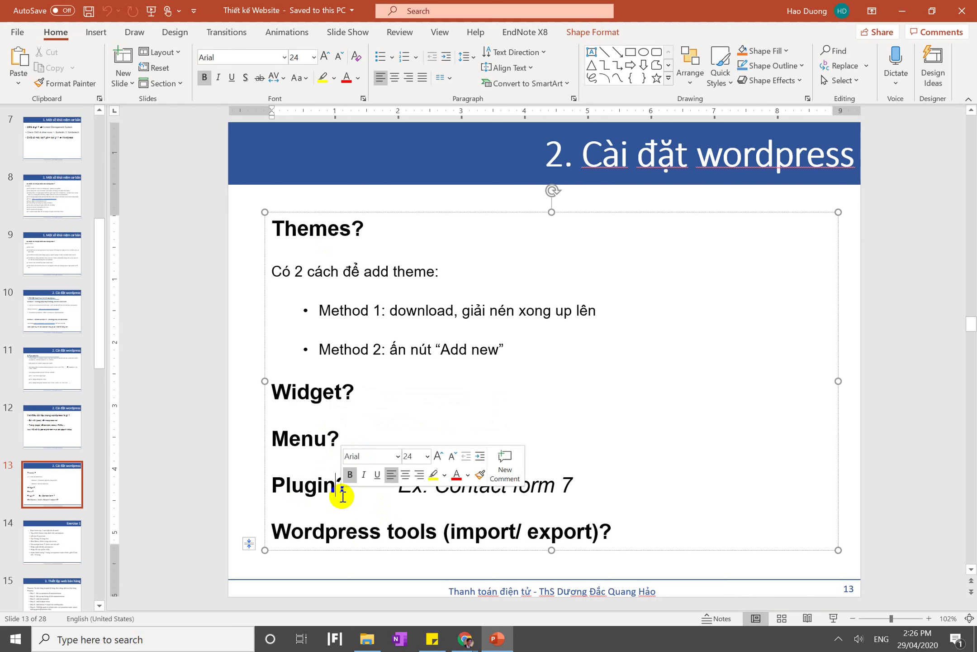
Select 'Contact form 7' in the plugin example, then return to the dulichhue Chrome window
{"action": "left_click", "coordinate": [607, 483]}
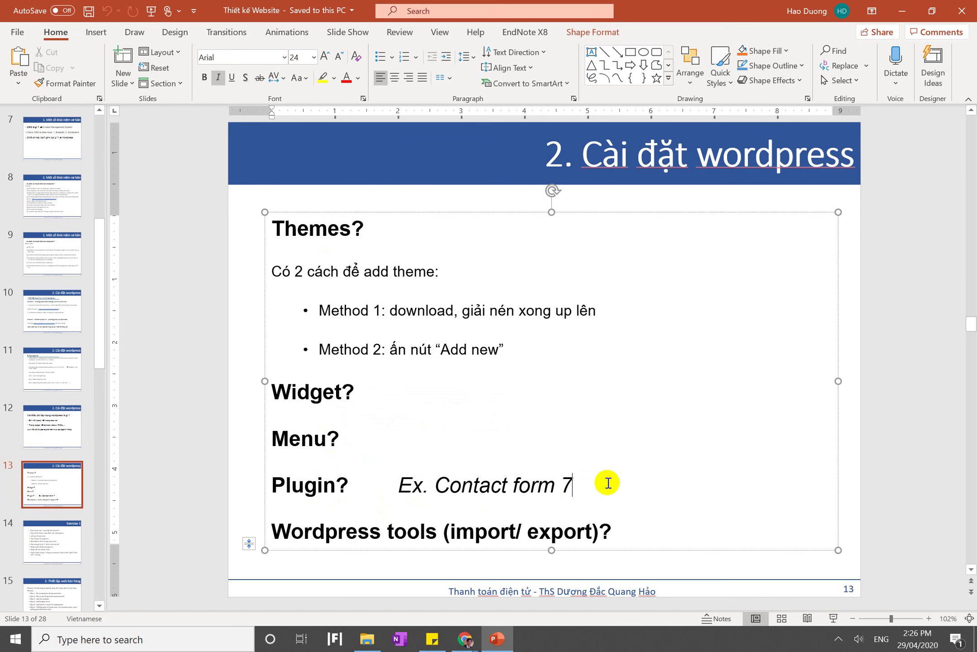
{"action": "key", "text": "shift+Left"}
{"action": "key", "text": "shift+Left"}
{"action": "key", "text": "shift+Left"}
{"action": "key", "text": "shift+Left"}
{"action": "key", "text": "shift+Left"}
{"action": "key", "text": "shift+Left"}
{"action": "key", "text": "shift+Left"}
{"action": "key", "text": "shift+Left"}
{"action": "key", "text": "shift+Left"}
{"action": "key", "text": "shift+Left"}
{"action": "key", "text": "shift+Left"}
{"action": "key", "text": "shift+Left"}
{"action": "key", "text": "shift+Left"}
{"action": "key", "text": "shift+Left"}
{"action": "key", "text": "ctrl+c"}
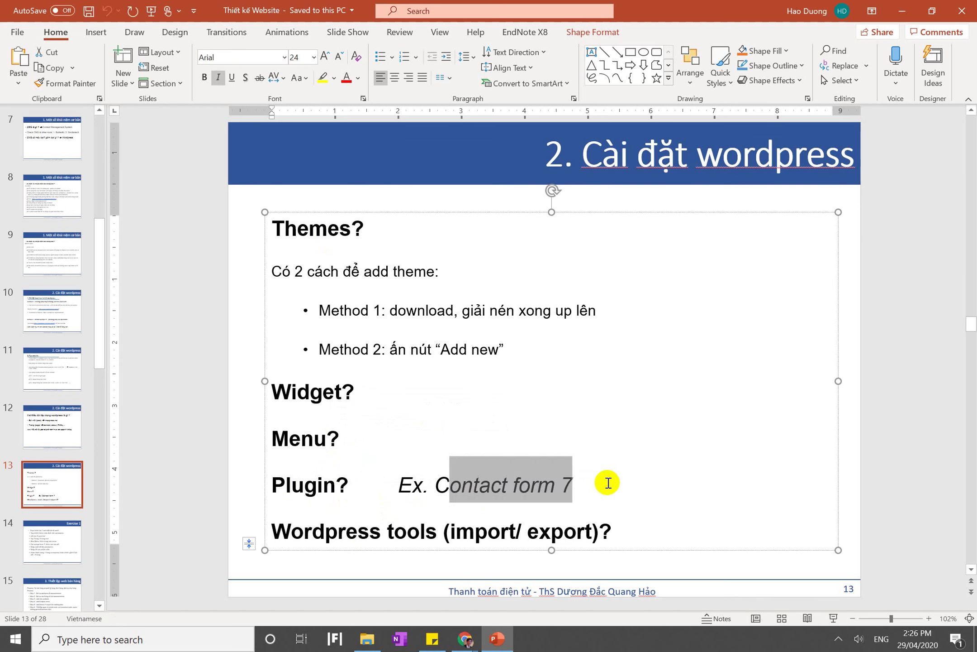
{"action": "left_click", "coordinate": [464, 635]}
{"action": "left_click", "coordinate": [375, 563]}
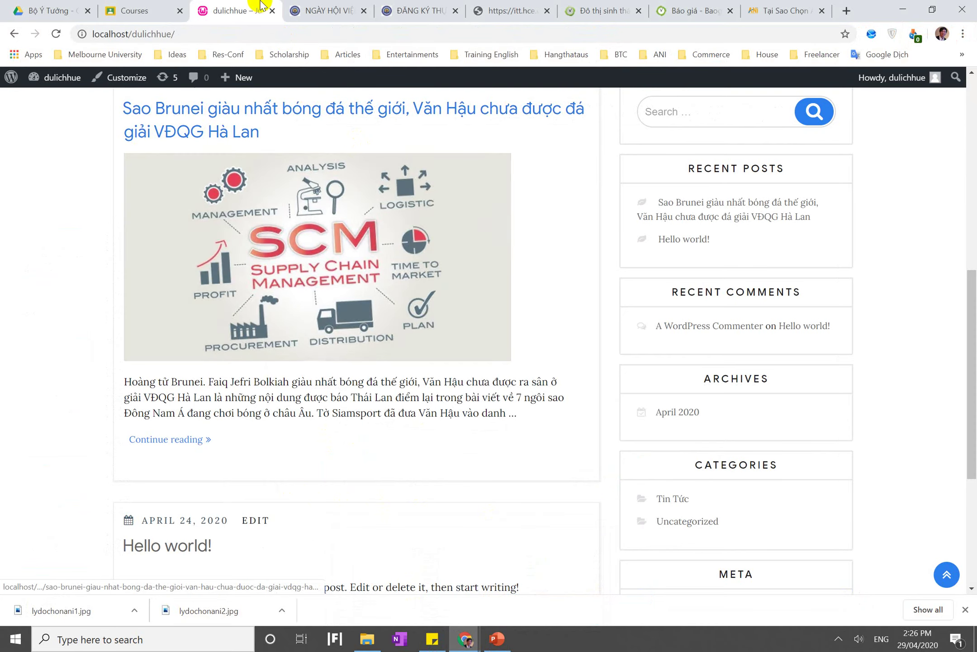
Open the dulichhue admin Dashboard from the site-name menu in the admin bar
{"action": "left_click", "coordinate": [143, 8]}
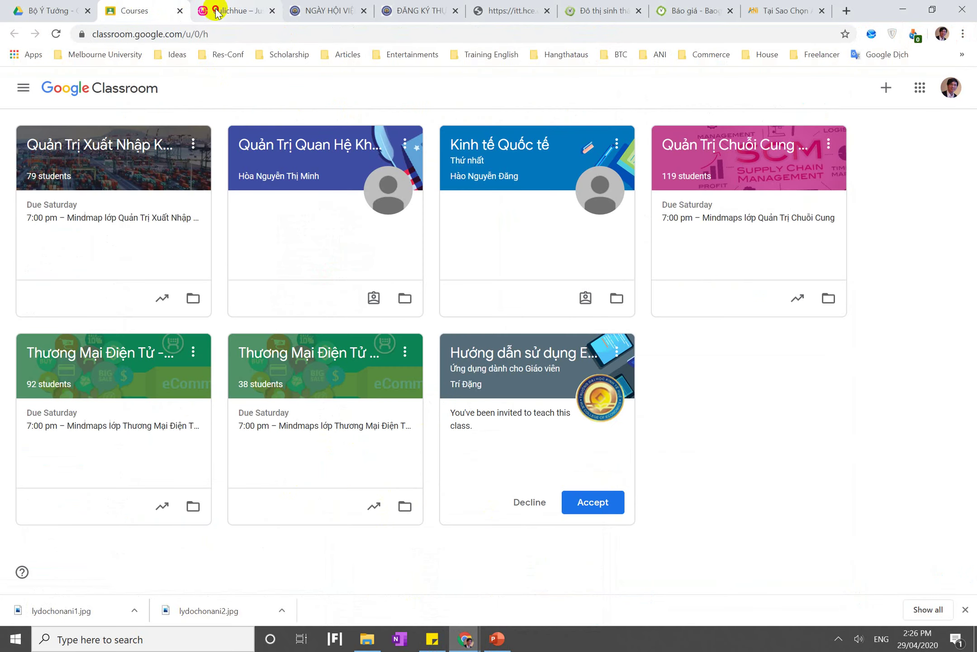
{"action": "left_click", "coordinate": [218, 9]}
{"action": "left_click", "coordinate": [48, 99]}
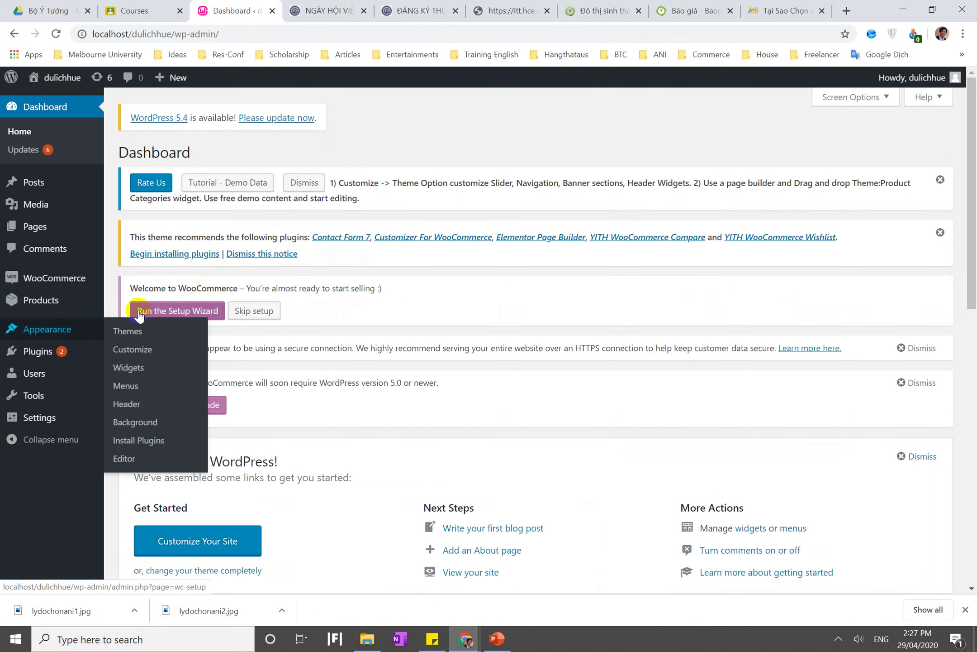
Search Plugins > Add New for 'Contact form 7' and install Contact Form 7
{"action": "left_click", "coordinate": [70, 356]}
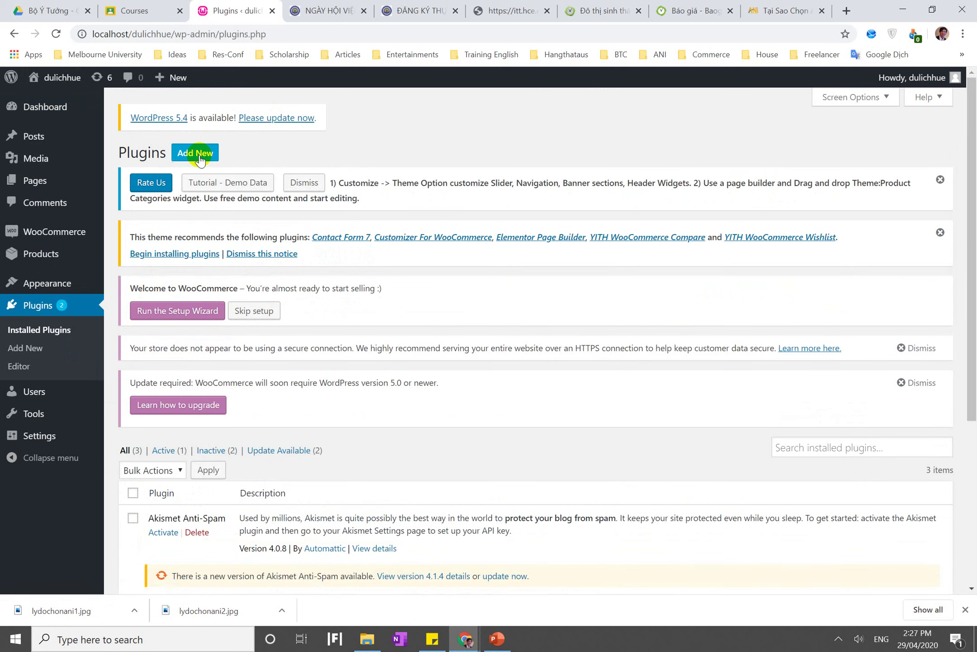
{"action": "left_click", "coordinate": [199, 158]}
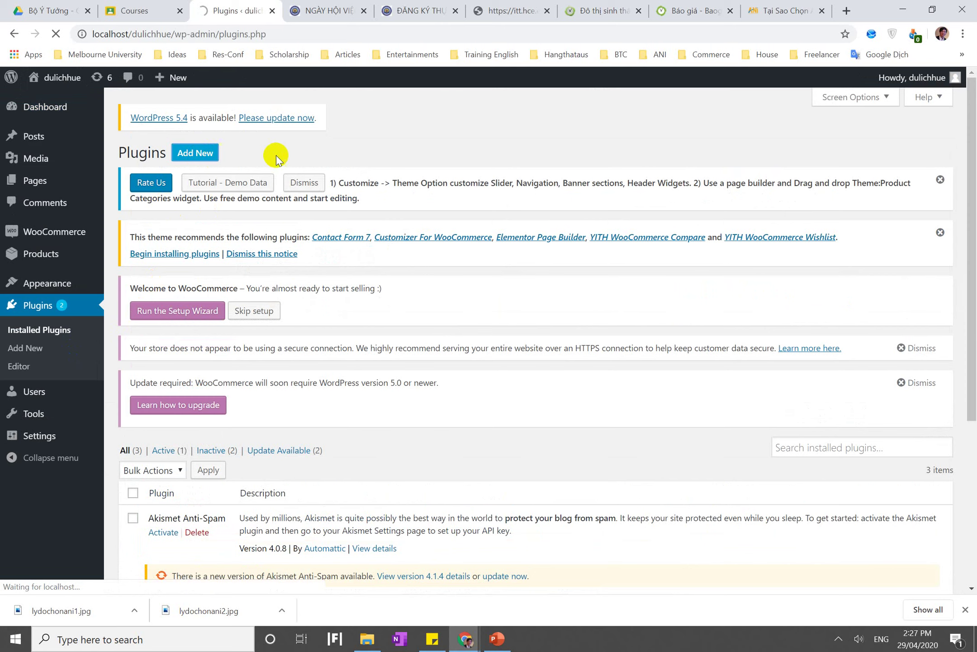
{"action": "left_click", "coordinate": [798, 306]}
{"action": "key", "text": "ctrl+v"}
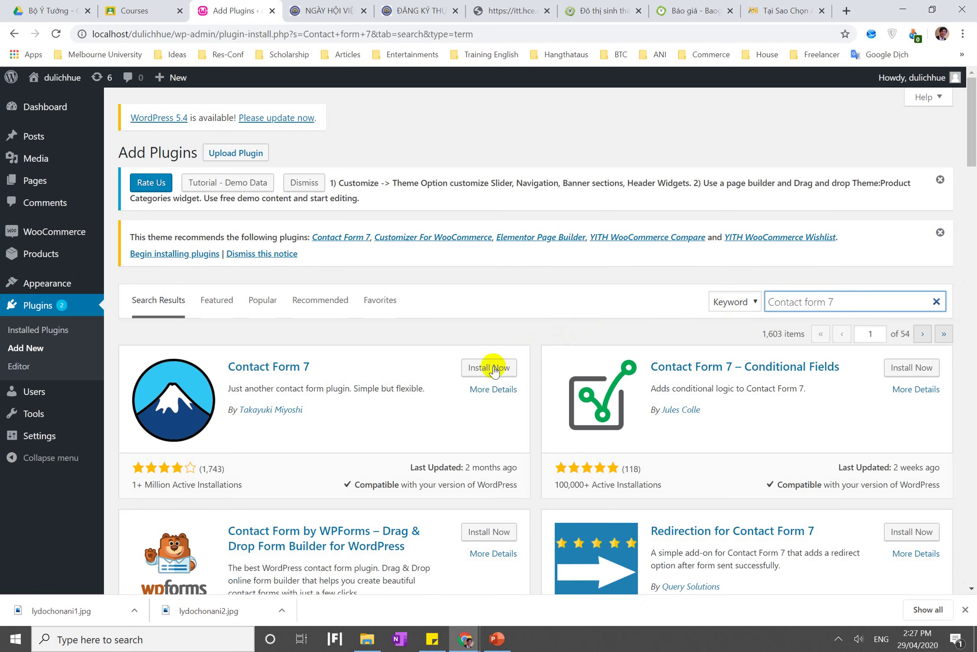
{"action": "left_click", "coordinate": [483, 367]}
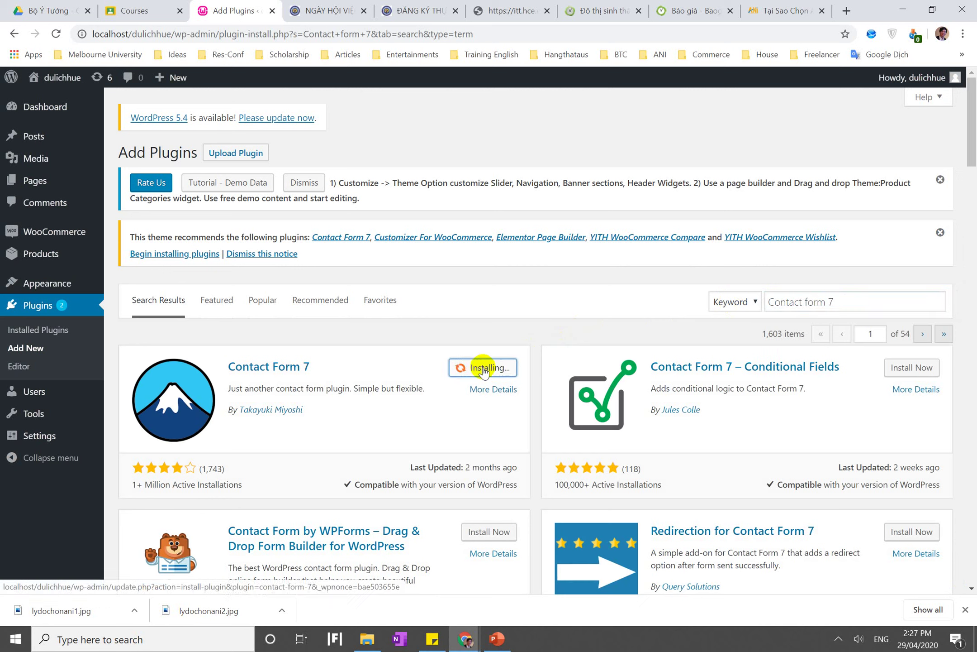
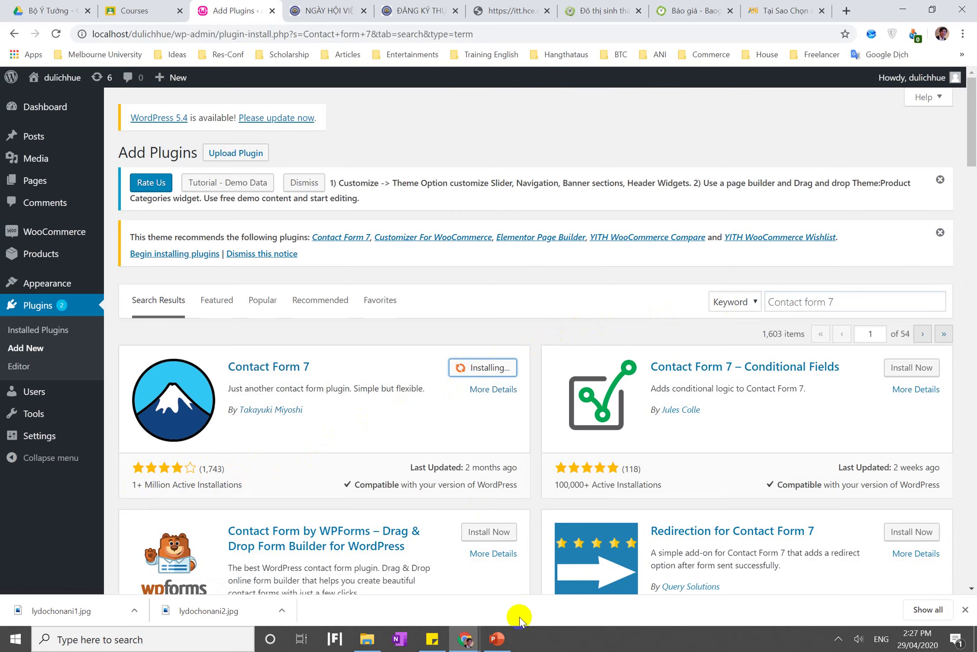
After checking the plugins slide, activate Contact Form 7 on the Add Plugins page
{"action": "left_click", "coordinate": [503, 639]}
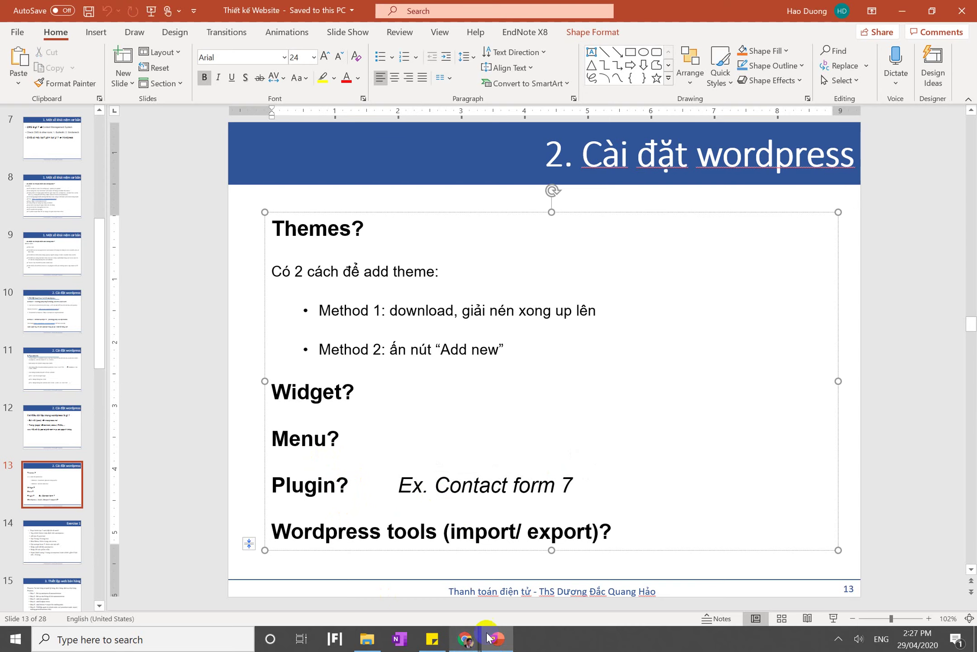
{"action": "left_click", "coordinate": [502, 639]}
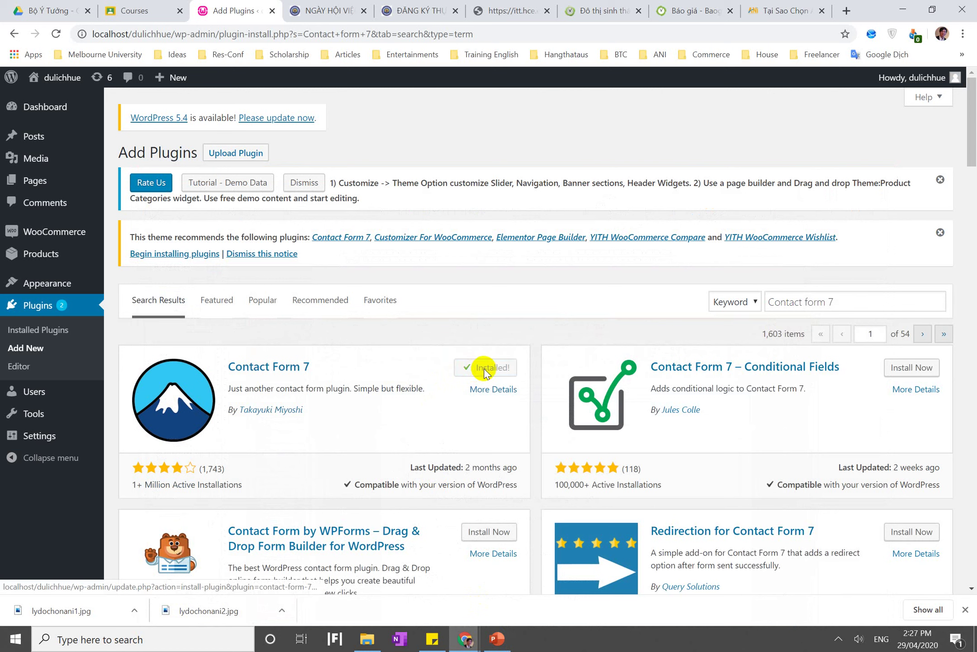
{"action": "left_click", "coordinate": [494, 369]}
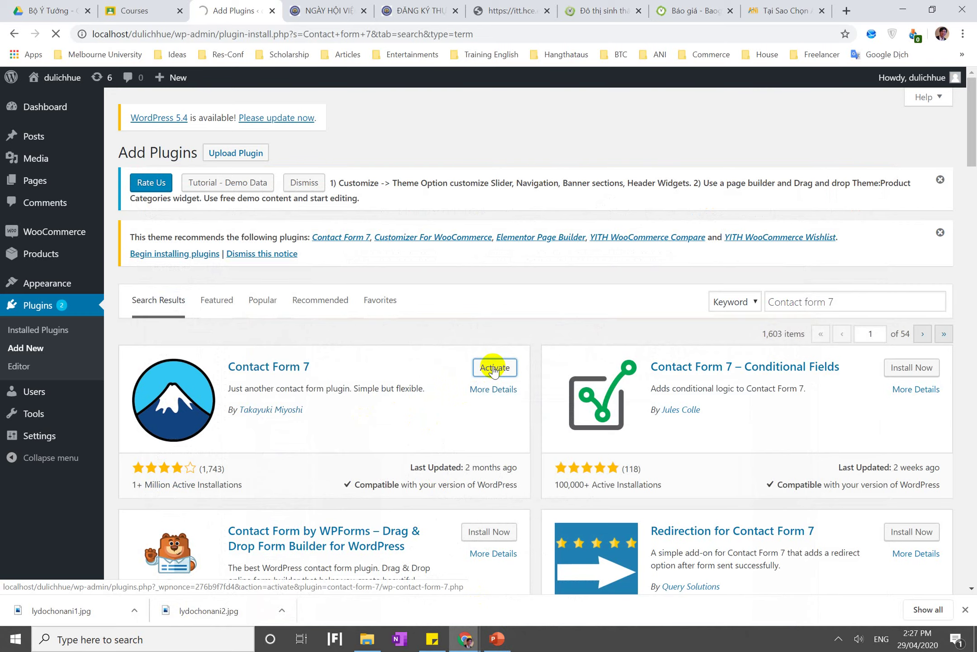
{"action": "scroll", "coordinate": [494, 368], "scroll_direction": "down", "scroll_amount": 5}
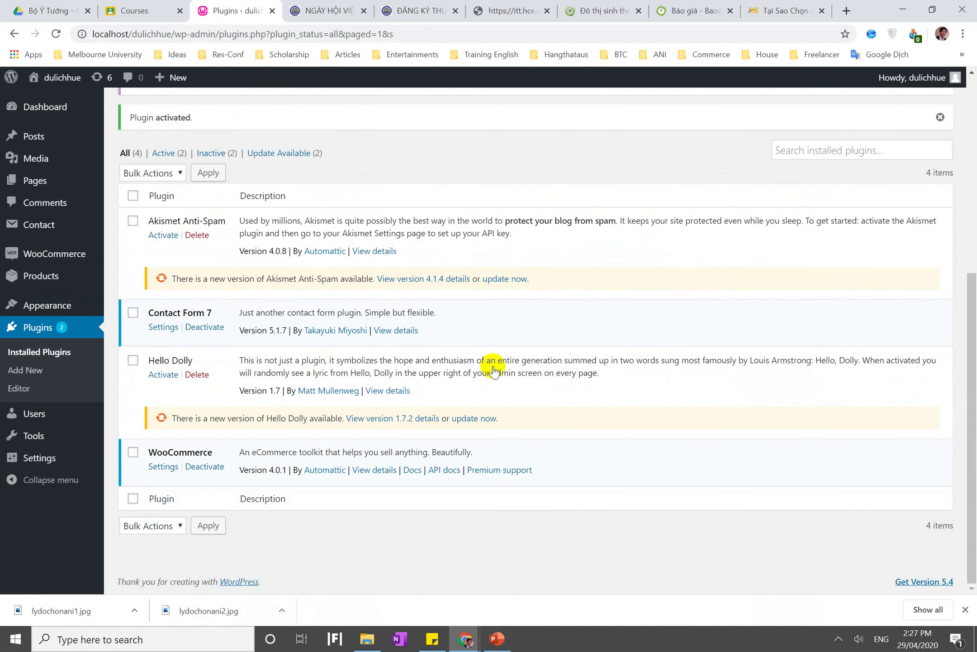
Open Contact form 1 for editing and replace its name field tag with fixed text
{"action": "left_click", "coordinate": [166, 327]}
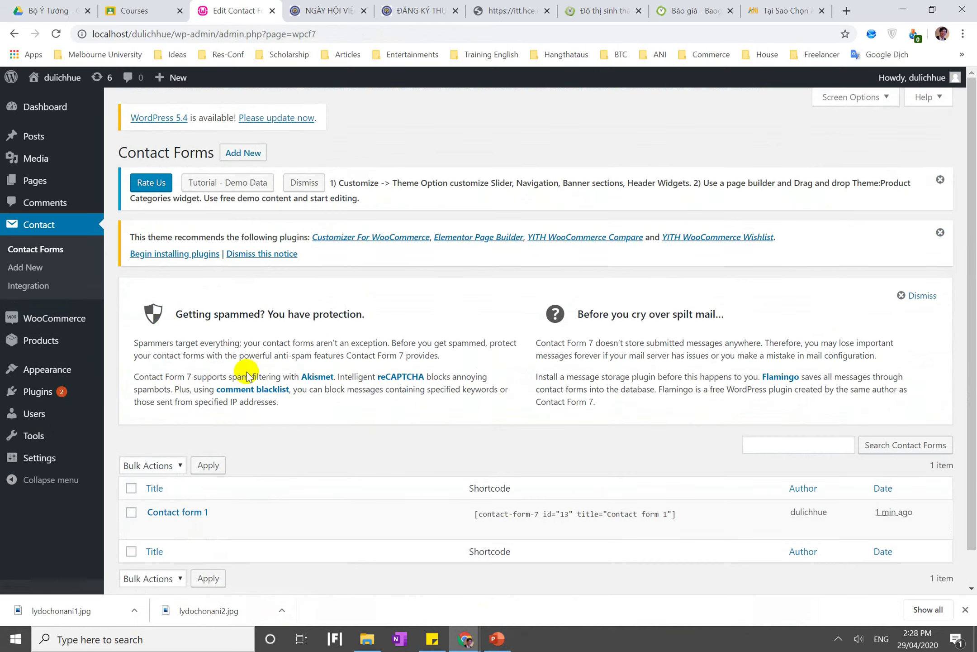
{"action": "mouse_move", "coordinate": [157, 469]}
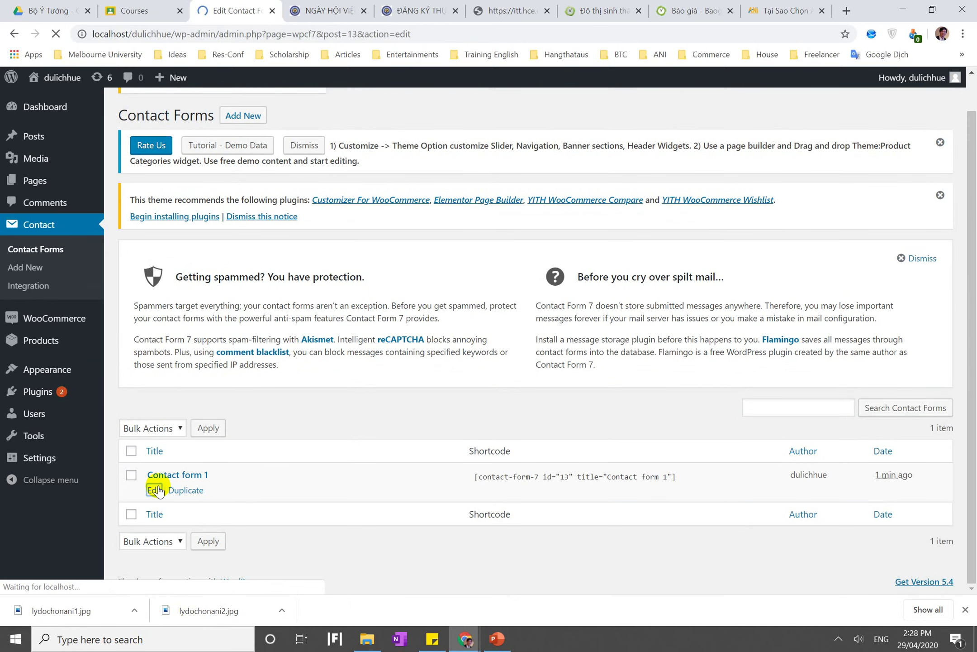
{"action": "scroll", "coordinate": [240, 534], "scroll_direction": "down", "scroll_amount": 1}
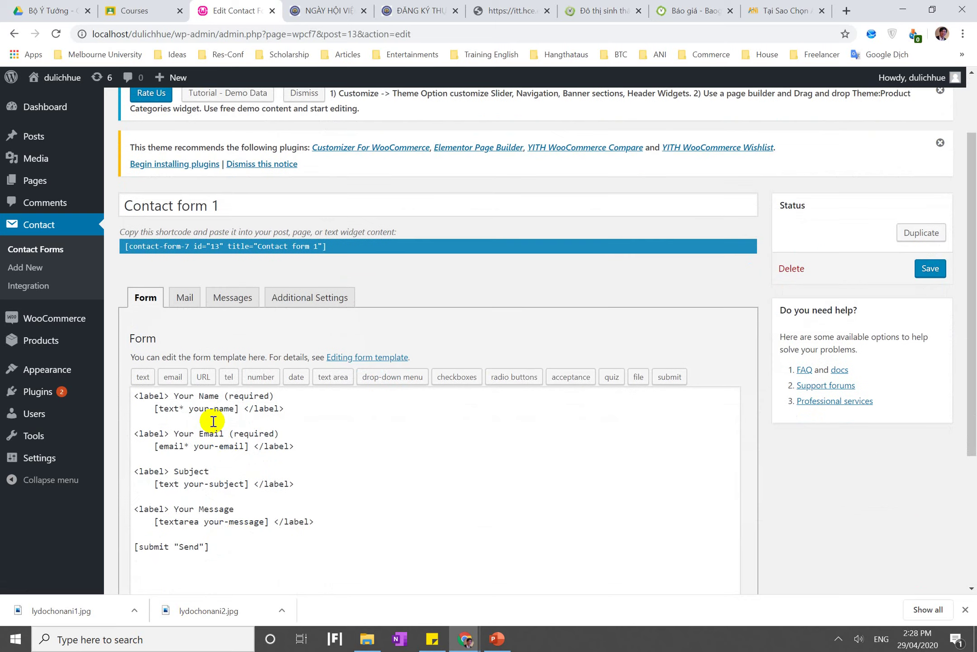
{"action": "triple_click", "coordinate": [165, 408]}
{"action": "left_click", "coordinate": [190, 460]}
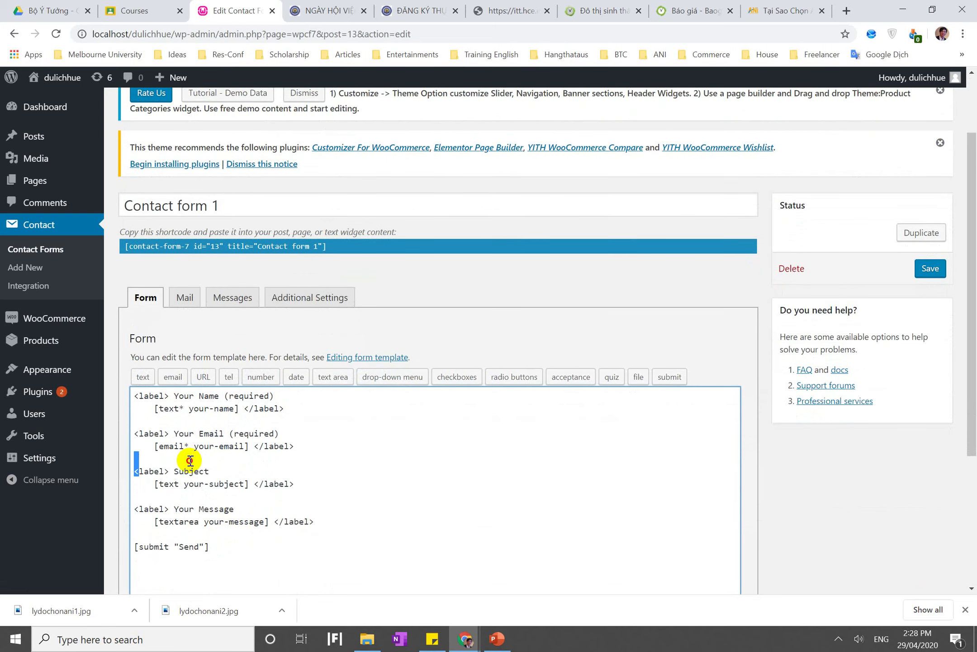
{"action": "double_click", "coordinate": [168, 408]}
{"action": "left_click_drag", "start_coordinate": [220, 409], "coordinate": [229, 407]}
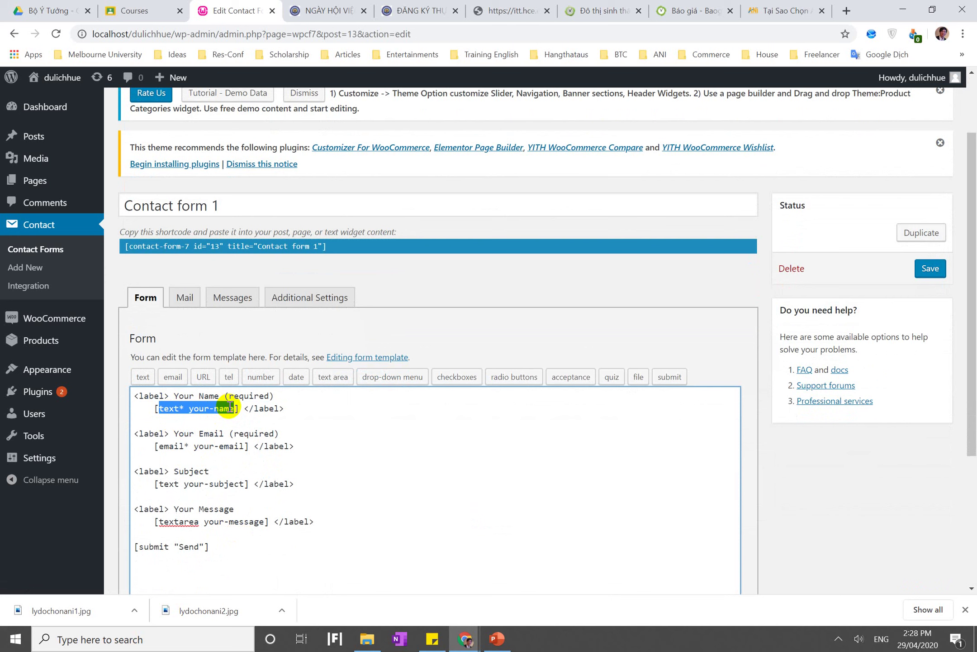
{"action": "type", "text": "Du"}
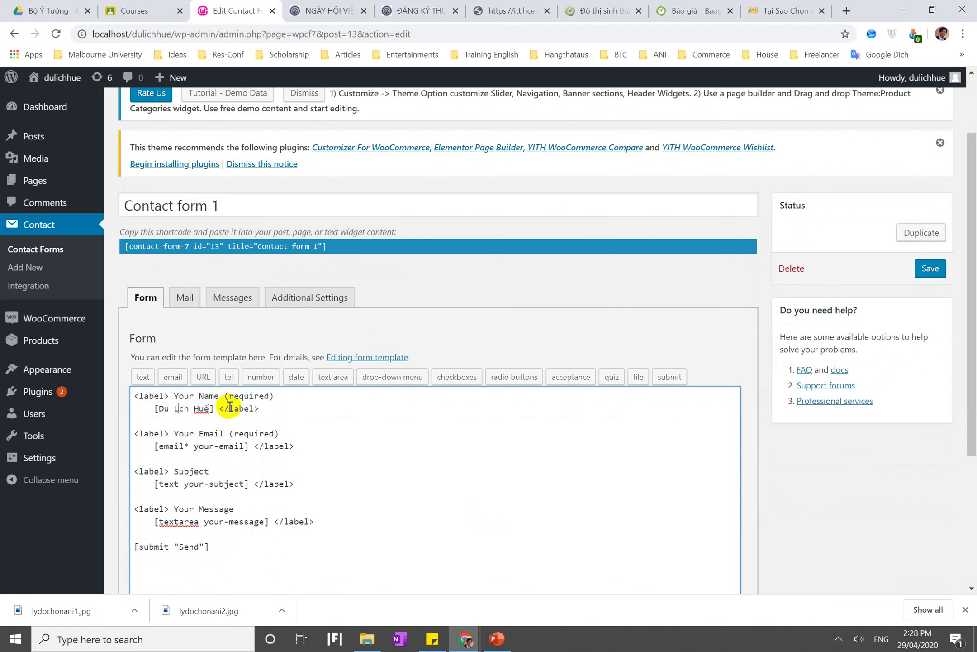
Replace the email and subject field tags in the template with fixed text
{"action": "double_click", "coordinate": [171, 446]}
{"action": "left_click", "coordinate": [238, 449], "text": "shift"}
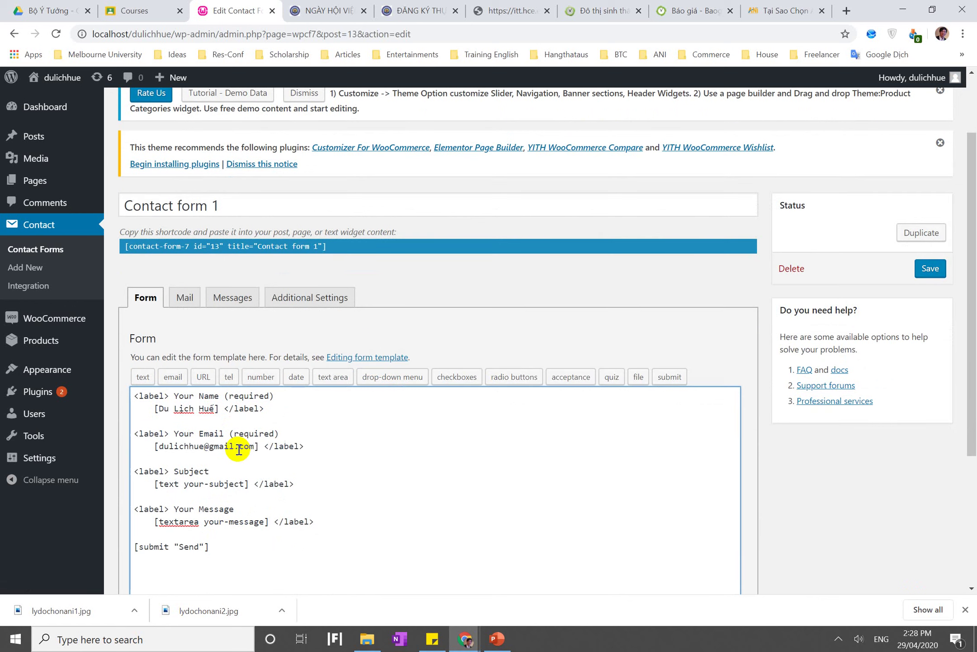
{"action": "left_click_drag", "start_coordinate": [176, 483], "coordinate": [244, 485]}
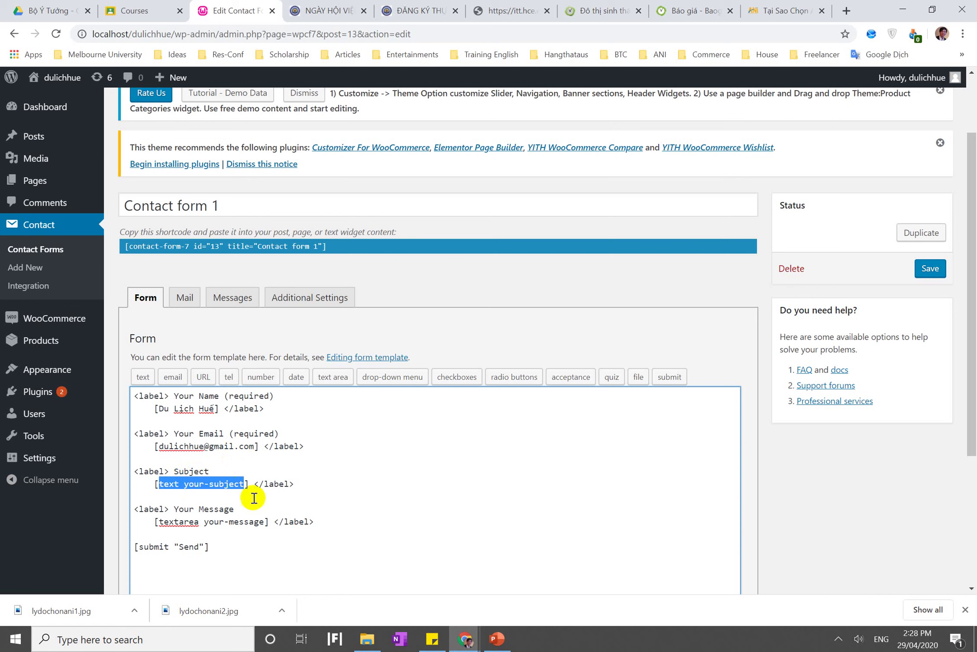
{"action": "left_click", "coordinate": [333, 477]}
{"action": "double_click", "coordinate": [166, 484]}
{"action": "left_click_drag", "start_coordinate": [237, 481], "coordinate": [245, 484]}
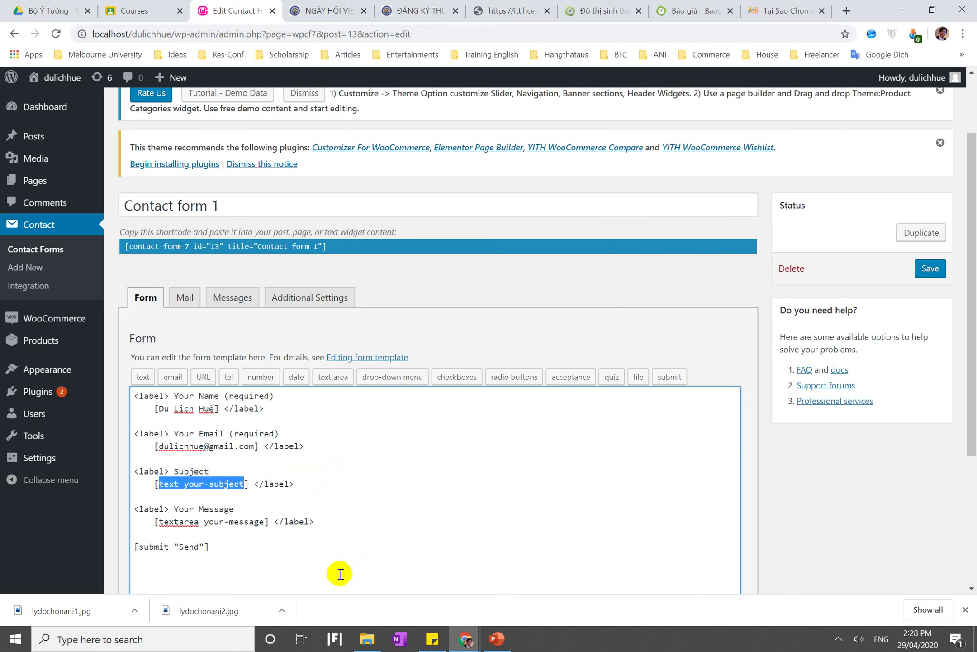
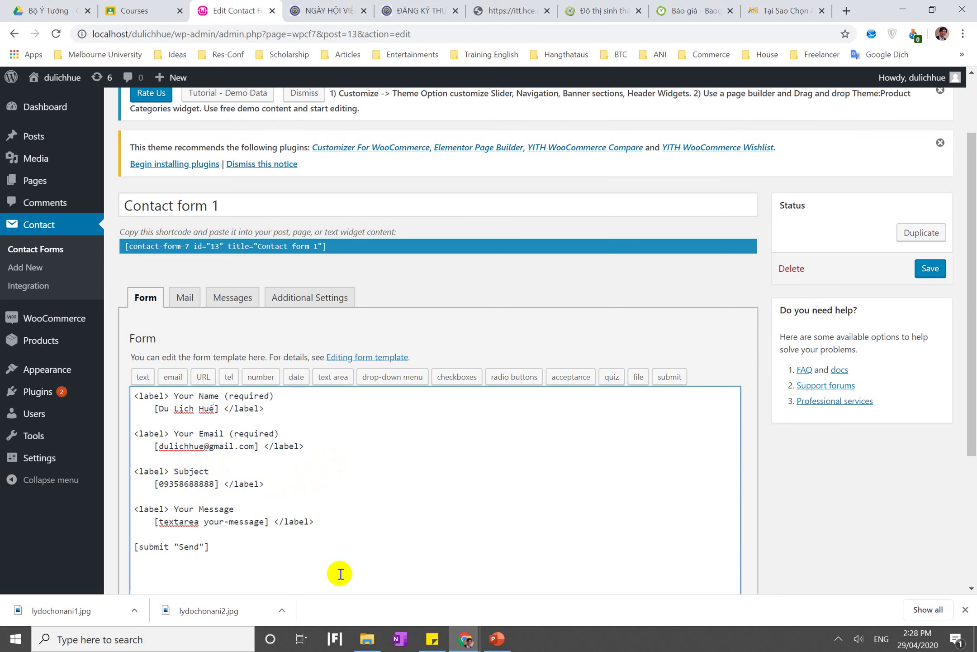
Delete the Your Message label and field lines, then save the form
{"action": "double_click", "coordinate": [182, 522]}
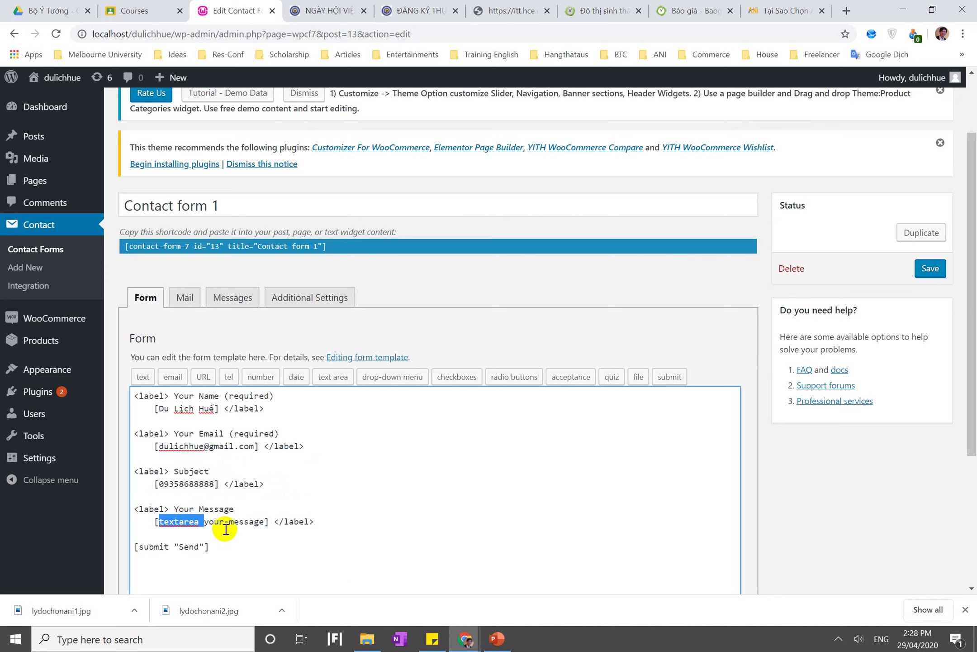
{"action": "left_click_drag", "start_coordinate": [254, 522], "coordinate": [257, 520]}
{"action": "left_click", "coordinate": [342, 519]}
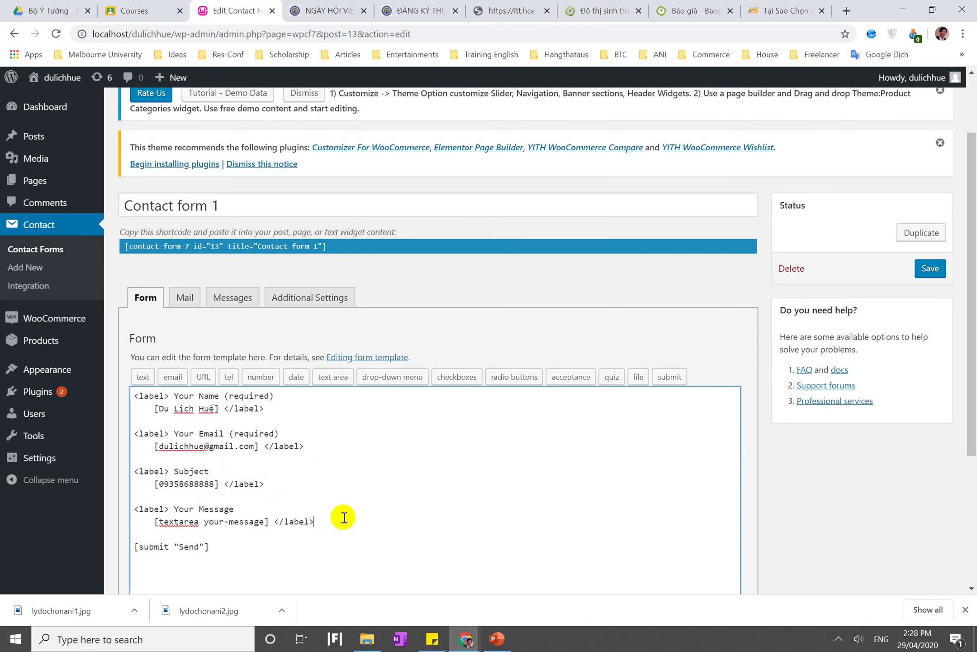
{"action": "key", "text": "shift+Up"}
{"action": "key", "text": "shift+Up"}
{"action": "key", "text": "BackSpace"}
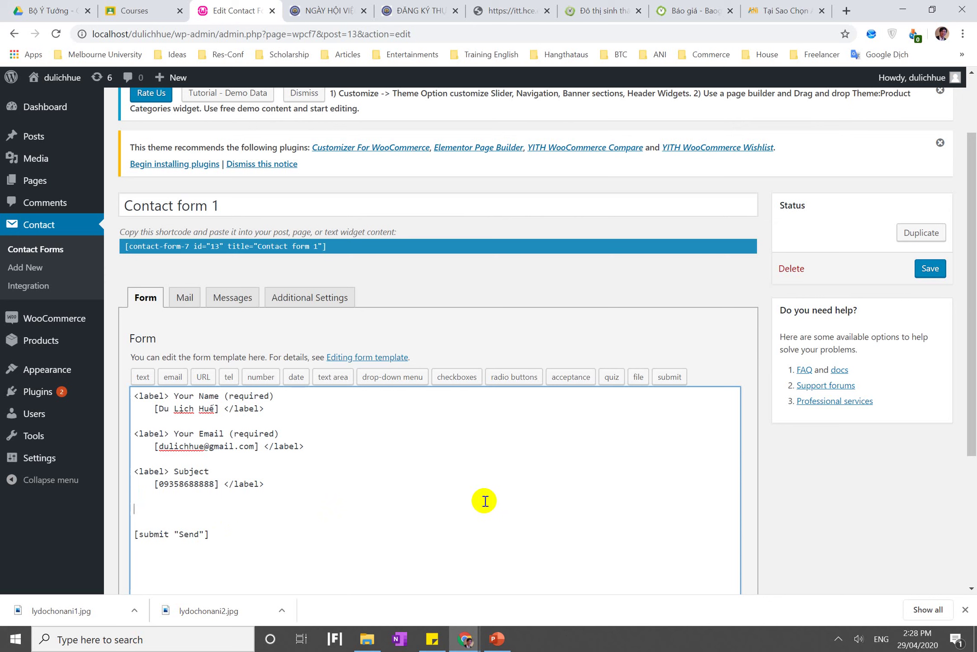
{"action": "key", "text": "BackSpace"}
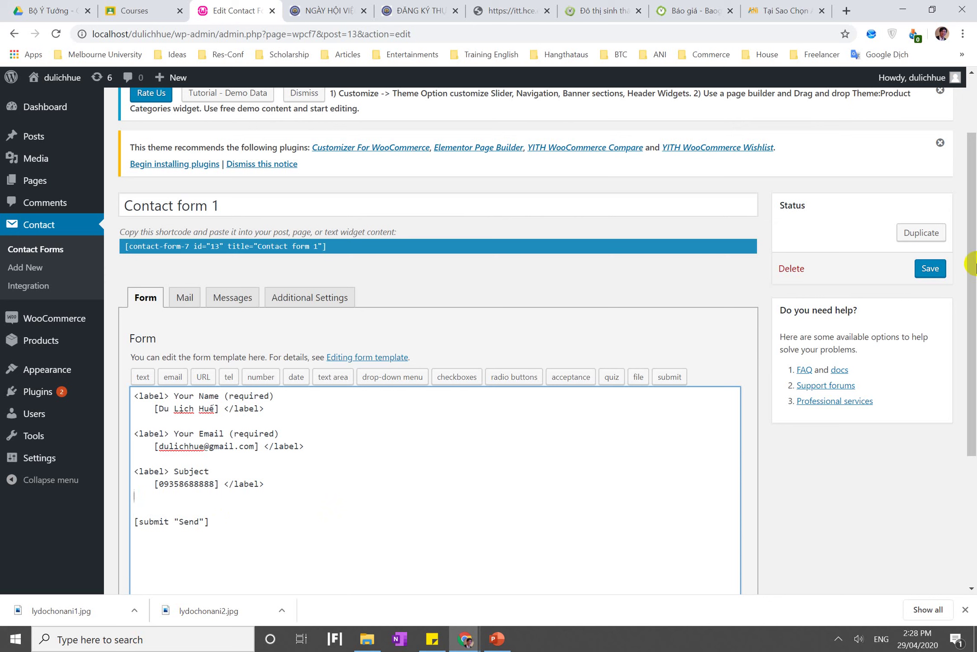
{"action": "left_click", "coordinate": [931, 272]}
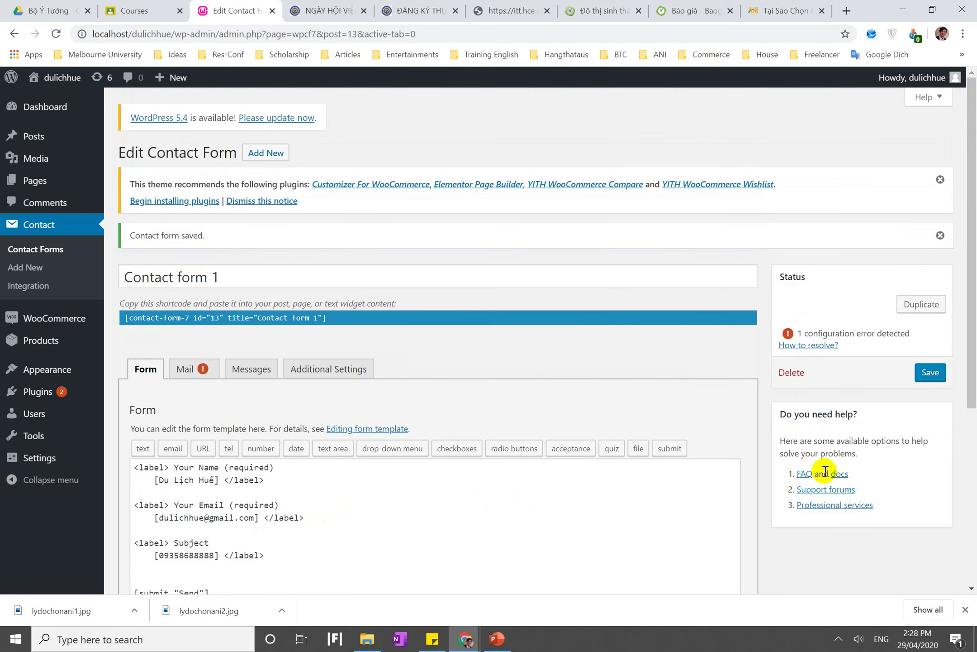
Check the Mail tab's To field and Reply-To header of Contact form 1, then save it again
{"action": "left_click", "coordinate": [570, 485]}
{"action": "scroll", "coordinate": [570, 486], "scroll_direction": "down", "scroll_amount": 2}
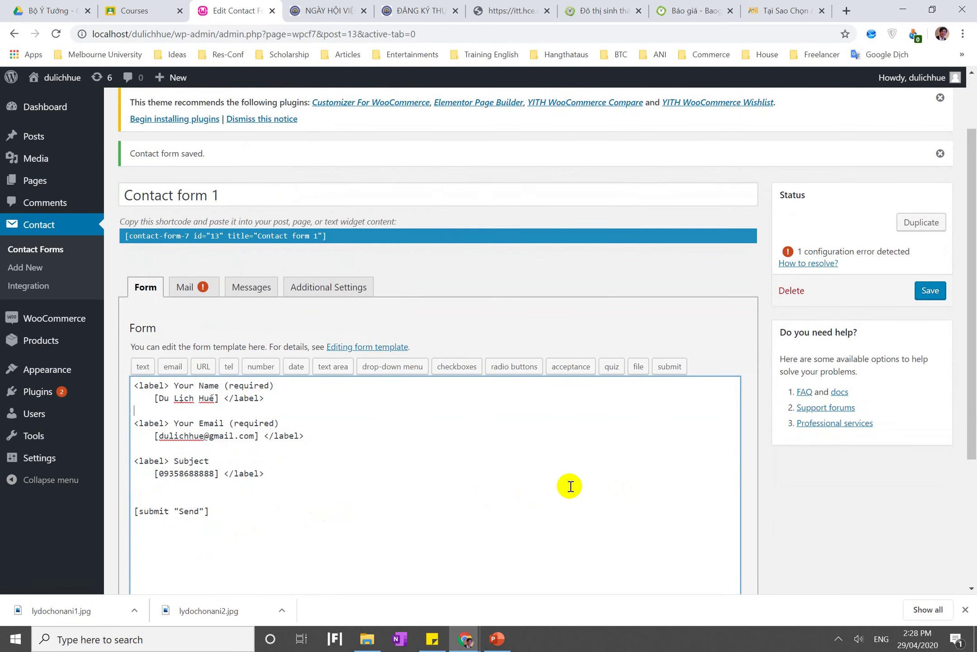
{"action": "left_click", "coordinate": [184, 287]}
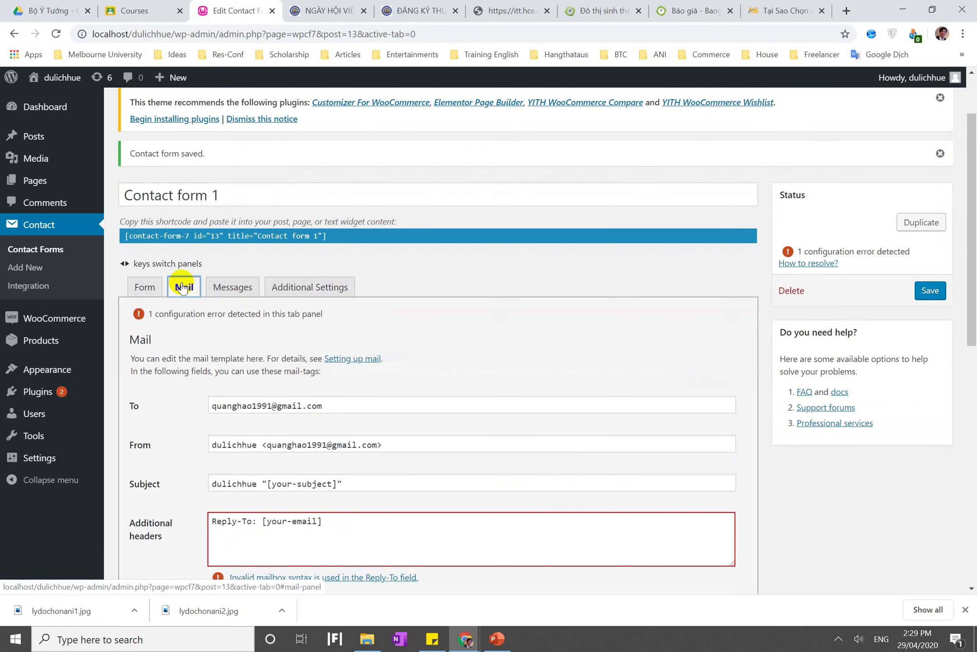
{"action": "triple_click", "coordinate": [255, 406]}
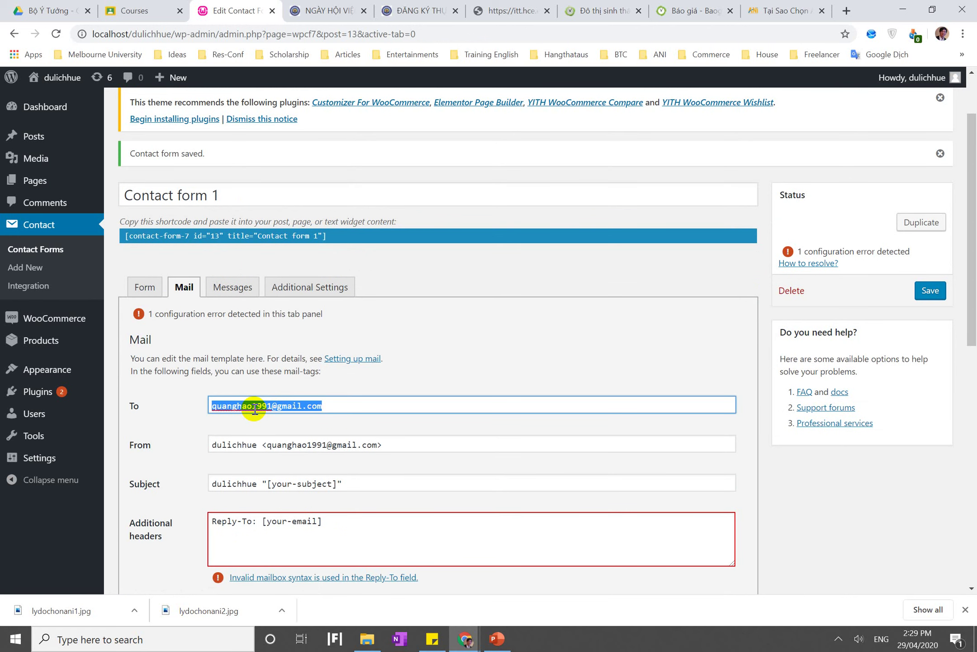
{"action": "left_click", "coordinate": [248, 529]}
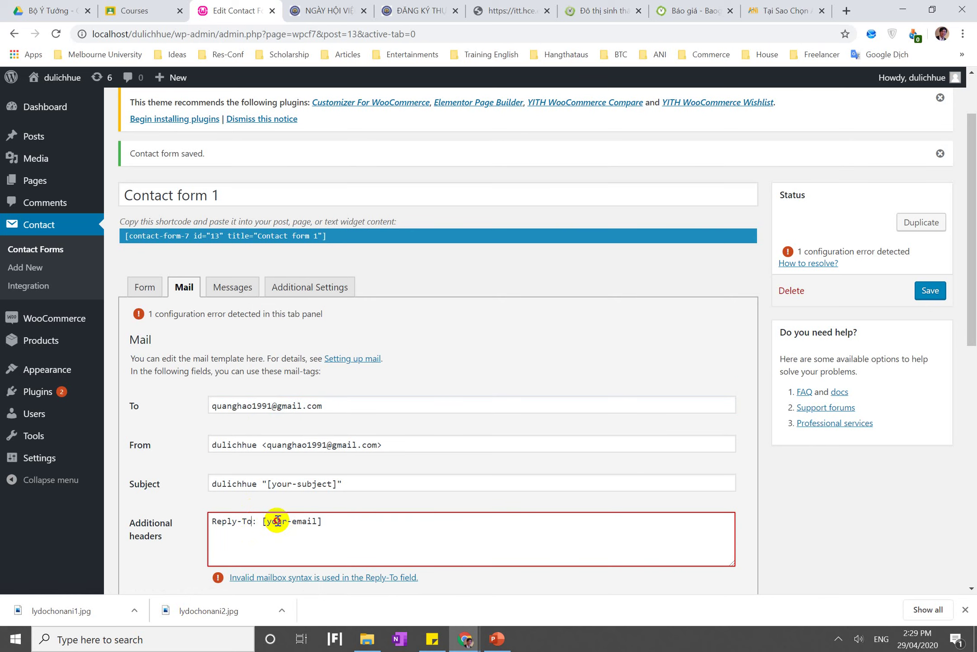
{"action": "scroll", "coordinate": [301, 525], "scroll_direction": "down", "scroll_amount": 1}
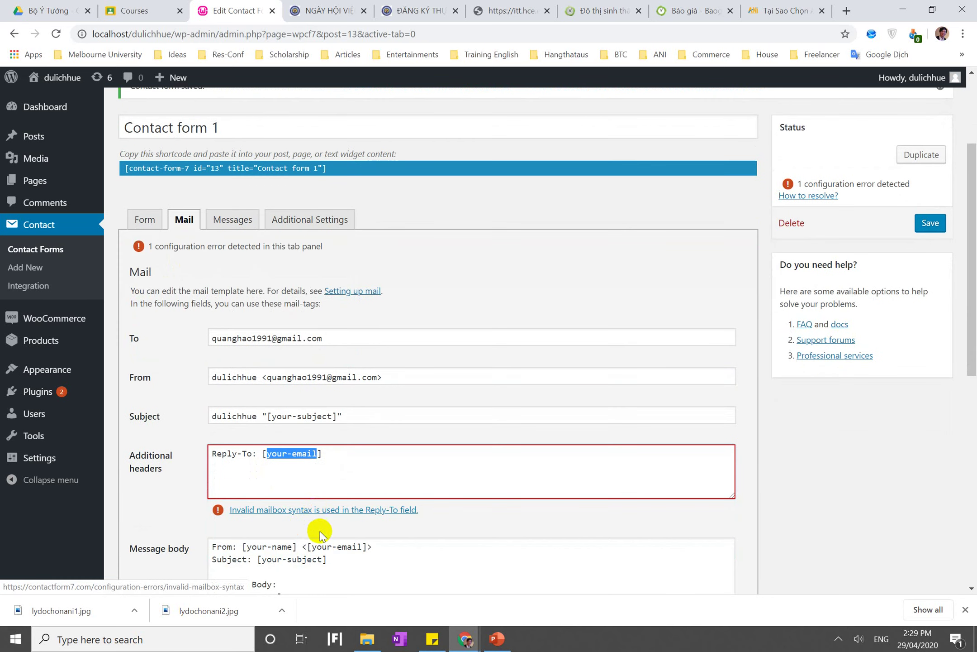
{"action": "triple_click", "coordinate": [374, 467]}
{"action": "scroll", "coordinate": [374, 468], "scroll_direction": "down", "scroll_amount": 10}
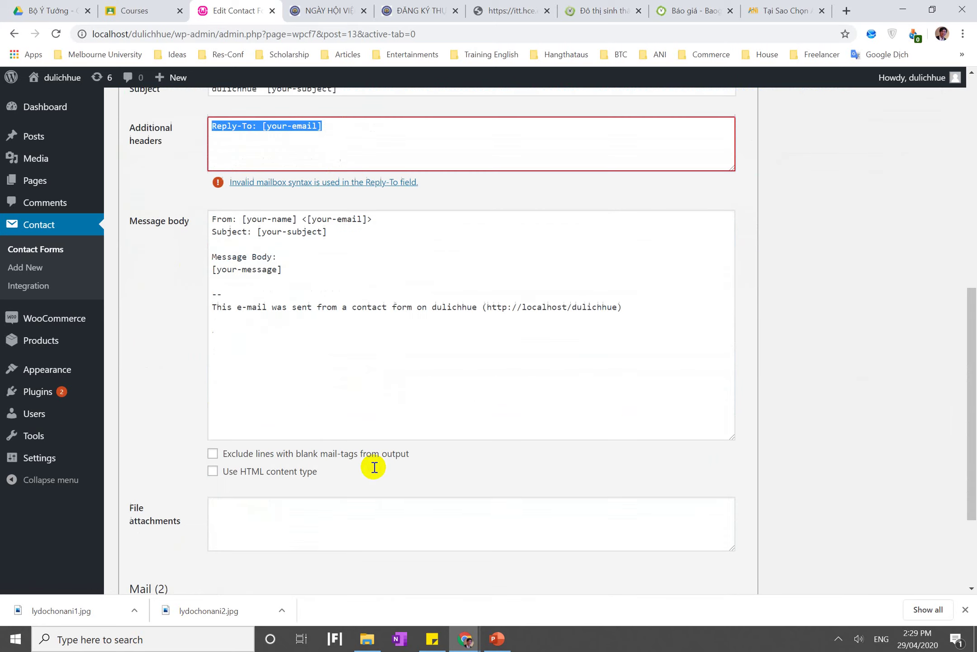
{"action": "key", "text": "Return"}
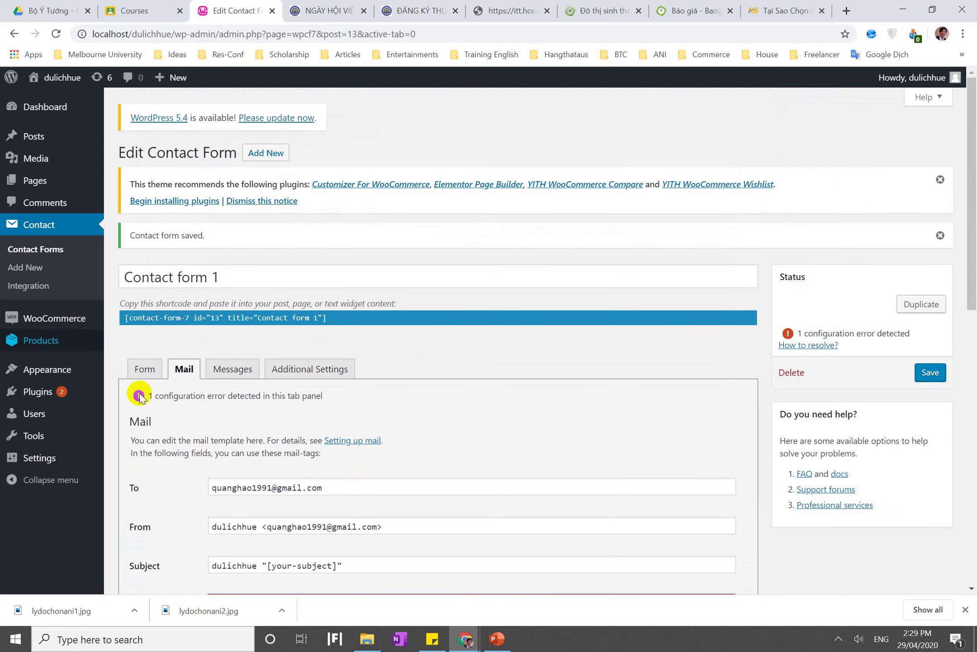
{"action": "left_click", "coordinate": [497, 638]}
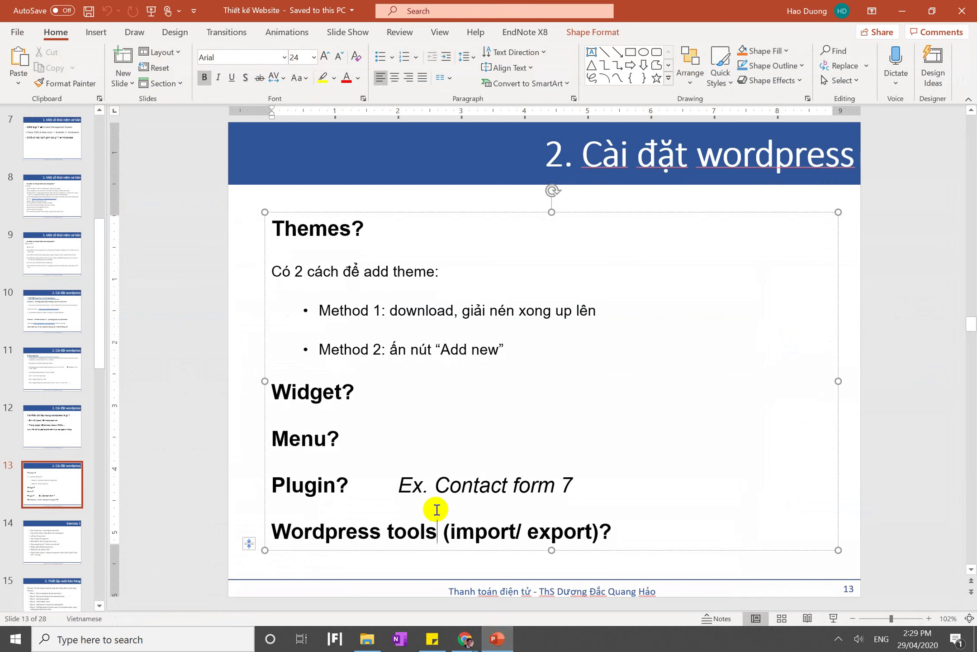
Go to slide 14, Exercise 1, and look over its task bullets
{"action": "left_click", "coordinate": [46, 547]}
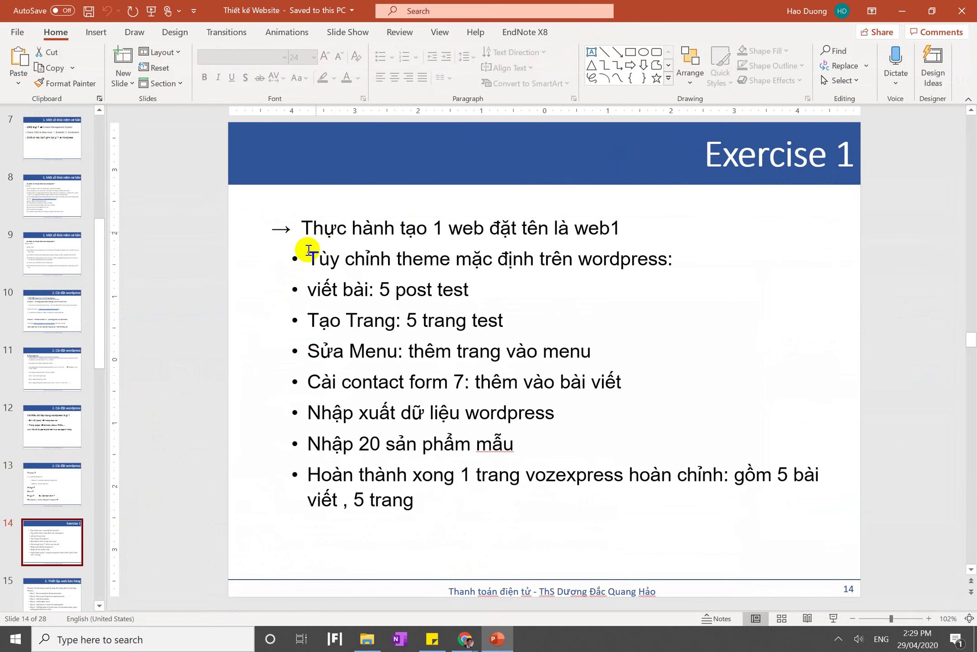
{"action": "left_click_drag", "start_coordinate": [318, 239], "coordinate": [554, 514]}
{"action": "left_click", "coordinate": [487, 488]}
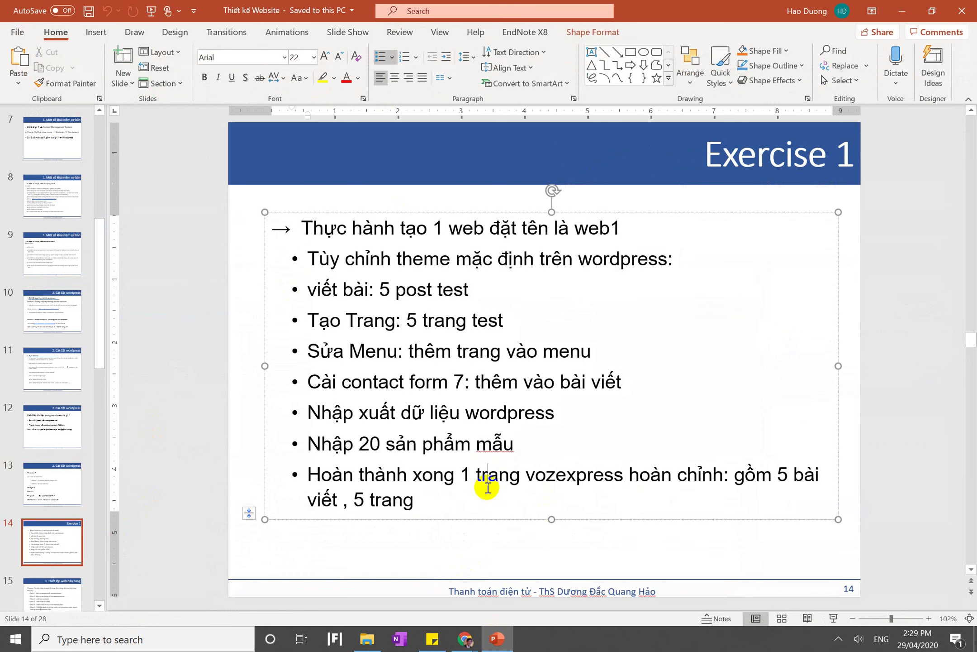
{"action": "left_click", "coordinate": [31, 550]}
{"action": "scroll", "coordinate": [31, 548], "scroll_direction": "down", "scroll_amount": 12}
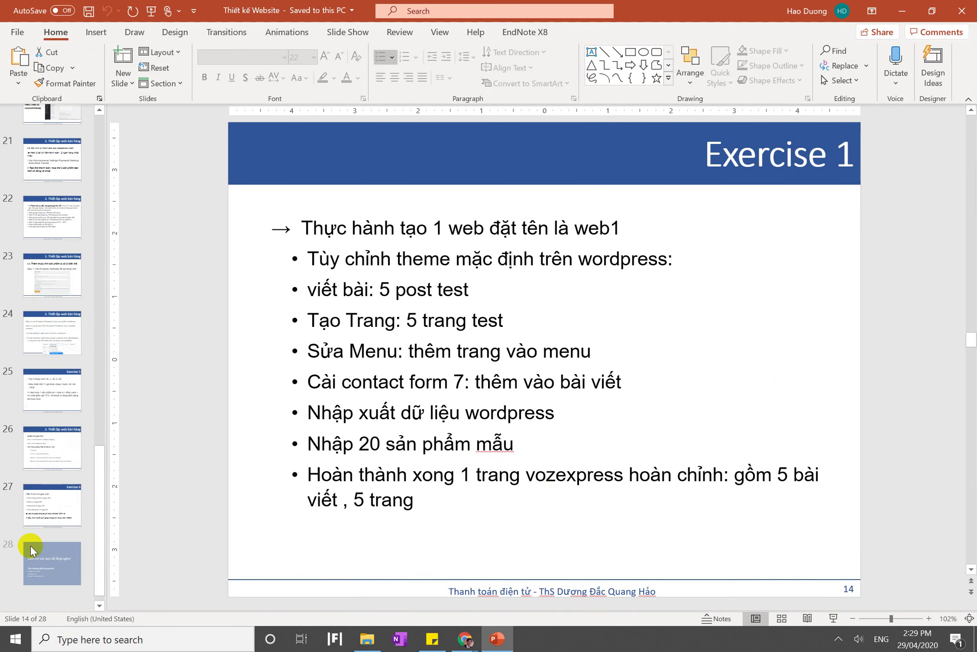
{"action": "scroll", "coordinate": [30, 547], "scroll_direction": "up", "scroll_amount": 7}
Select the 'Tạo Trang: 5 trang test' bullet among the exercise tasks
{"action": "left_click", "coordinate": [380, 263]}
{"action": "triple_click", "coordinate": [380, 263]}
{"action": "triple_click", "coordinate": [360, 287]}
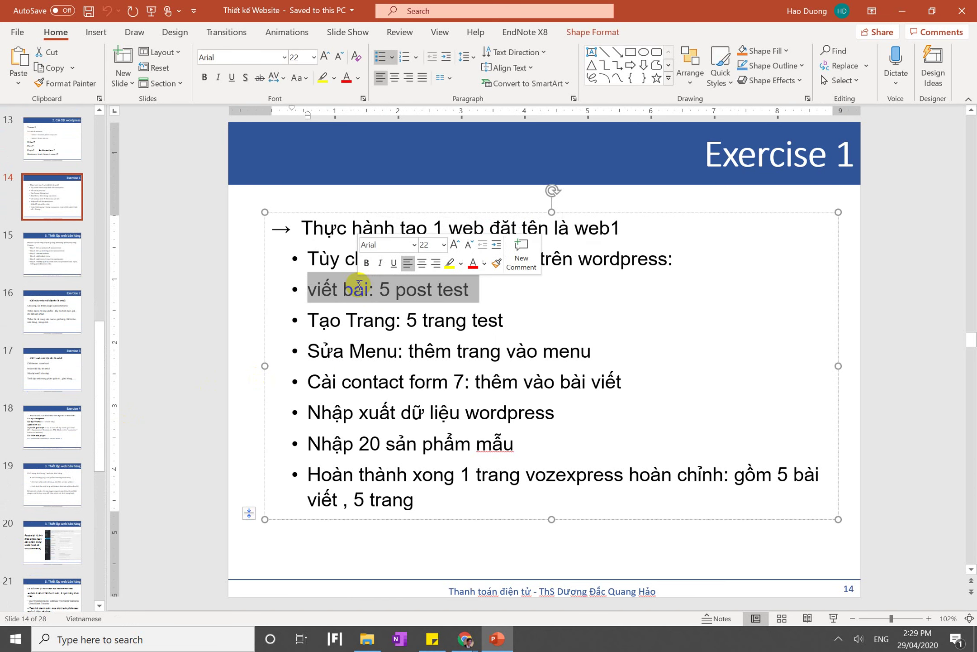
{"action": "left_click", "coordinate": [333, 260]}
{"action": "triple_click", "coordinate": [333, 260]}
{"action": "left_click", "coordinate": [330, 260]}
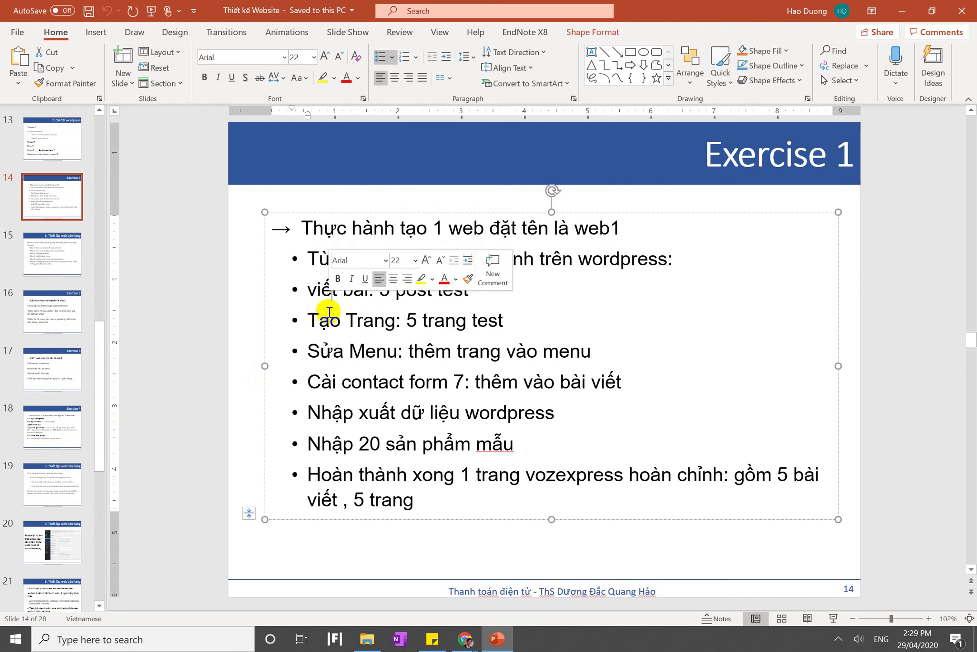
{"action": "triple_click", "coordinate": [329, 319]}
{"action": "triple_click", "coordinate": [331, 325]}
In Chrome's second tab, search 'tiki' and open the Tiki shopping site
{"action": "mouse_move", "coordinate": [466, 638]}
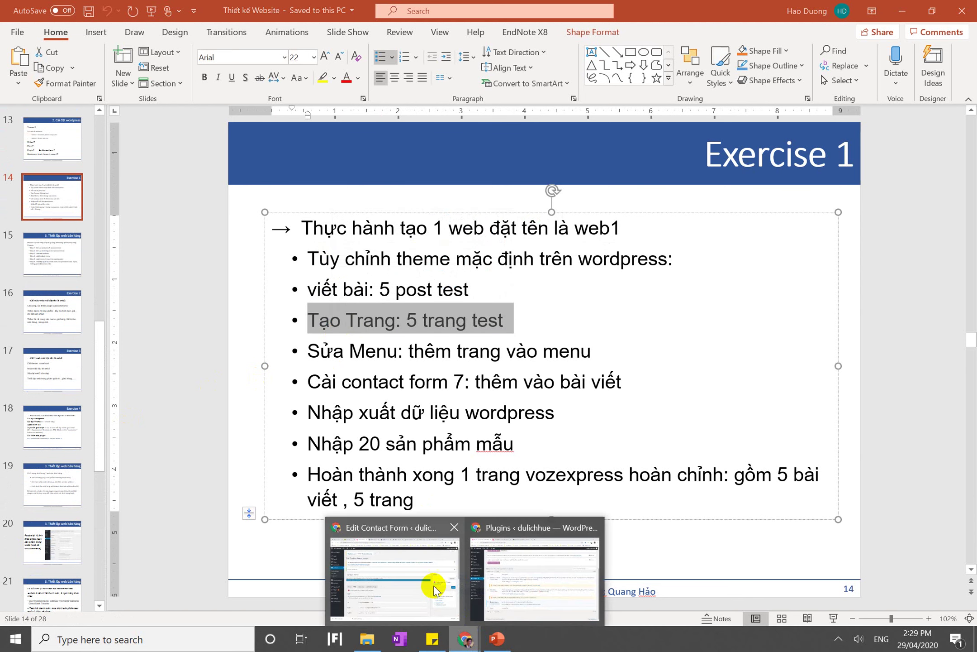
{"action": "left_click", "coordinate": [530, 585]}
{"action": "scroll", "coordinate": [334, 254], "scroll_direction": "up", "scroll_amount": 3}
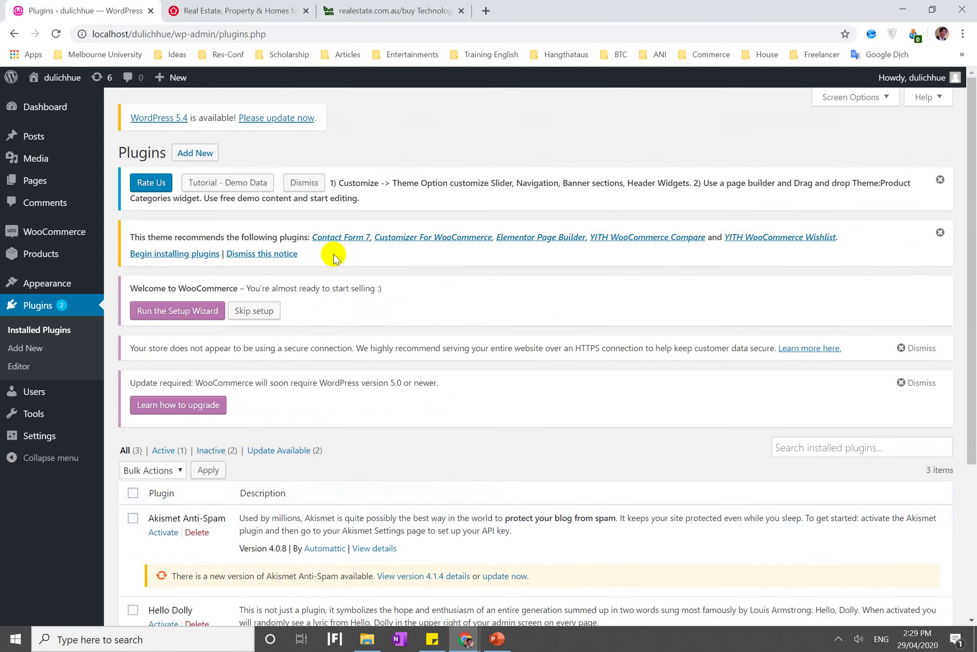
{"action": "left_click", "coordinate": [218, 10]}
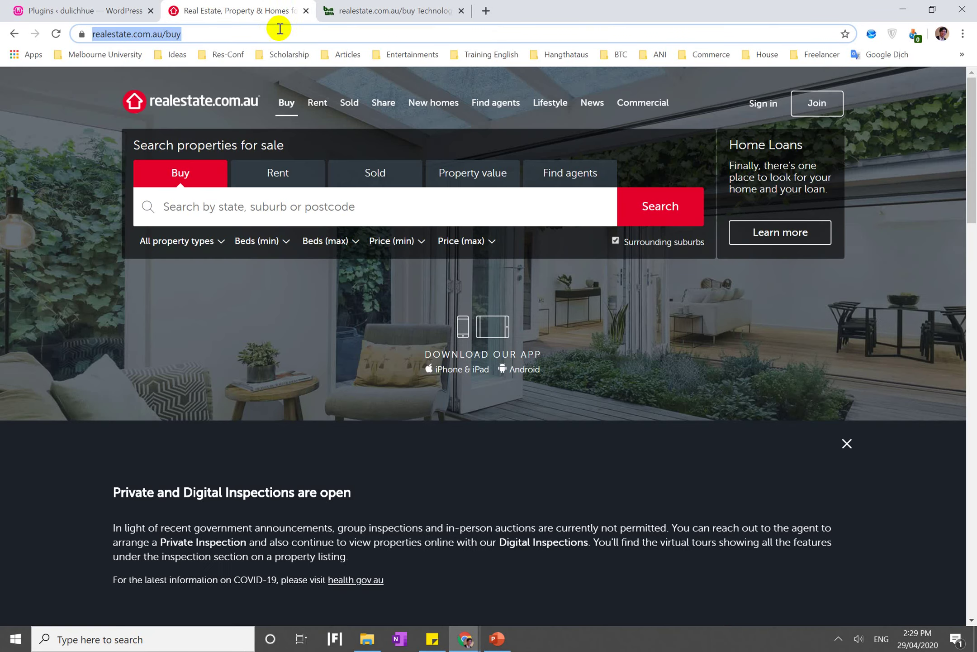
{"action": "type", "text": "tiki"}
{"action": "key", "text": "Return"}
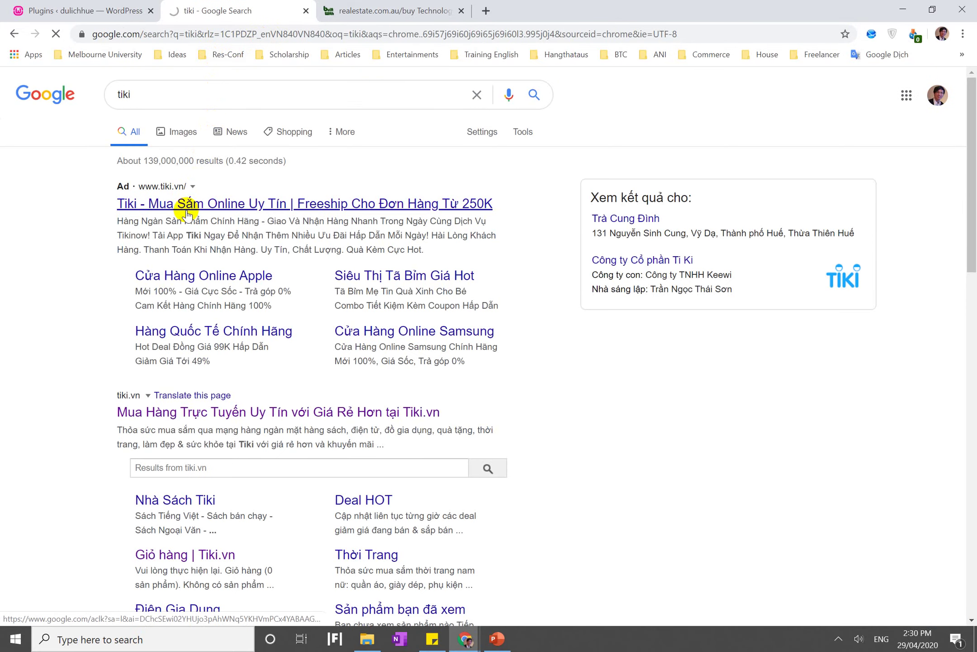
{"action": "left_click", "coordinate": [187, 205]}
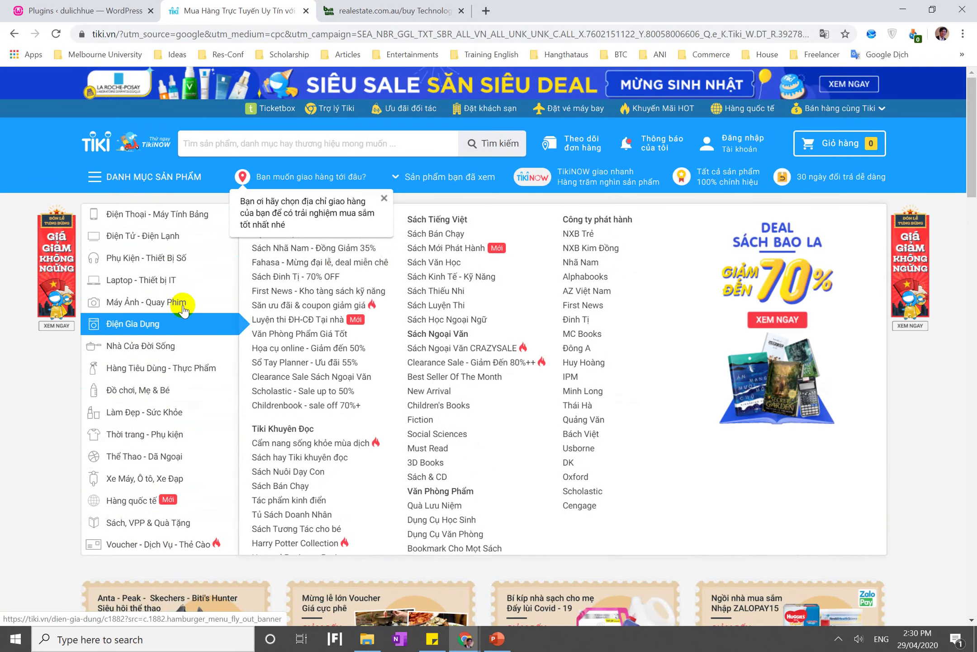
Load itt.hce.edu.vn in the third tab, browse it, then return to the WordPress tab
{"action": "left_click", "coordinate": [349, 5]}
{"action": "left_click", "coordinate": [360, 32]}
{"action": "type", "text": "it"}
{"action": "key", "text": "Return"}
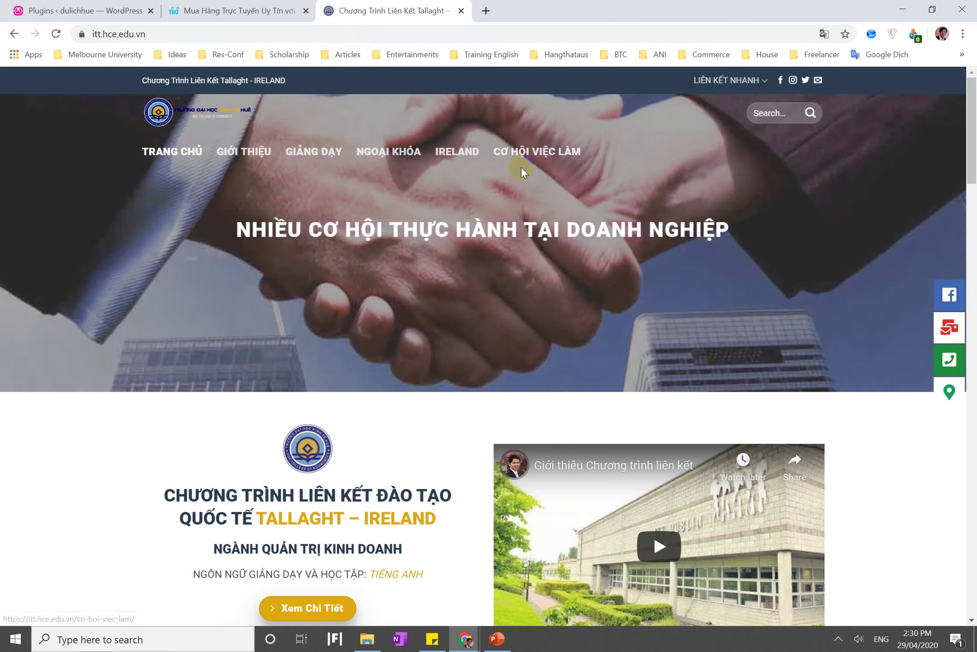
{"action": "left_click", "coordinate": [536, 154]}
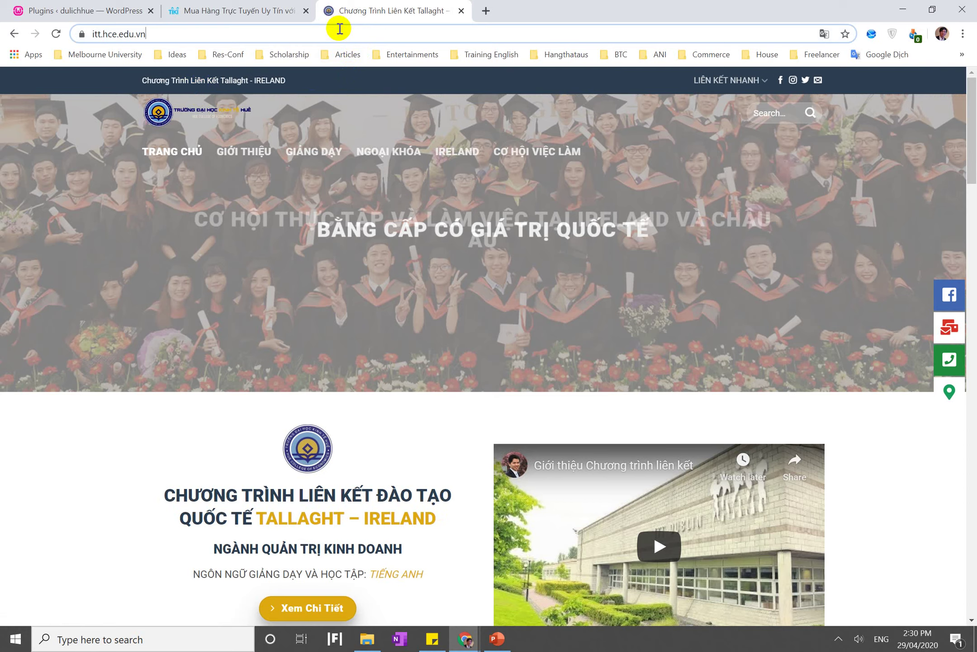
{"action": "left_click", "coordinate": [340, 29]}
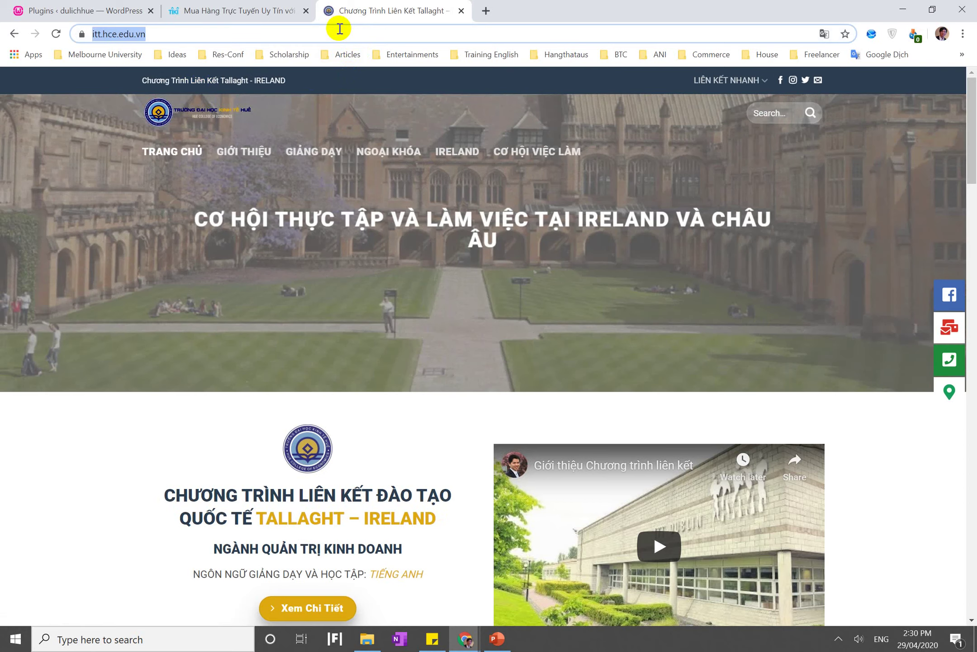
{"action": "scroll", "coordinate": [246, 177], "scroll_direction": "down", "scroll_amount": 15}
{"action": "scroll", "coordinate": [247, 179], "scroll_direction": "down", "scroll_amount": 10}
{"action": "scroll", "coordinate": [247, 179], "scroll_direction": "up", "scroll_amount": 15}
{"action": "scroll", "coordinate": [247, 179], "scroll_direction": "up", "scroll_amount": 12}
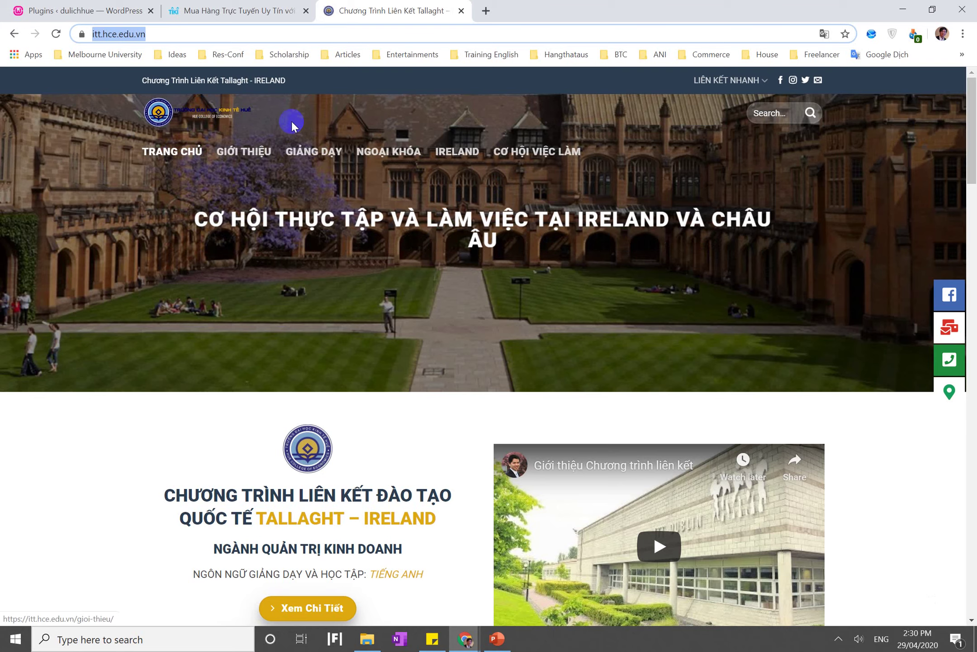
{"action": "left_click", "coordinate": [102, 6]}
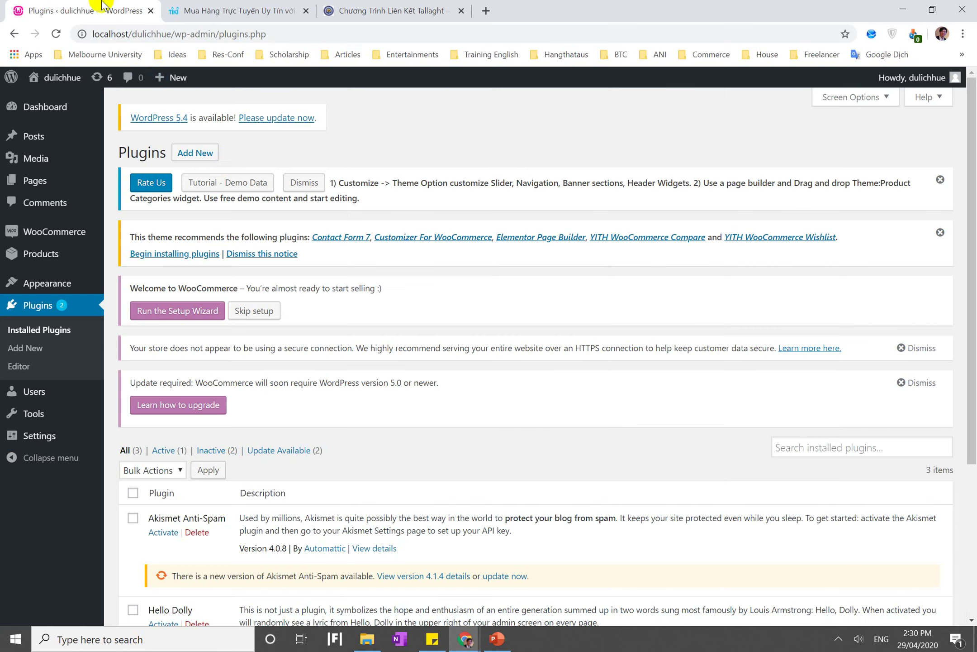
Back in WordPress, go to Appearance > Menus
{"action": "left_click", "coordinate": [253, 11]}
{"action": "left_click", "coordinate": [121, 5]}
{"action": "scroll", "coordinate": [283, 246], "scroll_direction": "down", "scroll_amount": 3}
{"action": "scroll", "coordinate": [283, 247], "scroll_direction": "up", "scroll_amount": 3}
{"action": "left_click", "coordinate": [41, 248]}
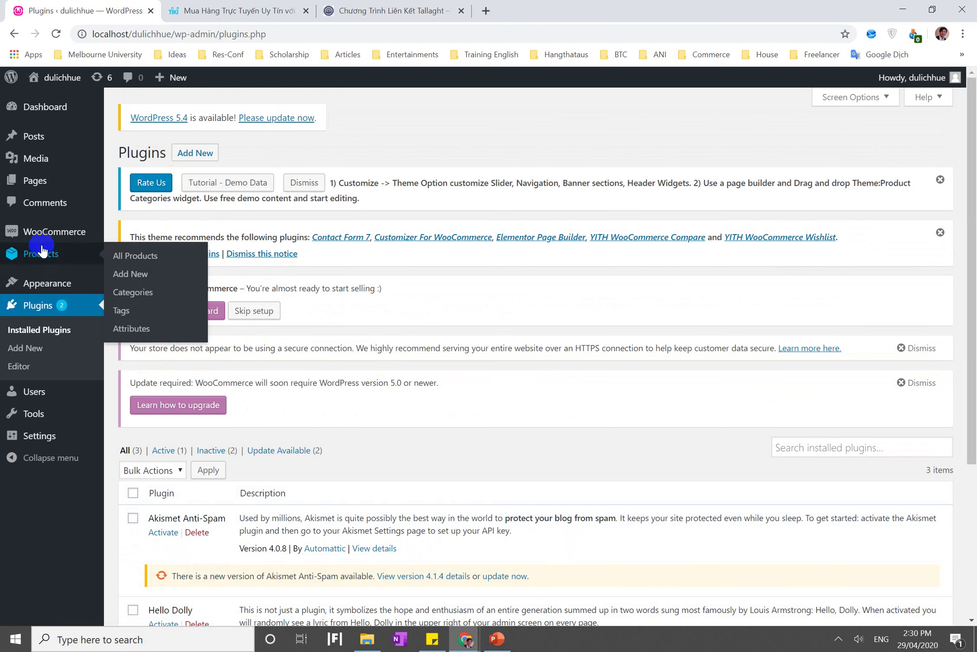
{"action": "mouse_move", "coordinate": [45, 292]}
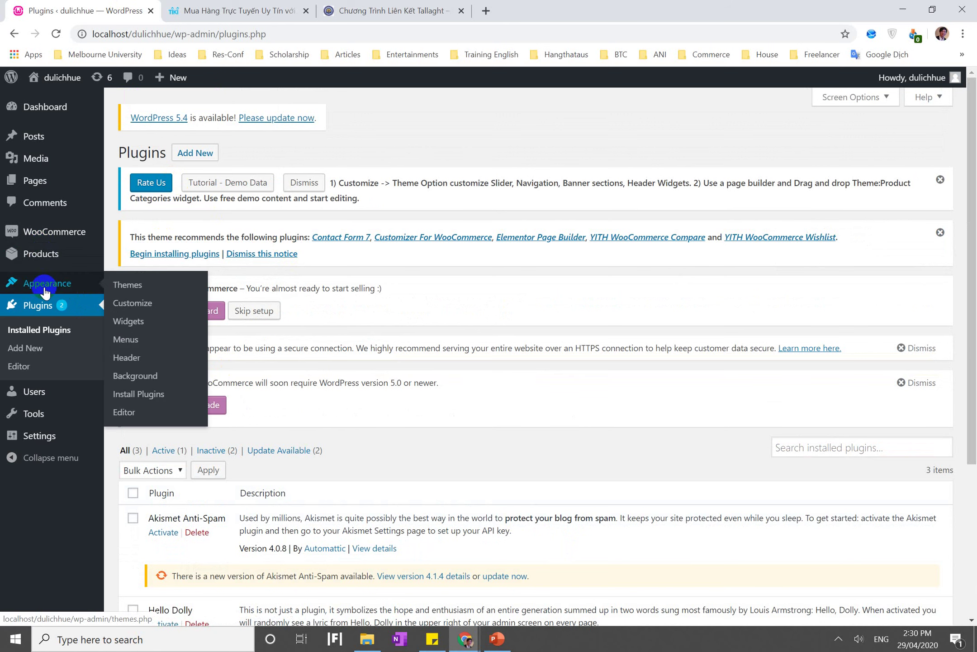
{"action": "left_click", "coordinate": [134, 343]}
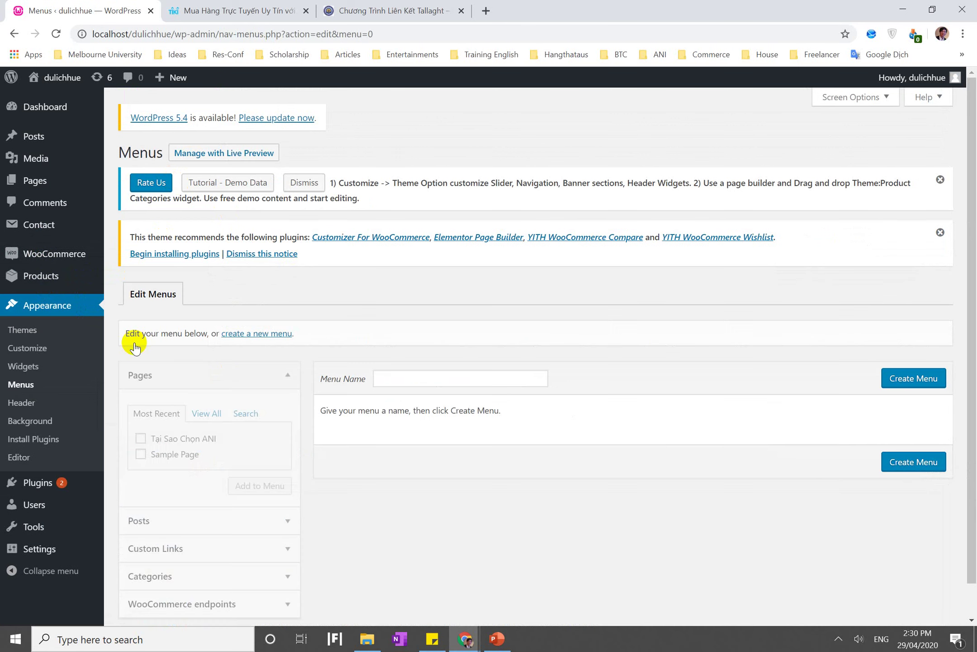
Enter 'Tin tức' as the menu name and create the menu
{"action": "scroll", "coordinate": [134, 343], "scroll_direction": "down", "scroll_amount": 1}
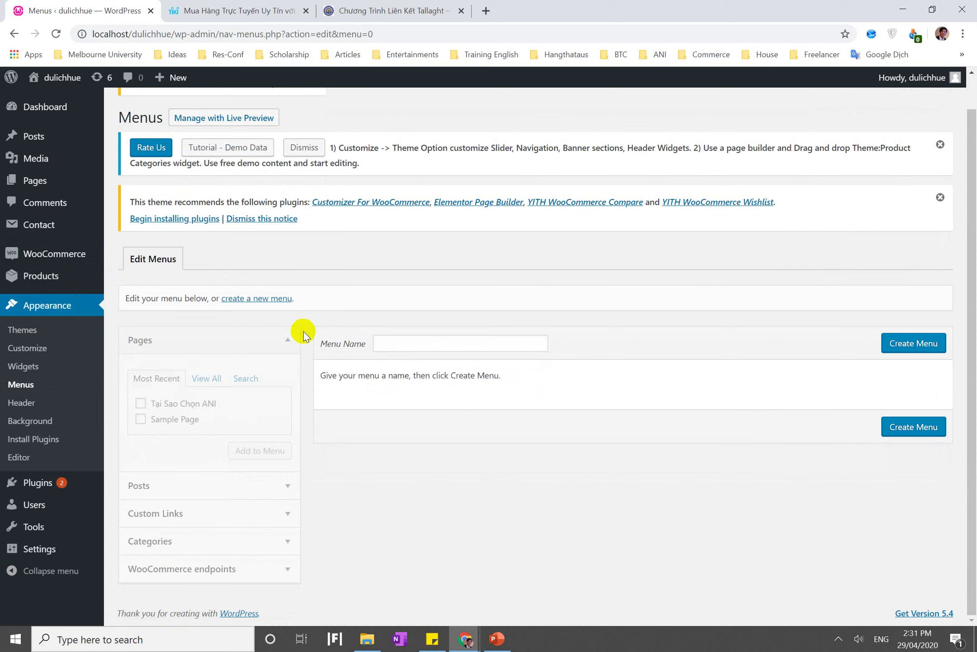
{"action": "left_click", "coordinate": [908, 348]}
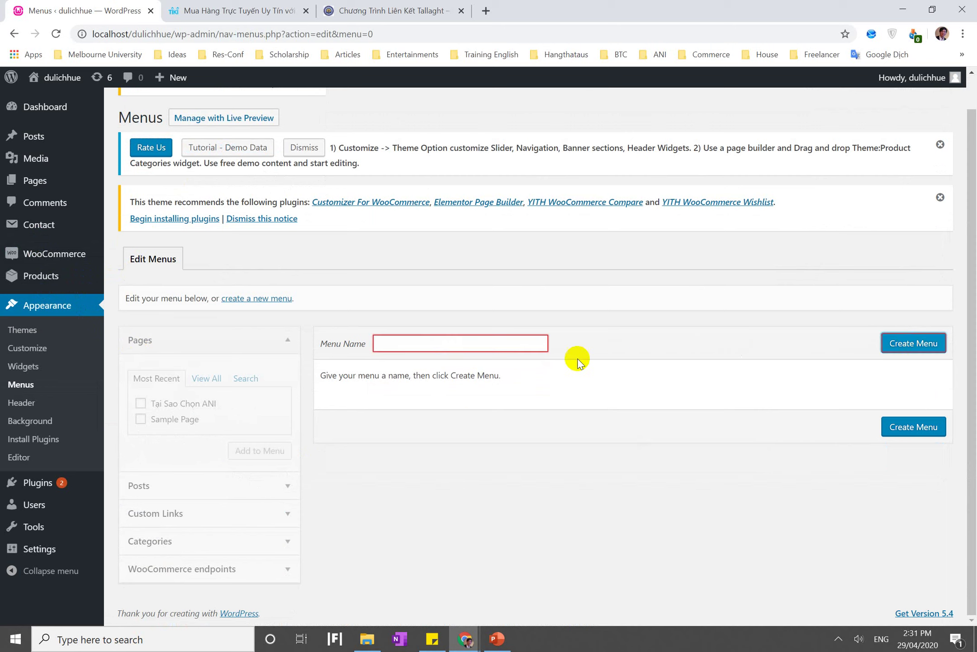
{"action": "left_click", "coordinate": [529, 337]}
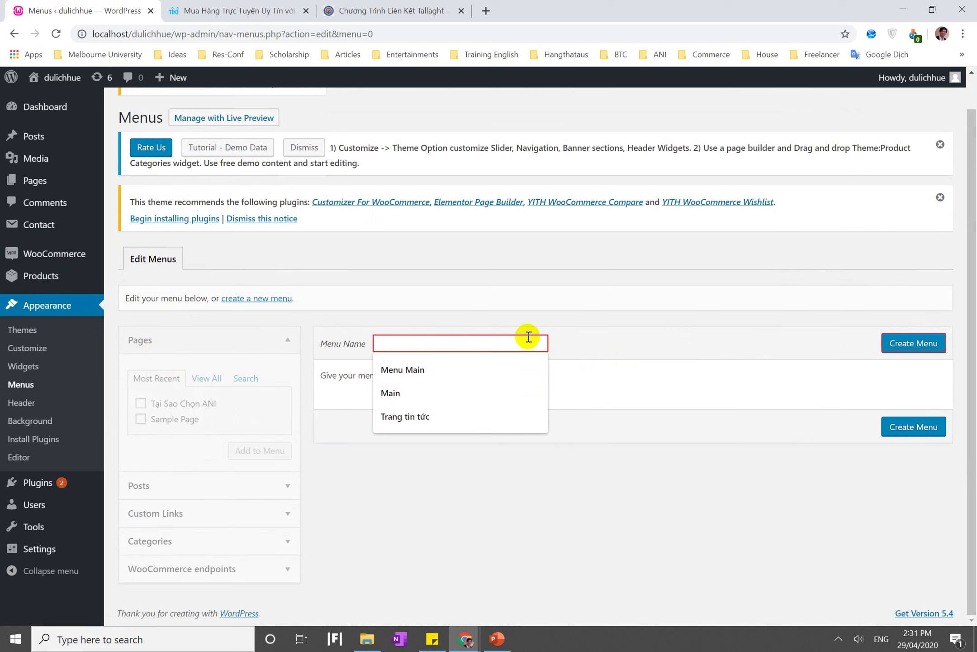
{"action": "type", "text": "Tin tức"}
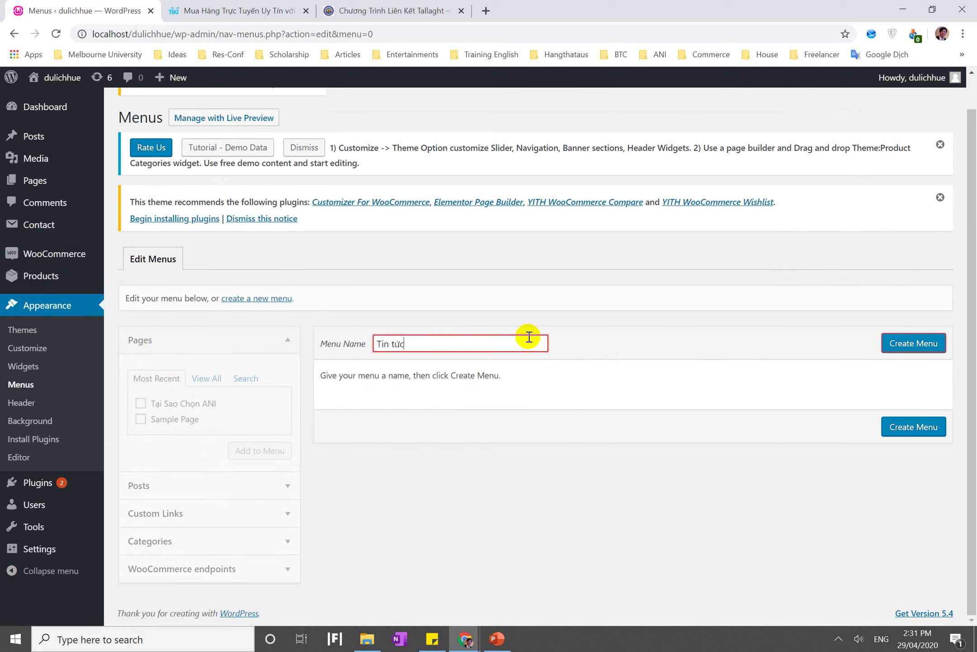
{"action": "left_click", "coordinate": [905, 347]}
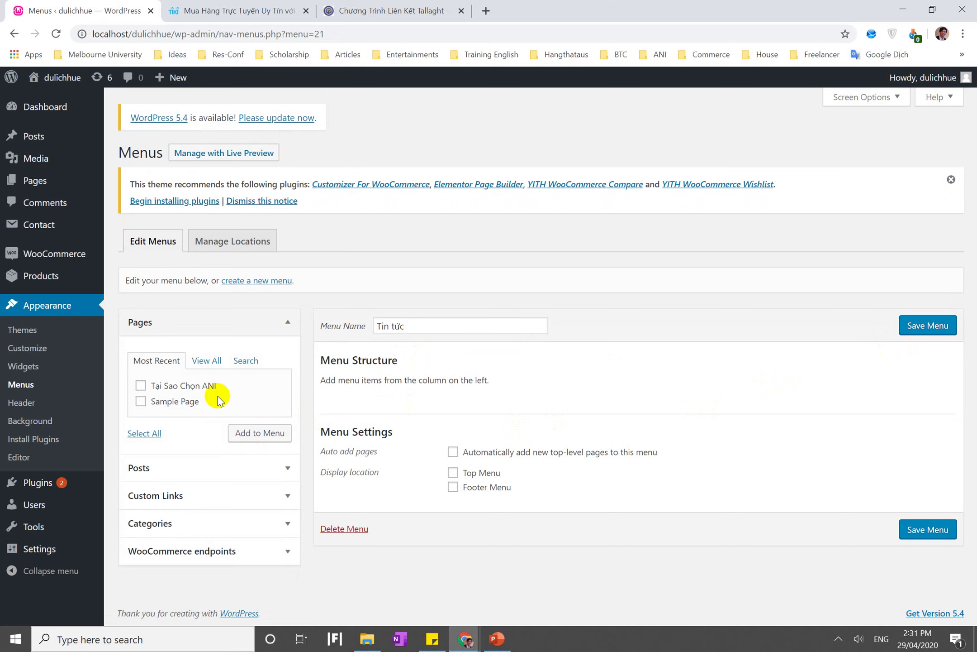
Expand the Categories box and add the Tin Tức category to the Tin tức menu
{"action": "left_click", "coordinate": [203, 468]}
{"action": "scroll", "coordinate": [202, 466], "scroll_direction": "down", "scroll_amount": 1}
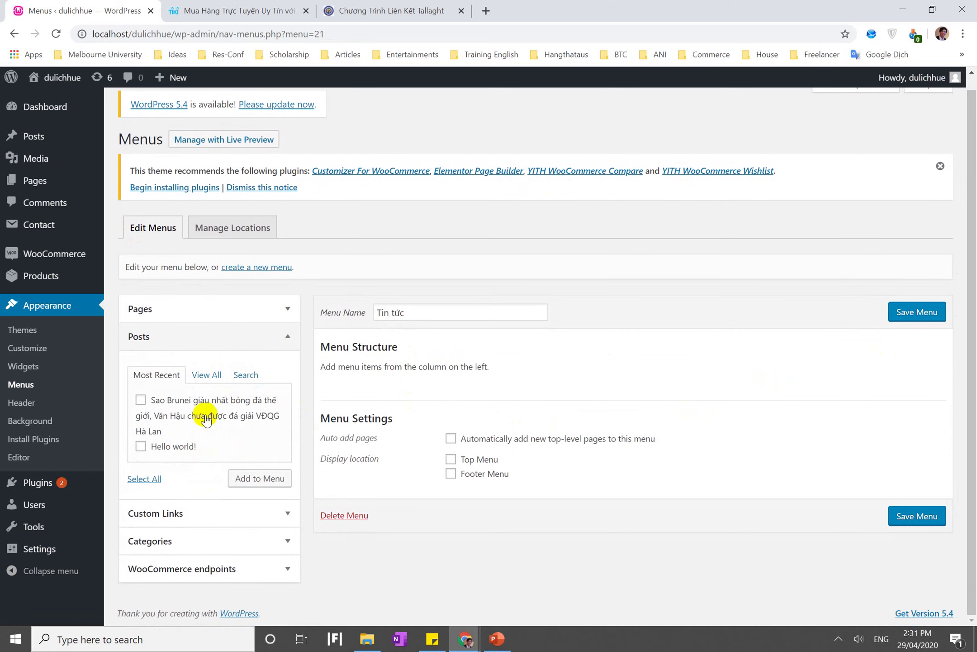
{"action": "left_click", "coordinate": [205, 546]}
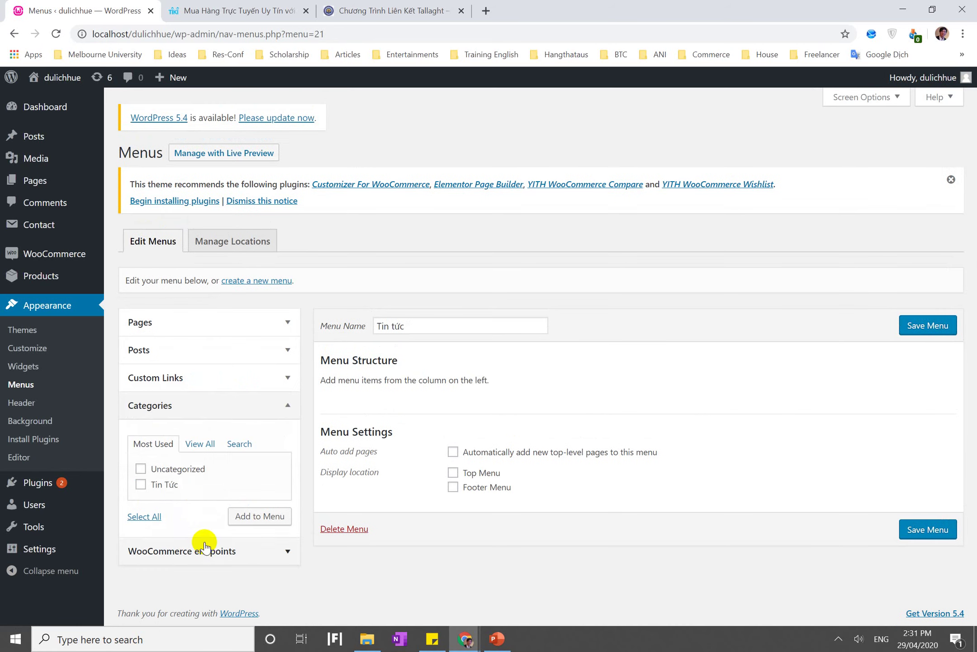
{"action": "left_click", "coordinate": [243, 514]}
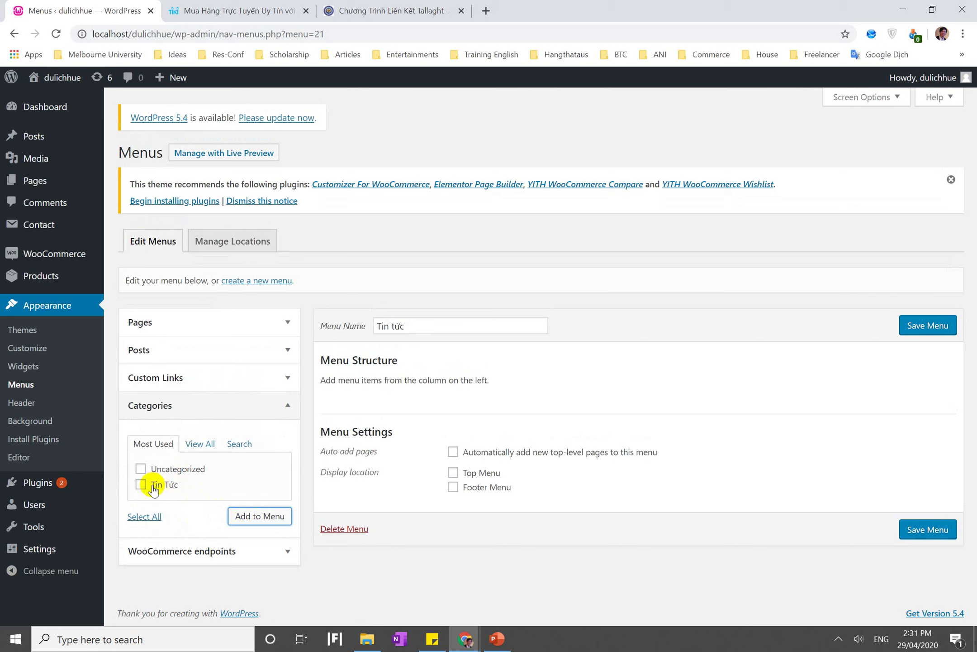
{"action": "left_click", "coordinate": [271, 516]}
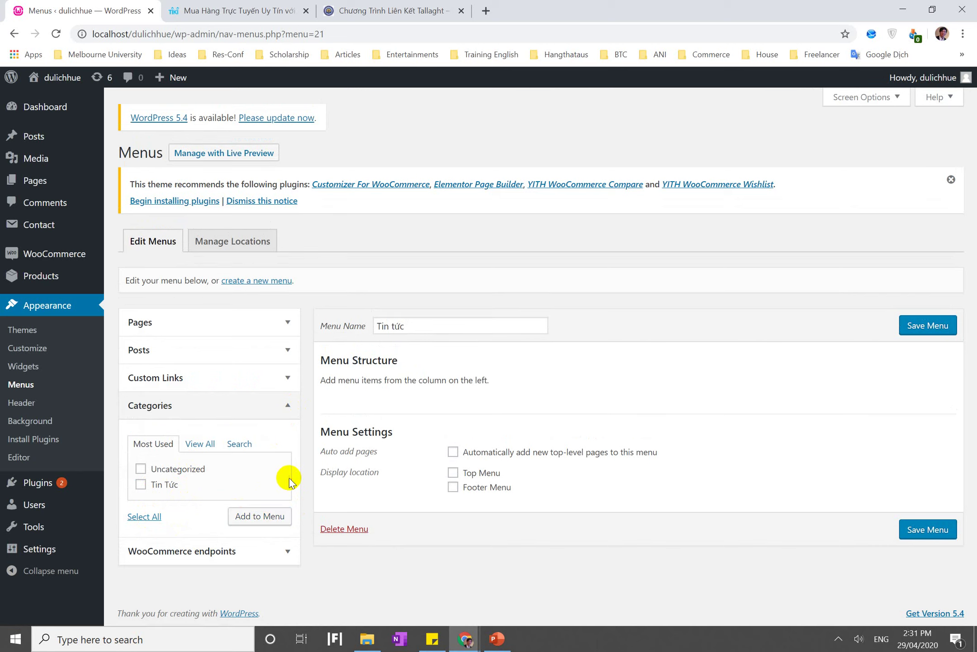
{"action": "left_click", "coordinate": [261, 516]}
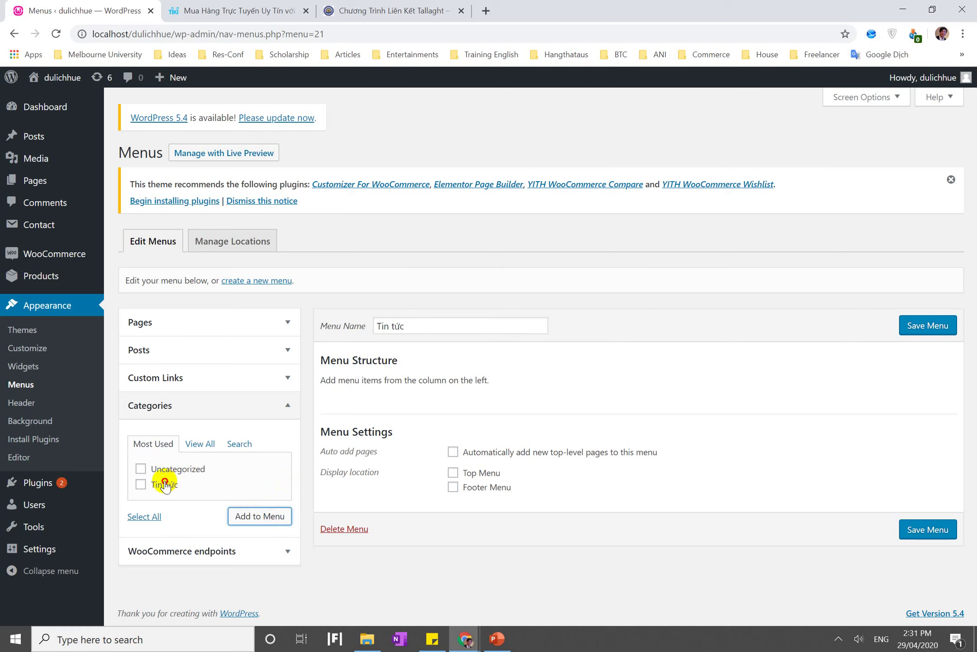
{"action": "left_click", "coordinate": [250, 515]}
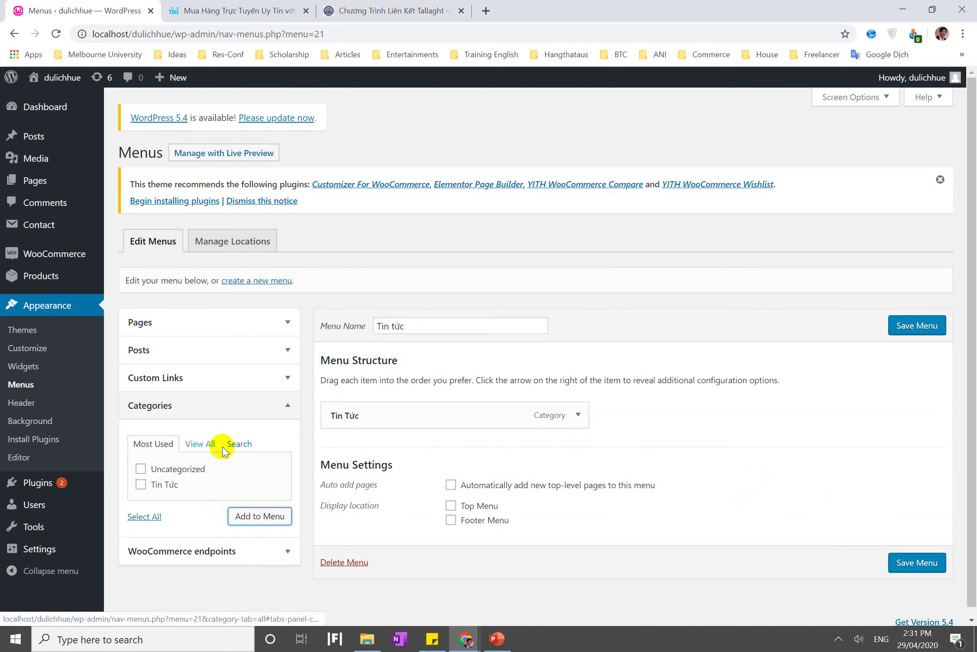
{"action": "left_click", "coordinate": [143, 517]}
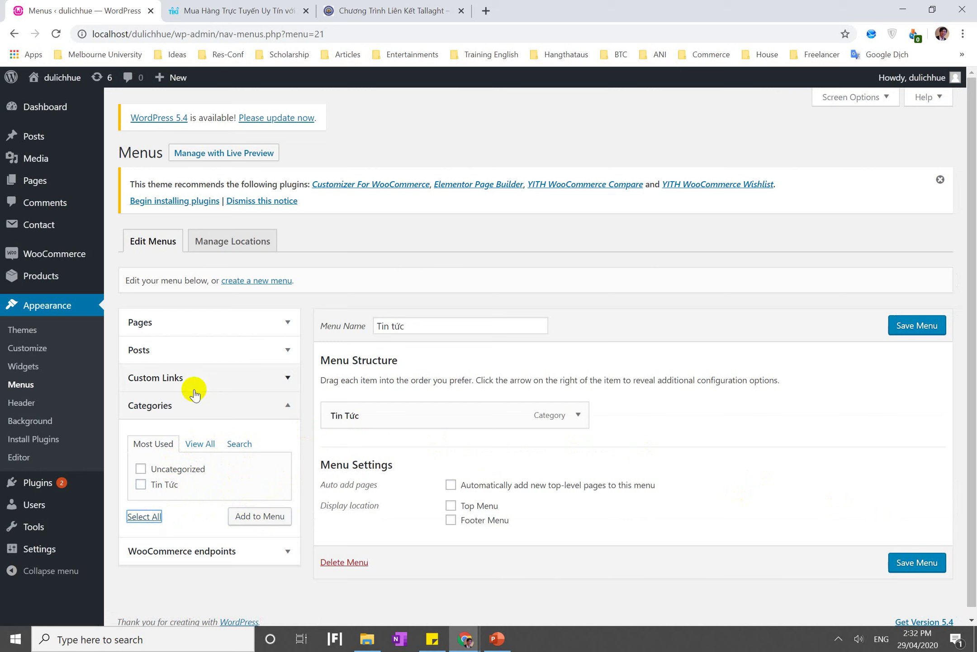
Leave the unsaved menu page and go to Posts > Categories
{"action": "left_click", "coordinate": [75, 227]}
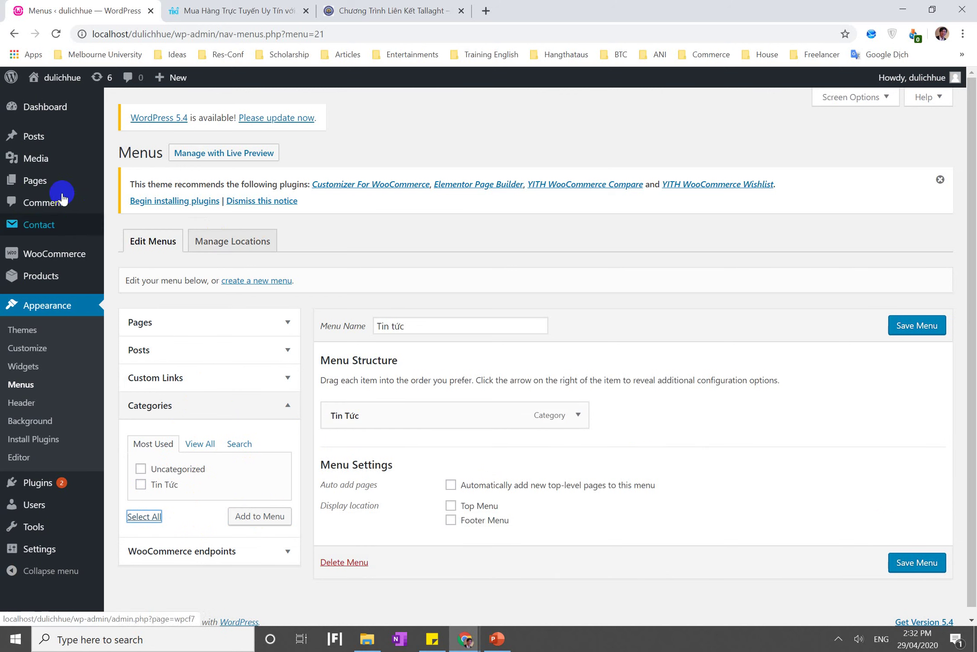
{"action": "mouse_move", "coordinate": [64, 185]}
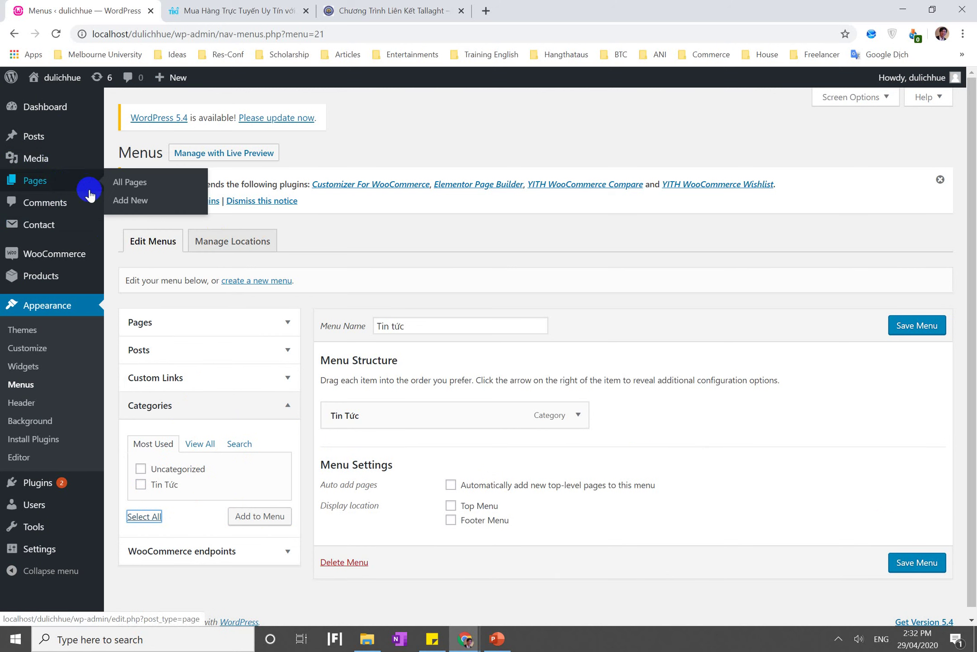
{"action": "mouse_move", "coordinate": [71, 136]}
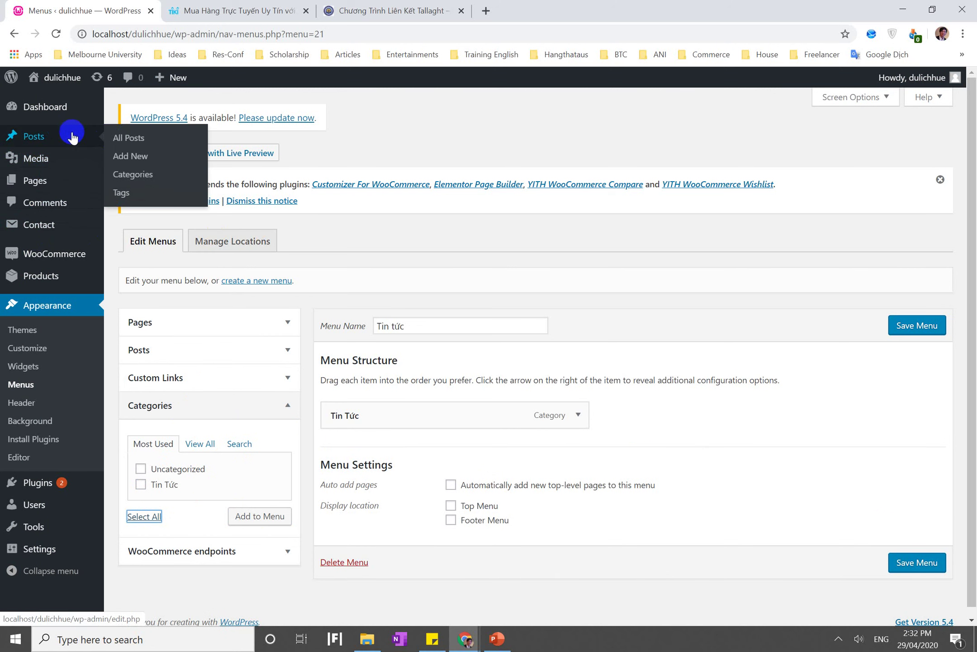
{"action": "left_click", "coordinate": [130, 140]}
{"action": "left_click", "coordinate": [552, 107]}
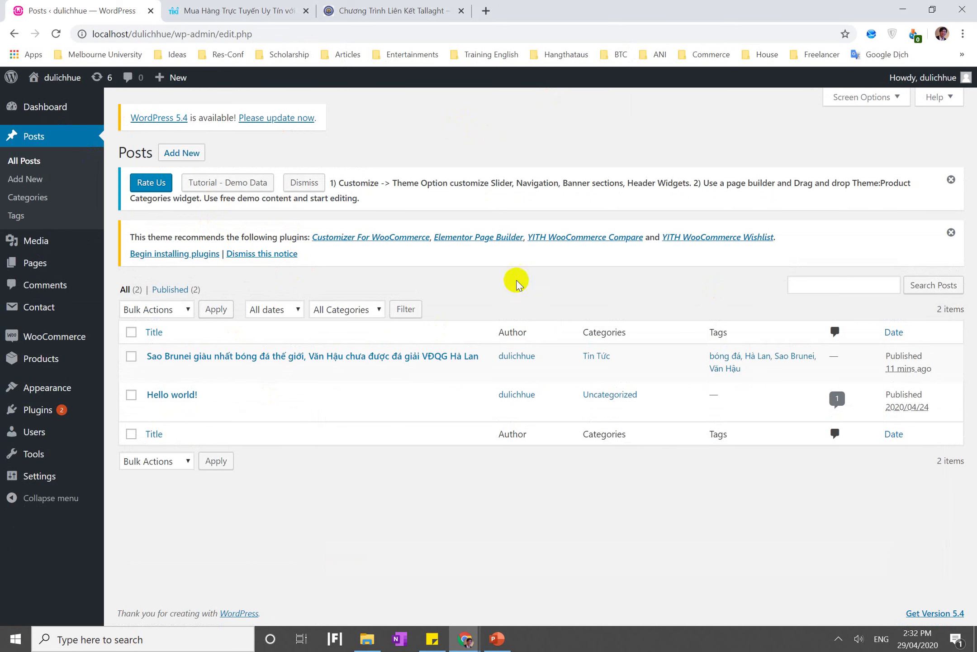
{"action": "left_click", "coordinate": [46, 200]}
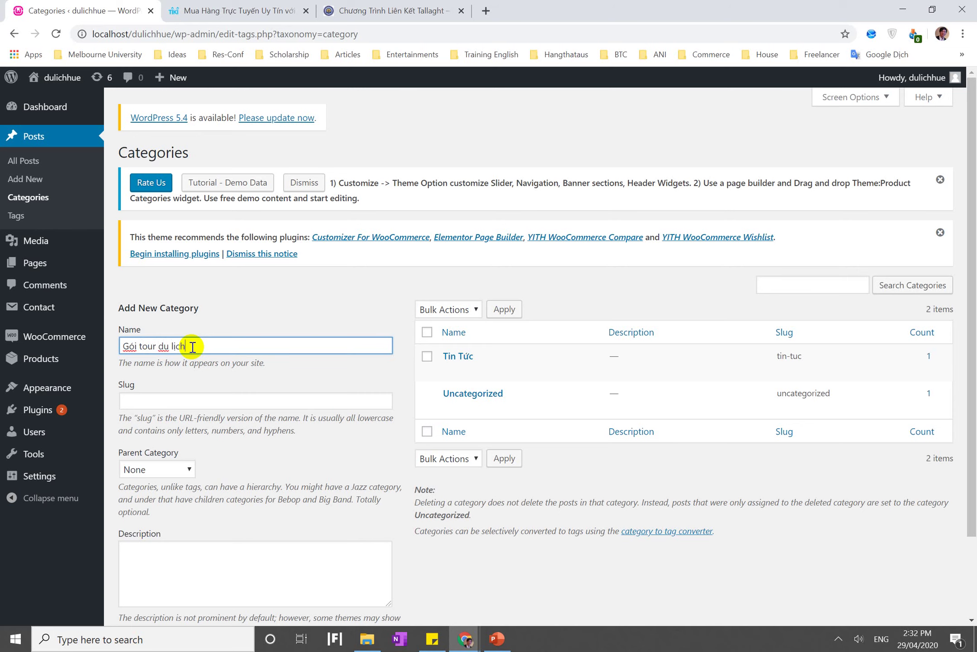
Add the new categories 'Gói tour du lịch' and 'Giới thiệu'
{"action": "scroll", "coordinate": [338, 439], "scroll_direction": "down", "scroll_amount": 3}
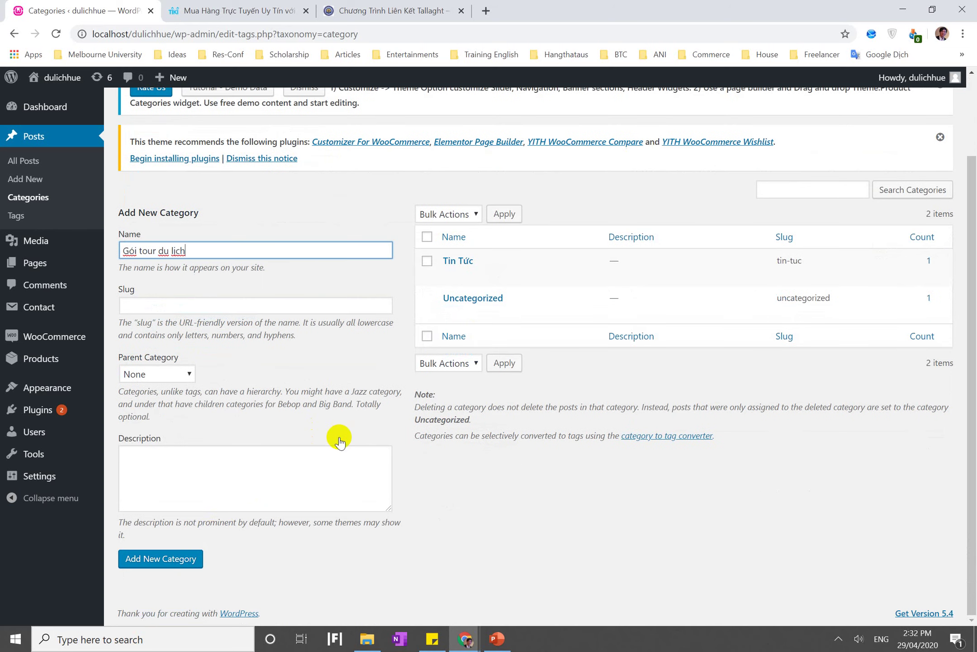
{"action": "left_click", "coordinate": [171, 561]}
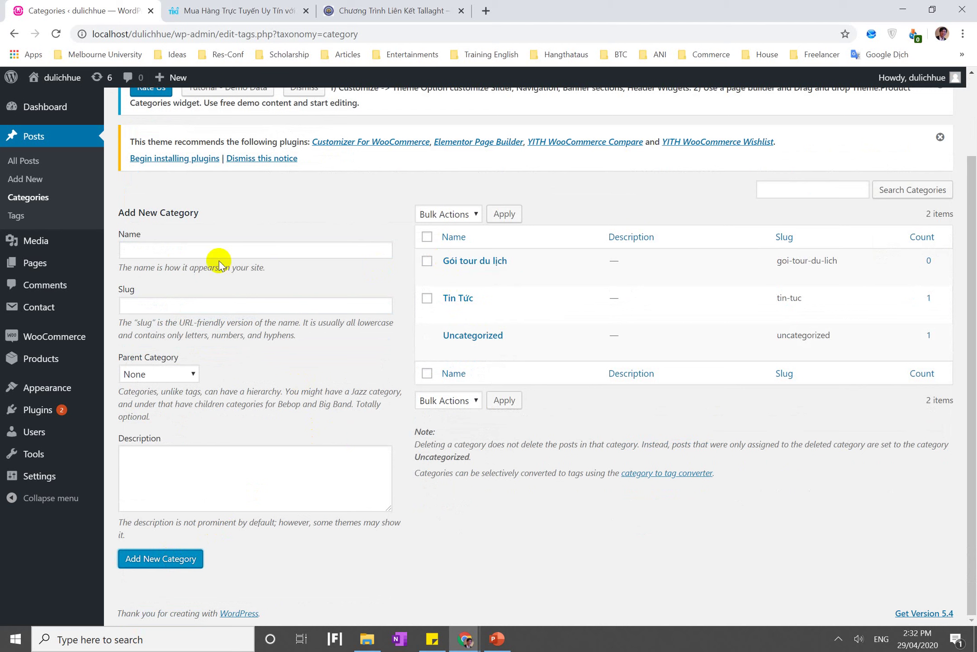
{"action": "left_click", "coordinate": [197, 251]}
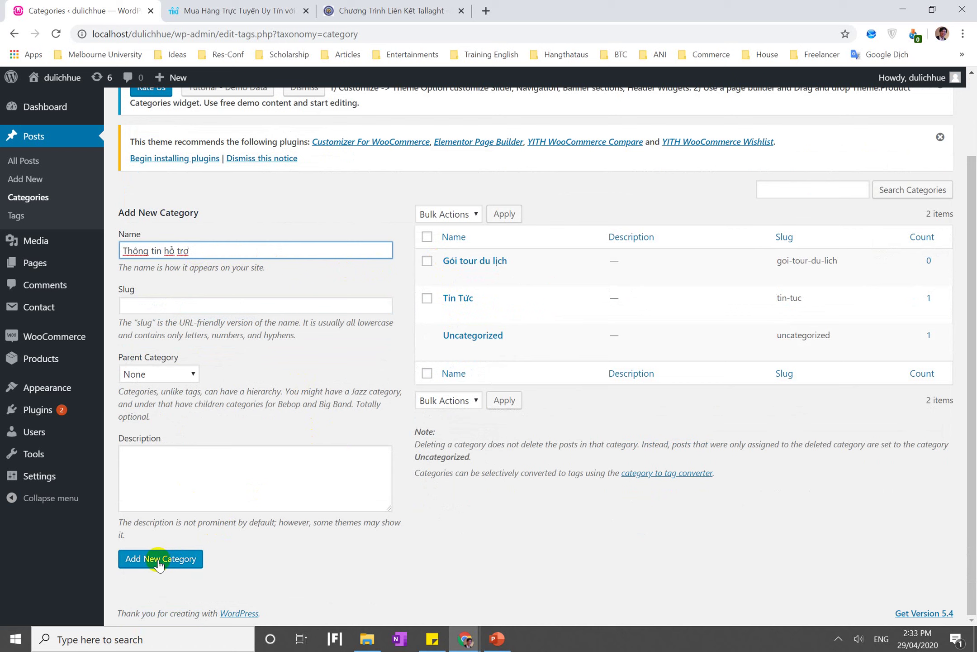
{"action": "type", "text": "j"}
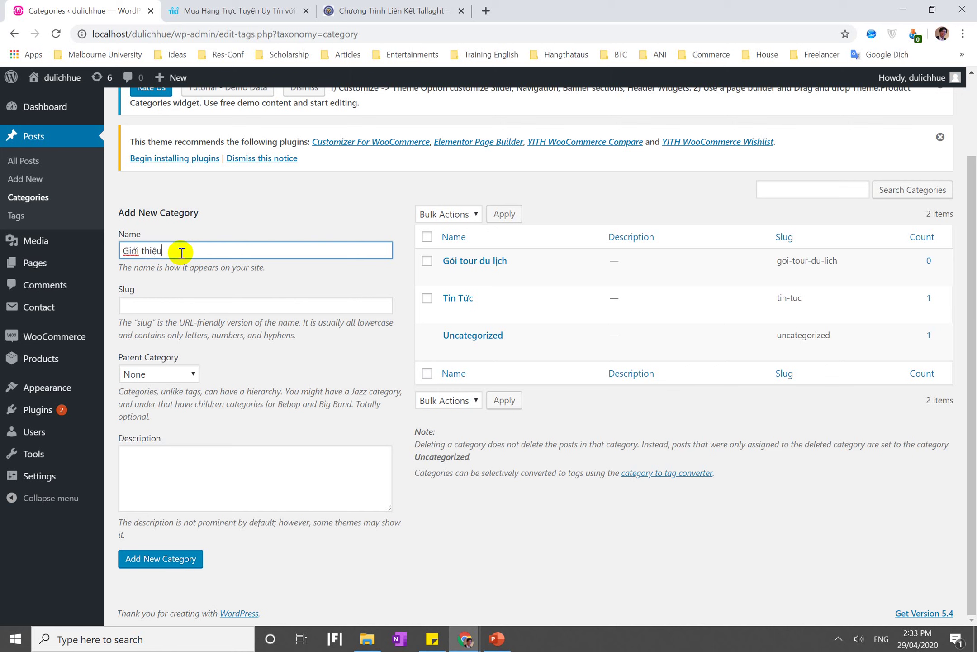
{"action": "left_click", "coordinate": [141, 558]}
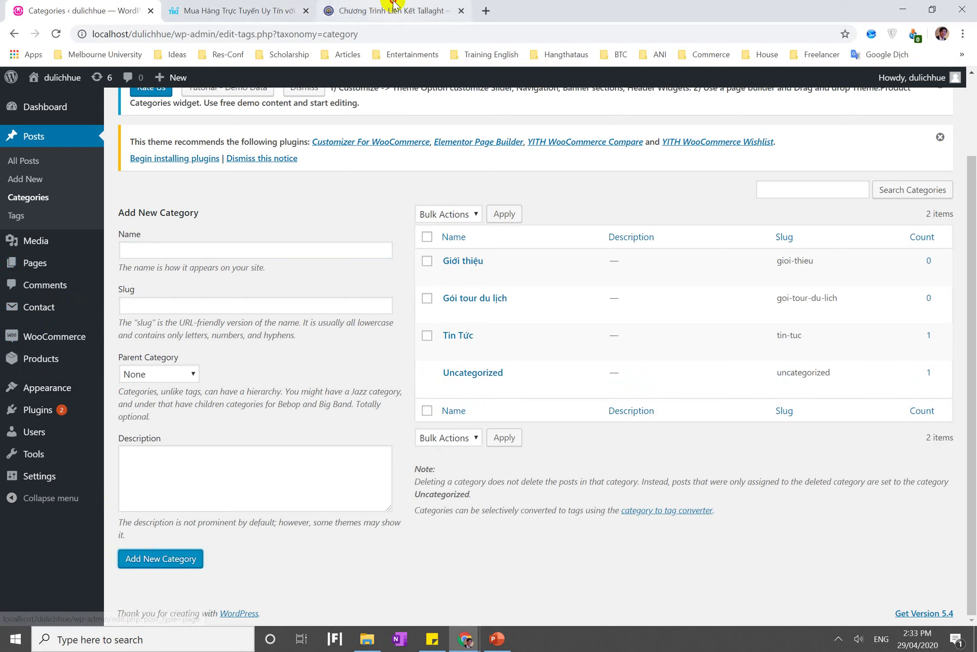
Open ani.edu.vn in a new Chrome tab
{"action": "left_click", "coordinate": [382, 10]}
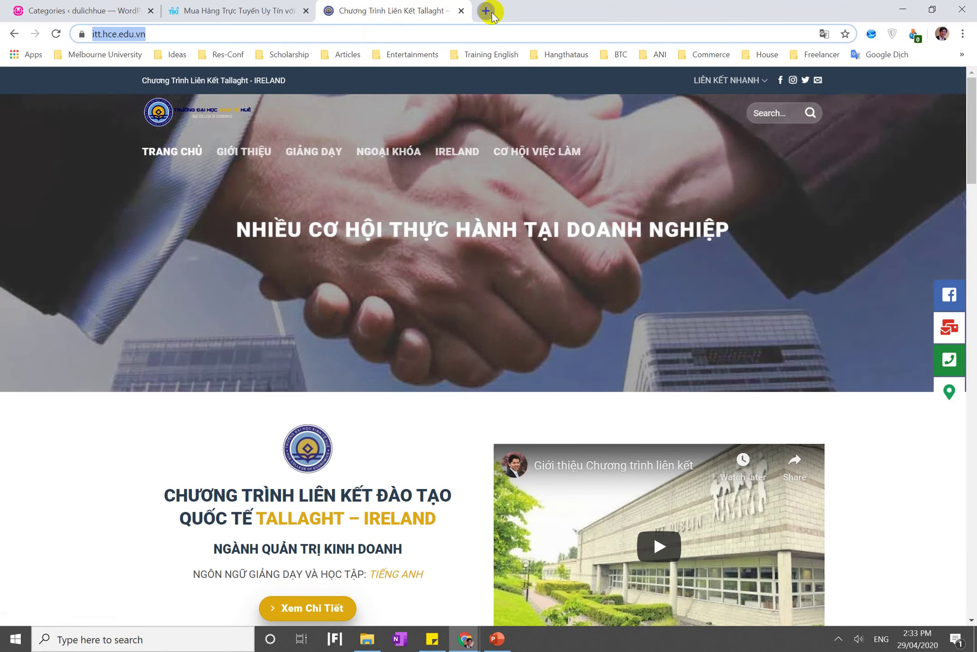
{"action": "left_click", "coordinate": [487, 12]}
{"action": "type", "text": "ani.edu.vn"}
{"action": "key", "text": "Return"}
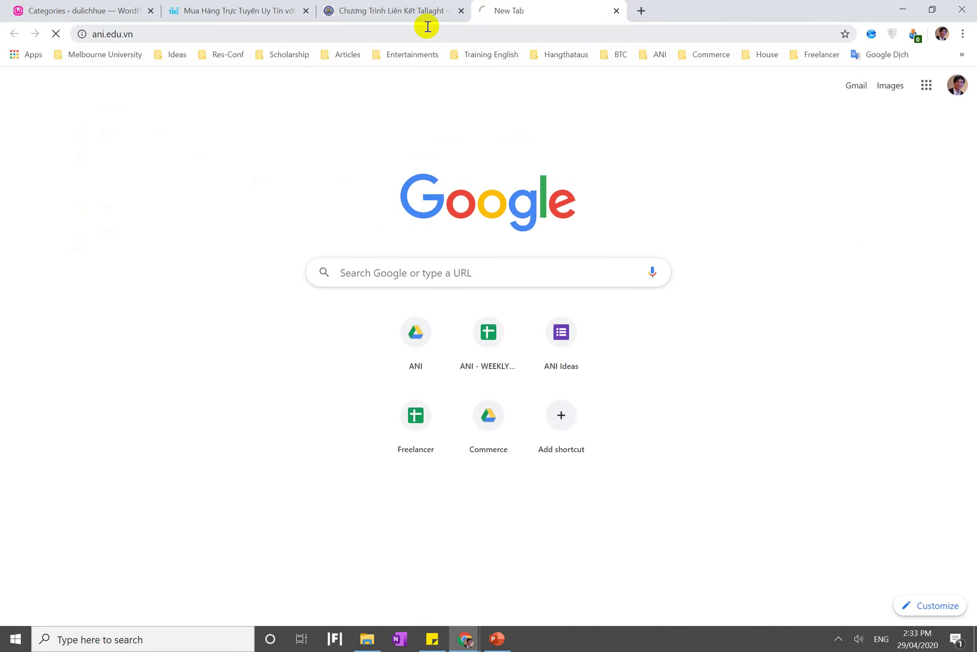
Browse the Tiki and ANI site menus as examples, then return to the WordPress categories tab
{"action": "left_click", "coordinate": [281, 10]}
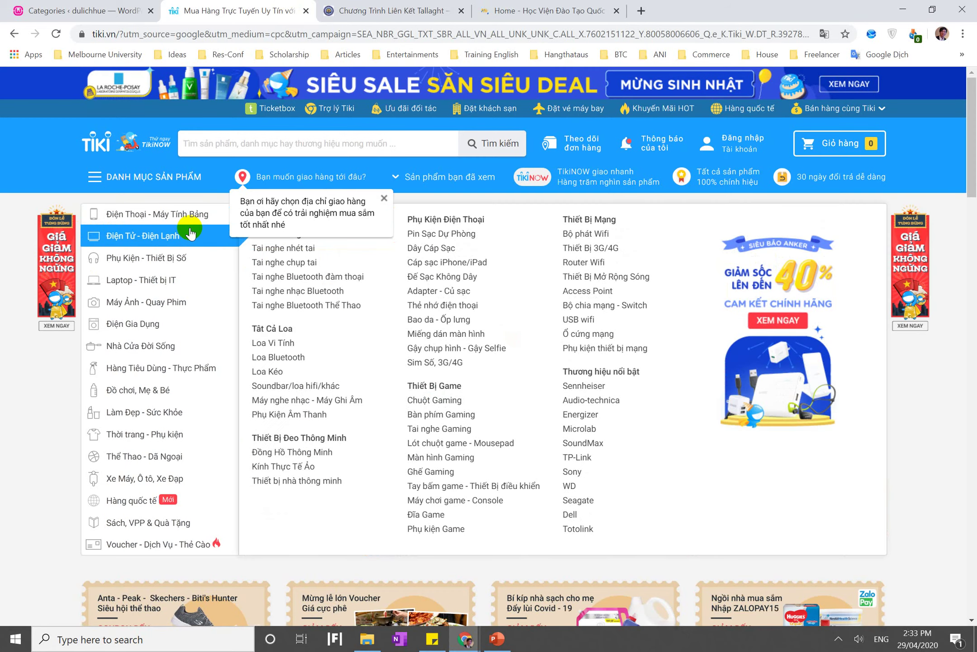
{"action": "mouse_move", "coordinate": [215, 397]}
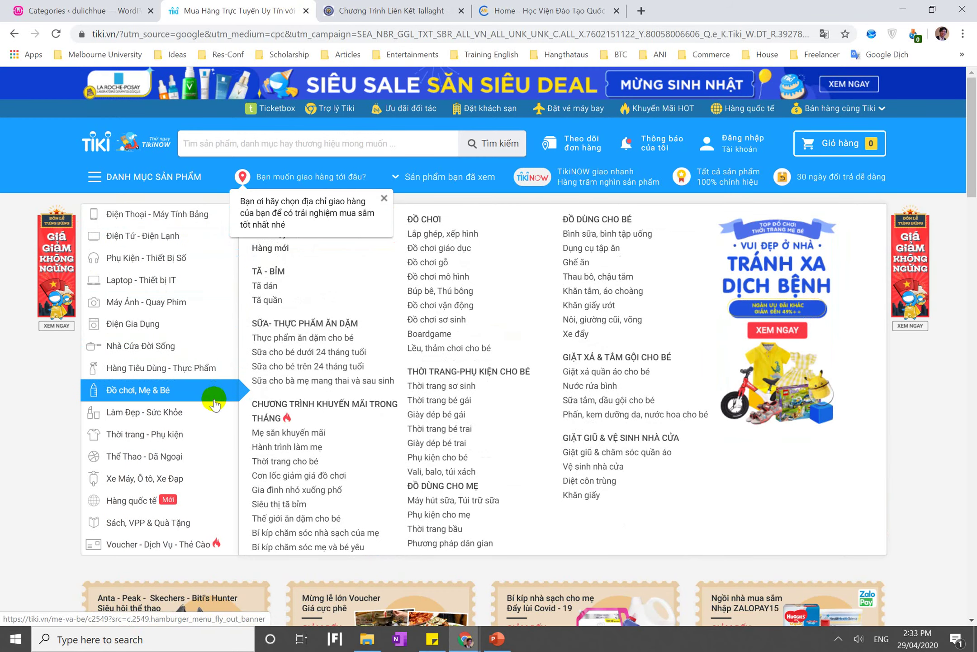
{"action": "left_click", "coordinate": [540, 7]}
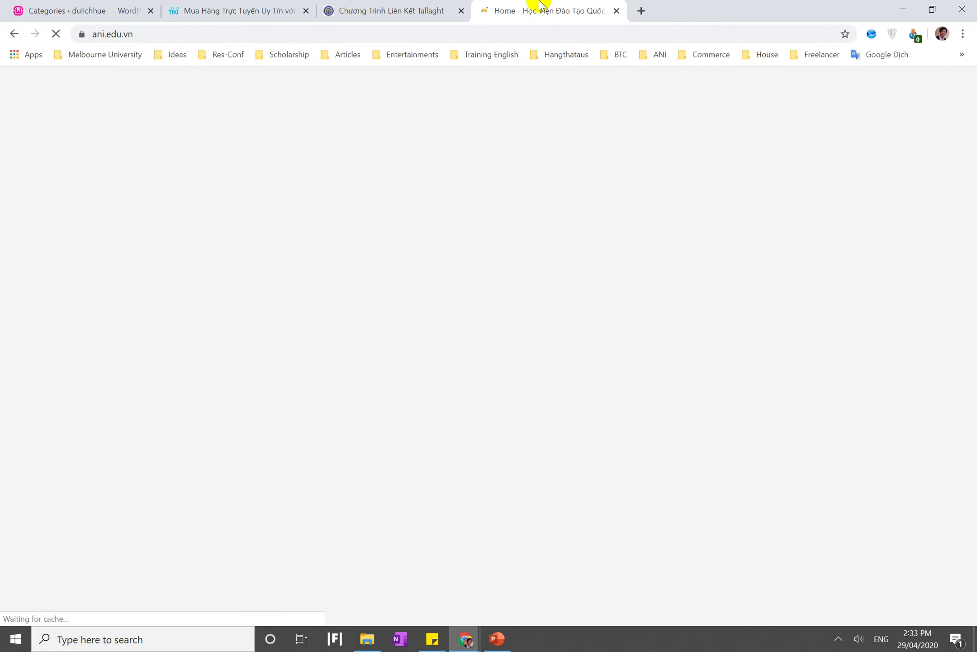
{"action": "mouse_move", "coordinate": [253, 113]}
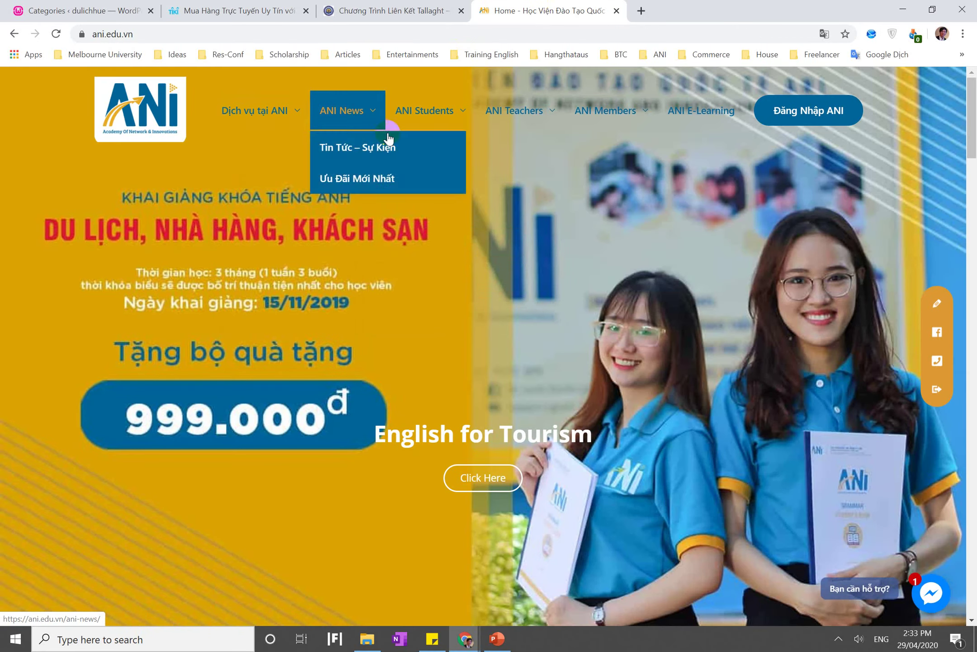
{"action": "mouse_move", "coordinate": [446, 92]}
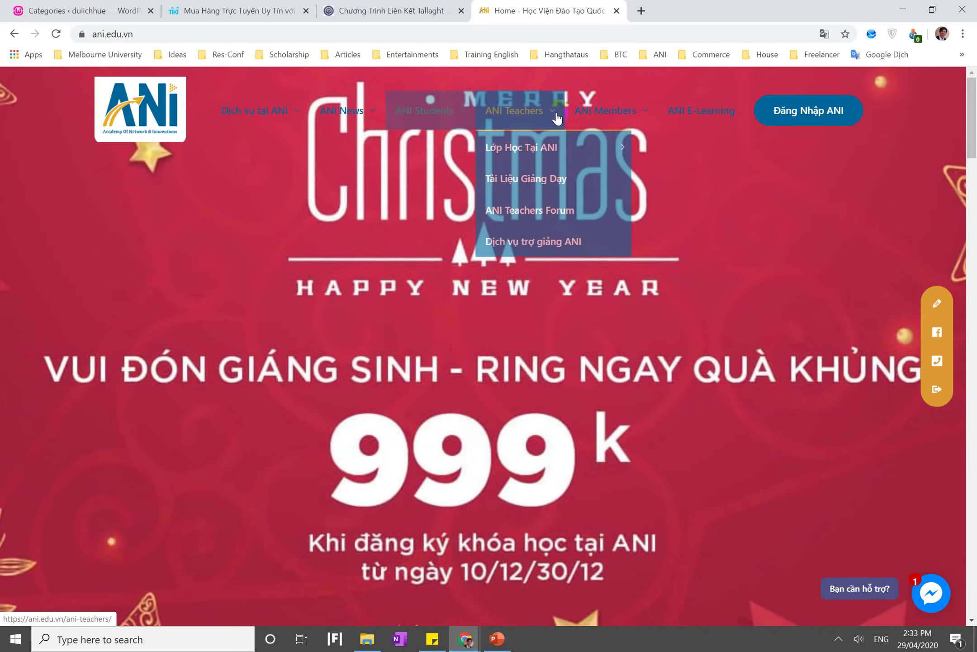
{"action": "mouse_move", "coordinate": [583, 114]}
{"action": "mouse_move", "coordinate": [653, 259]}
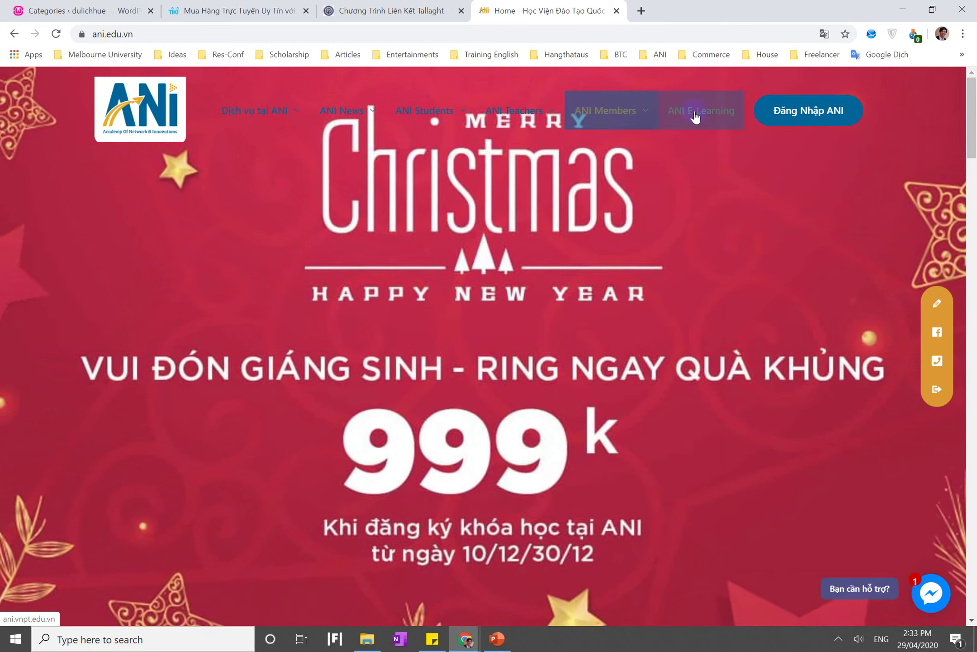
{"action": "left_click", "coordinate": [138, 10]}
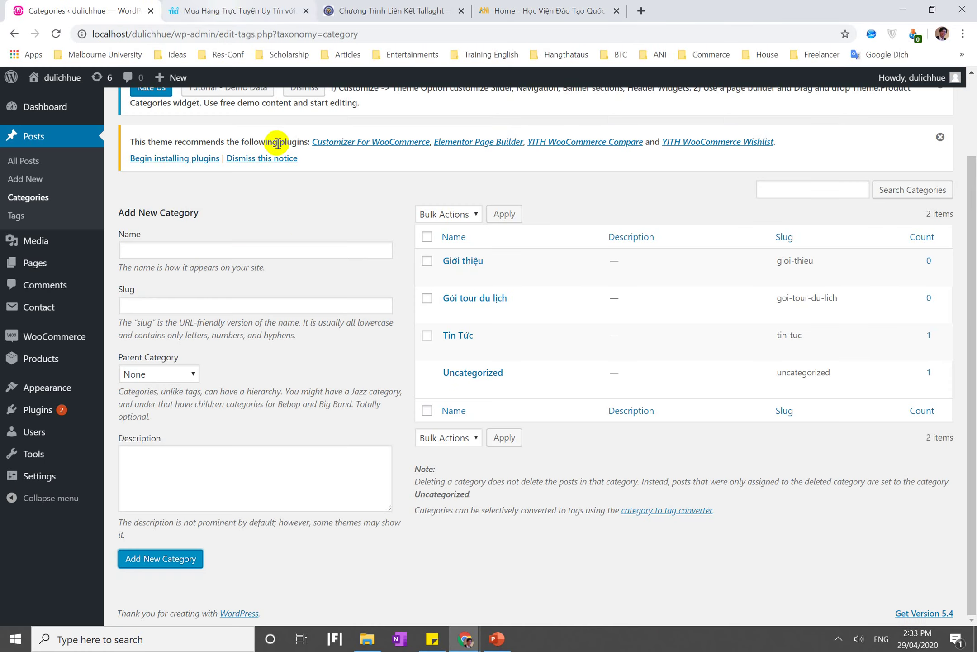
Open Appearance > Menus and show all categories in the Categories box
{"action": "mouse_move", "coordinate": [63, 335]}
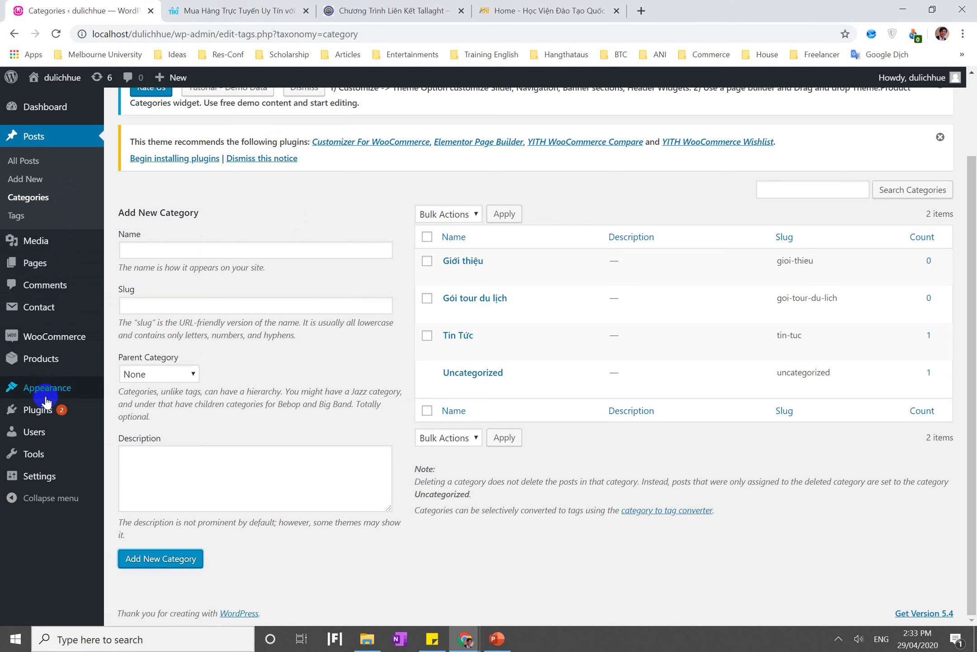
{"action": "mouse_move", "coordinate": [43, 408]}
{"action": "mouse_move", "coordinate": [68, 391]}
{"action": "left_click", "coordinate": [126, 445]}
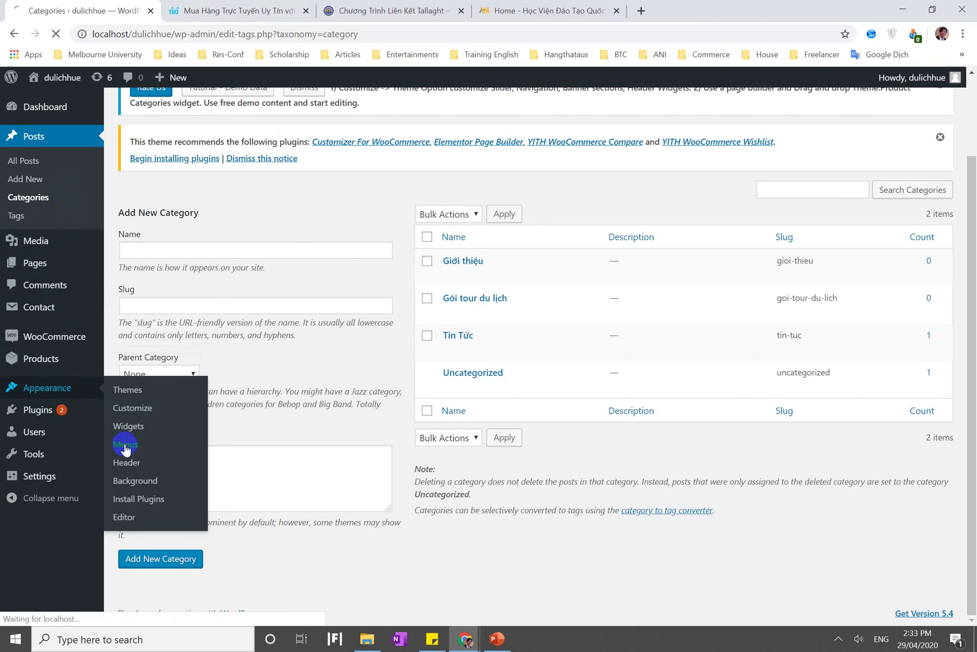
{"action": "scroll", "coordinate": [163, 475], "scroll_direction": "down", "scroll_amount": 1}
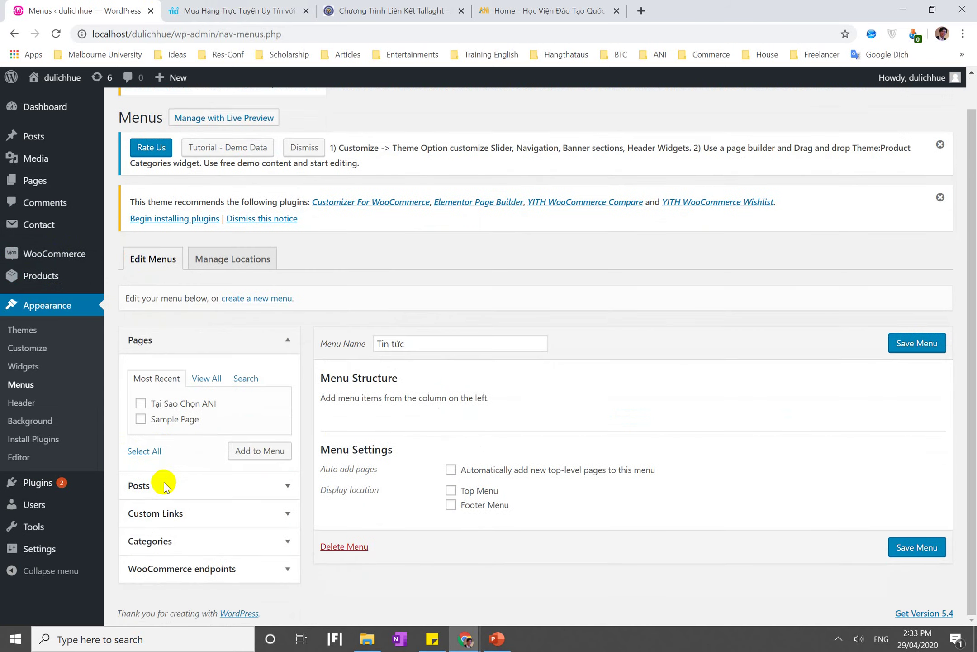
{"action": "left_click", "coordinate": [162, 536]}
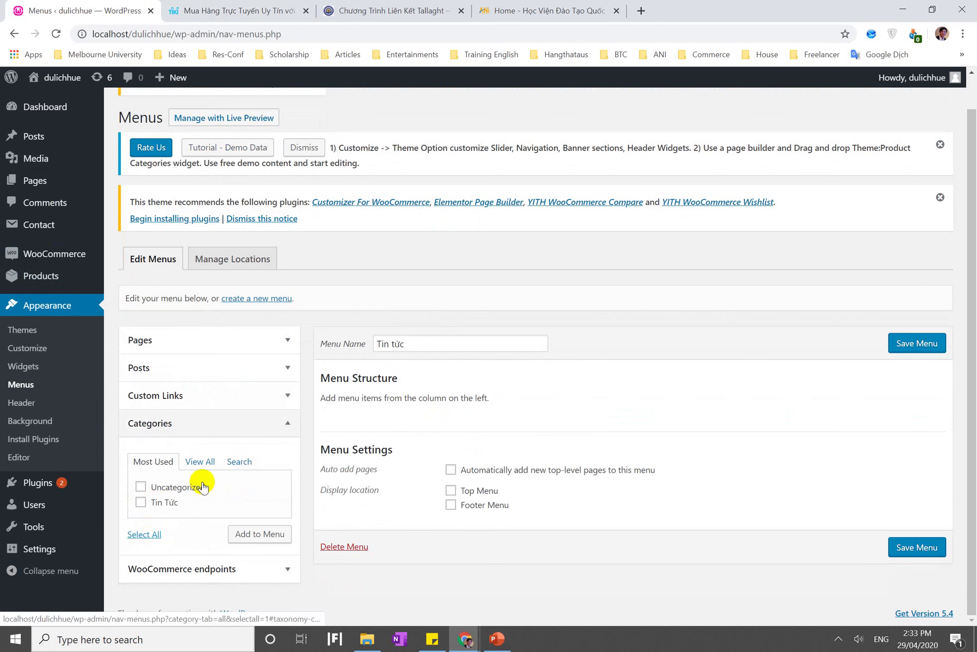
{"action": "left_click", "coordinate": [207, 463]}
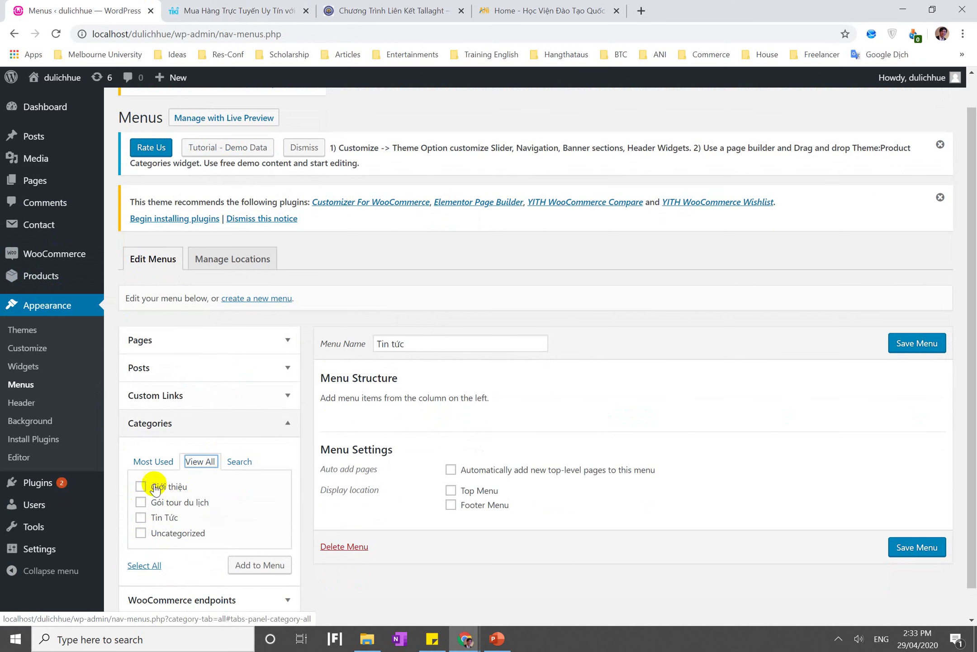
Add Giới thiệu, Gói tour du lịch and Tin Tức to the Tin tức menu and save it
{"action": "left_click", "coordinate": [141, 487]}
{"action": "left_click", "coordinate": [142, 518]}
{"action": "left_click", "coordinate": [248, 565]}
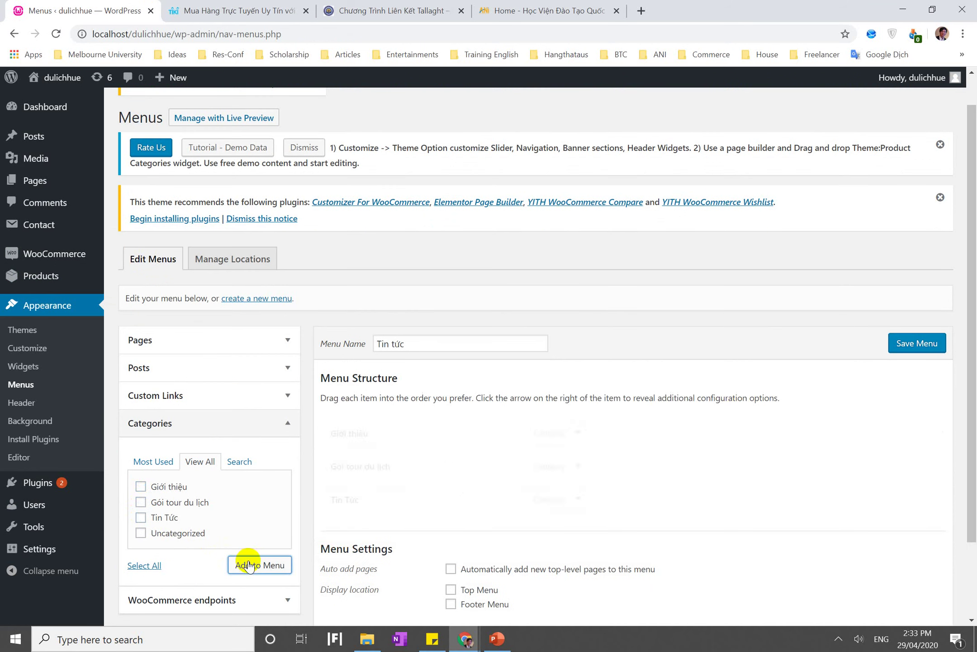
{"action": "left_click", "coordinate": [914, 347]}
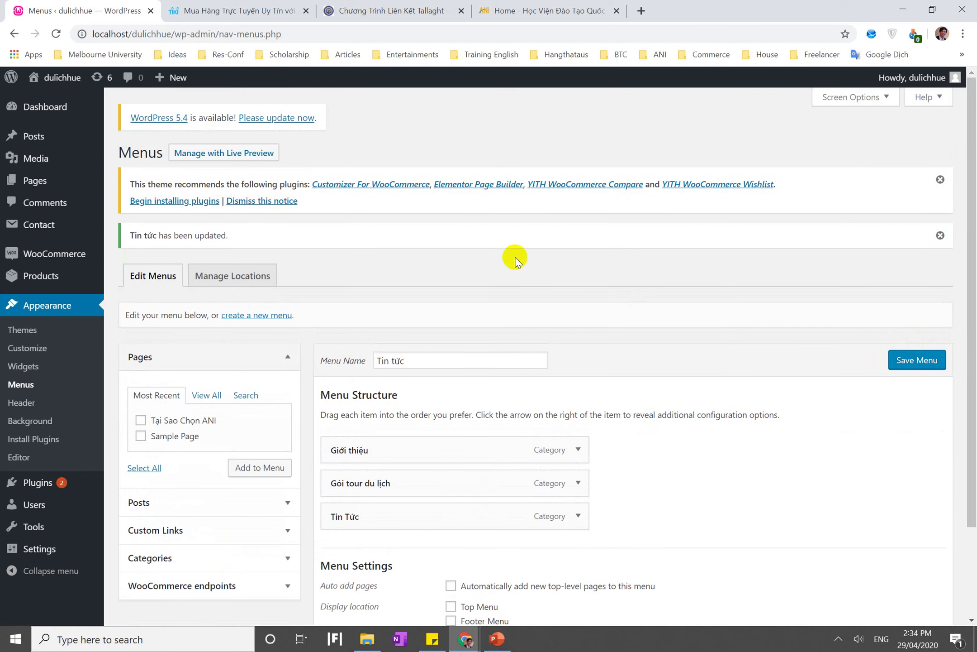
Visit the dulichhue front page and try expanding its product categories list
{"action": "left_click", "coordinate": [54, 77]}
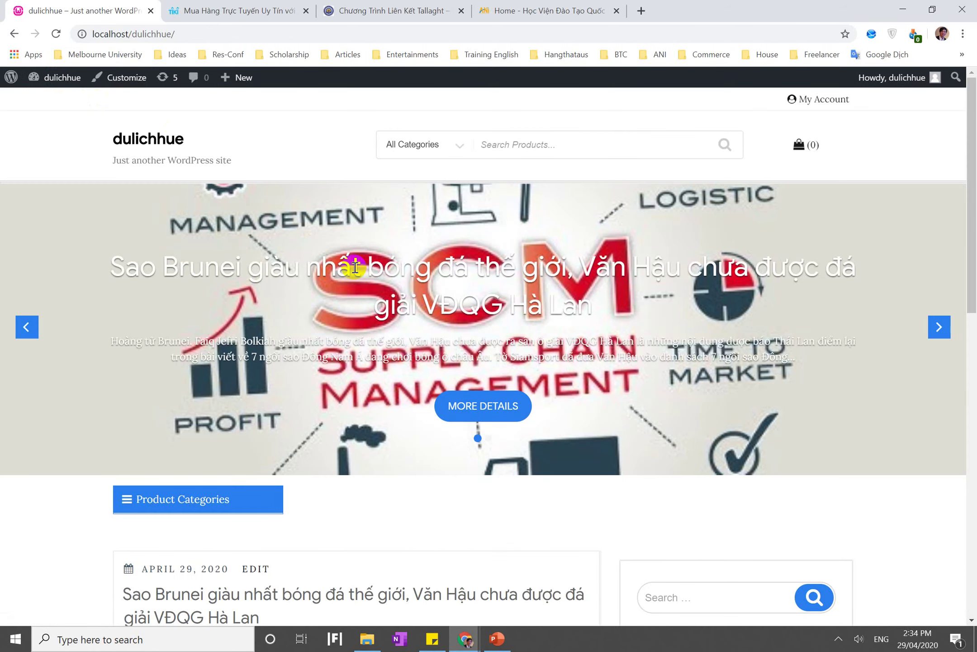
{"action": "scroll", "coordinate": [331, 218], "scroll_direction": "down", "scroll_amount": 4}
{"action": "scroll", "coordinate": [328, 212], "scroll_direction": "up", "scroll_amount": 2}
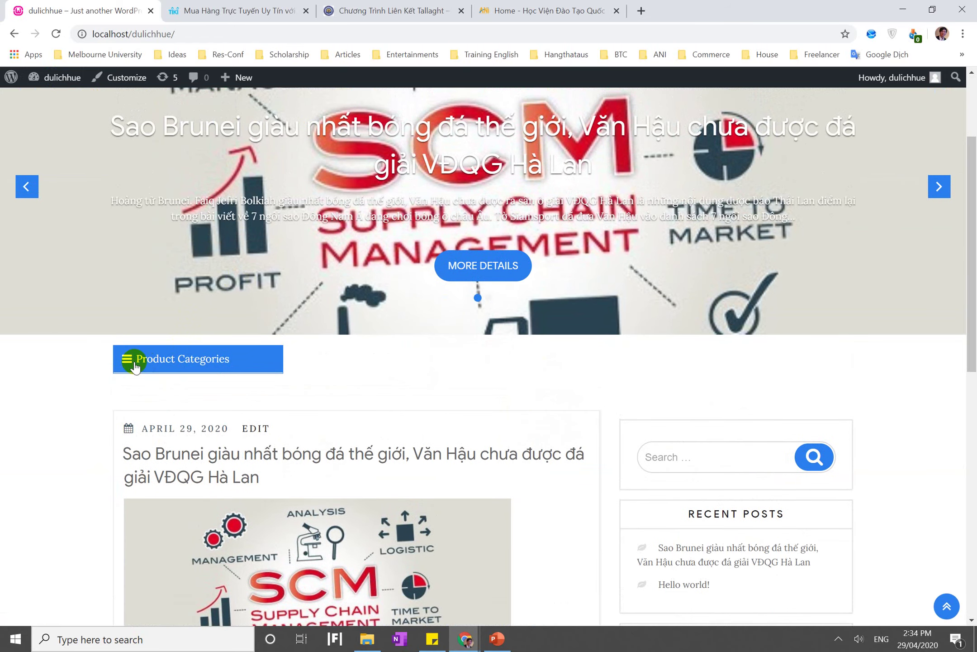
{"action": "left_click", "coordinate": [135, 364]}
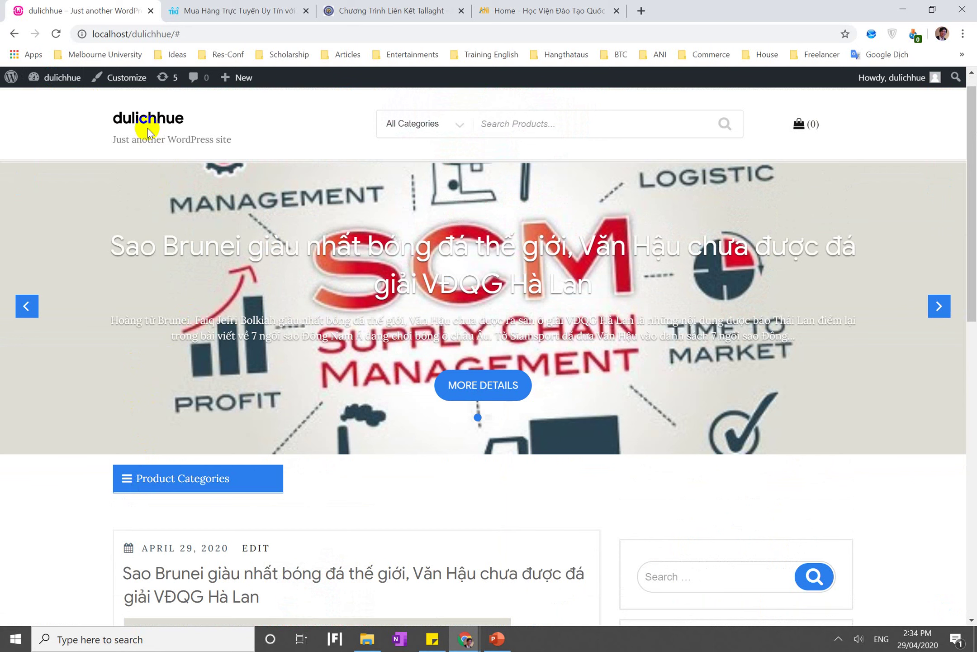
Browse the product category filter choices, then switch to the ANI website tab
{"action": "left_click", "coordinate": [437, 120]}
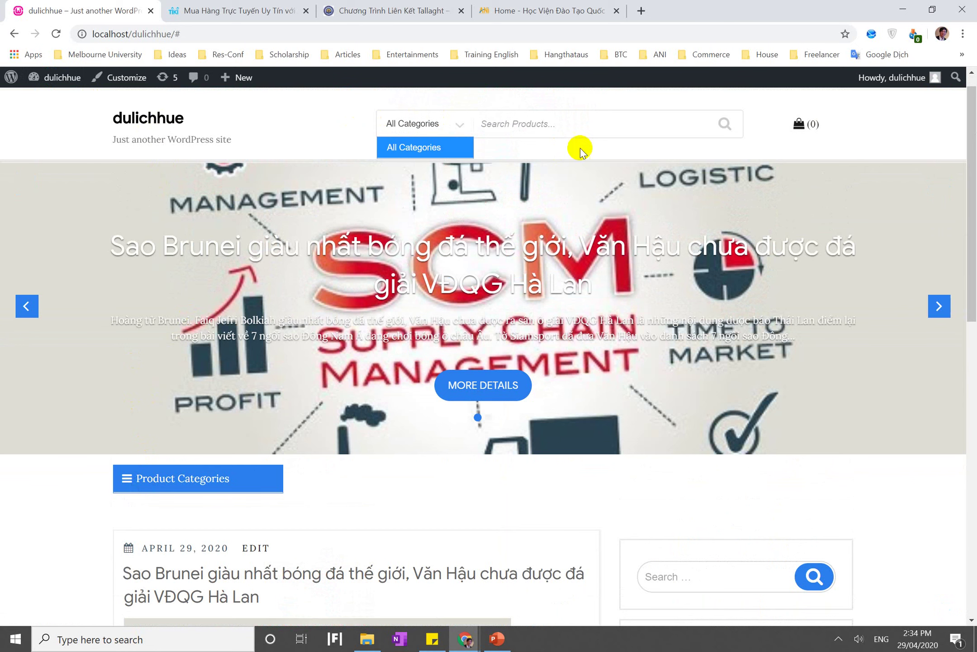
{"action": "scroll", "coordinate": [585, 227], "scroll_direction": "down", "scroll_amount": 3}
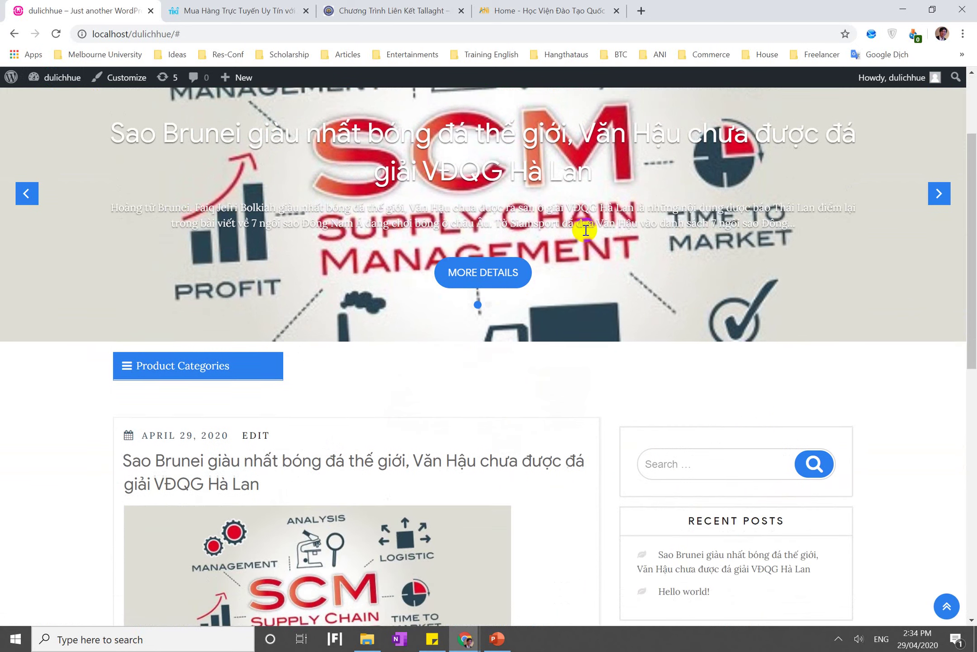
{"action": "scroll", "coordinate": [458, 262], "scroll_direction": "down", "scroll_amount": 8}
{"action": "scroll", "coordinate": [458, 262], "scroll_direction": "up", "scroll_amount": 4}
{"action": "scroll", "coordinate": [458, 261], "scroll_direction": "up", "scroll_amount": 10}
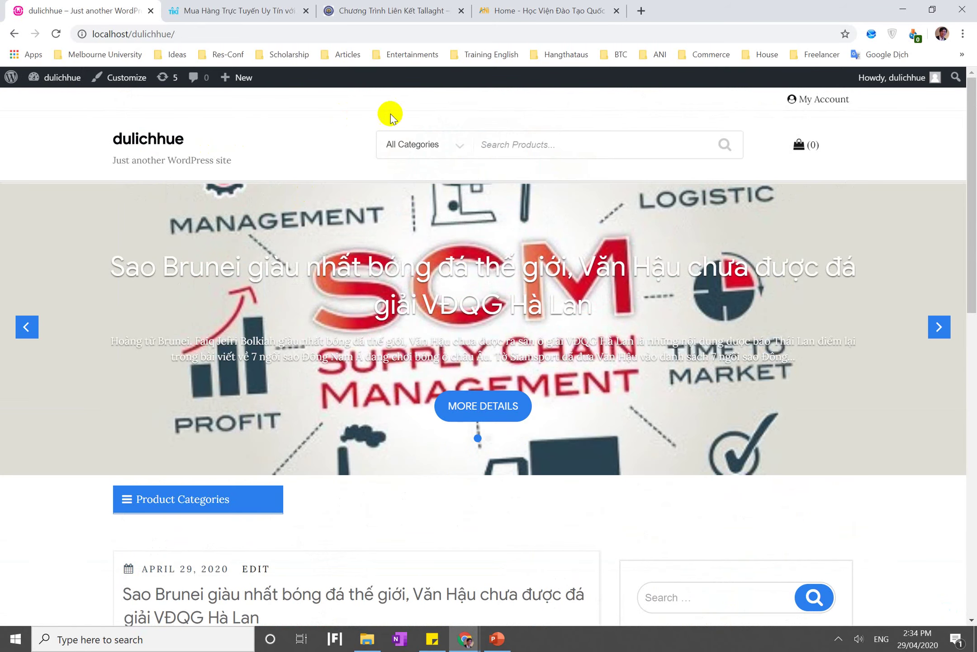
{"action": "left_click", "coordinate": [520, 10]}
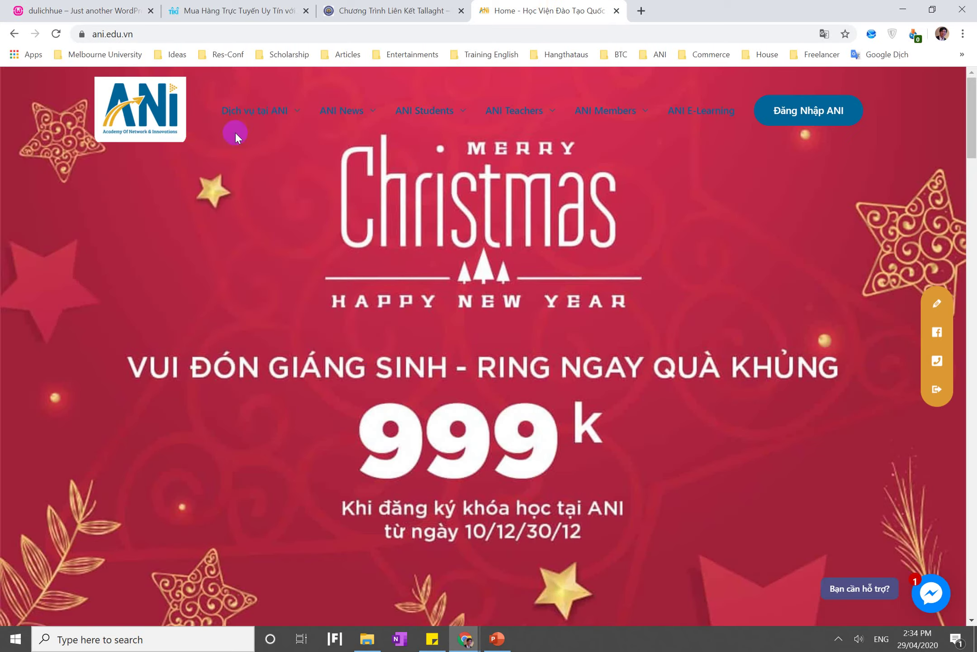
Pass through the Tallaght and Tiki tabs back to the first dulichhue tab
{"action": "left_click", "coordinate": [342, 7]}
{"action": "left_click", "coordinate": [230, 10]}
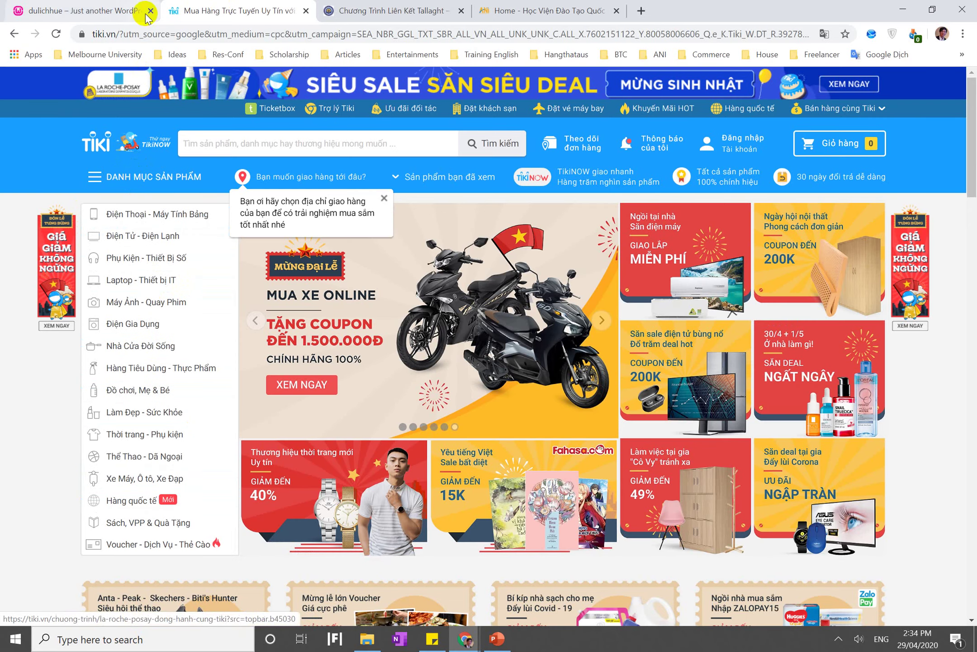
{"action": "left_click", "coordinate": [144, 12]}
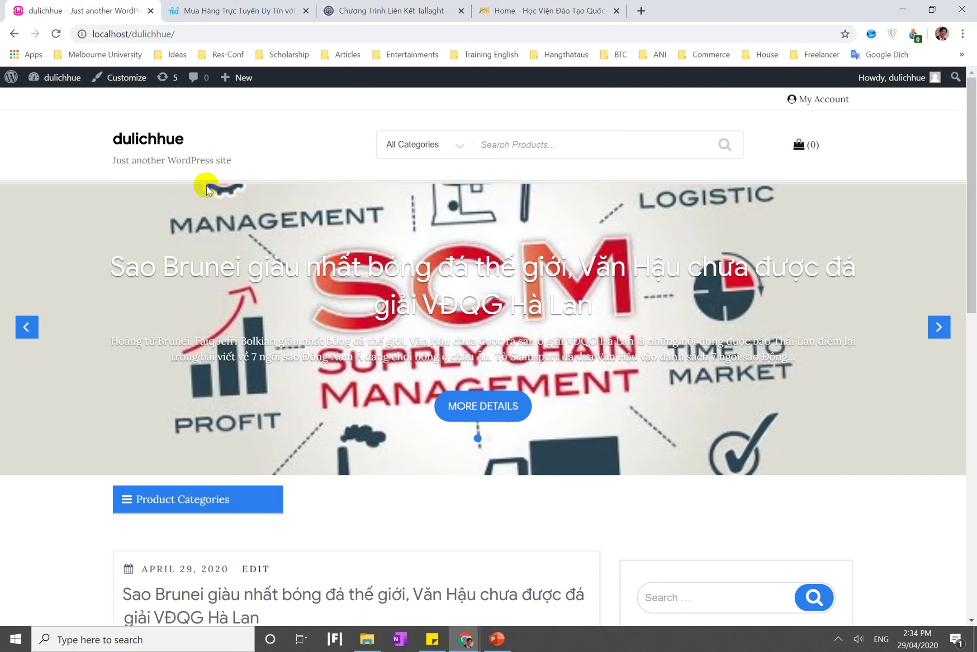
Activate the Storefront theme from Appearance > Themes in the admin
{"action": "mouse_move", "coordinate": [63, 80]}
{"action": "left_click", "coordinate": [62, 105]}
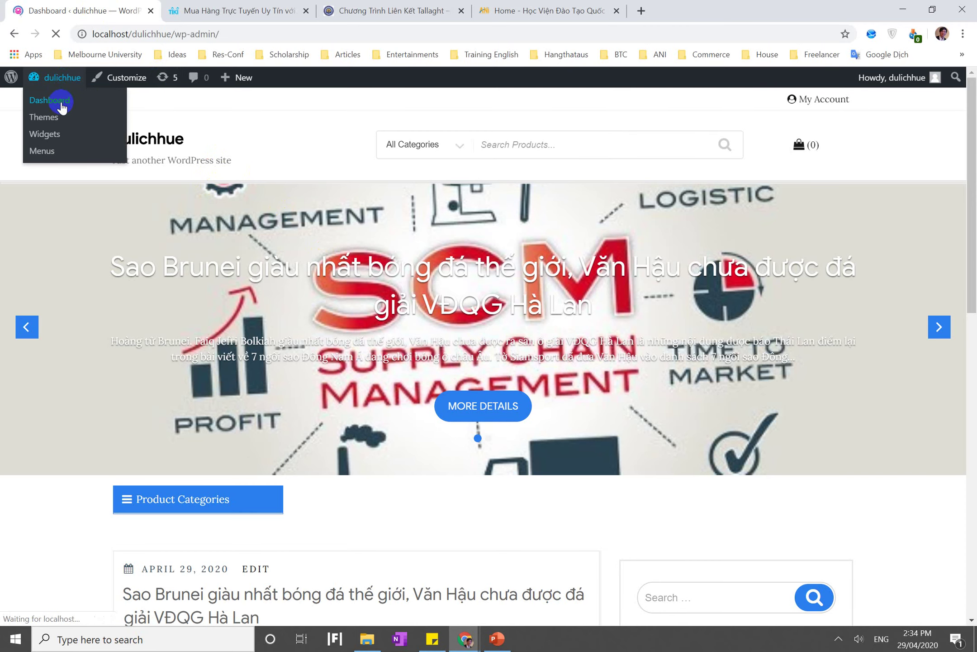
{"action": "mouse_move", "coordinate": [79, 355]}
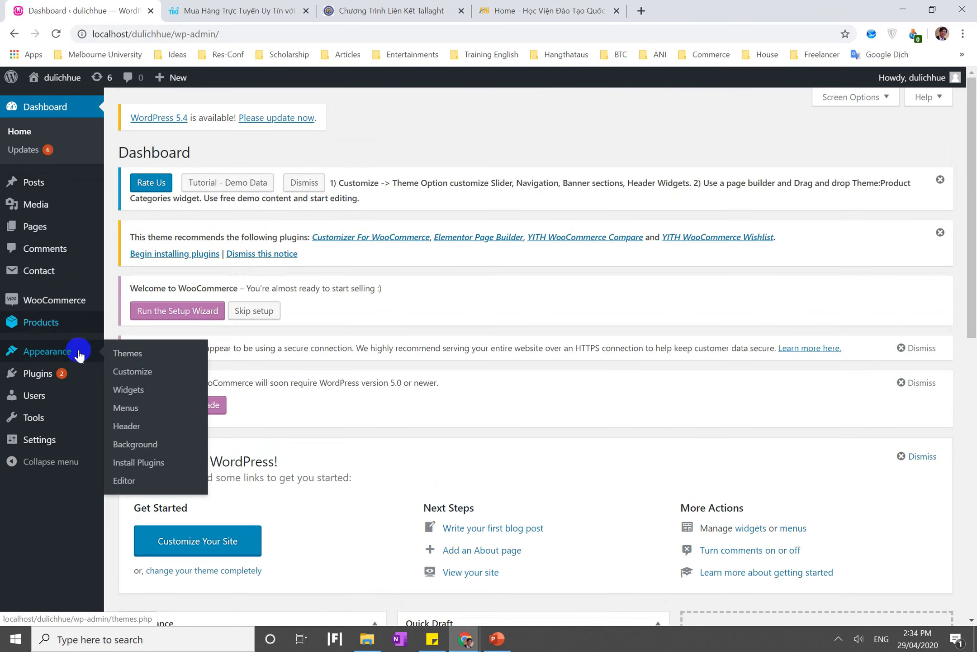
{"action": "left_click", "coordinate": [148, 357]}
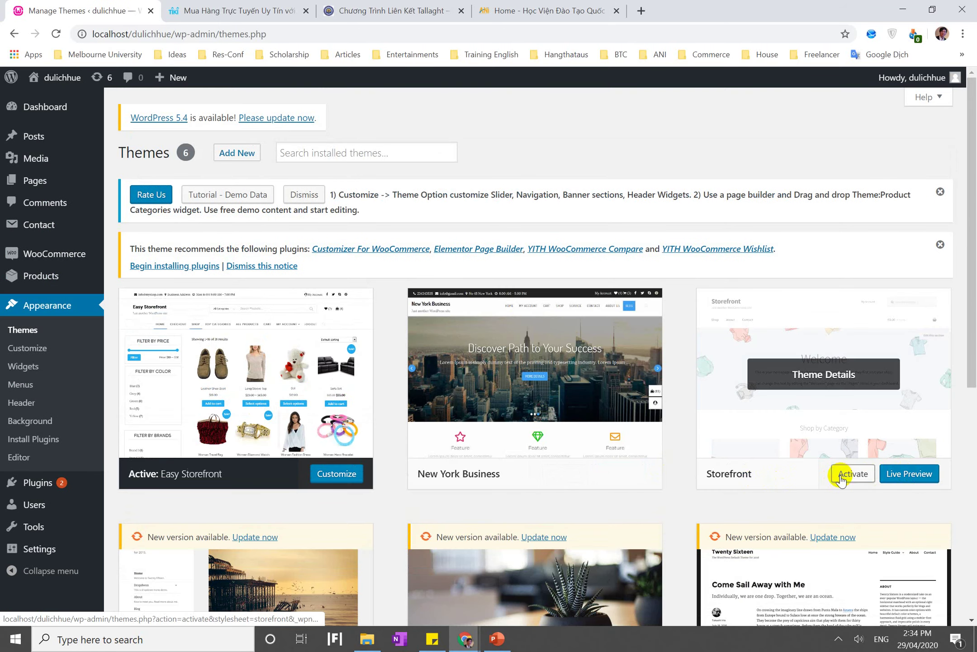
{"action": "left_click", "coordinate": [841, 480]}
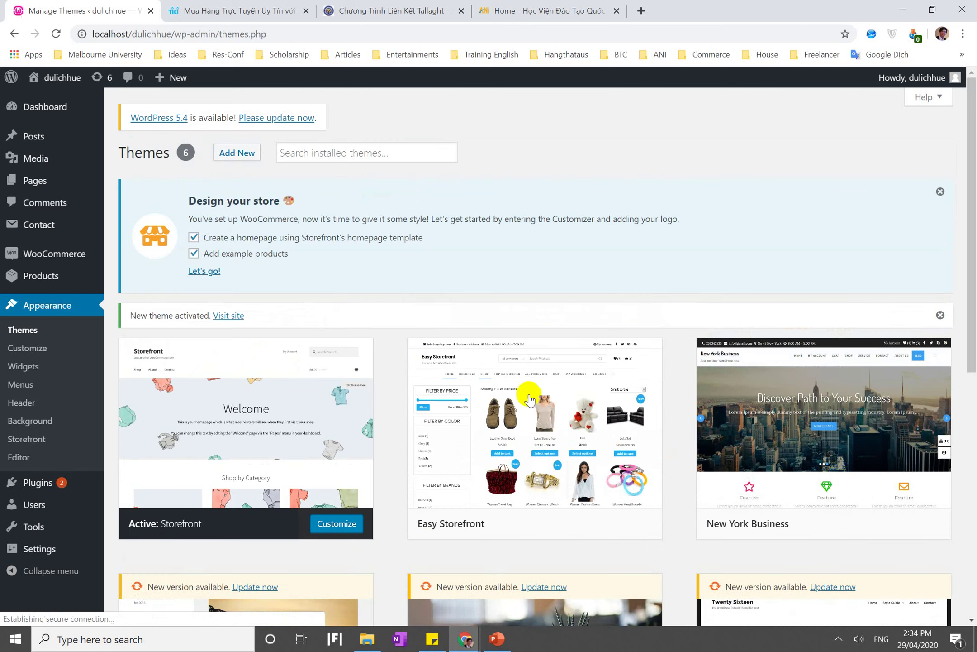
Preview the public site in its new Storefront layout, then return to the Dashboard
{"action": "left_click", "coordinate": [55, 80]}
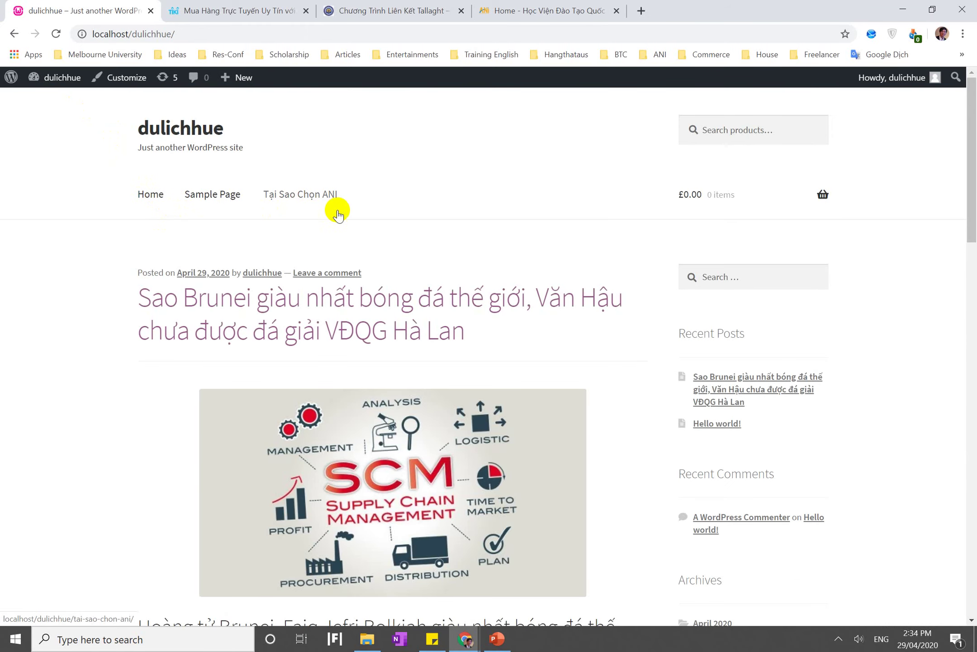
{"action": "scroll", "coordinate": [209, 199], "scroll_direction": "down", "scroll_amount": 4}
{"action": "scroll", "coordinate": [204, 195], "scroll_direction": "up", "scroll_amount": 4}
{"action": "left_click", "coordinate": [70, 81]}
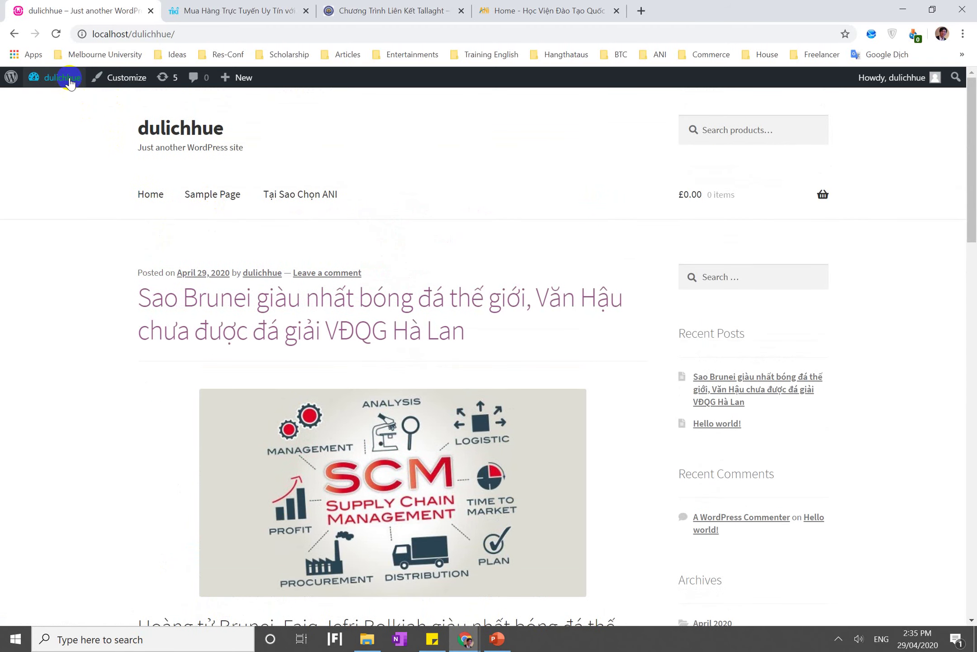
{"action": "mouse_move", "coordinate": [70, 80]}
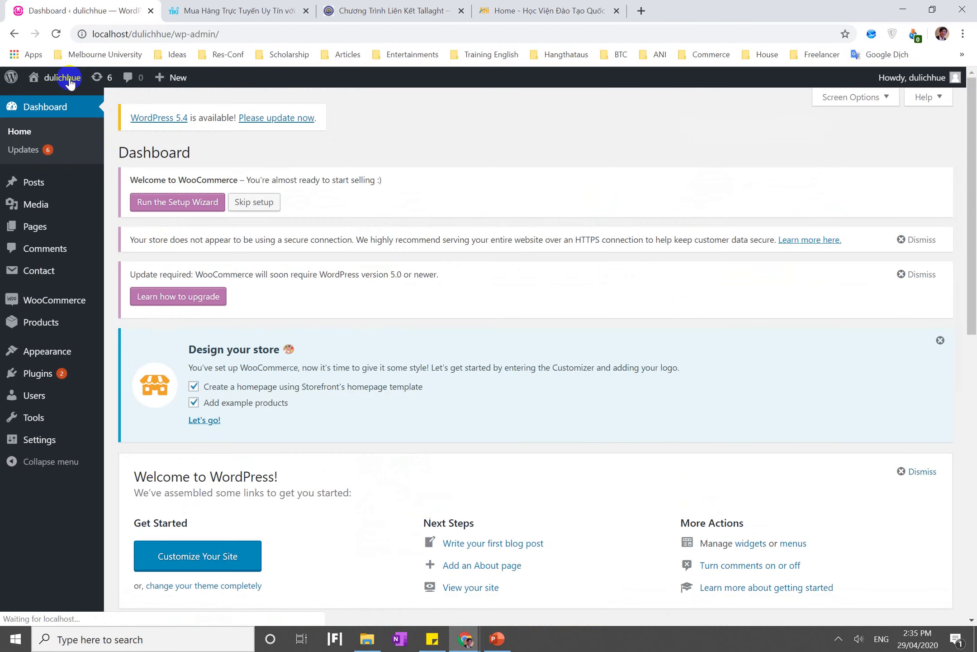
Save the Tin tức menu and expand the Categories panel in the Menus editor
{"action": "left_click", "coordinate": [43, 370]}
{"action": "mouse_move", "coordinate": [101, 360]}
{"action": "left_click", "coordinate": [135, 409]}
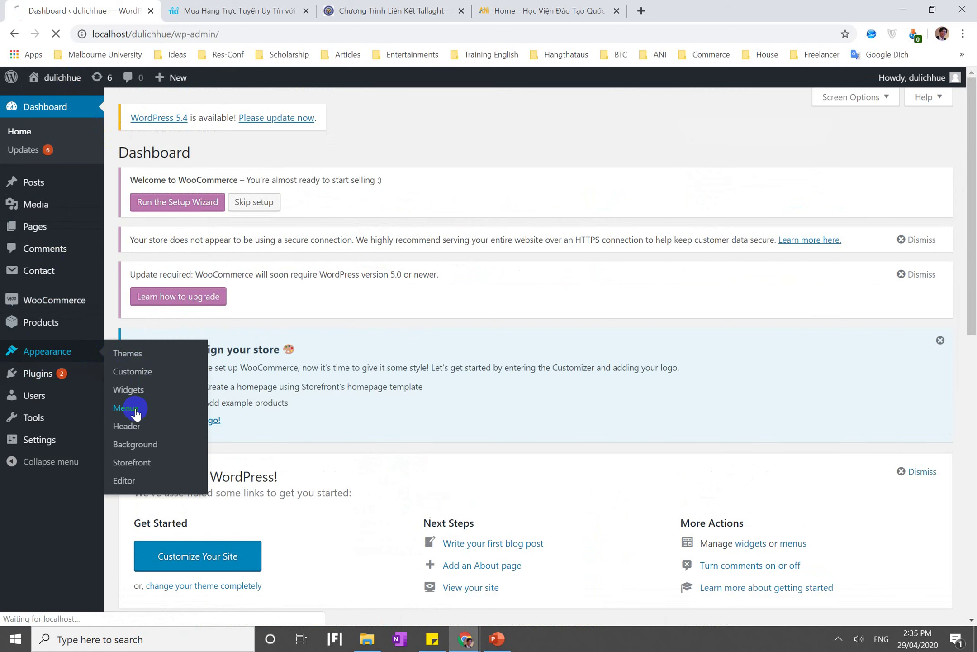
{"action": "scroll", "coordinate": [312, 345], "scroll_direction": "down", "scroll_amount": 2}
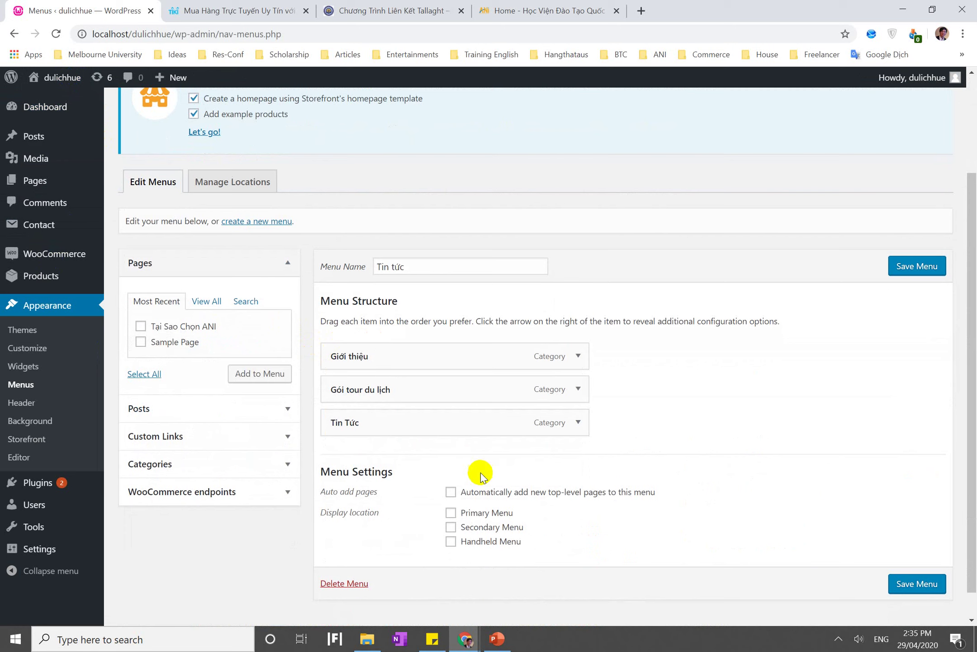
{"action": "left_click", "coordinate": [907, 272]}
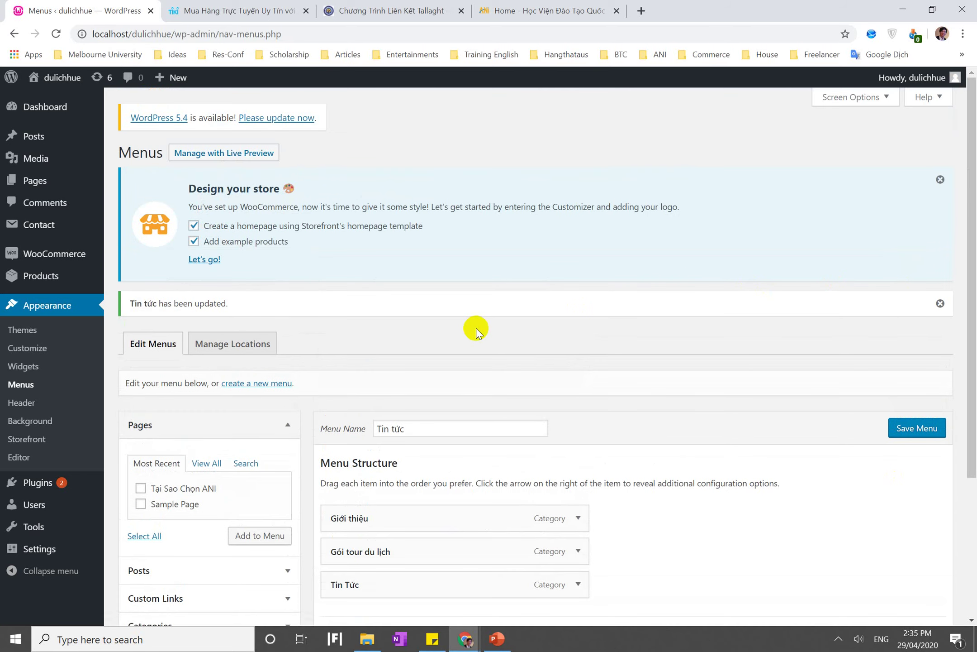
{"action": "scroll", "coordinate": [475, 331], "scroll_direction": "down", "scroll_amount": 1}
{"action": "scroll", "coordinate": [228, 484], "scroll_direction": "down", "scroll_amount": 2}
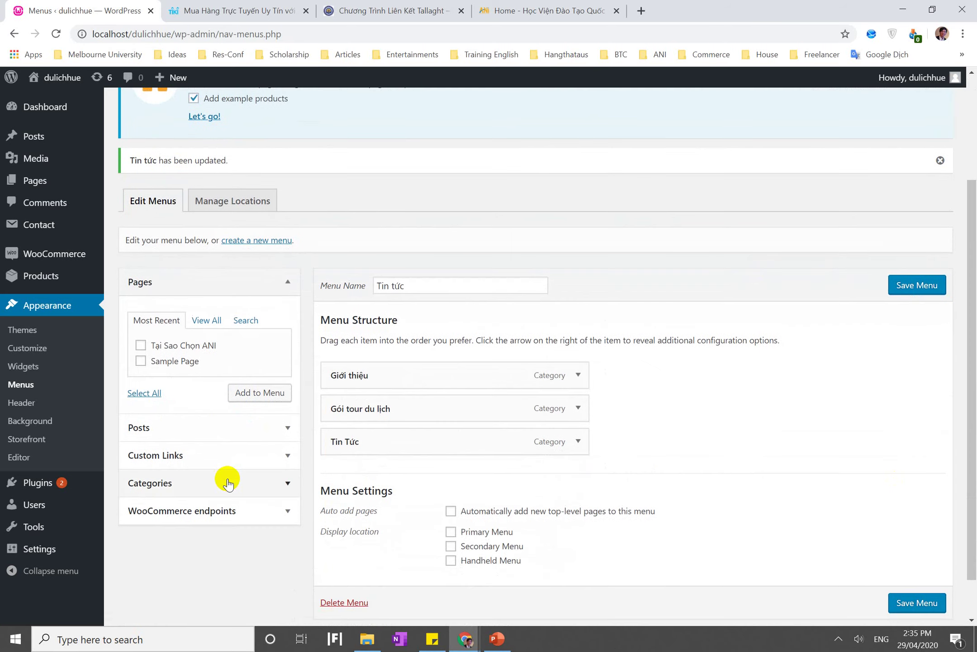
{"action": "left_click", "coordinate": [227, 482]}
{"action": "scroll", "coordinate": [228, 483], "scroll_direction": "up", "scroll_amount": 3}
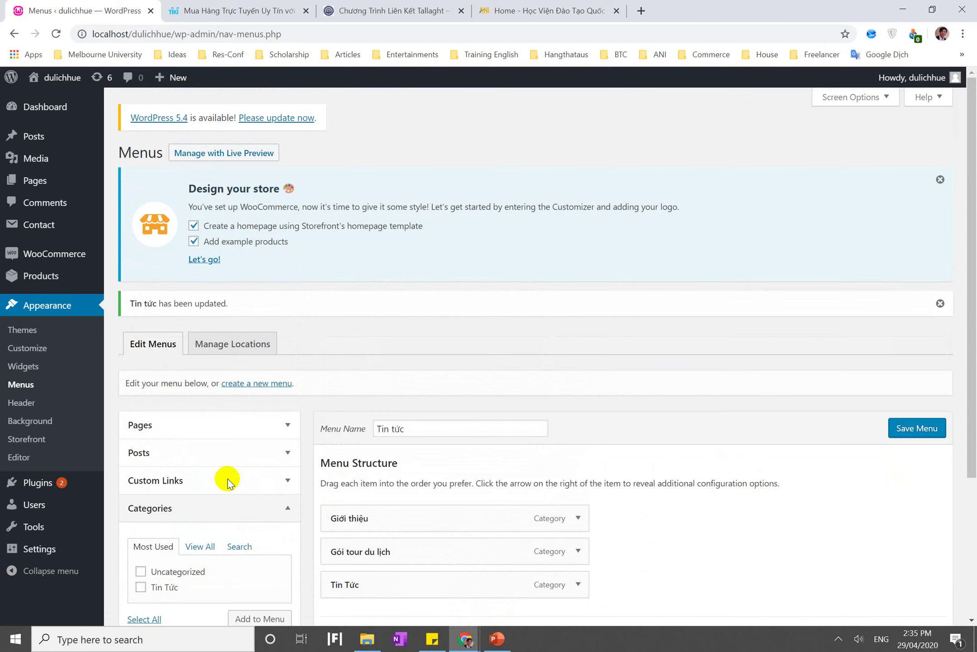
Preview the public Storefront site, then go back to the admin Dashboard
{"action": "left_click", "coordinate": [74, 88]}
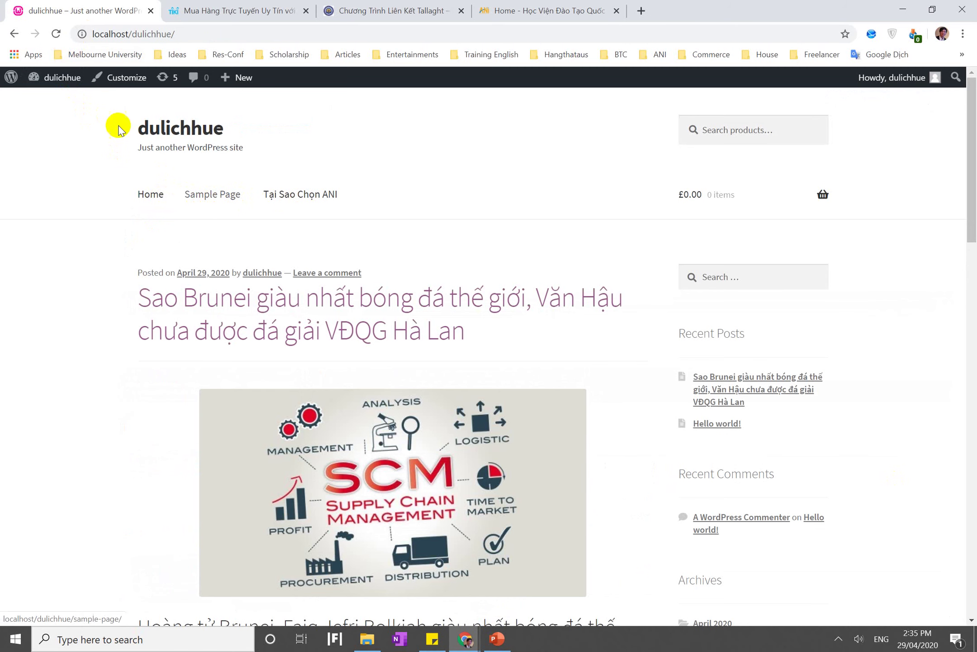
{"action": "scroll", "coordinate": [203, 299], "scroll_direction": "down", "scroll_amount": 20}
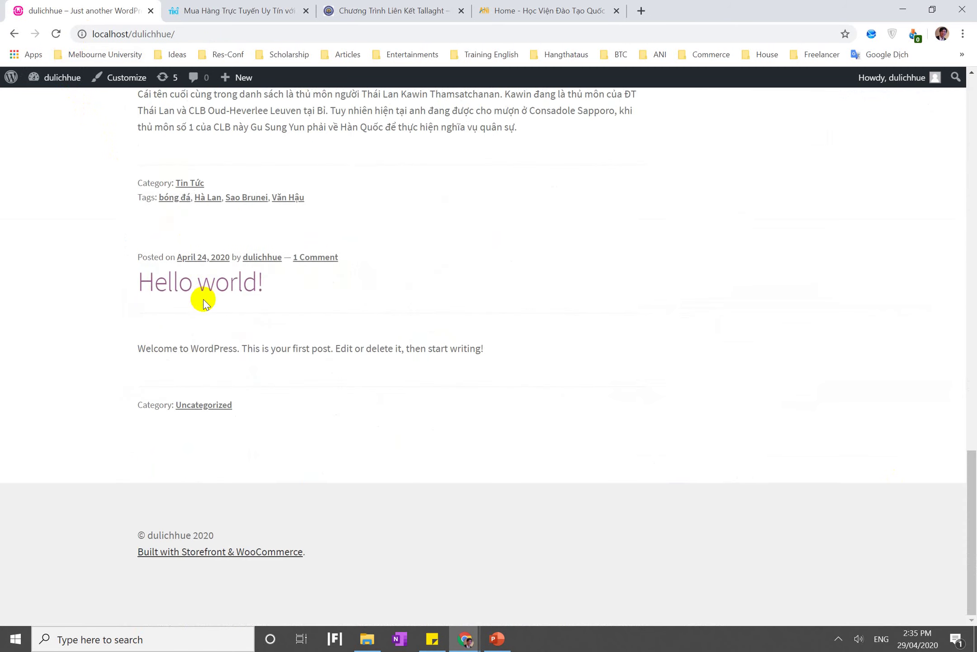
{"action": "scroll", "coordinate": [203, 299], "scroll_direction": "up", "scroll_amount": 20}
{"action": "left_click", "coordinate": [61, 86]}
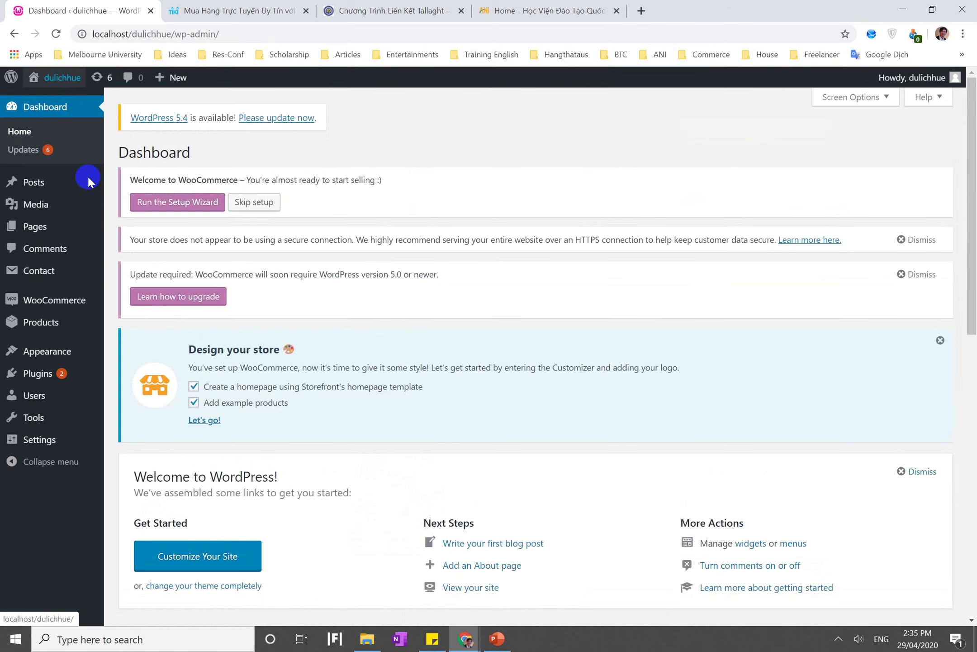
Review the widget areas under Appearance > Widgets, then return to the Menus editor
{"action": "mouse_move", "coordinate": [101, 359]}
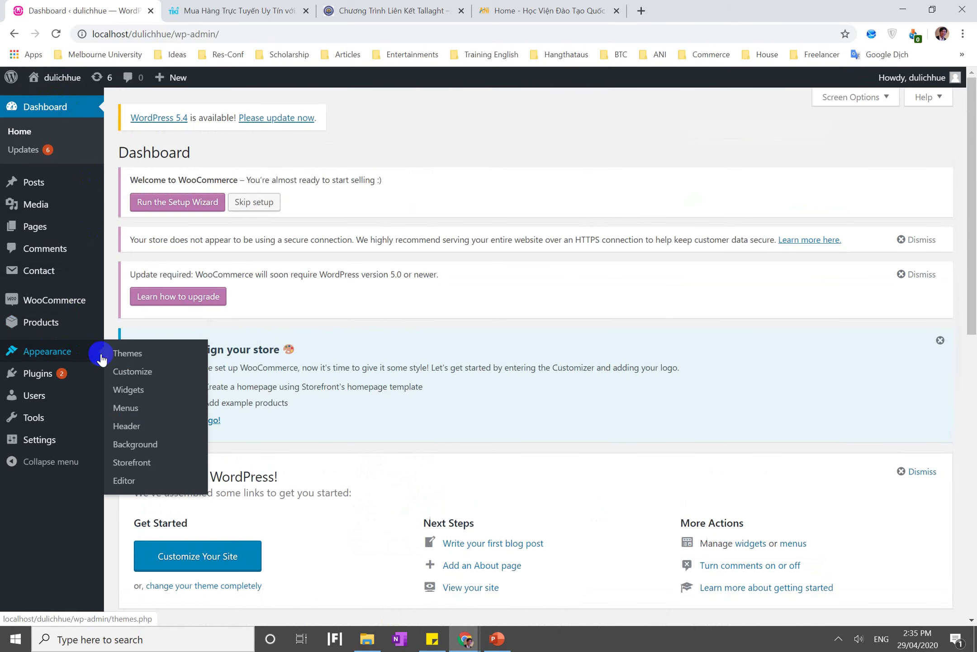
{"action": "left_click", "coordinate": [139, 394]}
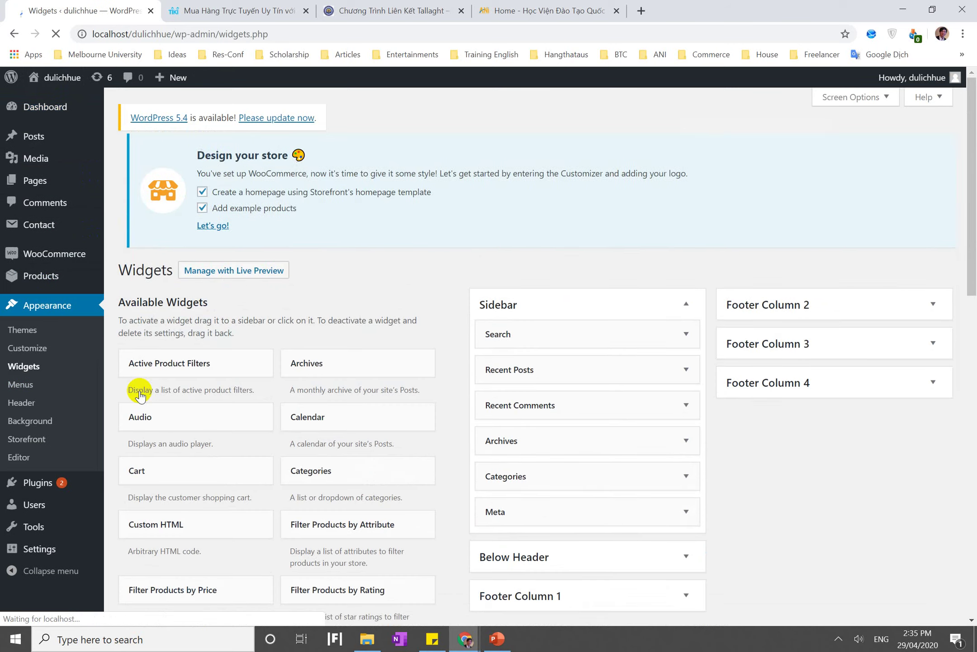
{"action": "scroll", "coordinate": [140, 395], "scroll_direction": "down", "scroll_amount": 1}
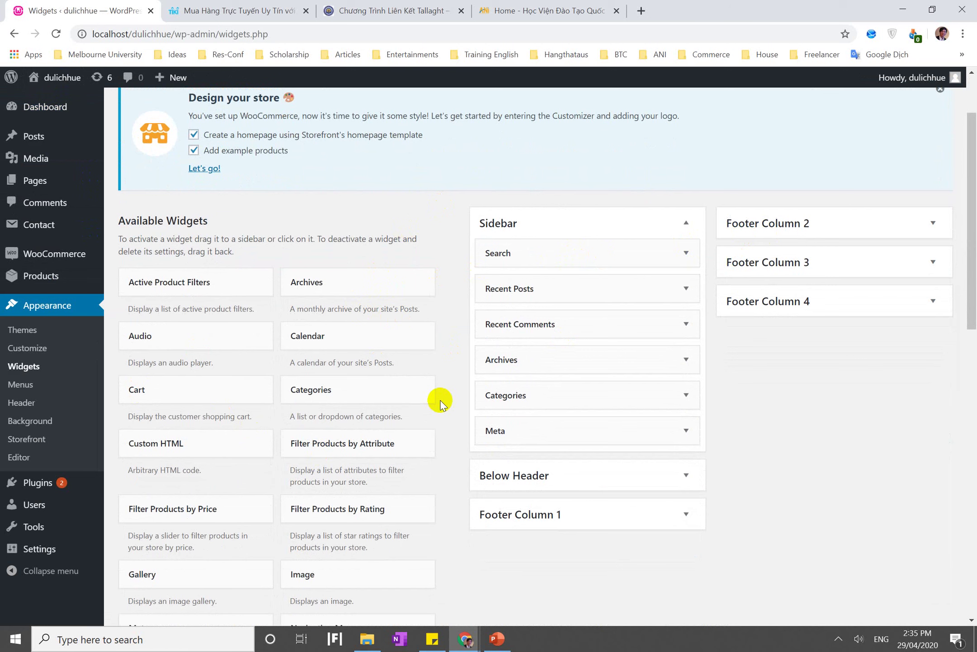
{"action": "left_click", "coordinate": [36, 389]}
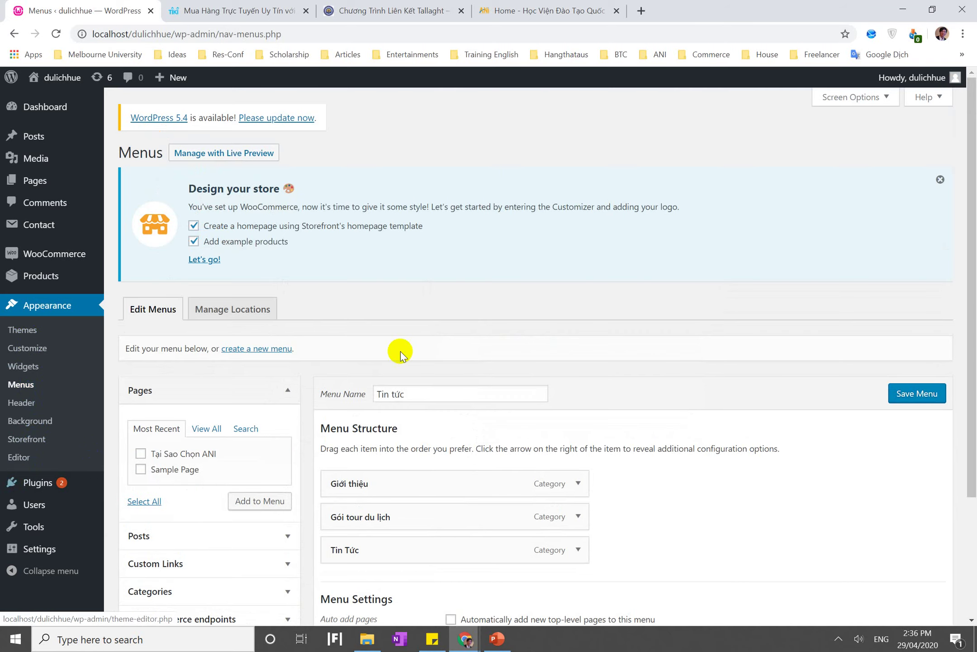
List all pages and expand, then collapse, the Giới thiệu menu item's settings
{"action": "scroll", "coordinate": [401, 353], "scroll_direction": "down", "scroll_amount": 3}
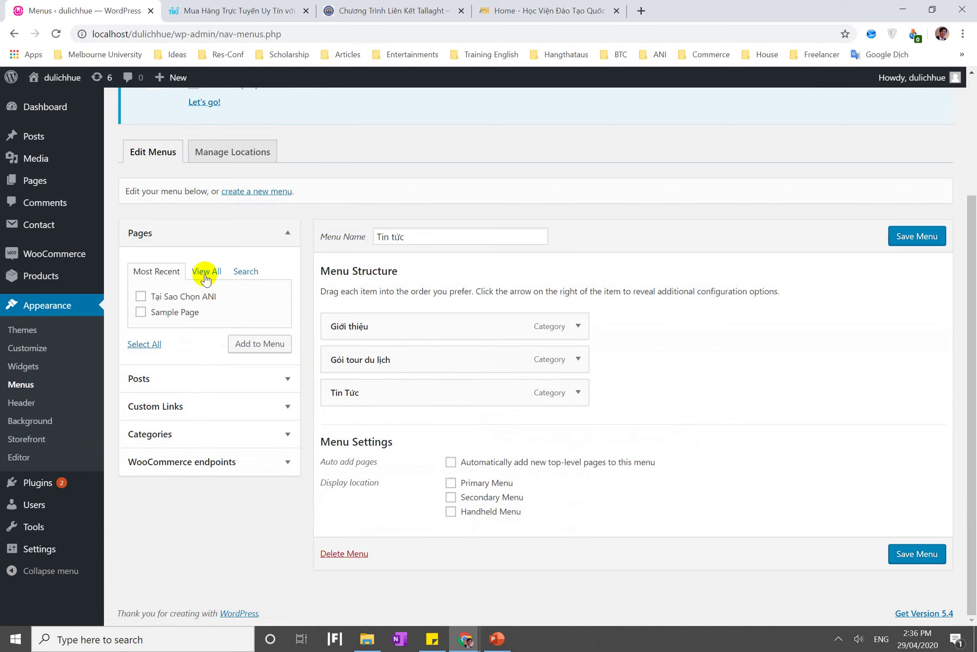
{"action": "left_click", "coordinate": [206, 271]}
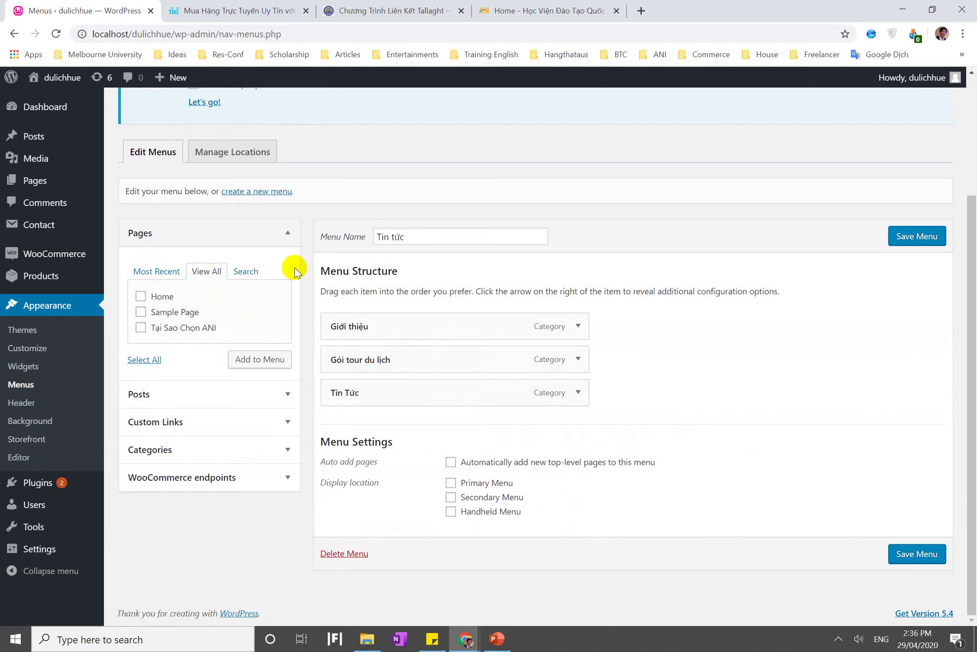
{"action": "left_click", "coordinate": [432, 235]}
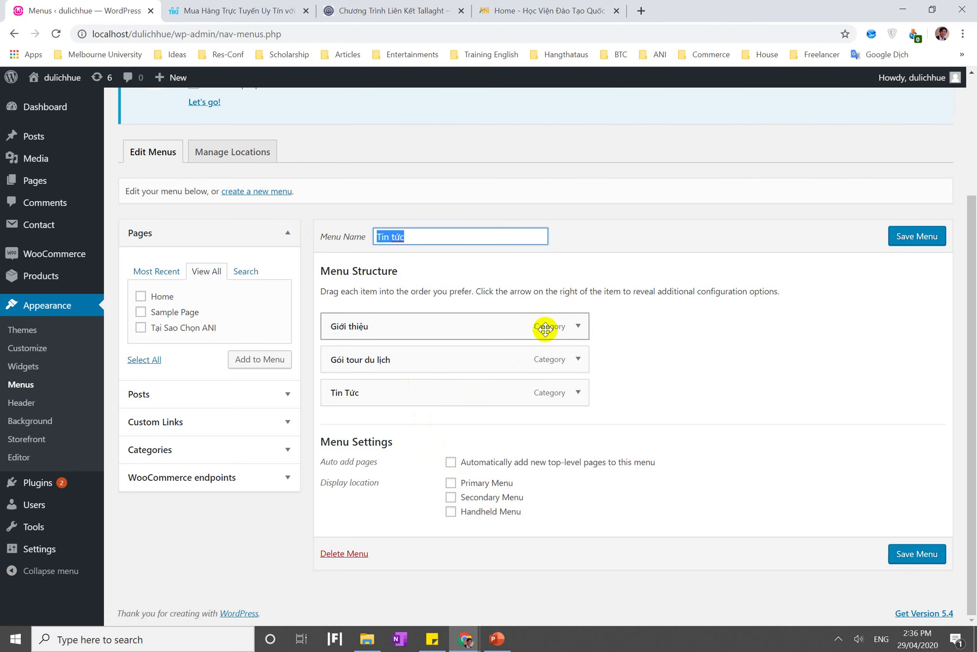
{"action": "left_click", "coordinate": [578, 327]}
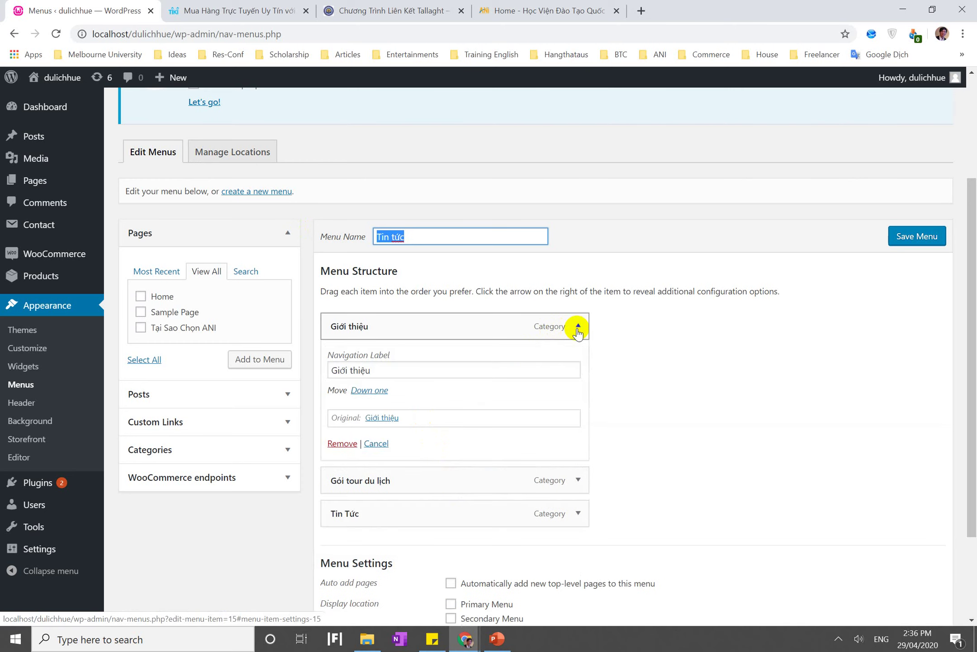
{"action": "left_click", "coordinate": [579, 327]}
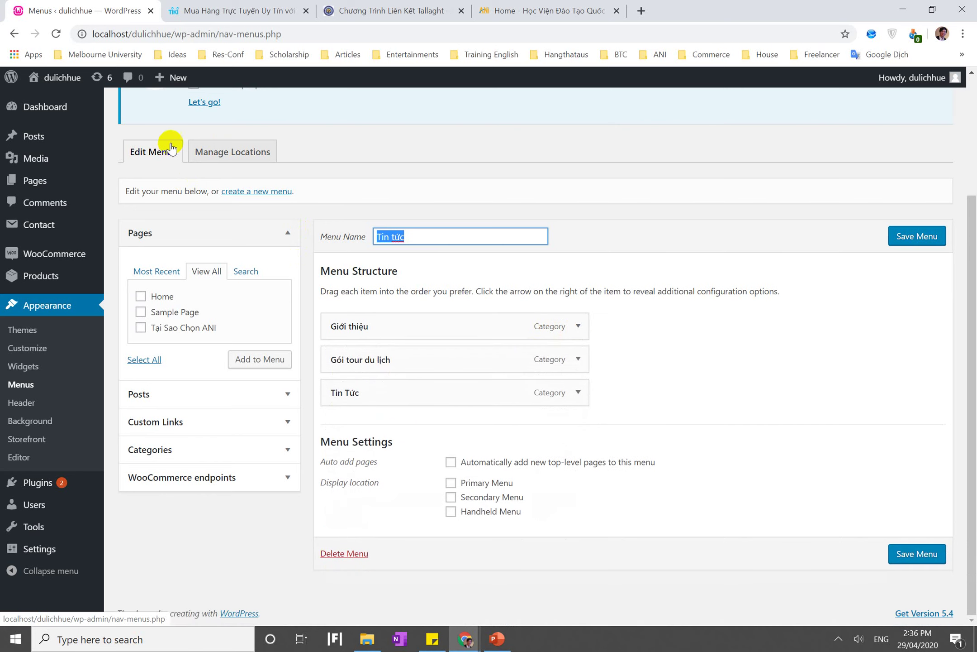
Show the Manage Locations tab with its Primary, Secondary and Handheld Menu locations
{"action": "left_click", "coordinate": [243, 153]}
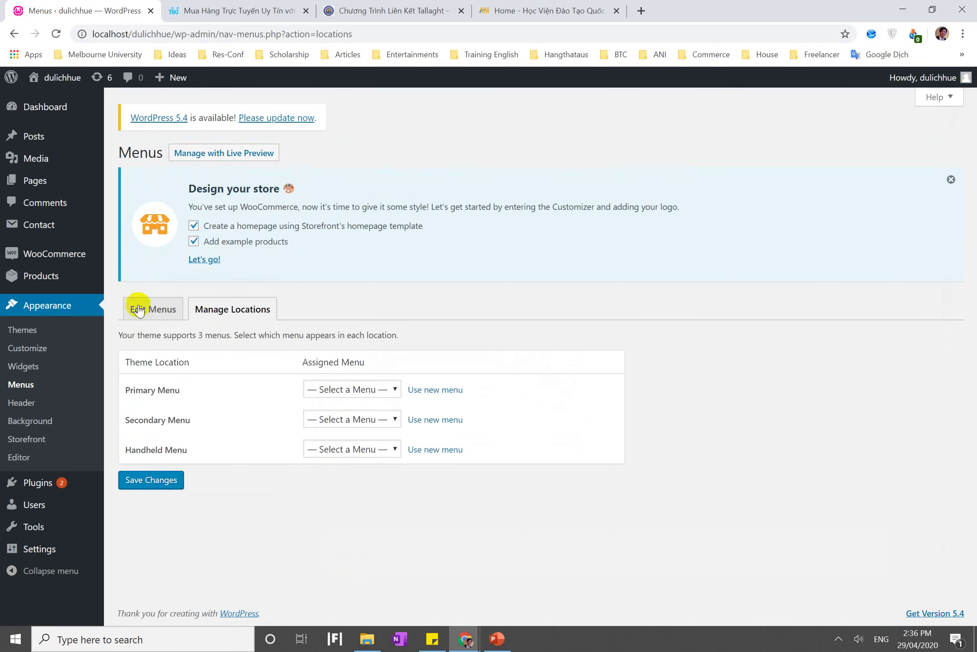
{"action": "left_click", "coordinate": [157, 302]}
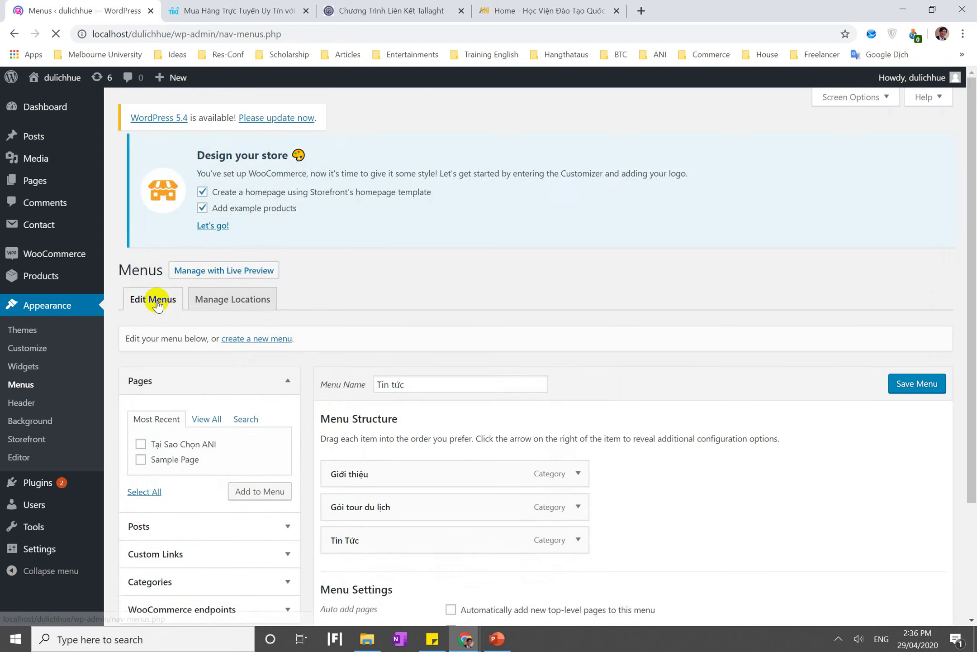
{"action": "scroll", "coordinate": [156, 305], "scroll_direction": "down", "scroll_amount": 3}
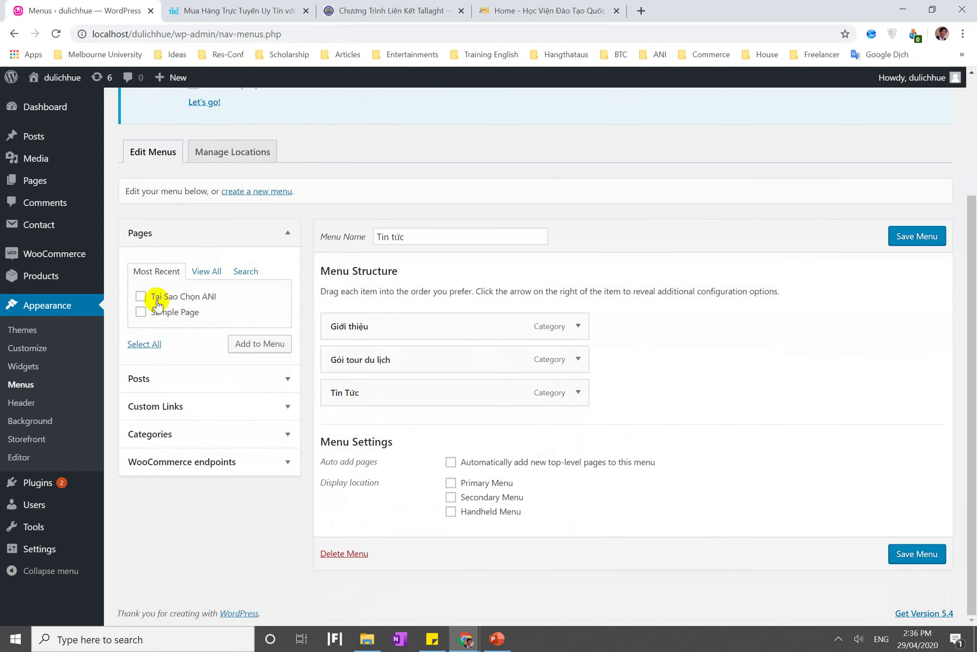
{"action": "left_click", "coordinate": [249, 149]}
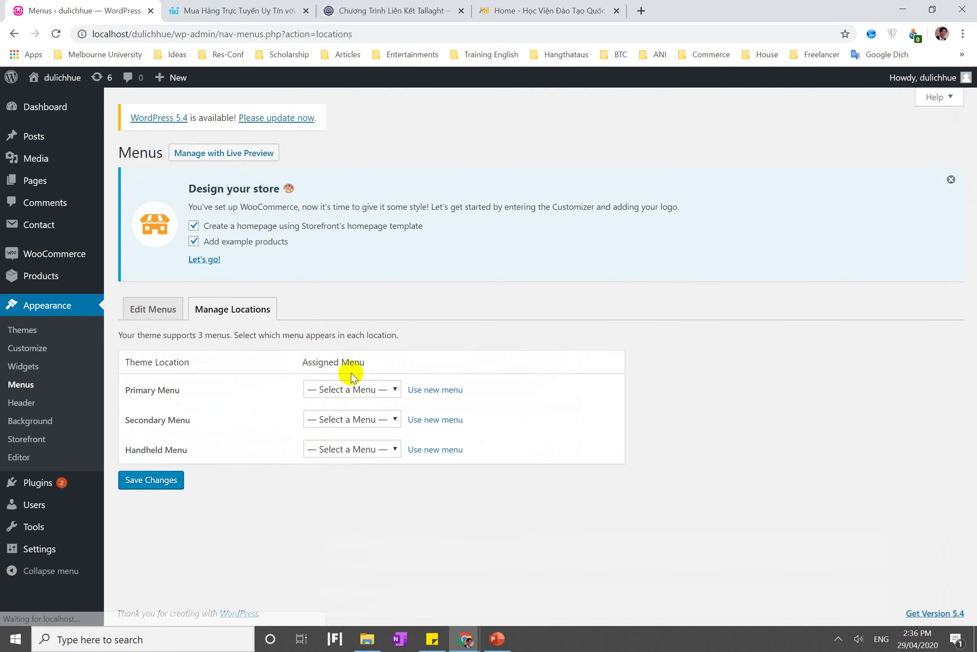
Assign Tin tức to the Primary Menu location and save the changes
{"action": "left_click", "coordinate": [356, 389]}
{"action": "left_click", "coordinate": [326, 430]}
{"action": "left_click", "coordinate": [148, 481]}
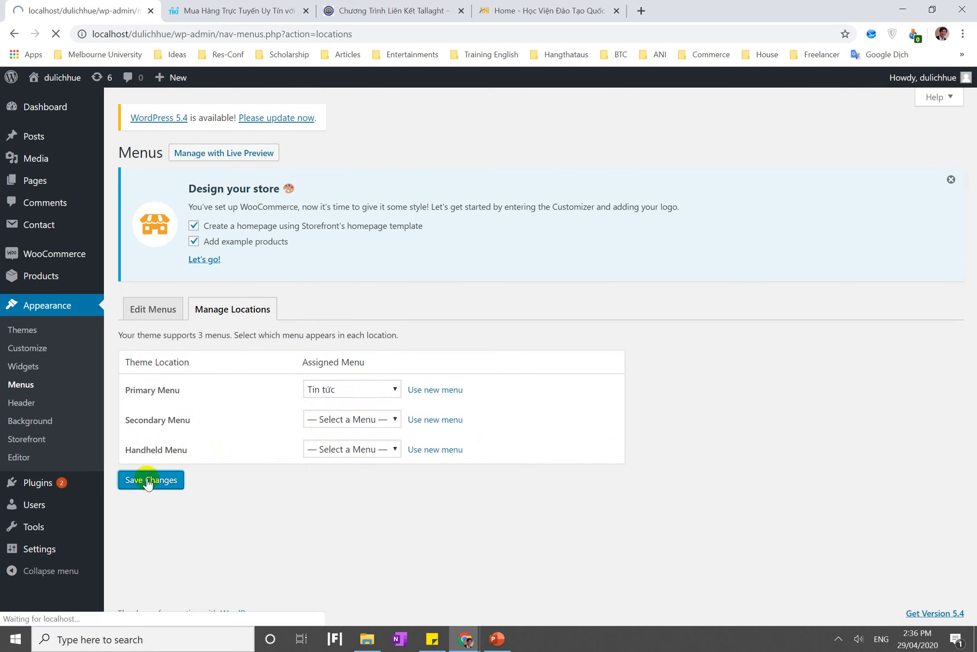
Visit the Tin Tức category page through the new header menu, then bring up PowerPoint
{"action": "mouse_move", "coordinate": [49, 76]}
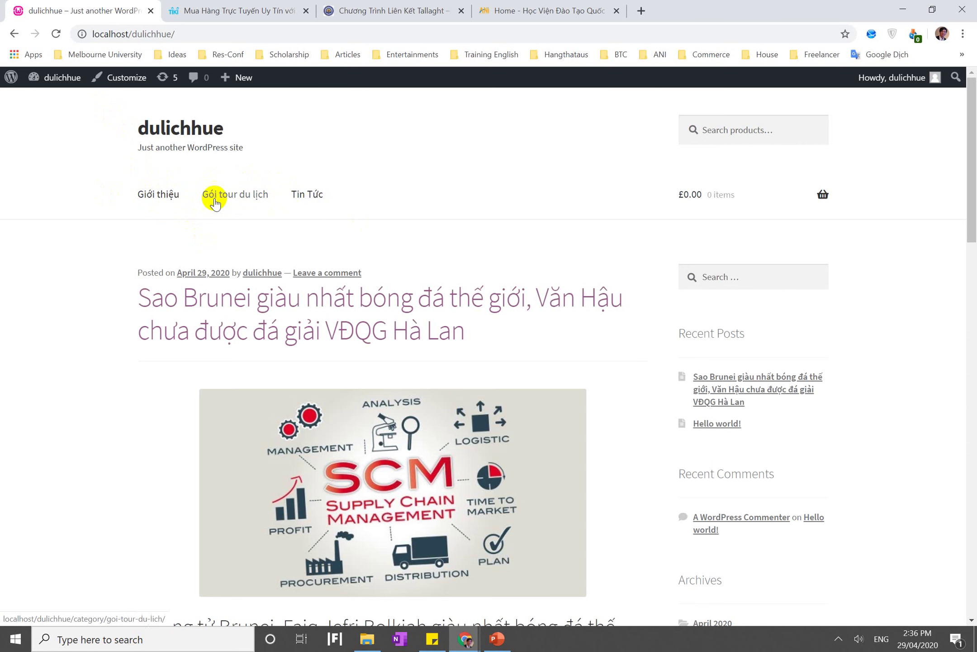
{"action": "left_click", "coordinate": [296, 192]}
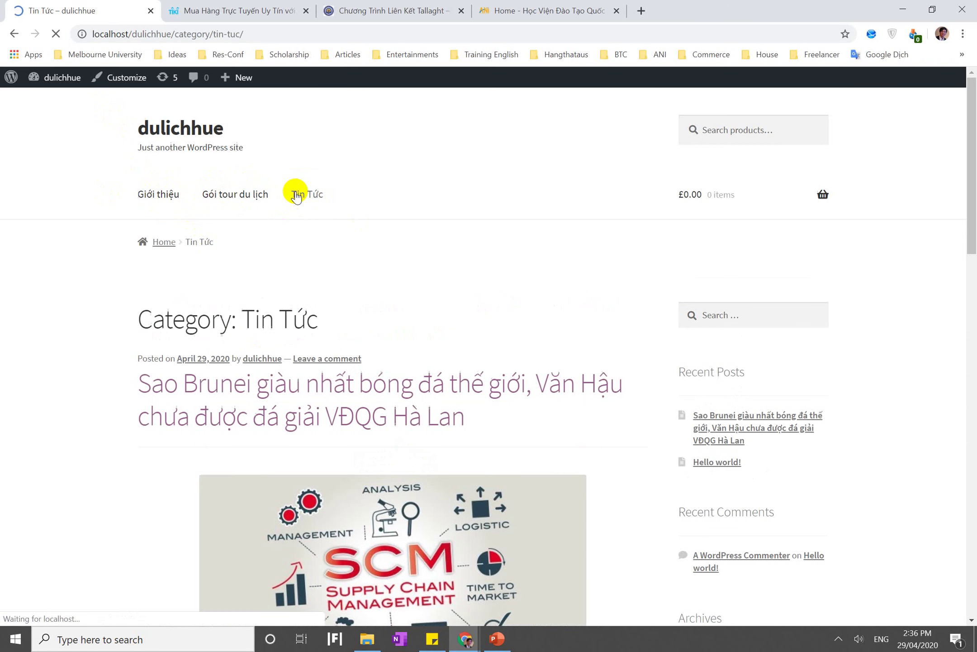
{"action": "scroll", "coordinate": [266, 437], "scroll_direction": "down", "scroll_amount": 10}
{"action": "scroll", "coordinate": [266, 437], "scroll_direction": "up", "scroll_amount": 1}
{"action": "scroll", "coordinate": [266, 437], "scroll_direction": "down", "scroll_amount": 15}
{"action": "scroll", "coordinate": [266, 437], "scroll_direction": "up", "scroll_amount": 20}
{"action": "scroll", "coordinate": [266, 434], "scroll_direction": "up", "scroll_amount": 4}
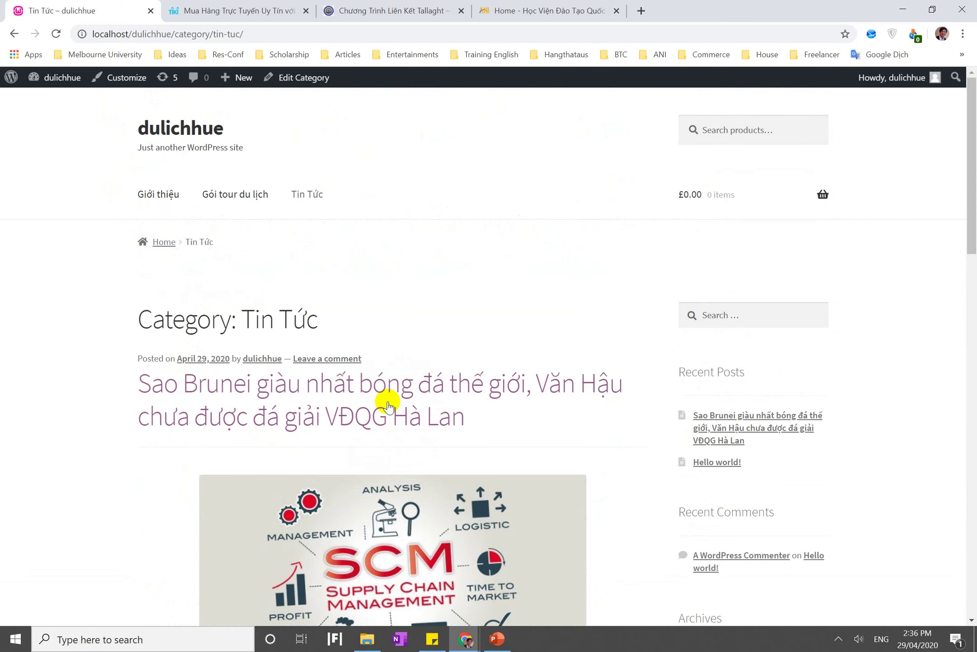
{"action": "left_click", "coordinate": [497, 639]}
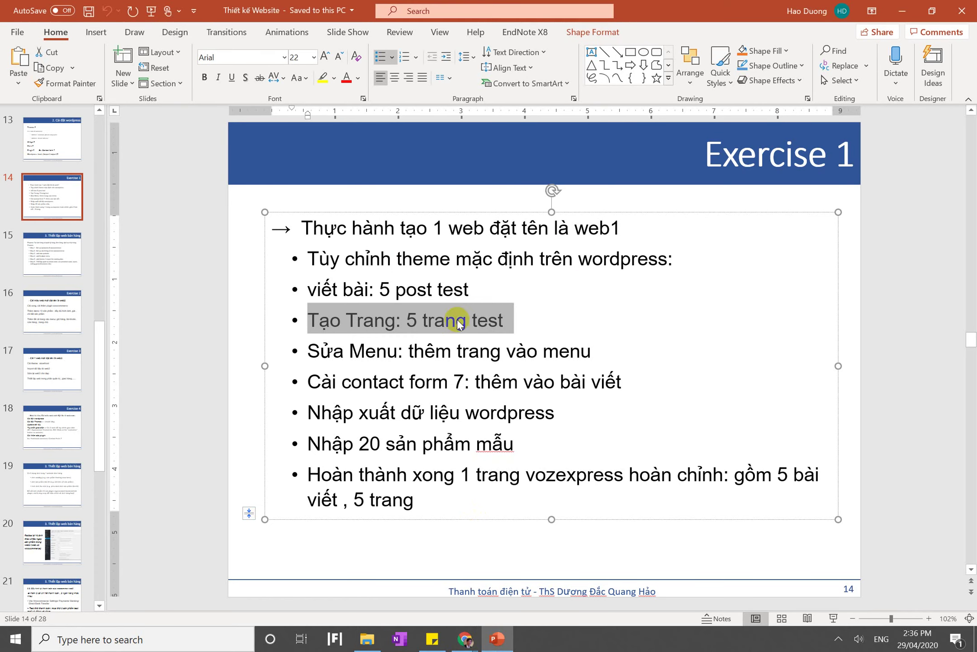
Select the 'Nhập xuất dữ liệu wordpress' bullet on the slide, then minimize PowerPoint
{"action": "left_click", "coordinate": [397, 353]}
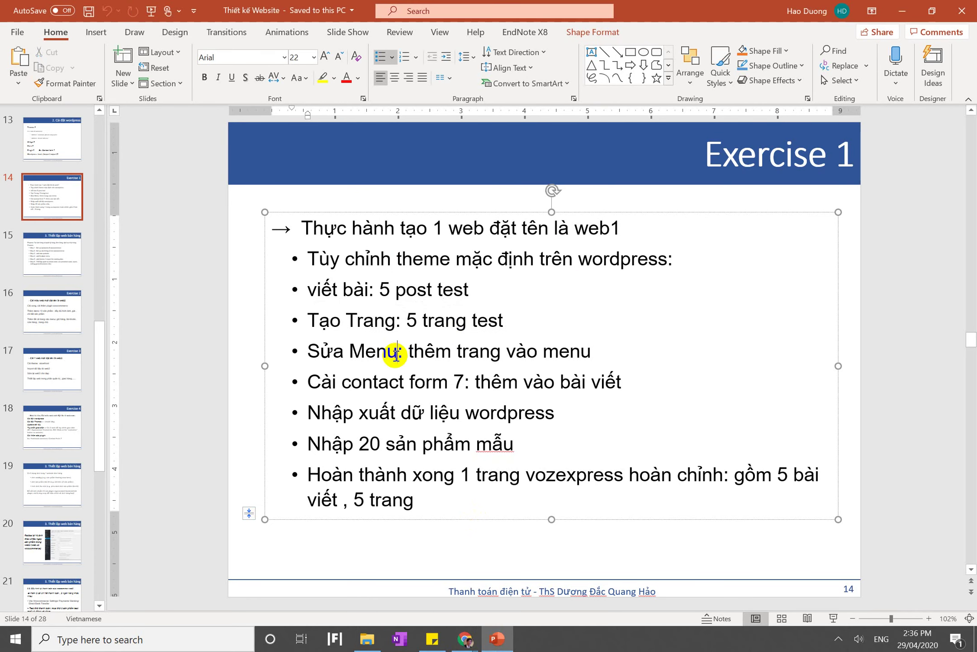
{"action": "triple_click", "coordinate": [428, 391]}
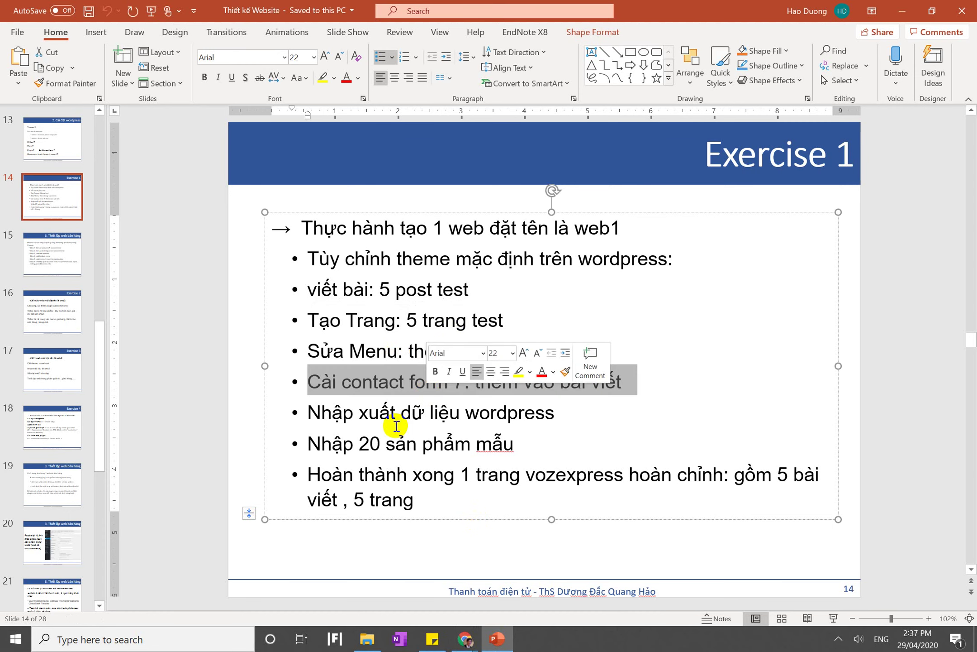
{"action": "triple_click", "coordinate": [396, 419]}
{"action": "left_click", "coordinate": [497, 639]}
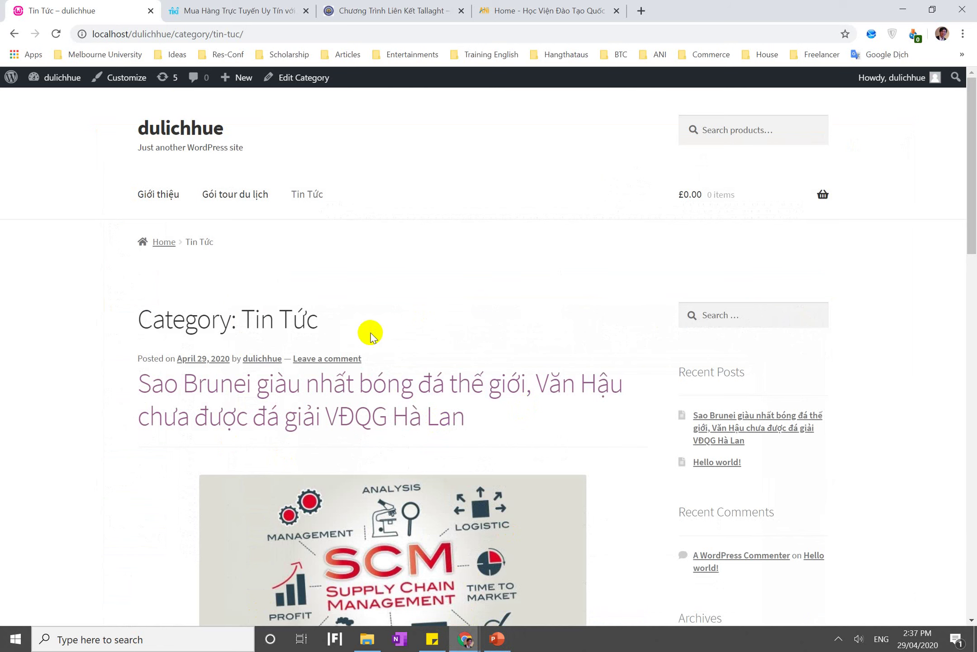
Move from the Tin Tức category page to the dulichhue admin Dashboard
{"action": "mouse_move", "coordinate": [66, 93]}
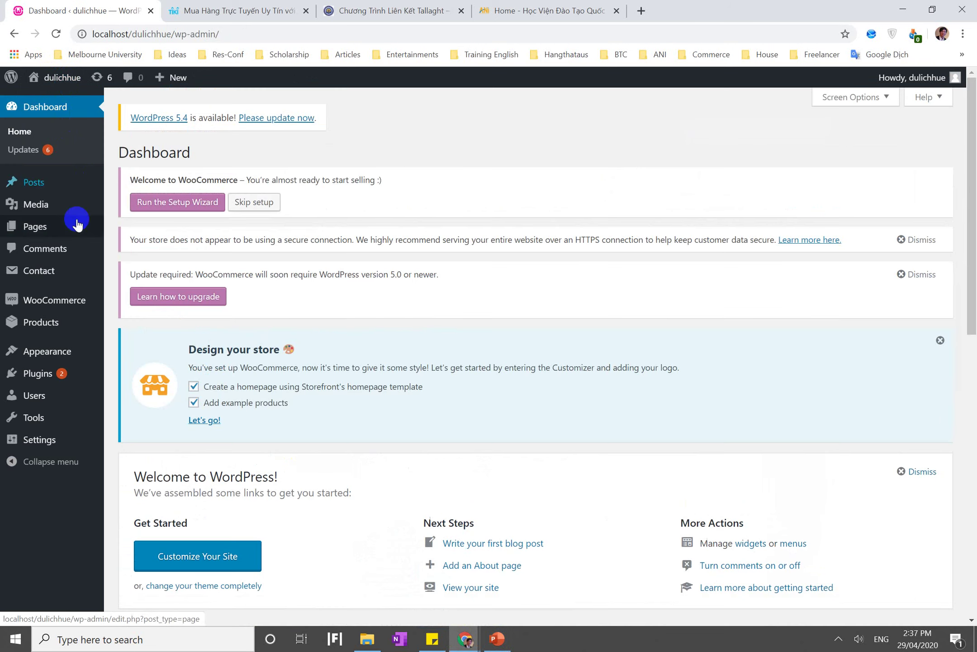
{"action": "mouse_move", "coordinate": [57, 352]}
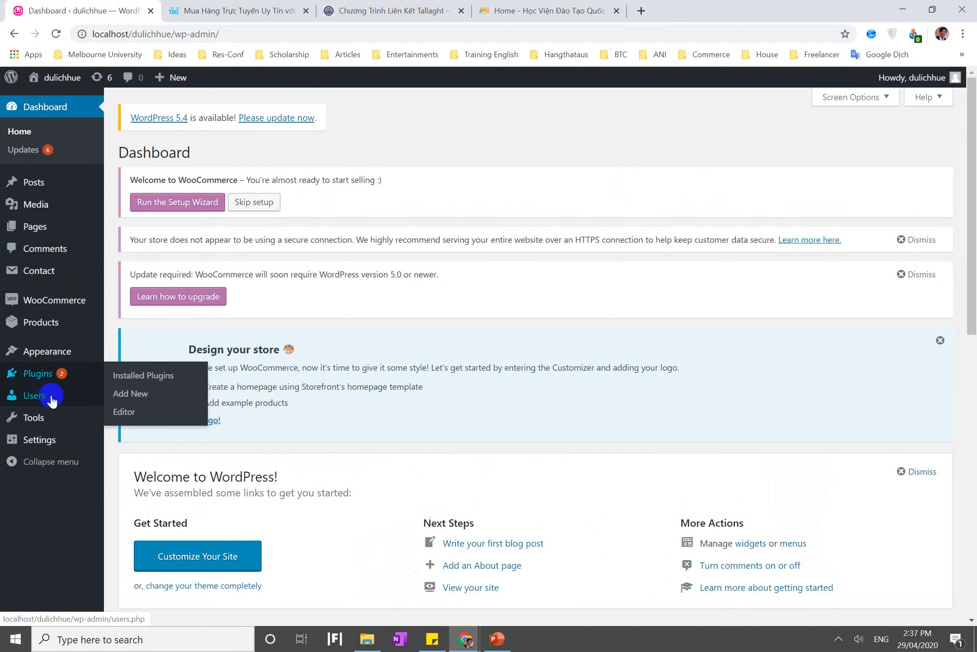
{"action": "mouse_move", "coordinate": [43, 439]}
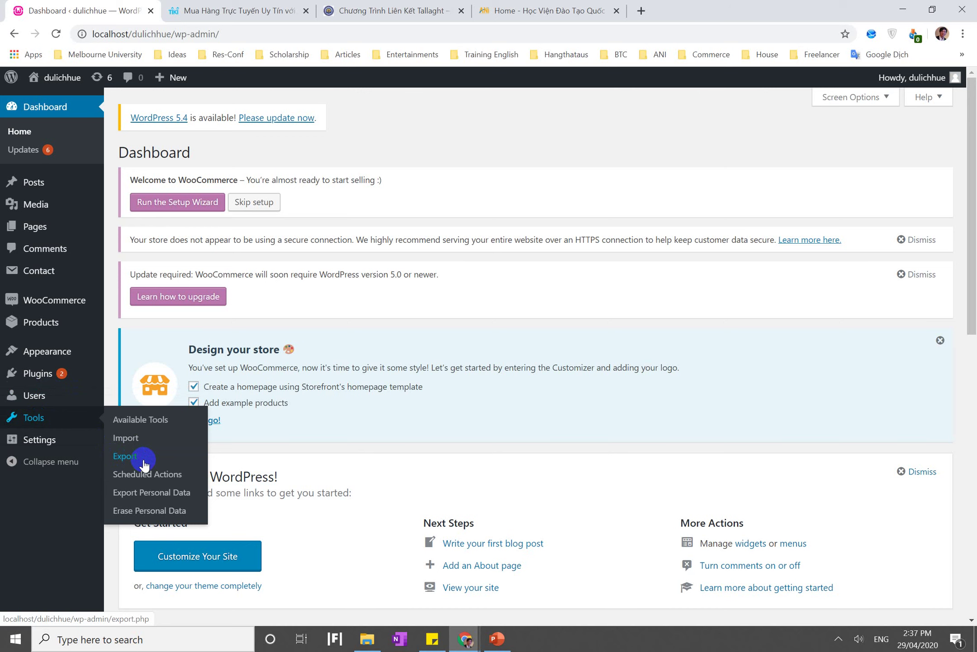
Export All content via Tools > Export, downloading dulichhue.wordpress.2020-04-29.xml
{"action": "left_click", "coordinate": [143, 460]}
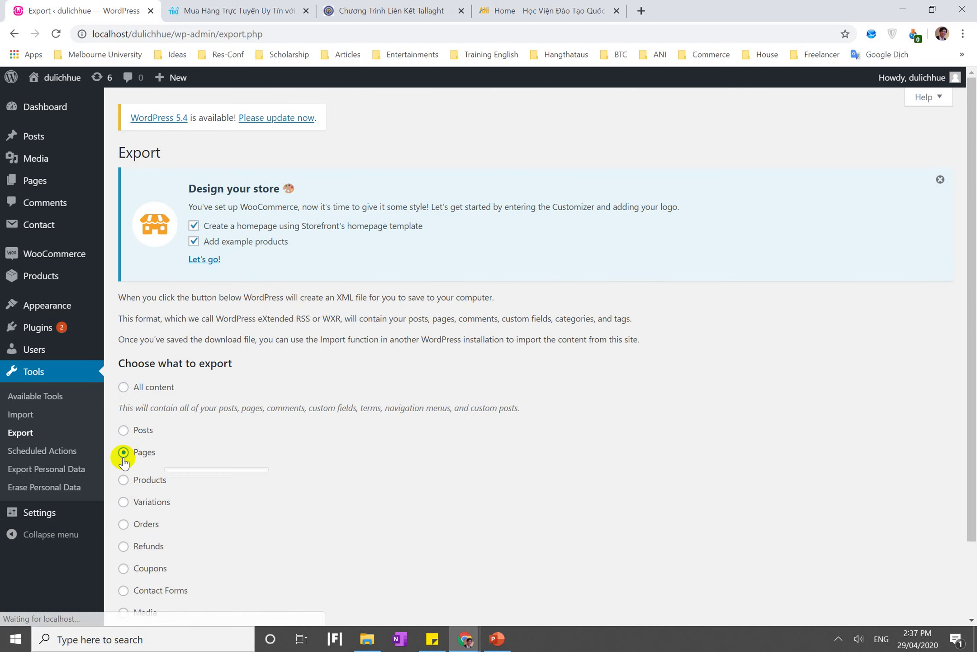
{"action": "left_click", "coordinate": [123, 455]}
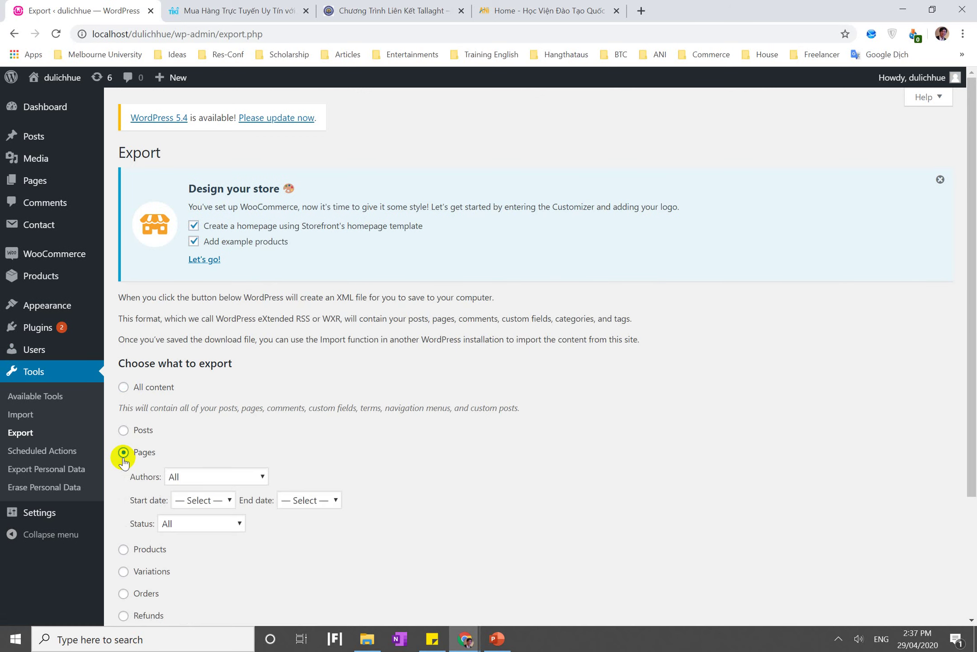
{"action": "scroll", "coordinate": [123, 458], "scroll_direction": "down", "scroll_amount": 2}
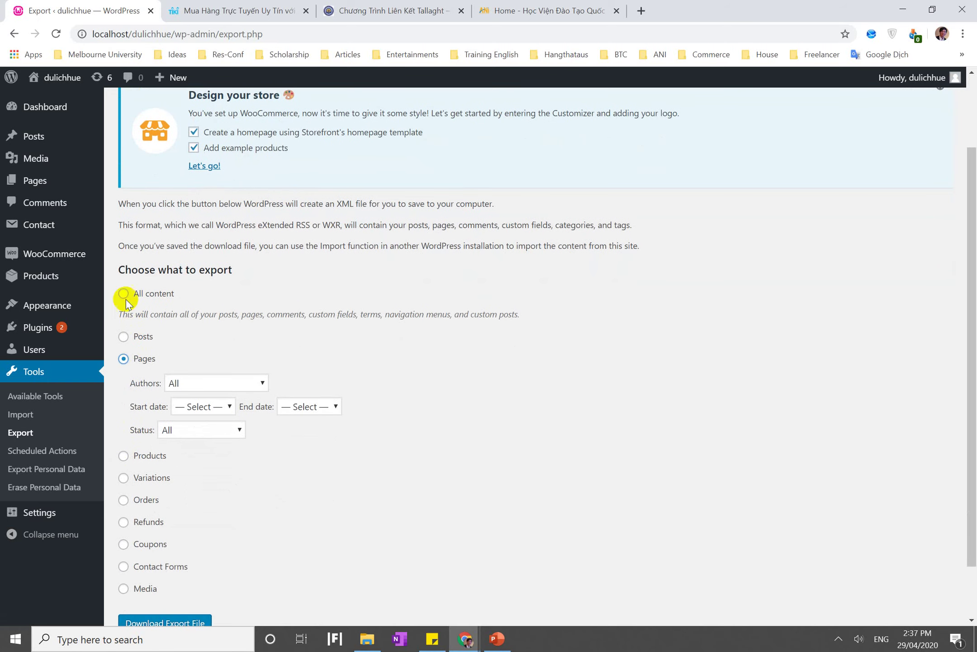
{"action": "left_click", "coordinate": [122, 291]}
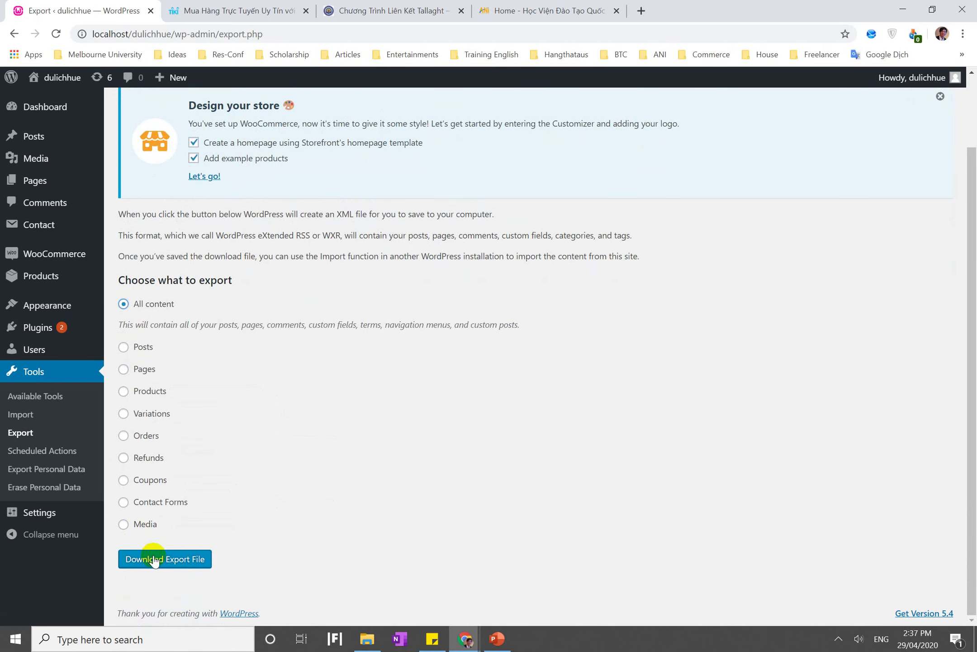
{"action": "left_click", "coordinate": [154, 559]}
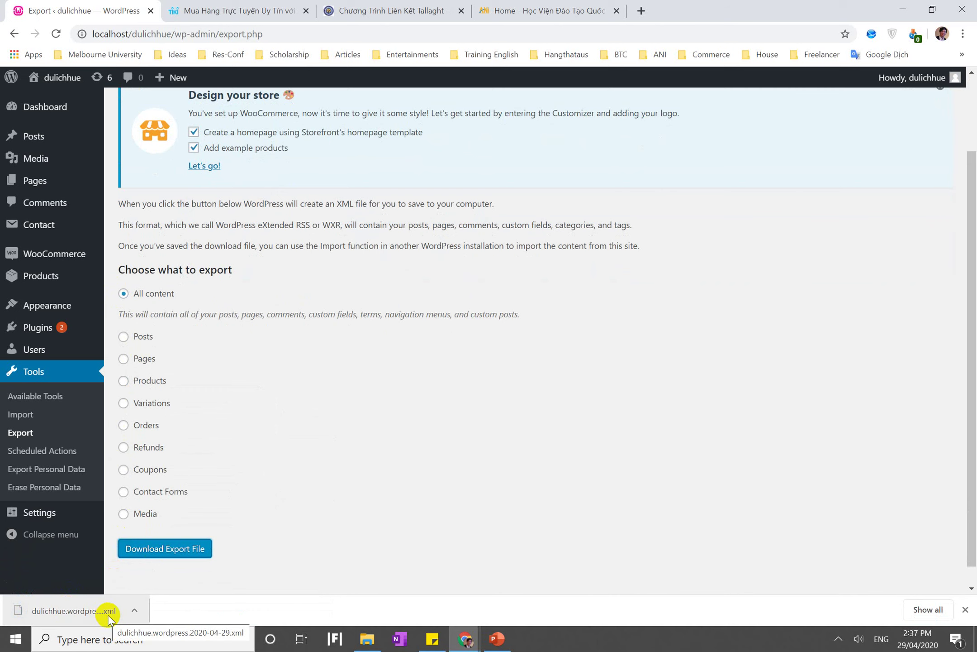
Glance at the ANI academy tab, return to the export page, and minimize the browser
{"action": "left_click", "coordinate": [626, 6]}
{"action": "scroll", "coordinate": [593, 322], "scroll_direction": "down", "scroll_amount": 20}
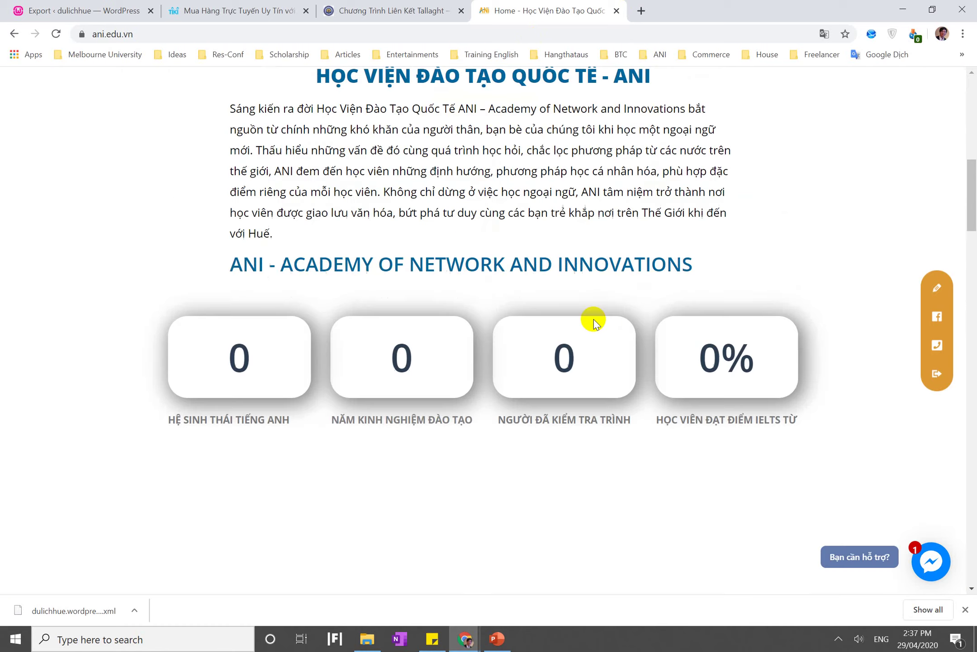
{"action": "scroll", "coordinate": [594, 318], "scroll_direction": "up", "scroll_amount": 20}
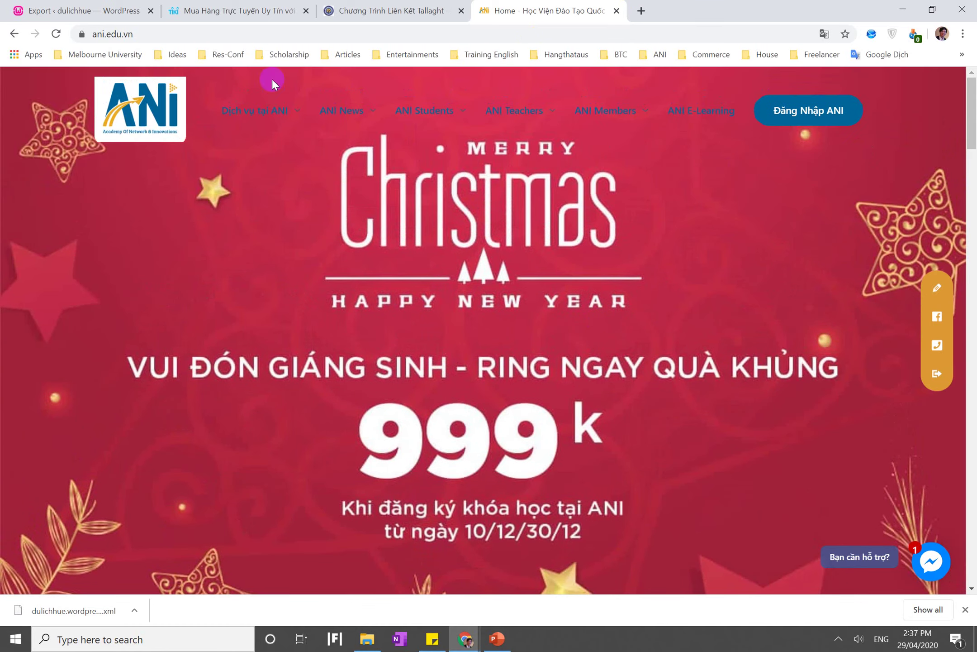
{"action": "left_click", "coordinate": [79, 9]}
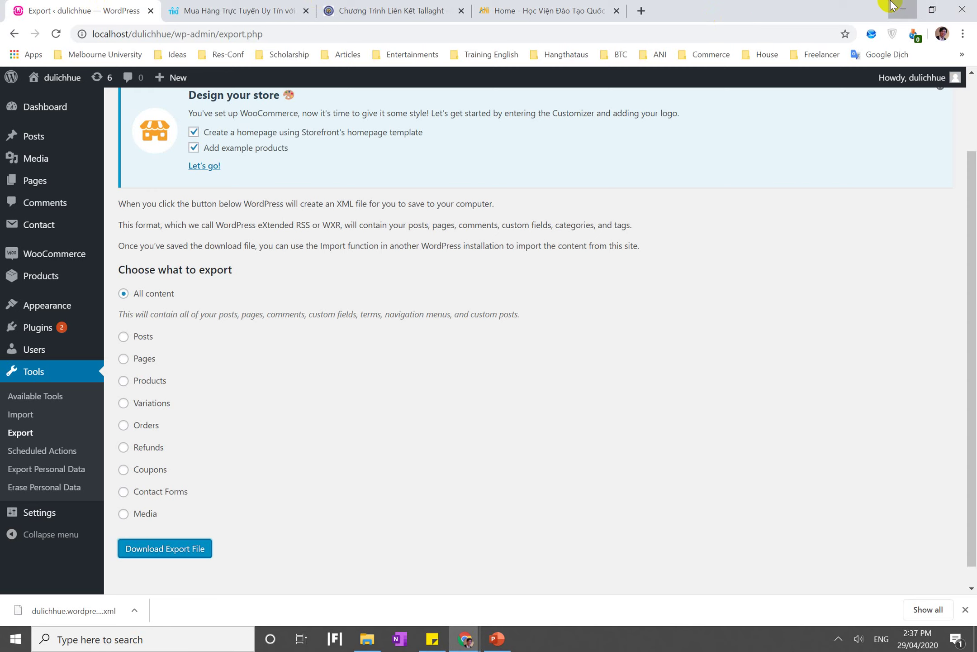
{"action": "left_click", "coordinate": [891, 5]}
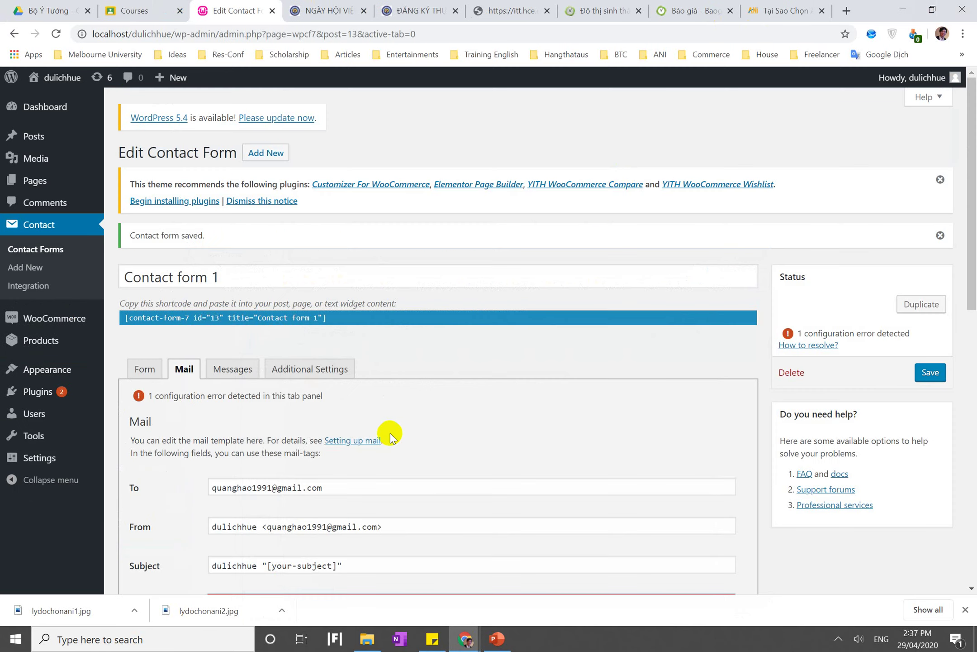
Check the 'Nhập 20 sản phẩm mẫu' item on the PowerPoint exercise slide, then go back to the browser
{"action": "left_click", "coordinate": [496, 636]}
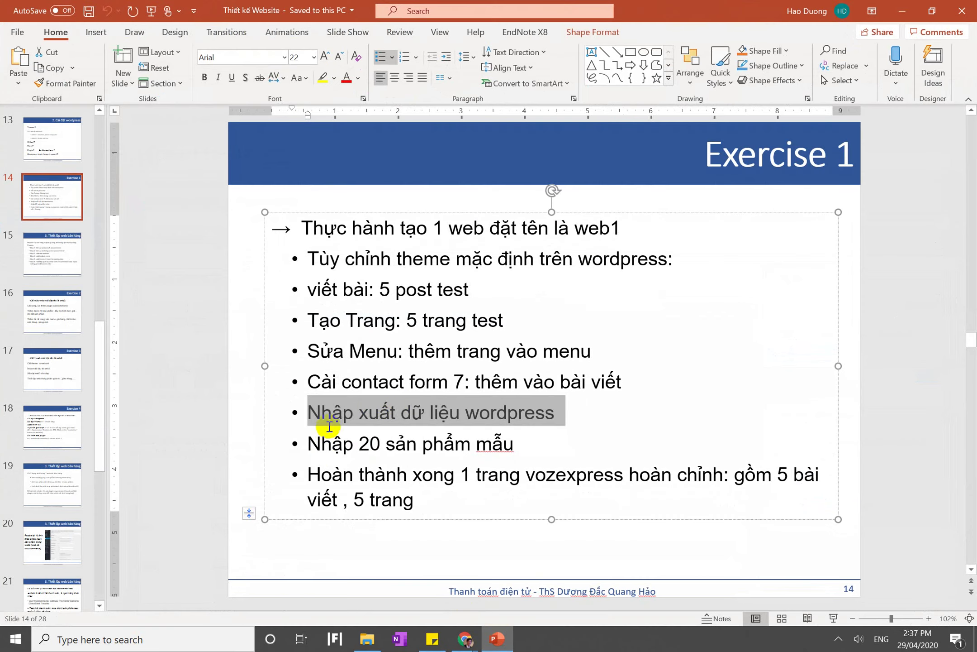
{"action": "triple_click", "coordinate": [399, 407]}
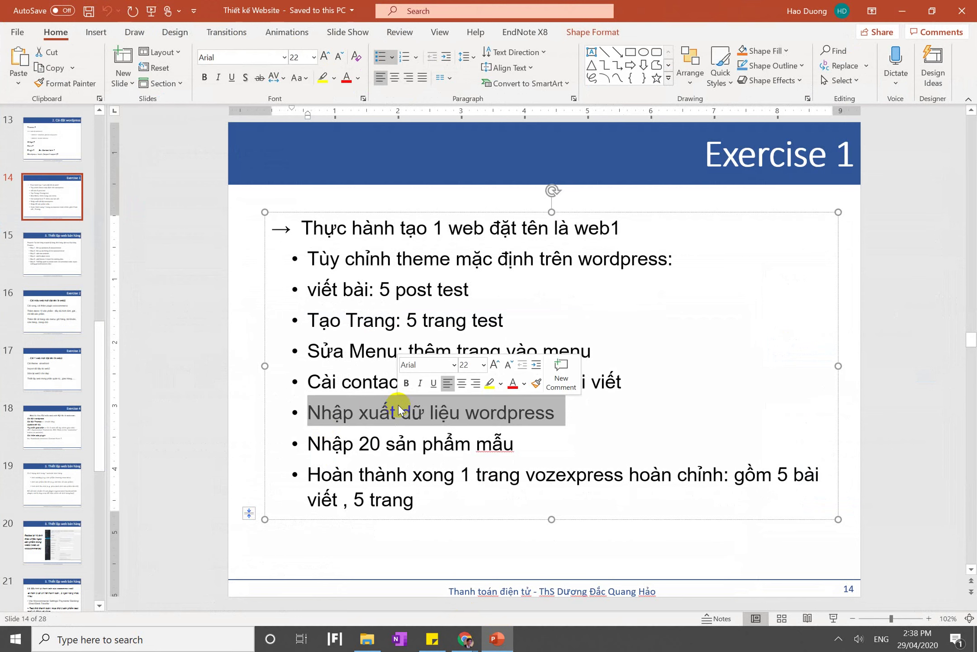
{"action": "left_click", "coordinate": [385, 442]}
{"action": "triple_click", "coordinate": [385, 434]}
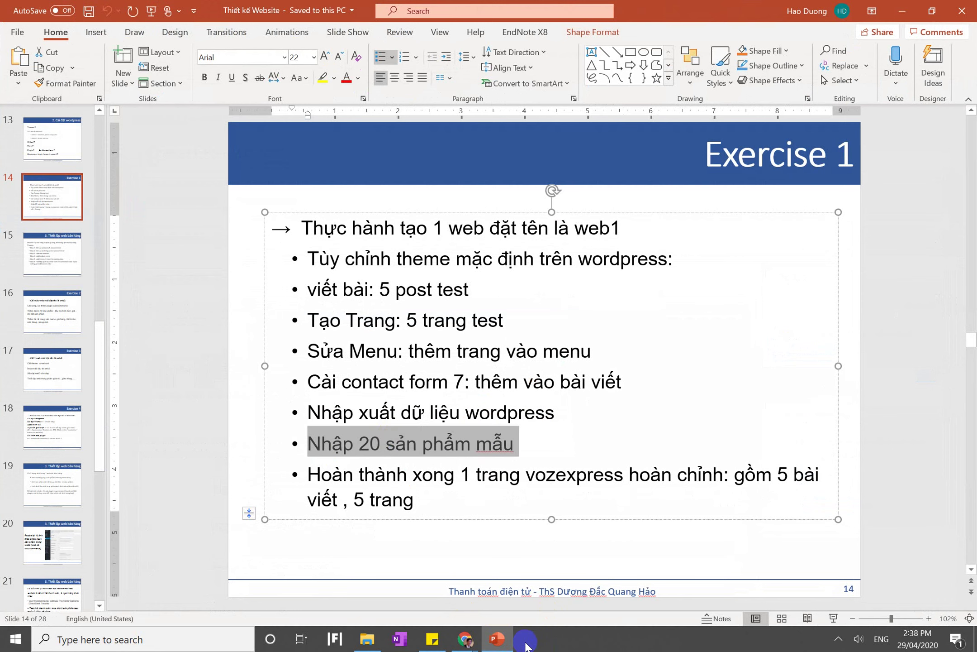
{"action": "left_click", "coordinate": [465, 638]}
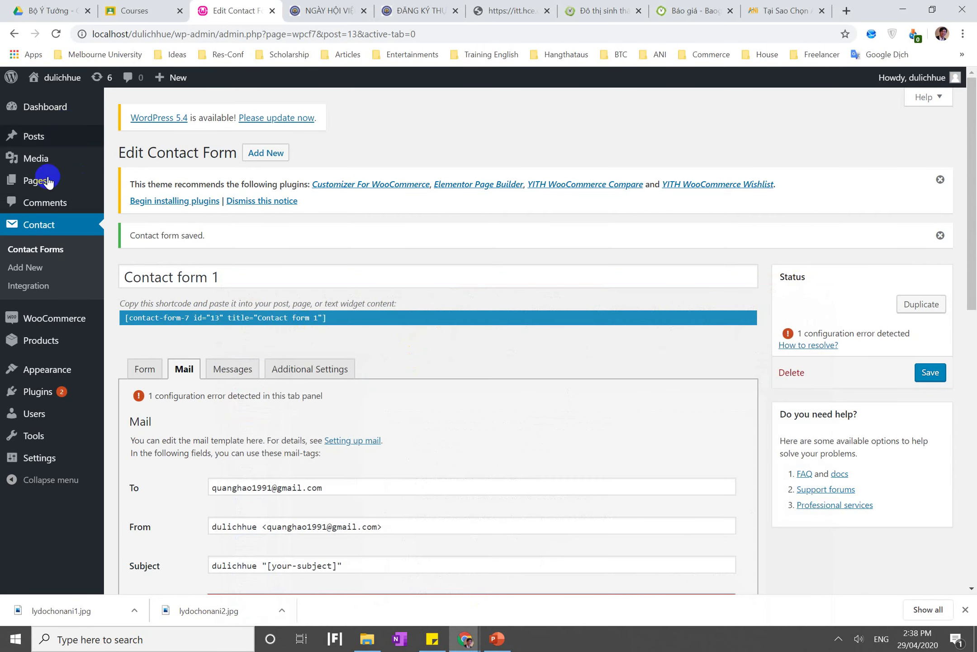
Open a blank WordPress Add new product page, then select the address bar on the job fair tab
{"action": "mouse_move", "coordinate": [51, 324]}
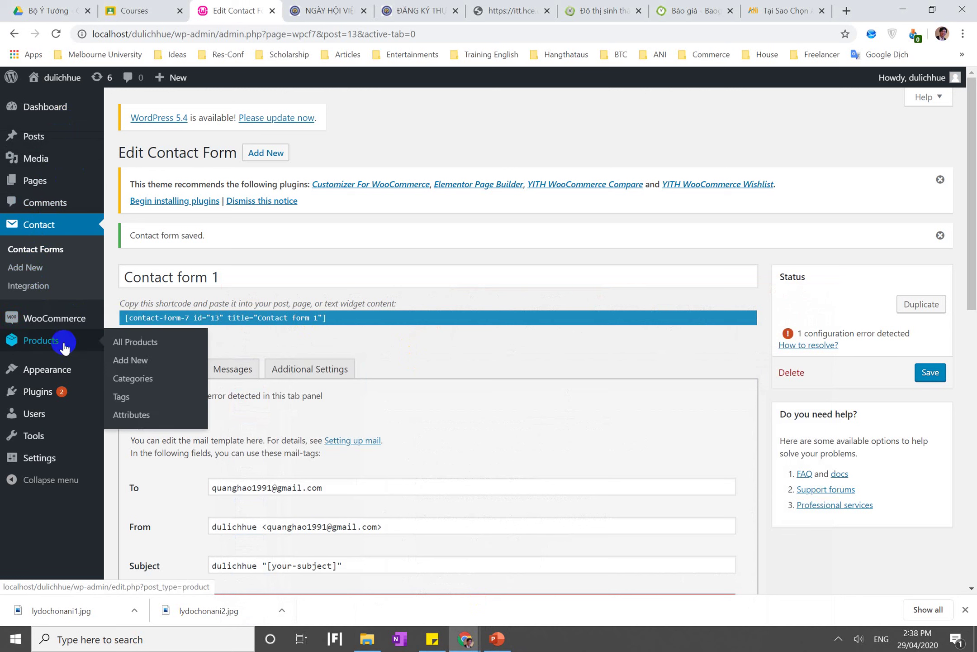
{"action": "left_click", "coordinate": [148, 362]}
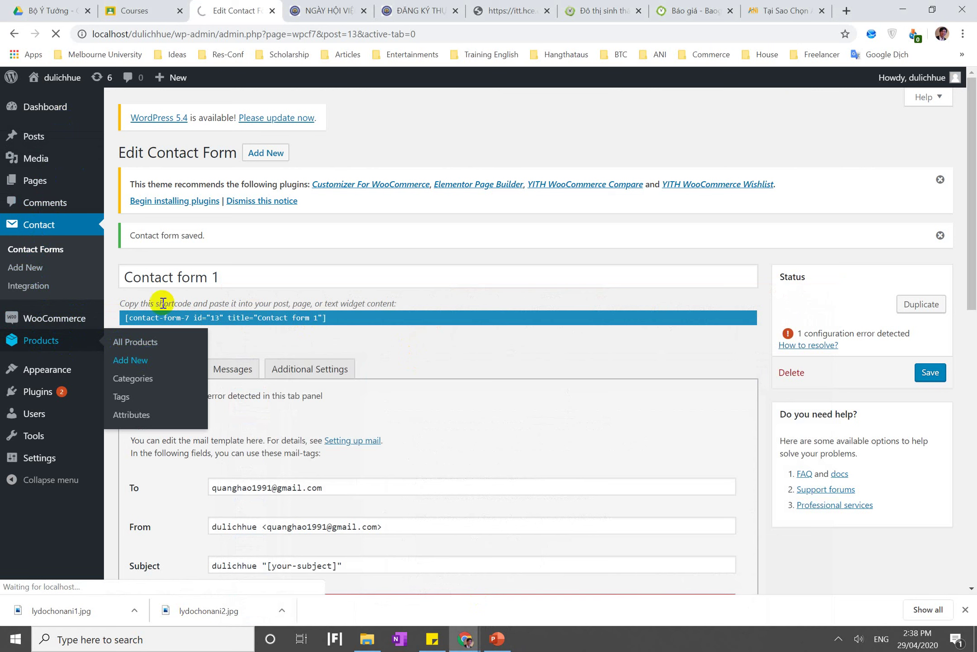
{"action": "left_click", "coordinate": [326, 10]}
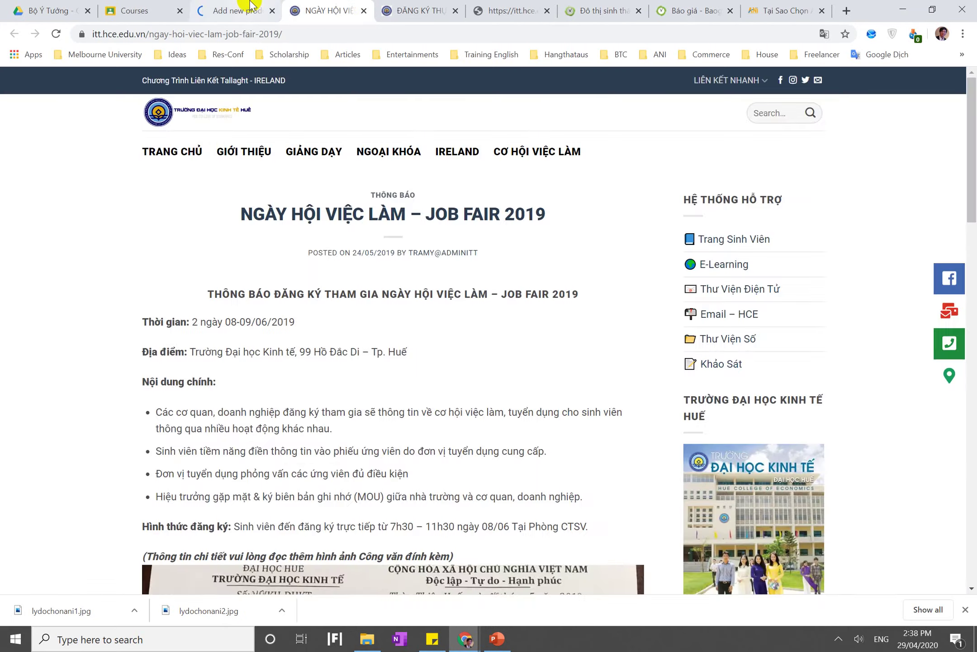
{"action": "left_click", "coordinate": [251, 5]}
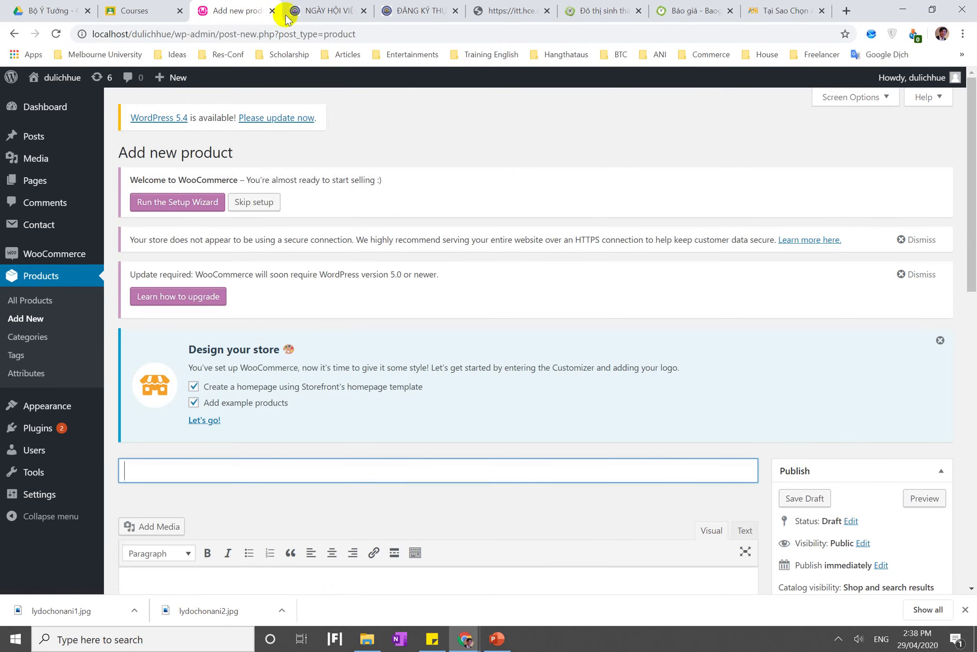
{"action": "left_click", "coordinate": [328, 6]}
{"action": "left_click", "coordinate": [311, 29]}
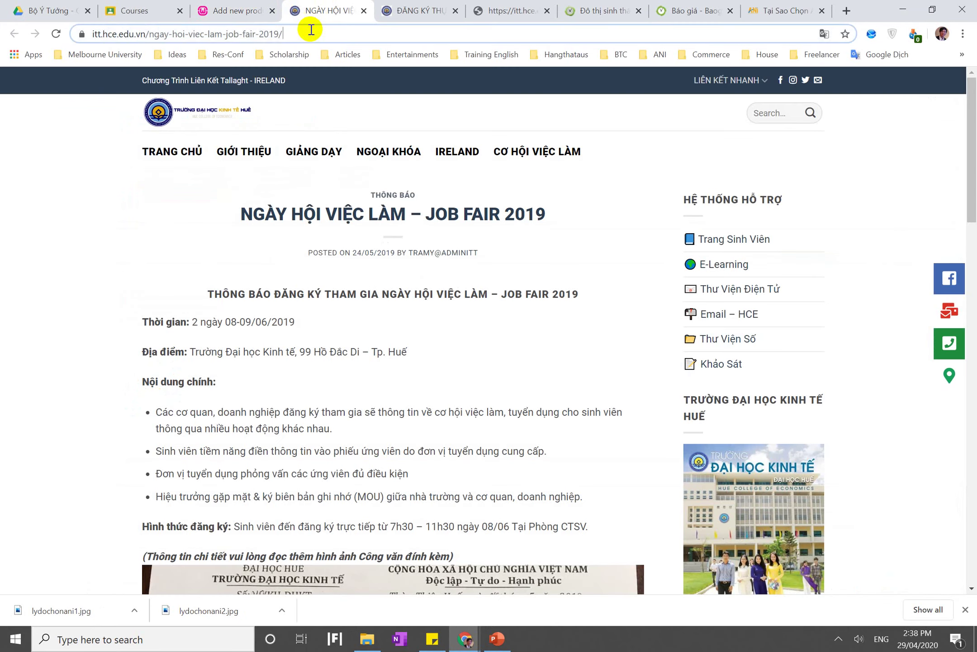
Search Google for 'du lịch huế' and close the leftover unneeded tabs
{"action": "type", "text": "du lịch h"}
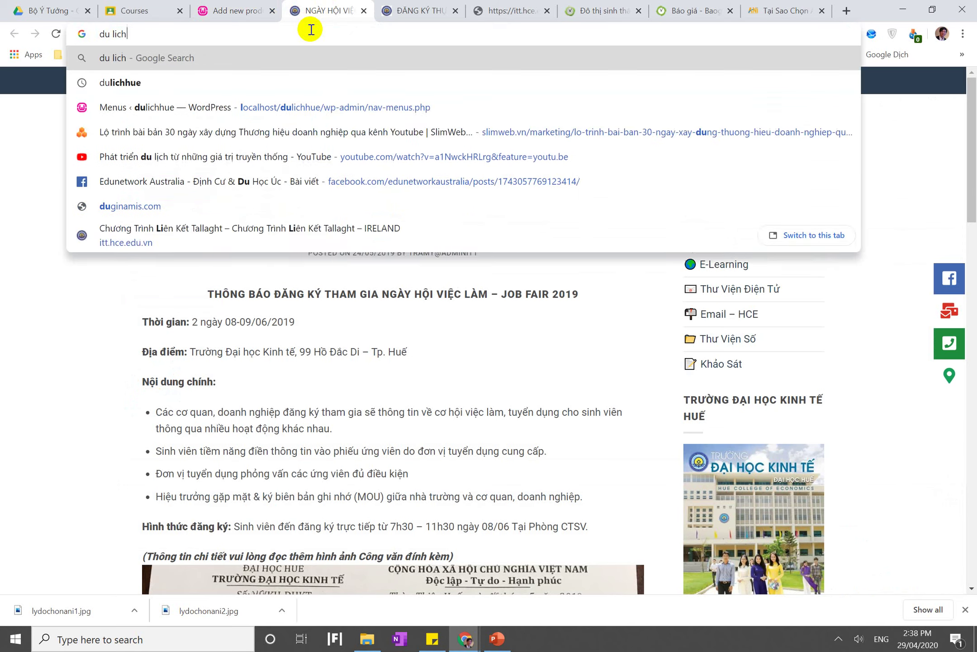
{"action": "type", "text": "uế"}
{"action": "key", "text": "Return"}
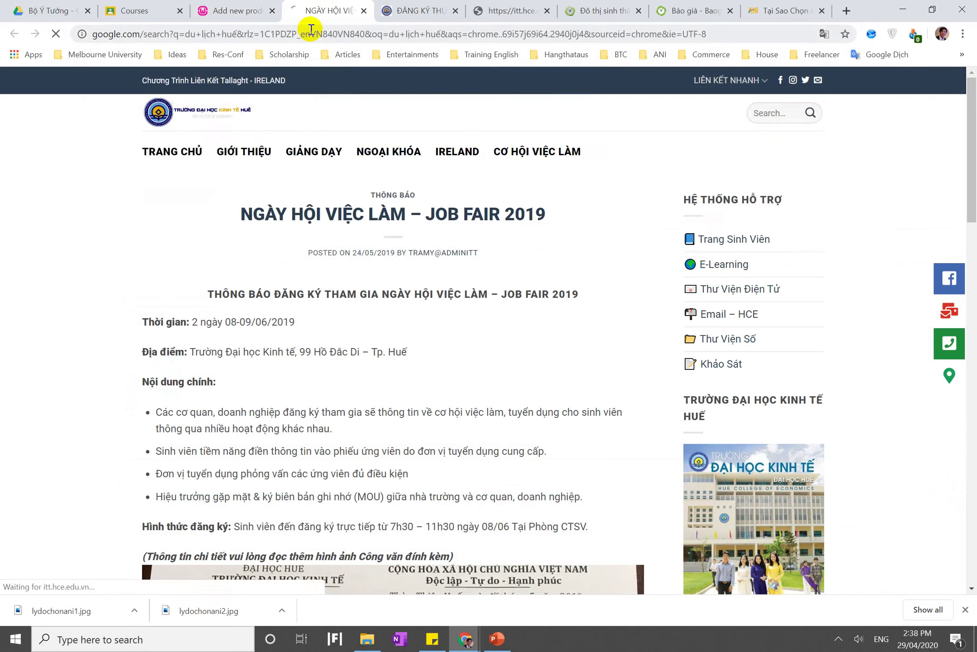
{"action": "left_click", "coordinate": [457, 11]}
{"action": "left_click", "coordinate": [456, 11]}
{"action": "left_click", "coordinate": [456, 11]}
{"action": "left_click", "coordinate": [456, 11]}
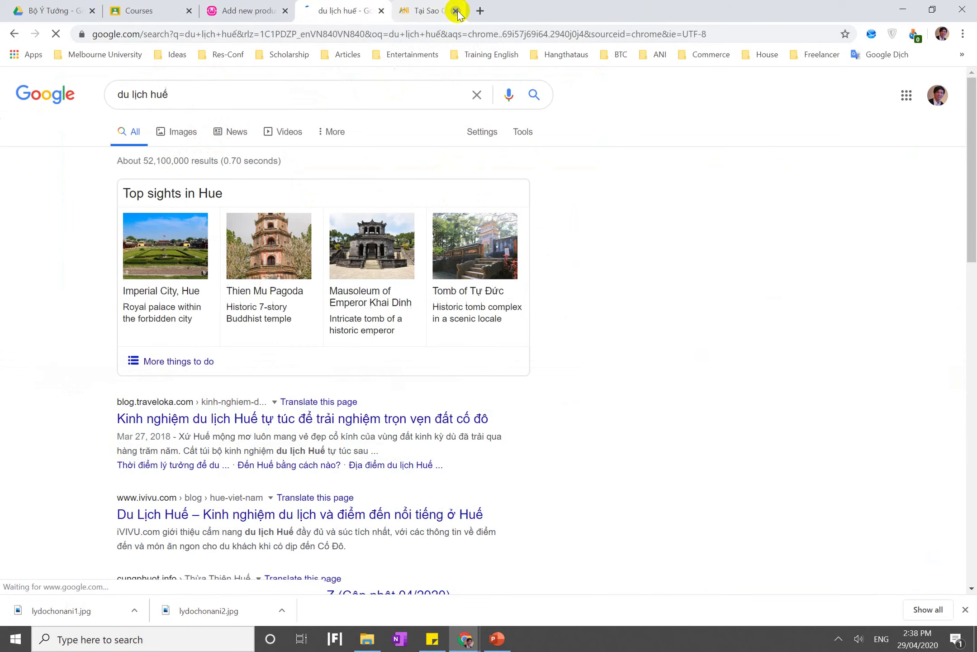
{"action": "left_click", "coordinate": [457, 11]}
{"action": "left_click", "coordinate": [202, 423]}
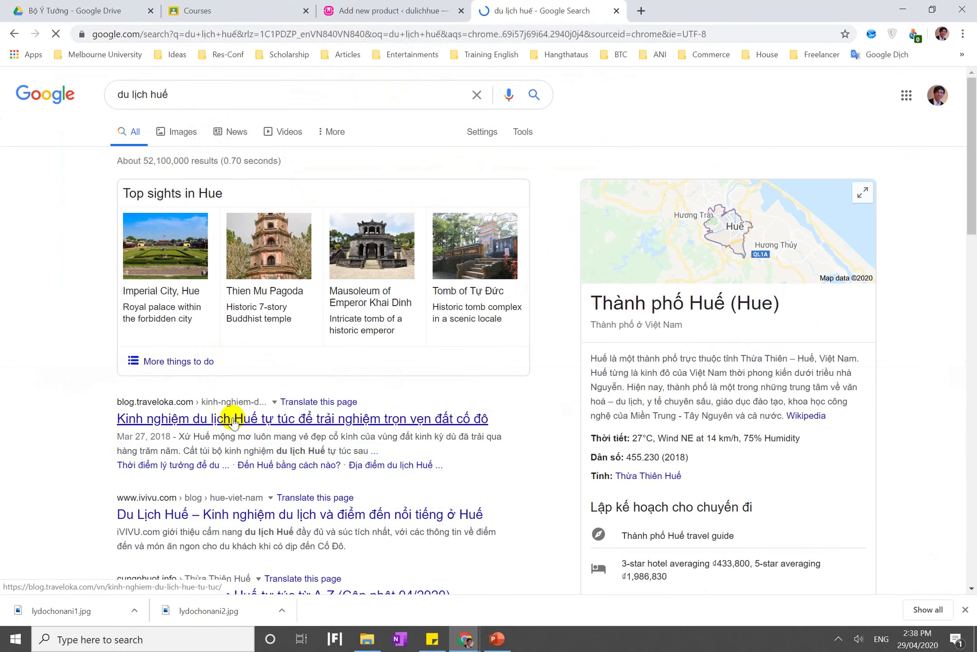
Browse the results and open the Traveloka article on travelling in Huế
{"action": "scroll", "coordinate": [234, 222], "scroll_direction": "down", "scroll_amount": 6}
{"action": "scroll", "coordinate": [242, 240], "scroll_direction": "up", "scroll_amount": 2}
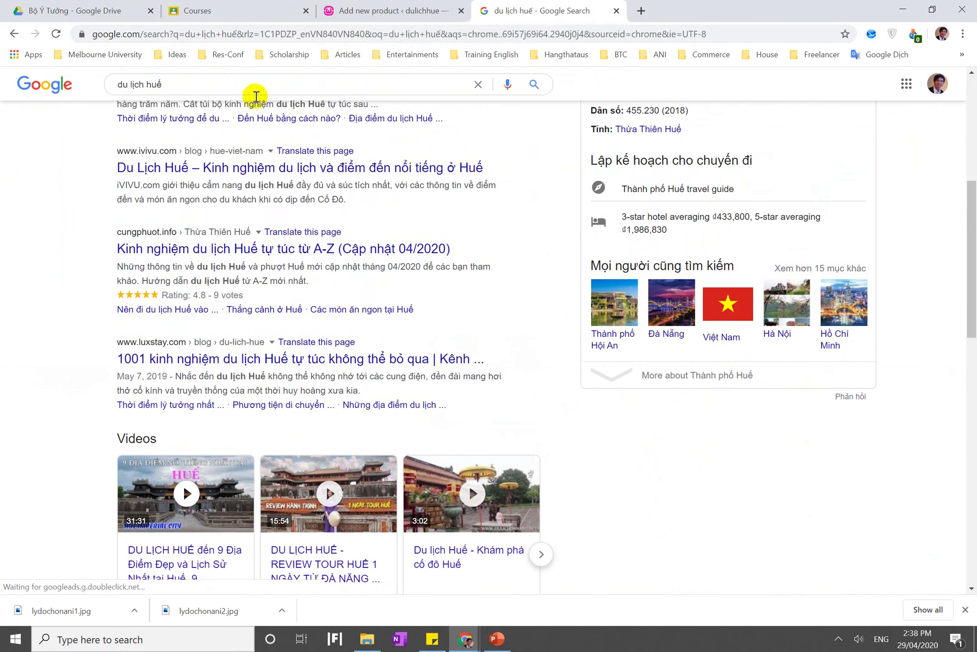
{"action": "right_click", "coordinate": [220, 256]}
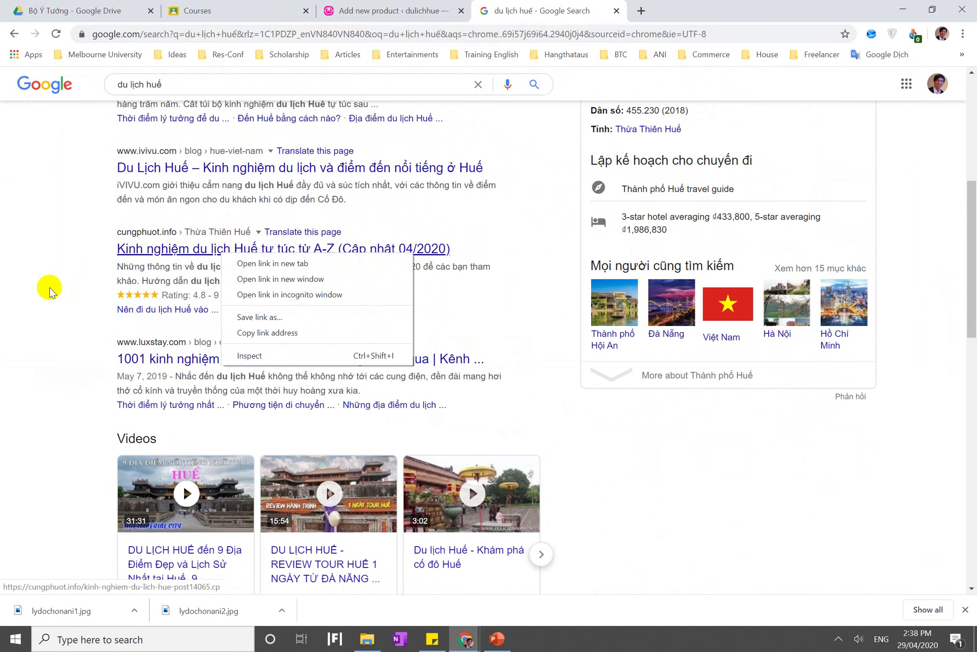
{"action": "left_click", "coordinate": [26, 287]}
{"action": "scroll", "coordinate": [26, 290], "scroll_direction": "down", "scroll_amount": 5}
{"action": "scroll", "coordinate": [26, 287], "scroll_direction": "down", "scroll_amount": 3}
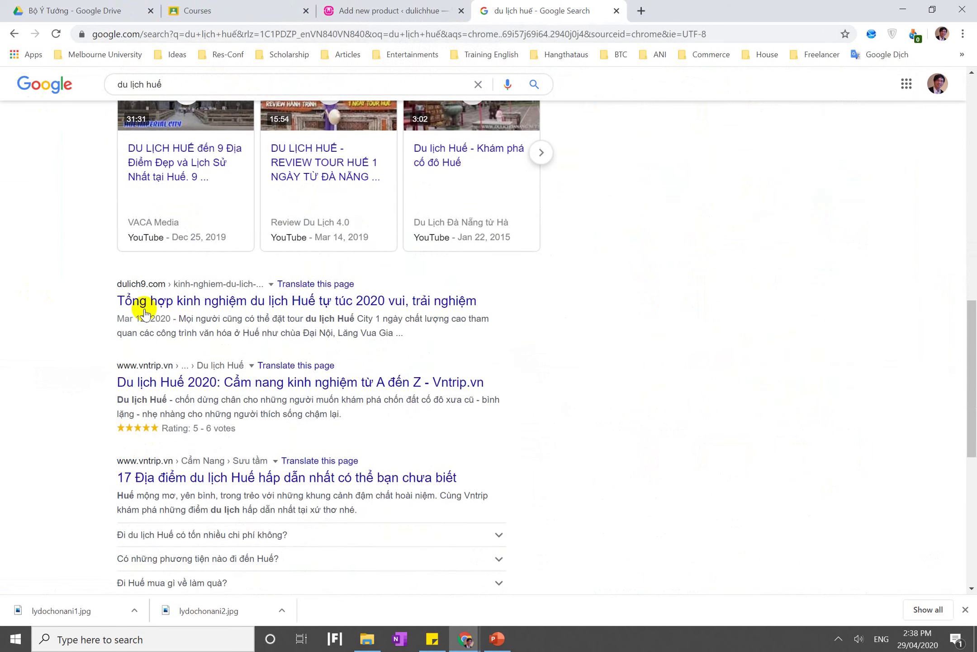
{"action": "scroll", "coordinate": [178, 354], "scroll_direction": "down", "scroll_amount": 2}
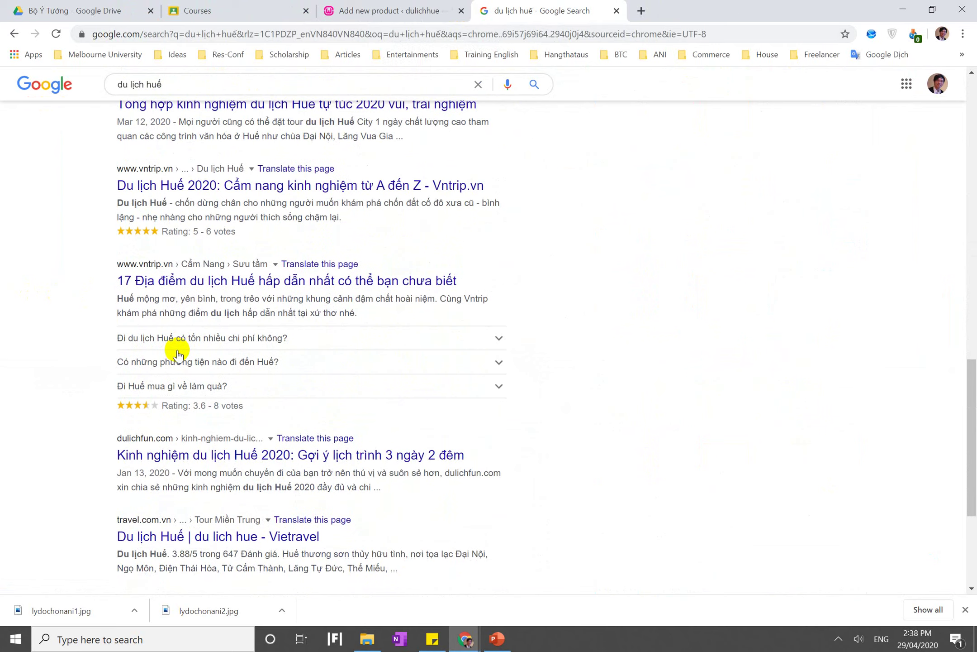
{"action": "scroll", "coordinate": [178, 353], "scroll_direction": "up", "scroll_amount": 15}
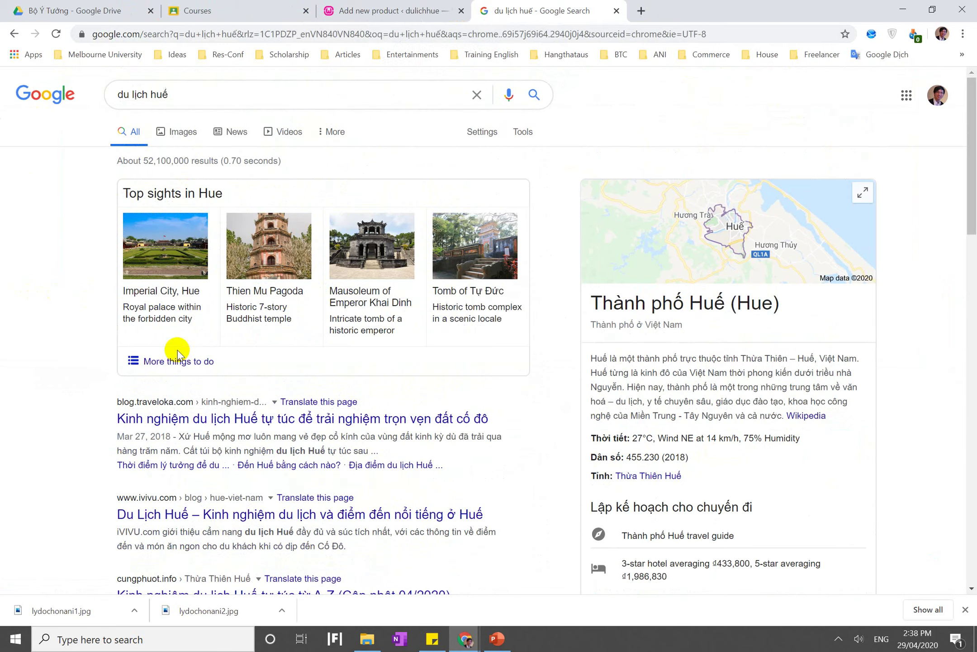
{"action": "double_click", "coordinate": [210, 95]}
{"action": "key", "text": "BackSpace"}
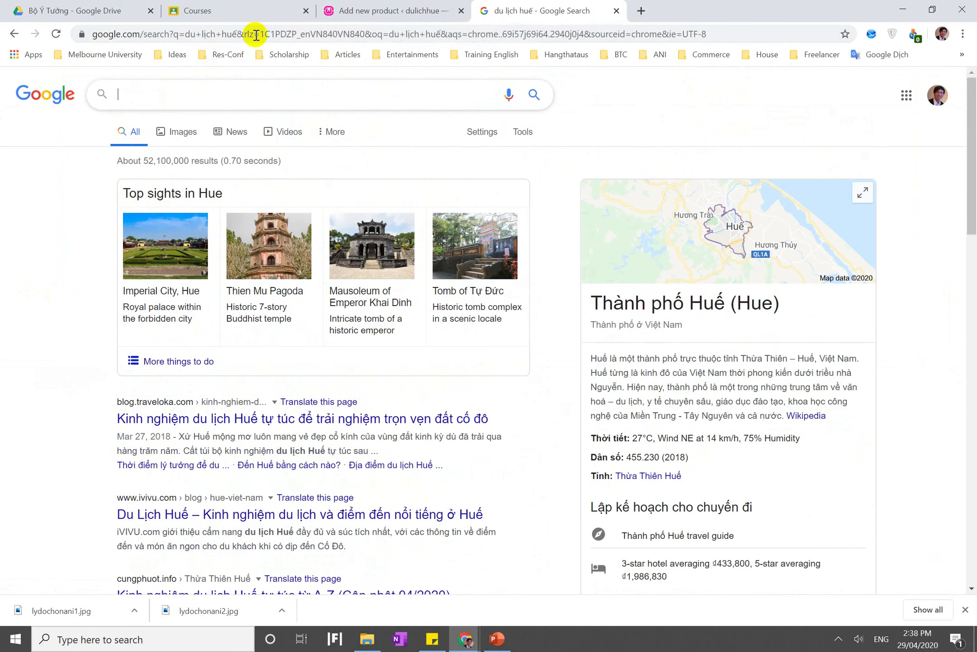
{"action": "left_click", "coordinate": [173, 419]}
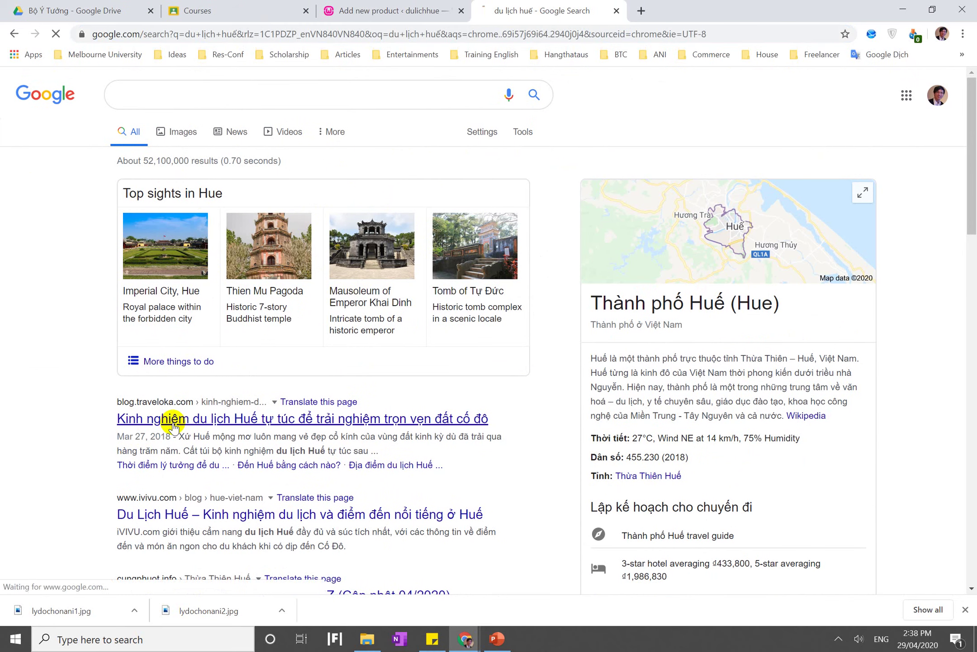
Paste the 'du lịch huế' query into a new browser tab
{"action": "left_click", "coordinate": [640, 11]}
{"action": "type", "text": "du lịch huế"}
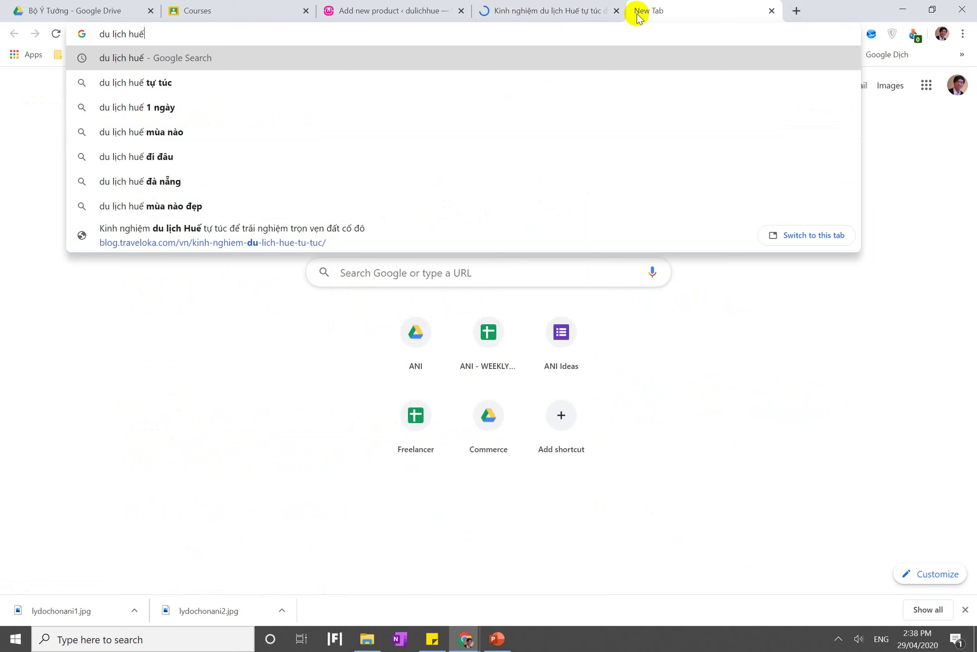
{"action": "key", "text": "ctrl+s"}
Search Google for 'tiki' and go to the Tiki site
{"action": "left_click", "coordinate": [647, 13]}
{"action": "type", "text": "tiki"}
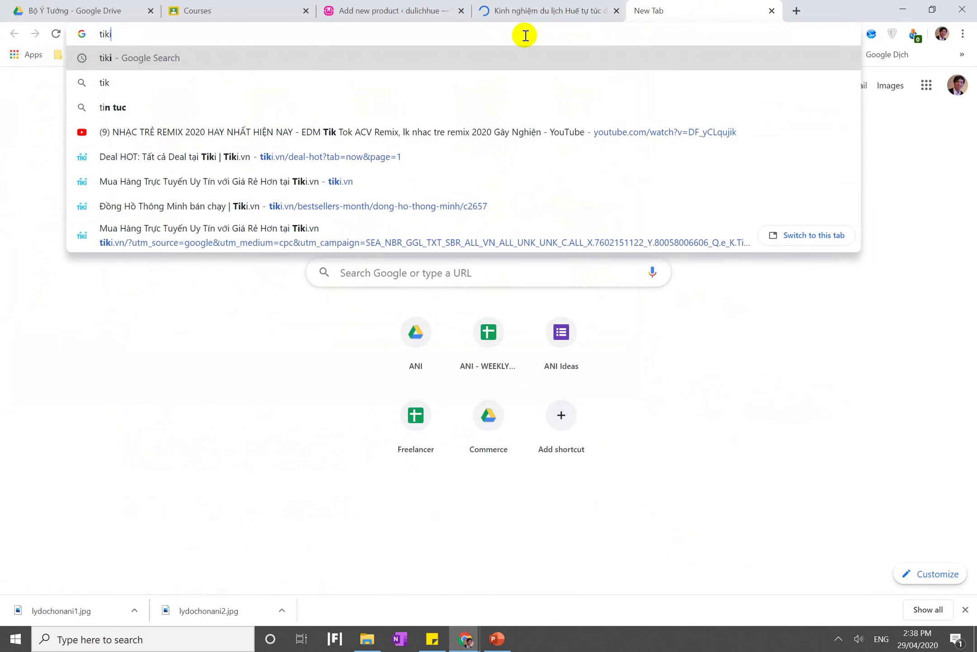
{"action": "key", "text": "Return"}
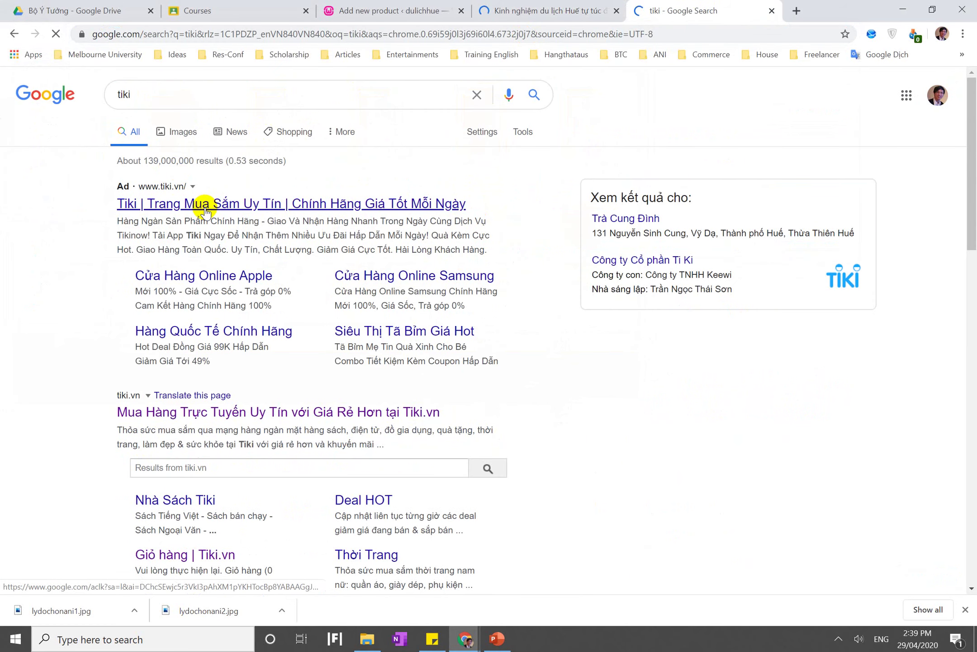
{"action": "scroll", "coordinate": [426, 447], "scroll_direction": "down", "scroll_amount": 15}
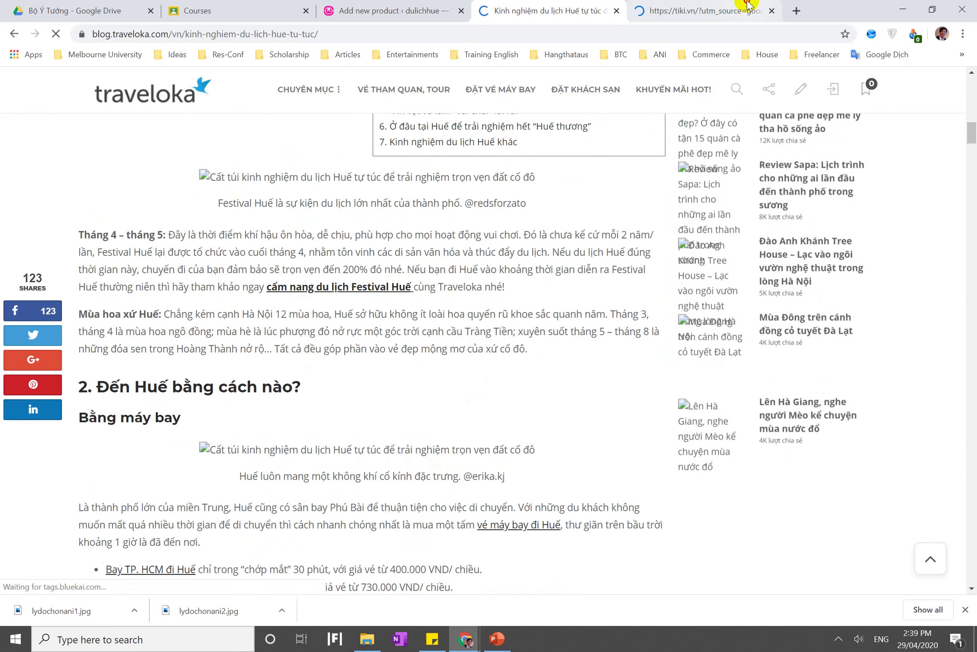
{"action": "left_click", "coordinate": [738, 6]}
Search Tiki for 'du lịch huế'
{"action": "left_click", "coordinate": [339, 142]}
{"action": "type", "text": "du lịch huế"}
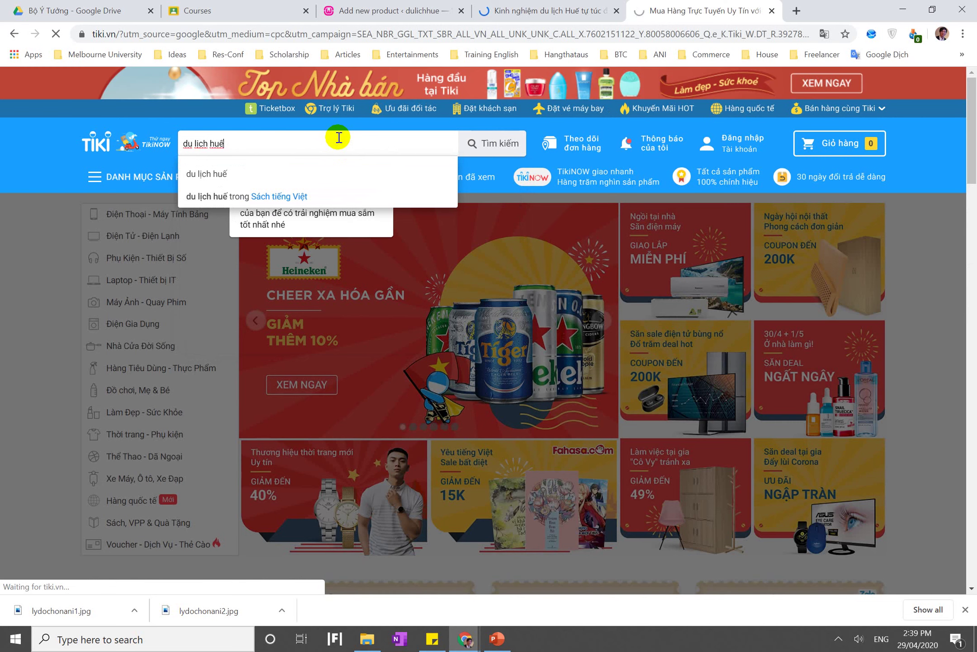
{"action": "left_click", "coordinate": [485, 154]}
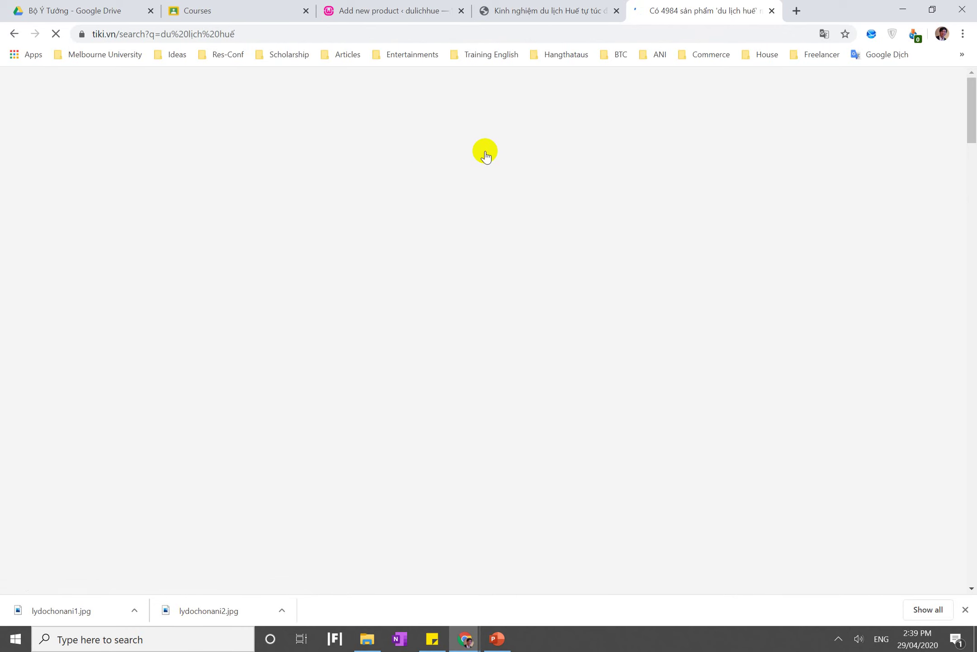
{"action": "scroll", "coordinate": [531, 270], "scroll_direction": "down", "scroll_amount": 5}
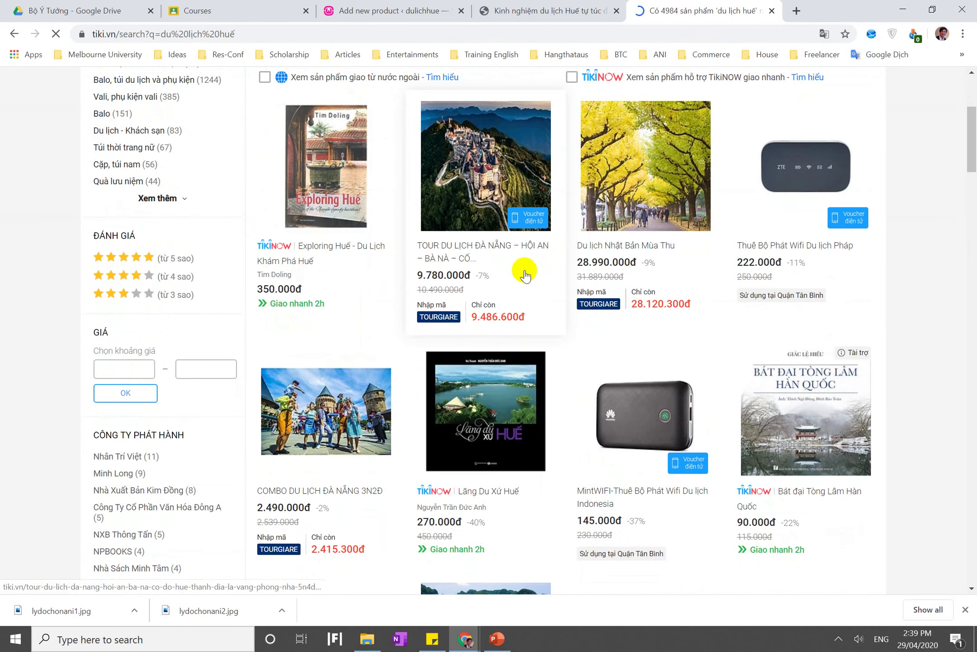
Open the Exploring Huế book, Đà Nẵng tour, Đà Nẵng combo and Bái Đính – Tràng An tour pages
{"action": "right_click", "coordinate": [349, 186]}
{"action": "left_click", "coordinate": [373, 198]}
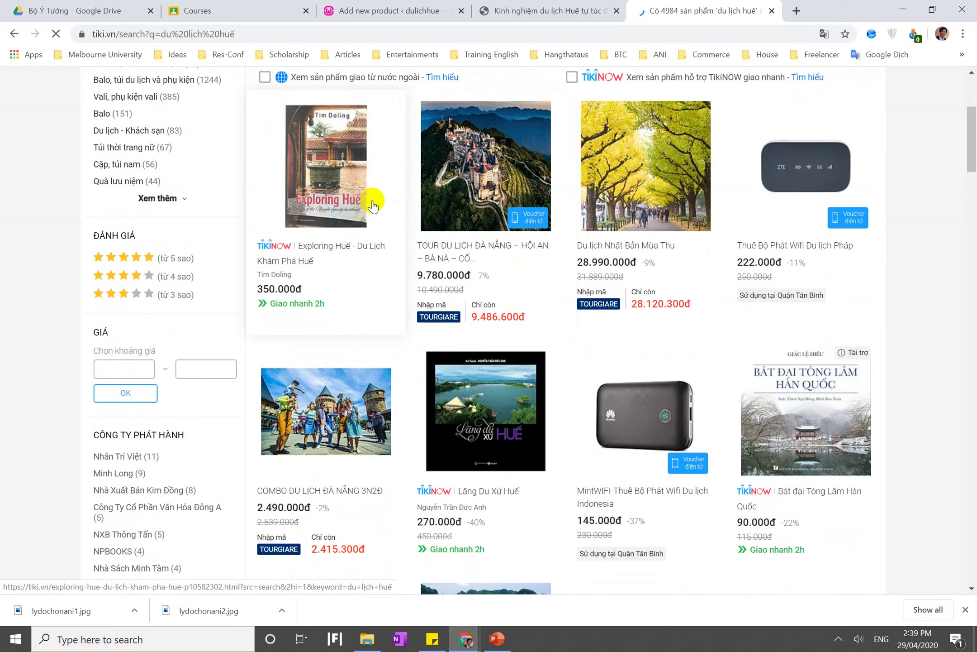
{"action": "right_click", "coordinate": [465, 181]}
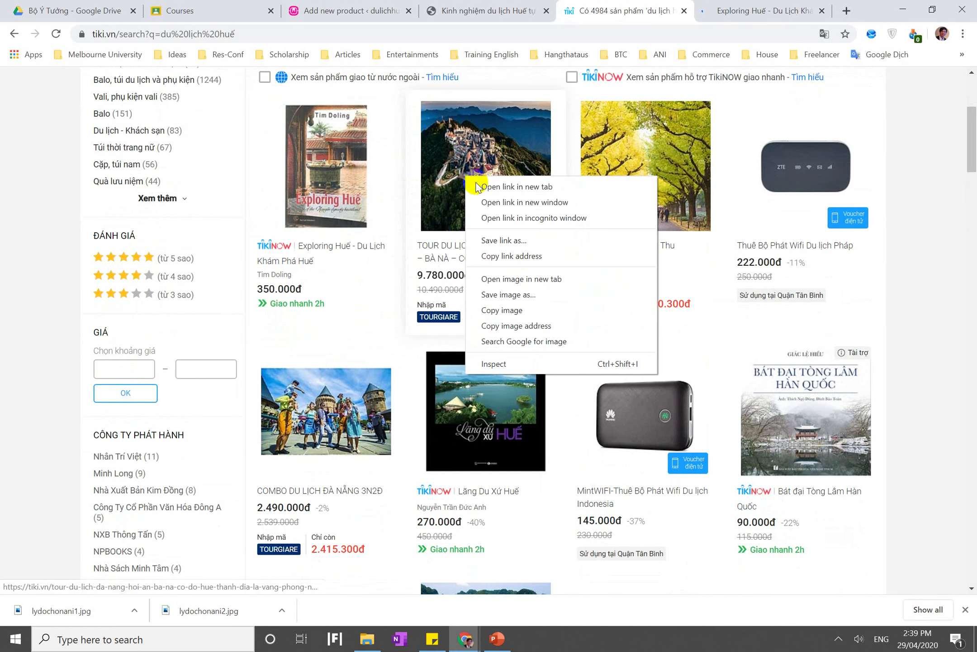
{"action": "left_click", "coordinate": [477, 186]}
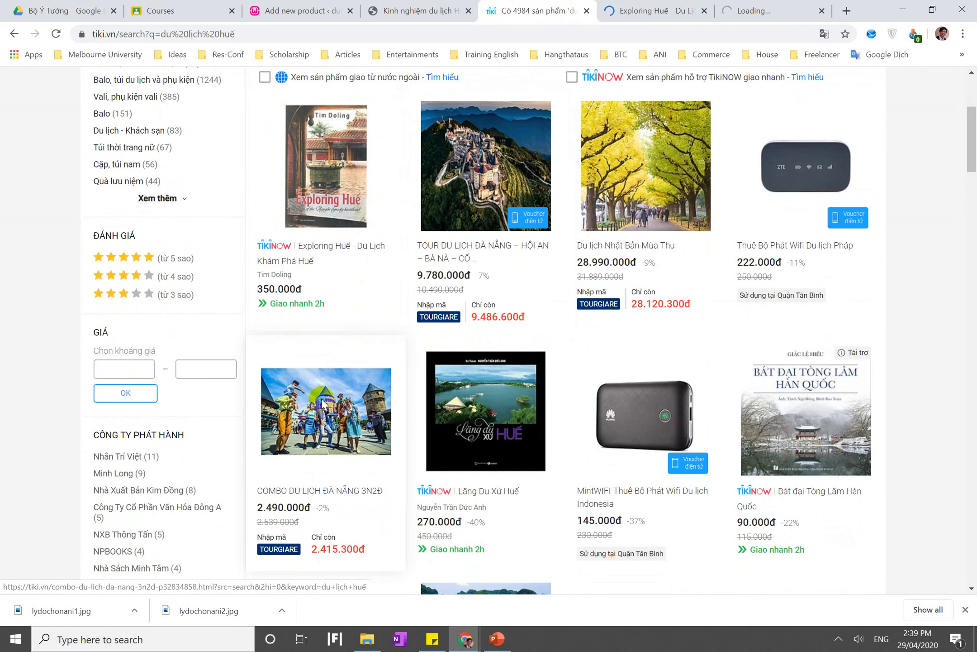
{"action": "right_click", "coordinate": [323, 399]}
{"action": "left_click", "coordinate": [333, 409]}
{"action": "scroll", "coordinate": [333, 417], "scroll_direction": "down", "scroll_amount": 10}
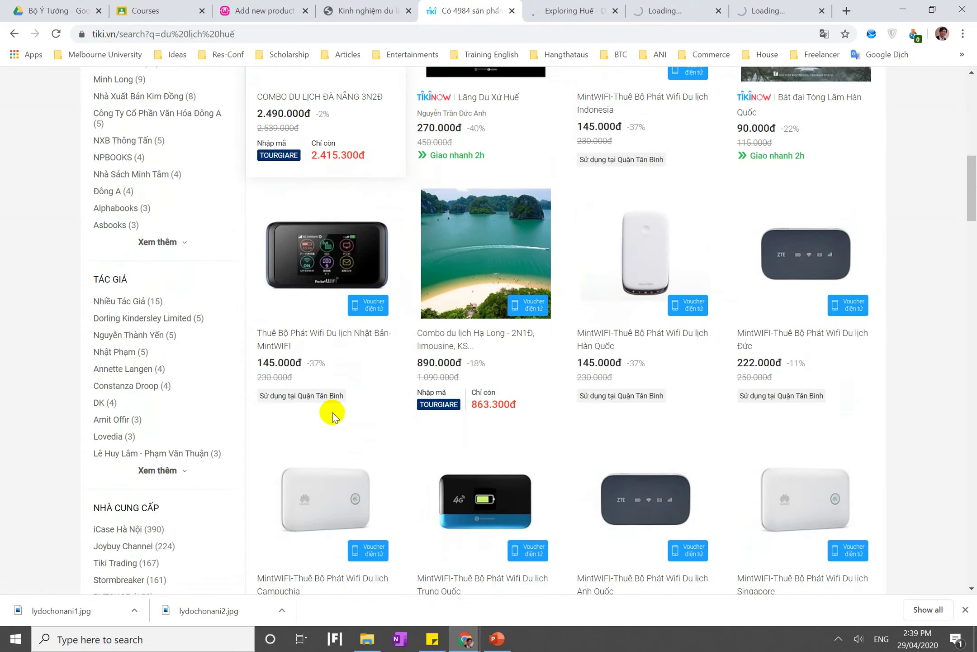
{"action": "scroll", "coordinate": [333, 417], "scroll_direction": "up", "scroll_amount": 15}
{"action": "scroll", "coordinate": [333, 416], "scroll_direction": "down", "scroll_amount": 10}
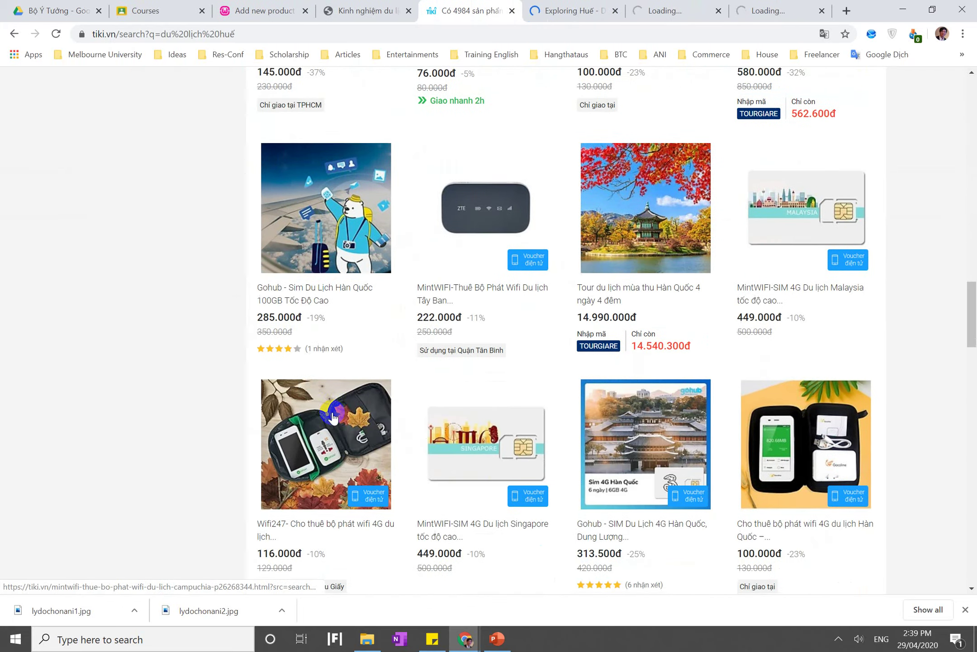
{"action": "scroll", "coordinate": [331, 410], "scroll_direction": "up", "scroll_amount": 8}
{"action": "scroll", "coordinate": [329, 410], "scroll_direction": "down", "scroll_amount": 3}
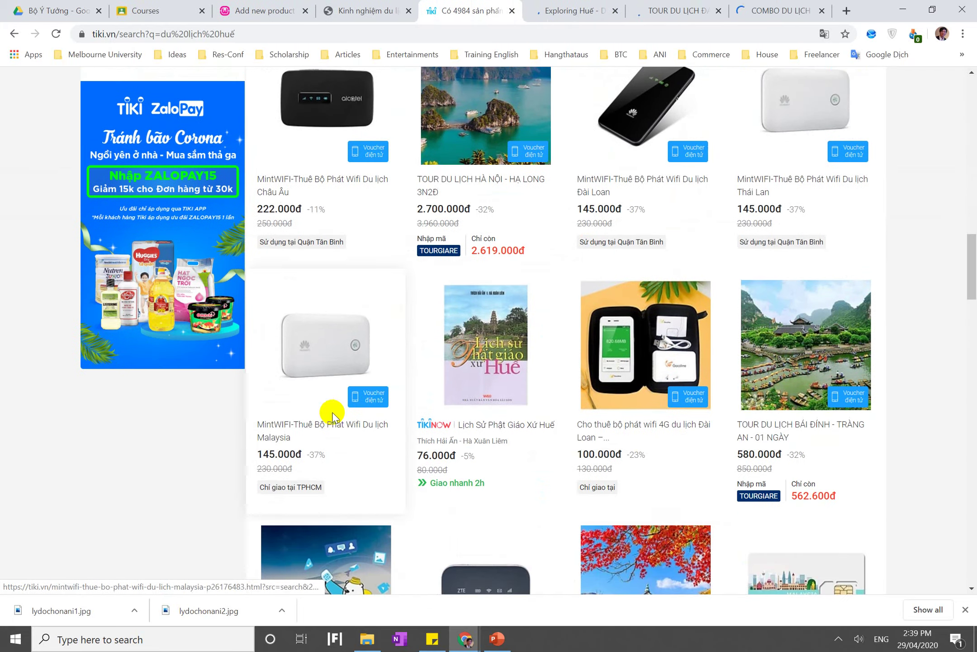
{"action": "left_click", "coordinate": [767, 420]}
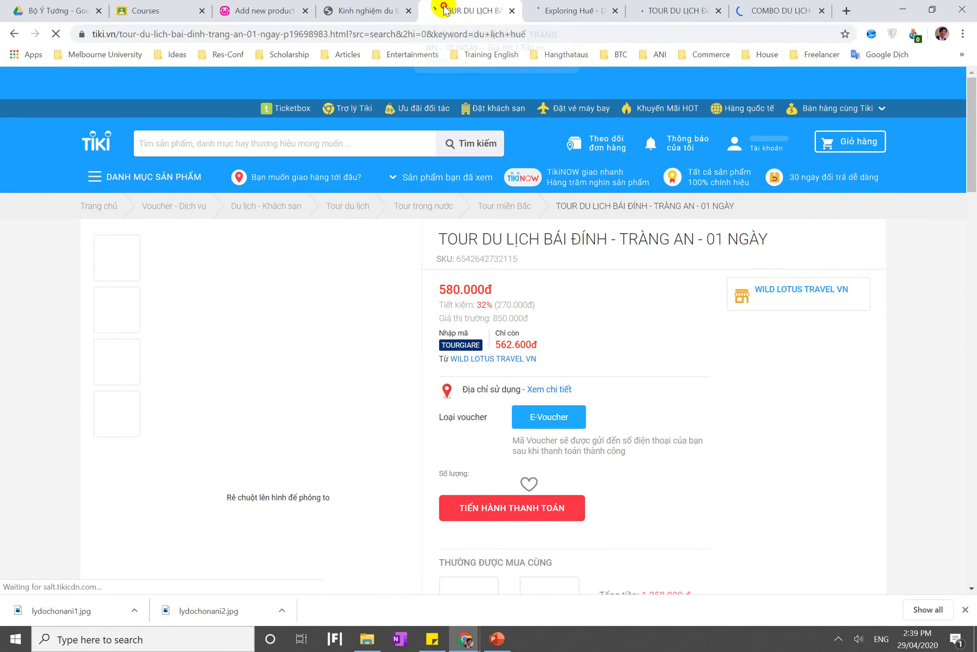
Snap the Bái Đính tour into its own right-half window and return to WordPress product categories
{"action": "left_click", "coordinate": [190, 10]}
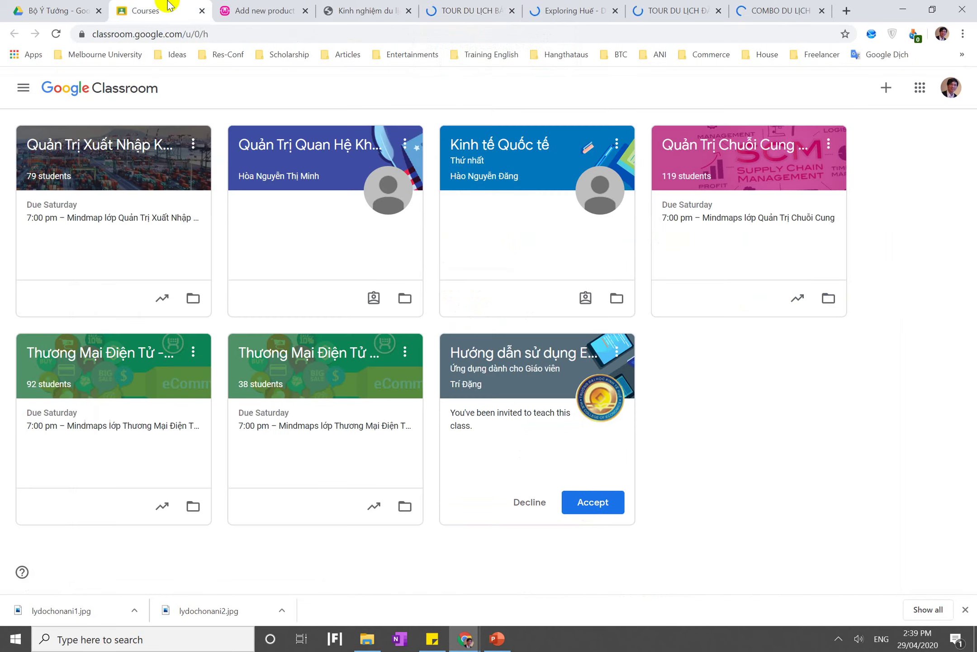
{"action": "left_click", "coordinate": [235, 7]}
{"action": "scroll", "coordinate": [252, 283], "scroll_direction": "down", "scroll_amount": 3}
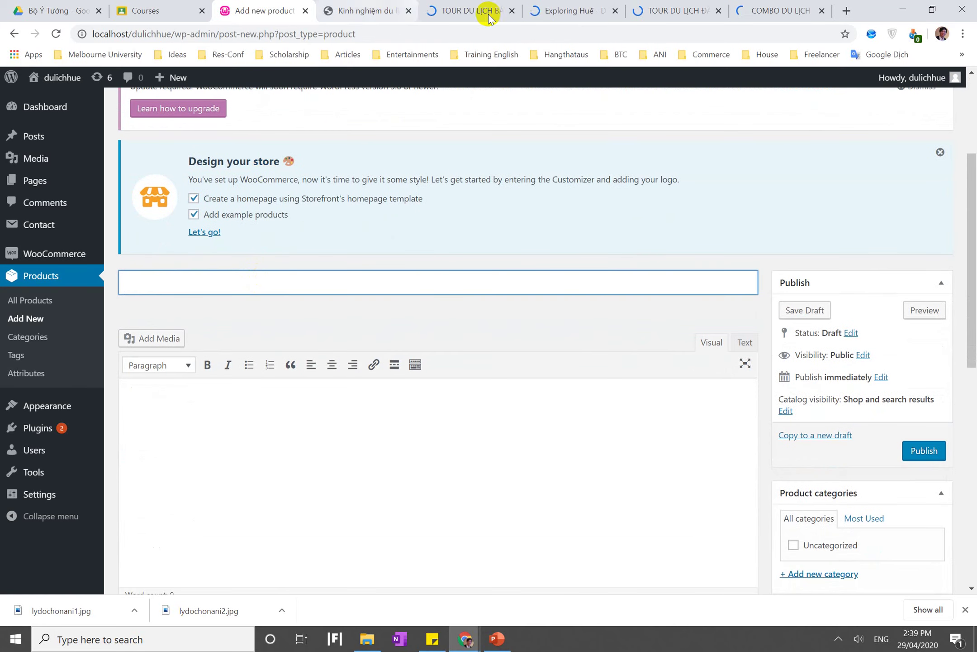
{"action": "left_click", "coordinate": [488, 13]}
{"action": "left_click_drag", "start_coordinate": [474, 70], "coordinate": [462, 117]}
{"action": "key", "text": "super+Right"}
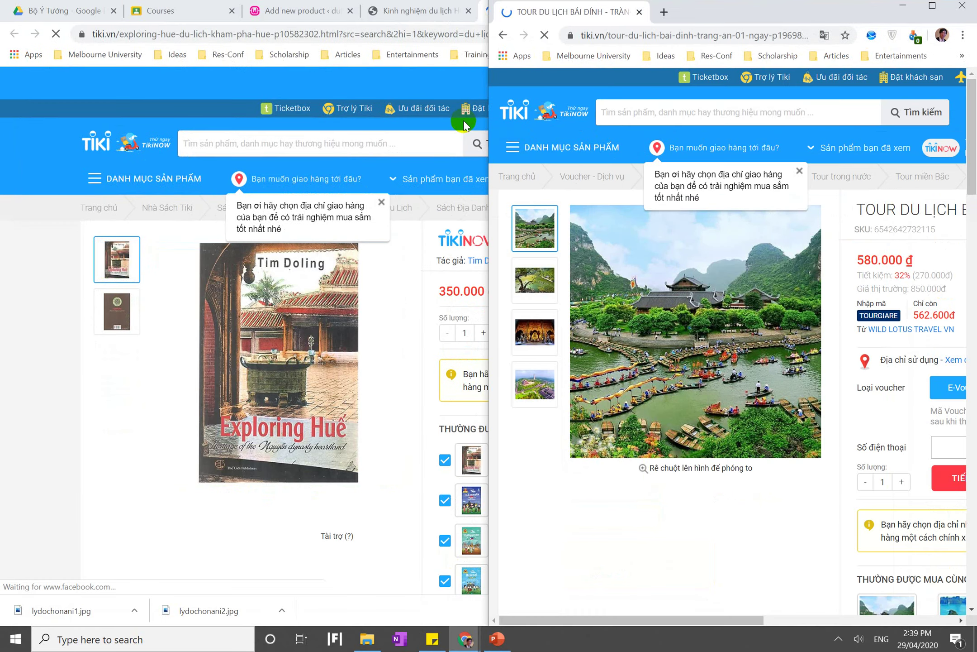
{"action": "double_click", "coordinate": [251, 4]}
{"action": "left_click", "coordinate": [250, 4]}
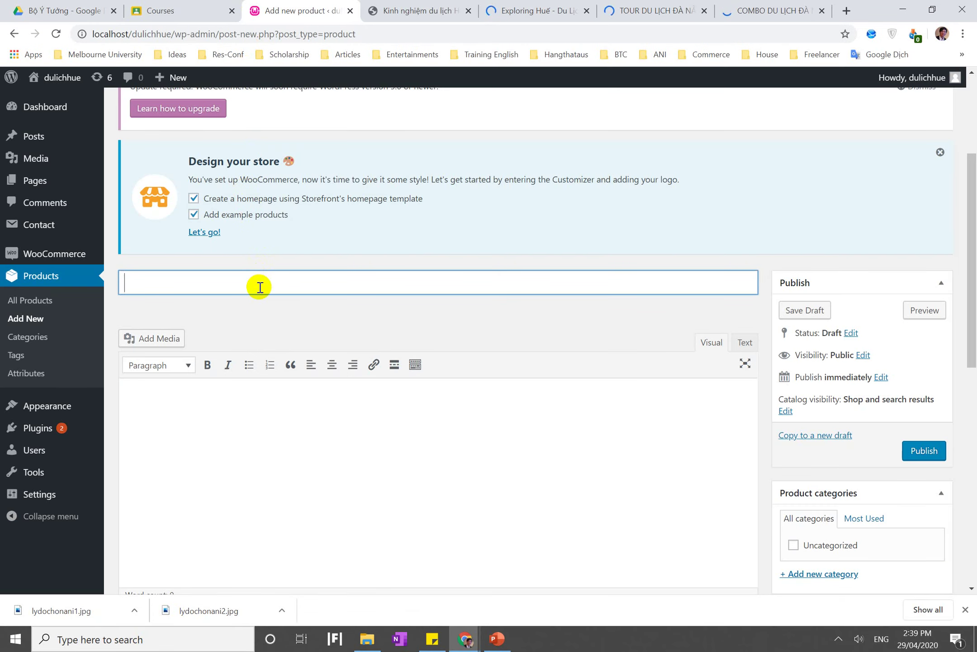
{"action": "left_click", "coordinate": [20, 340]}
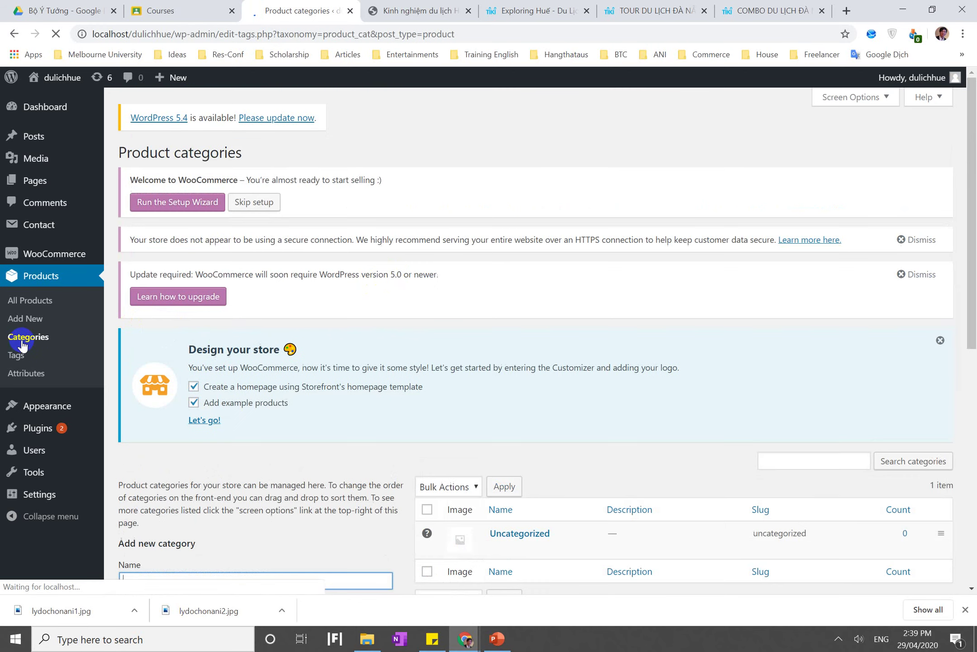
Add the product category 'Tour Ngoài Trời'
{"action": "scroll", "coordinate": [393, 275], "scroll_direction": "down", "scroll_amount": 4}
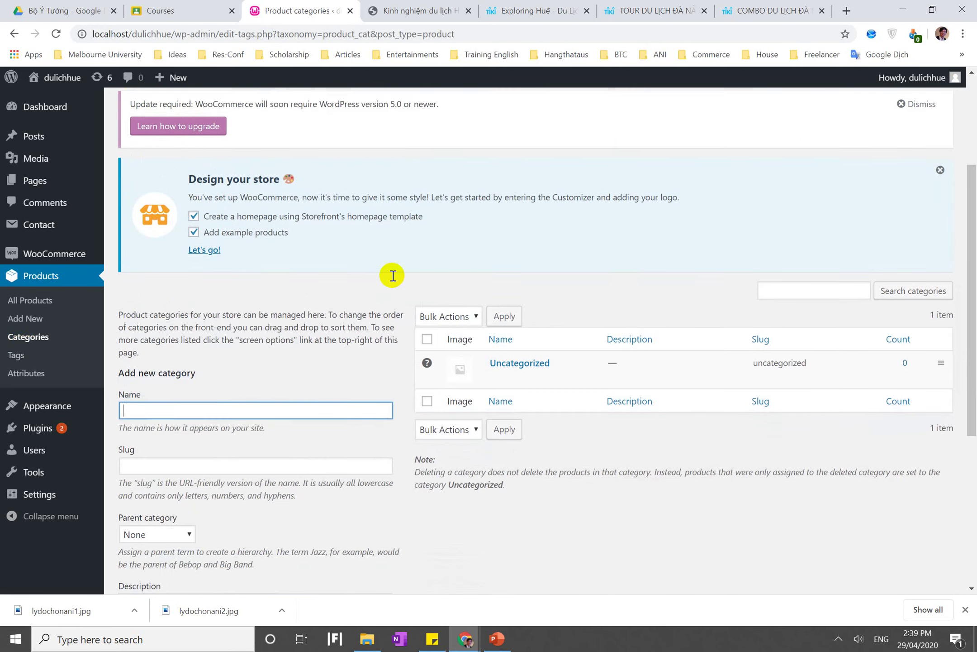
{"action": "type", "text": "Tour"}
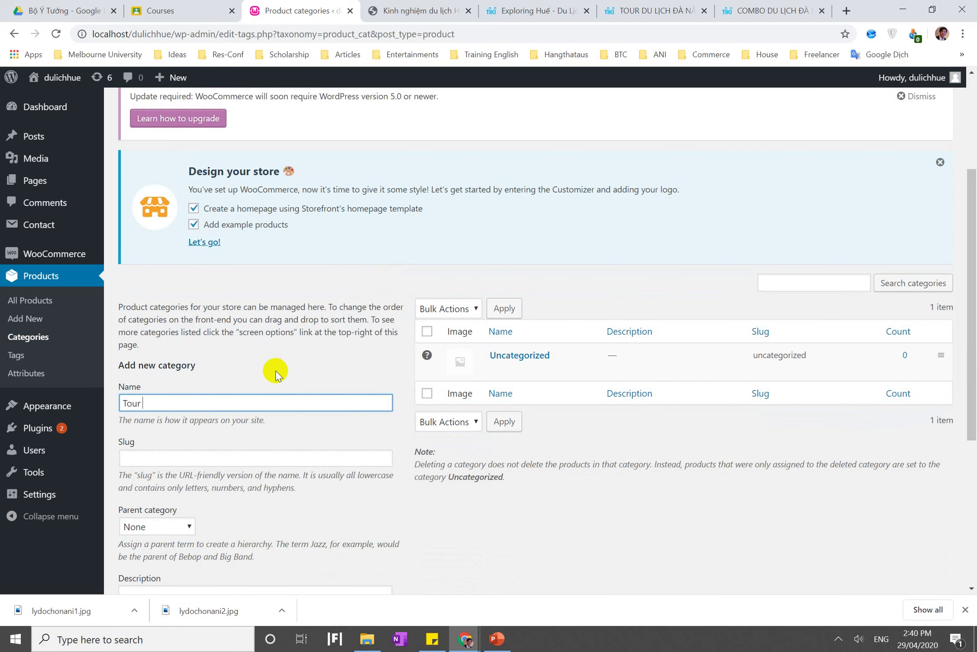
{"action": "type", "text": " Ngoaid"}
{"action": "key", "text": "BackSpace"}
{"action": "key", "text": "BackSpace"}
{"action": "key", "text": "BackSpace"}
{"action": "key", "text": "BackSpace"}
{"action": "type", "text": "ài trời"}
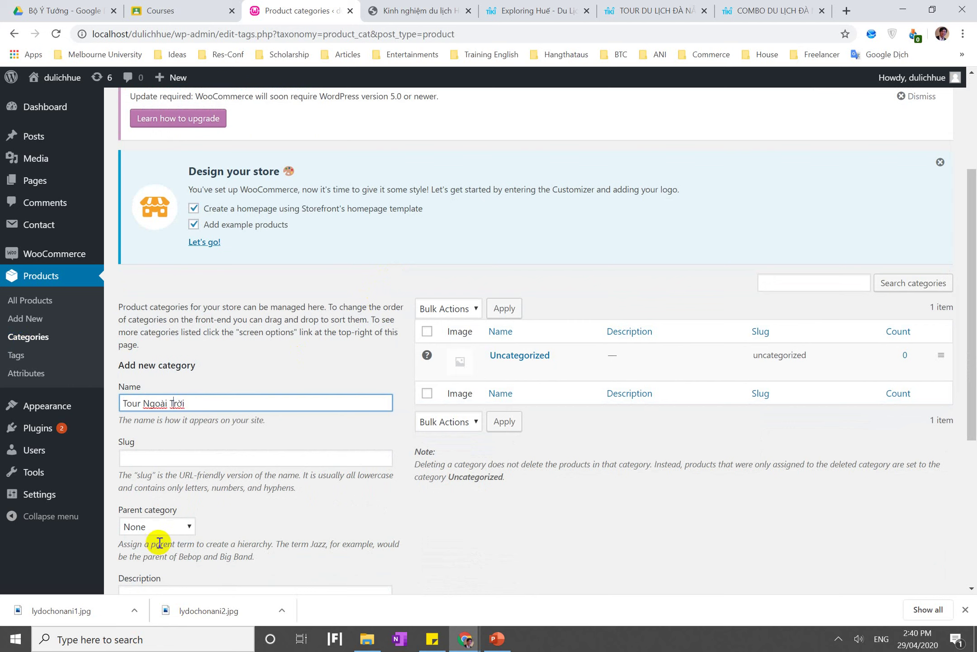
{"action": "scroll", "coordinate": [255, 513], "scroll_direction": "down", "scroll_amount": 4}
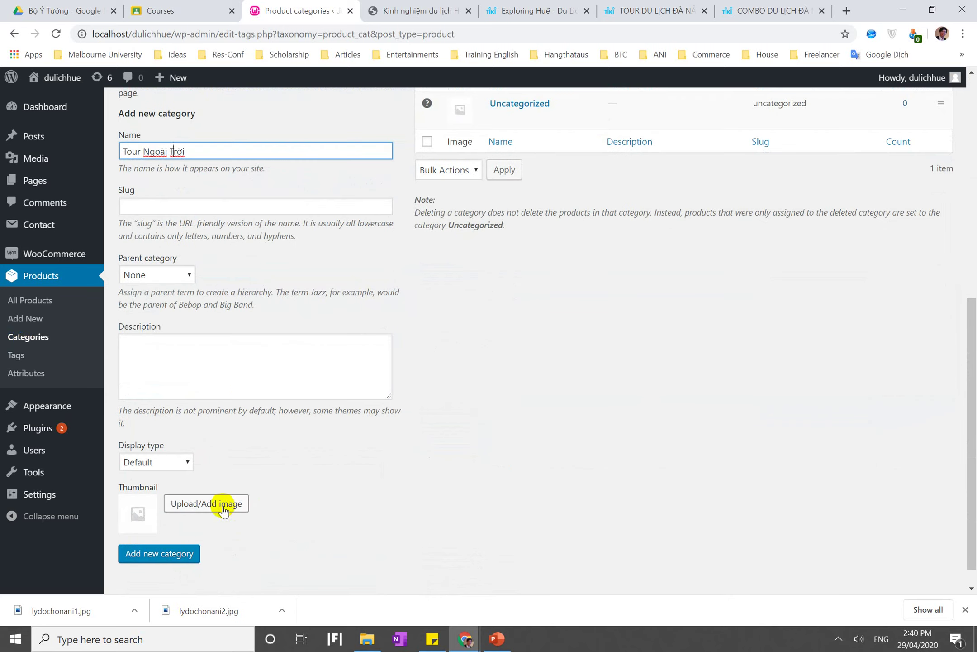
{"action": "left_click", "coordinate": [240, 356]}
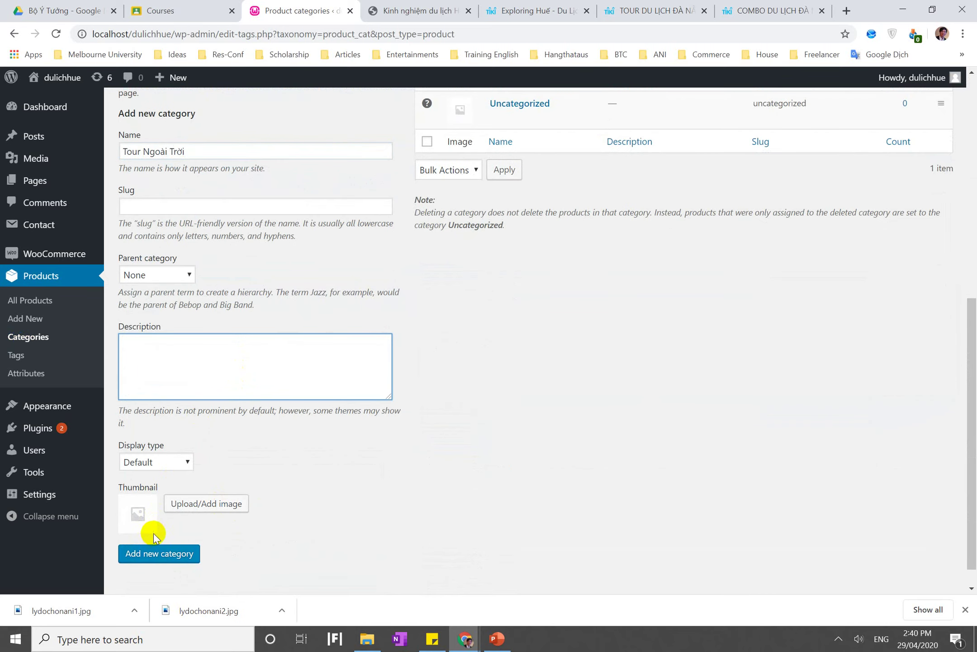
{"action": "left_click", "coordinate": [161, 559]}
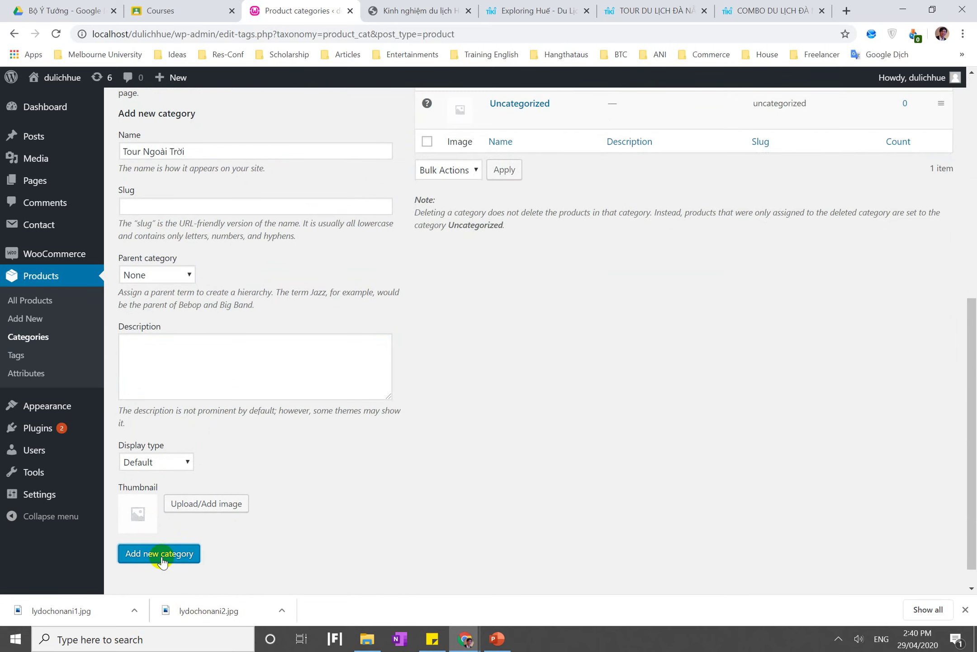
Add a second, indoor tour category, then go to product attributes
{"action": "scroll", "coordinate": [160, 556], "scroll_direction": "up", "scroll_amount": 3}
{"action": "left_click", "coordinate": [196, 333]}
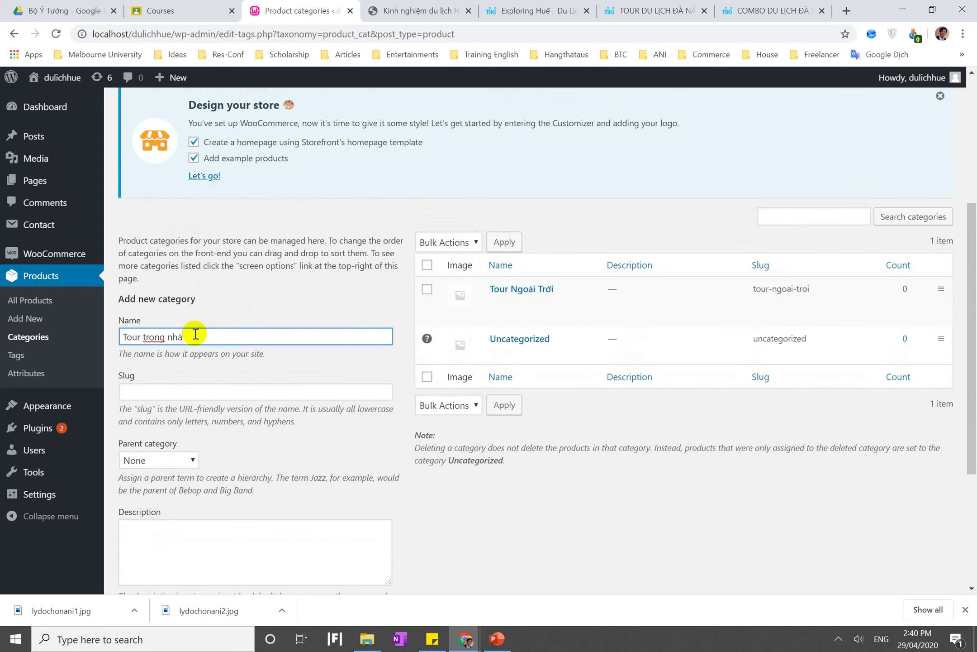
{"action": "scroll", "coordinate": [195, 333], "scroll_direction": "down", "scroll_amount": 3}
{"action": "left_click", "coordinate": [161, 527]}
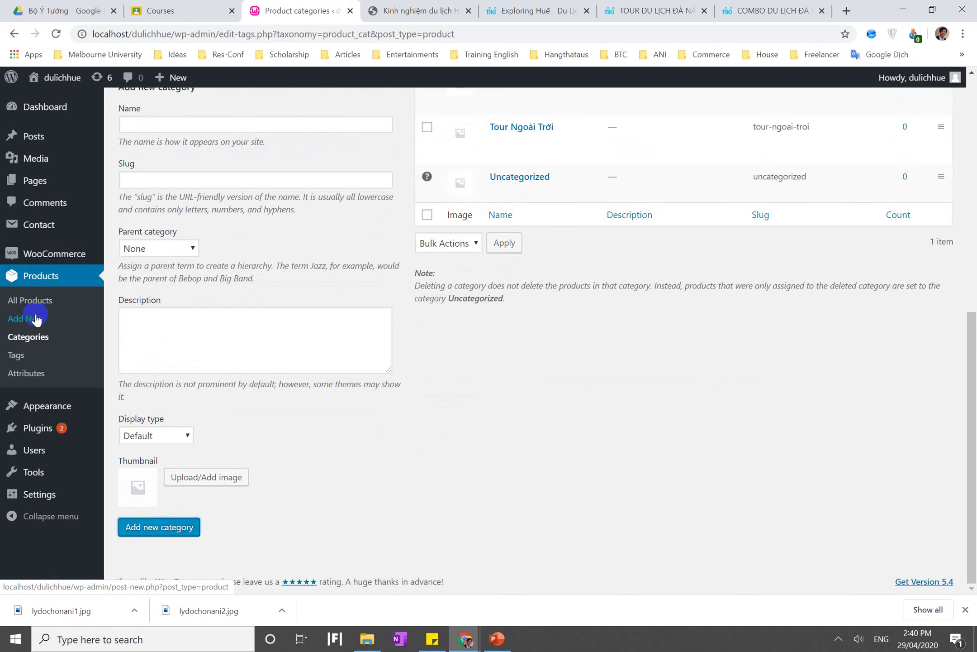
{"action": "left_click", "coordinate": [45, 380]}
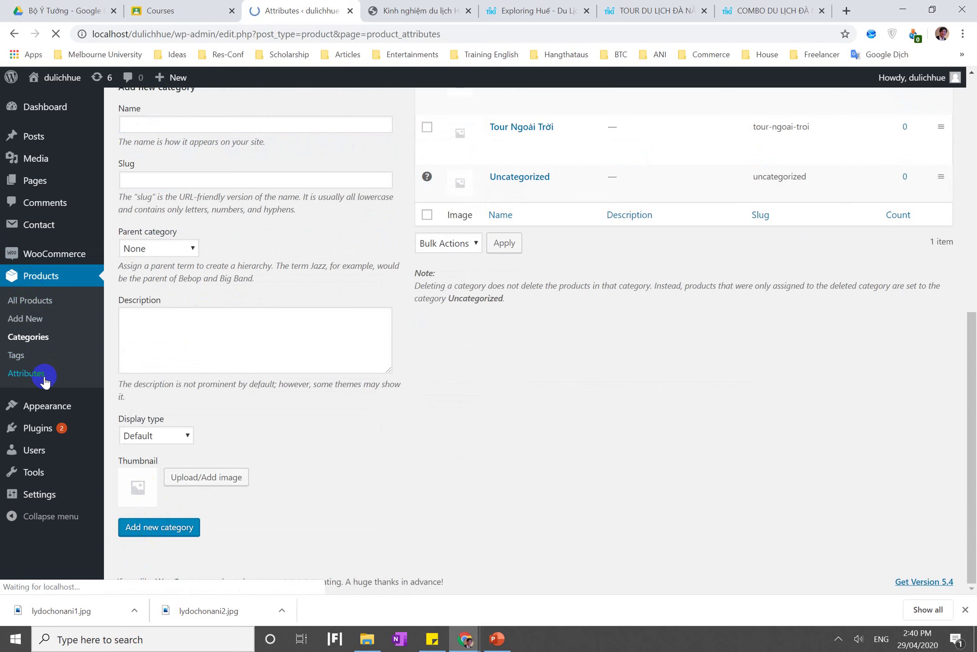
Add a 'Tour guide' attribute with default sort order set to Name
{"action": "scroll", "coordinate": [279, 277], "scroll_direction": "down", "scroll_amount": 4}
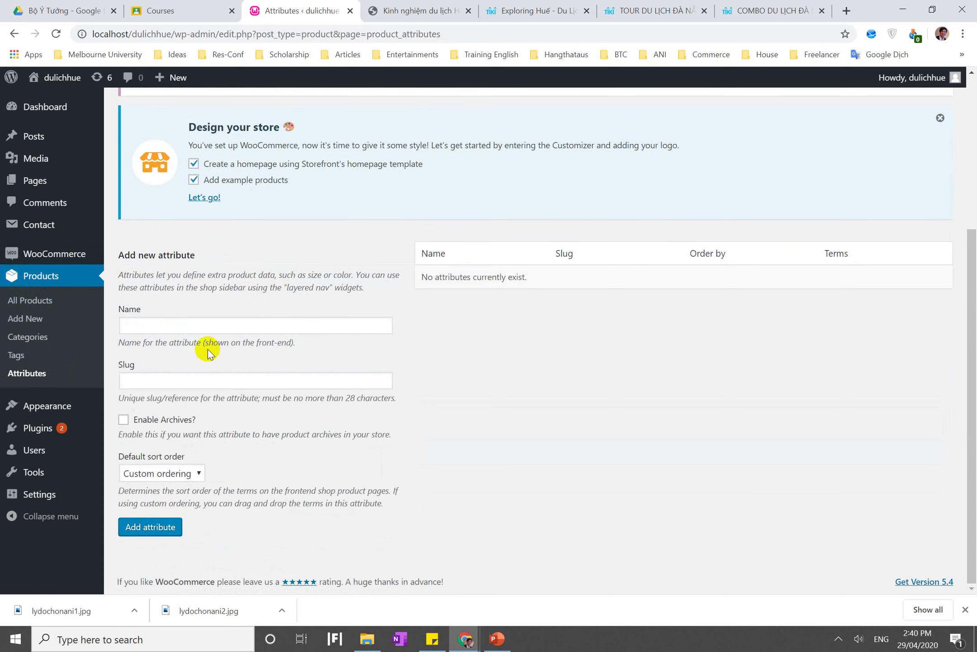
{"action": "left_click", "coordinate": [207, 333]}
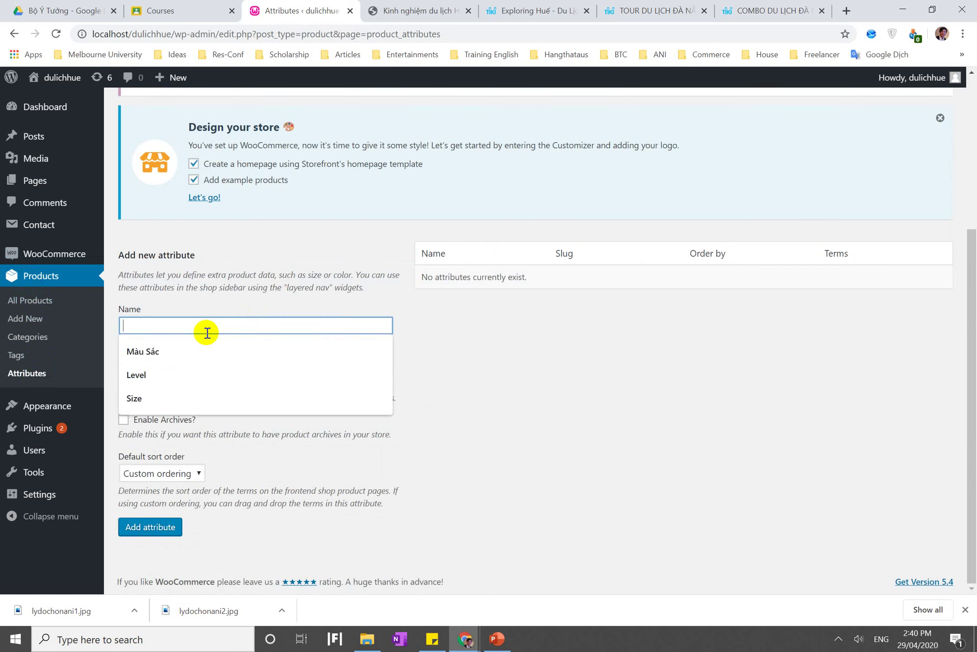
{"action": "type", "text": "Hướng dẫn"}
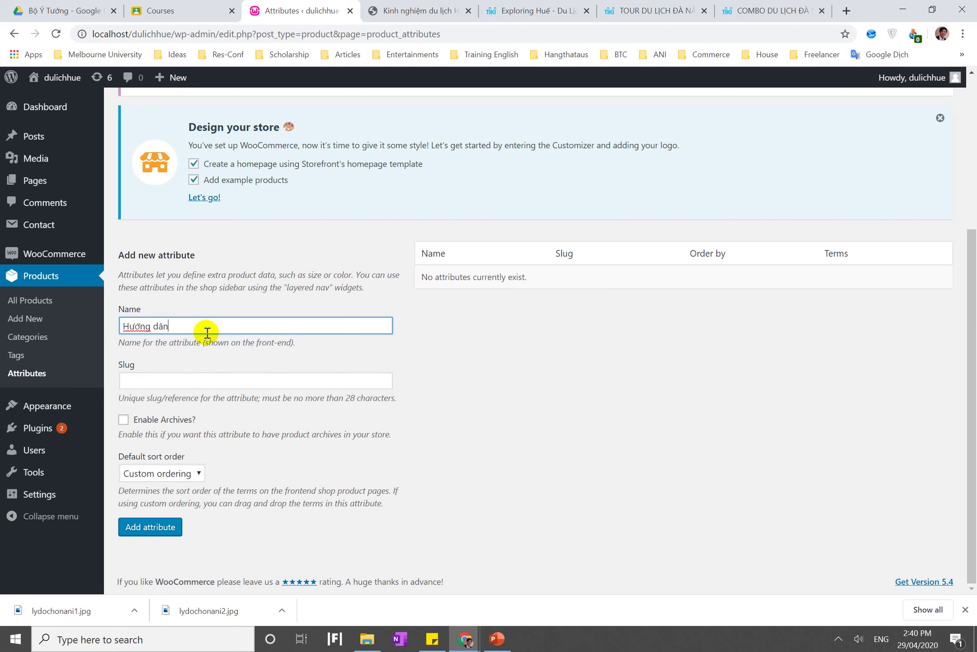
{"action": "key", "text": "ctrl+a"}
{"action": "type", "text": "Tou"}
{"action": "left_click", "coordinate": [170, 473]}
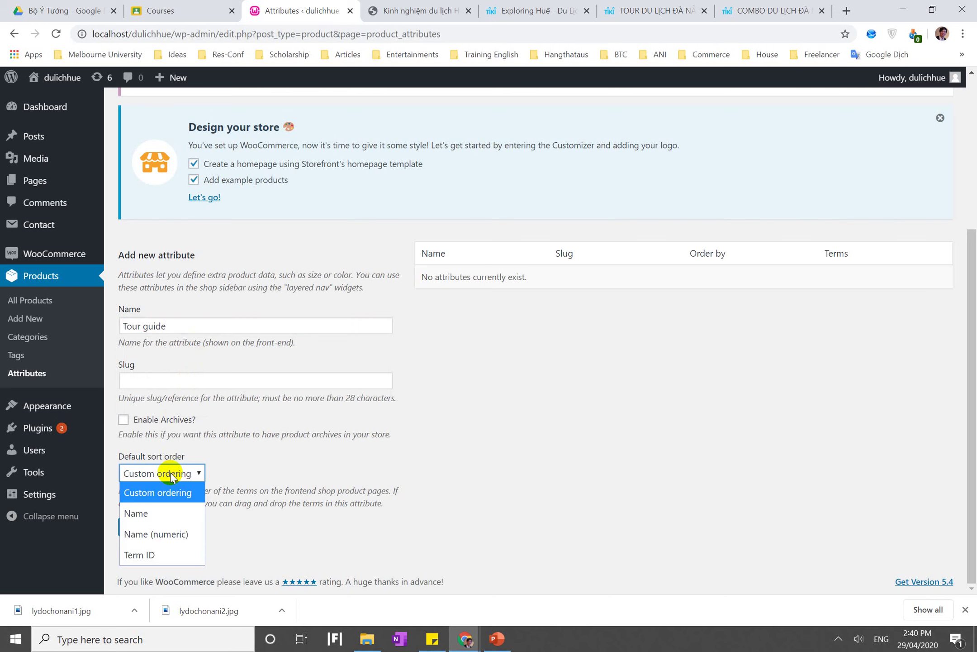
{"action": "left_click", "coordinate": [155, 516]}
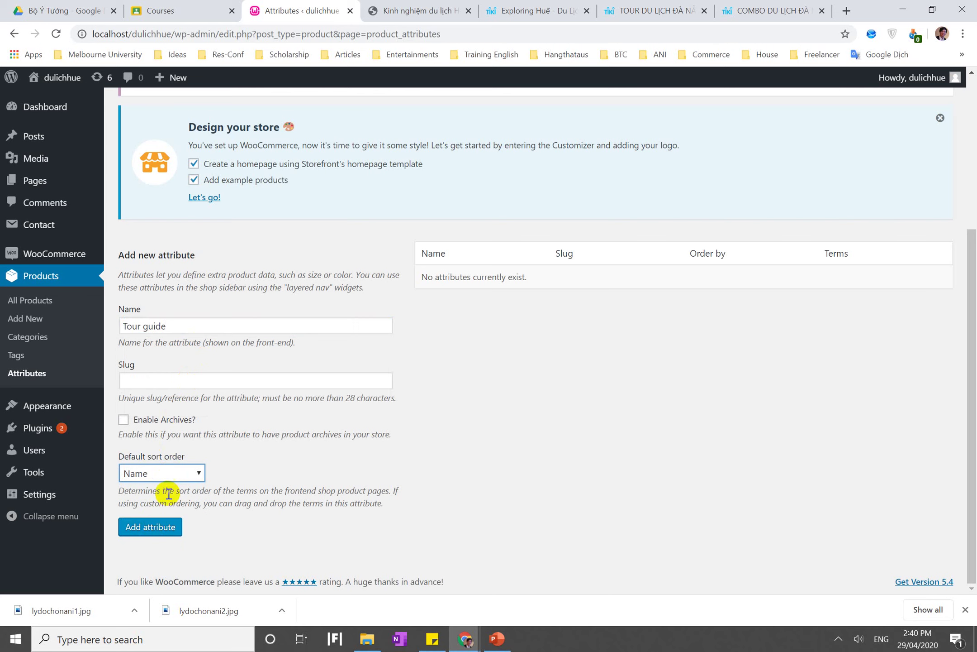
{"action": "left_click", "coordinate": [153, 535]}
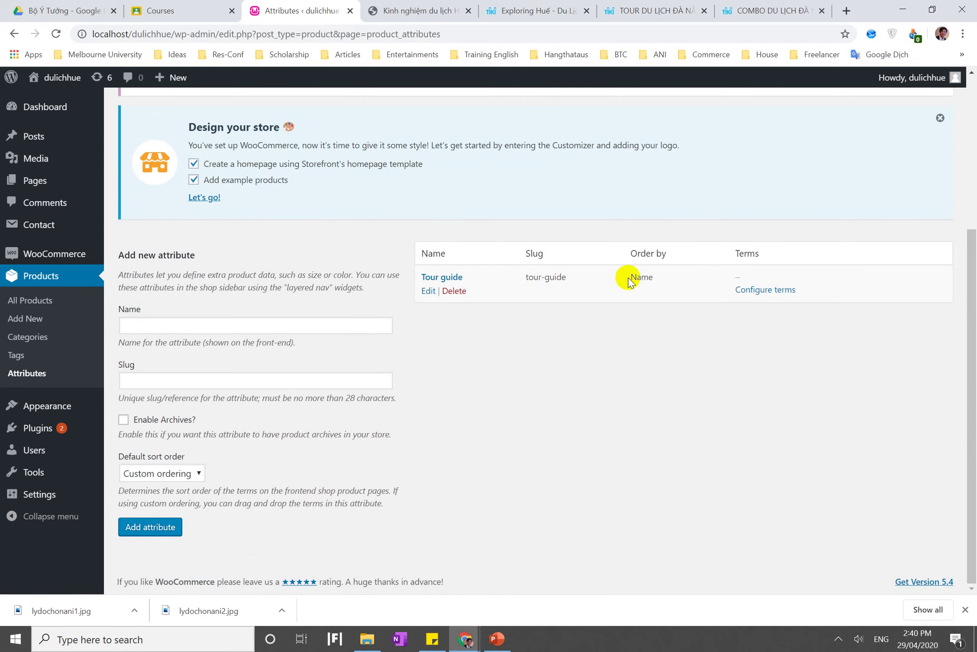
Enable archives on the Tour guide attribute, update it, and go back to Attributes
{"action": "left_click", "coordinate": [428, 292]}
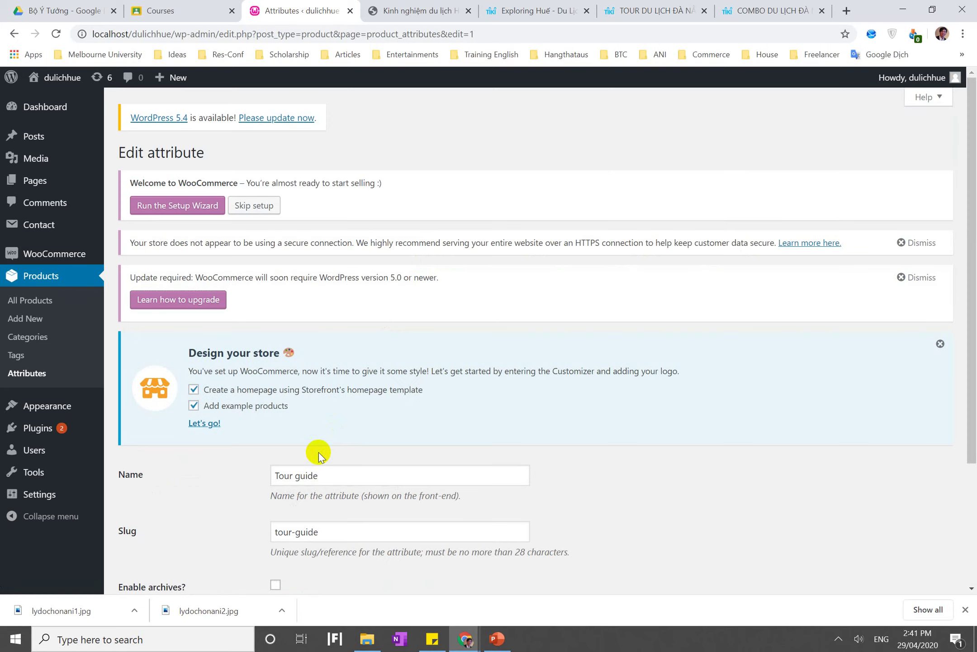
{"action": "scroll", "coordinate": [317, 480], "scroll_direction": "down", "scroll_amount": 3}
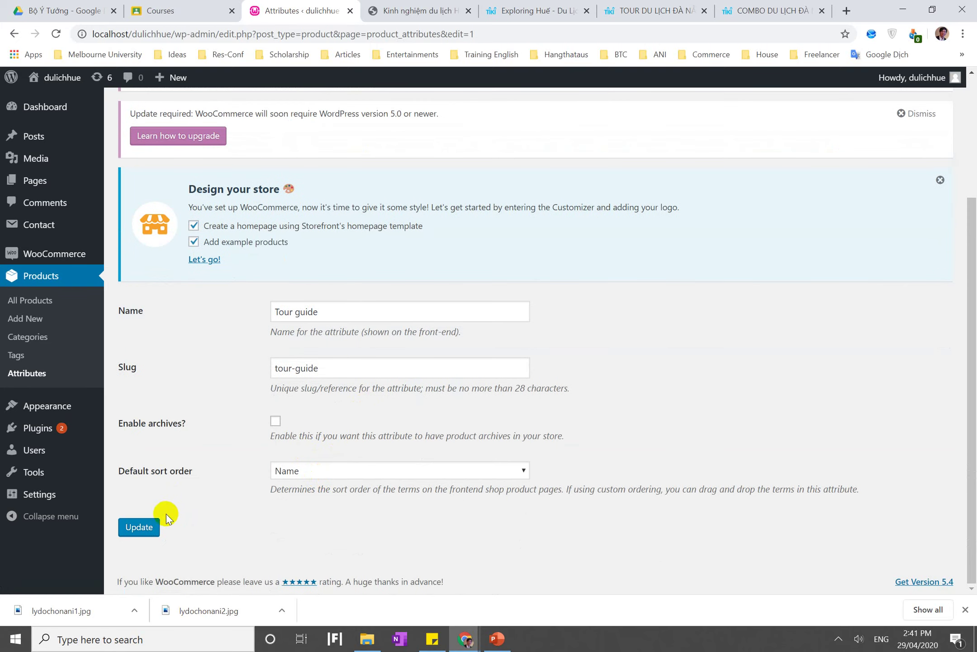
{"action": "left_click", "coordinate": [139, 527]}
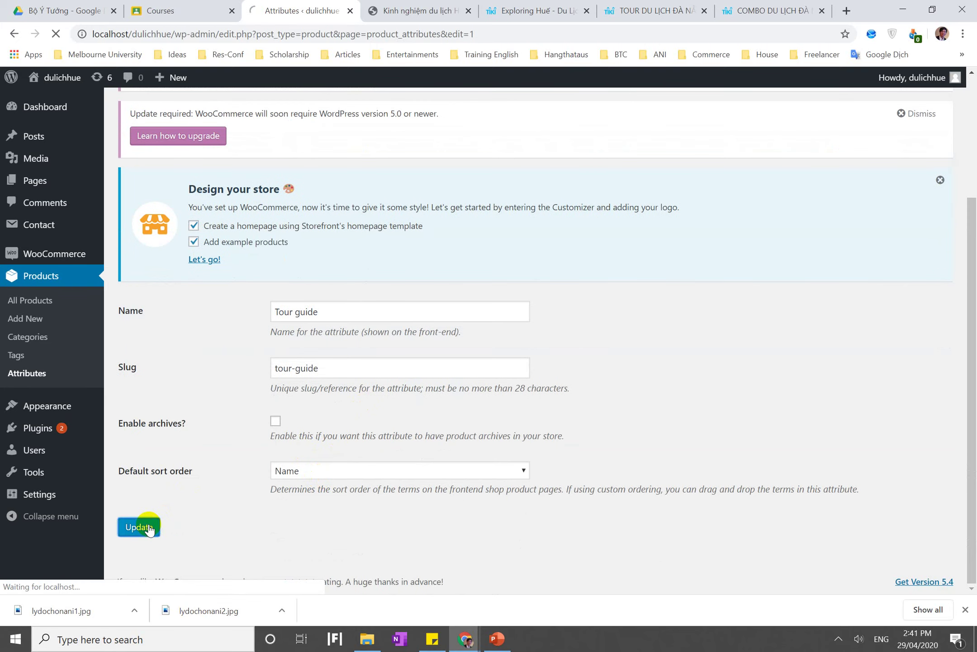
{"action": "scroll", "coordinate": [141, 525], "scroll_direction": "down", "scroll_amount": 5}
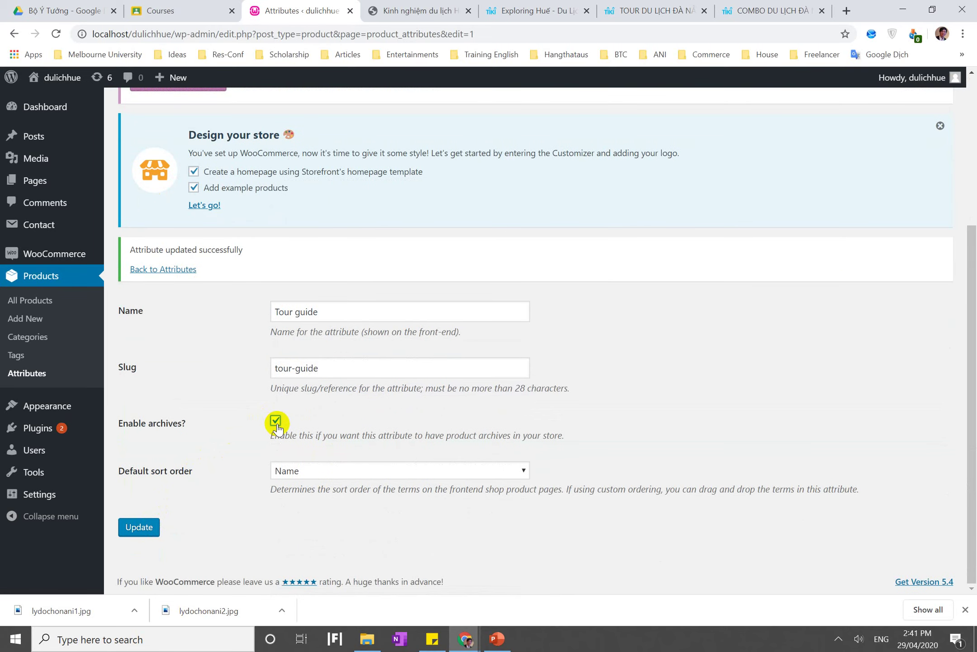
{"action": "scroll", "coordinate": [277, 428], "scroll_direction": "up", "scroll_amount": 4}
{"action": "scroll", "coordinate": [277, 428], "scroll_direction": "down", "scroll_amount": 4}
{"action": "left_click", "coordinate": [141, 528]}
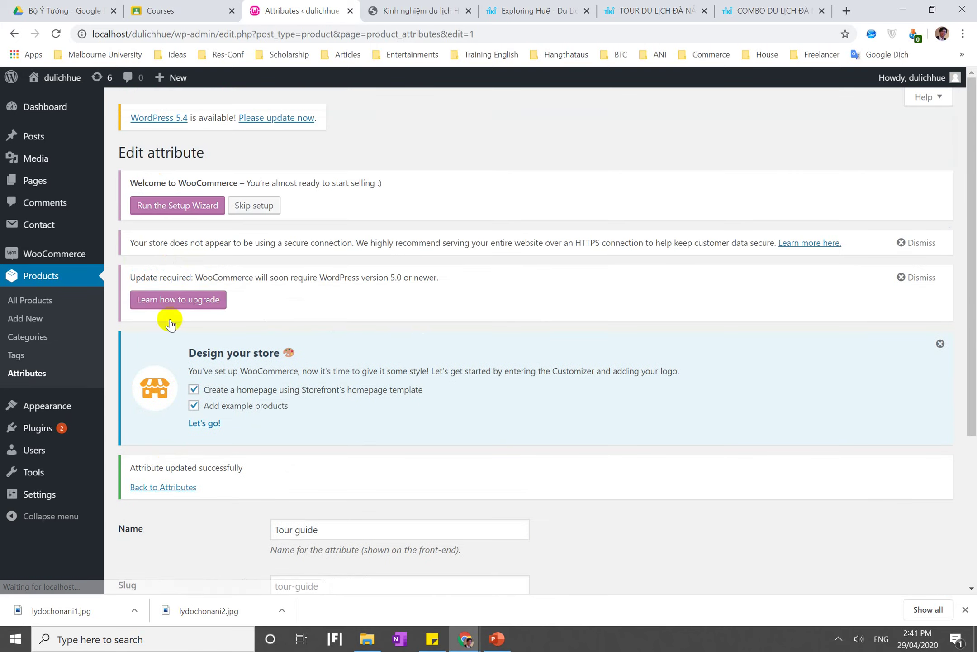
{"action": "left_click", "coordinate": [166, 487]}
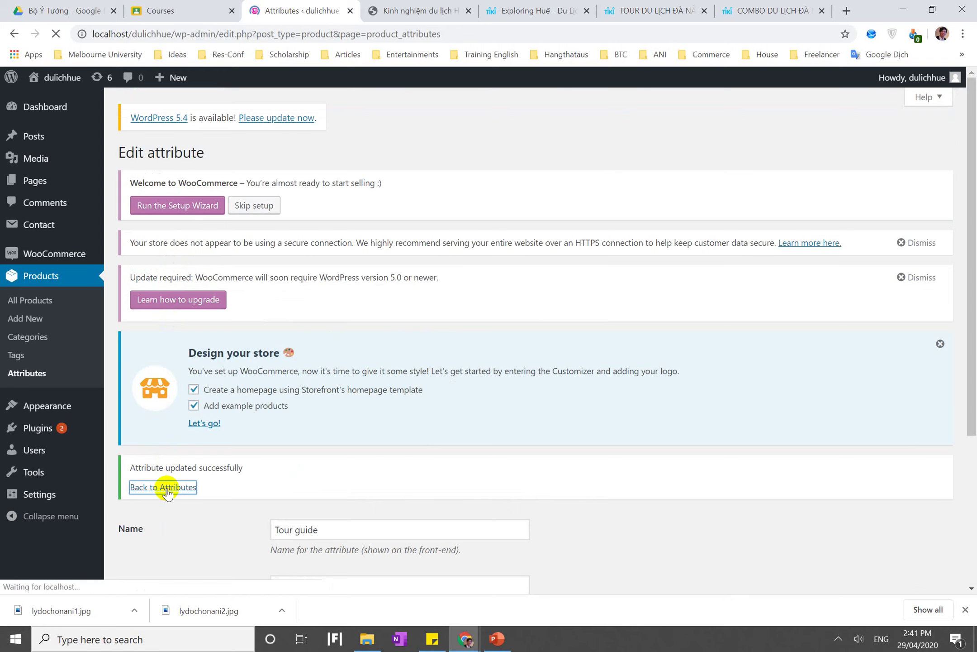
{"action": "scroll", "coordinate": [483, 427], "scroll_direction": "down", "scroll_amount": 3}
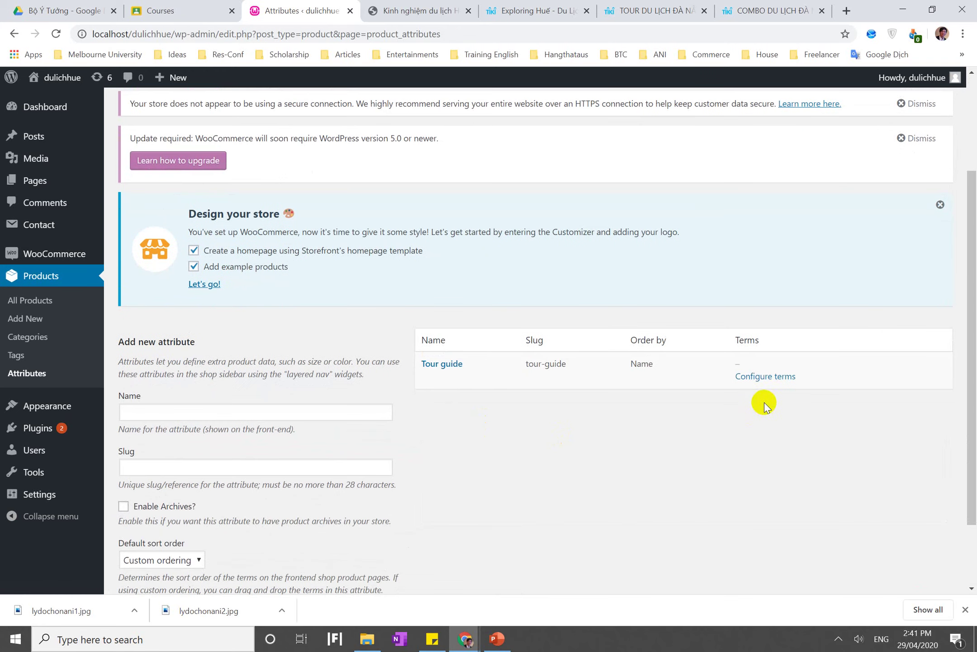
Add the terms Vietnamese and Foreigner to the Tour guide attribute
{"action": "left_click", "coordinate": [755, 380]}
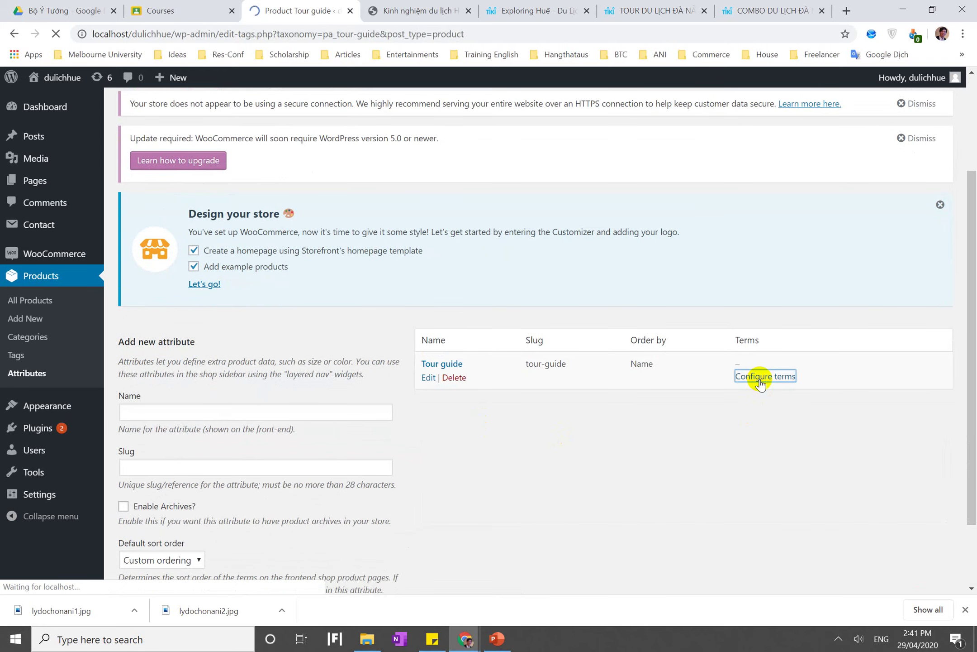
{"action": "scroll", "coordinate": [561, 290], "scroll_direction": "down", "scroll_amount": 6}
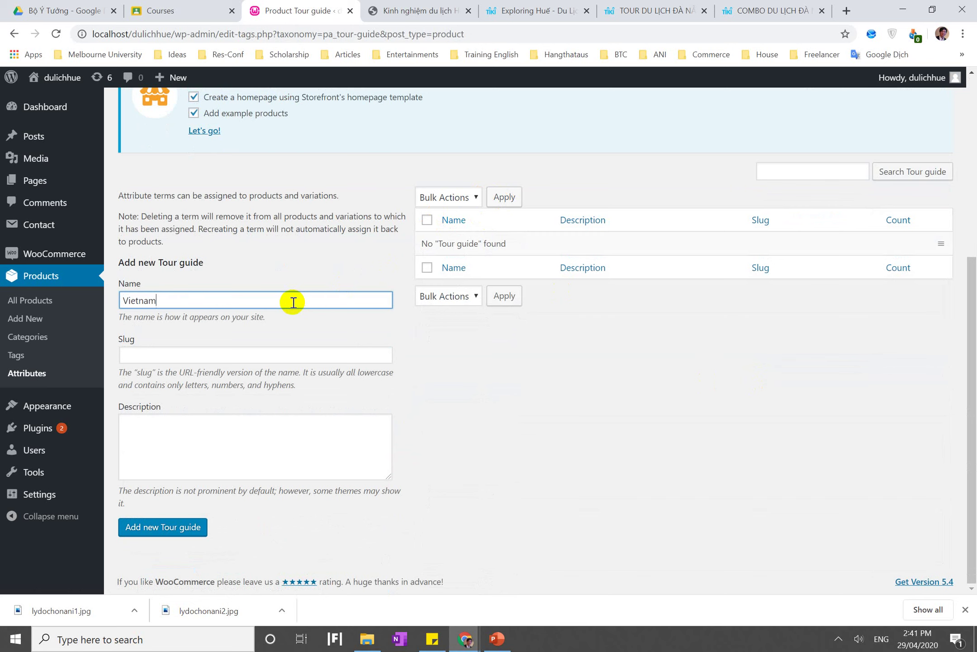
{"action": "left_click", "coordinate": [160, 530]}
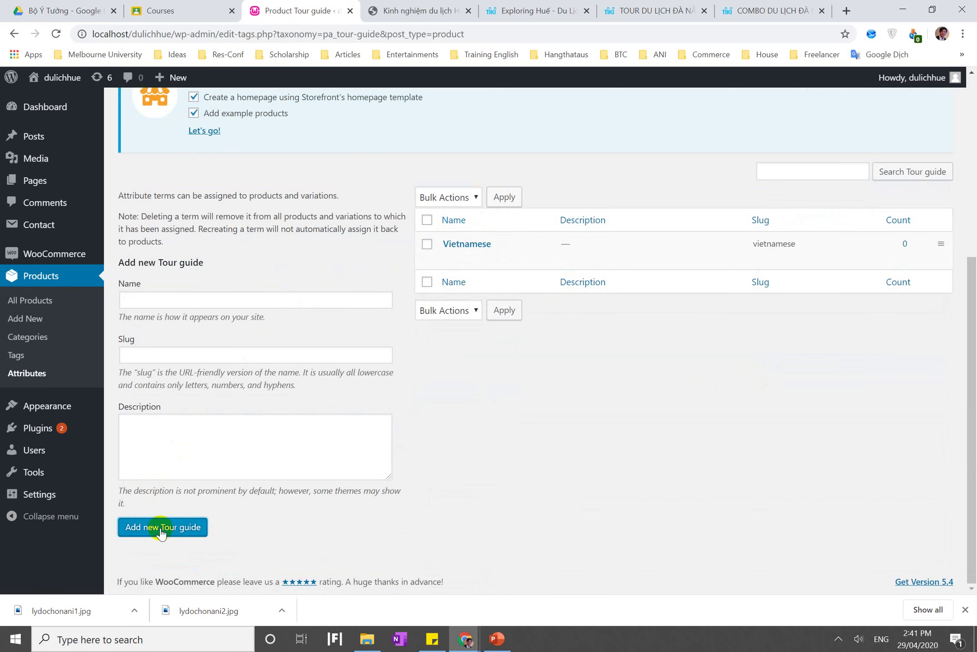
{"action": "left_click", "coordinate": [234, 300]}
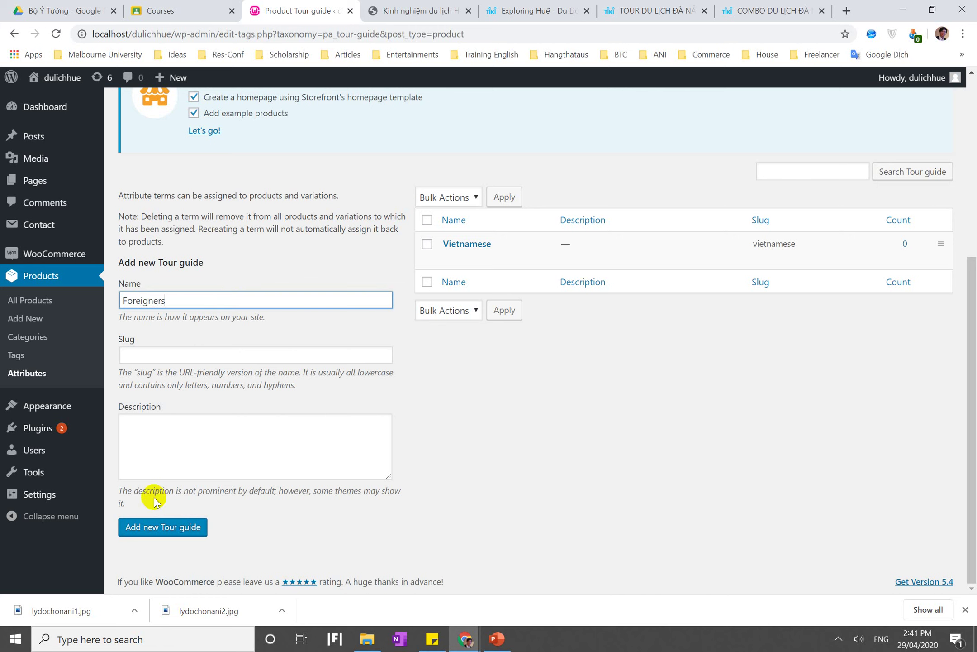
{"action": "left_click", "coordinate": [152, 535]}
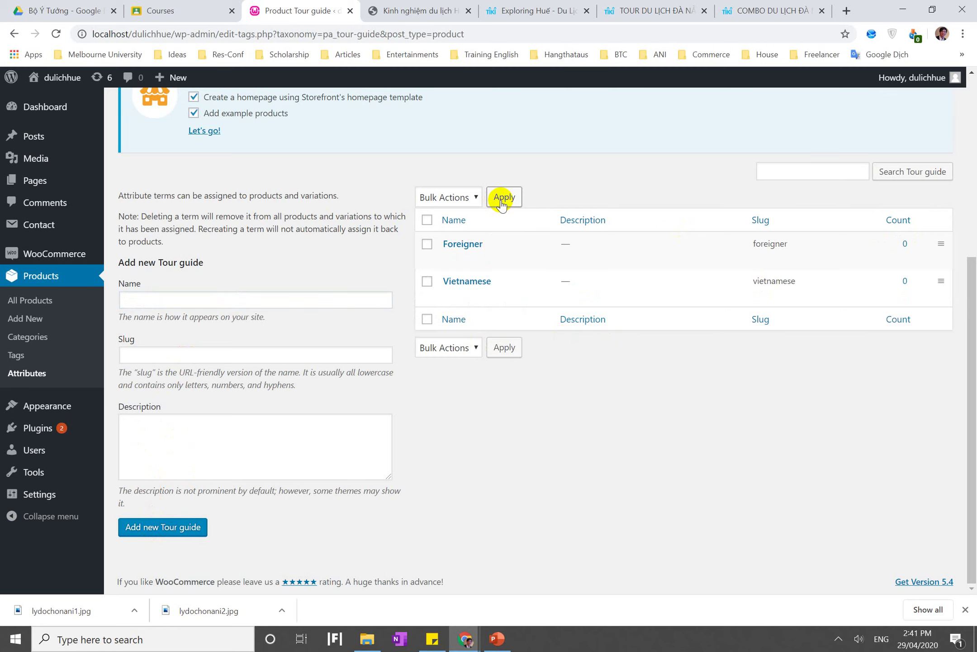
Sort the Tour guide terms by name and start a new product
{"action": "scroll", "coordinate": [501, 204], "scroll_direction": "up", "scroll_amount": 3}
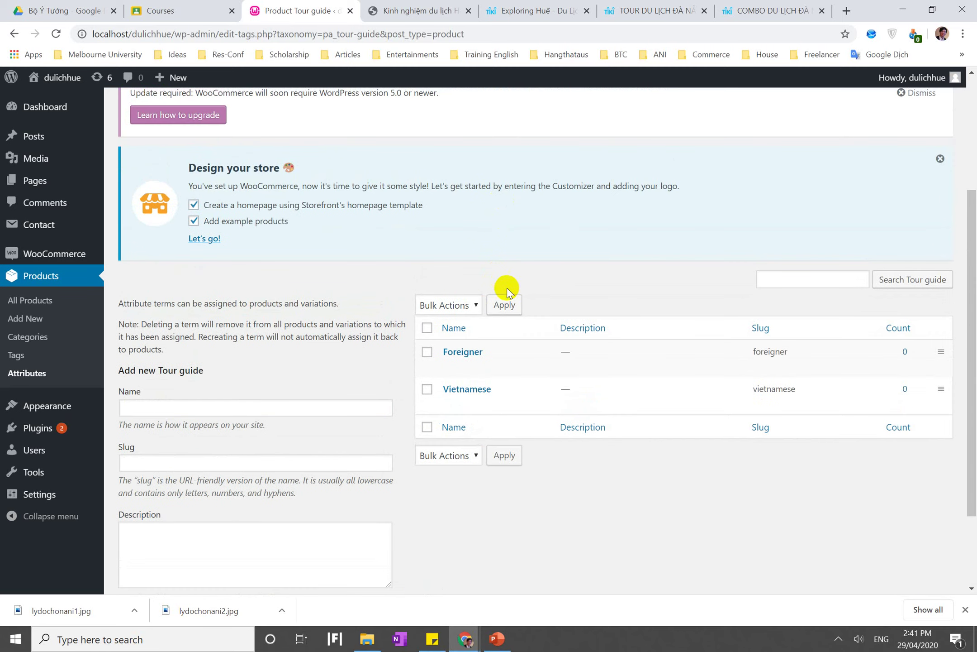
{"action": "left_click", "coordinate": [506, 305]}
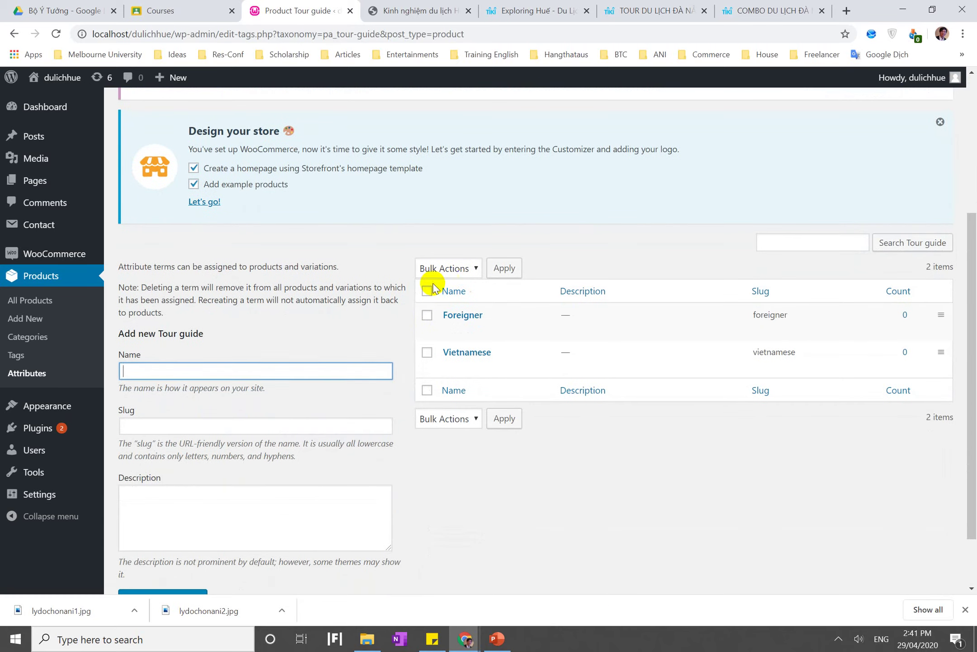
{"action": "left_click", "coordinate": [427, 290]}
{"action": "left_click", "coordinate": [496, 274]}
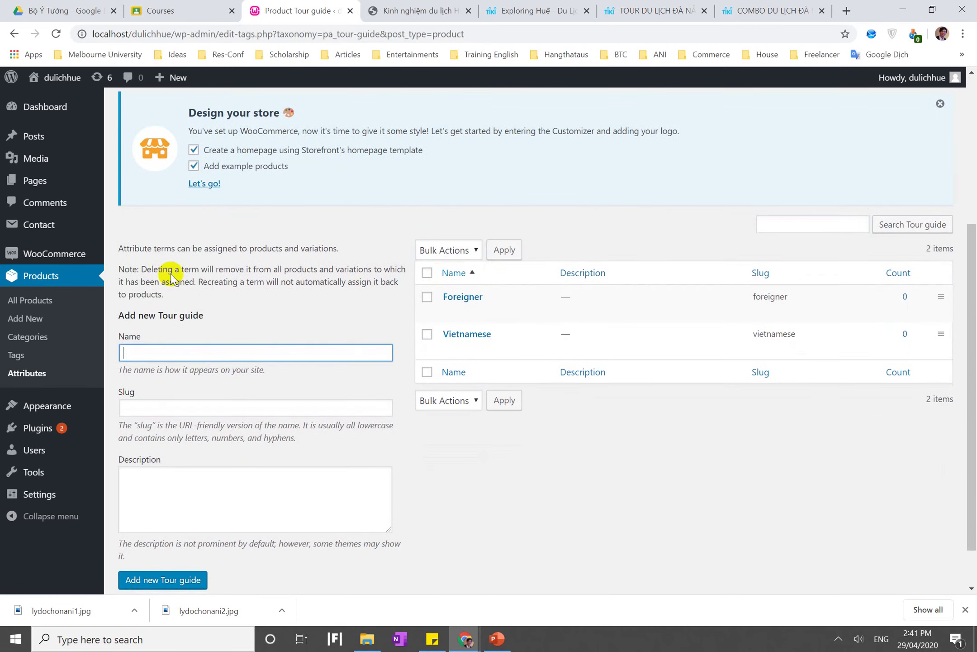
{"action": "left_click", "coordinate": [33, 280]}
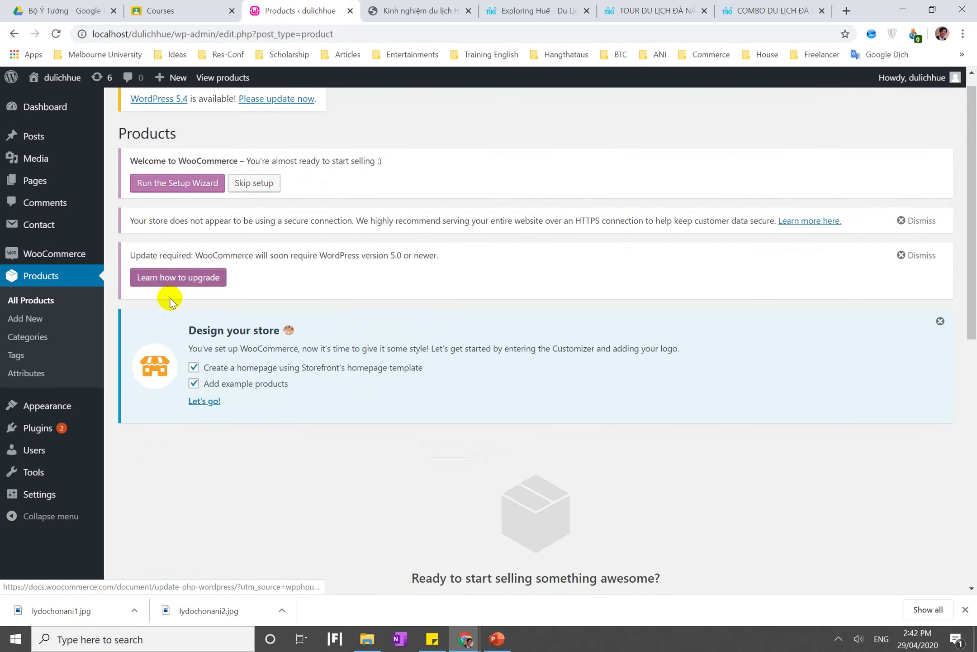
{"action": "left_click", "coordinate": [30, 320]}
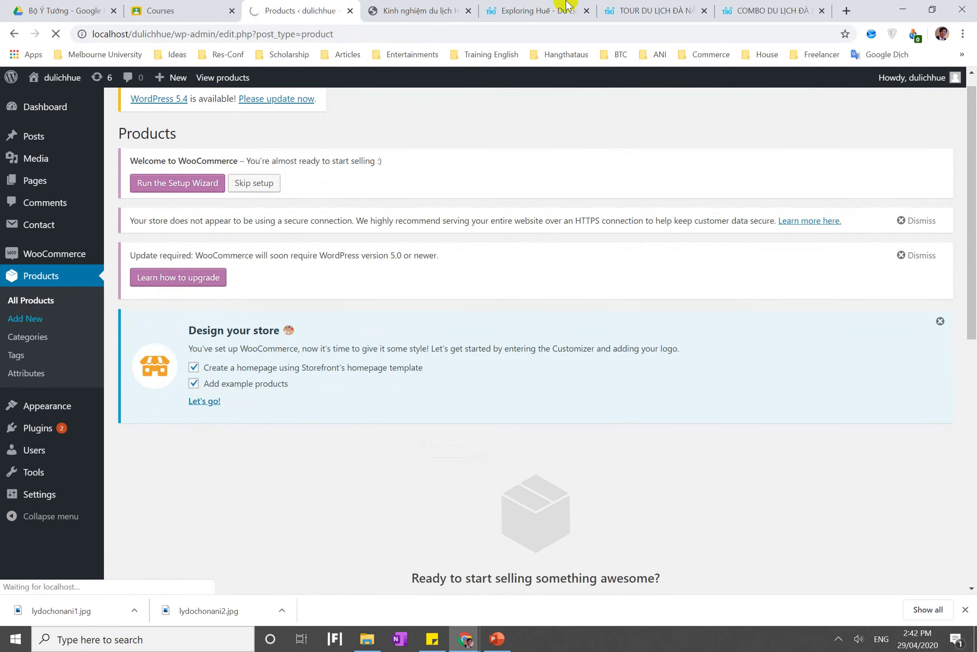
{"action": "left_click", "coordinate": [559, 10]}
Save the Exploring Huế front cover image to the Desktop
{"action": "mouse_move", "coordinate": [242, 362]}
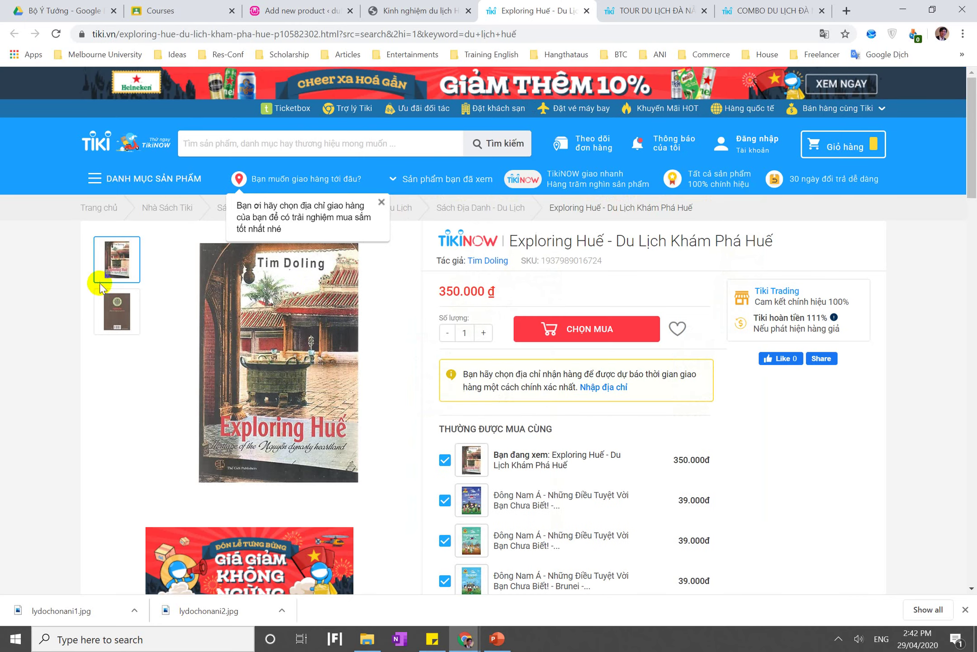
{"action": "mouse_move", "coordinate": [268, 342]}
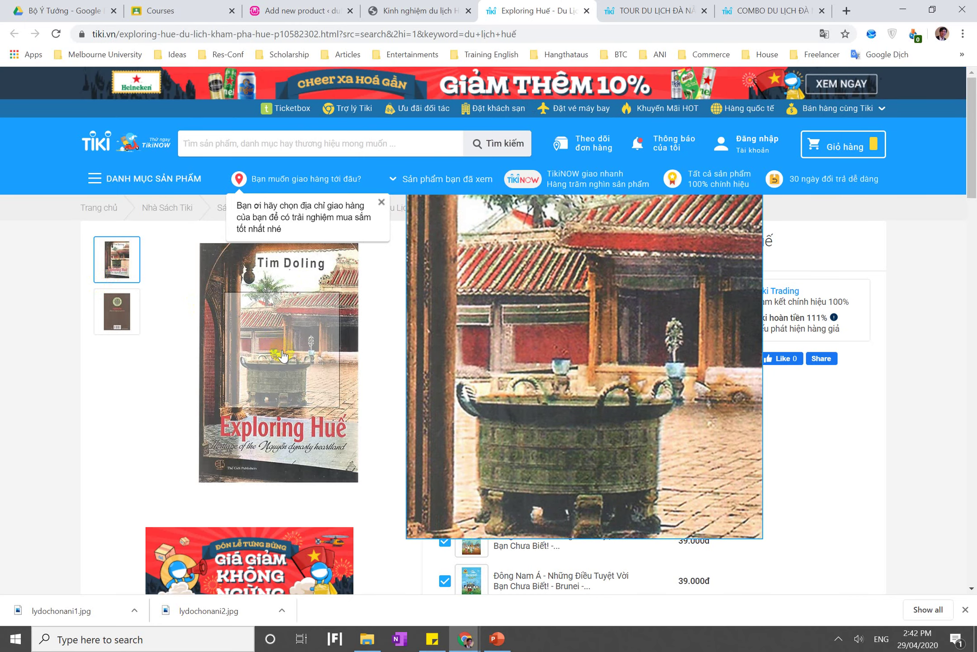
{"action": "left_click", "coordinate": [283, 352]}
{"action": "left_click", "coordinate": [411, 306]}
{"action": "right_click", "coordinate": [411, 308]}
{"action": "left_click", "coordinate": [430, 333]}
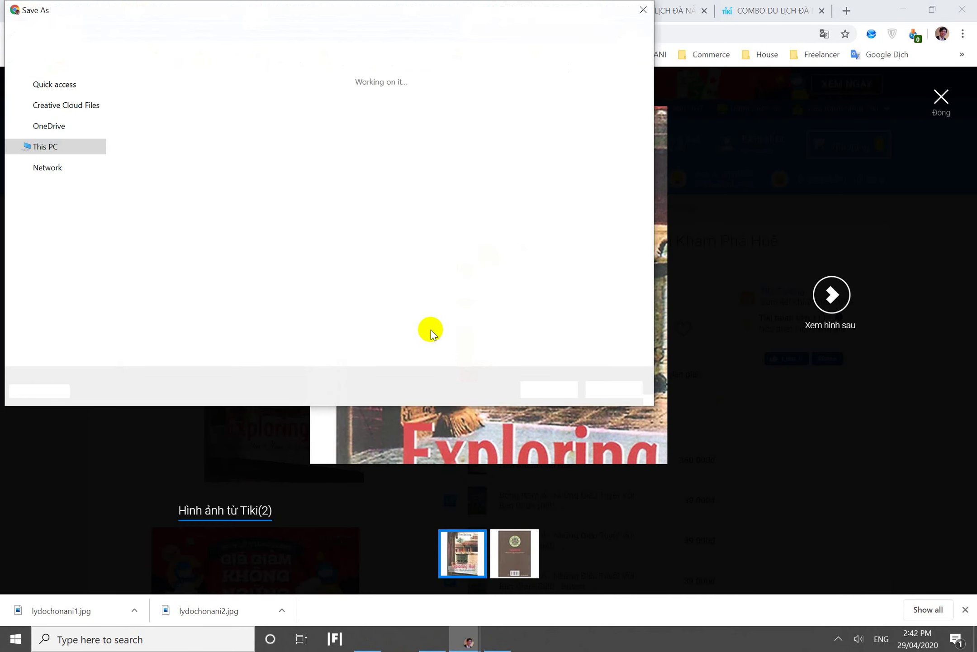
{"action": "left_click", "coordinate": [531, 388]}
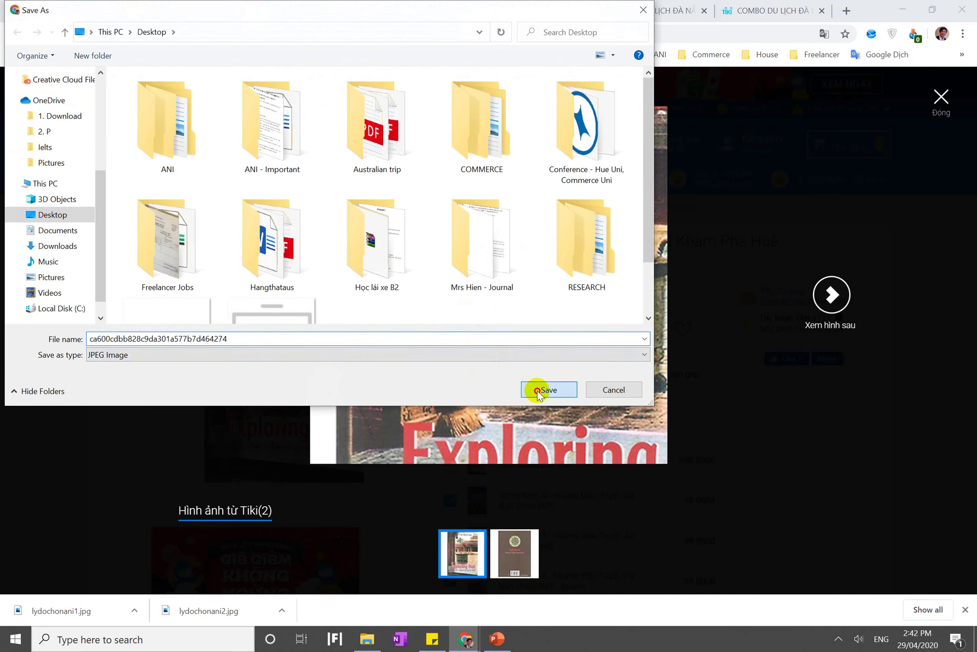
{"action": "left_click", "coordinate": [940, 100]}
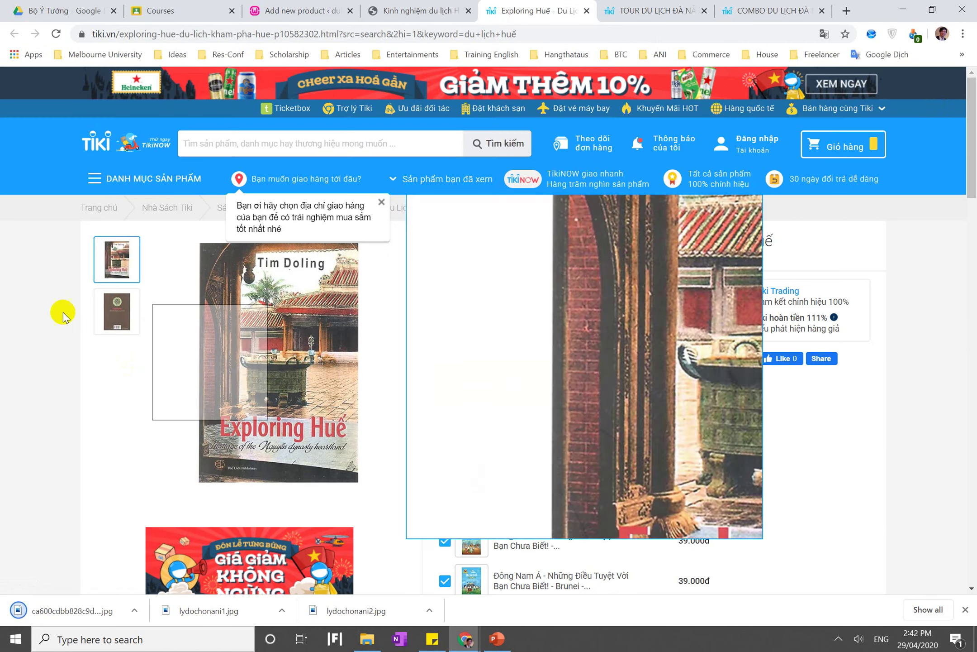
Save the Exploring Huế back cover image to the computer
{"action": "left_click", "coordinate": [128, 321]}
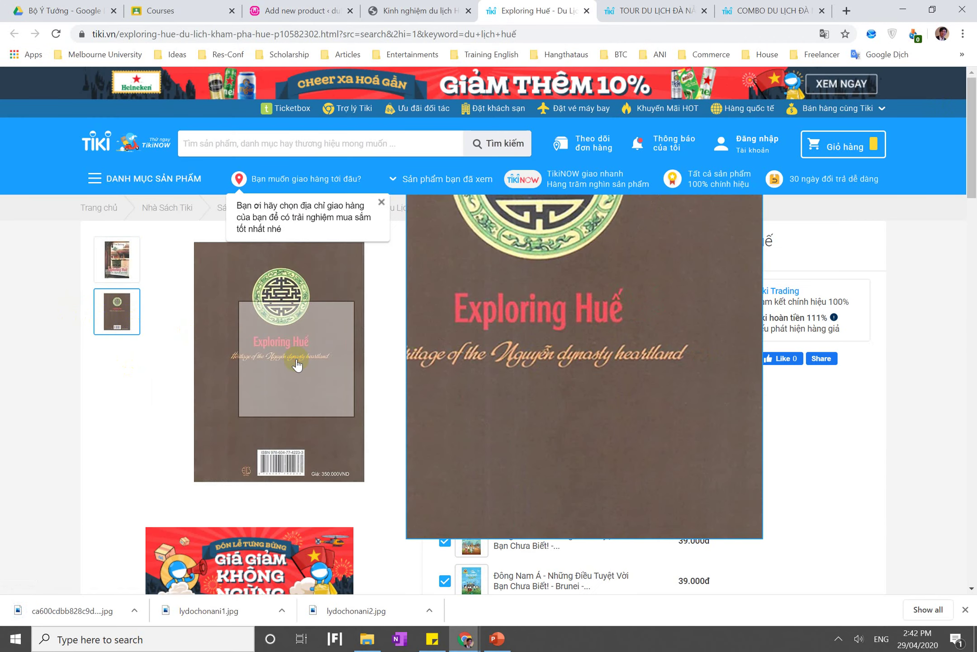
{"action": "left_click", "coordinate": [296, 365]}
{"action": "left_click", "coordinate": [401, 290]}
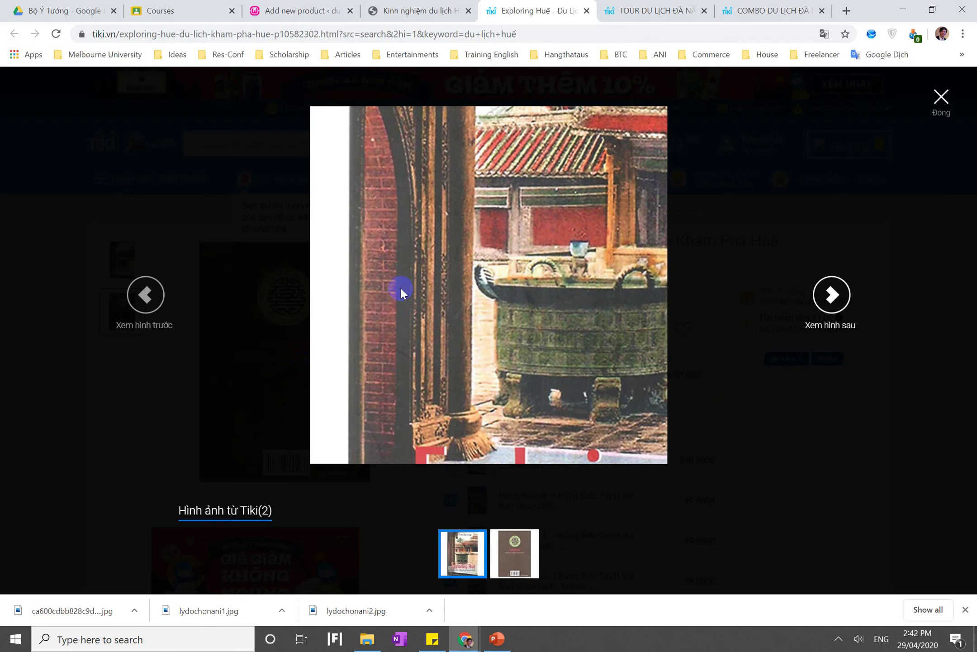
{"action": "left_click", "coordinate": [519, 552]}
{"action": "right_click", "coordinate": [470, 324]}
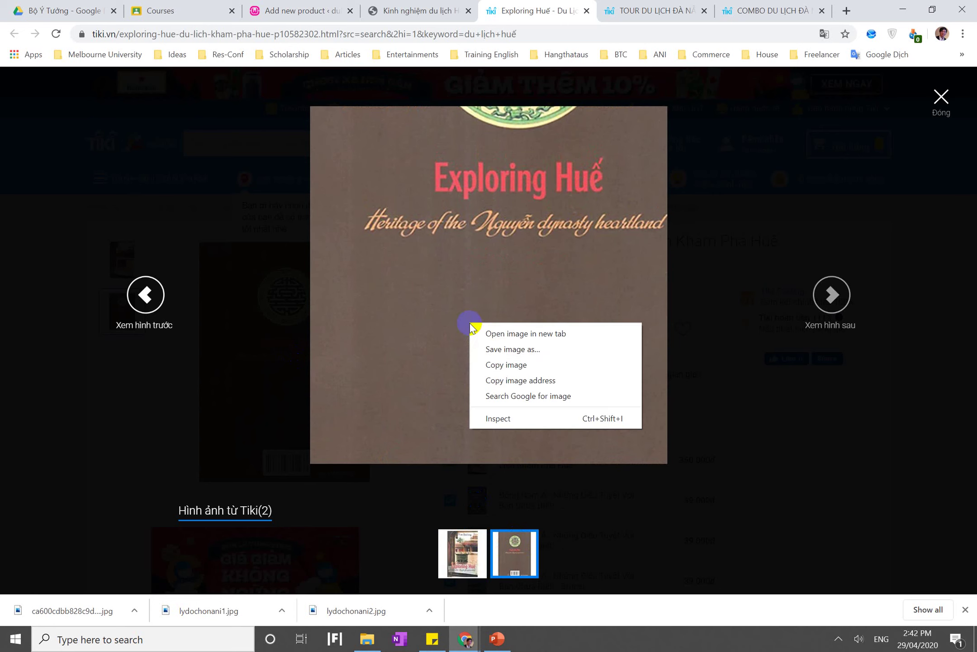
{"action": "left_click", "coordinate": [493, 348]}
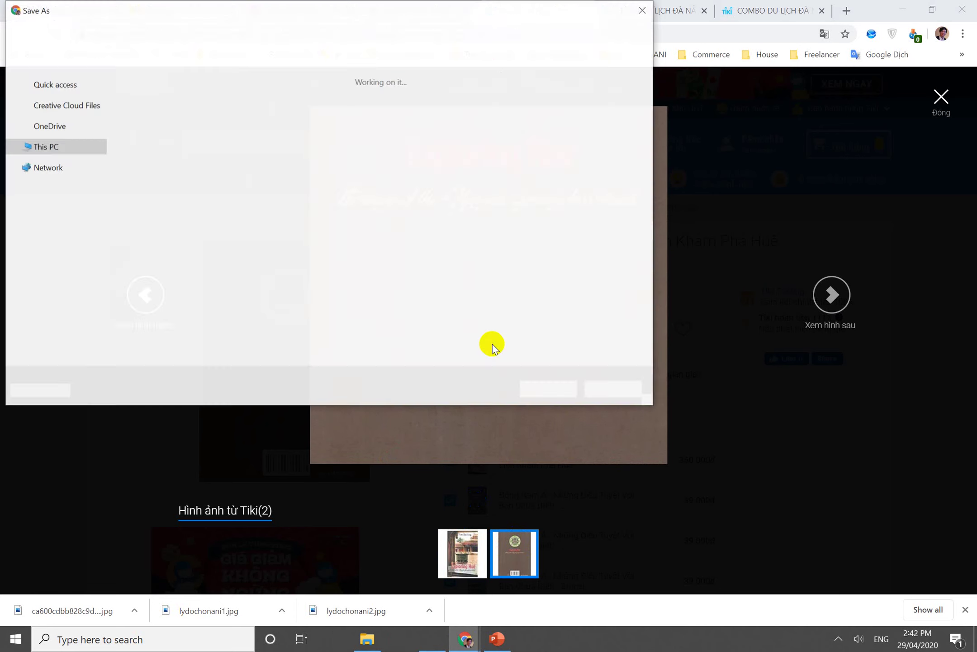
{"action": "key", "text": "Return"}
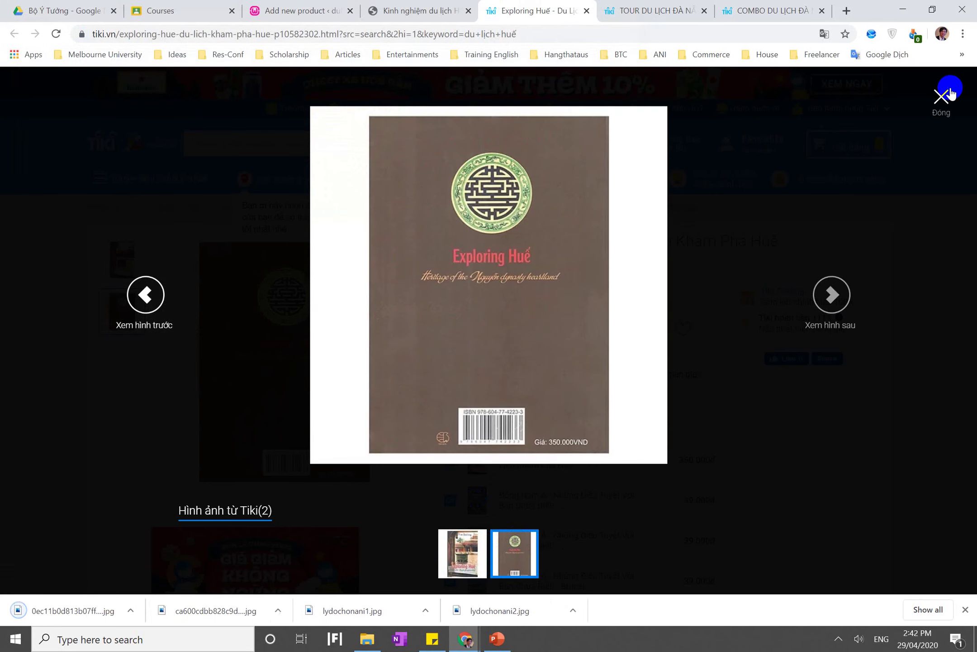
{"action": "left_click", "coordinate": [942, 95]}
Save the Bà Nà castle photo from the Đà Nẵng tour gallery
{"action": "scroll", "coordinate": [563, 329], "scroll_direction": "down", "scroll_amount": 15}
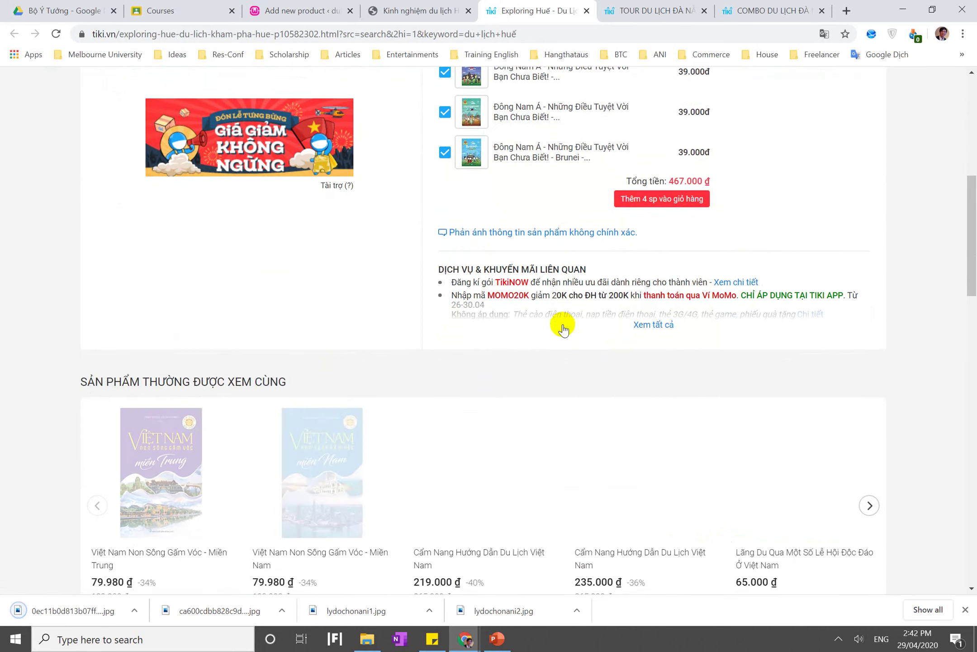
{"action": "scroll", "coordinate": [563, 326], "scroll_direction": "down", "scroll_amount": 10}
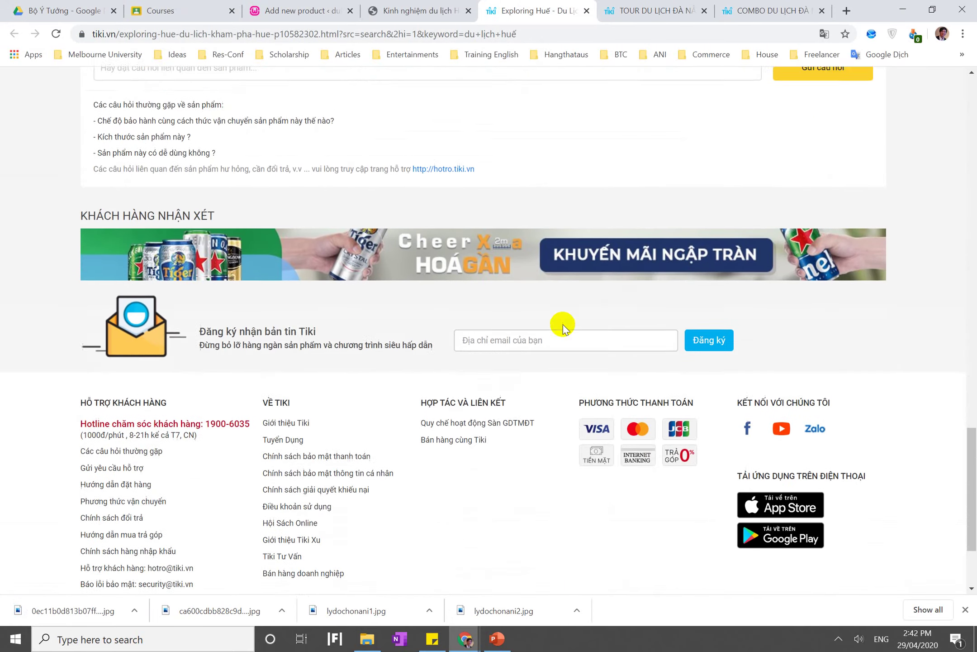
{"action": "scroll", "coordinate": [564, 326], "scroll_direction": "up", "scroll_amount": 20}
{"action": "scroll", "coordinate": [563, 327], "scroll_direction": "up", "scroll_amount": 15}
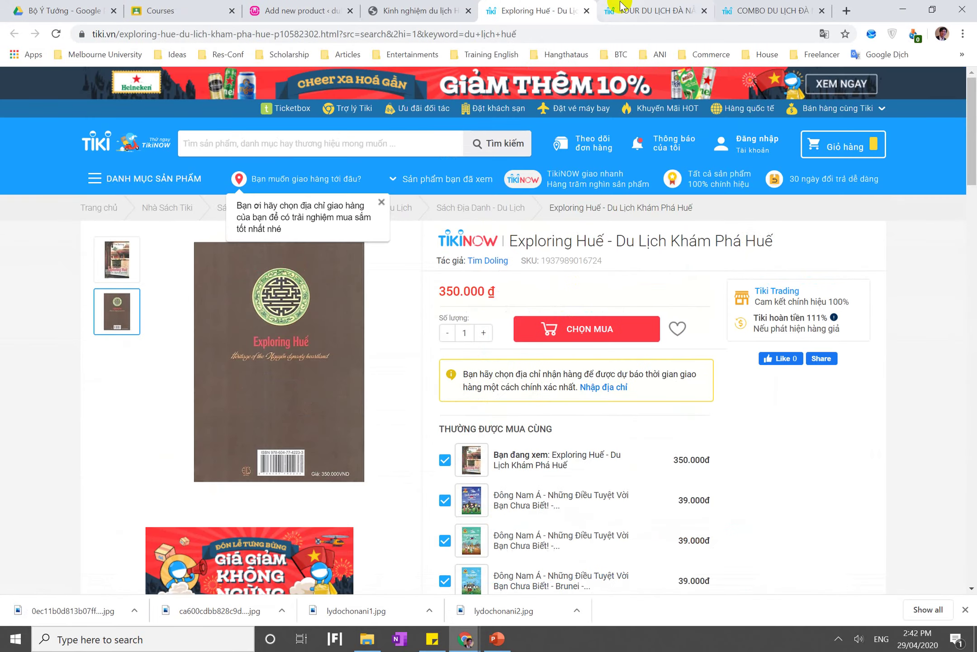
{"action": "left_click", "coordinate": [651, 10]}
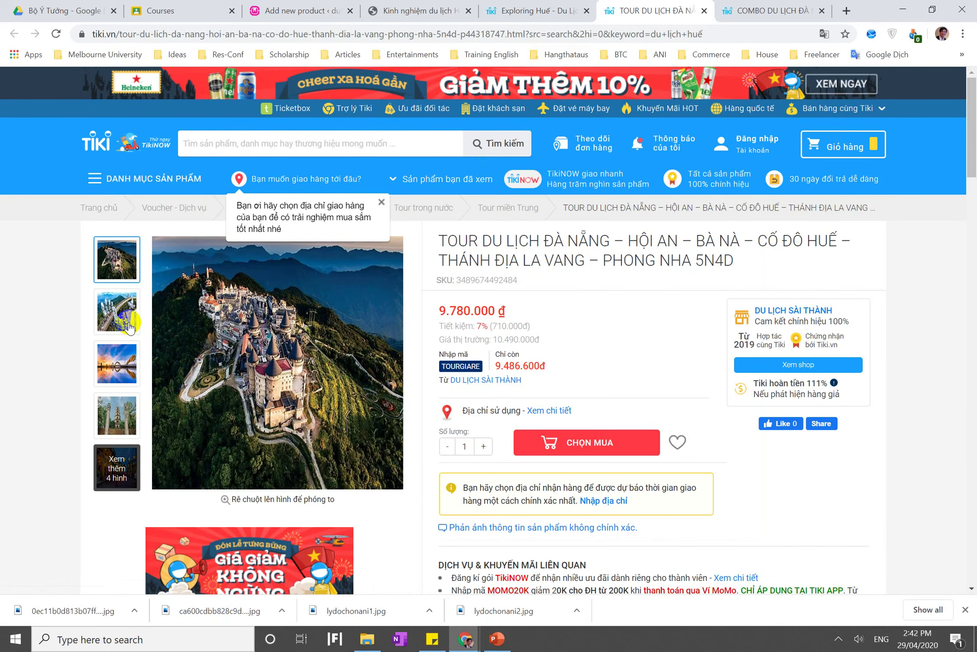
{"action": "left_click", "coordinate": [113, 294]}
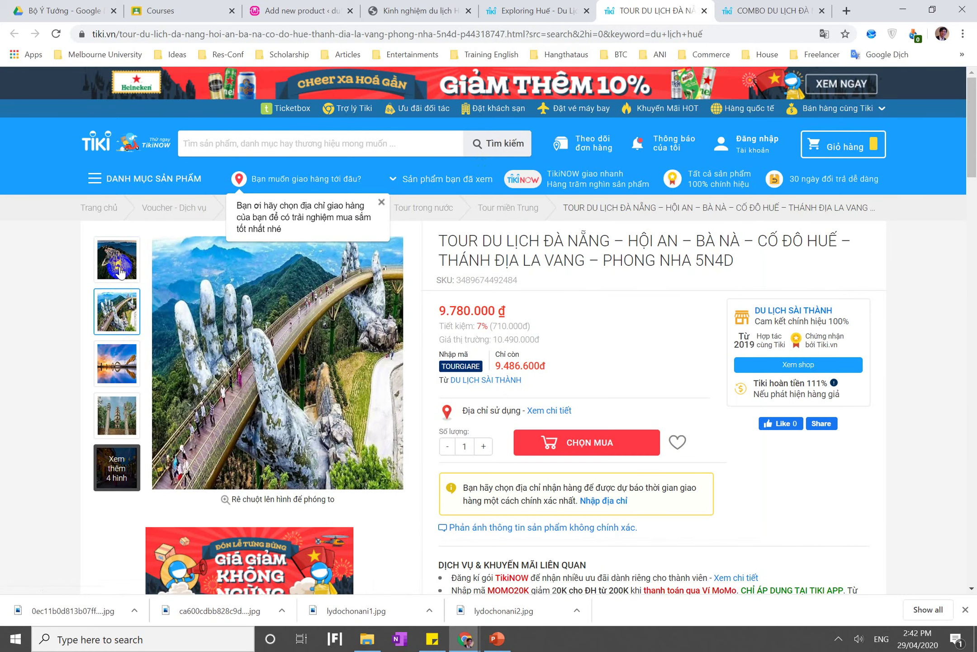
{"action": "left_click", "coordinate": [119, 270]}
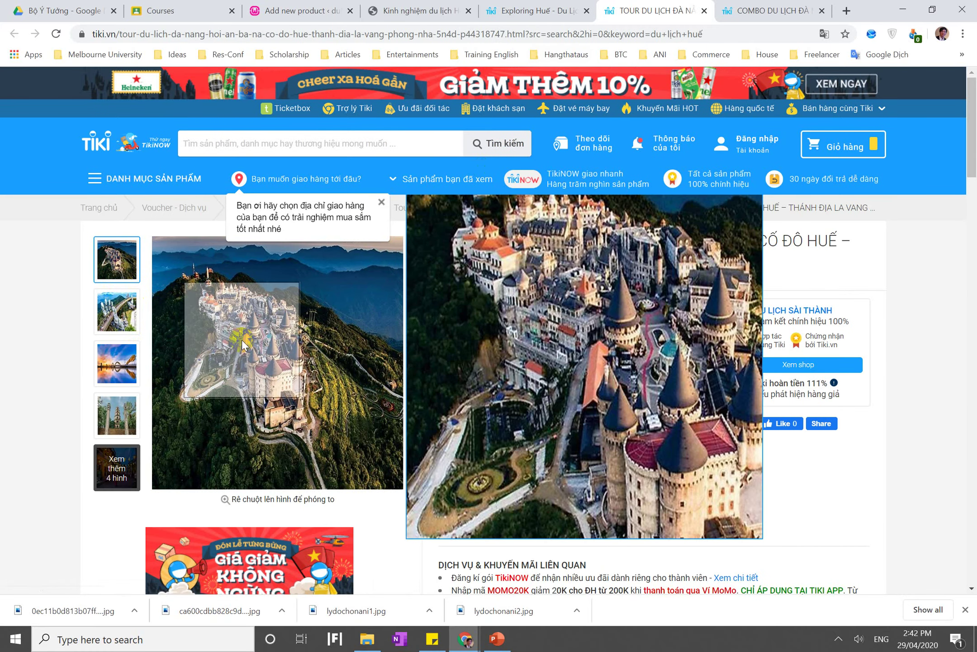
{"action": "left_click", "coordinate": [243, 345]}
{"action": "right_click", "coordinate": [406, 287]}
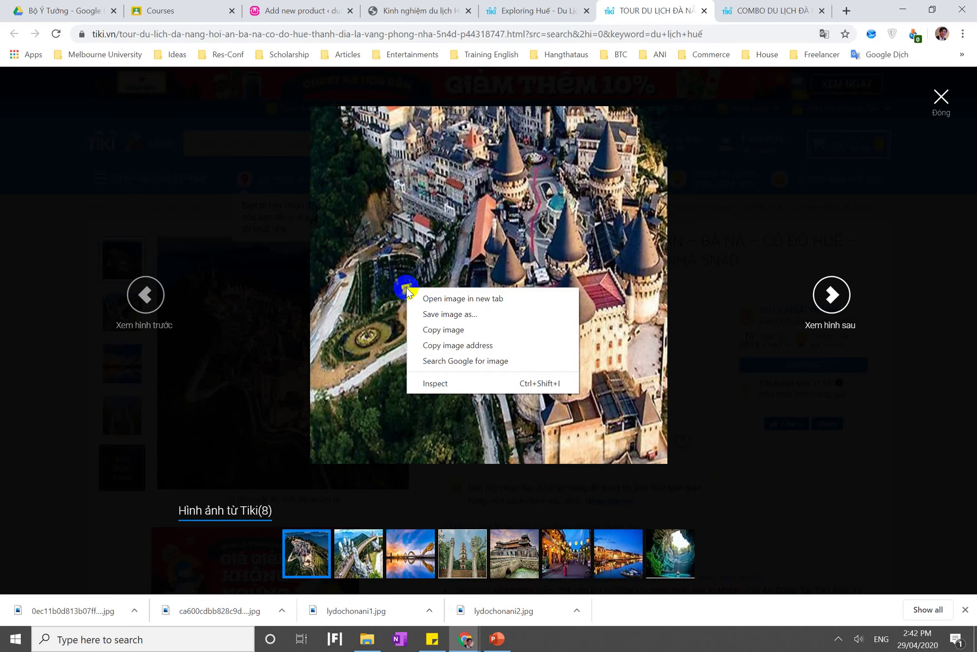
{"action": "left_click", "coordinate": [433, 316]}
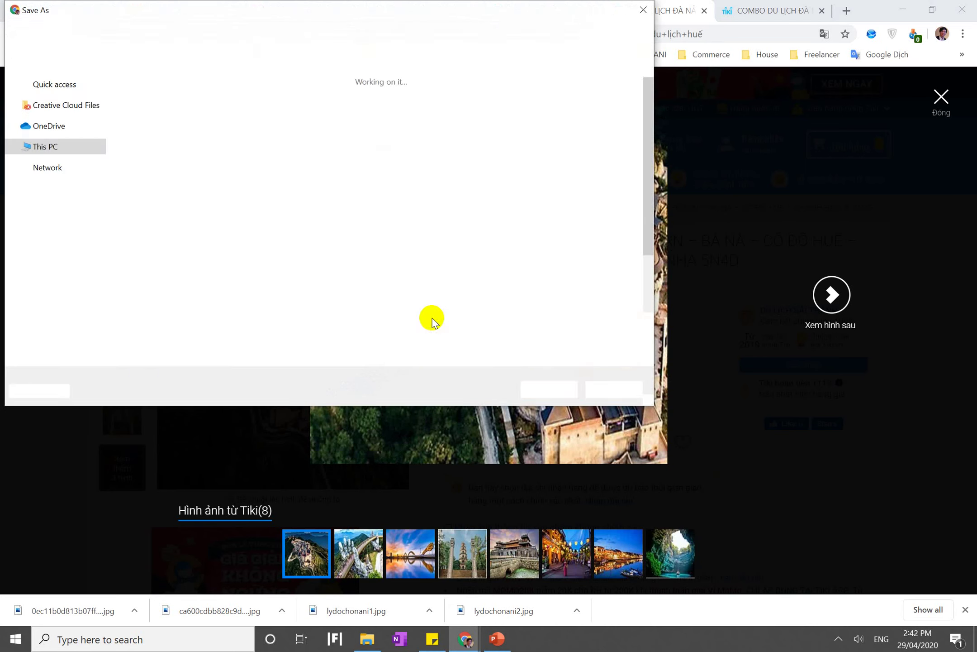
{"action": "key", "text": "Return"}
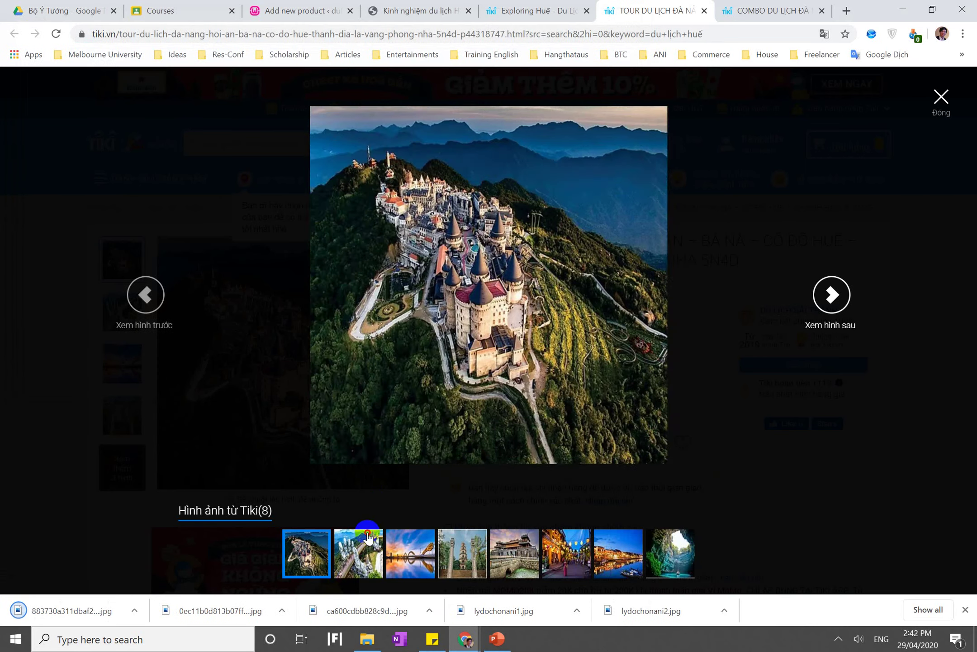
Save the Golden Bridge photo from the same gallery
{"action": "left_click", "coordinate": [367, 532]}
{"action": "right_click", "coordinate": [447, 320]}
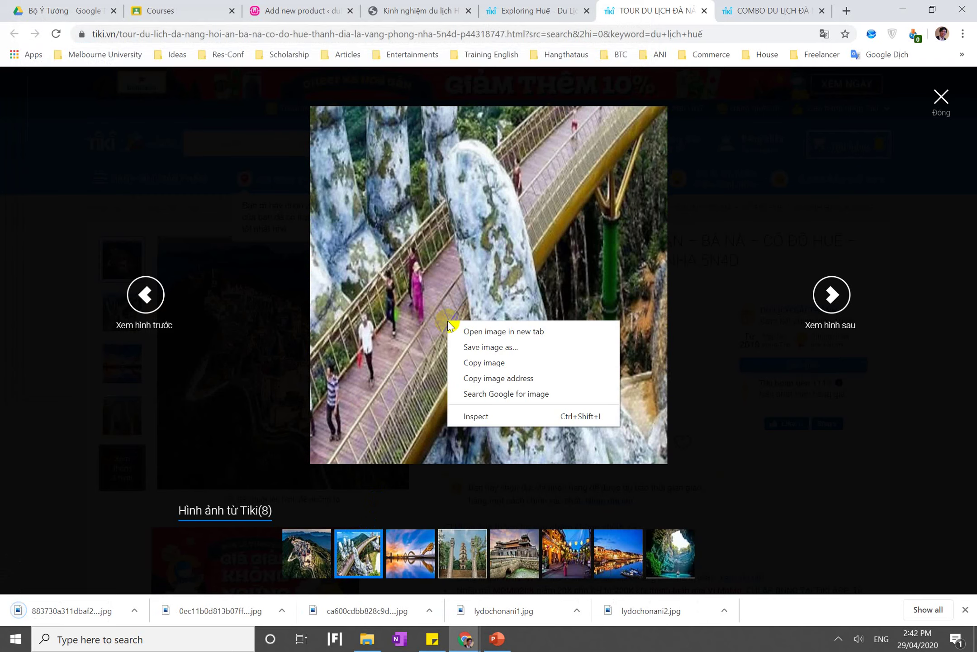
{"action": "left_click", "coordinate": [467, 346]}
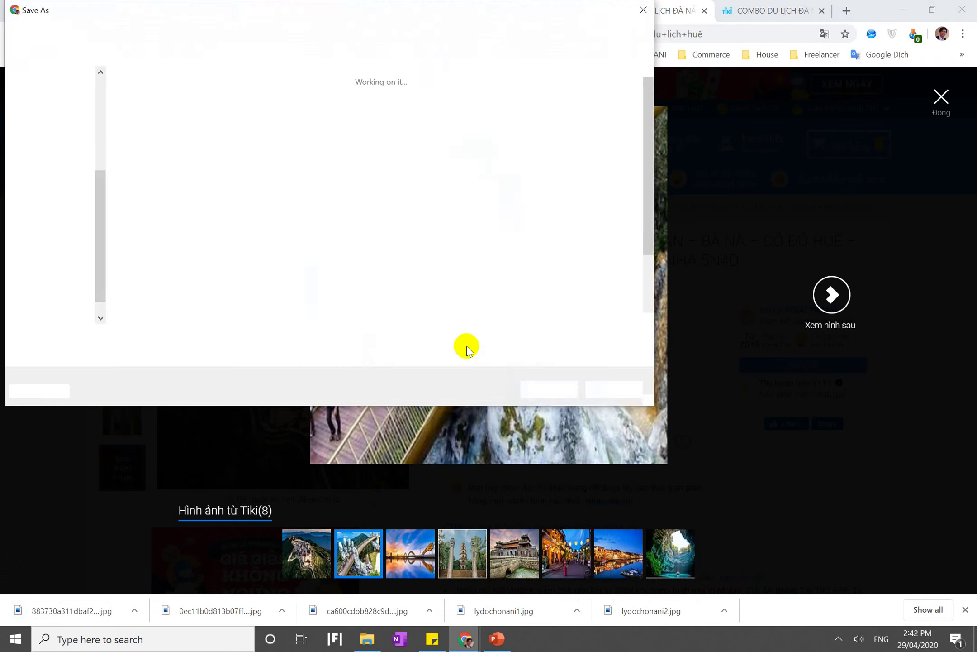
{"action": "key", "text": "Return"}
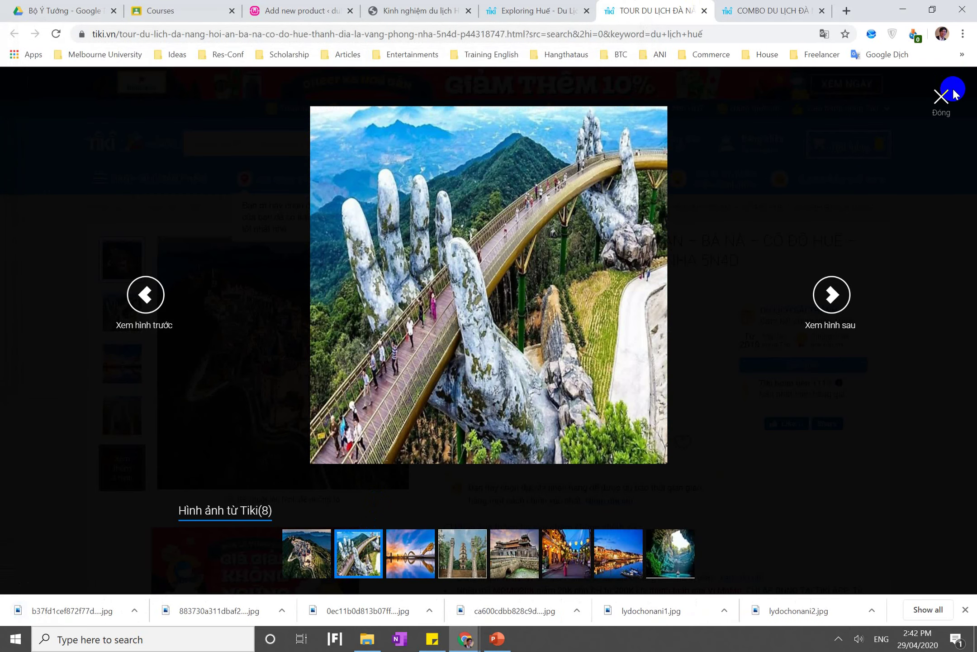
Copy the words 'TOUR DU LỊCH' from the Đà Nẵng tour product title on Tiki
{"action": "left_click", "coordinate": [942, 101]}
{"action": "left_click", "coordinate": [303, 11]}
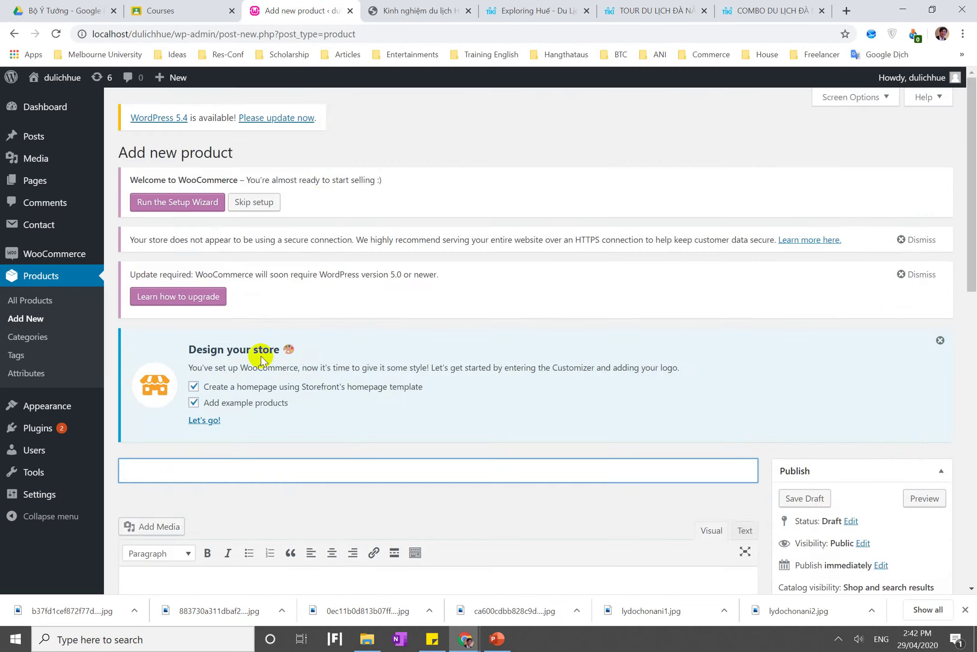
{"action": "scroll", "coordinate": [261, 360], "scroll_direction": "down", "scroll_amount": 5}
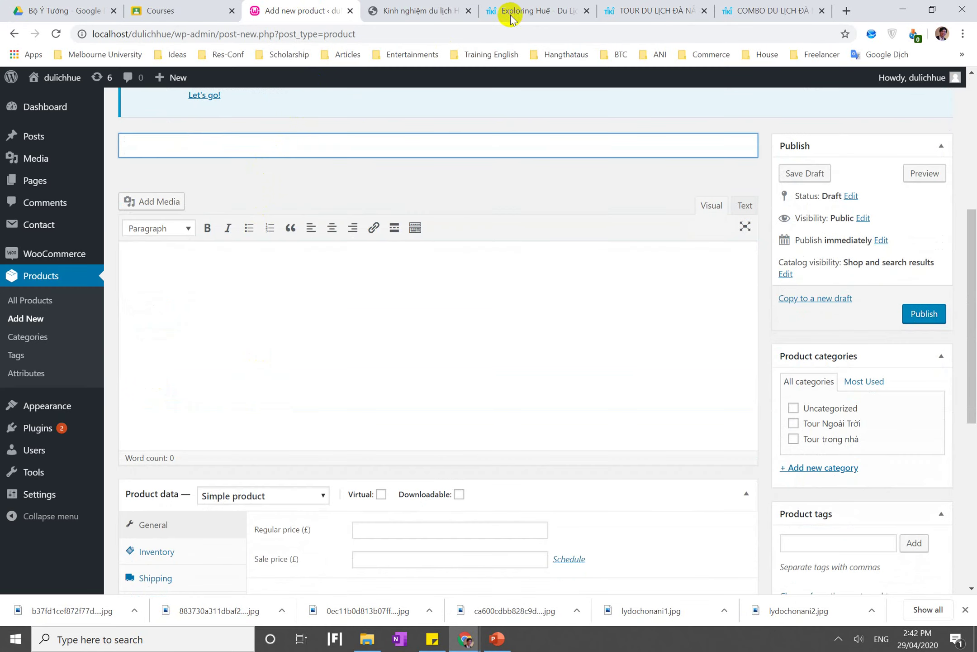
{"action": "left_click", "coordinate": [556, 11]}
{"action": "left_click", "coordinate": [658, 13]}
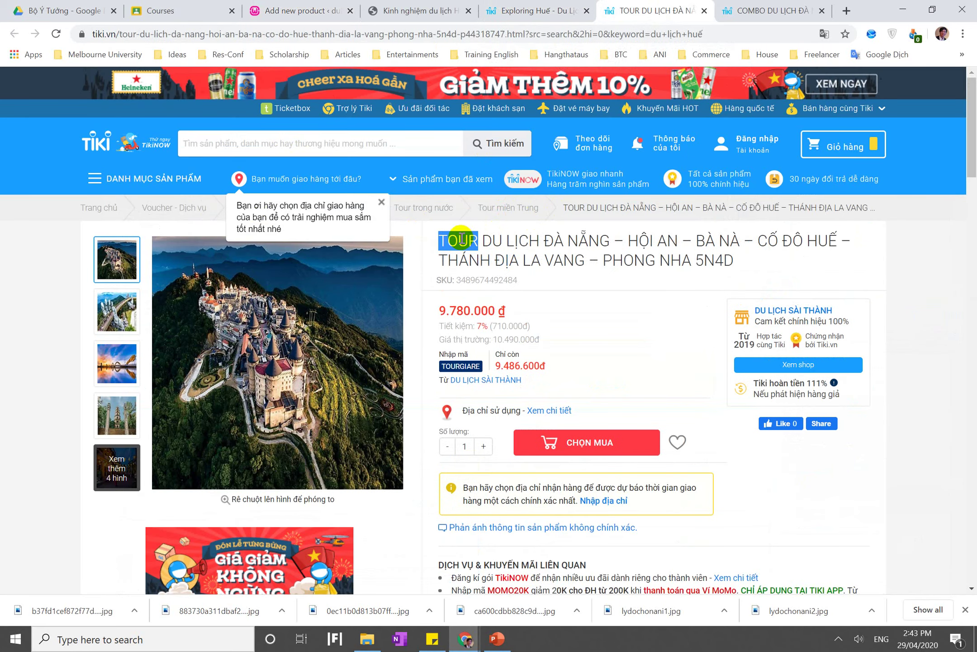
{"action": "left_click_drag", "start_coordinate": [536, 241], "coordinate": [534, 240]}
{"action": "key", "text": "ctrl+c"}
Paste into the product title field and retype it as 'Tour du lịch Thành Nội'
{"action": "left_click", "coordinate": [294, 11]}
{"action": "left_click", "coordinate": [303, 135]}
{"action": "key", "text": "ctrl+v"}
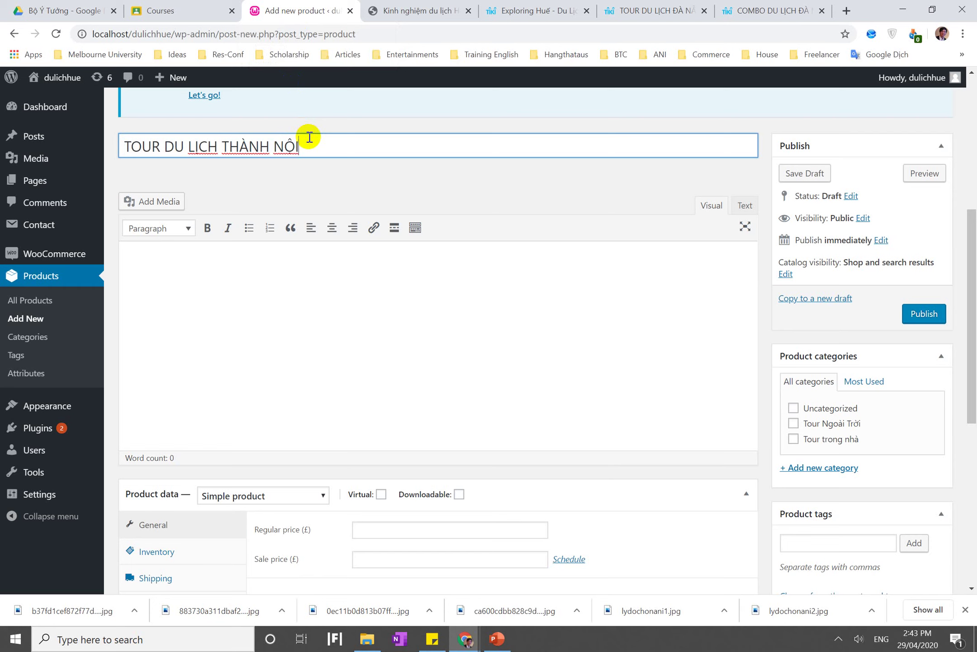
{"action": "key", "text": "ctrl+a"}
{"action": "type", "text": "T"}
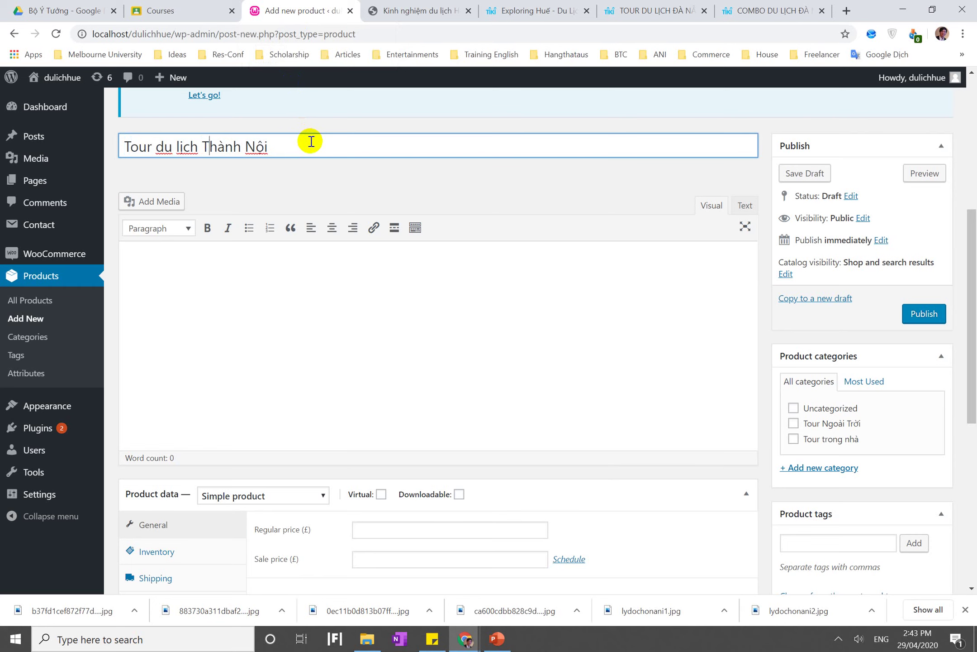
{"action": "left_click", "coordinate": [287, 250]}
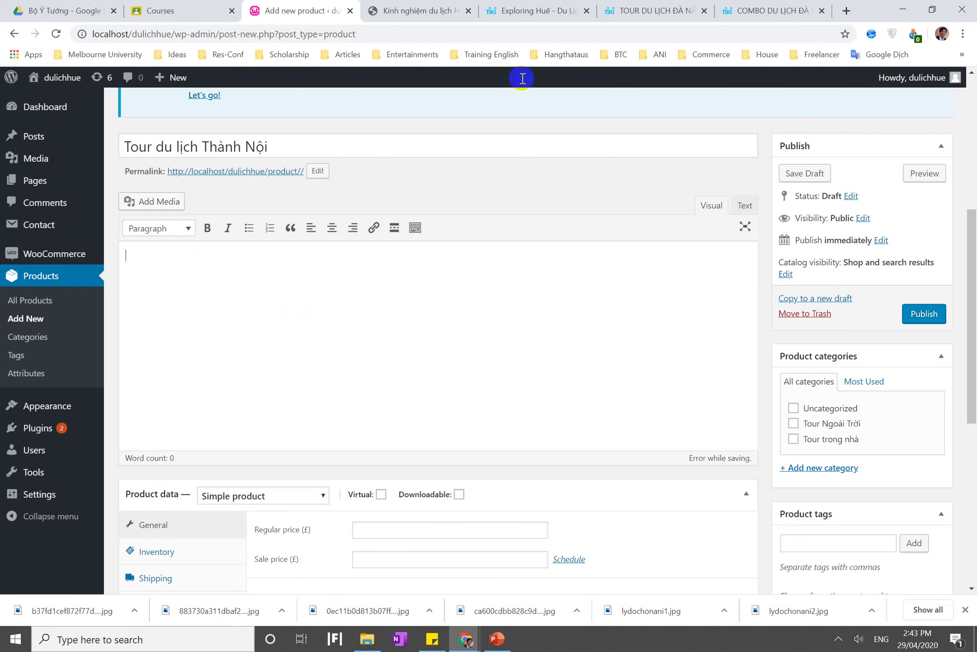
{"action": "scroll", "coordinate": [532, 308], "scroll_direction": "down", "scroll_amount": 4}
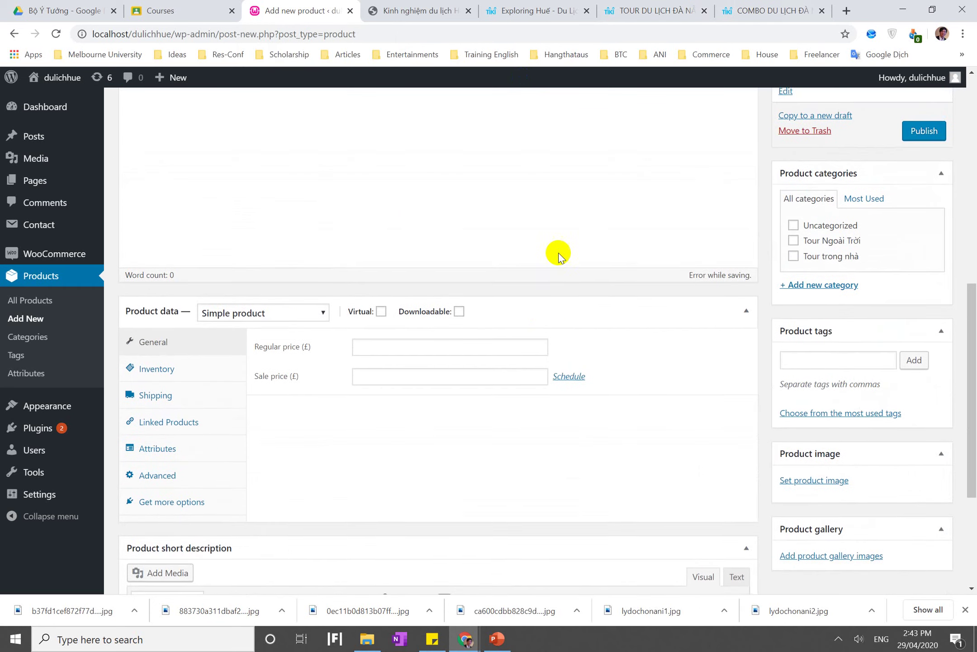
Select the Đà Nẵng combo tour description from Đặc điểm nổi bật through the child policy
{"action": "left_click", "coordinate": [749, 11]}
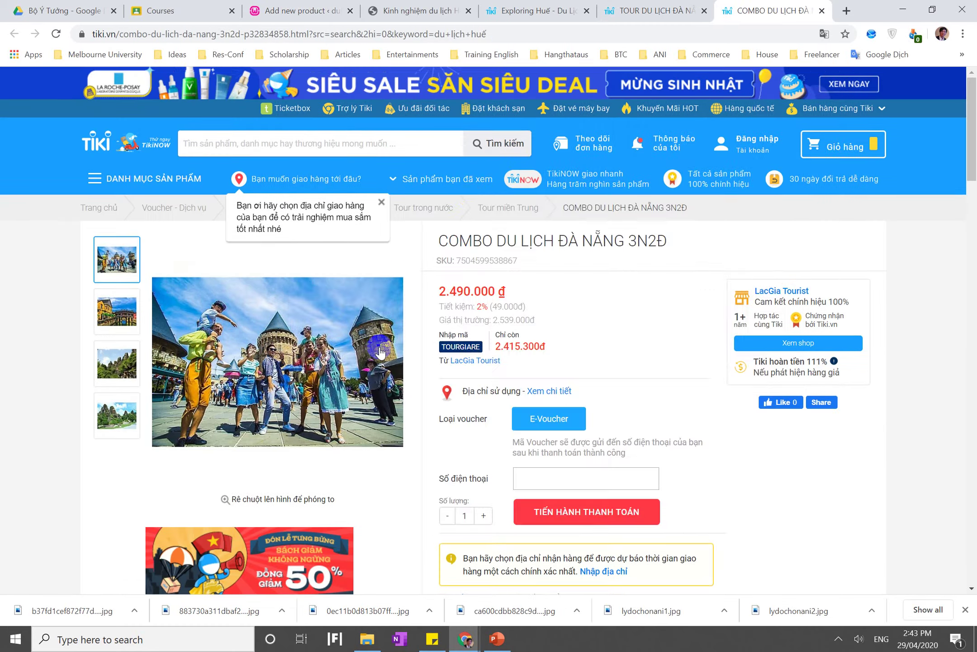
{"action": "scroll", "coordinate": [379, 352], "scroll_direction": "down", "scroll_amount": 15}
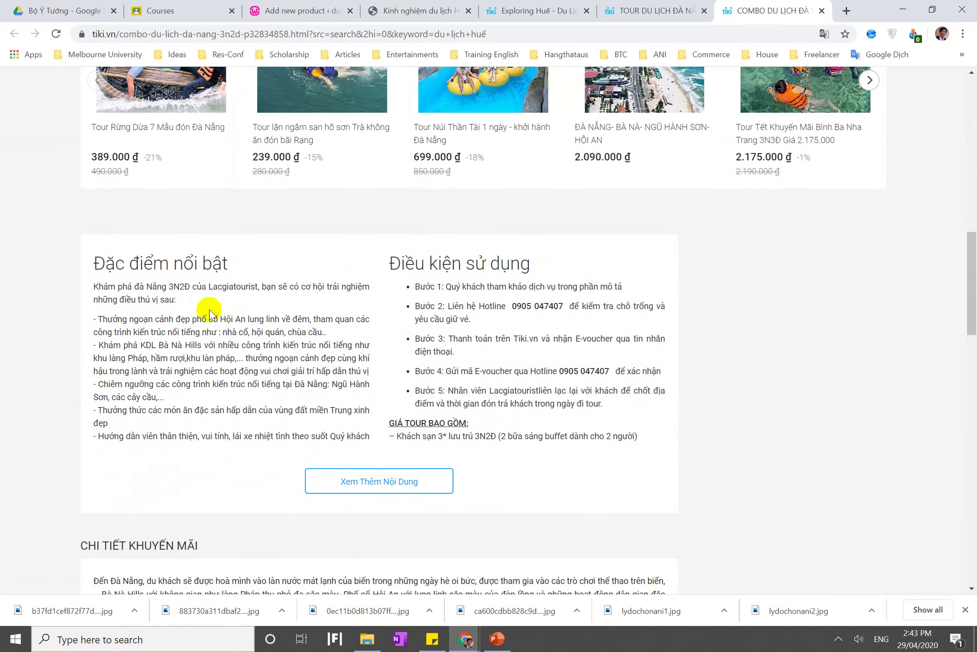
{"action": "triple_click", "coordinate": [210, 312]}
{"action": "left_click", "coordinate": [121, 251]}
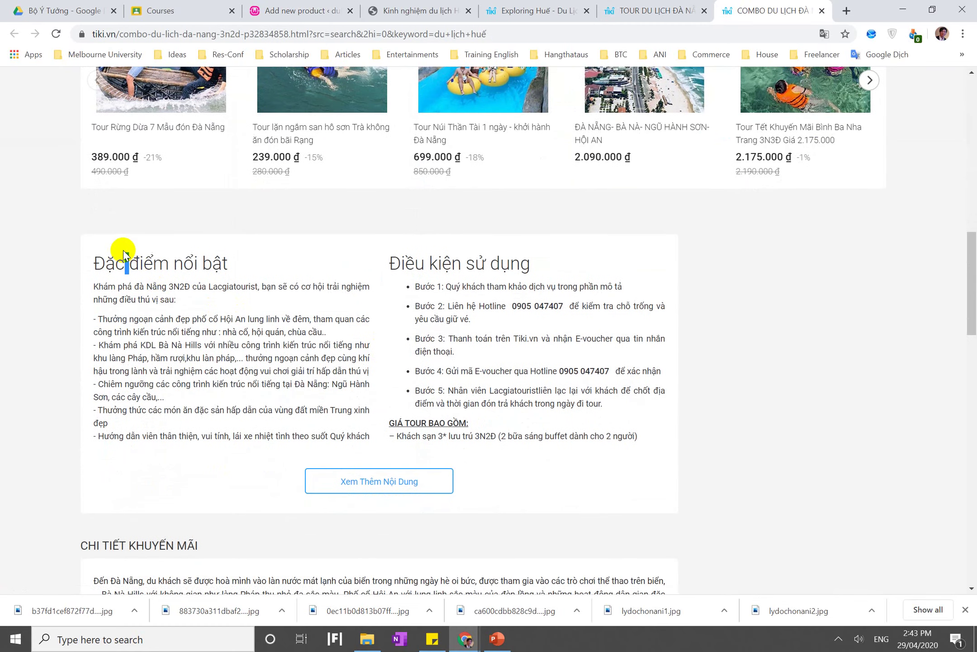
{"action": "left_click_drag", "start_coordinate": [123, 251], "coordinate": [573, 401]}
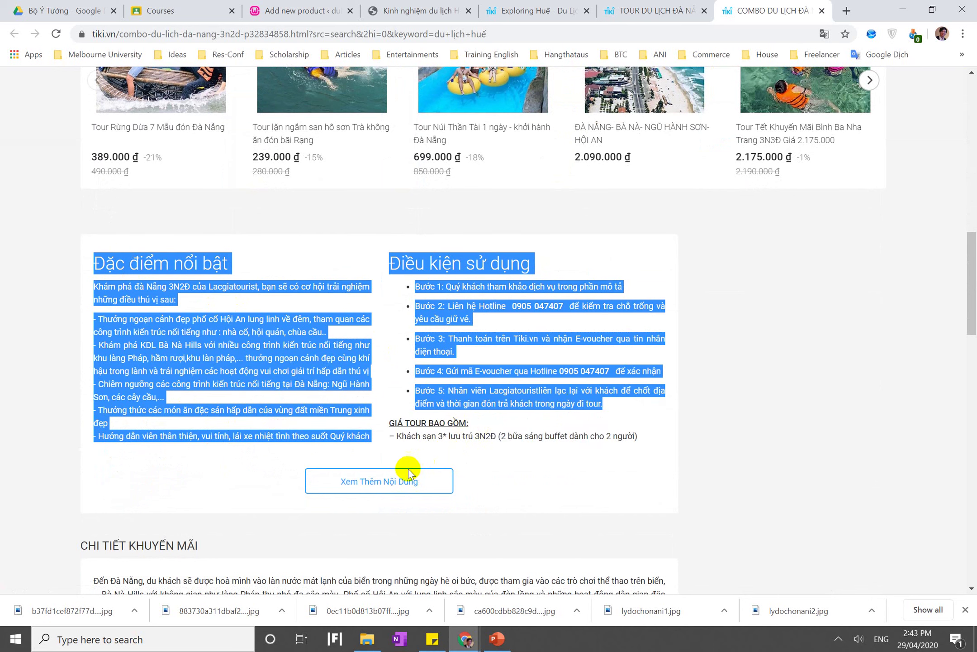
{"action": "left_click", "coordinate": [397, 480]}
{"action": "scroll", "coordinate": [452, 448], "scroll_direction": "down", "scroll_amount": 4}
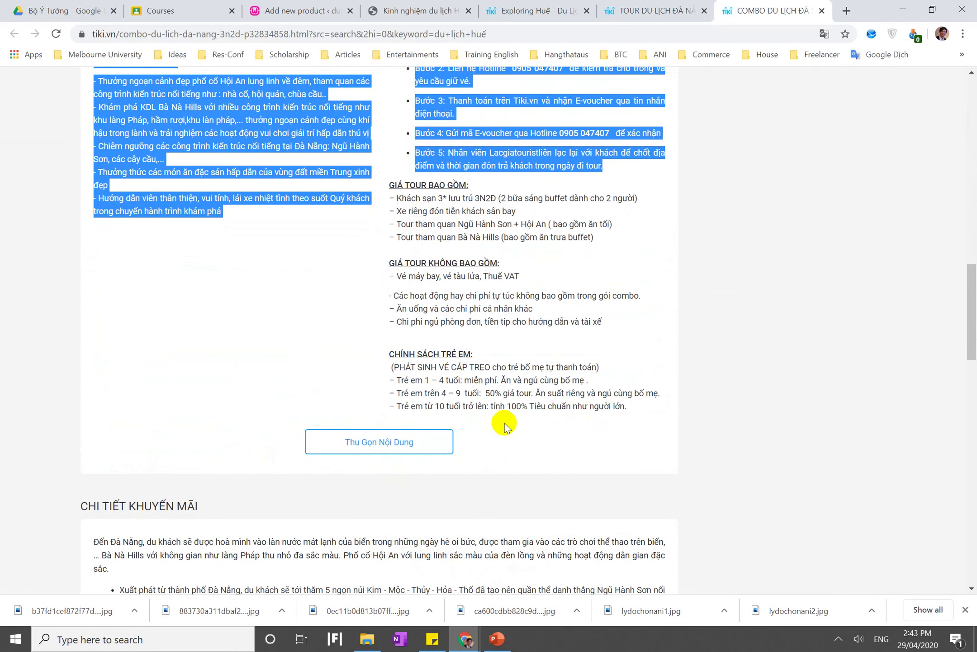
{"action": "left_click", "coordinate": [624, 406], "text": "shift"}
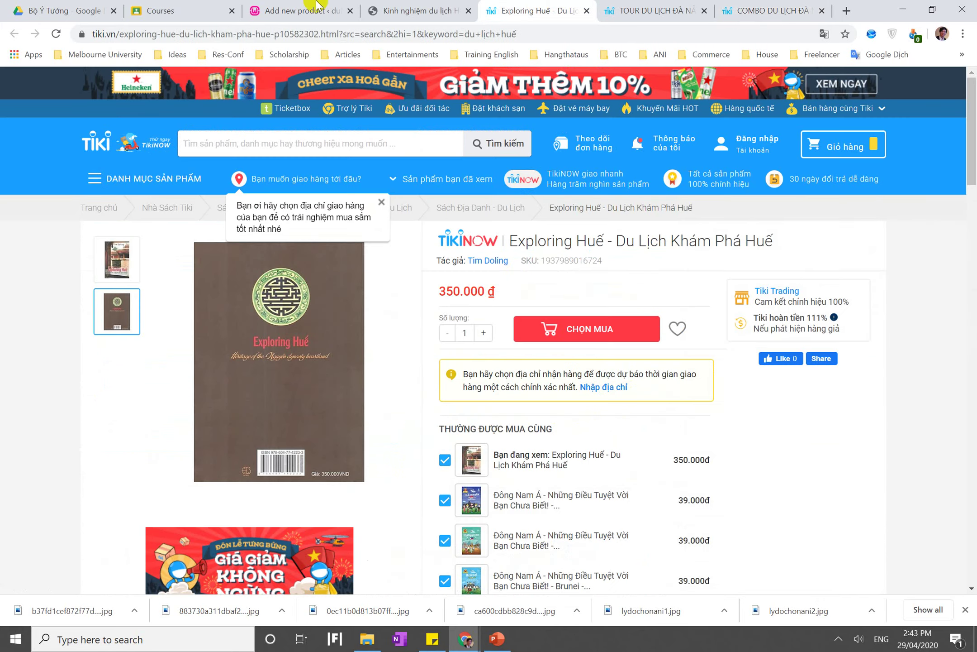
Arrange the tour pages side by side: combo tour window right, Đà Nẵng tour window left
{"action": "left_click", "coordinate": [543, 10]}
{"action": "left_click", "coordinate": [272, 11]}
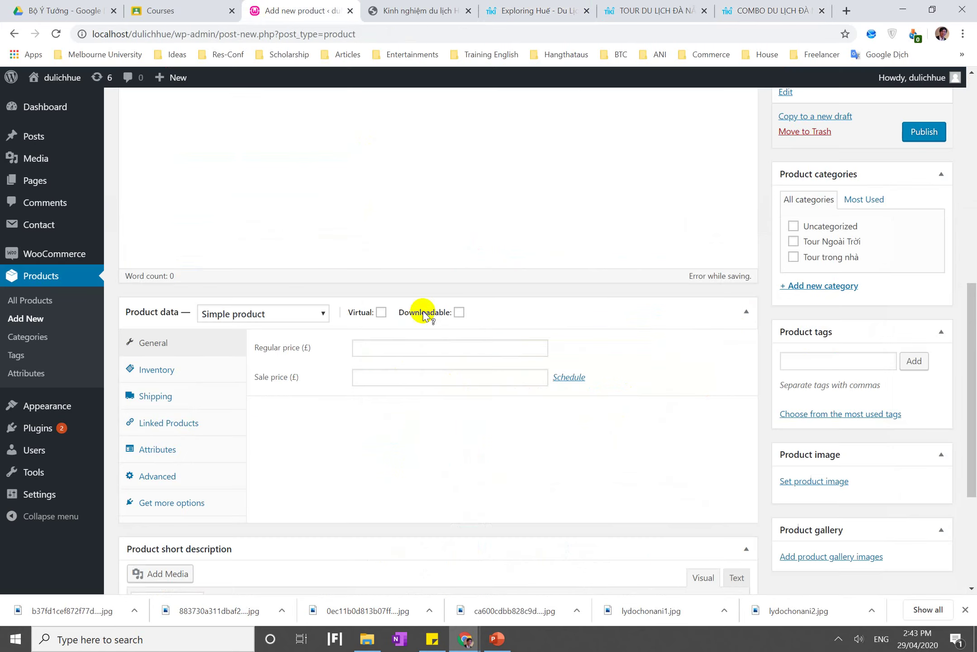
{"action": "left_click", "coordinate": [775, 6]}
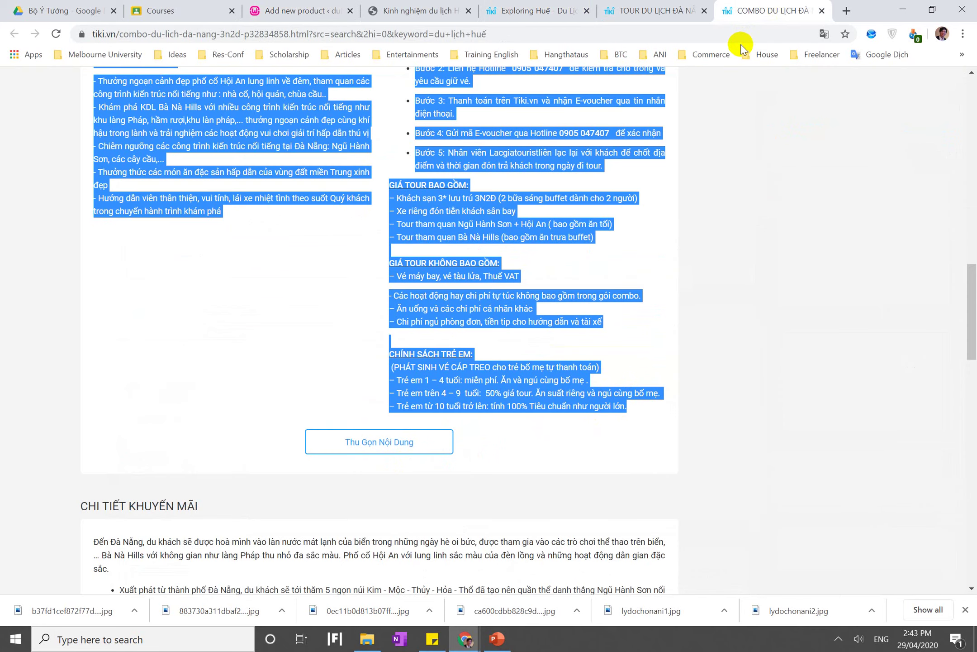
{"action": "left_click_drag", "start_coordinate": [745, 14], "coordinate": [732, 73]}
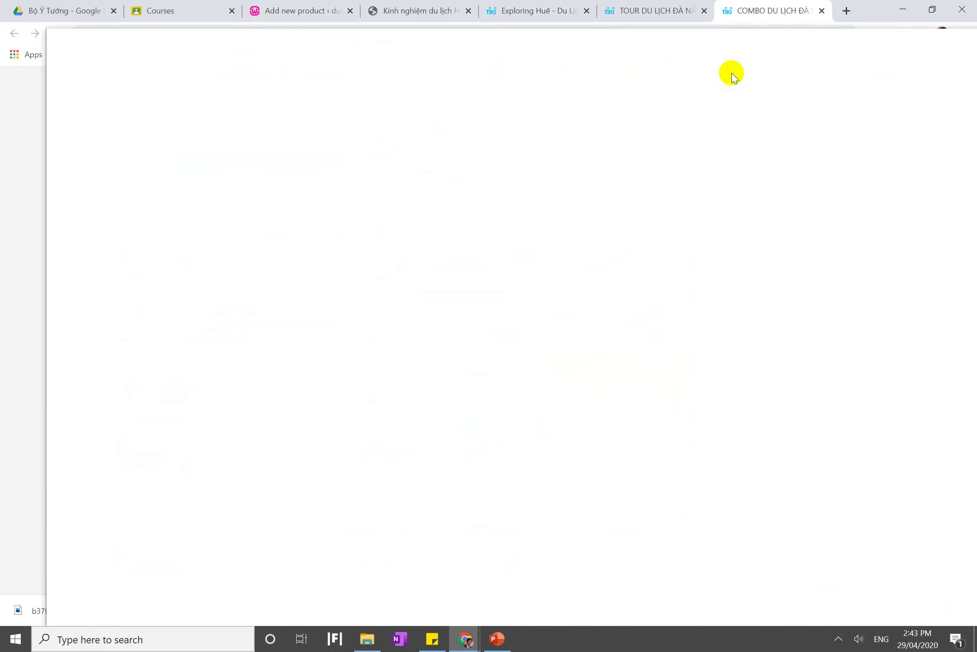
{"action": "key", "text": "super"}
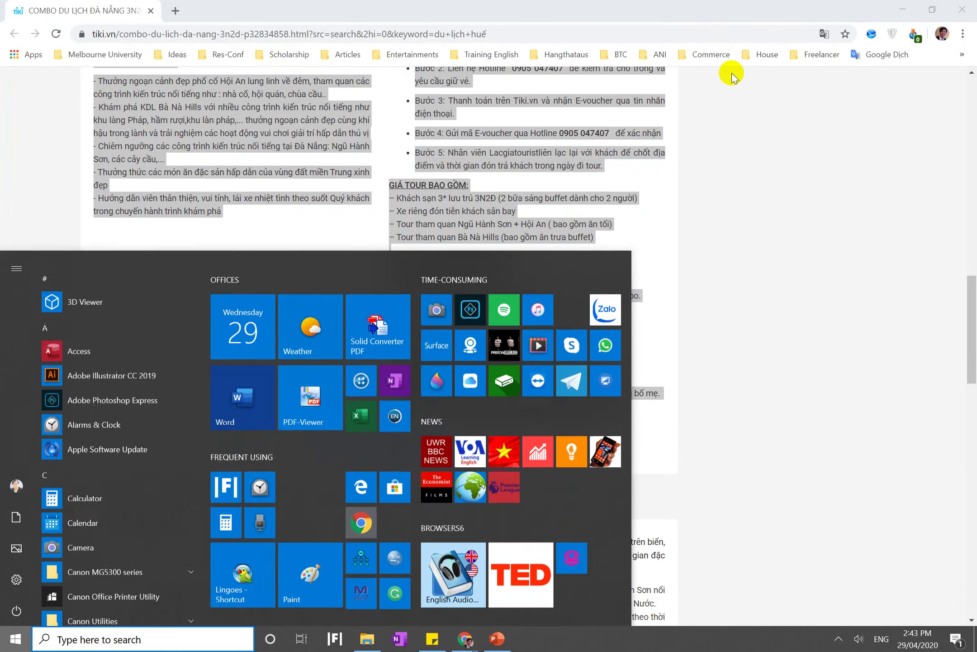
{"action": "left_click", "coordinate": [697, 149]}
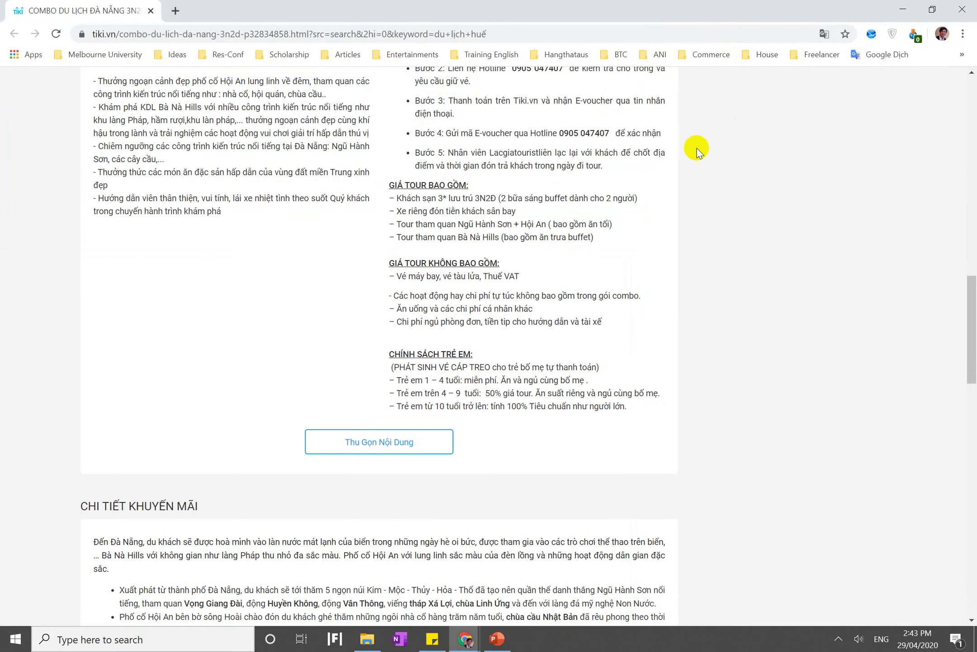
{"action": "key", "text": "super+Right"}
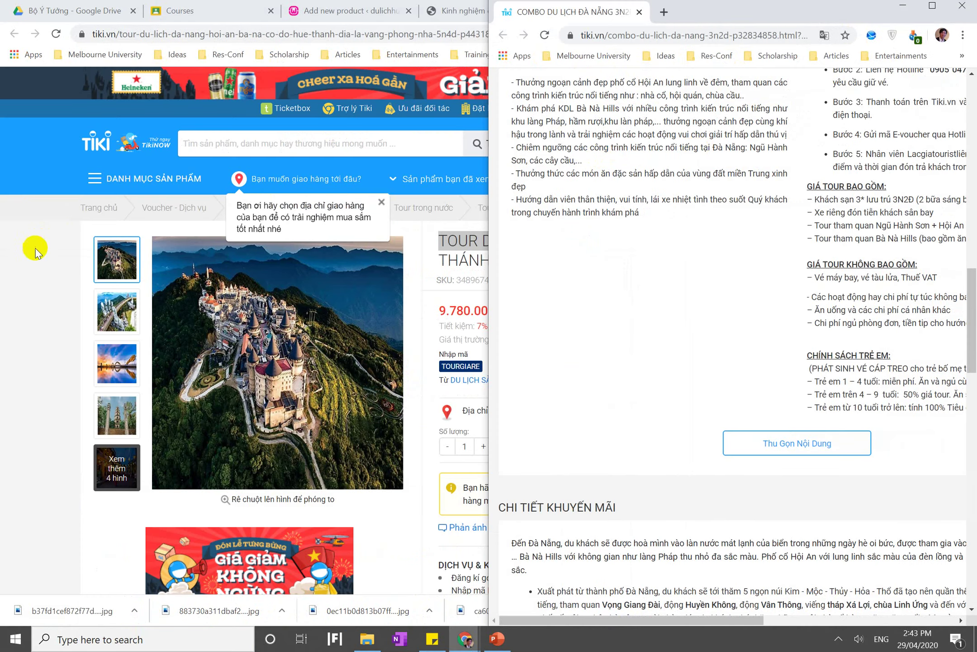
{"action": "left_click", "coordinate": [35, 249]}
{"action": "left_click", "coordinate": [35, 249]}
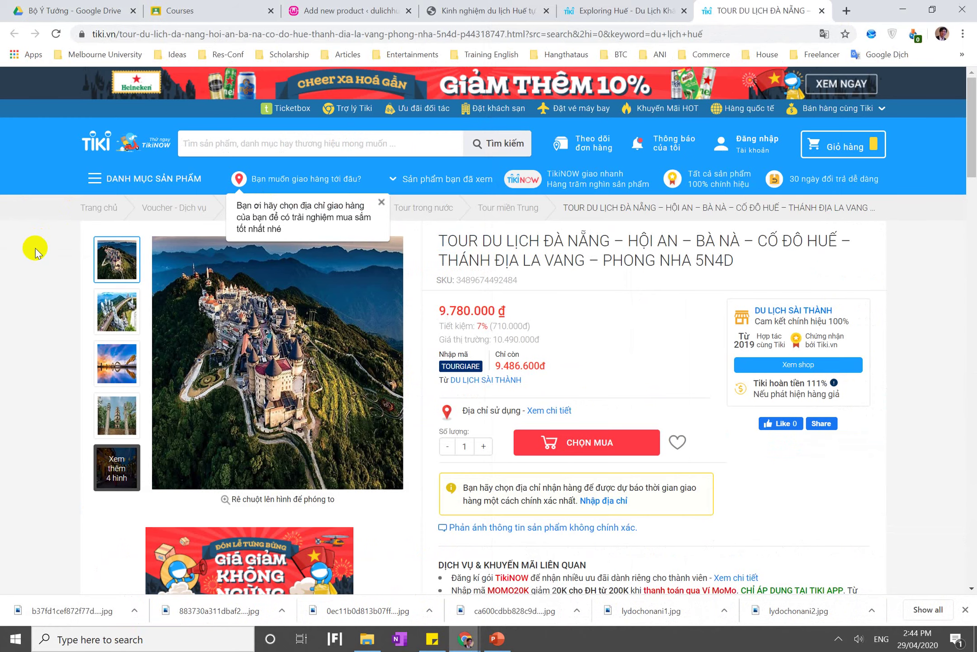
{"action": "key", "text": "super+Left"}
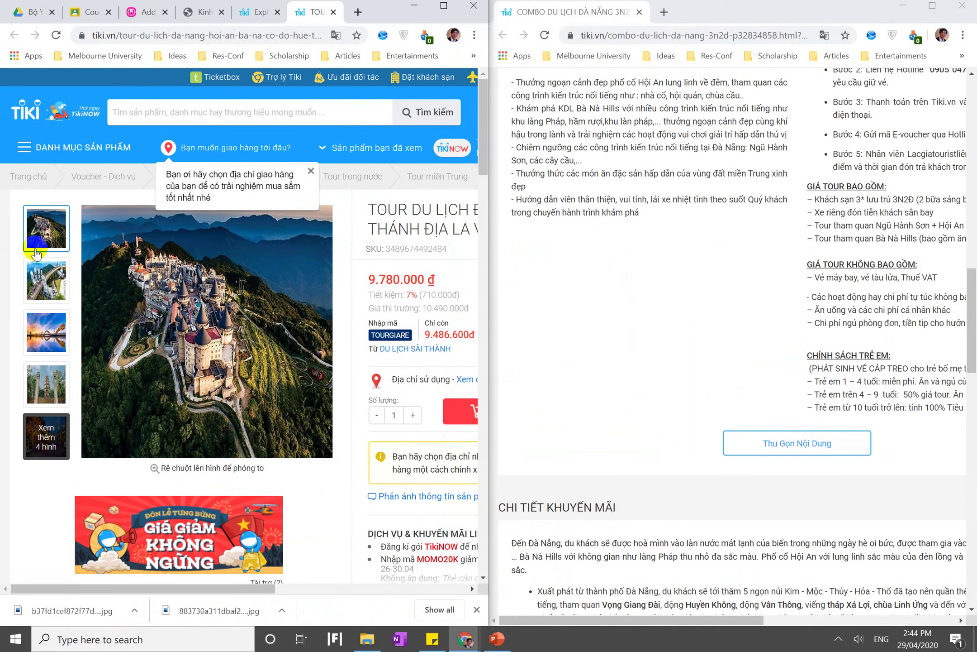
Paste the copied tour details into the WordPress product description
{"action": "left_click", "coordinate": [145, 8]}
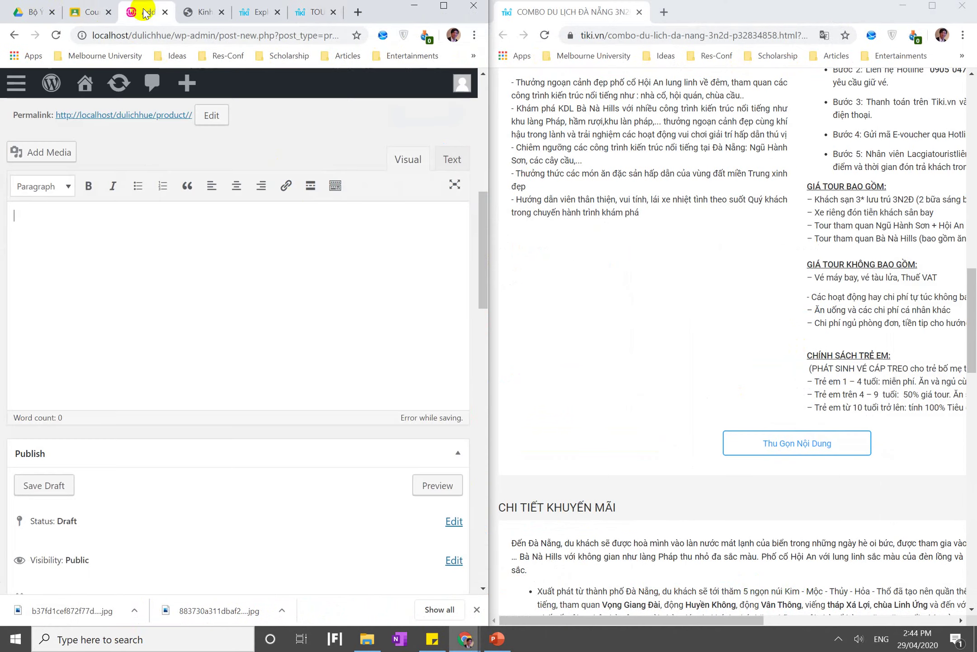
{"action": "scroll", "coordinate": [293, 206], "scroll_direction": "up", "scroll_amount": 3}
{"action": "scroll", "coordinate": [293, 205], "scroll_direction": "up", "scroll_amount": 1}
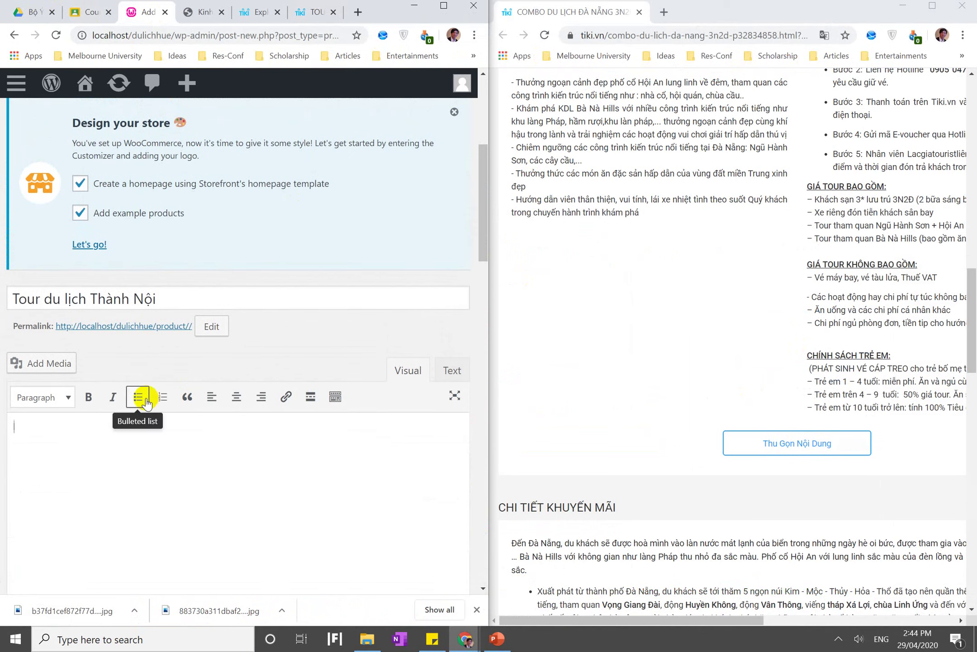
{"action": "left_click", "coordinate": [127, 444]}
{"action": "key", "text": "ctrl+v"}
{"action": "scroll", "coordinate": [126, 444], "scroll_direction": "up", "scroll_amount": 10}
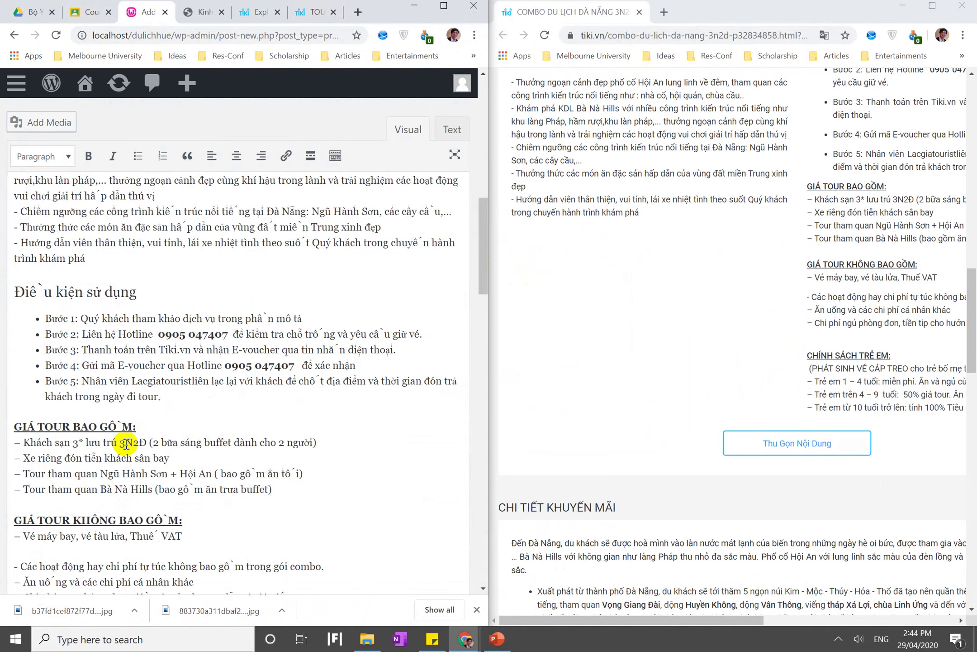
{"action": "scroll", "coordinate": [126, 444], "scroll_direction": "down", "scroll_amount": 20}
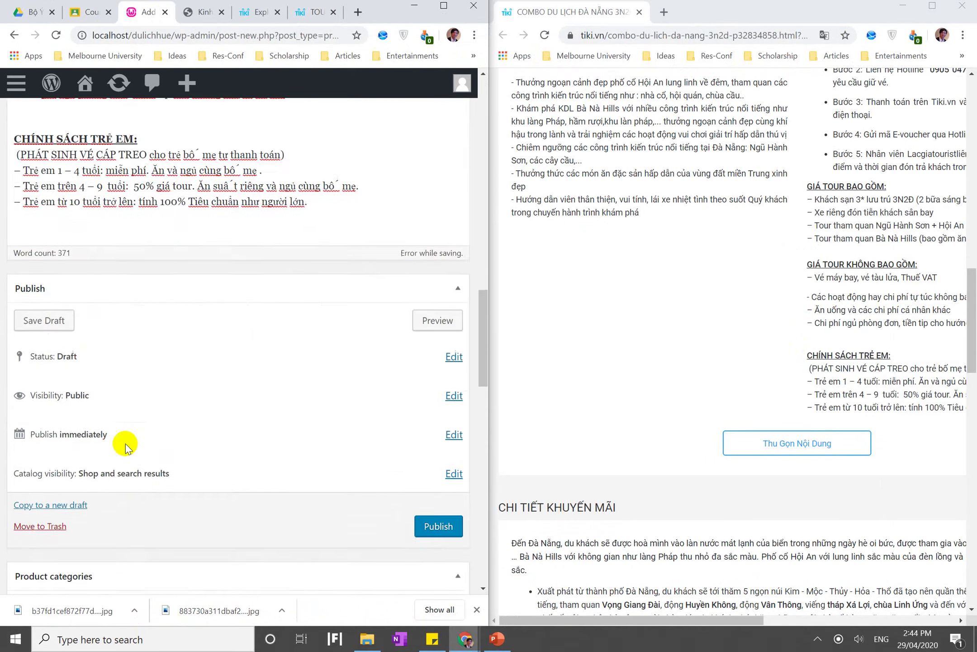
{"action": "scroll", "coordinate": [126, 446], "scroll_direction": "down", "scroll_amount": 12}
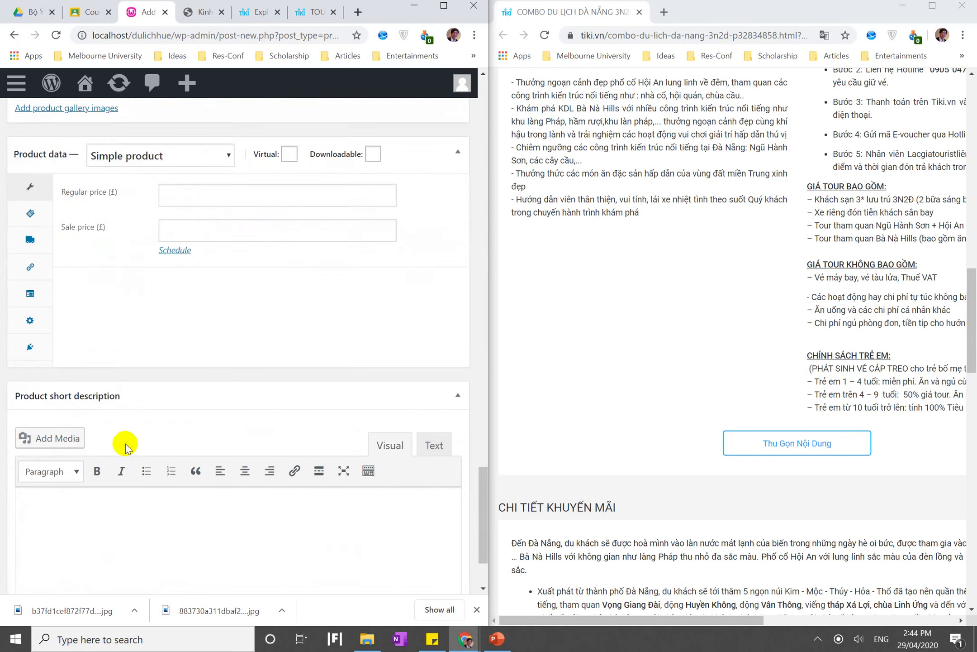
{"action": "left_click", "coordinate": [122, 416]}
{"action": "scroll", "coordinate": [775, 273], "scroll_direction": "up", "scroll_amount": 15}
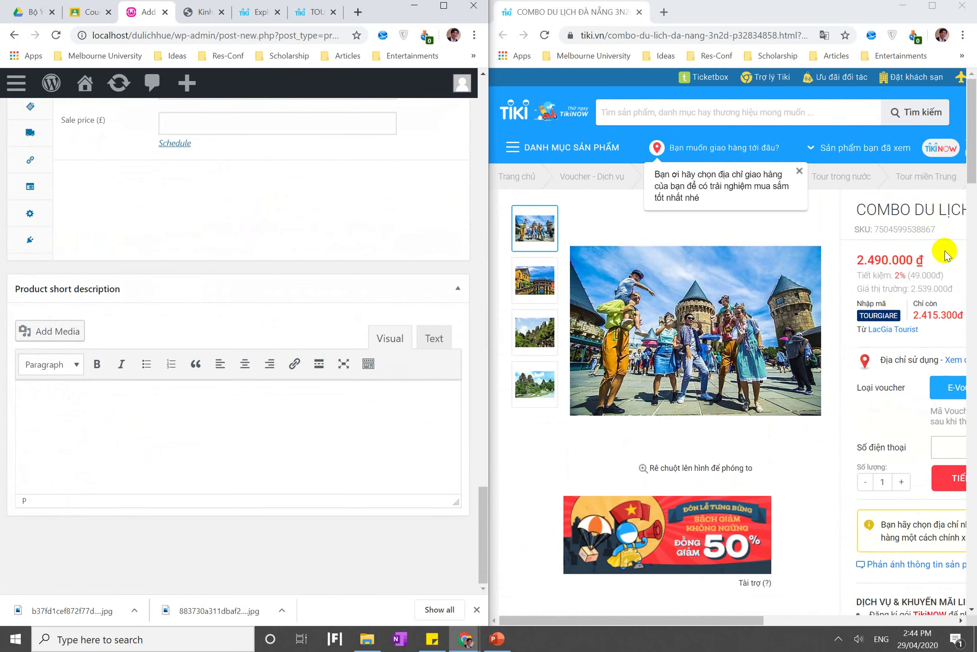
{"action": "scroll", "coordinate": [884, 276], "scroll_direction": "down", "scroll_amount": 3}
{"action": "scroll", "coordinate": [883, 277], "scroll_direction": "right", "scroll_amount": 4}
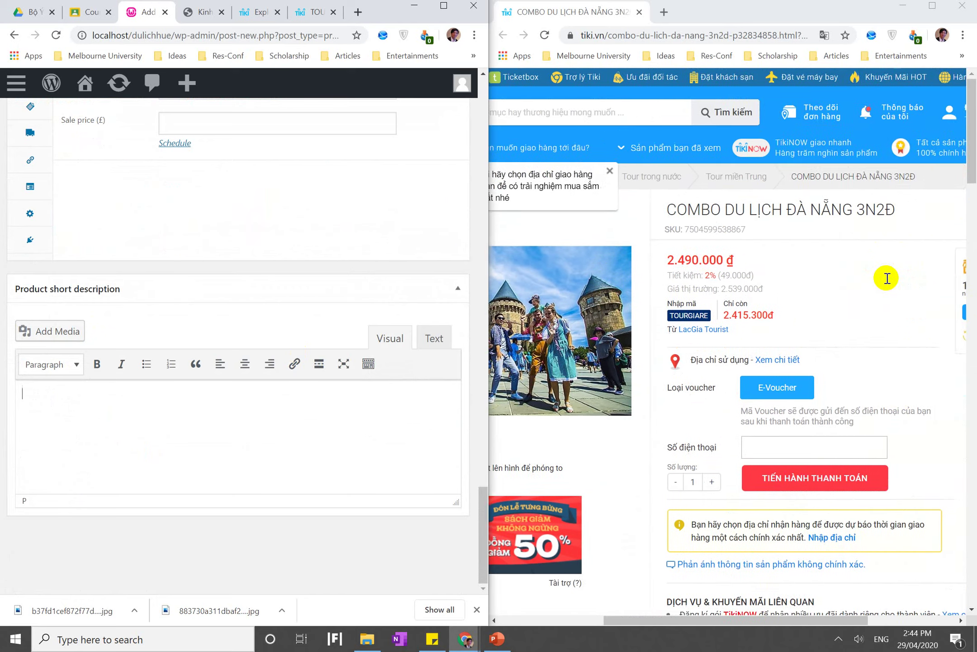
{"action": "scroll", "coordinate": [692, 109], "scroll_direction": "left", "scroll_amount": 4}
Select and copy the Giới thiệu sách paragraph on the Tiki Exploring Huế book page
{"action": "left_click", "coordinate": [243, 20]}
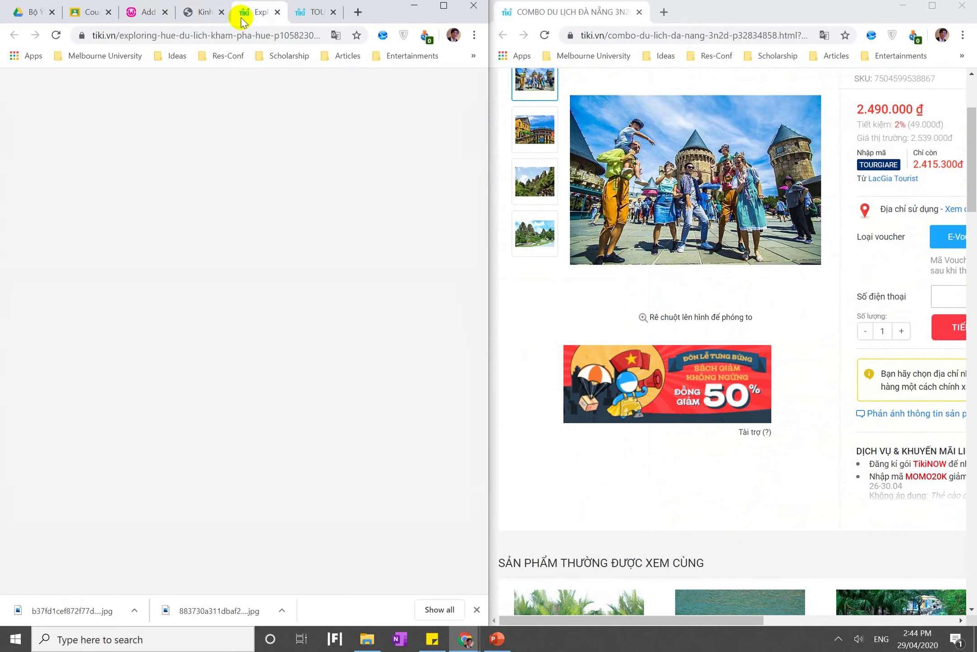
{"action": "scroll", "coordinate": [287, 170], "scroll_direction": "down", "scroll_amount": 1}
{"action": "scroll", "coordinate": [287, 171], "scroll_direction": "right", "scroll_amount": 4}
{"action": "scroll", "coordinate": [285, 167], "scroll_direction": "down", "scroll_amount": 15}
{"action": "scroll", "coordinate": [285, 167], "scroll_direction": "left", "scroll_amount": 4}
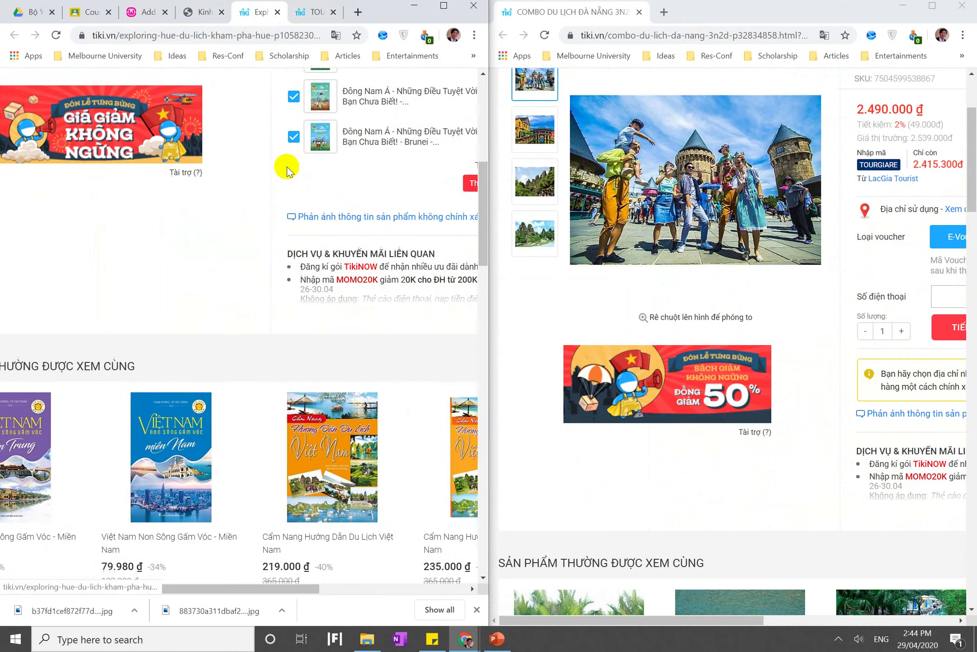
{"action": "triple_click", "coordinate": [123, 291]}
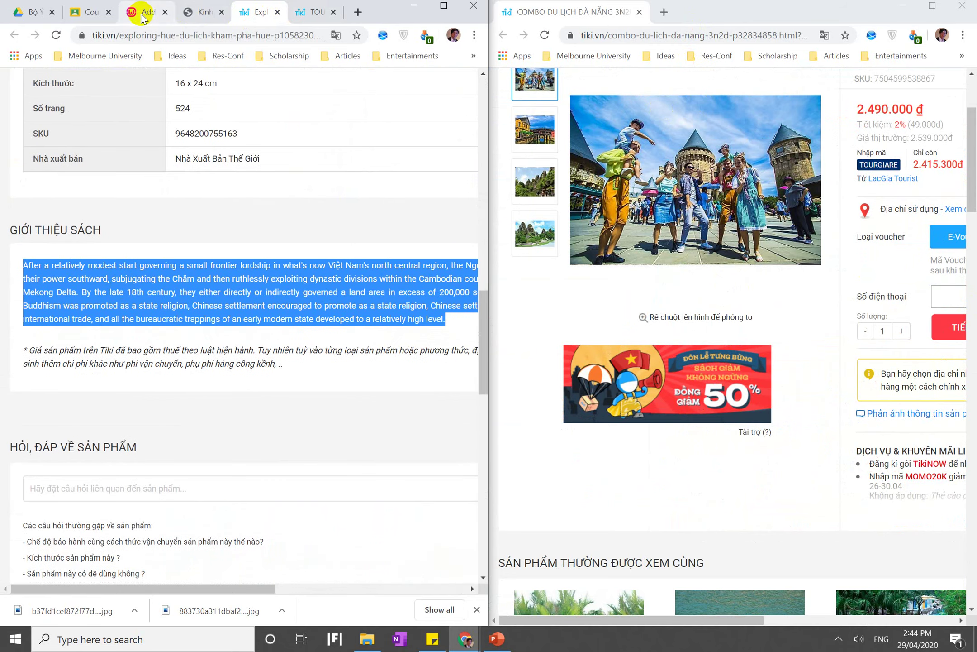
{"action": "left_click", "coordinate": [141, 12]}
Paste the book introduction into the Product short description
{"action": "left_click", "coordinate": [153, 390]}
{"action": "type", "text": "After a relatively modest start governing a small frontier lordship in what's now Viet Nam's north central region, the Nguyen family gradually extended their power southward, subjugating the Chams and then ruthlessly exploiting dynastic divisions within the Cambodian court to wrest control of the fertile Mekong Delta. By the late 18th century, they either directly or indirectly governed a land area in excess of 200,000 square kilometres, within which Buddhism was promoted as a state religion, Chinese settlement encouraged to promote international trade, and all the bureaucratic trappings of an early modern state developed to a relatively high level."}
{"action": "scroll", "coordinate": [152, 389], "scroll_direction": "up", "scroll_amount": 10}
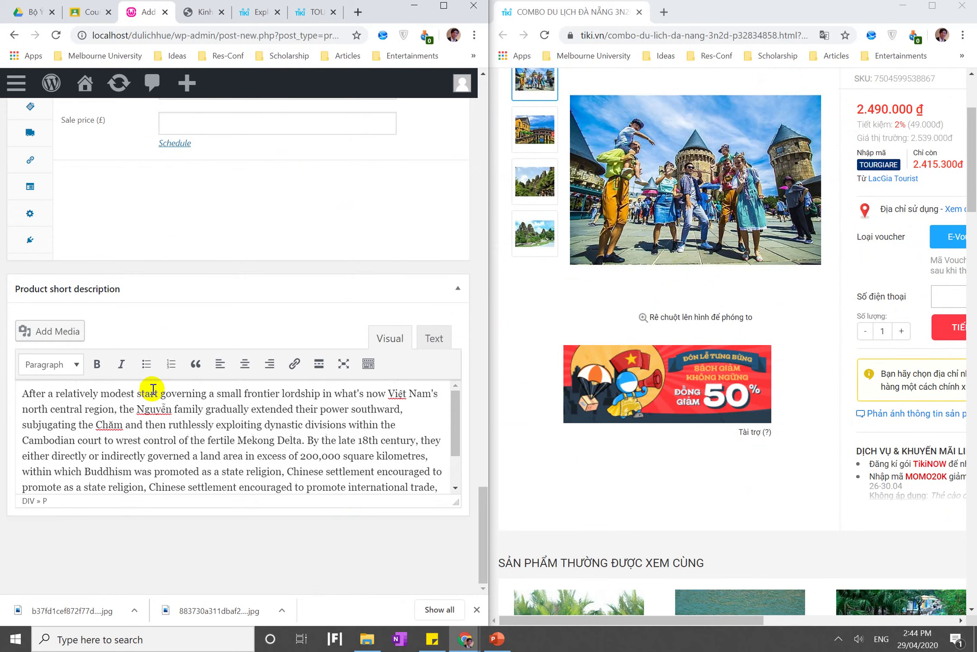
{"action": "scroll", "coordinate": [152, 391], "scroll_direction": "up", "scroll_amount": 15}
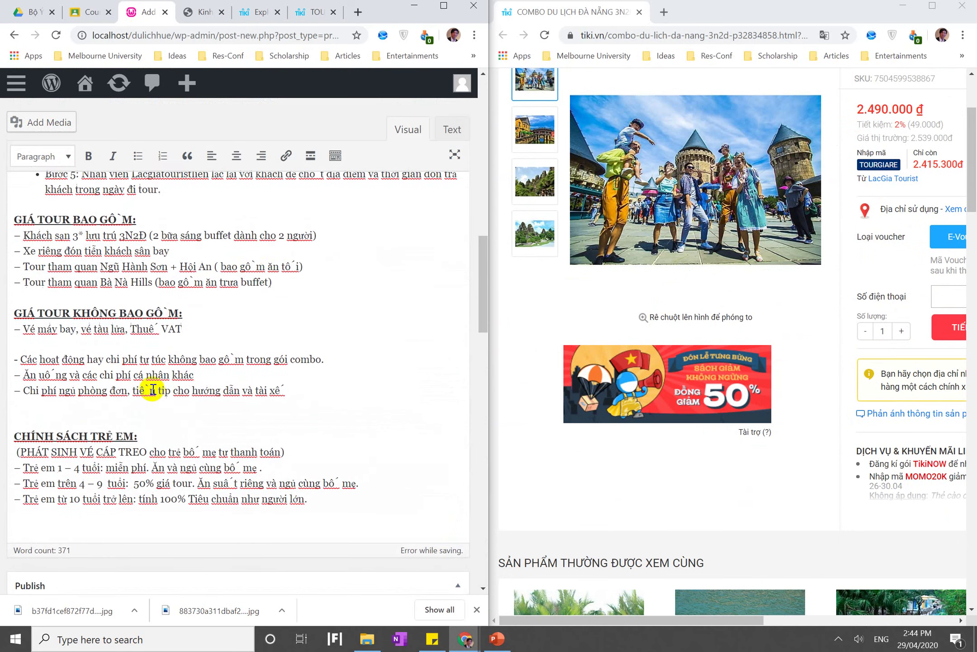
{"action": "scroll", "coordinate": [233, 329], "scroll_direction": "up", "scroll_amount": 8}
{"action": "scroll", "coordinate": [233, 328], "scroll_direction": "down", "scroll_amount": 5}
{"action": "scroll", "coordinate": [60, 308], "scroll_direction": "down", "scroll_amount": 12}
{"action": "scroll", "coordinate": [89, 308], "scroll_direction": "down", "scroll_amount": 8}
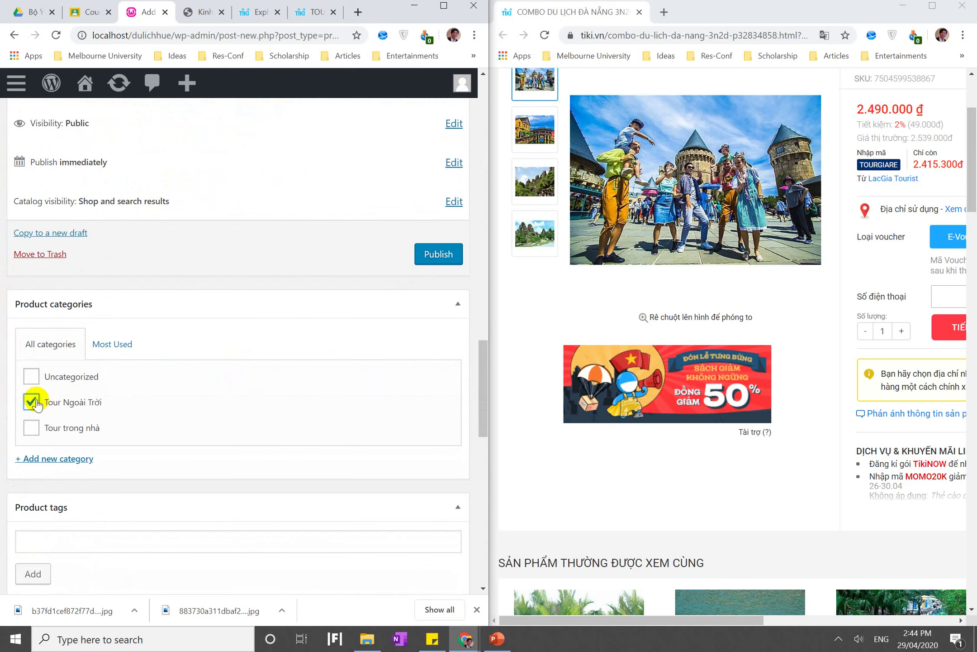
{"action": "scroll", "coordinate": [106, 427], "scroll_direction": "down", "scroll_amount": 3}
Copy the product title into Product tags and add the tags 'Tour du lịch' and 'Thành Nội'
{"action": "left_click", "coordinate": [82, 378]}
{"action": "scroll", "coordinate": [81, 378], "scroll_direction": "up", "scroll_amount": 20}
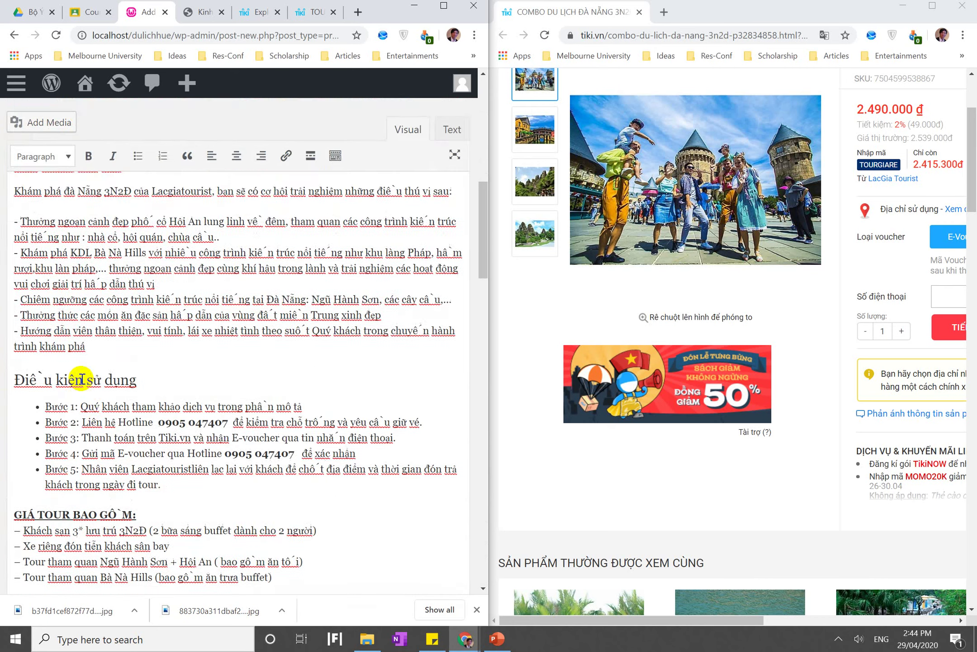
{"action": "triple_click", "coordinate": [77, 563]}
{"action": "key", "text": "ctrl+c"}
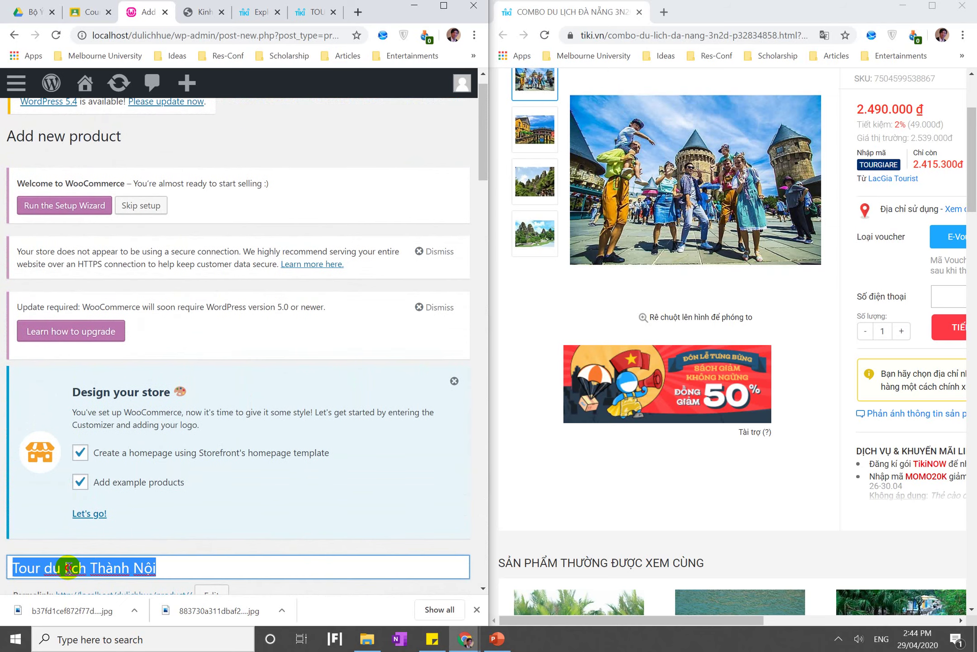
{"action": "scroll", "coordinate": [69, 568], "scroll_direction": "down", "scroll_amount": 6}
{"action": "scroll", "coordinate": [69, 568], "scroll_direction": "down", "scroll_amount": 15}
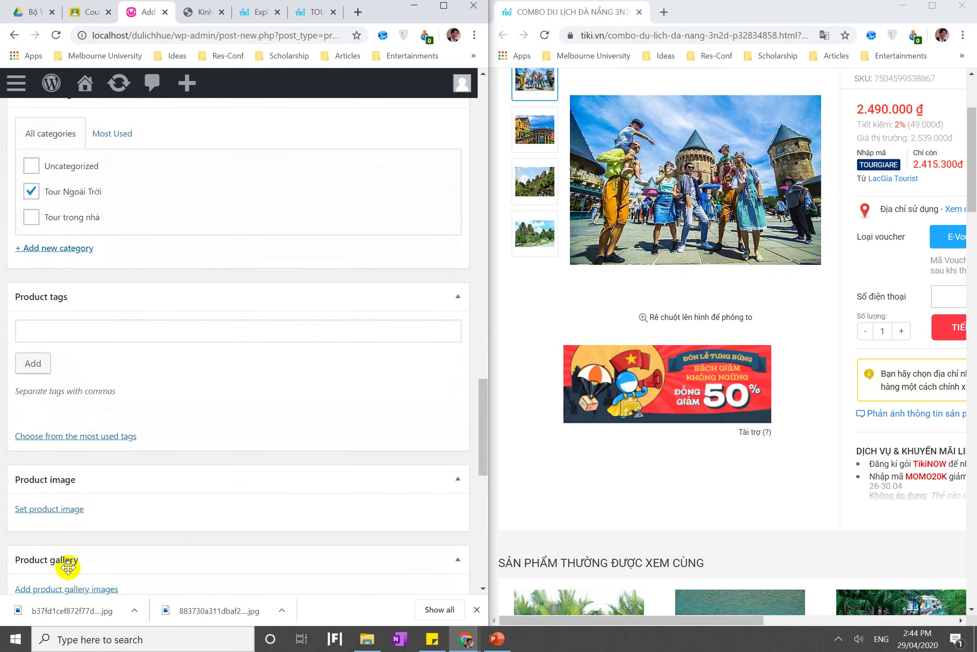
{"action": "left_click", "coordinate": [75, 332]}
{"action": "key", "text": "ctrl+v"}
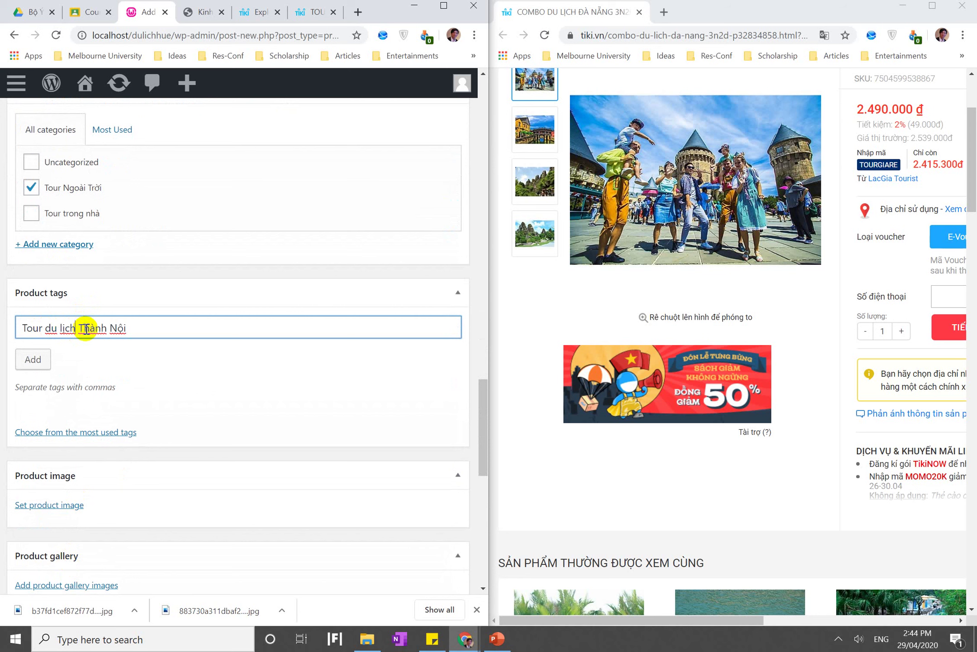
{"action": "left_click", "coordinate": [27, 360]}
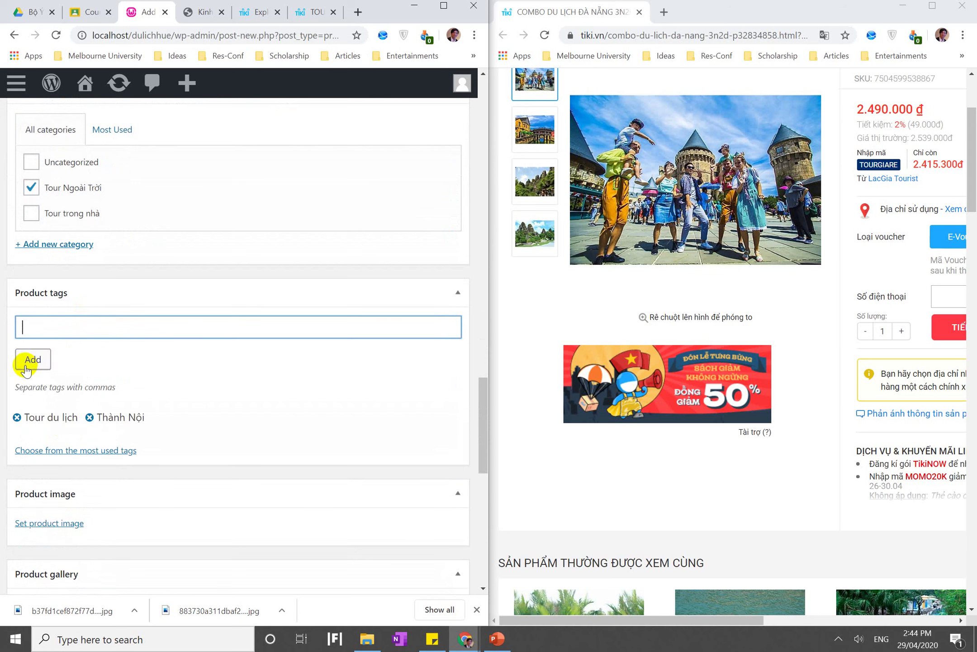
{"action": "scroll", "coordinate": [69, 434], "scroll_direction": "down", "scroll_amount": 3}
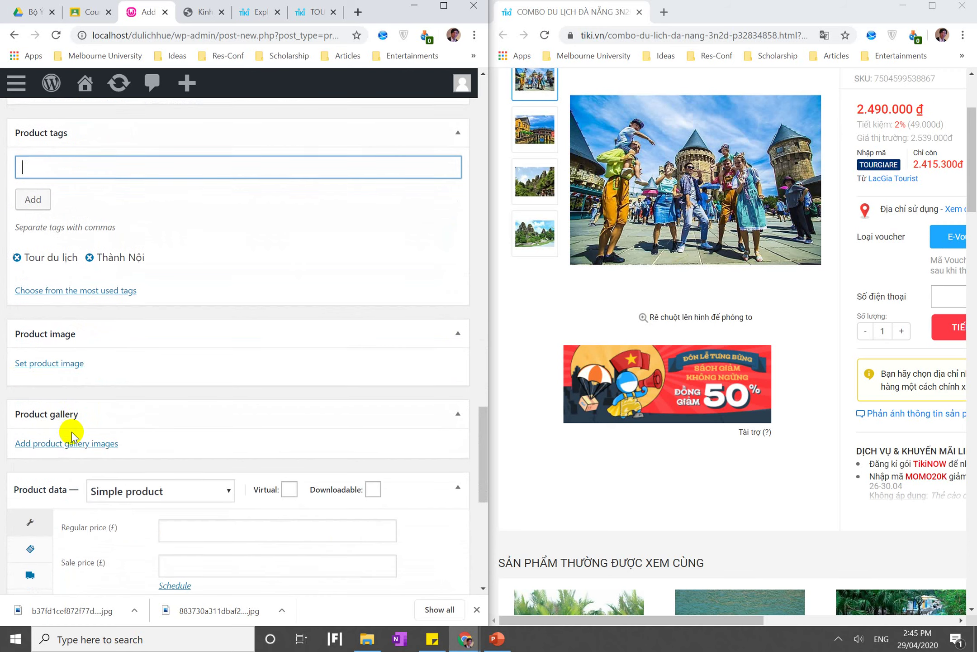
Upload four tour photos from the Desktop through the Set product image window
{"action": "left_click", "coordinate": [59, 363]}
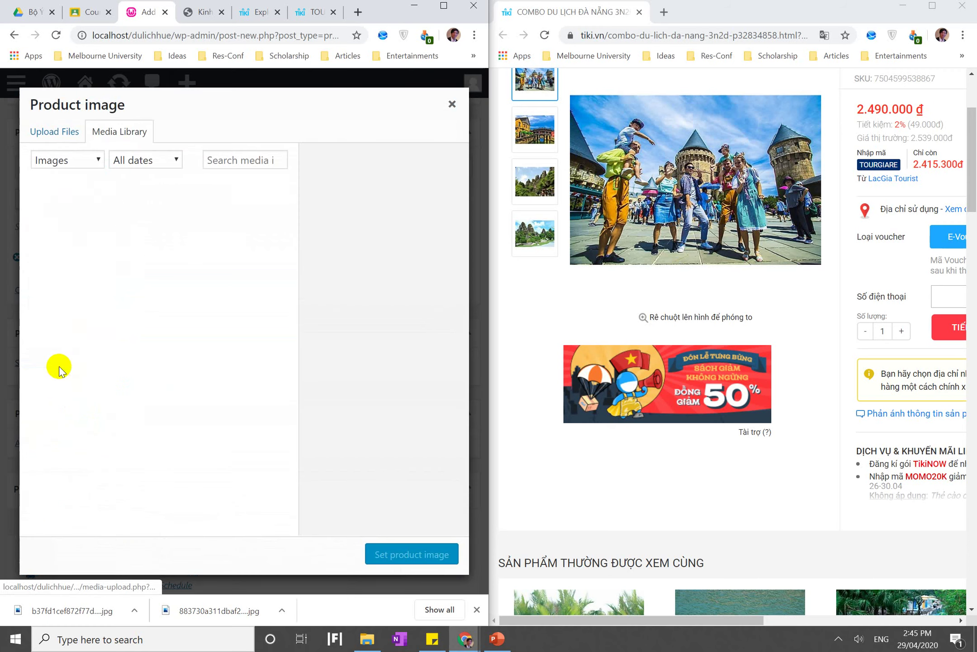
{"action": "left_click", "coordinate": [67, 136]}
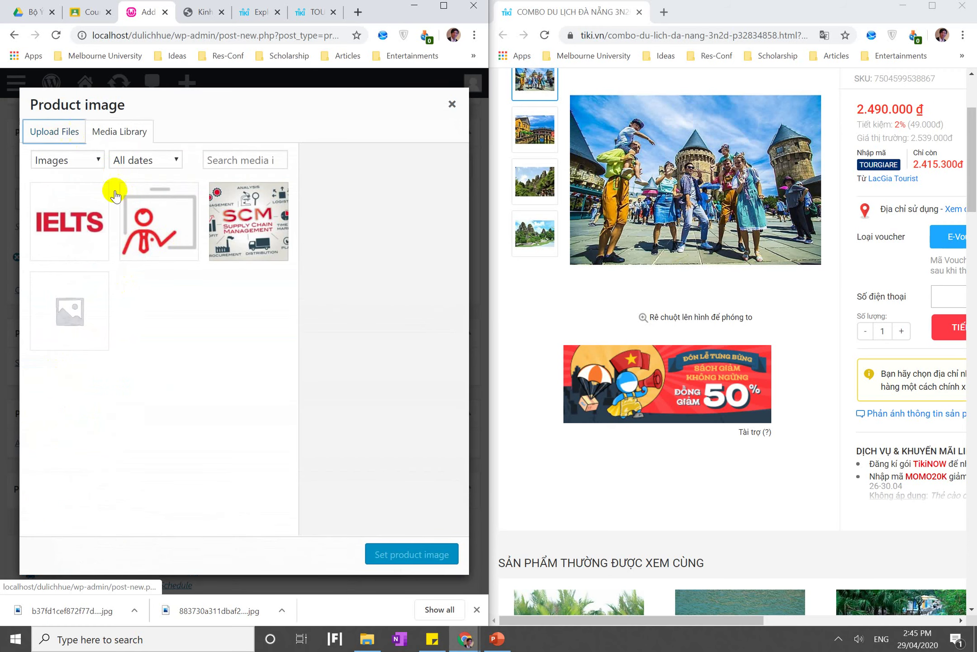
{"action": "left_click", "coordinate": [243, 329]}
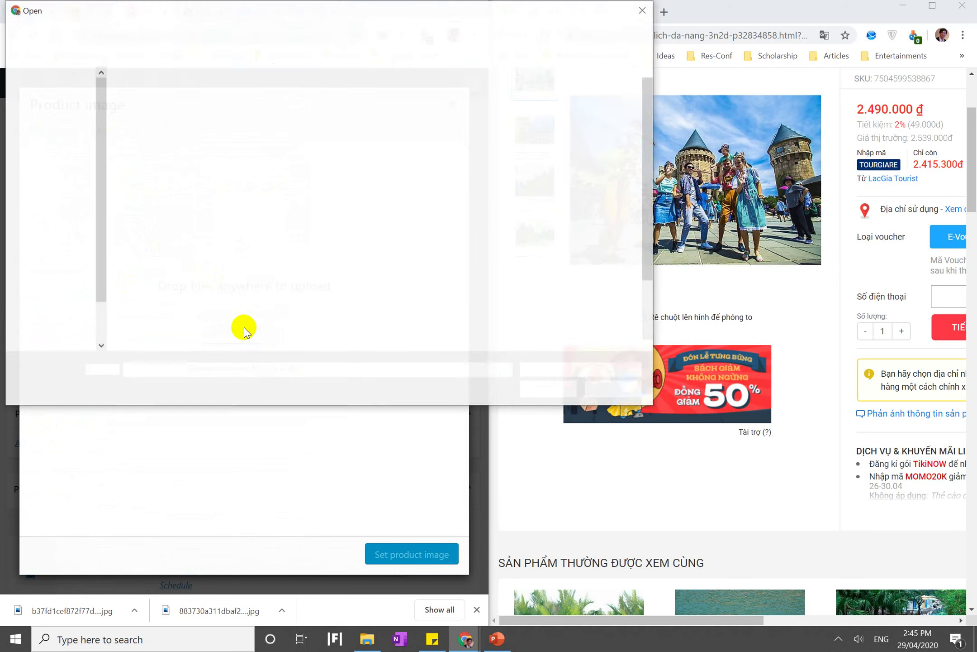
{"action": "left_click", "coordinate": [175, 300]}
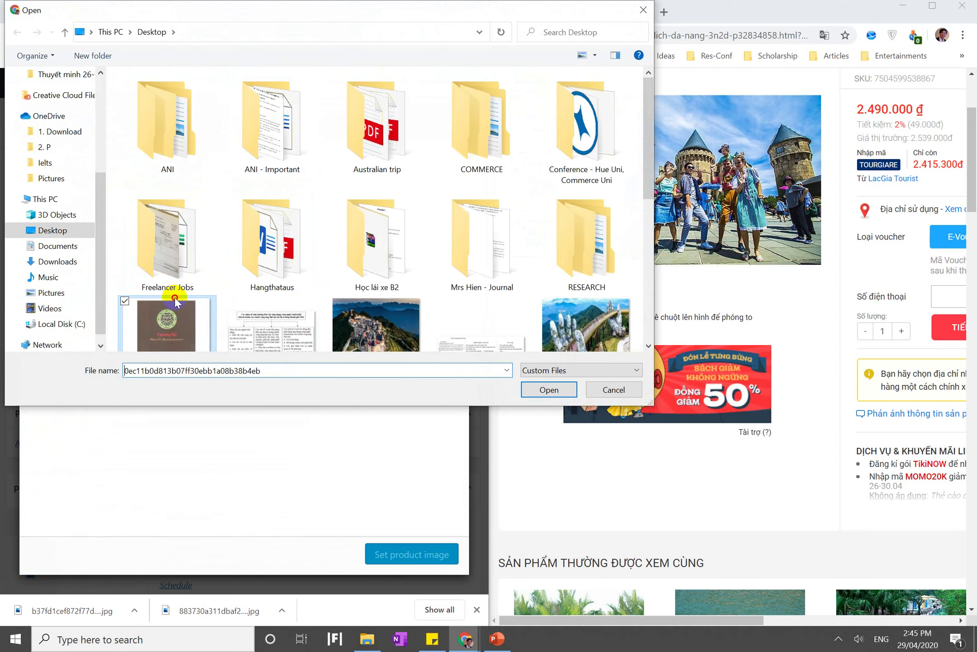
{"action": "scroll", "coordinate": [175, 297], "scroll_direction": "down", "scroll_amount": 5}
{"action": "left_click", "coordinate": [376, 104], "text": "ctrl"}
{"action": "scroll", "coordinate": [538, 106], "scroll_direction": "up", "scroll_amount": 1}
{"action": "left_click", "coordinate": [539, 106], "text": "ctrl"}
{"action": "left_click", "coordinate": [196, 234], "text": "ctrl"}
{"action": "left_click", "coordinate": [548, 389]}
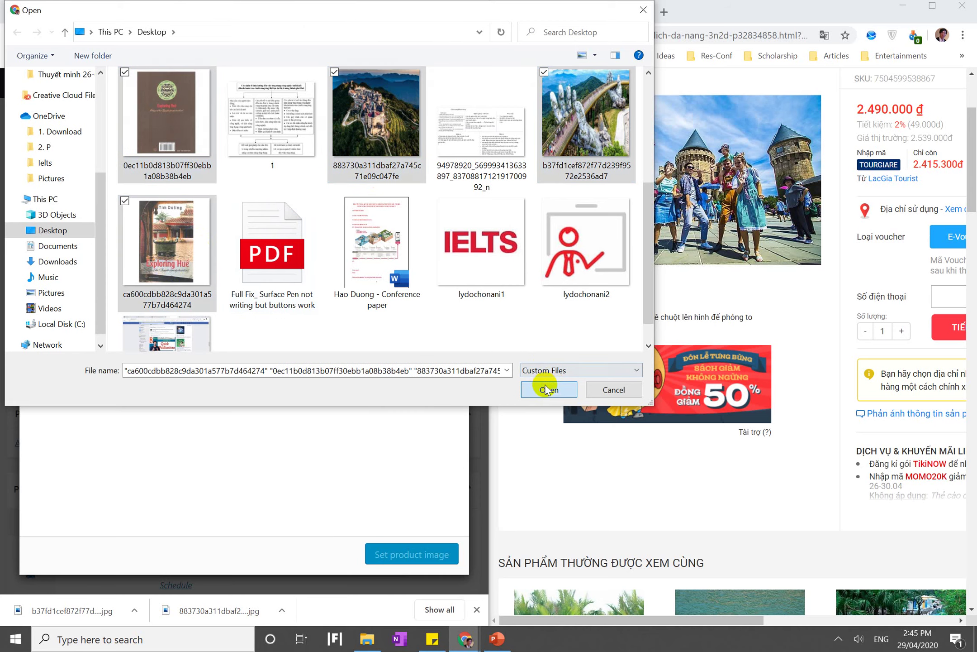
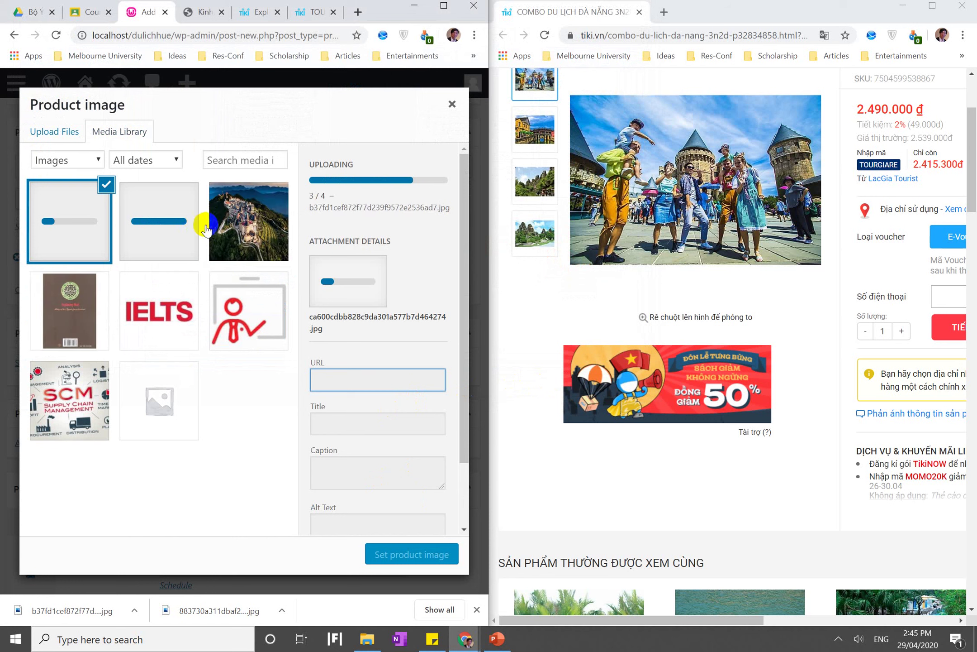
Check the details of the uploaded tour photos, including the castle and bridge images
{"action": "left_click", "coordinate": [147, 211]}
{"action": "left_click", "coordinate": [43, 212]}
{"action": "left_click", "coordinate": [213, 221]}
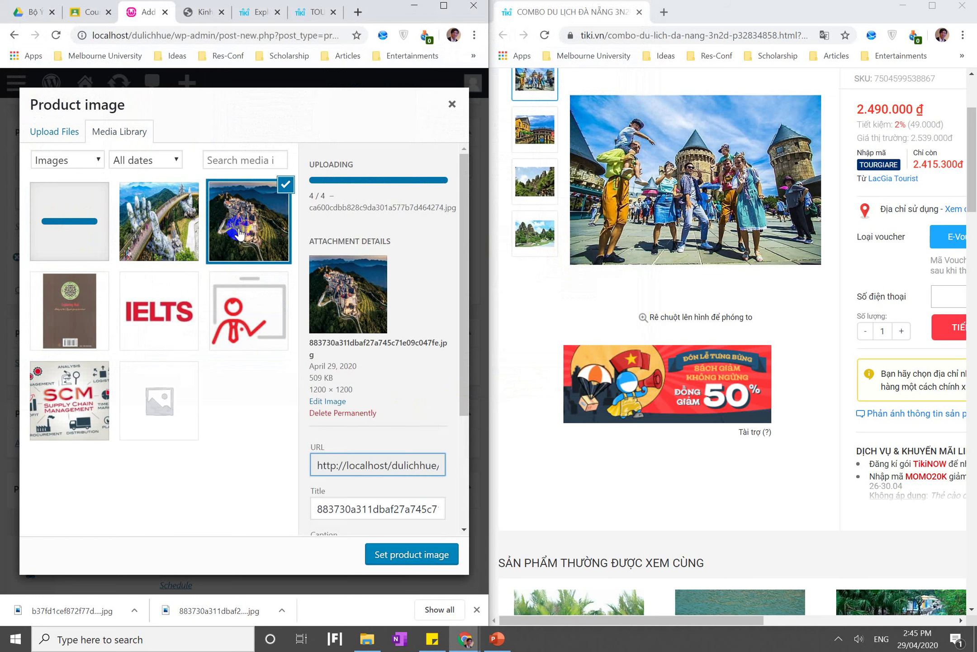
{"action": "left_click", "coordinate": [146, 233]}
{"action": "left_click", "coordinate": [64, 217]}
{"action": "left_click", "coordinate": [77, 315]}
Set the Exploring Hue book cover as the product image
{"action": "left_click", "coordinate": [83, 236]}
{"action": "left_click", "coordinate": [400, 557]}
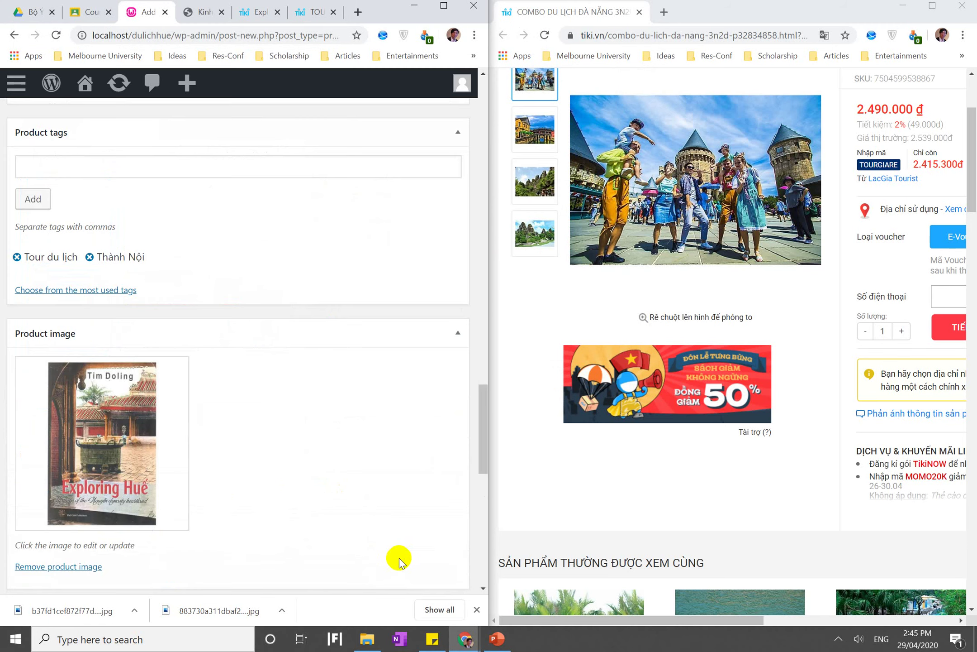
{"action": "scroll", "coordinate": [229, 484], "scroll_direction": "down", "scroll_amount": 4}
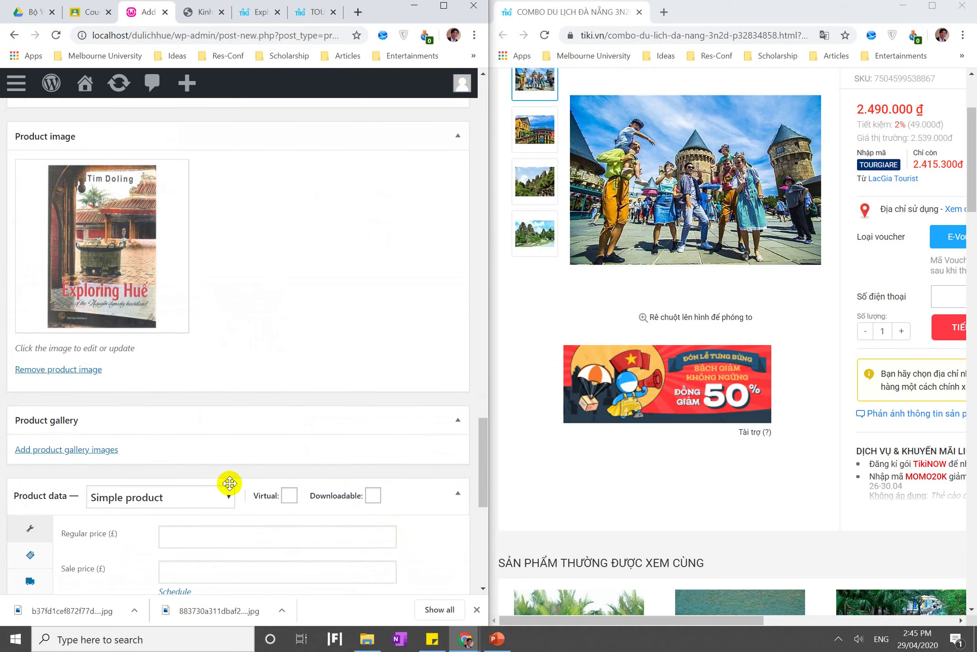
Add the hand-held bridge photo to the product gallery
{"action": "left_click", "coordinate": [70, 450]}
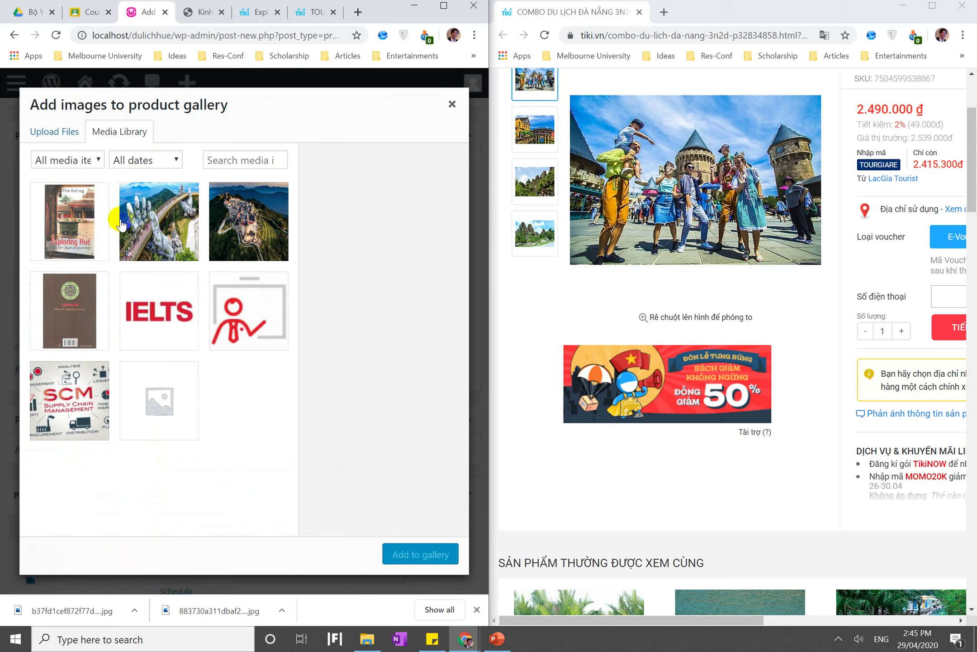
{"action": "left_click", "coordinate": [85, 224]}
{"action": "left_click", "coordinate": [168, 226]}
{"action": "left_click", "coordinate": [257, 236]}
{"action": "left_click", "coordinate": [159, 233]}
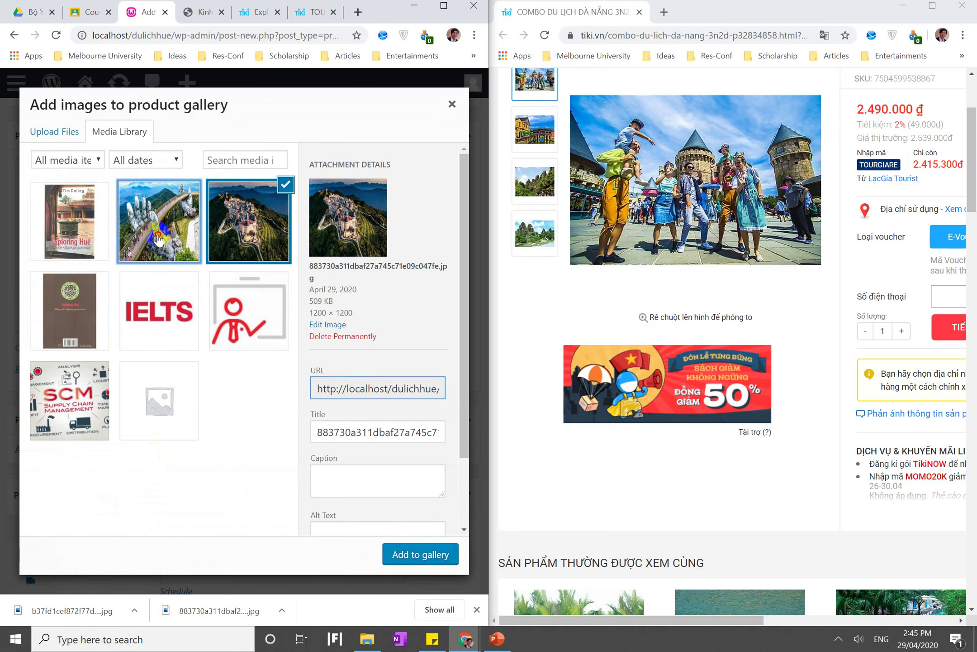
{"action": "left_click", "coordinate": [423, 555]}
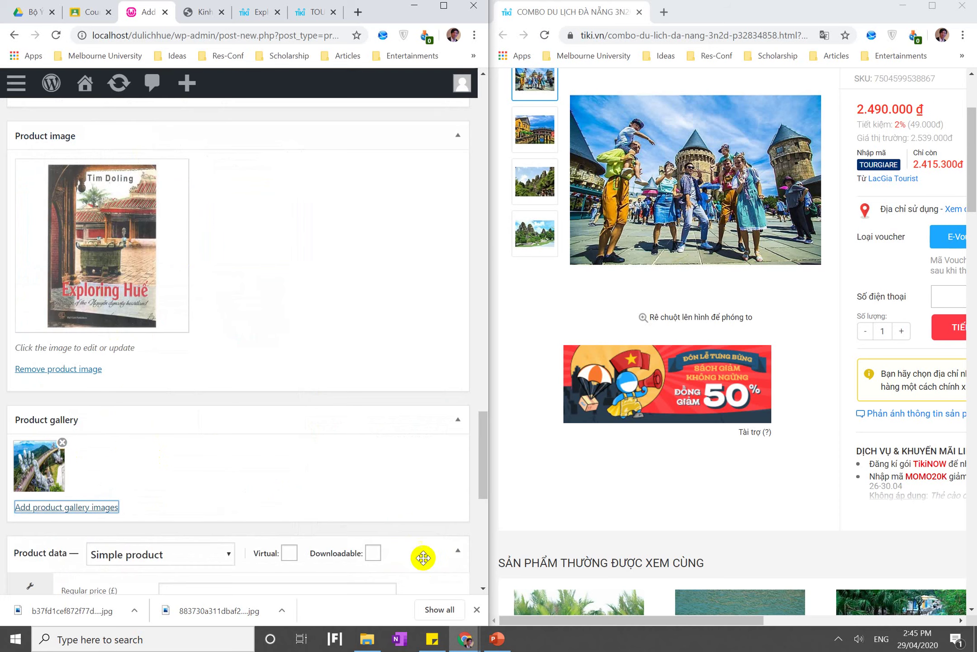
Add the castle photo and the brown book cover image to the product gallery
{"action": "left_click", "coordinate": [114, 511]}
{"action": "left_click", "coordinate": [243, 234]}
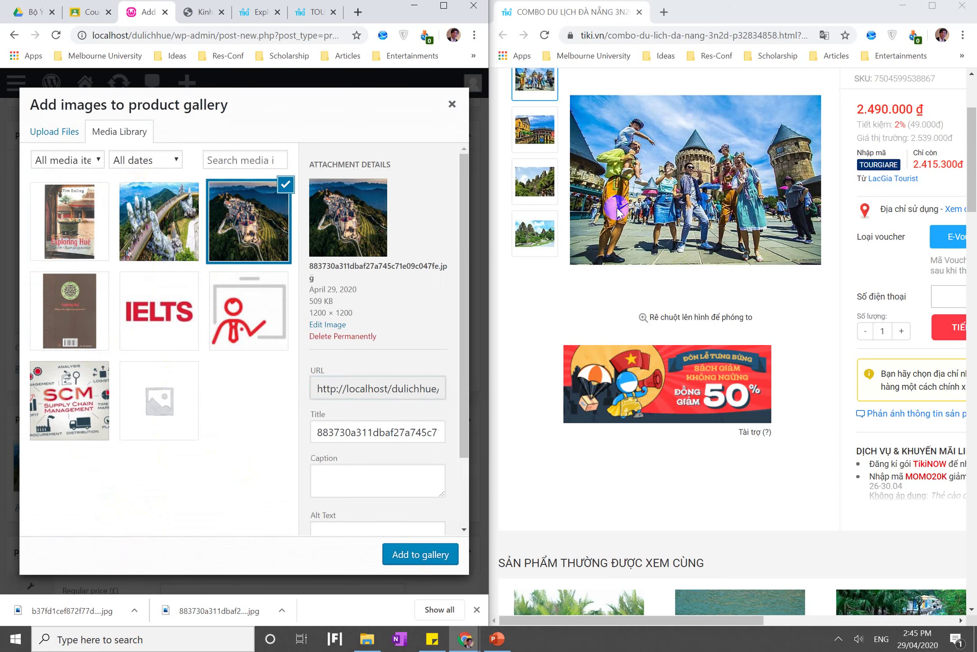
{"action": "left_click", "coordinate": [421, 554]}
{"action": "left_click", "coordinate": [80, 510]}
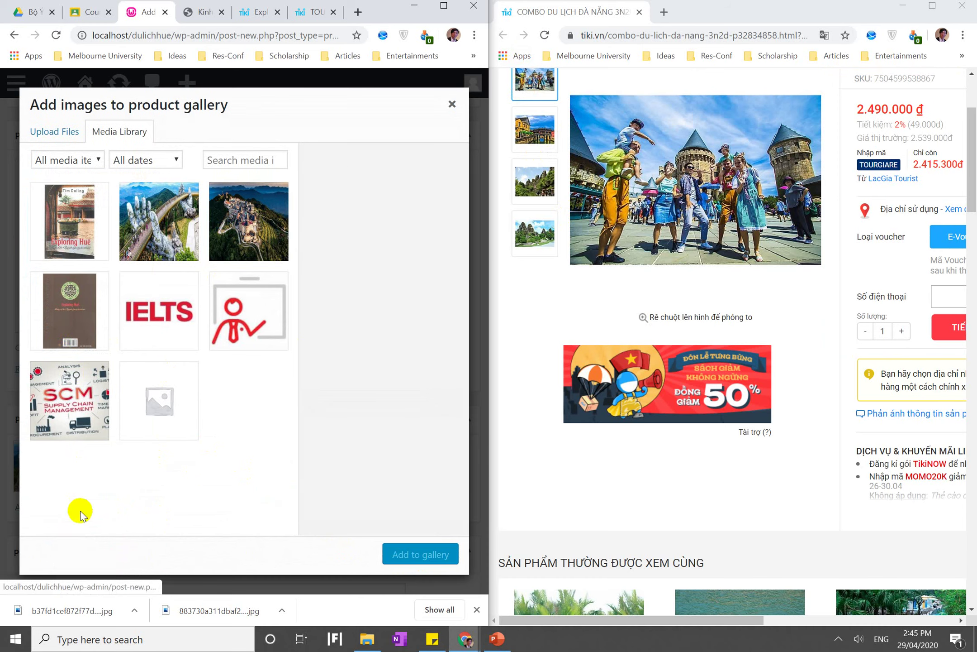
{"action": "left_click", "coordinate": [68, 325]}
{"action": "left_click", "coordinate": [412, 553]}
{"action": "scroll", "coordinate": [289, 441], "scroll_direction": "down", "scroll_amount": 1}
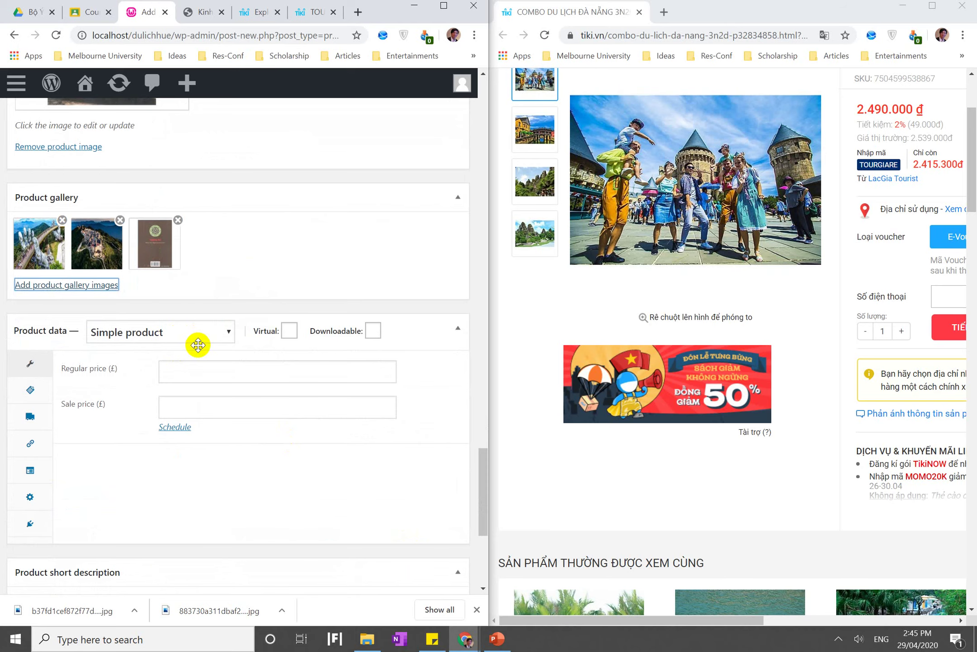
{"action": "scroll", "coordinate": [198, 345], "scroll_direction": "down", "scroll_amount": 6}
{"action": "scroll", "coordinate": [196, 345], "scroll_direction": "up", "scroll_amount": 3}
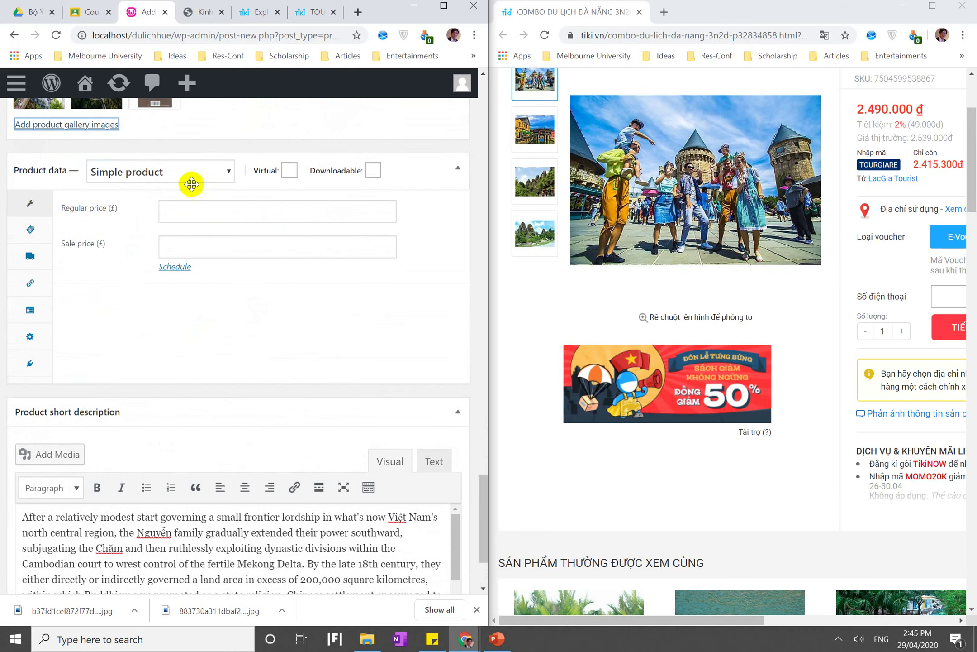
Maximize the editor and enter a regular price of 1500000 and a sale price of 1000000
{"action": "left_click", "coordinate": [448, 6]}
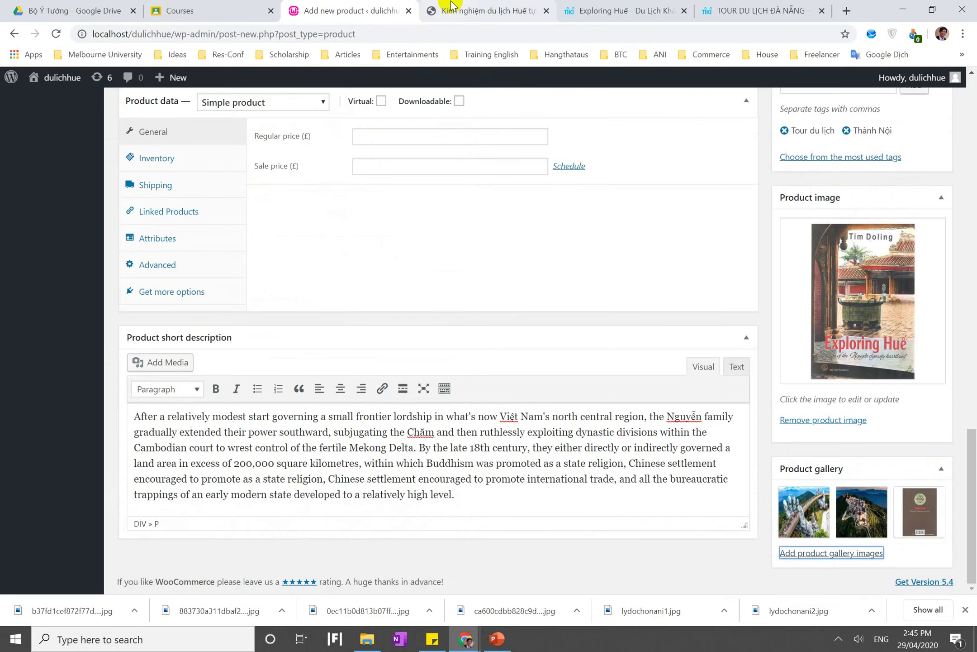
{"action": "scroll", "coordinate": [409, 172], "scroll_direction": "down", "scroll_amount": 5}
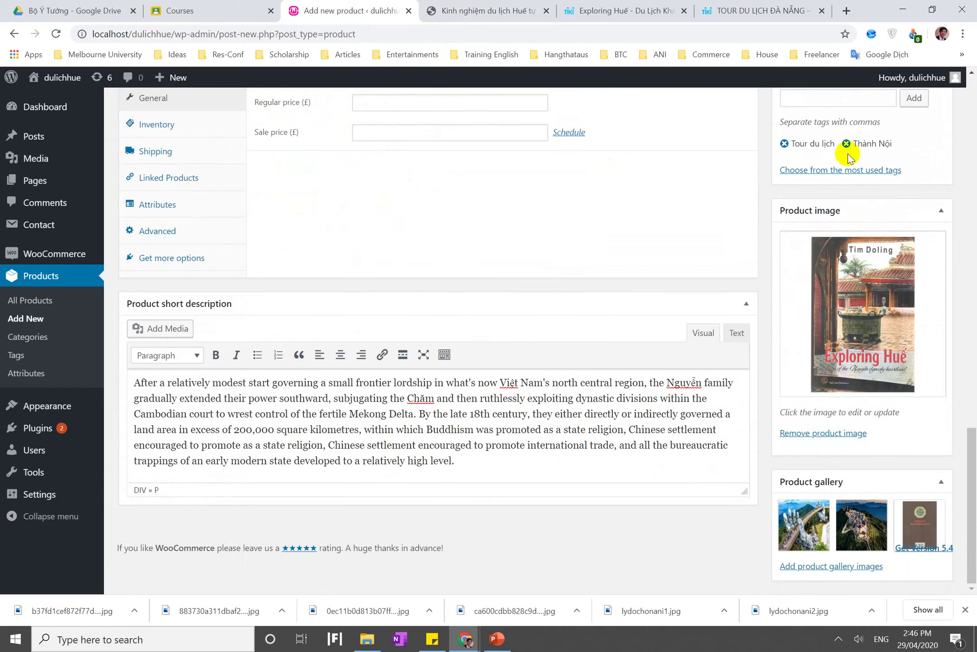
{"action": "scroll", "coordinate": [805, 315], "scroll_direction": "up", "scroll_amount": 8}
{"action": "scroll", "coordinate": [810, 348], "scroll_direction": "up", "scroll_amount": 6}
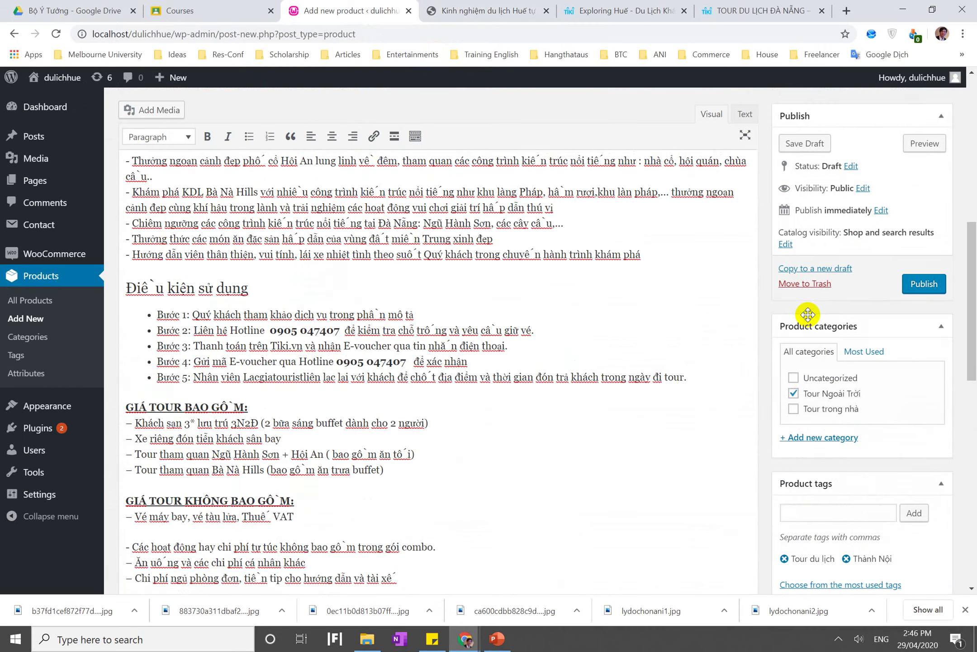
{"action": "scroll", "coordinate": [811, 385], "scroll_direction": "down", "scroll_amount": 10}
{"action": "left_click", "coordinate": [448, 269]}
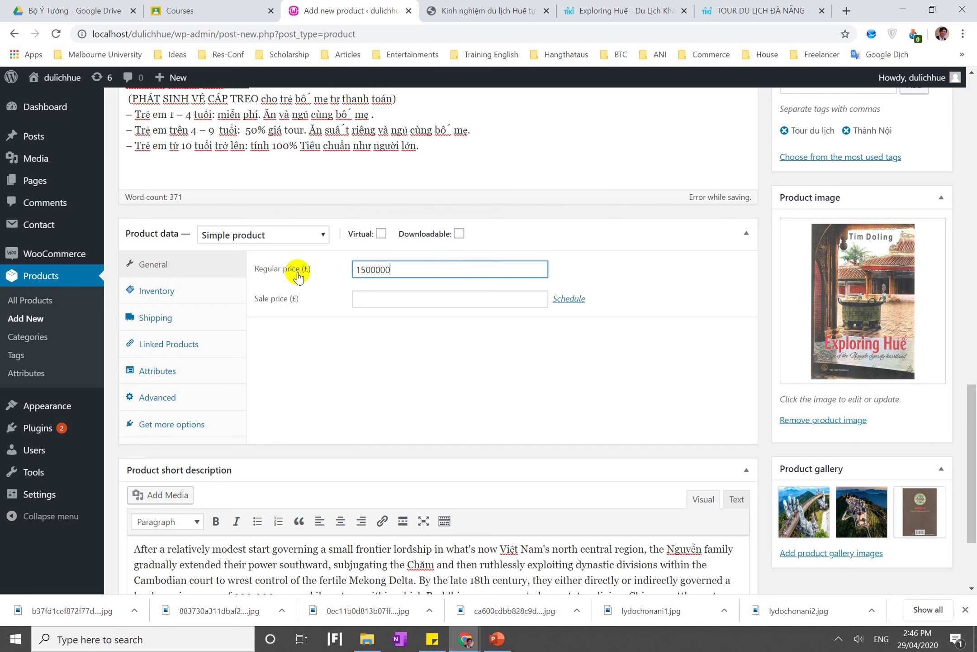
{"action": "left_click", "coordinate": [357, 317]}
{"action": "left_click", "coordinate": [392, 301]}
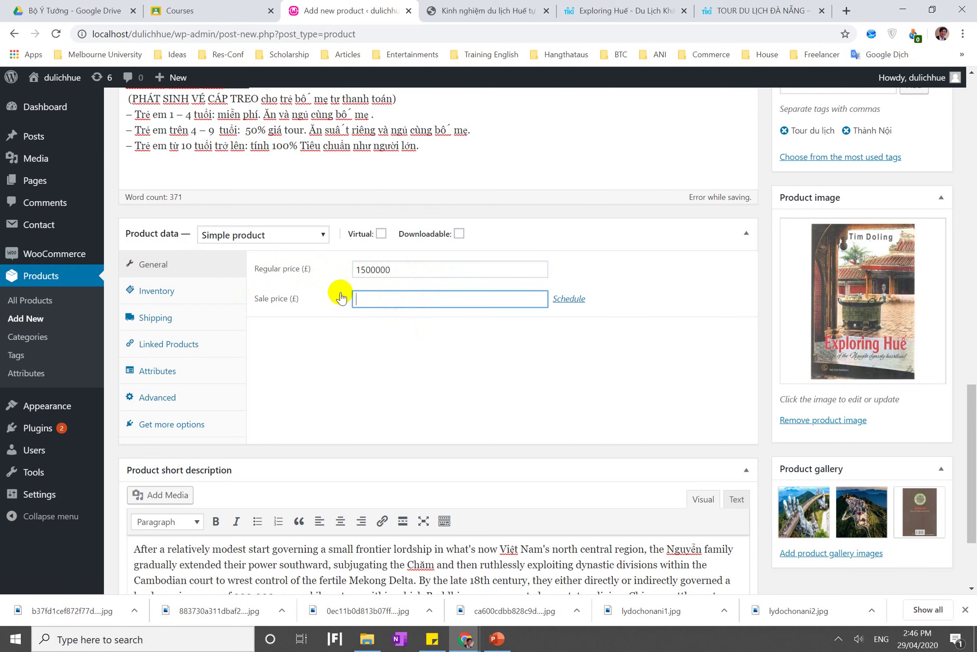
{"action": "left_click", "coordinate": [328, 318]}
{"action": "left_click", "coordinate": [377, 308]}
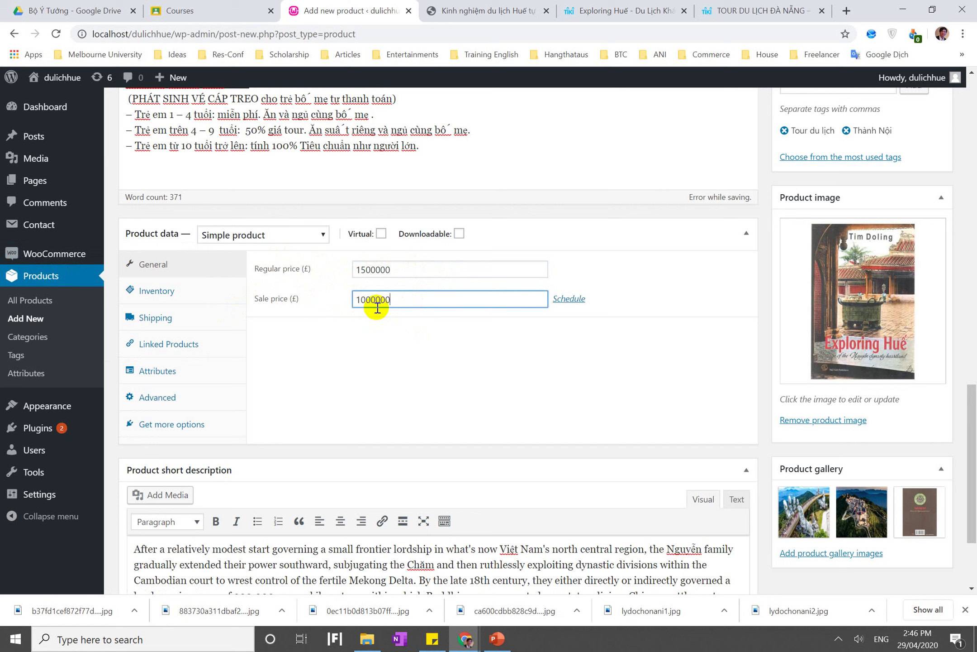
Schedule the sale from 29 April to 2 May 2020, then view the Inventory settings
{"action": "left_click", "coordinate": [571, 300]}
{"action": "left_click", "coordinate": [479, 326]}
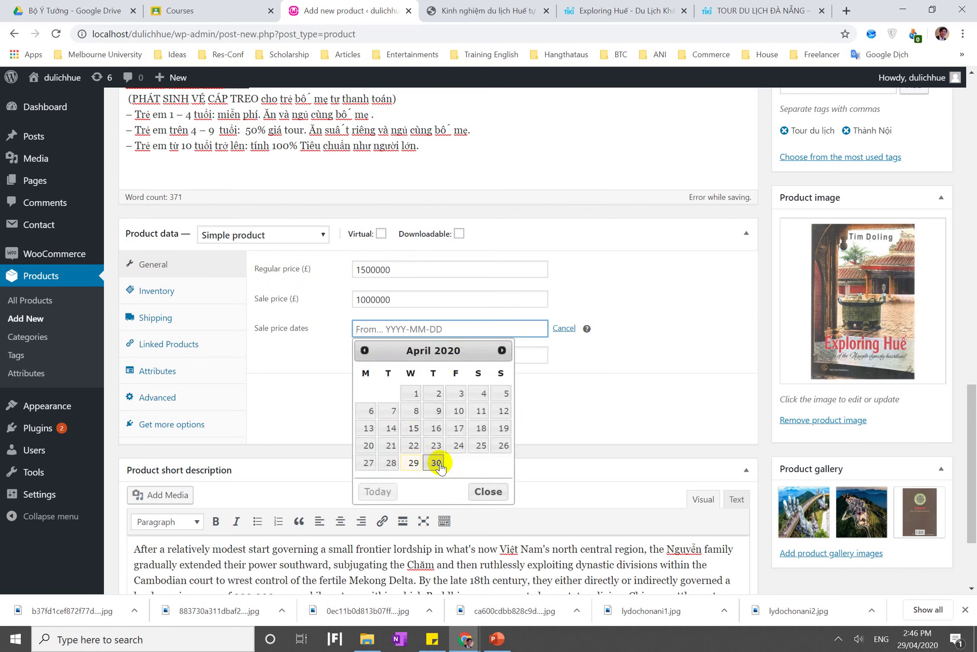
{"action": "left_click", "coordinate": [424, 471]}
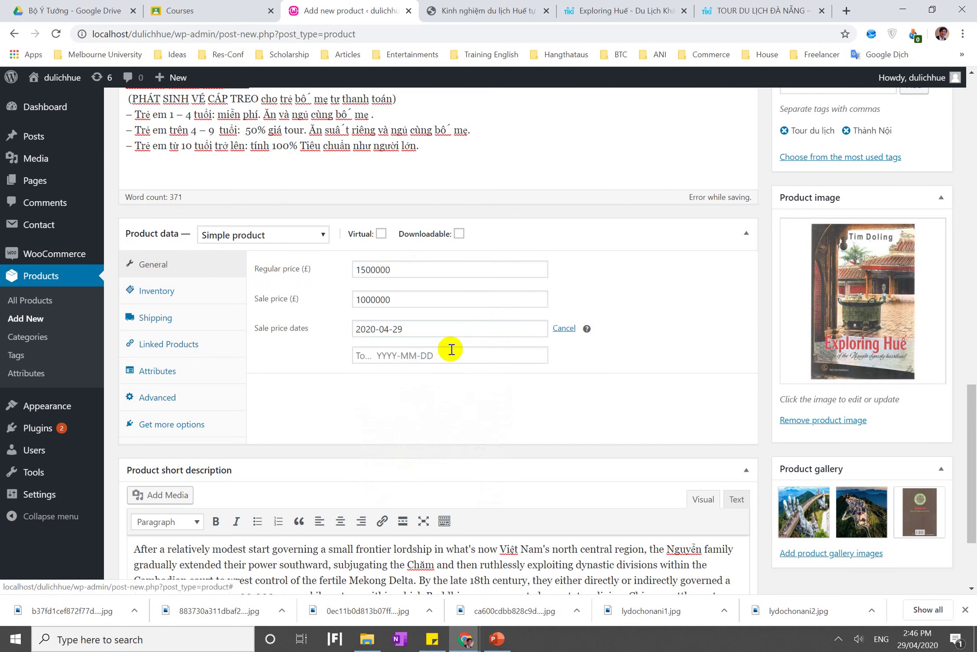
{"action": "left_click", "coordinate": [459, 362]}
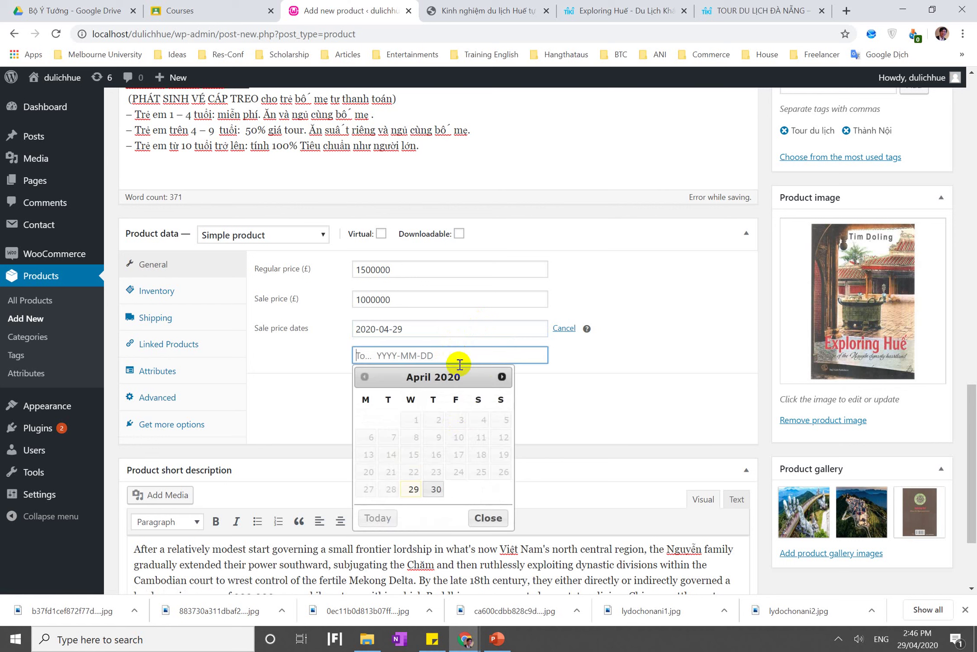
{"action": "left_click", "coordinate": [501, 378]}
{"action": "left_click", "coordinate": [484, 420]}
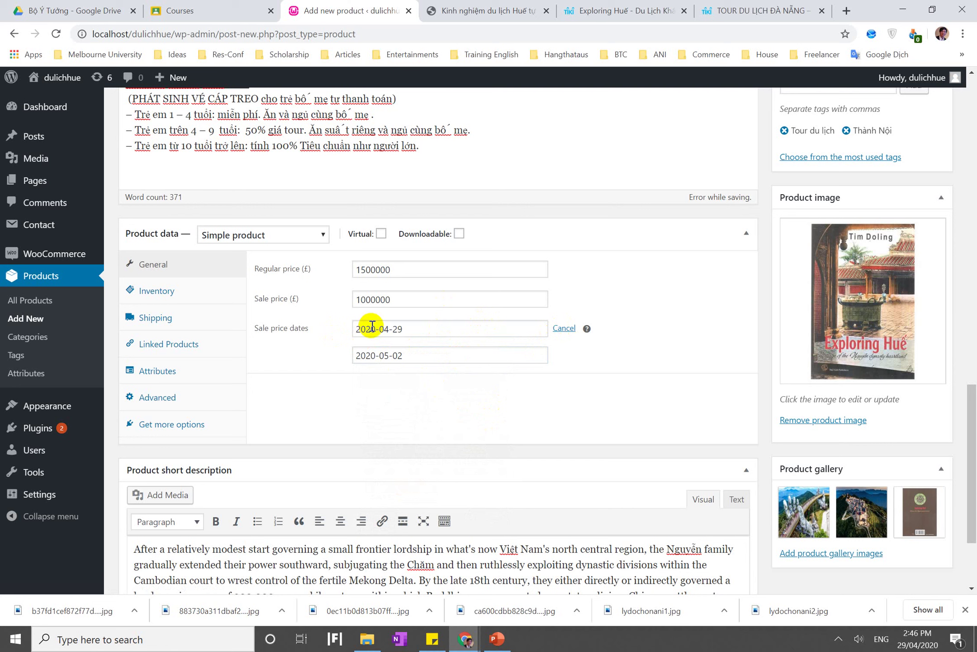
{"action": "left_click", "coordinate": [197, 294]}
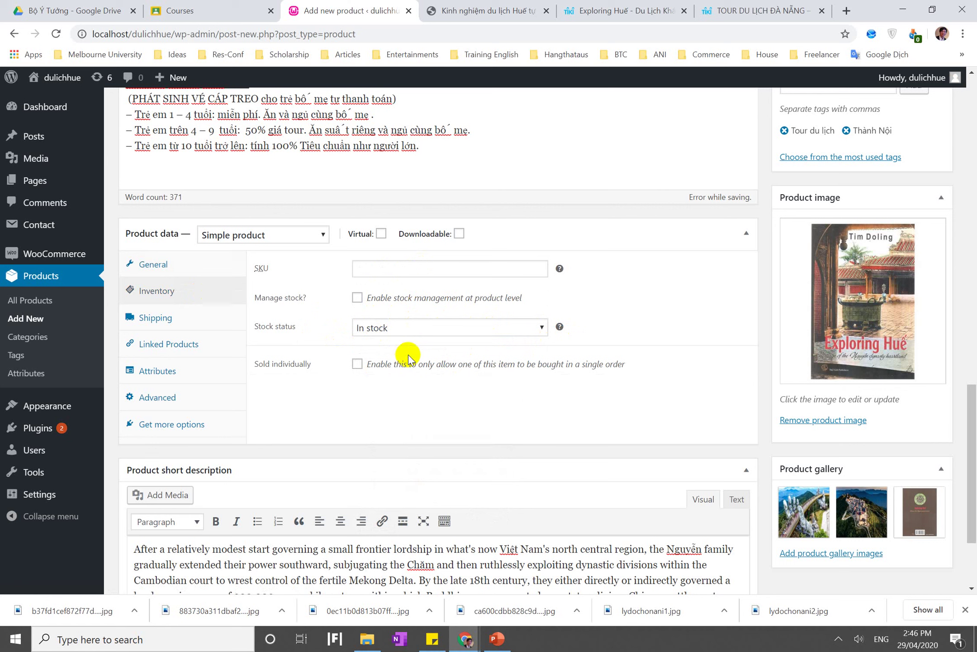
Review the Shipping tab's Weight (kg) without changing it, then show Linked Products' Upsells and Cross-sells
{"action": "left_click", "coordinate": [180, 327]}
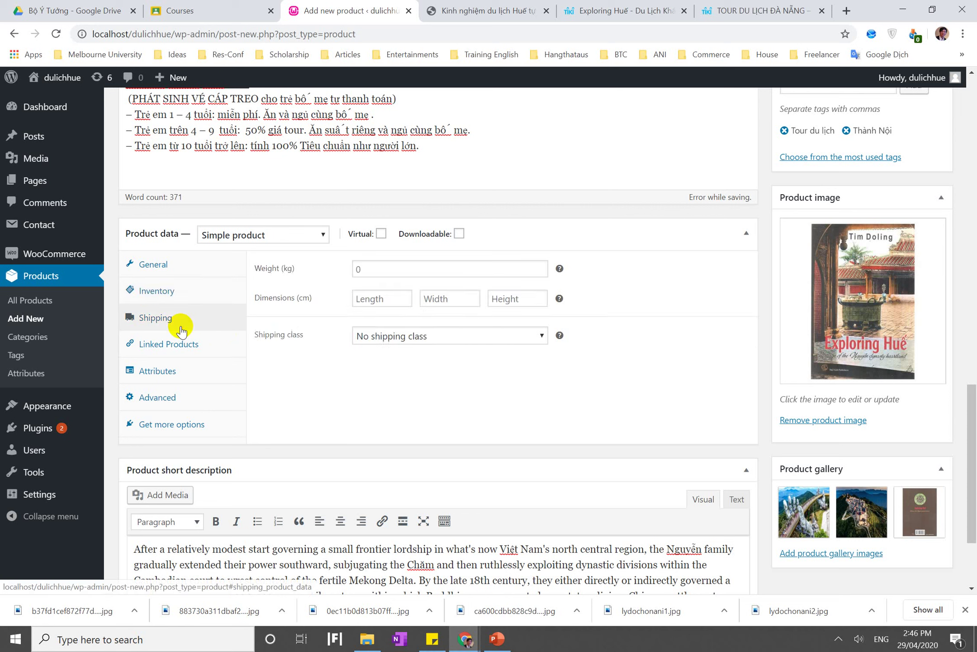
{"action": "left_click", "coordinate": [391, 270]}
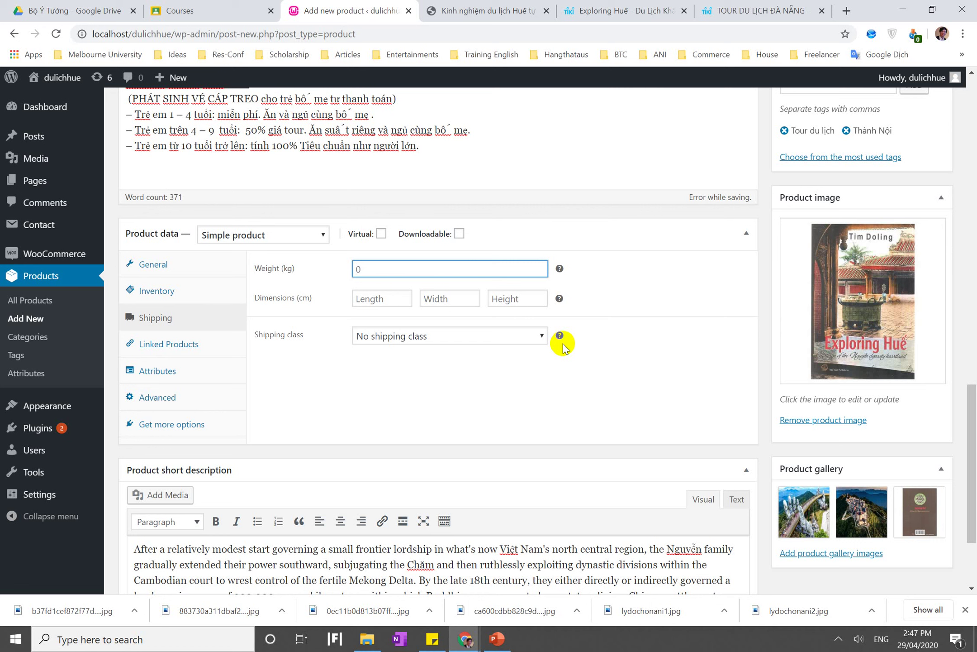
{"action": "left_click", "coordinate": [563, 343]}
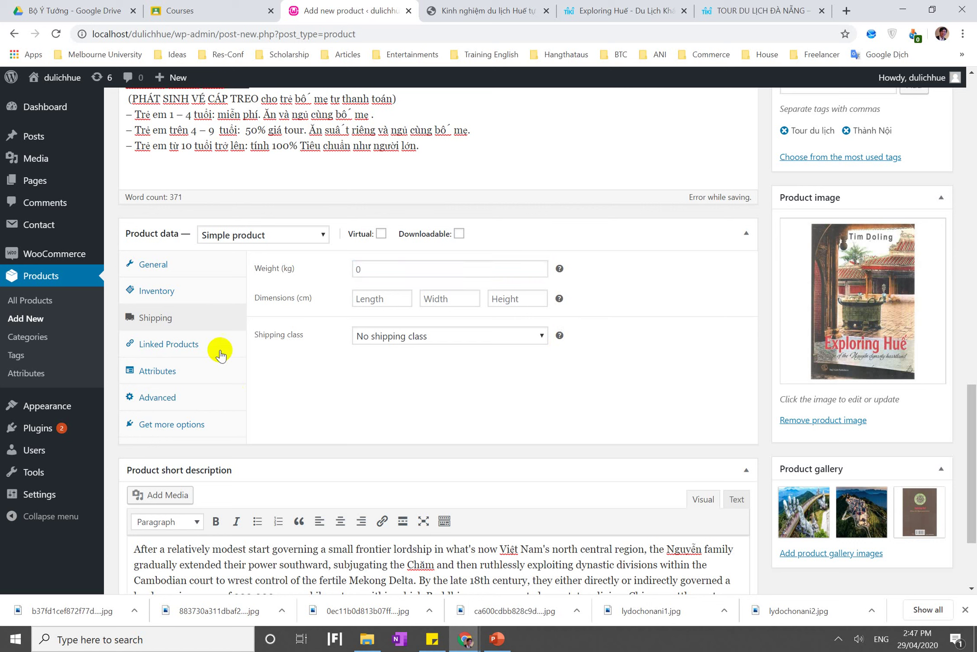
{"action": "left_click", "coordinate": [190, 349]}
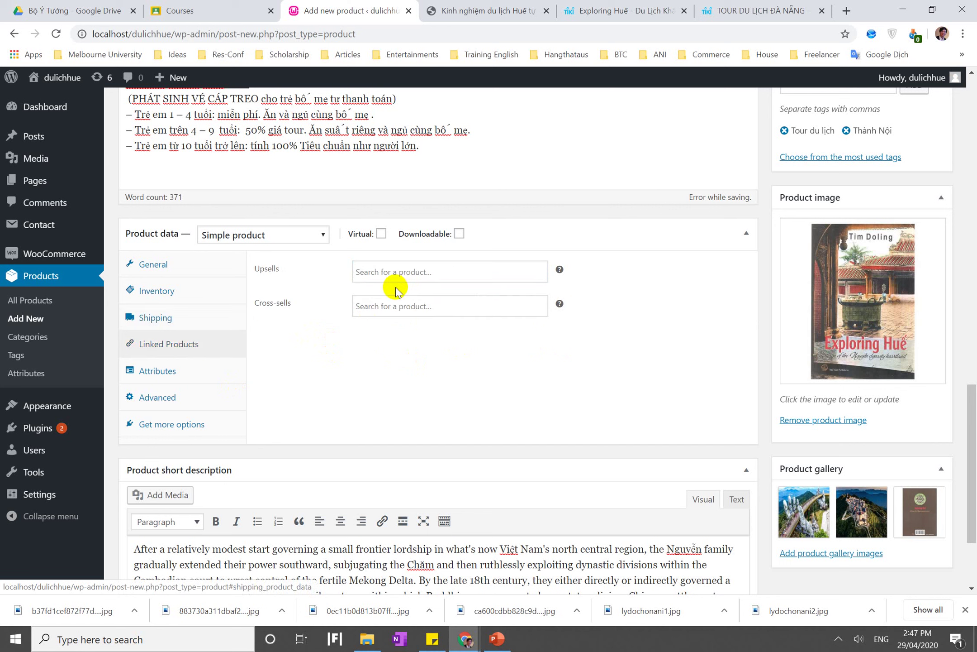
{"action": "left_click", "coordinate": [407, 279]}
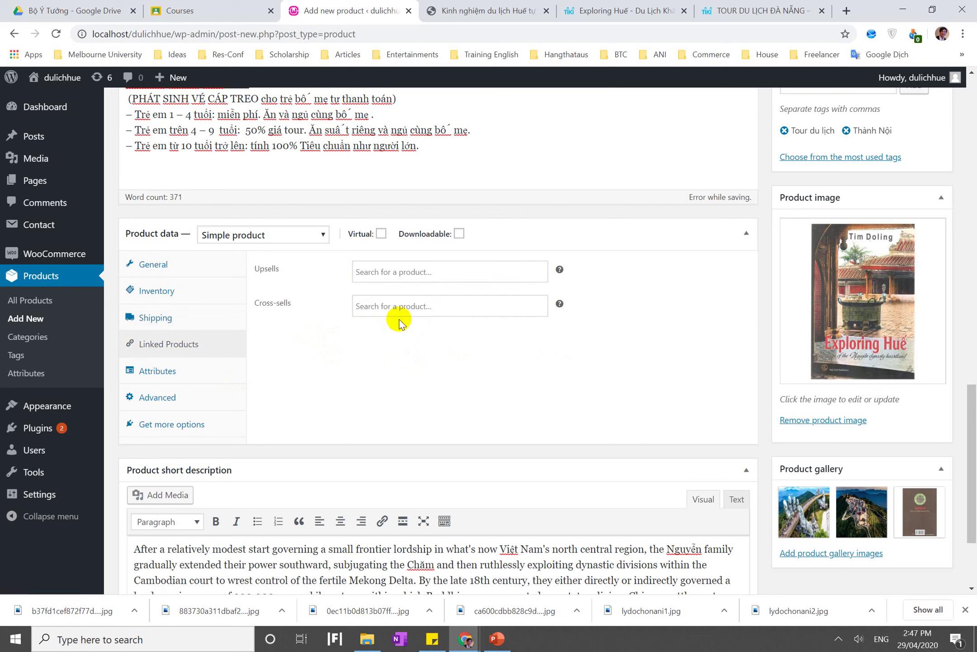
{"action": "left_click", "coordinate": [393, 306]}
{"action": "left_click", "coordinate": [387, 274]}
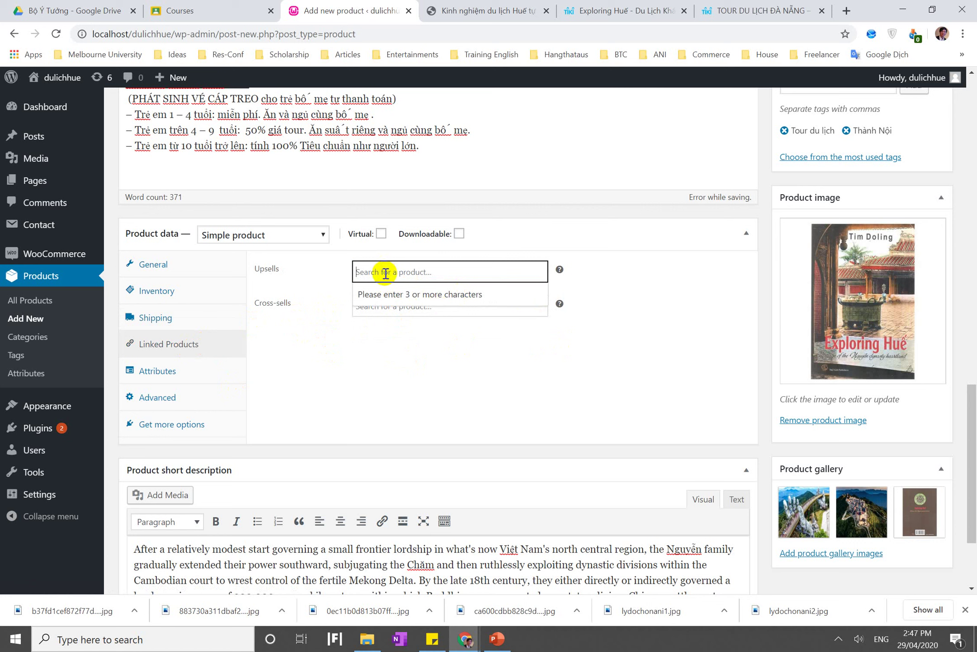
{"action": "type", "text": "Tou"}
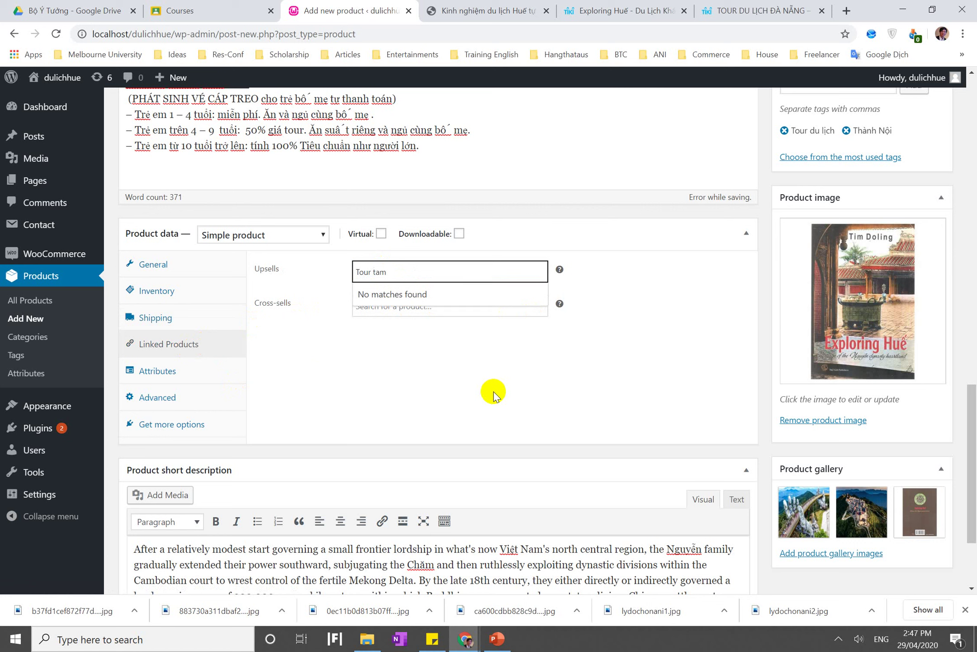
{"action": "type", "text": "r tam"}
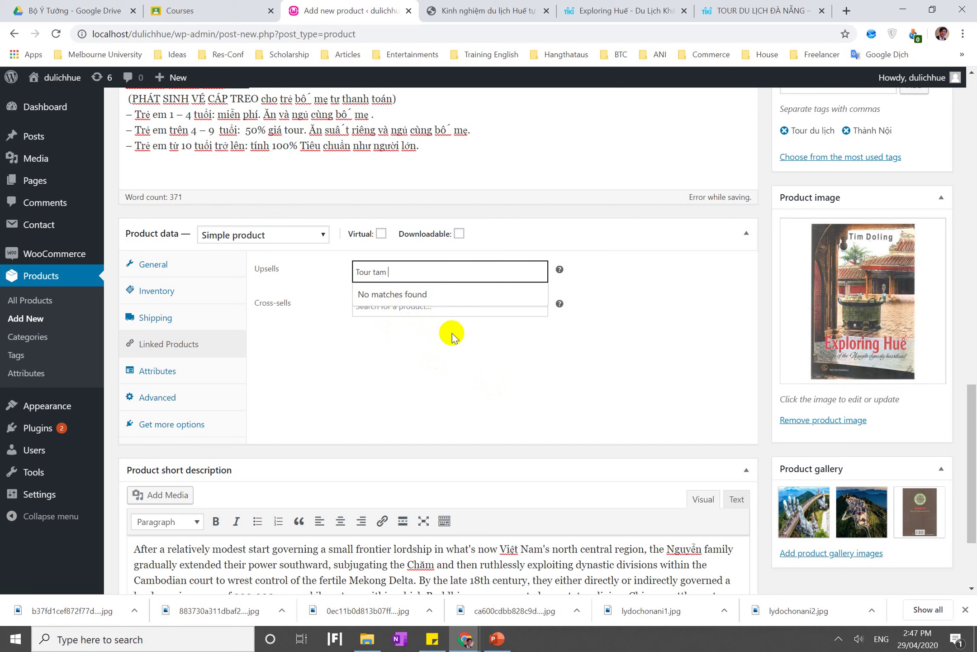
{"action": "left_click", "coordinate": [594, 9]}
{"action": "scroll", "coordinate": [502, 248], "scroll_direction": "up", "scroll_amount": 13}
{"action": "scroll", "coordinate": [498, 246], "scroll_direction": "down", "scroll_amount": 5}
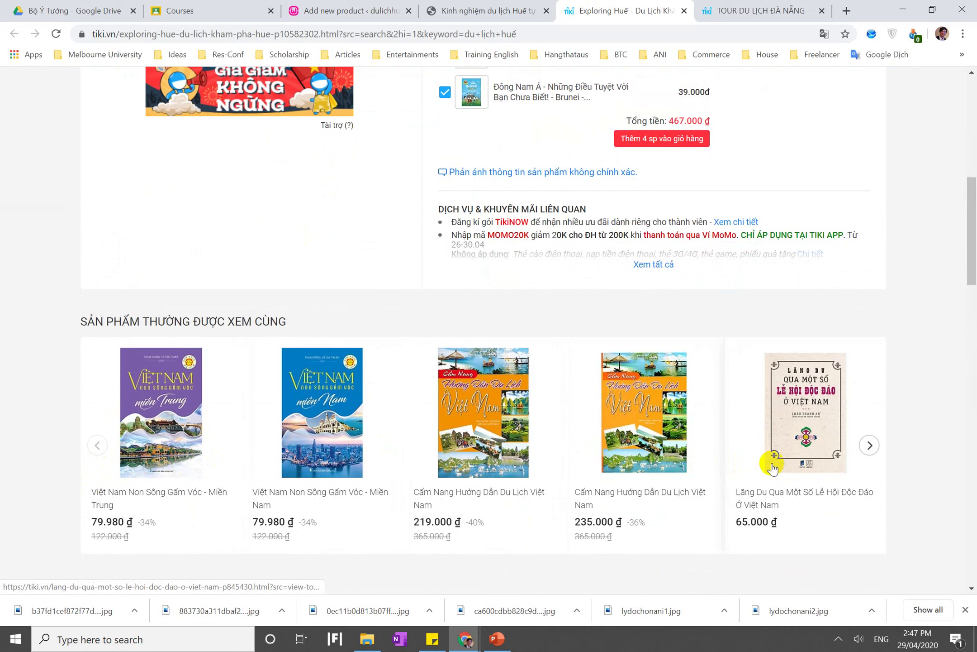
{"action": "left_click", "coordinate": [480, 11]}
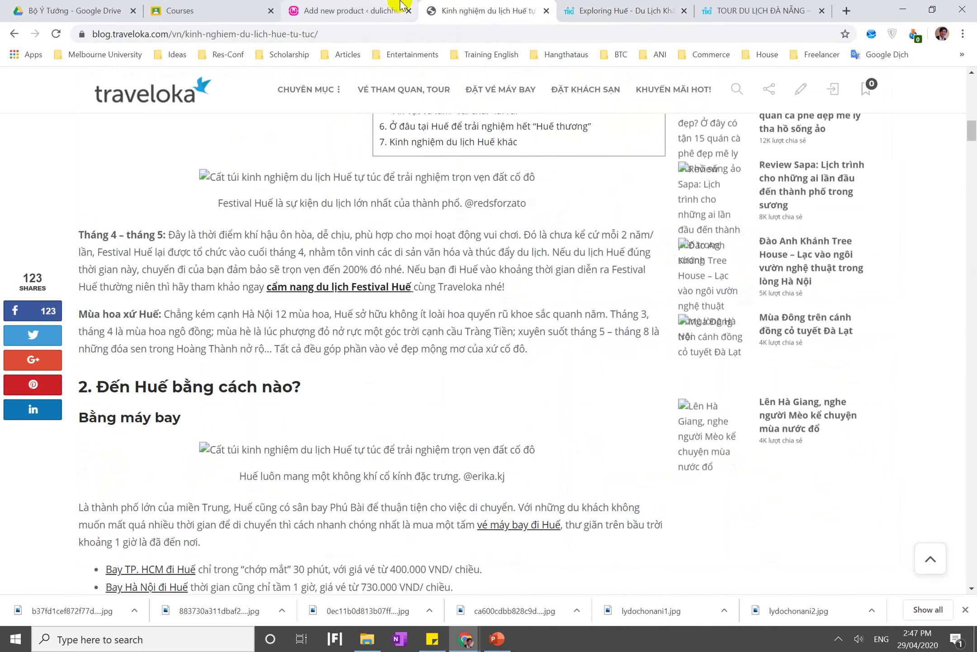
{"action": "left_click", "coordinate": [400, 4]}
{"action": "left_click", "coordinate": [316, 322]}
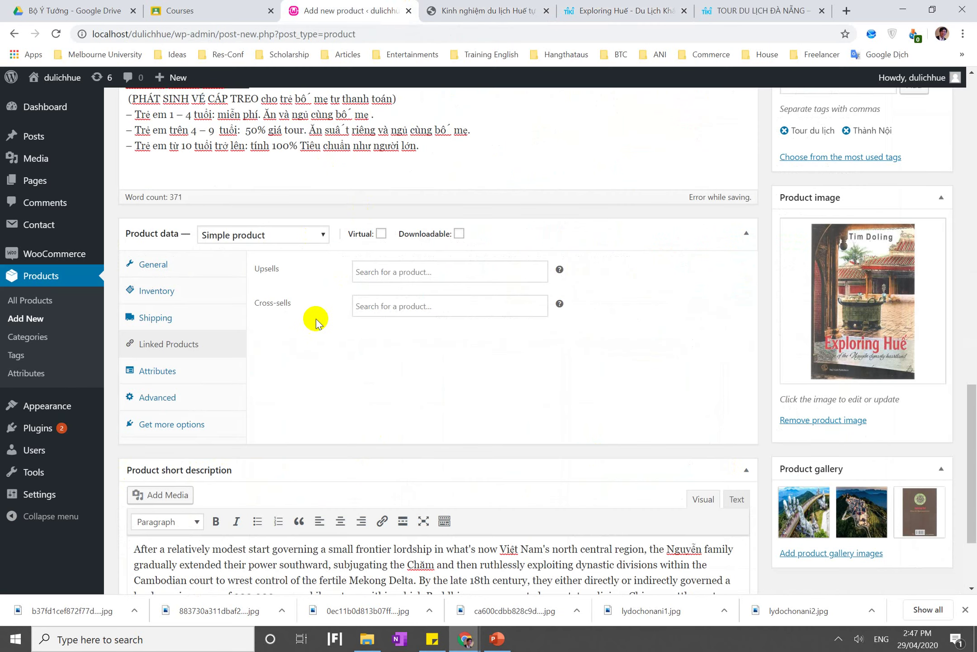
Add the Tour guide attribute with values Foreigner and Vietnamese and save the attributes
{"action": "left_click", "coordinate": [174, 386]}
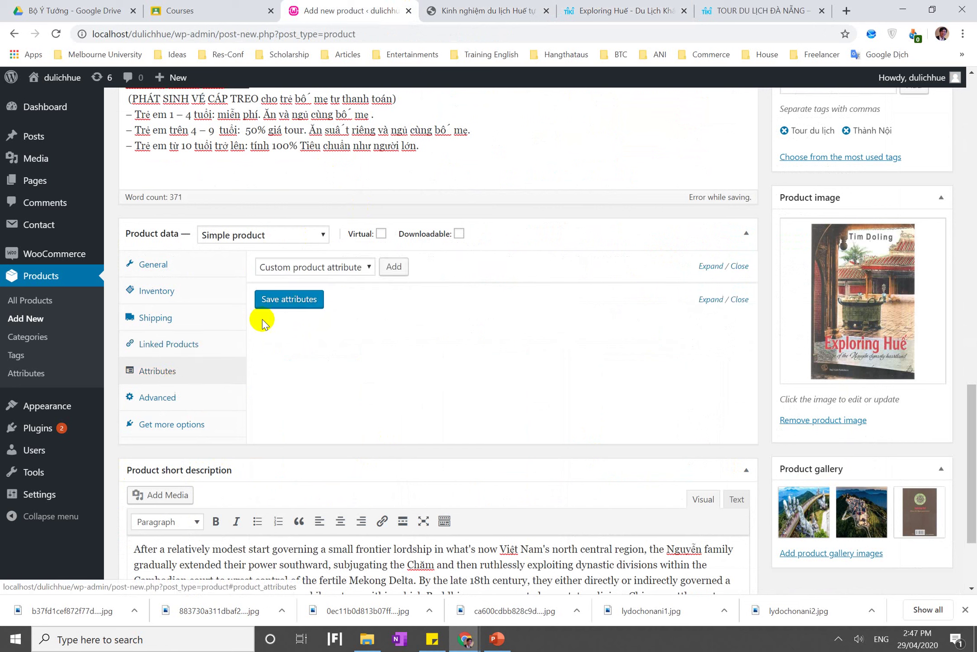
{"action": "left_click", "coordinate": [296, 299]}
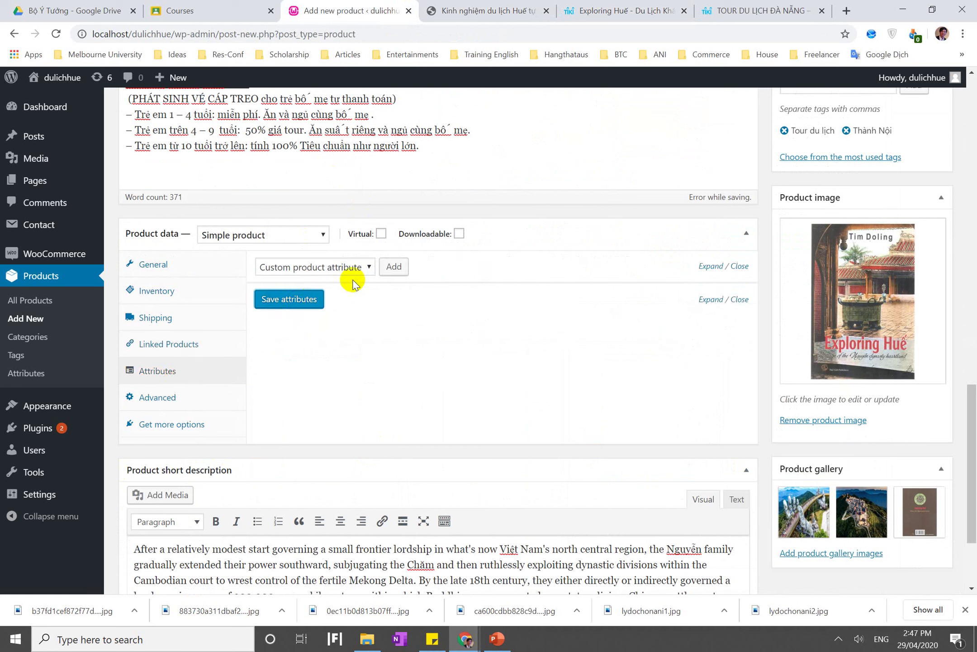
{"action": "left_click", "coordinate": [331, 267]}
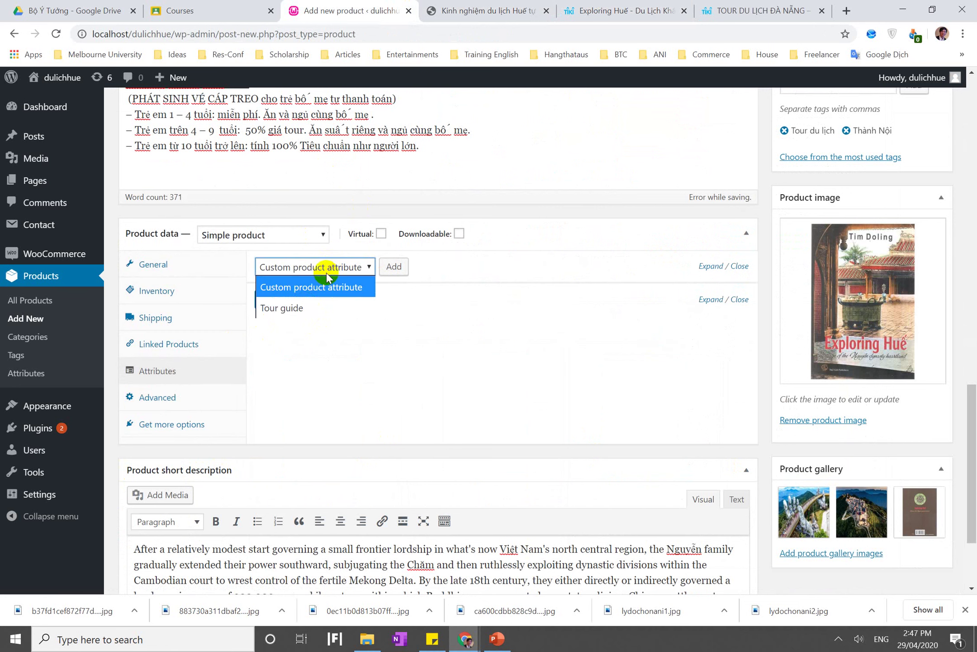
{"action": "left_click", "coordinate": [365, 308]}
{"action": "left_click", "coordinate": [397, 267]}
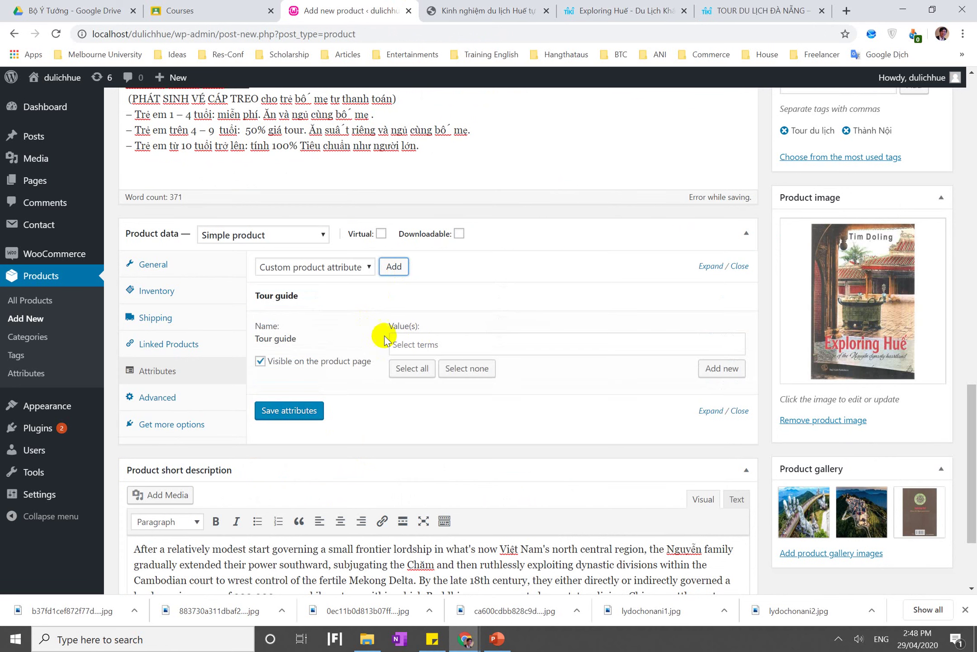
{"action": "left_click", "coordinate": [448, 340]}
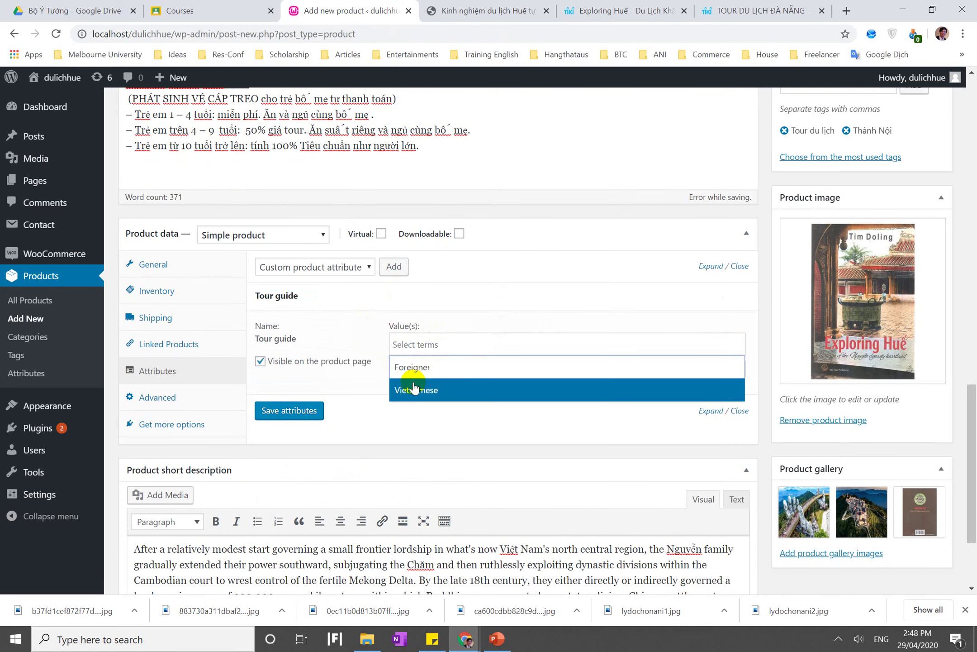
{"action": "left_click", "coordinate": [413, 371]}
{"action": "left_click", "coordinate": [468, 346]}
{"action": "left_click", "coordinate": [439, 390]}
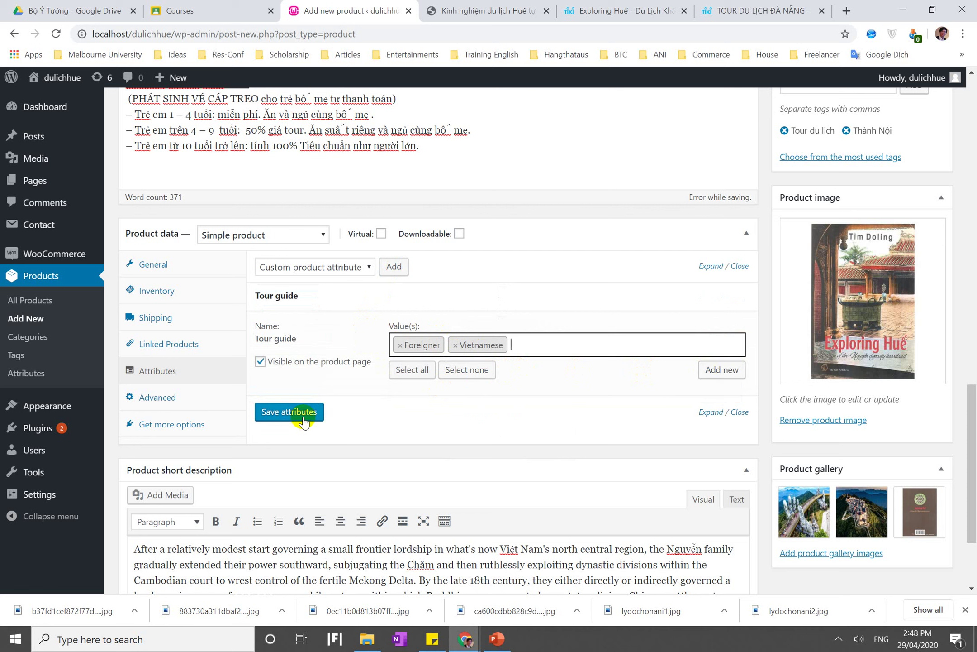
{"action": "left_click", "coordinate": [399, 380]}
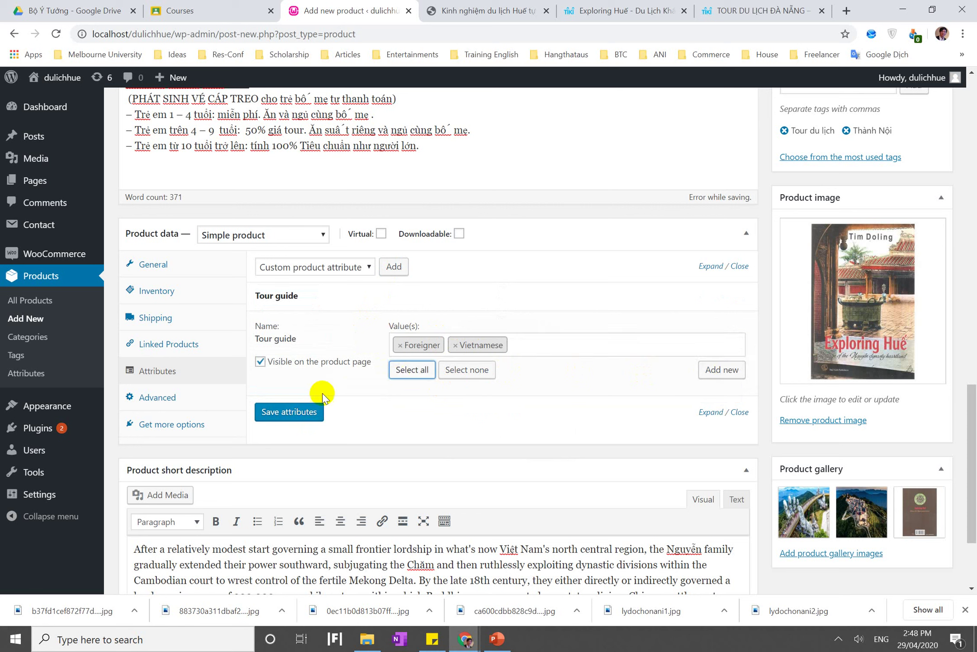
{"action": "left_click", "coordinate": [290, 414]}
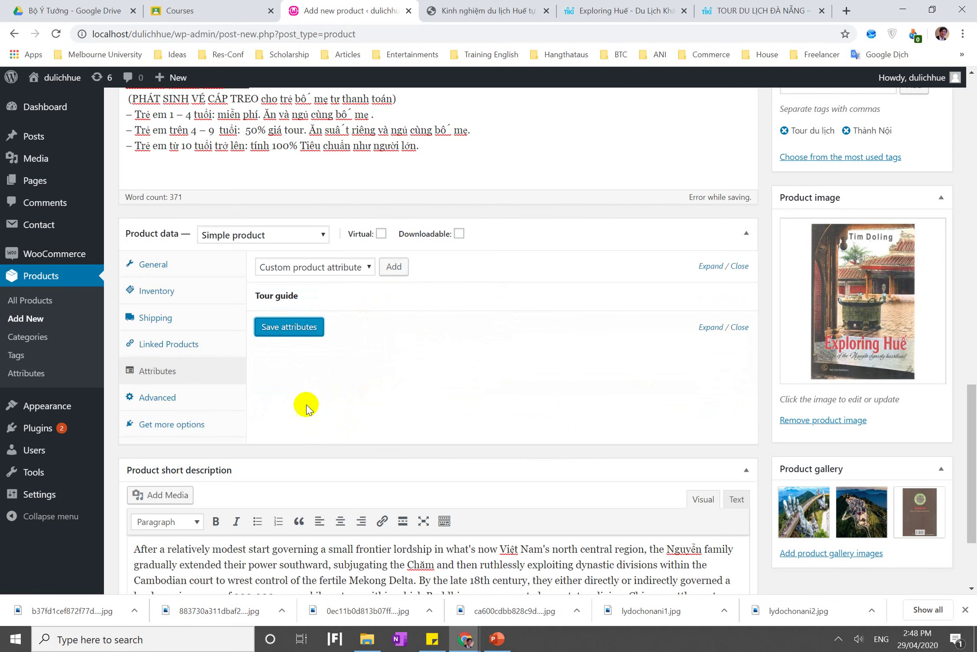
Look over the Advanced tab's Purchase note and Menu order, then browse the Get more options extensions
{"action": "left_click", "coordinate": [191, 401]}
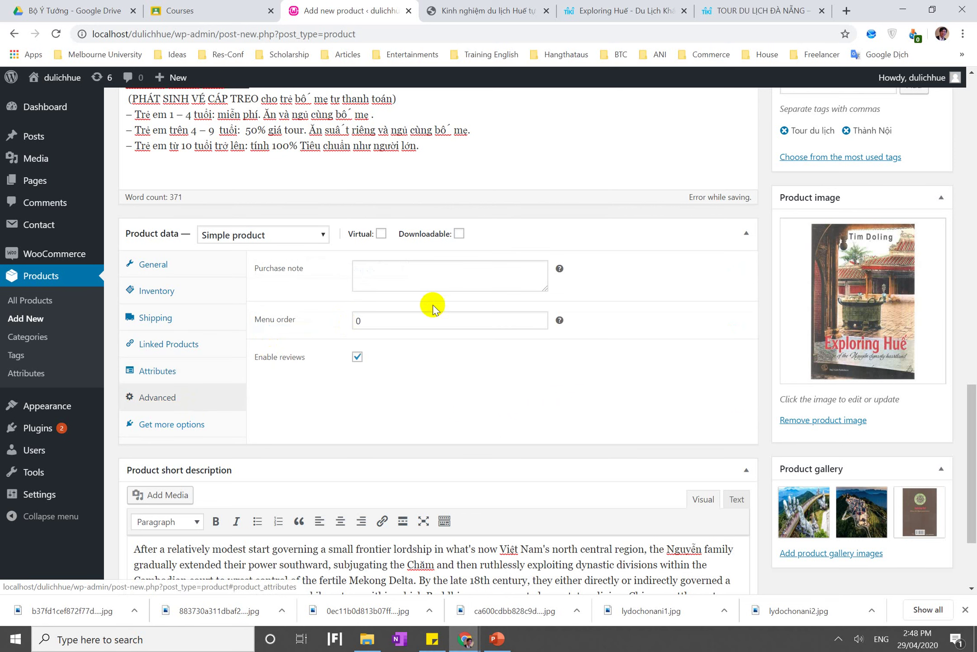
{"action": "left_click", "coordinate": [442, 281]}
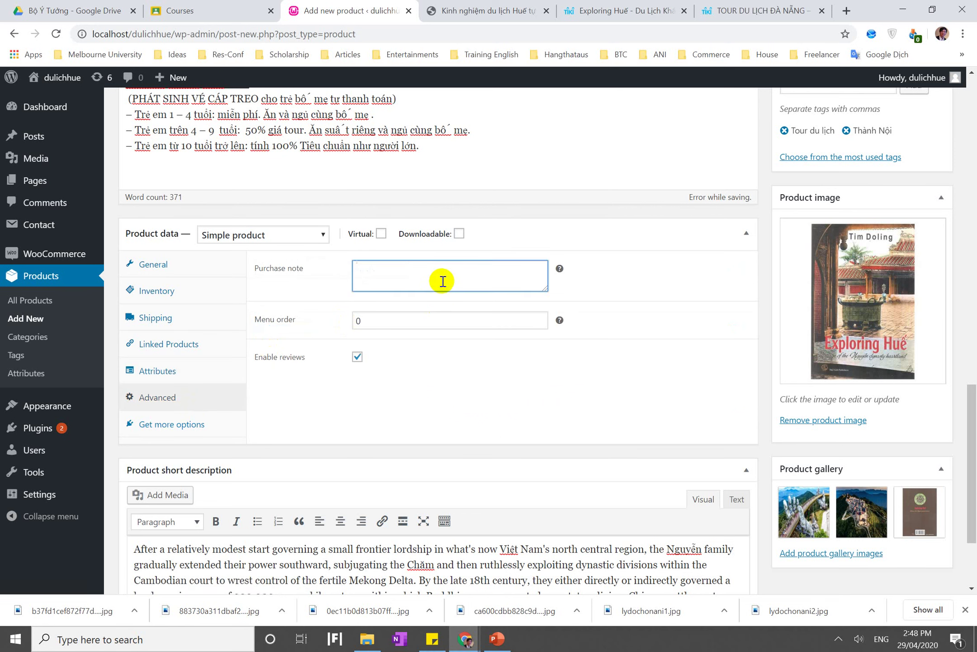
{"action": "left_click", "coordinate": [398, 323]}
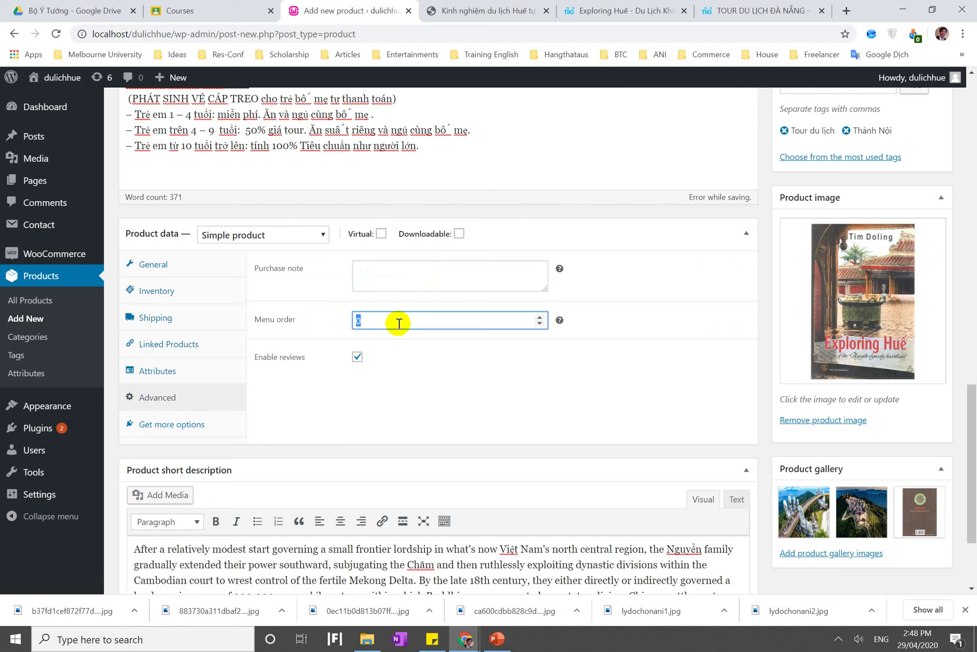
{"action": "left_click", "coordinate": [197, 427]}
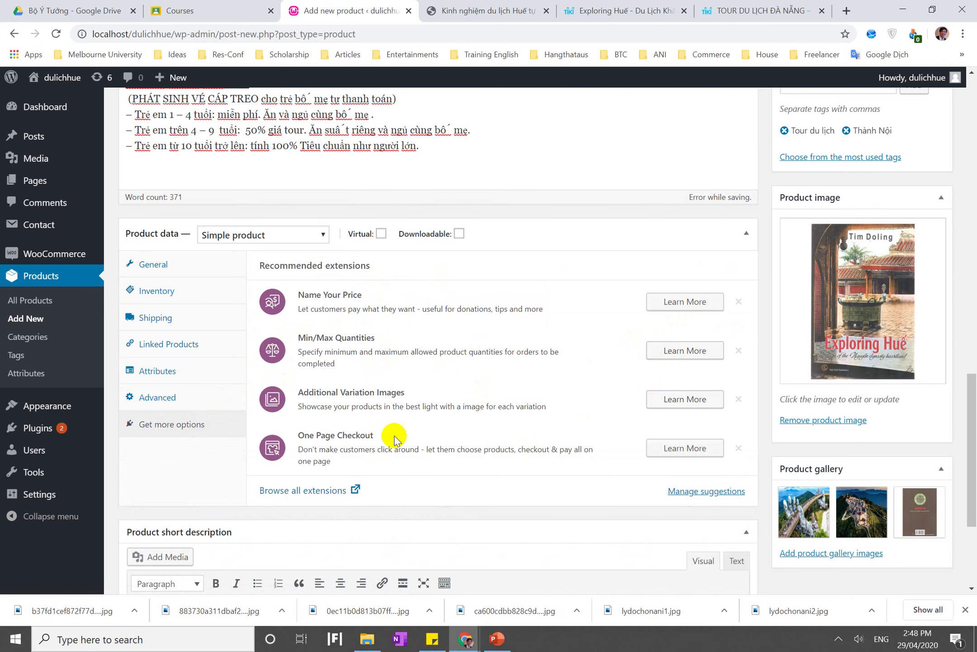
{"action": "scroll", "coordinate": [393, 437], "scroll_direction": "down", "scroll_amount": 4}
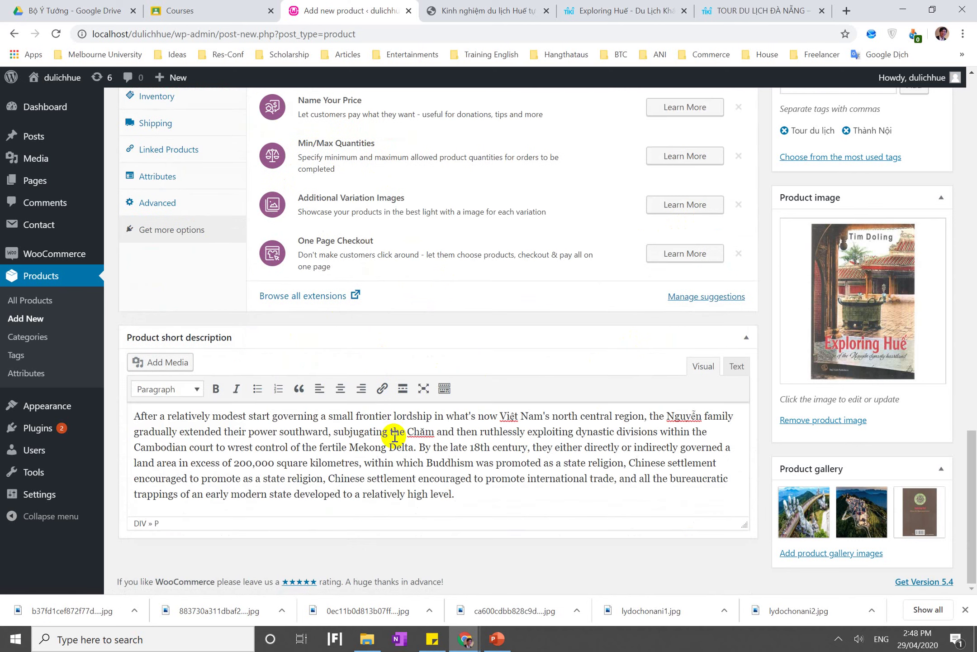
{"action": "scroll", "coordinate": [395, 437], "scroll_direction": "up", "scroll_amount": 20}
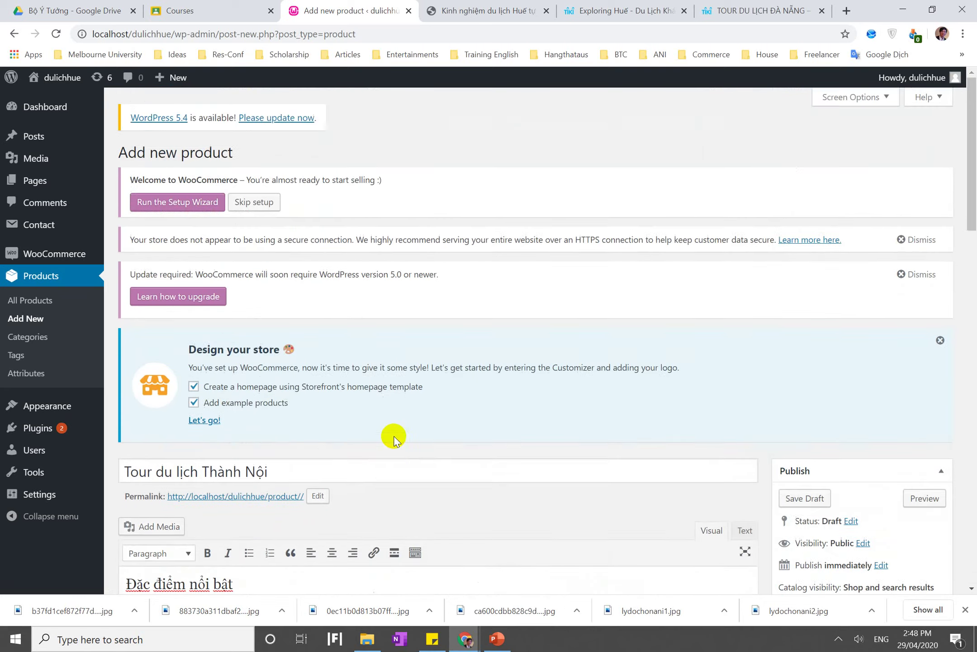
{"action": "scroll", "coordinate": [394, 437], "scroll_direction": "down", "scroll_amount": 9}
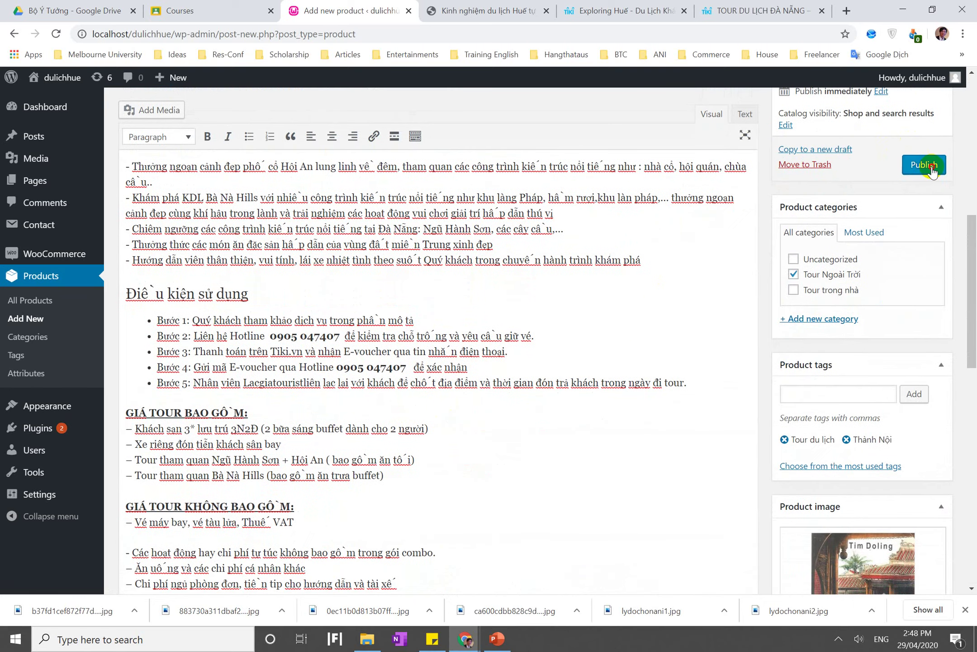
Publish 'Tour du lịch Thành Nội' and open its live product page via the permalink
{"action": "left_click", "coordinate": [924, 165]}
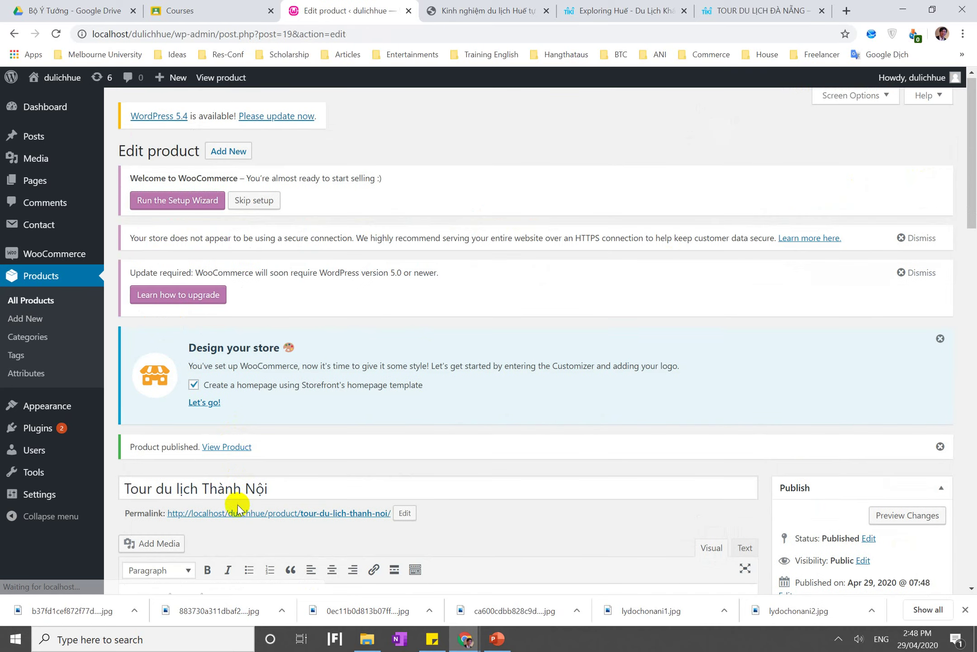
{"action": "left_click", "coordinate": [238, 507]}
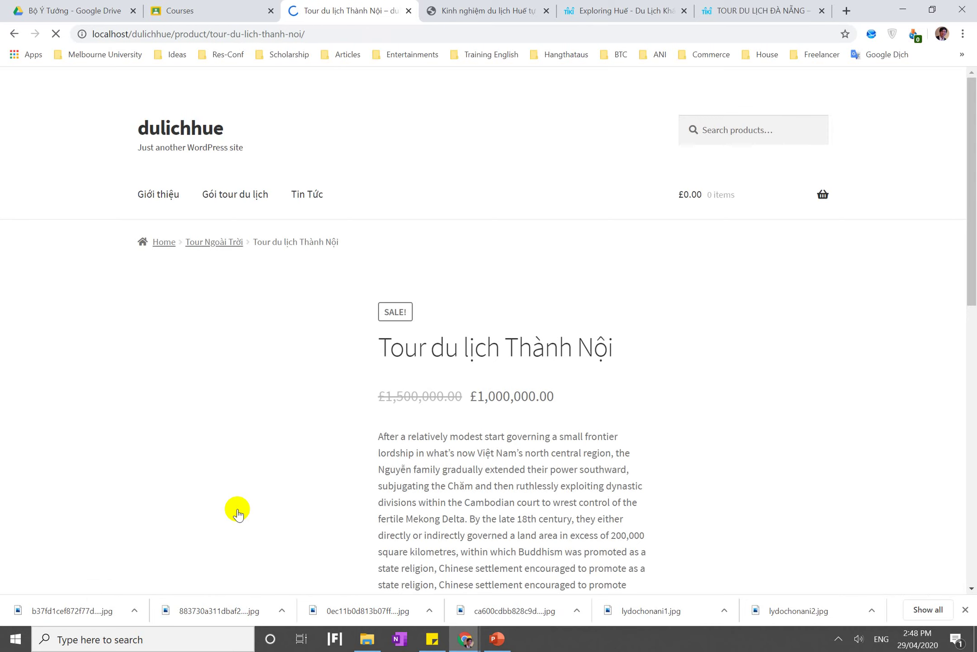
Set the tour quantity to 5 and add it to the cart
{"action": "scroll", "coordinate": [237, 509], "scroll_direction": "down", "scroll_amount": 1}
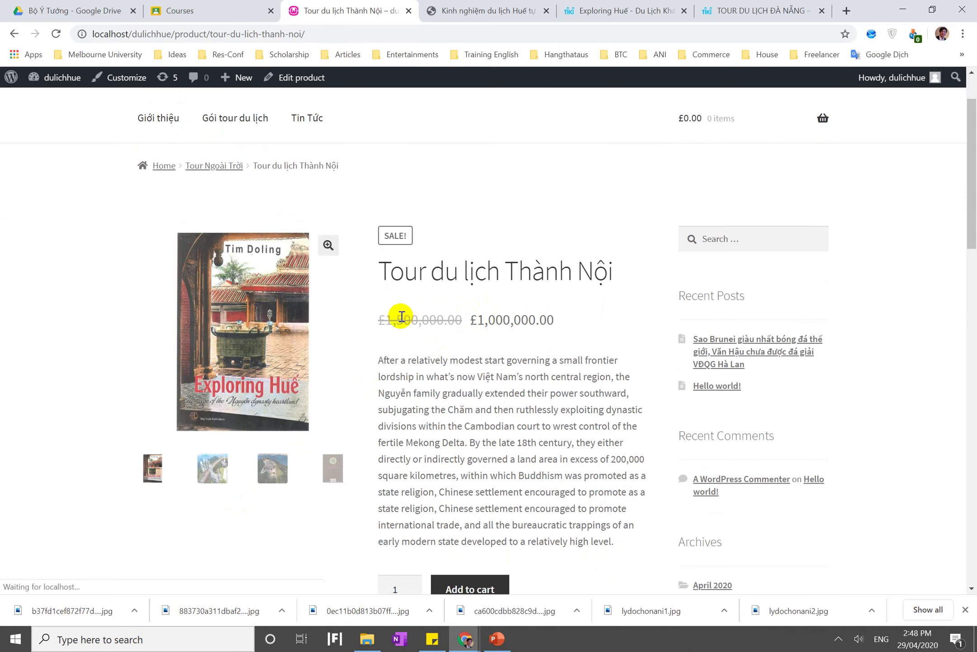
{"action": "scroll", "coordinate": [533, 318], "scroll_direction": "down", "scroll_amount": 4}
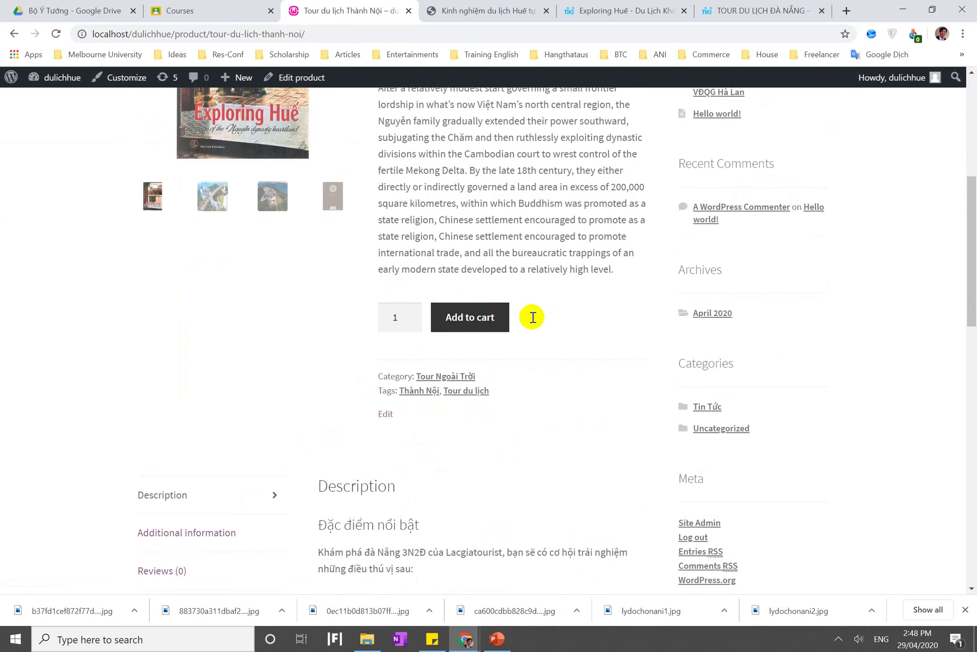
{"action": "double_click", "coordinate": [409, 312]}
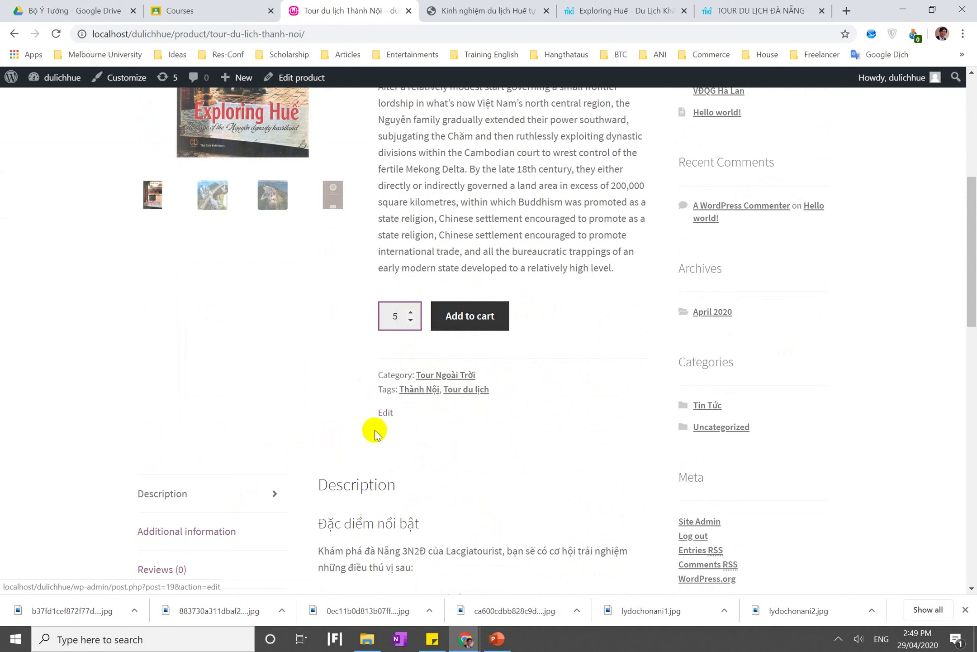
{"action": "left_click", "coordinate": [469, 332]}
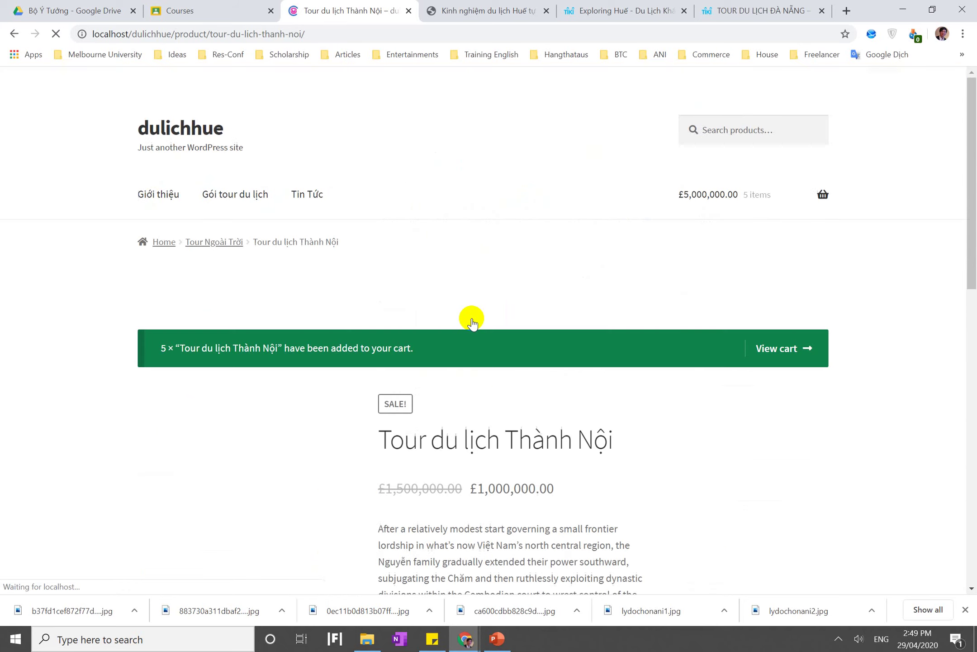
Scroll through the product's Description tab content and back to the top
{"action": "scroll", "coordinate": [472, 322], "scroll_direction": "down", "scroll_amount": 3}
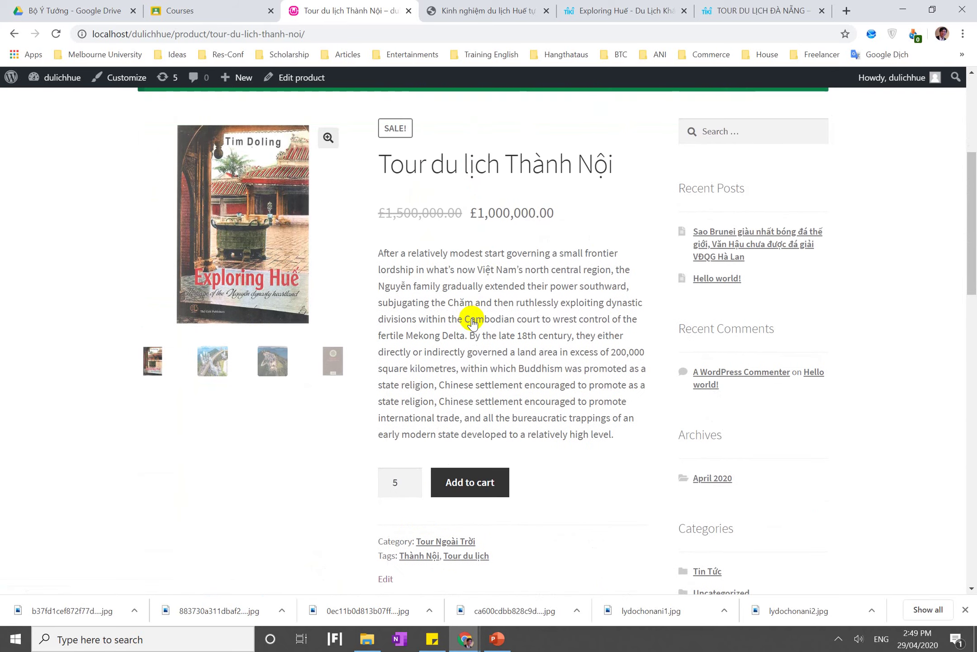
{"action": "scroll", "coordinate": [407, 450], "scroll_direction": "up", "scroll_amount": 4}
{"action": "scroll", "coordinate": [409, 449], "scroll_direction": "up", "scroll_amount": 3}
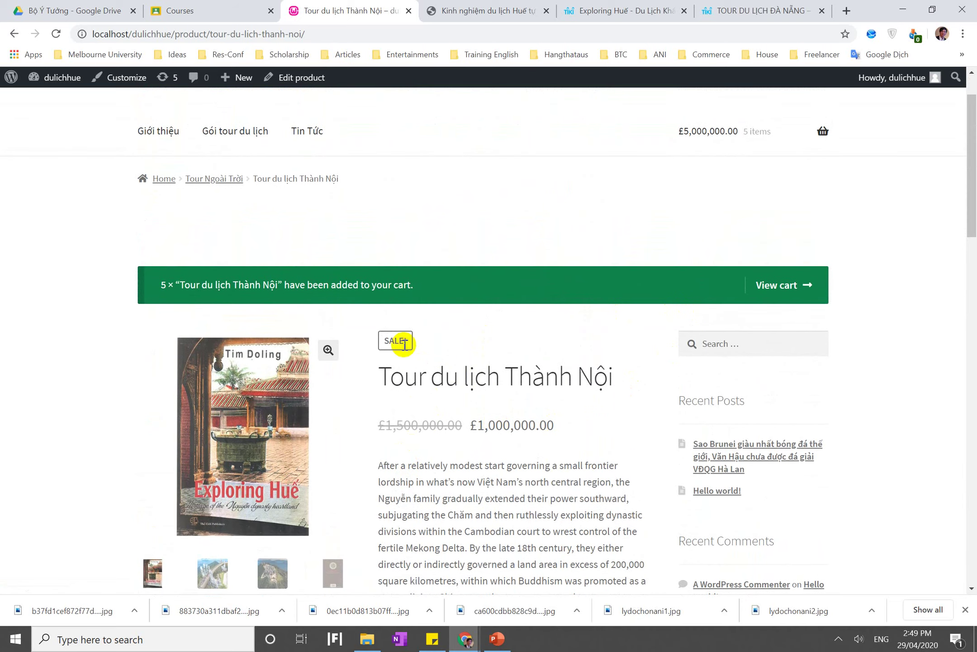
{"action": "scroll", "coordinate": [410, 447], "scroll_direction": "down", "scroll_amount": 3}
{"action": "scroll", "coordinate": [413, 446], "scroll_direction": "down", "scroll_amount": 8}
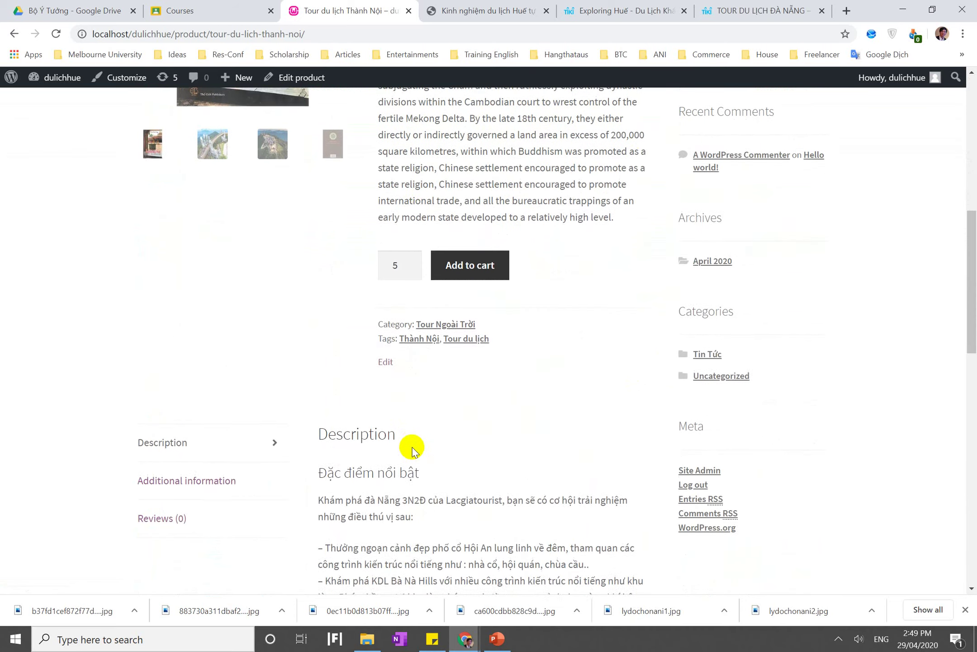
{"action": "scroll", "coordinate": [358, 262], "scroll_direction": "down", "scroll_amount": 10}
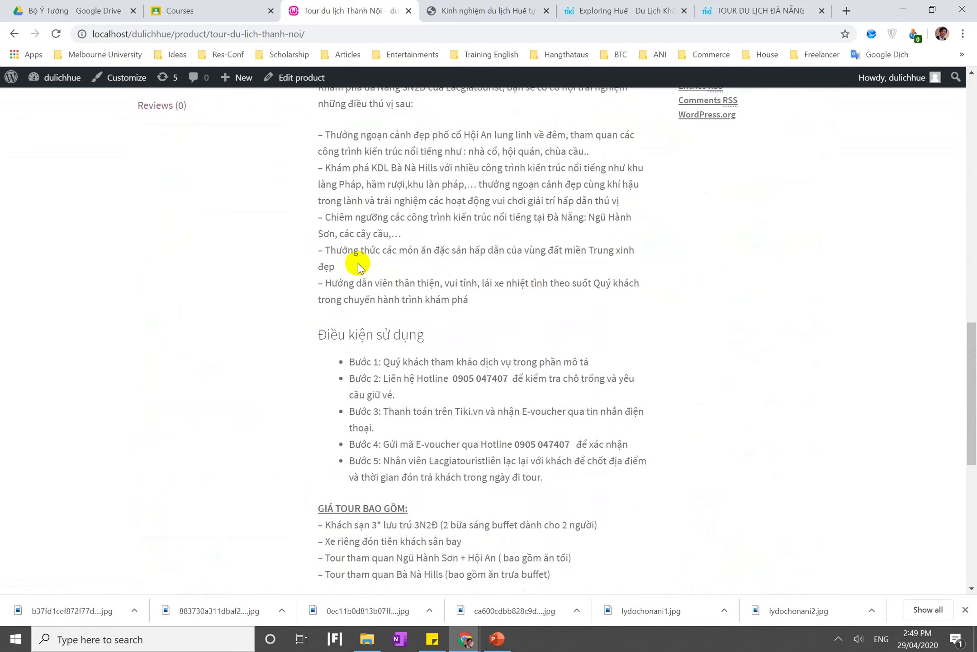
{"action": "scroll", "coordinate": [358, 267], "scroll_direction": "up", "scroll_amount": 20}
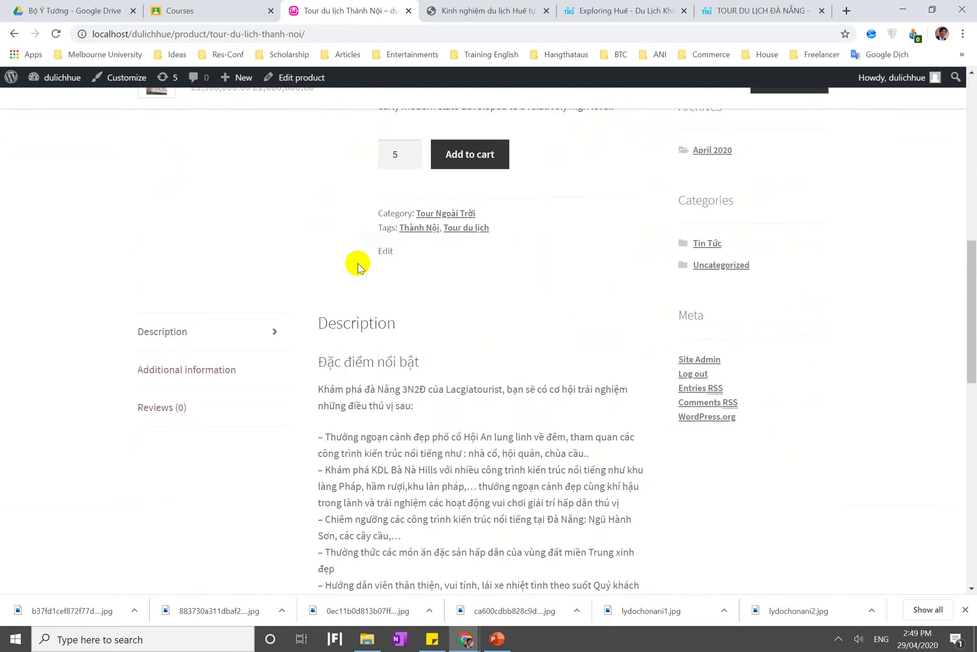
{"action": "scroll", "coordinate": [357, 267], "scroll_direction": "down", "scroll_amount": 5}
{"action": "scroll", "coordinate": [357, 267], "scroll_direction": "down", "scroll_amount": 8}
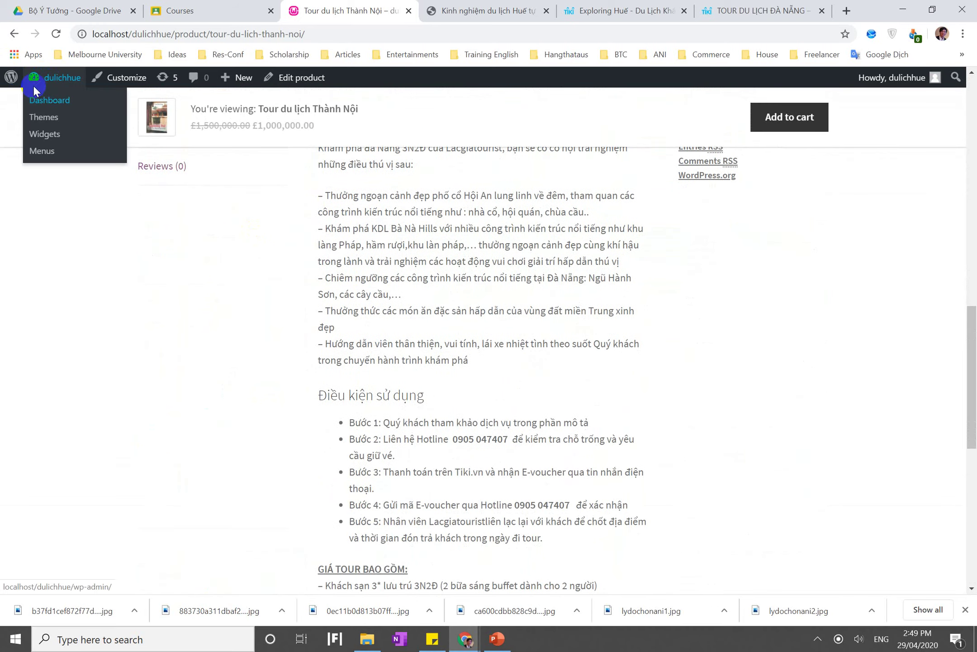
{"action": "mouse_move", "coordinate": [21, 83]}
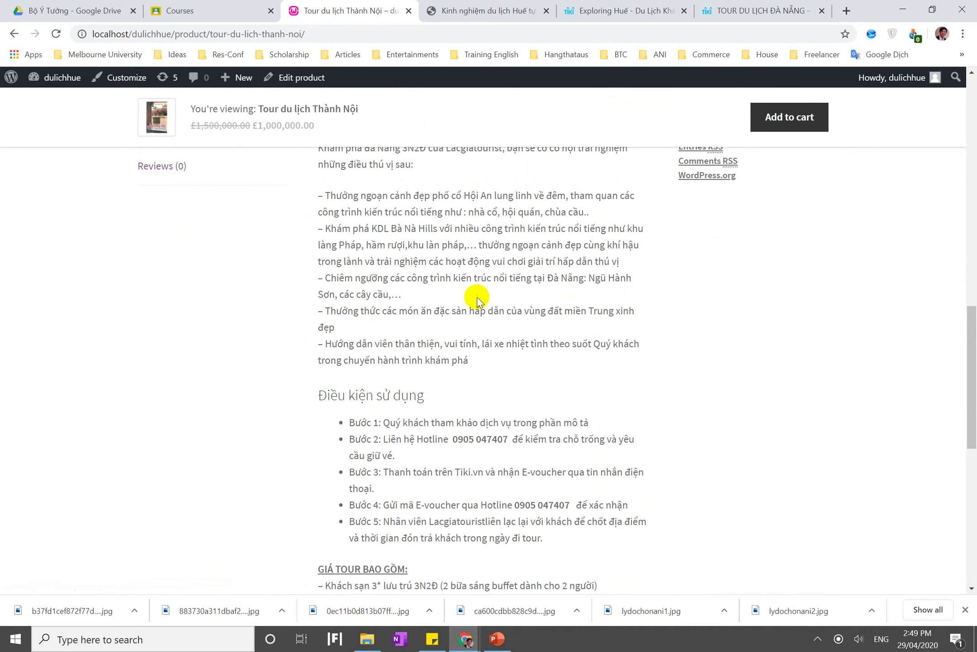
{"action": "scroll", "coordinate": [477, 297], "scroll_direction": "up", "scroll_amount": 15}
Visit the empty Gói tour du lịch category page, return to the tour, and choose Edit product
{"action": "left_click", "coordinate": [176, 132]}
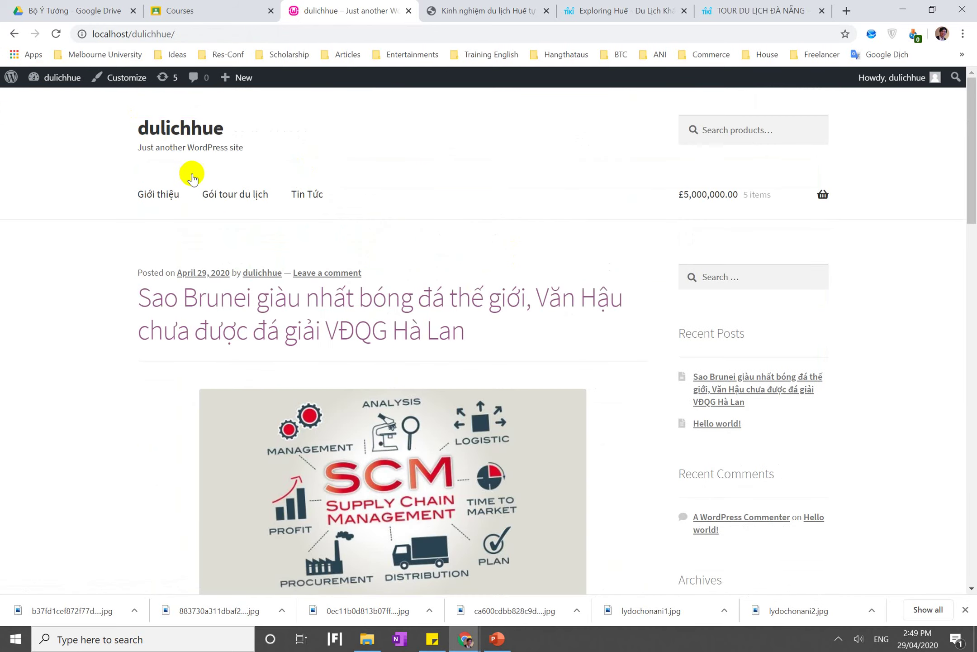
{"action": "left_click", "coordinate": [233, 199]}
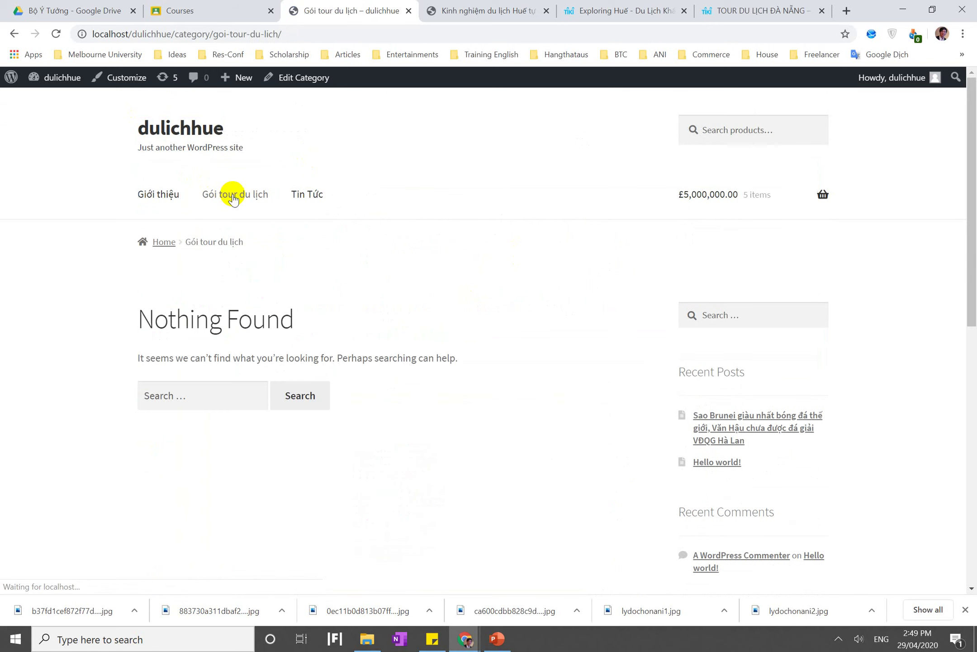
{"action": "left_click", "coordinate": [83, 91]}
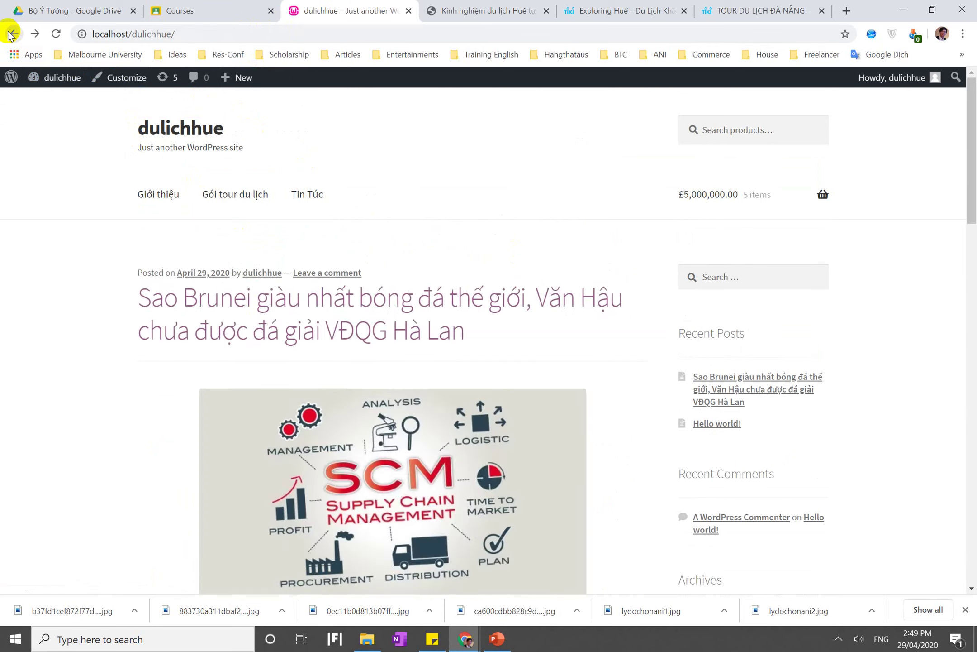
{"action": "left_click", "coordinate": [10, 34]}
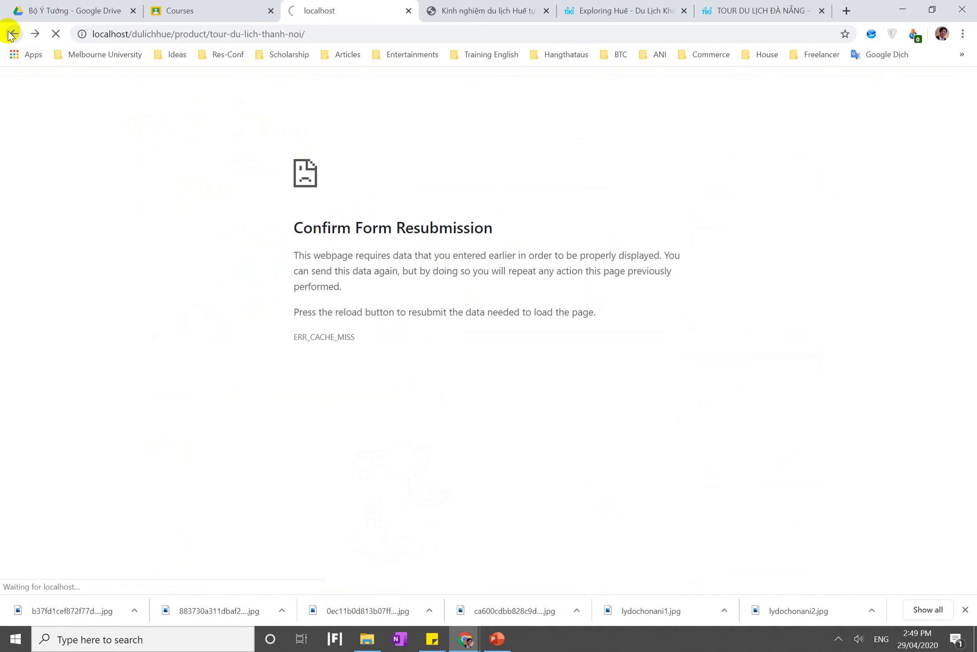
{"action": "left_click", "coordinate": [110, 86]}
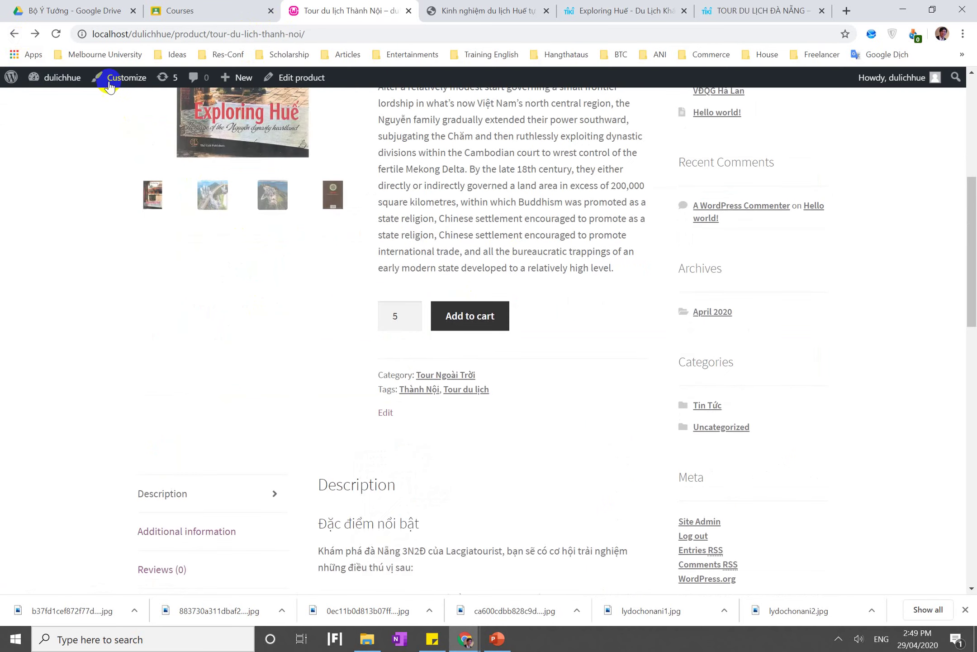
{"action": "scroll", "coordinate": [349, 211], "scroll_direction": "up", "scroll_amount": 8}
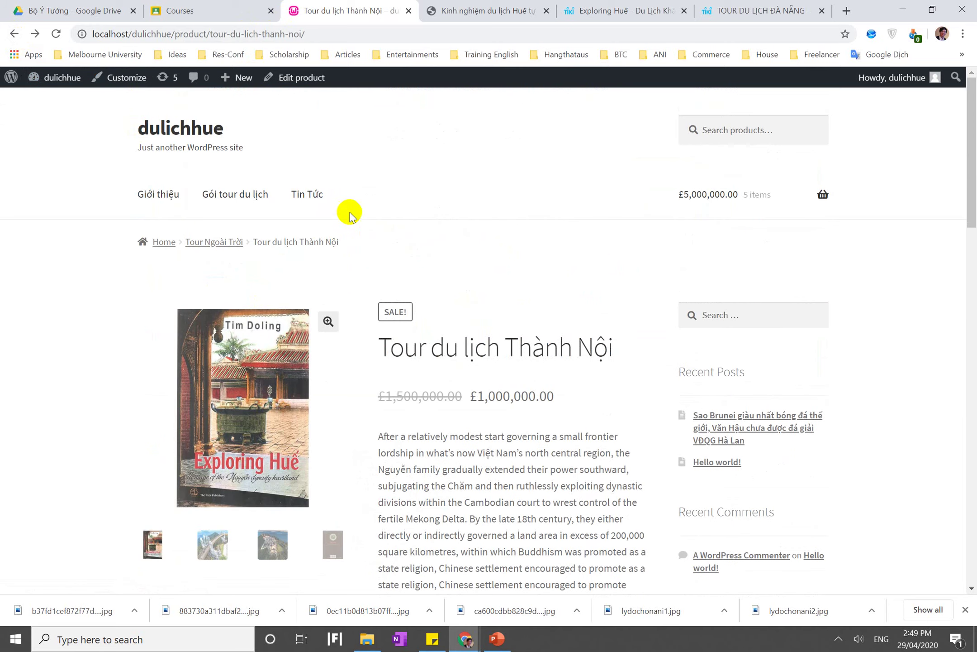
{"action": "left_click", "coordinate": [309, 78]}
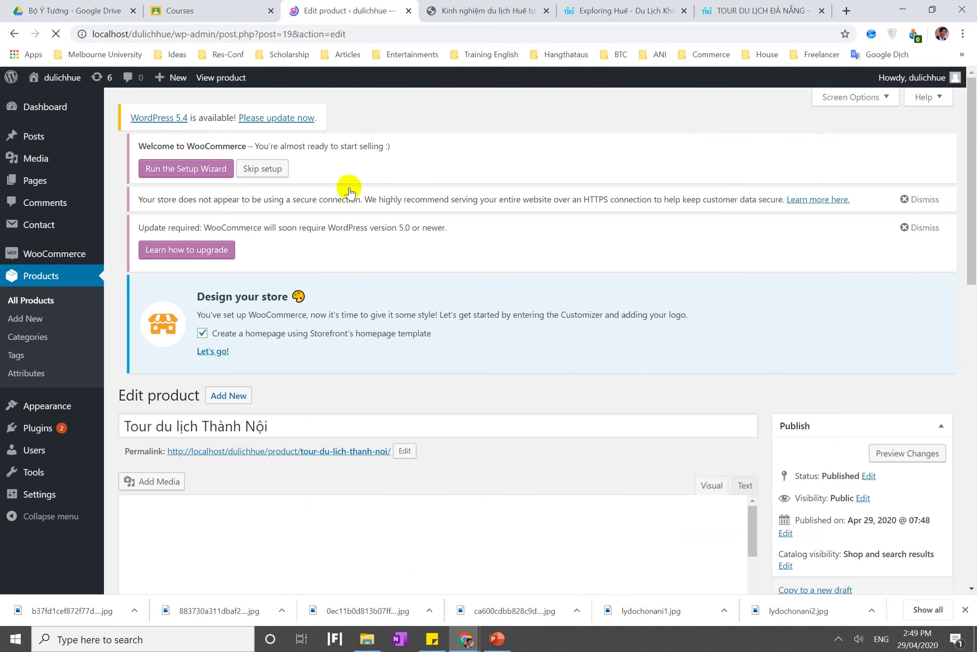
Switch the Product categories box between Most Used and All categories, then collapse and expand it
{"action": "scroll", "coordinate": [508, 458], "scroll_direction": "down", "scroll_amount": 5}
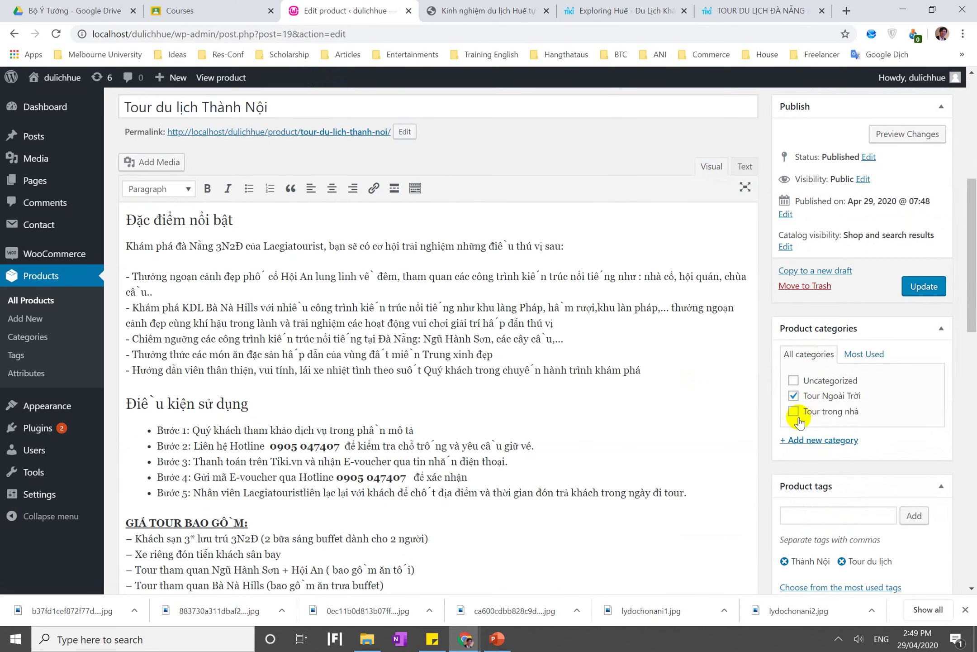
{"action": "left_click", "coordinate": [866, 355]}
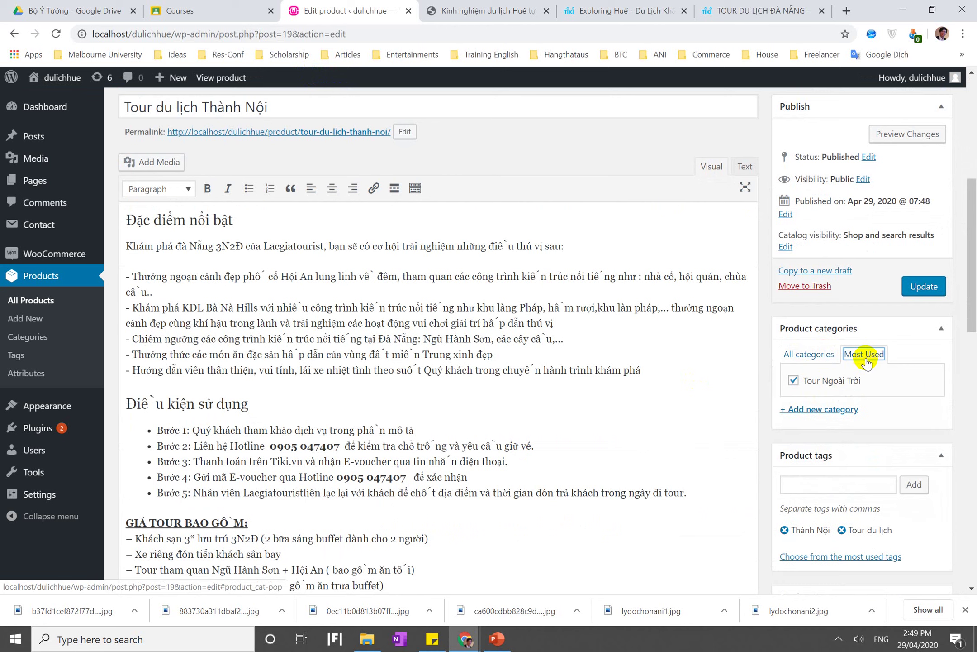
{"action": "left_click", "coordinate": [819, 360]}
{"action": "left_click", "coordinate": [941, 330]}
{"action": "left_click", "coordinate": [939, 337]}
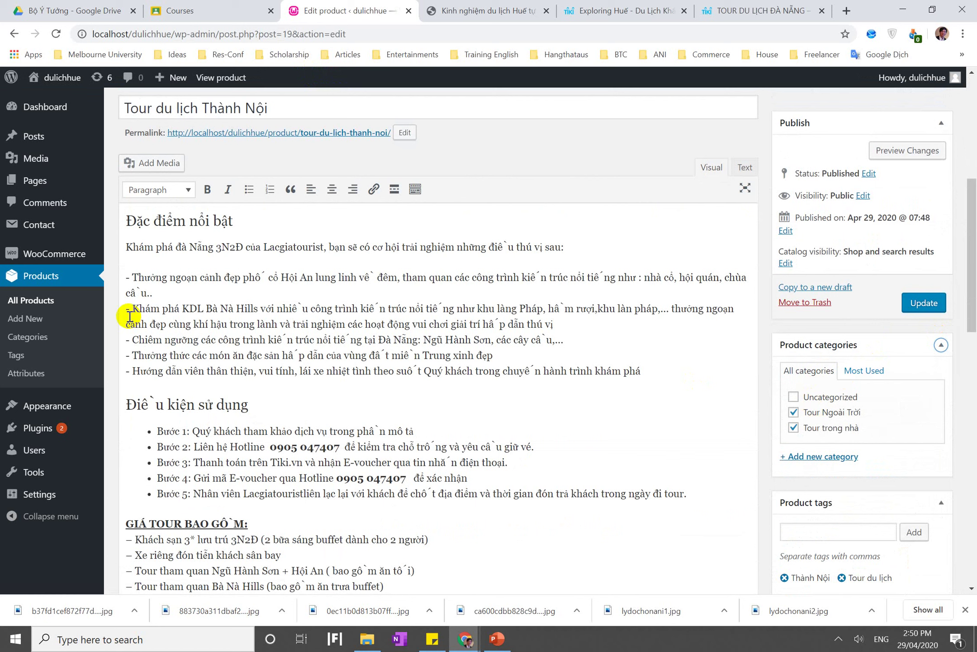
Visit the product categories page and the Huế travel tips page, then return to the product editor
{"action": "left_click", "coordinate": [45, 339]}
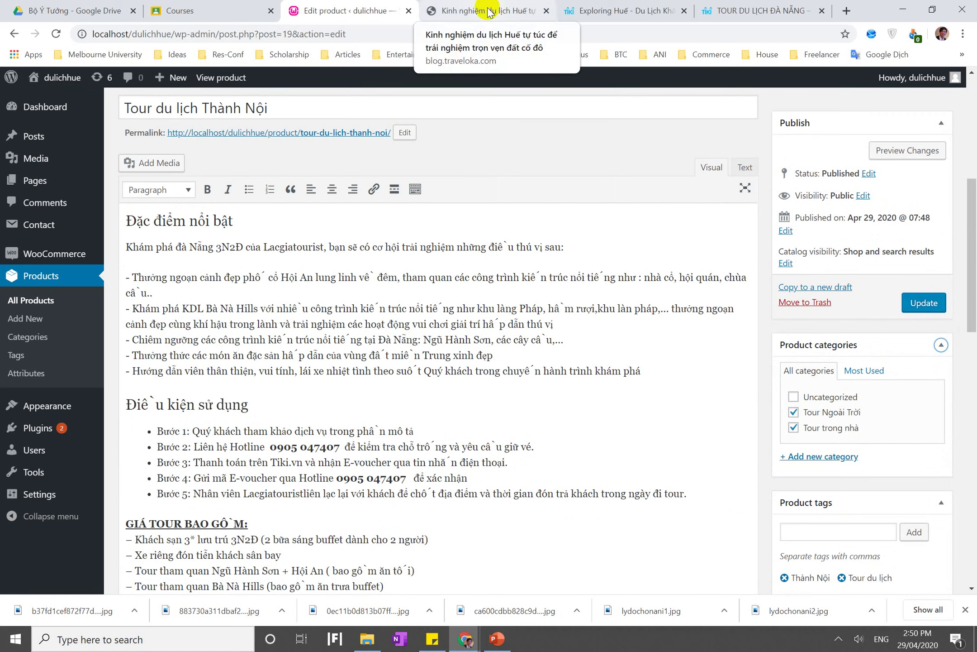
{"action": "left_click", "coordinate": [444, 18]}
{"action": "left_click", "coordinate": [358, 10]}
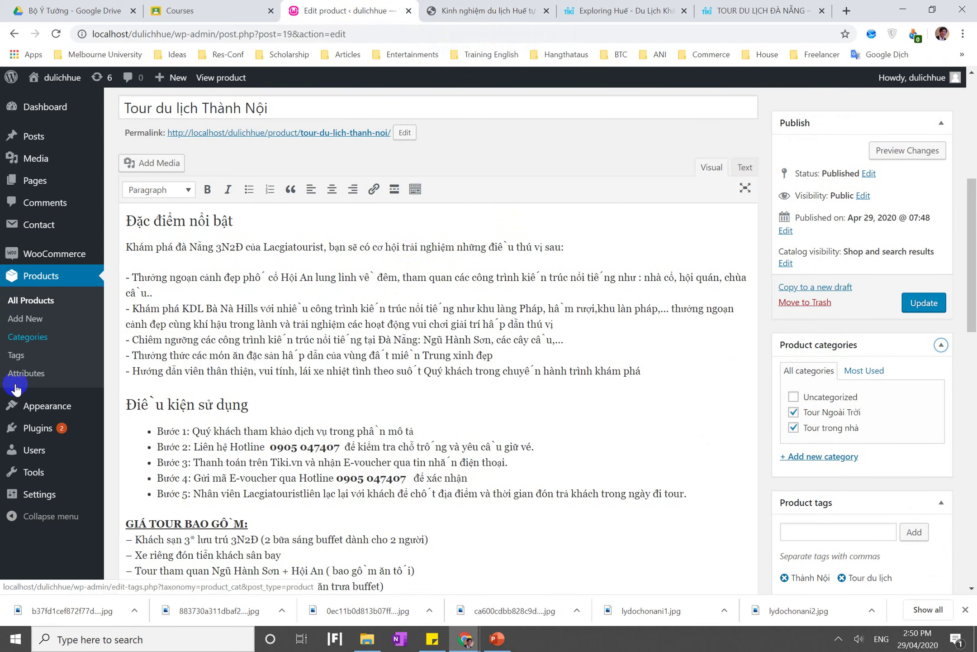
Open Appearance > Menus and browse the Categories, Custom Links, Posts and Pages panels
{"action": "left_click", "coordinate": [47, 406]}
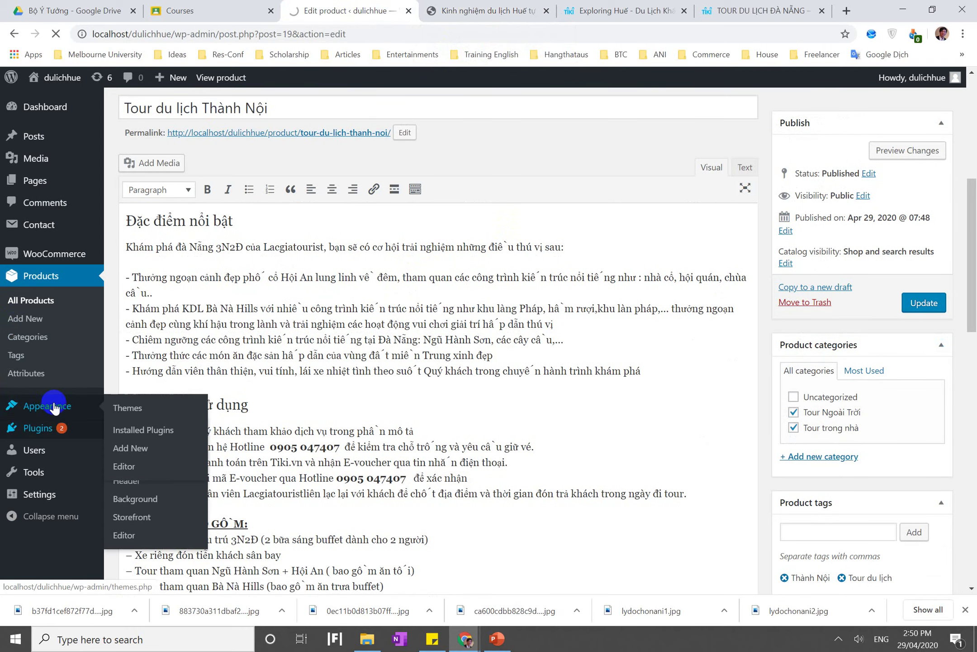
{"action": "left_click", "coordinate": [138, 437]}
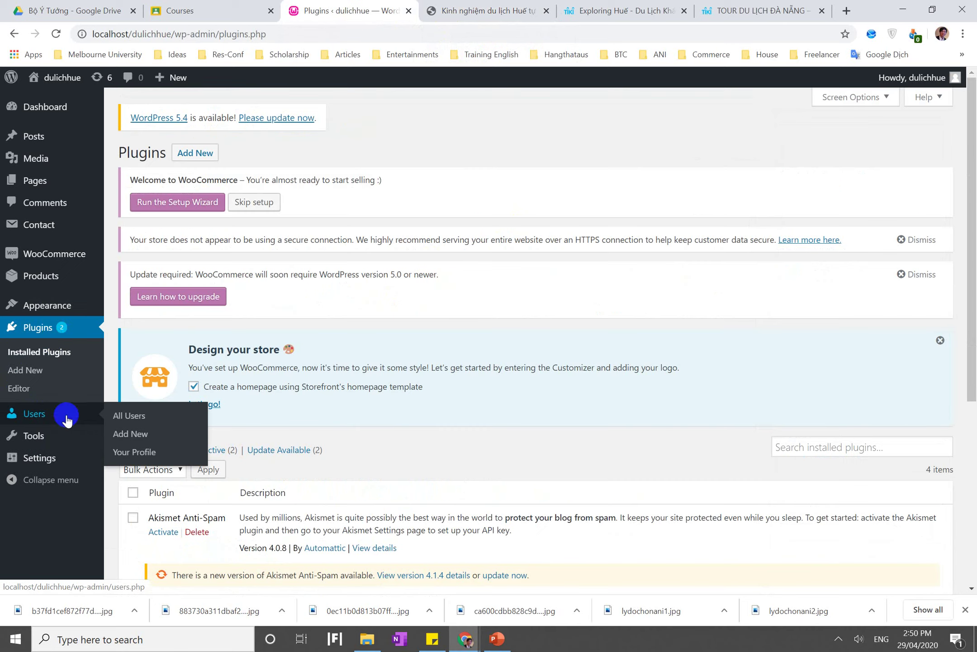
{"action": "mouse_move", "coordinate": [58, 314]}
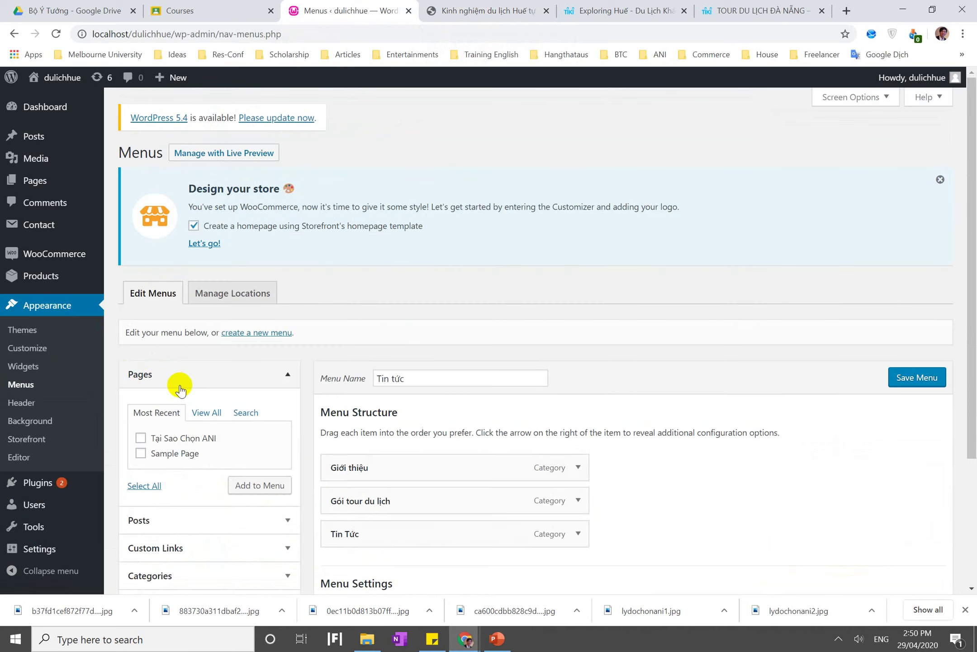
{"action": "scroll", "coordinate": [179, 384], "scroll_direction": "down", "scroll_amount": 3}
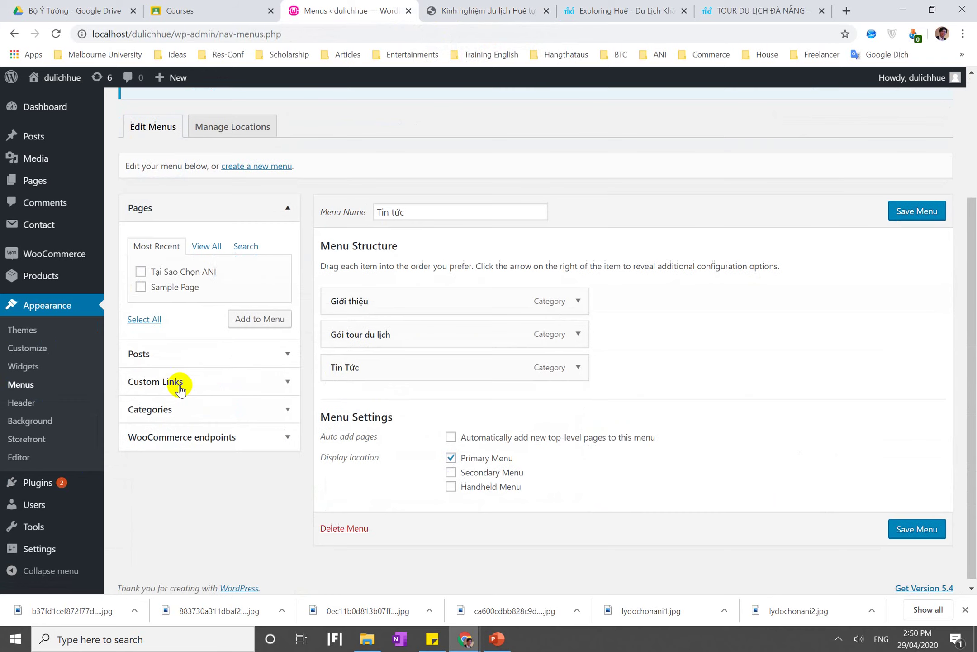
{"action": "left_click", "coordinate": [200, 409]}
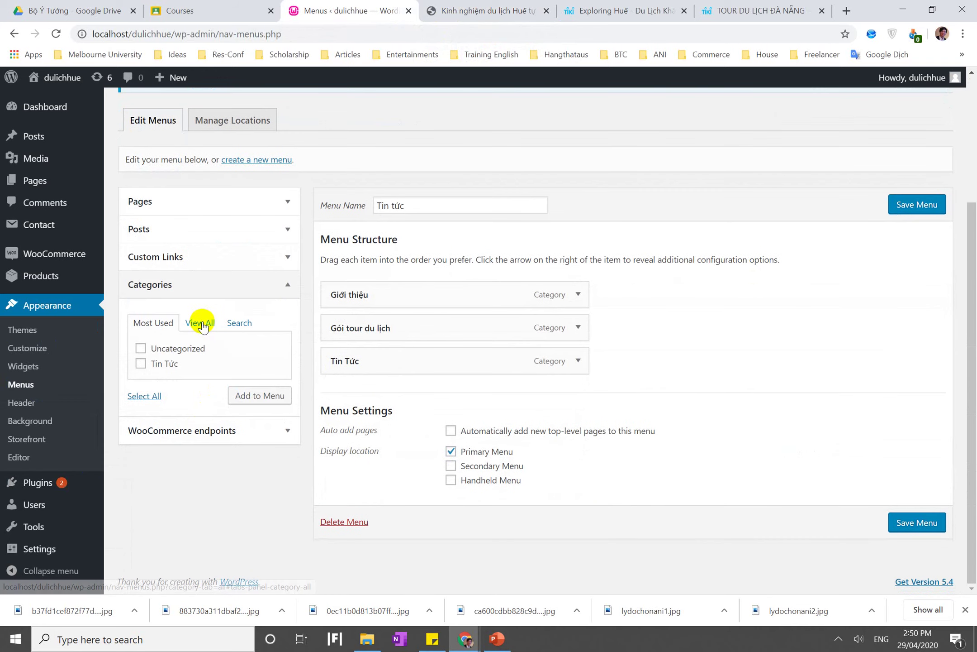
{"action": "left_click", "coordinate": [200, 323]}
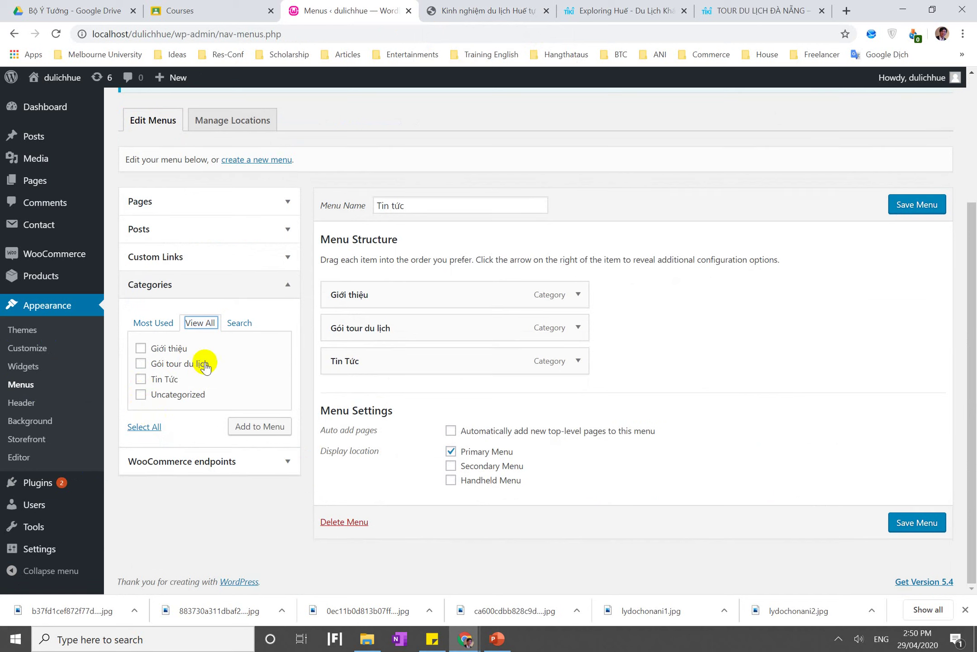
{"action": "left_click", "coordinate": [237, 324]}
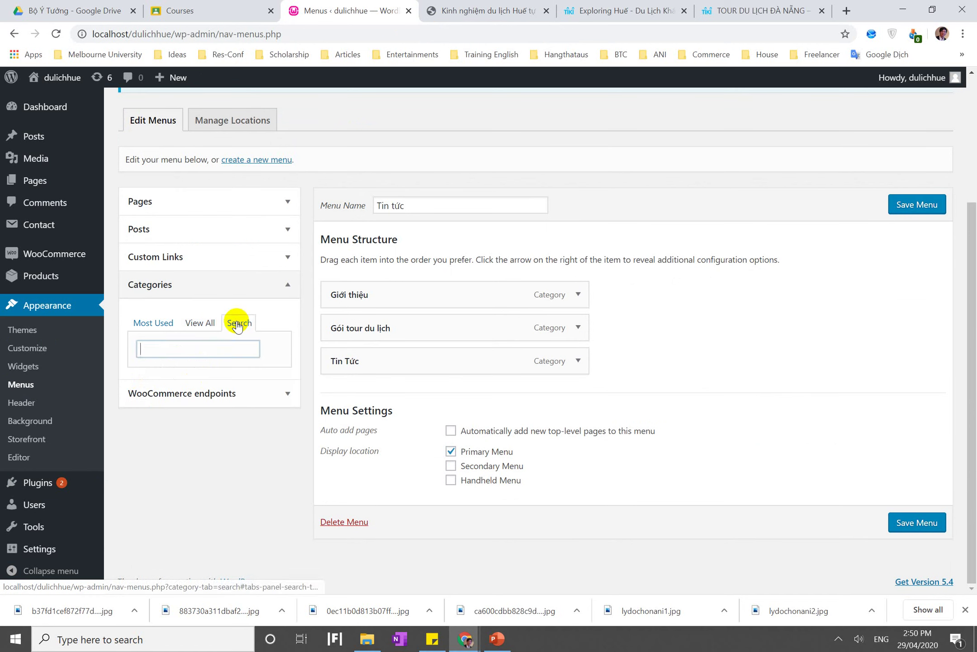
{"action": "left_click", "coordinate": [199, 322]}
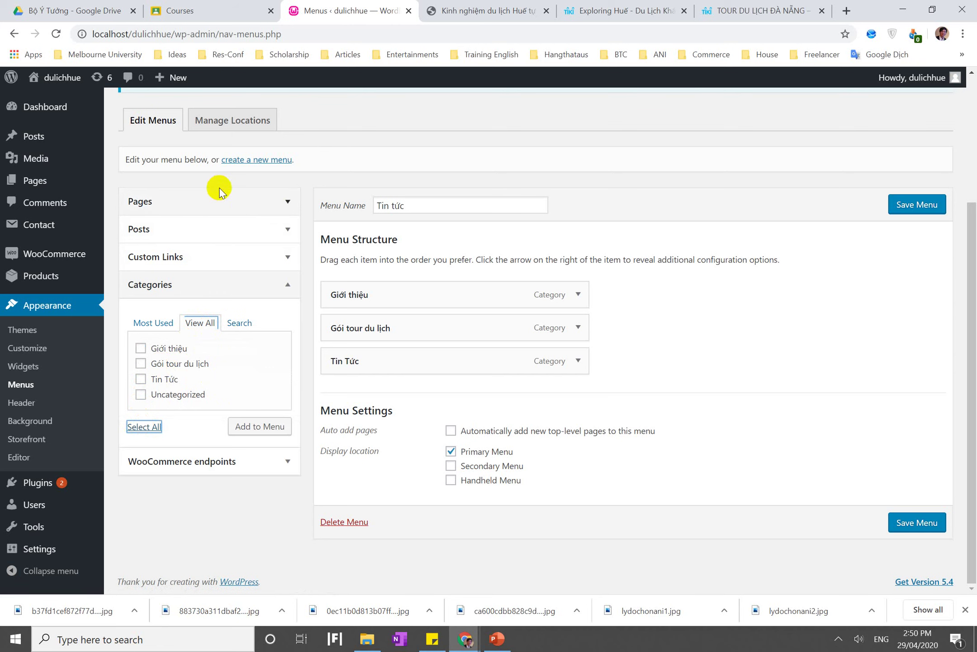
{"action": "left_click", "coordinate": [223, 264]}
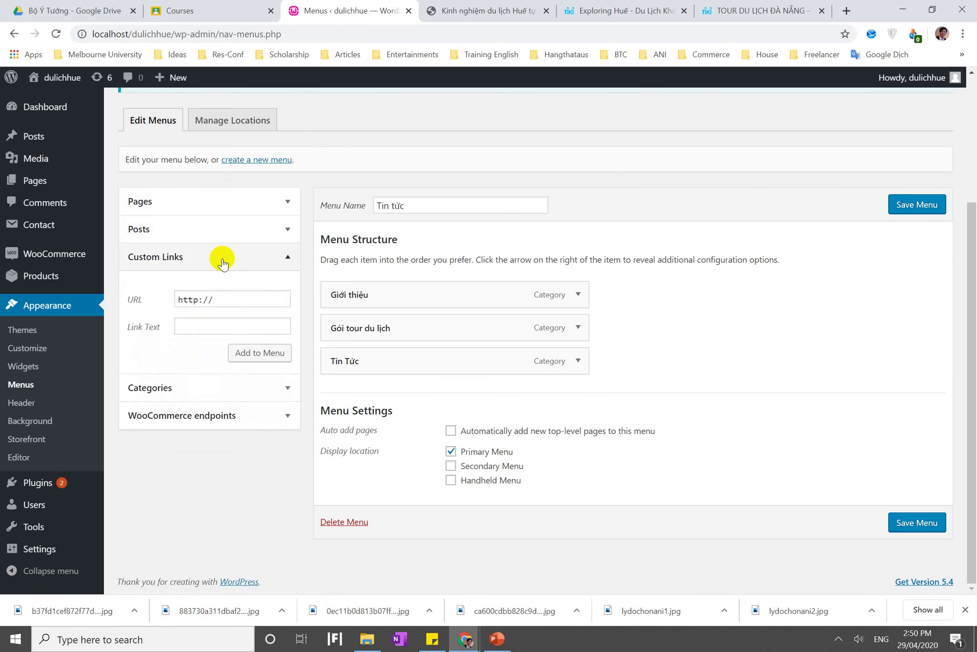
{"action": "left_click", "coordinate": [210, 231]}
{"action": "left_click", "coordinate": [214, 212]}
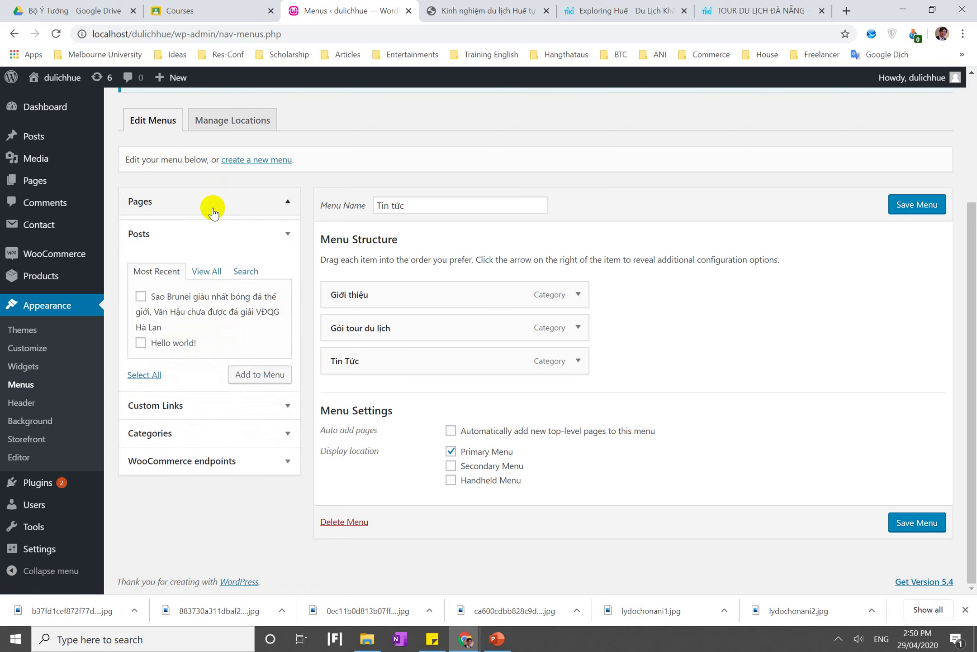
{"action": "left_click", "coordinate": [190, 370]}
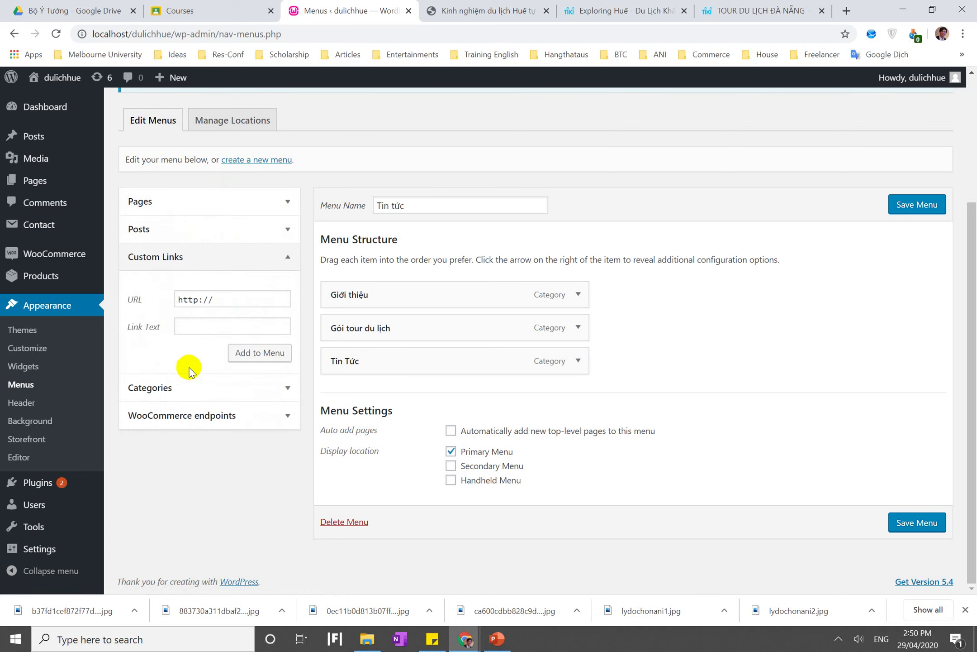
Load the menu editor URL in the Huế article tab, then visit the site's front page
{"action": "left_click", "coordinate": [507, 5]}
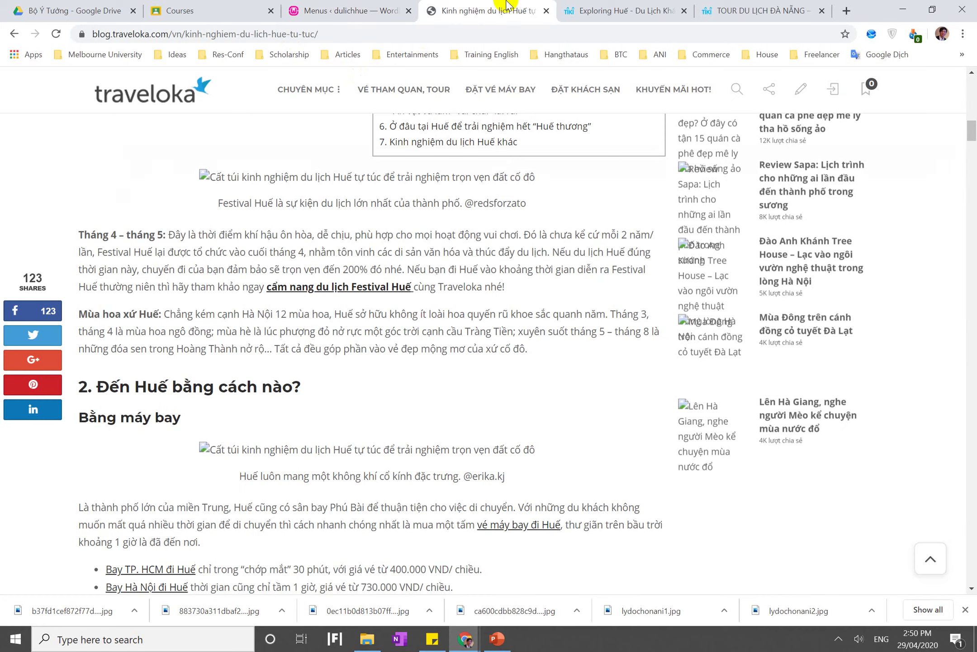
{"action": "left_click", "coordinate": [329, 11]}
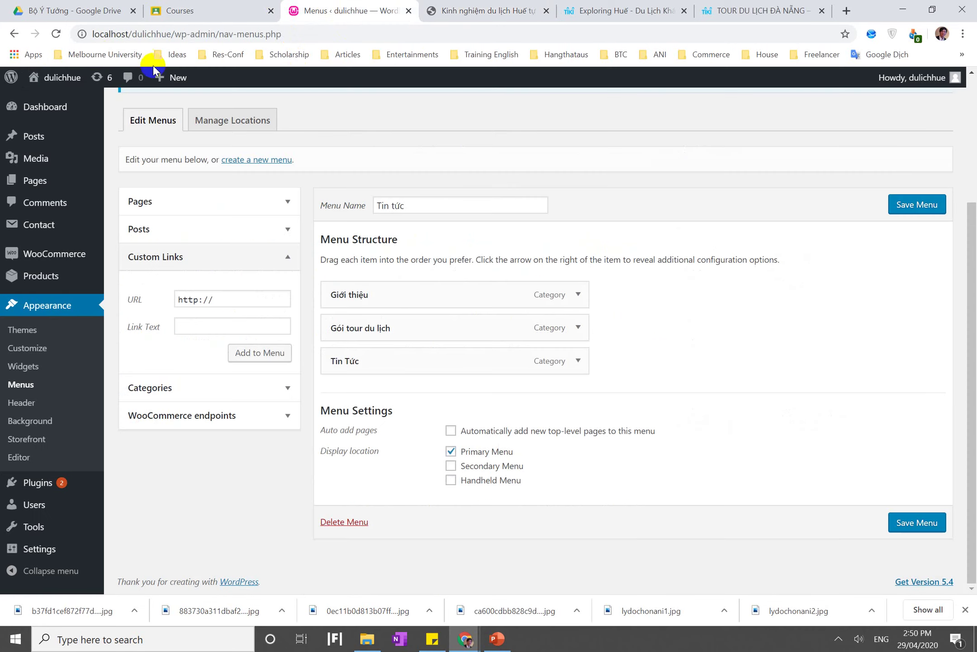
{"action": "left_click", "coordinate": [151, 37]}
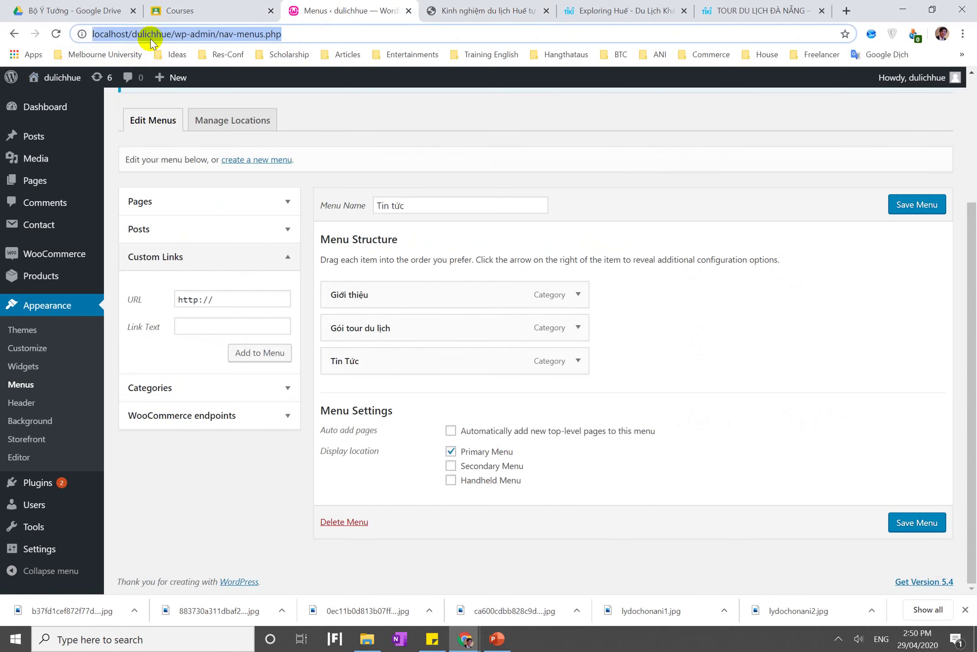
{"action": "key", "text": "ctrl+c"}
{"action": "left_click", "coordinate": [498, 10]}
{"action": "left_click", "coordinate": [501, 36]}
{"action": "key", "text": "ctrl+v"}
{"action": "key", "text": "Return"}
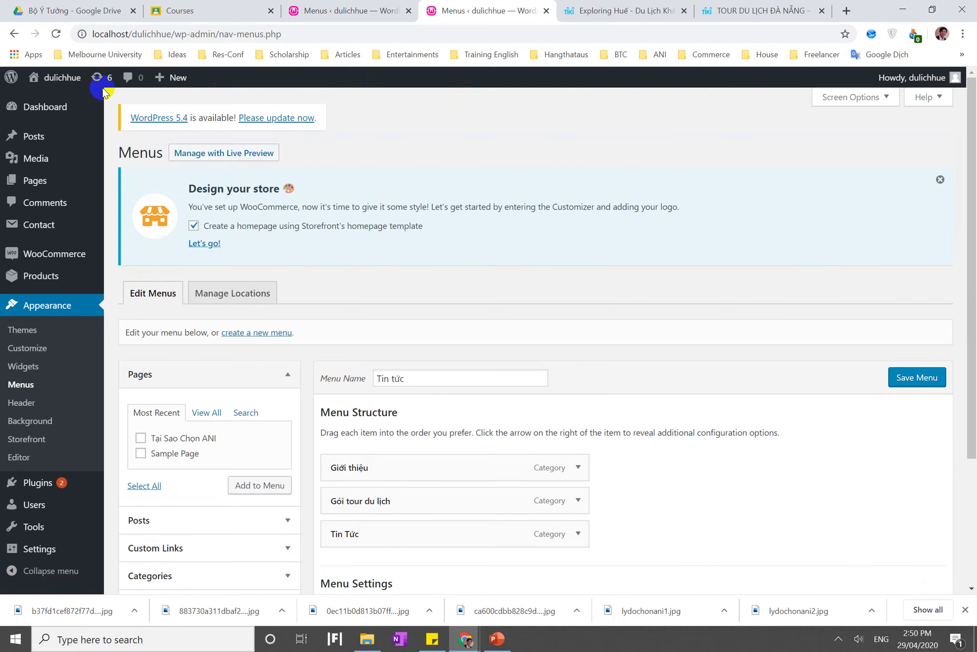
{"action": "left_click", "coordinate": [53, 77]}
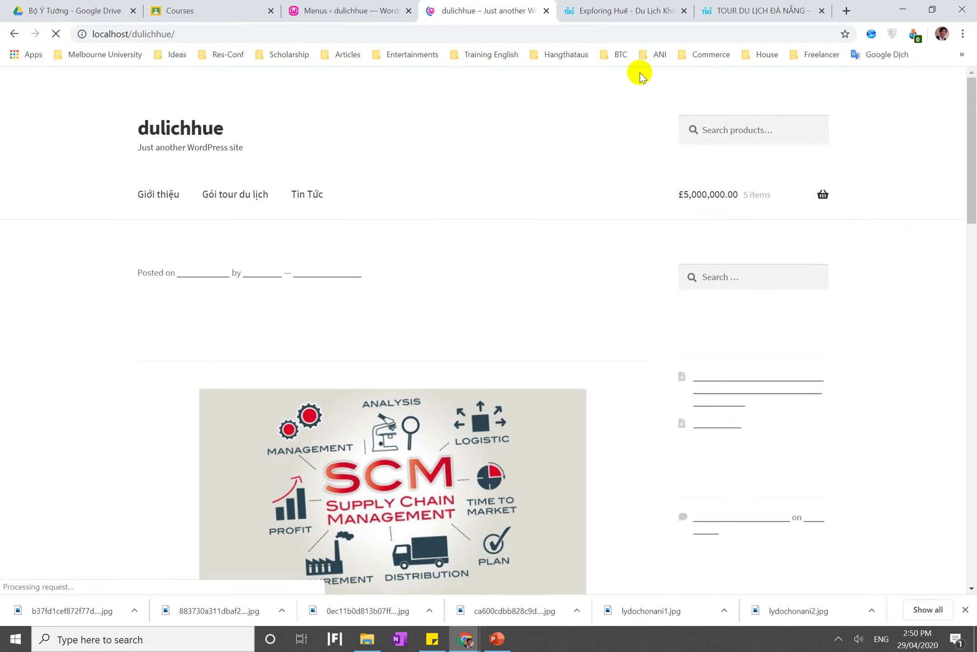
Search the shop for 'Tour ngoài trời', which finds no products
{"action": "left_click", "coordinate": [764, 132]}
{"action": "type", "text": "Tou"}
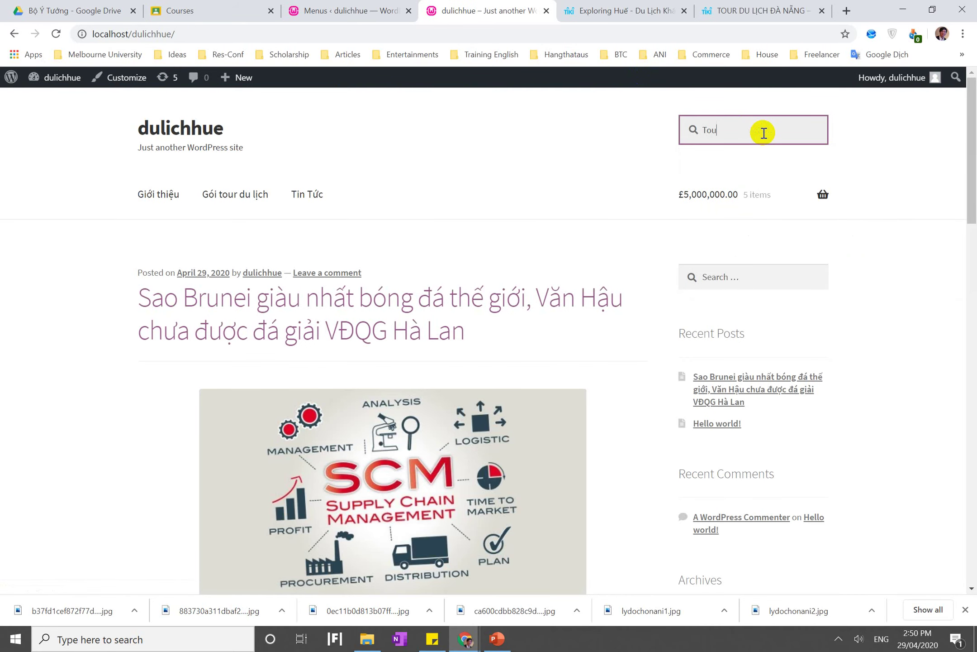
{"action": "type", "text": "r ngoài trơời"}
{"action": "key", "text": "Return"}
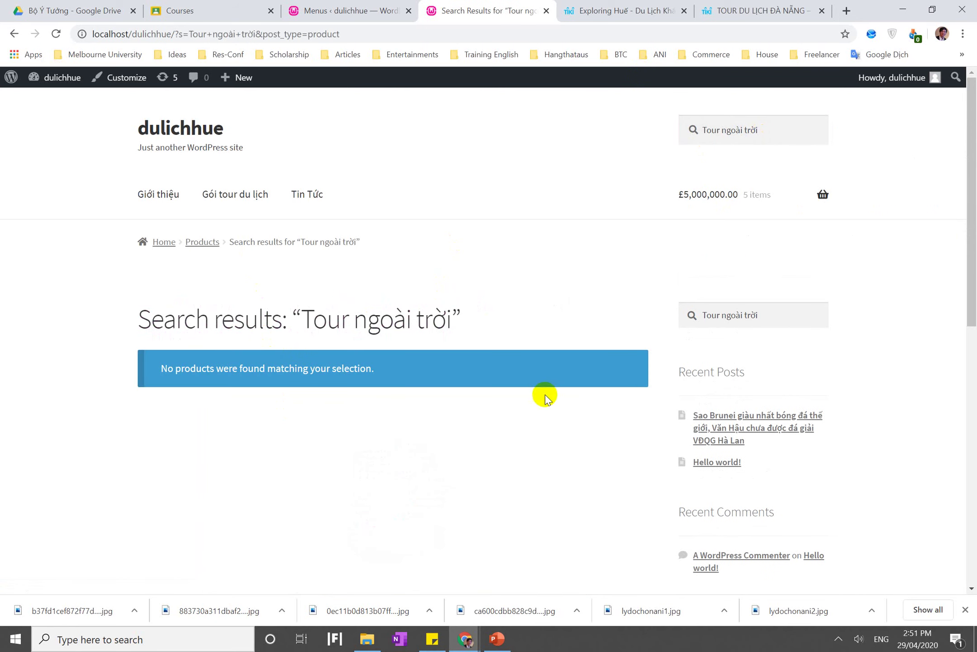
{"action": "left_click", "coordinate": [710, 316]}
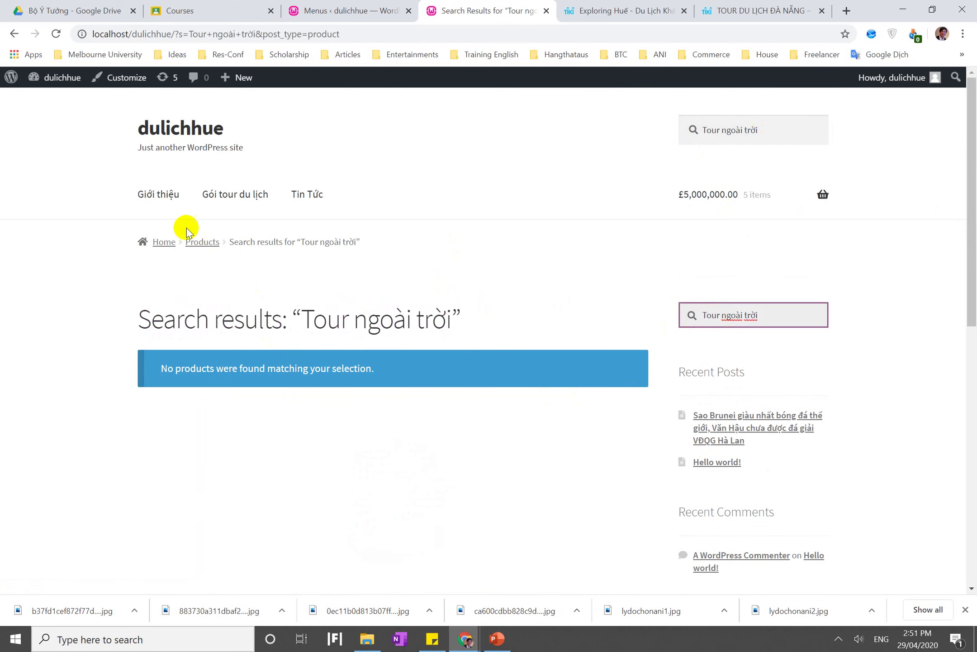
Open the Tour du lịch Thành Nội product from the product list and edit it
{"action": "left_click", "coordinate": [207, 243]}
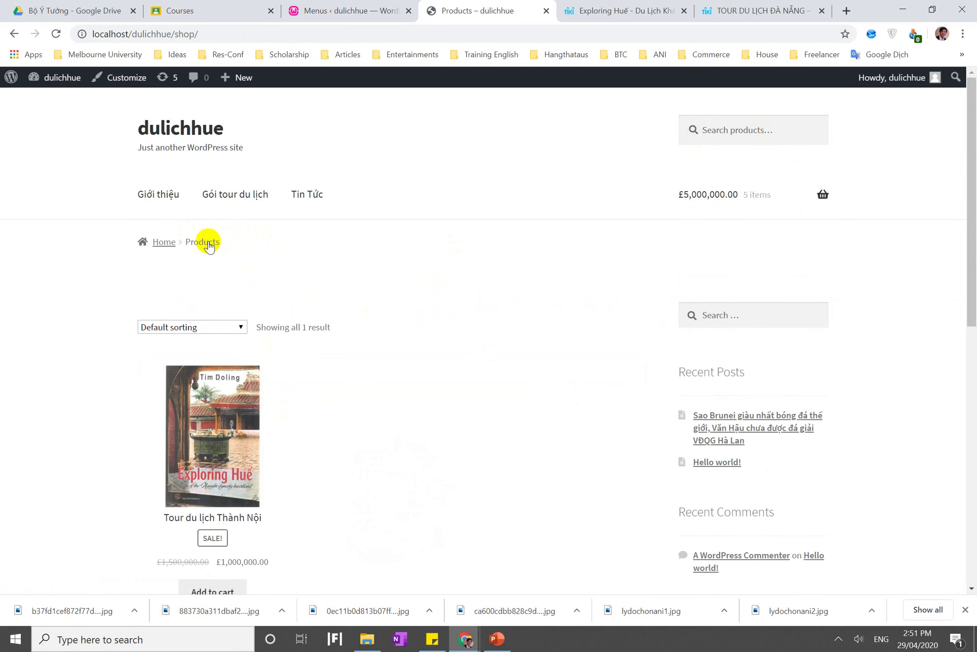
{"action": "scroll", "coordinate": [229, 370], "scroll_direction": "down", "scroll_amount": 5}
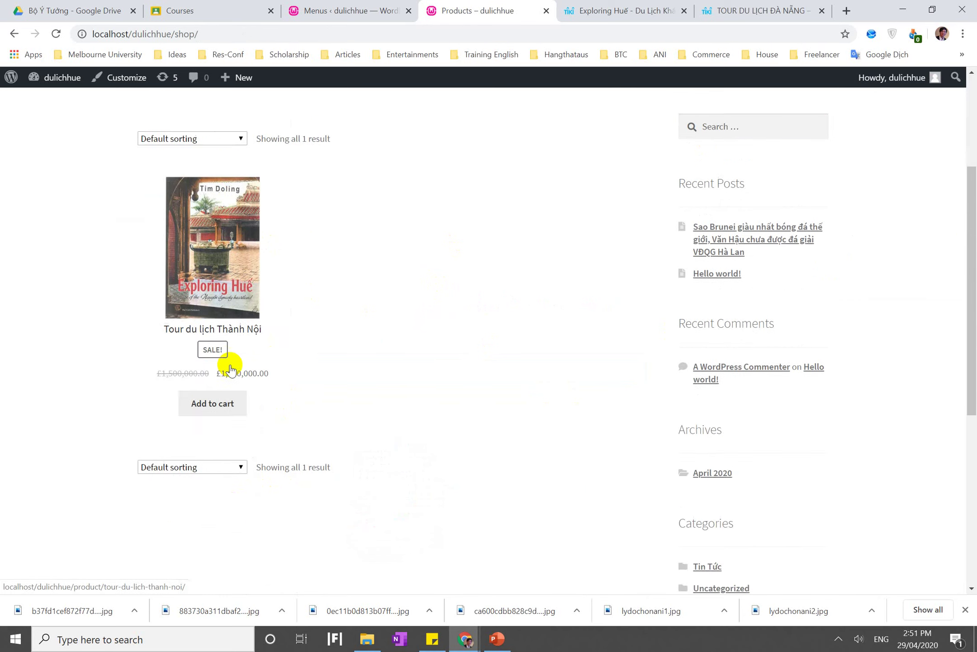
{"action": "left_click", "coordinate": [257, 173]}
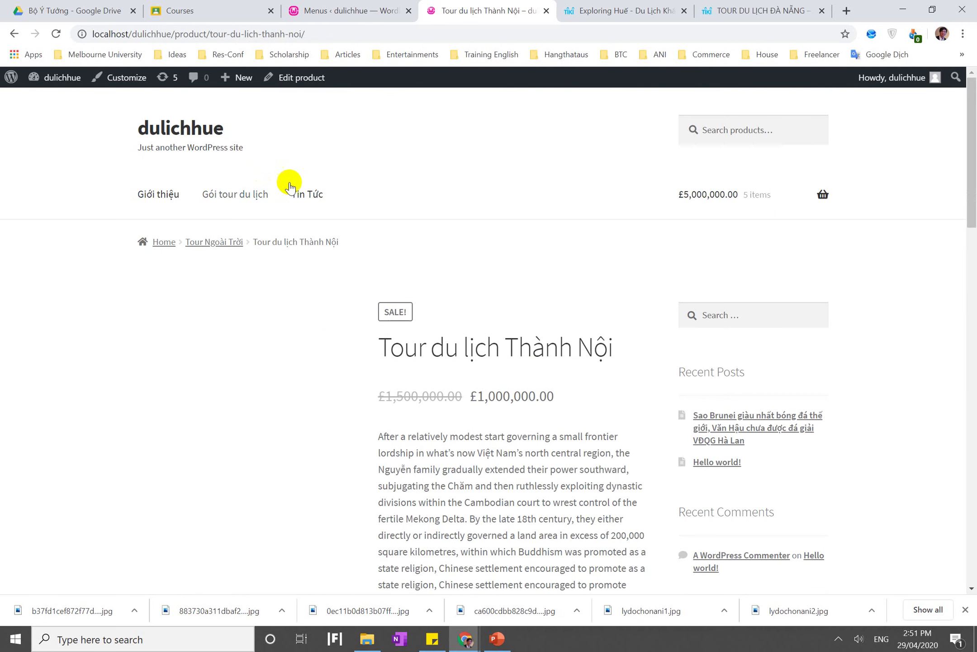
{"action": "left_click", "coordinate": [299, 75]}
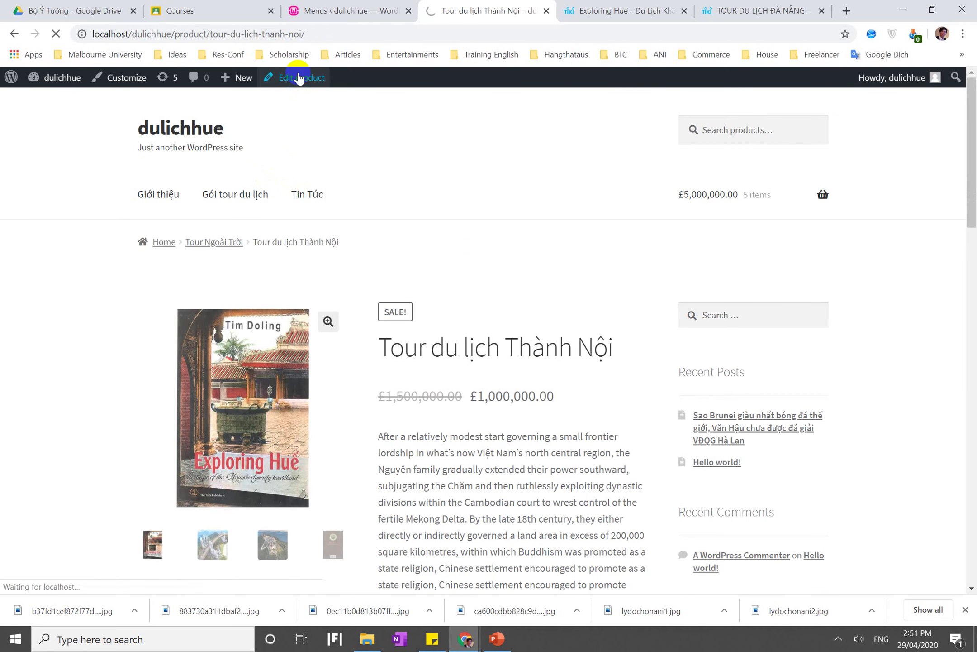
Add 'Tour ngoài trời' as a new product category and update the product
{"action": "scroll", "coordinate": [665, 342], "scroll_direction": "down", "scroll_amount": 8}
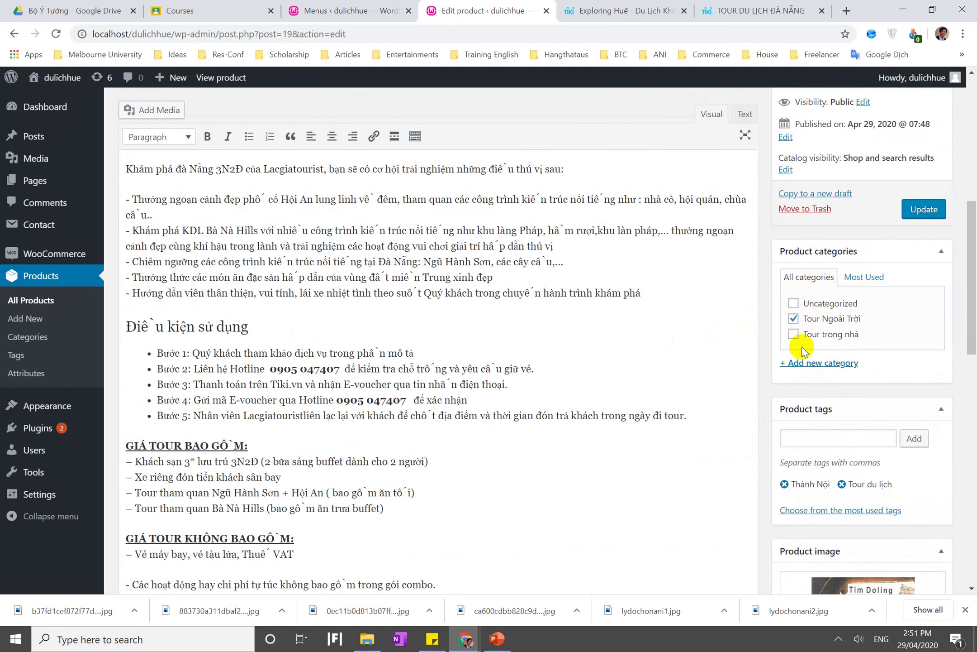
{"action": "left_click", "coordinate": [795, 364]}
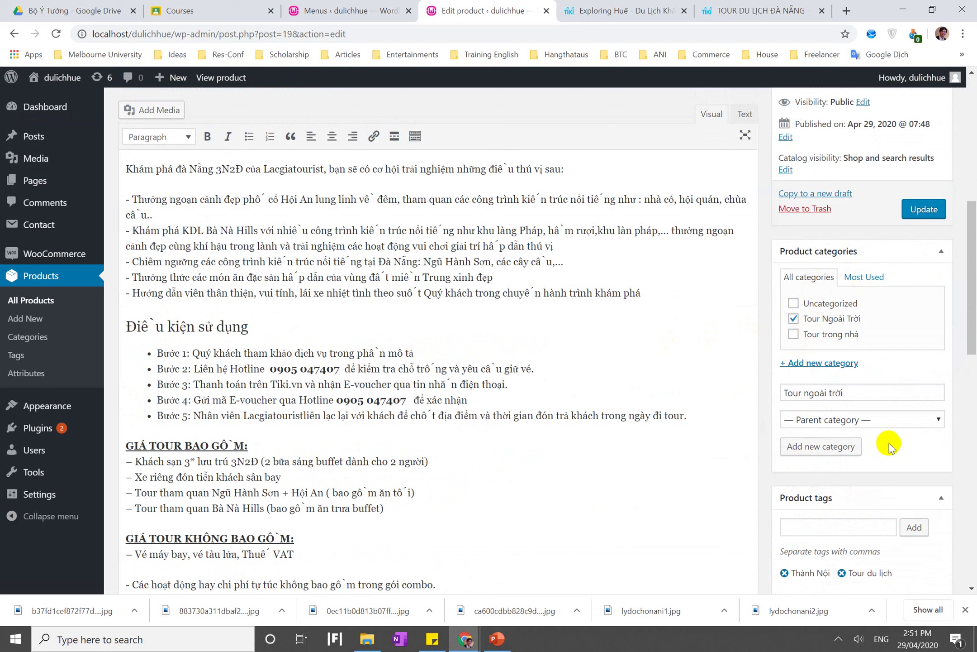
{"action": "left_click", "coordinate": [823, 451]}
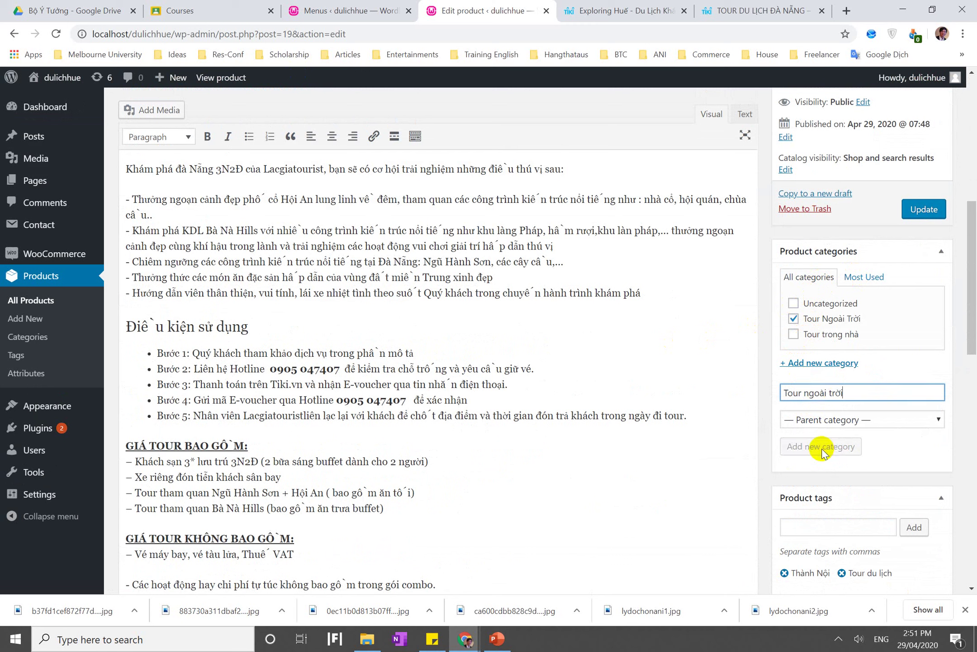
{"action": "scroll", "coordinate": [816, 330], "scroll_direction": "down", "scroll_amount": 3}
{"action": "scroll", "coordinate": [816, 330], "scroll_direction": "up", "scroll_amount": 2}
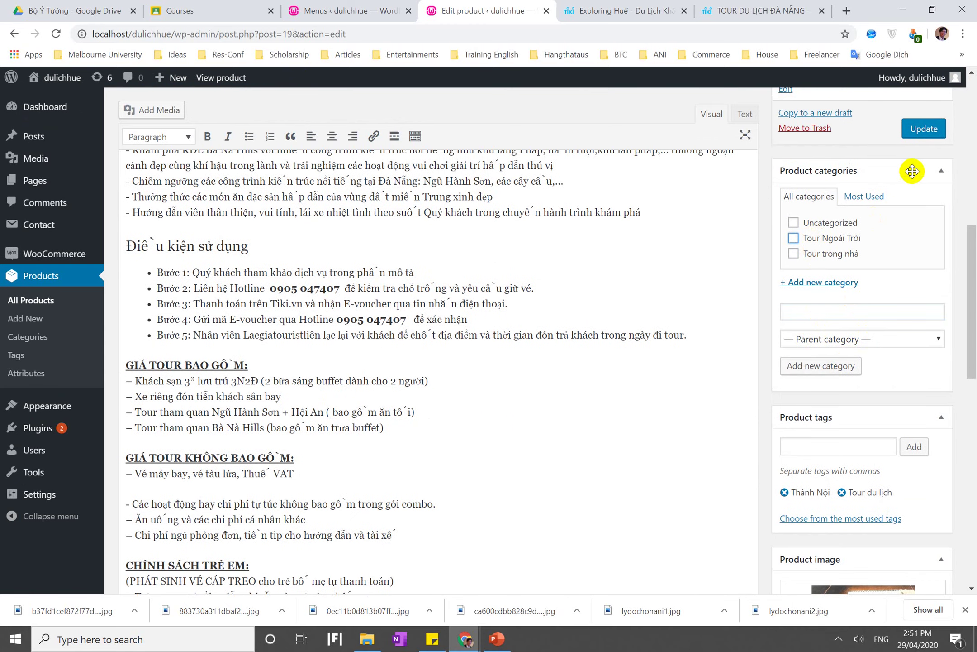
{"action": "left_click", "coordinate": [924, 130]}
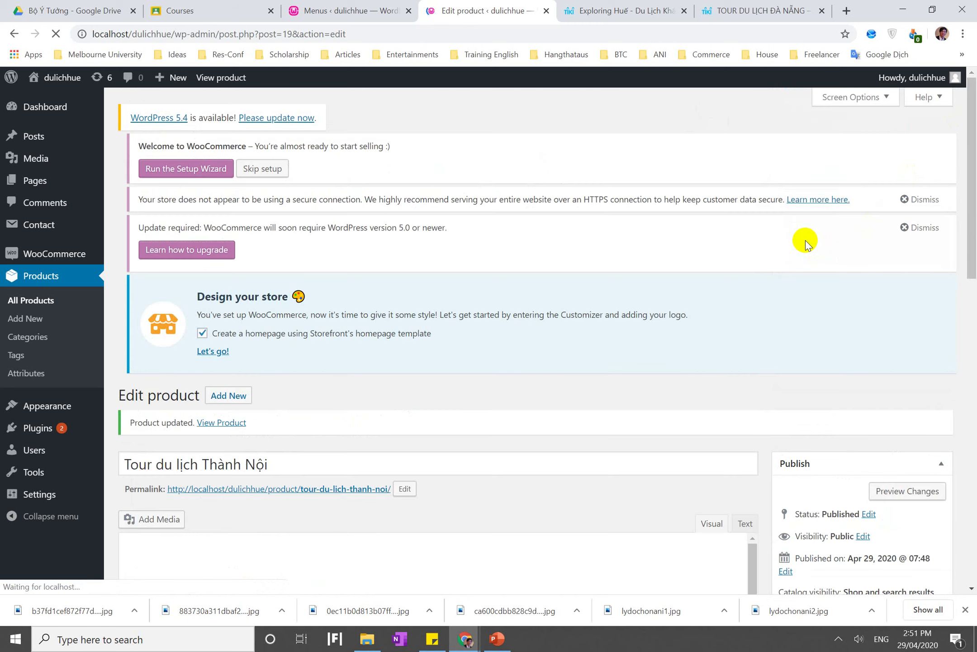
Tick Tour Ngoài Trời and untick Uncategorized in the product's categories
{"action": "scroll", "coordinate": [807, 244], "scroll_direction": "down", "scroll_amount": 6}
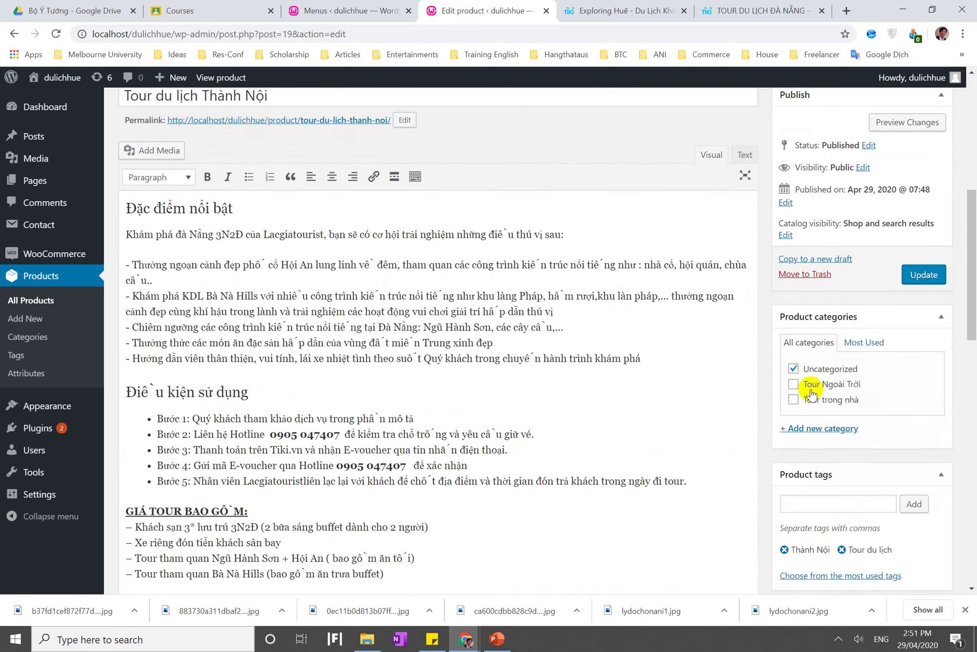
{"action": "left_click", "coordinate": [811, 390]}
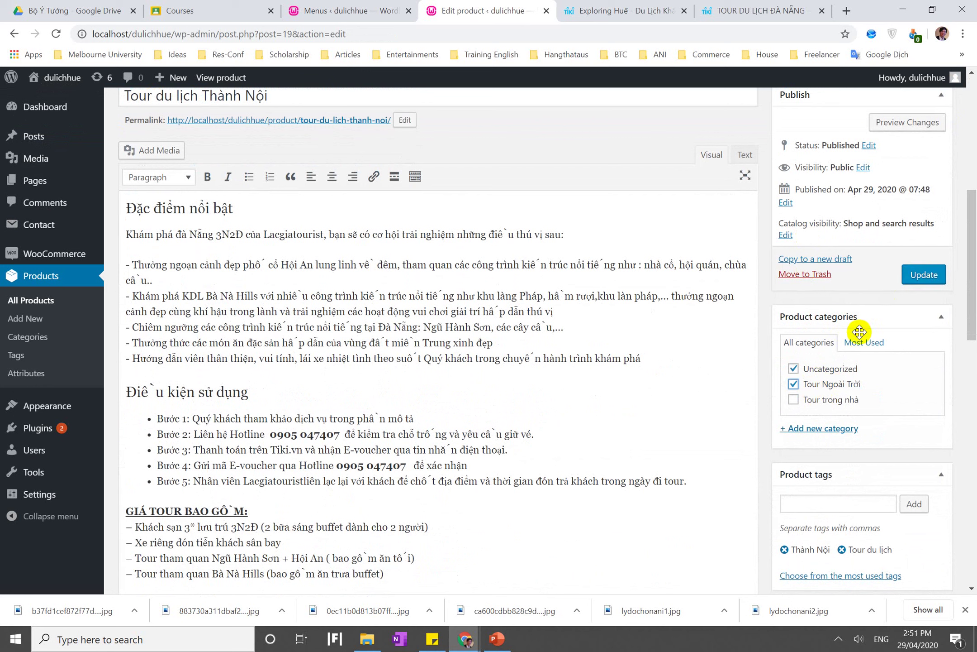
{"action": "left_click", "coordinate": [826, 372]}
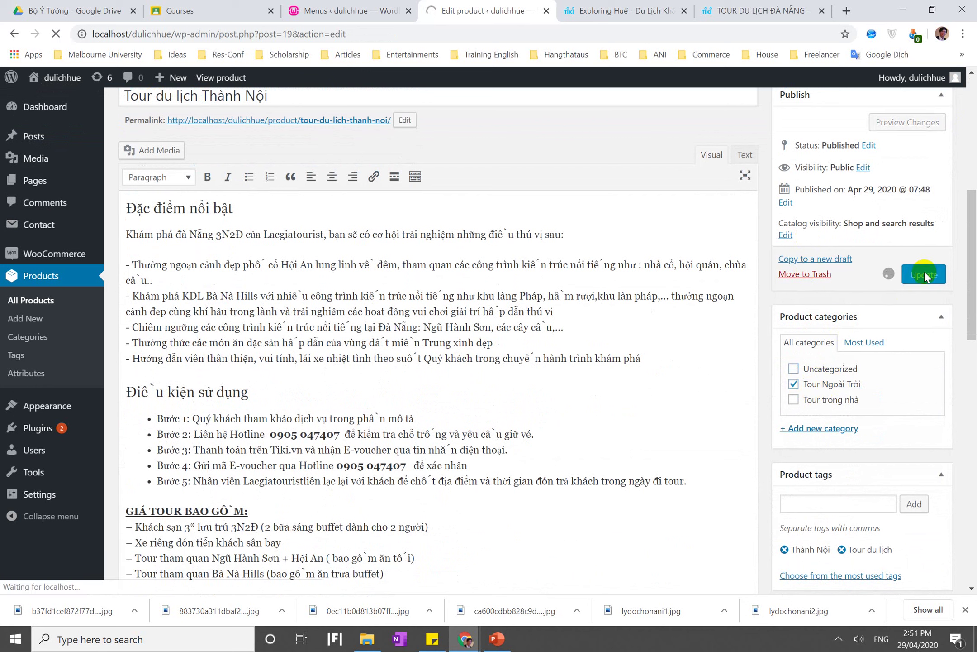
{"action": "scroll", "coordinate": [469, 362], "scroll_direction": "down", "scroll_amount": 7}
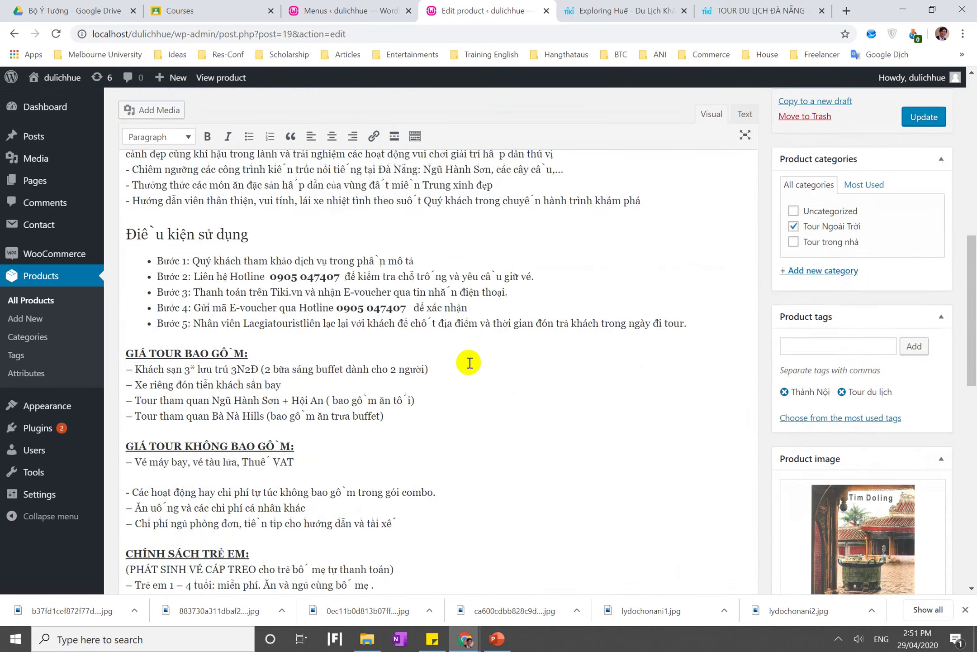
{"action": "scroll", "coordinate": [470, 362], "scroll_direction": "down", "scroll_amount": 12}
{"action": "scroll", "coordinate": [470, 362], "scroll_direction": "up", "scroll_amount": 20}
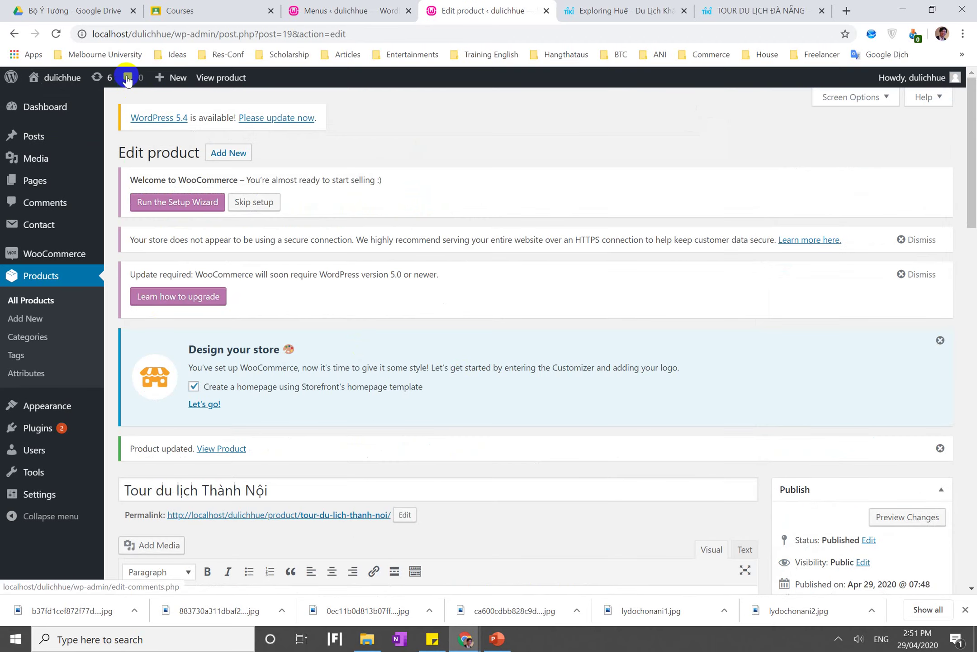
Visit the storefront and search products for the suggested 'Tour ngoài trời'
{"action": "left_click", "coordinate": [47, 85]}
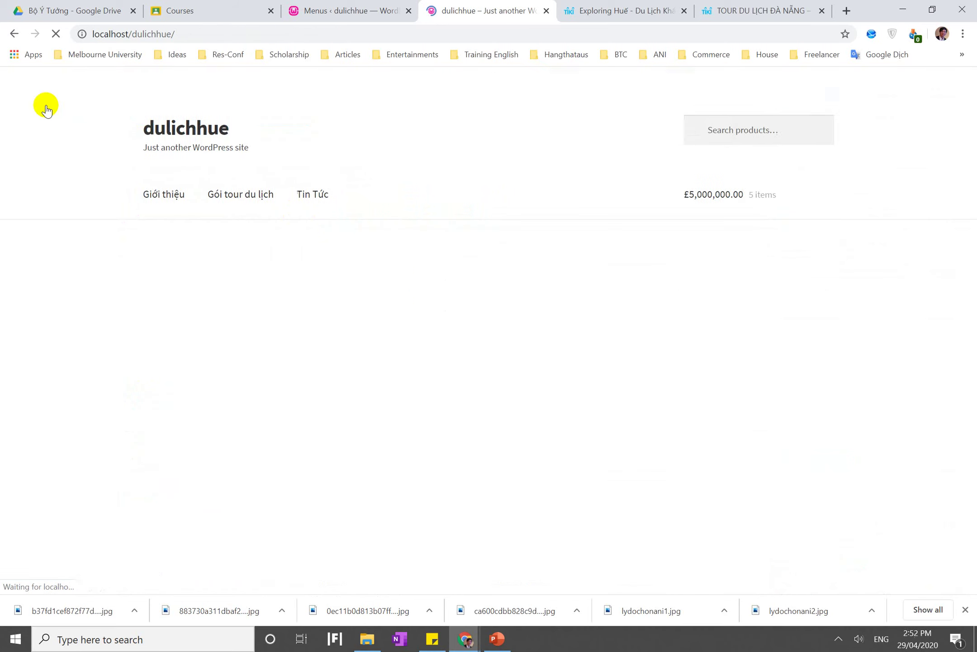
{"action": "scroll", "coordinate": [309, 316], "scroll_direction": "down", "scroll_amount": 1}
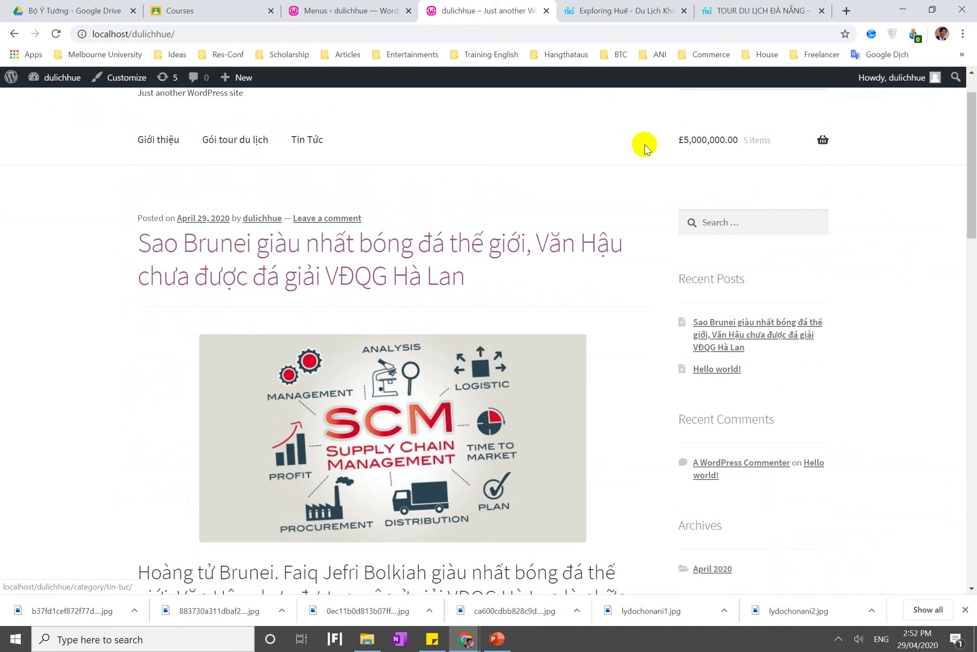
{"action": "scroll", "coordinate": [644, 144], "scroll_direction": "up", "scroll_amount": 1}
{"action": "left_click", "coordinate": [720, 130]}
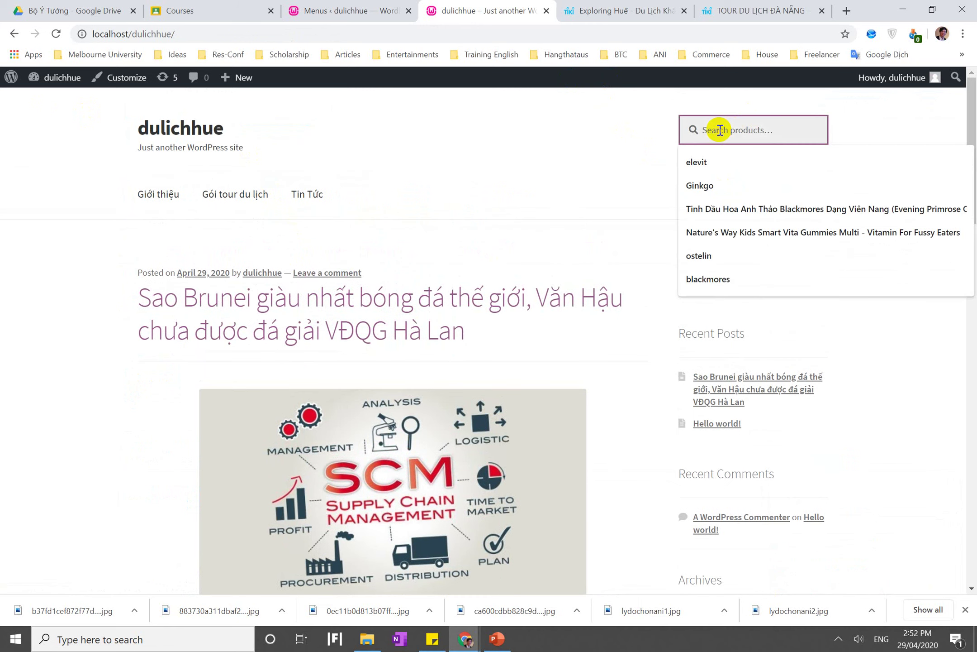
{"action": "type", "text": "Tour"}
{"action": "key", "text": "Down"}
{"action": "key", "text": "Return"}
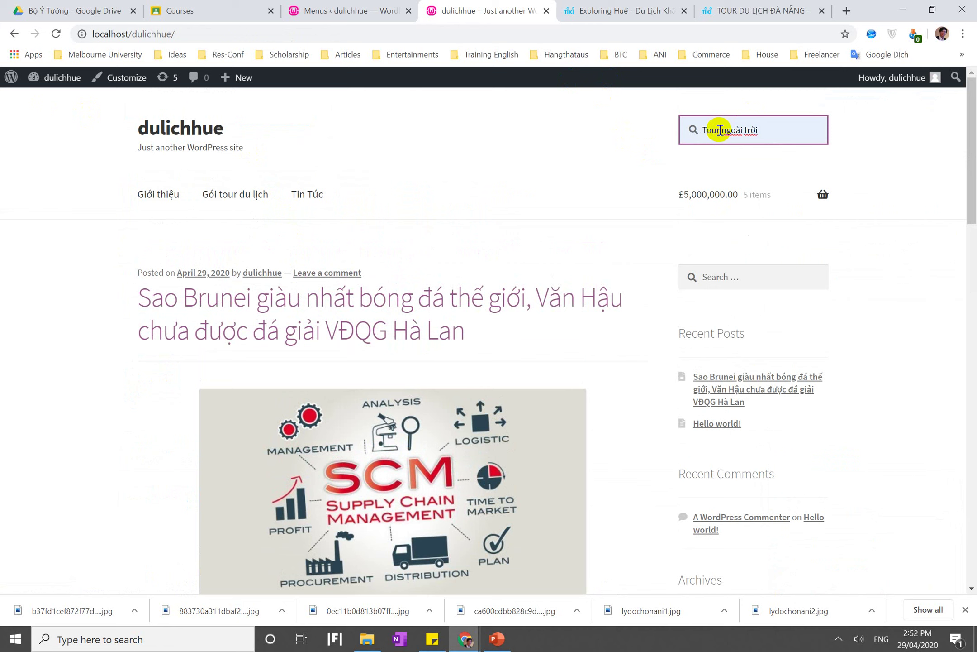
Open the Tour Ngoài Trời category page listing Tour du lịch Thành Nội and select its URL
{"action": "left_click", "coordinate": [663, 174]}
{"action": "left_click", "coordinate": [695, 133]}
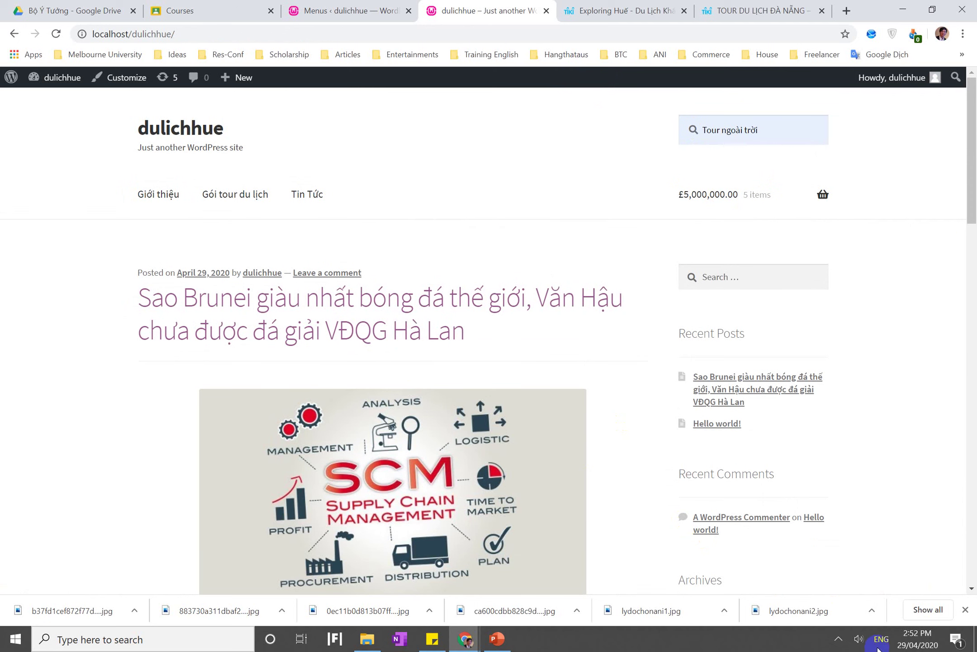
{"action": "left_click", "coordinate": [838, 640]}
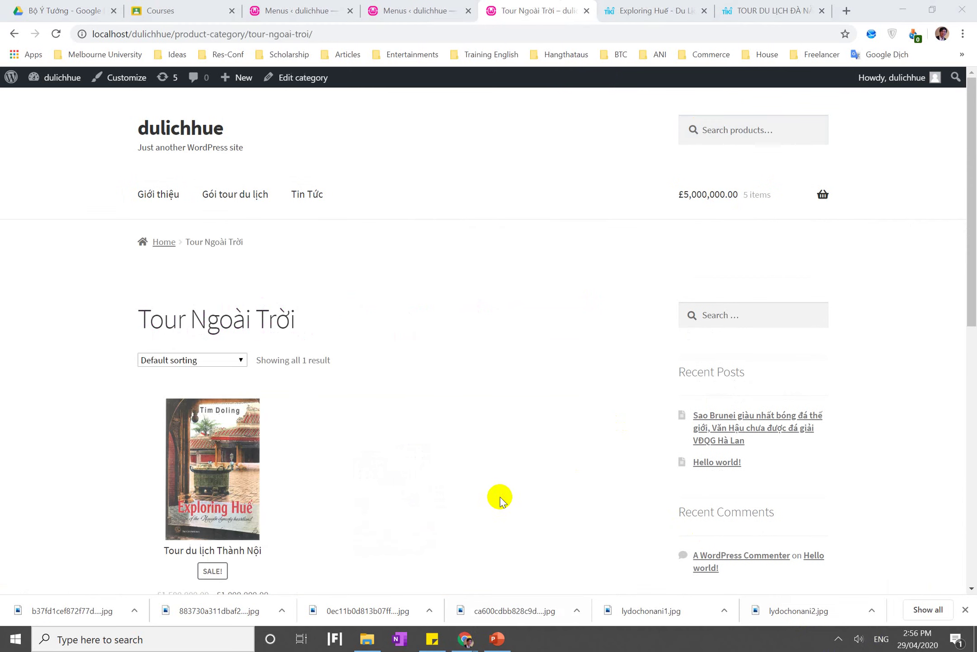
{"action": "scroll", "coordinate": [490, 442], "scroll_direction": "down", "scroll_amount": 8}
{"action": "scroll", "coordinate": [491, 442], "scroll_direction": "up", "scroll_amount": 8}
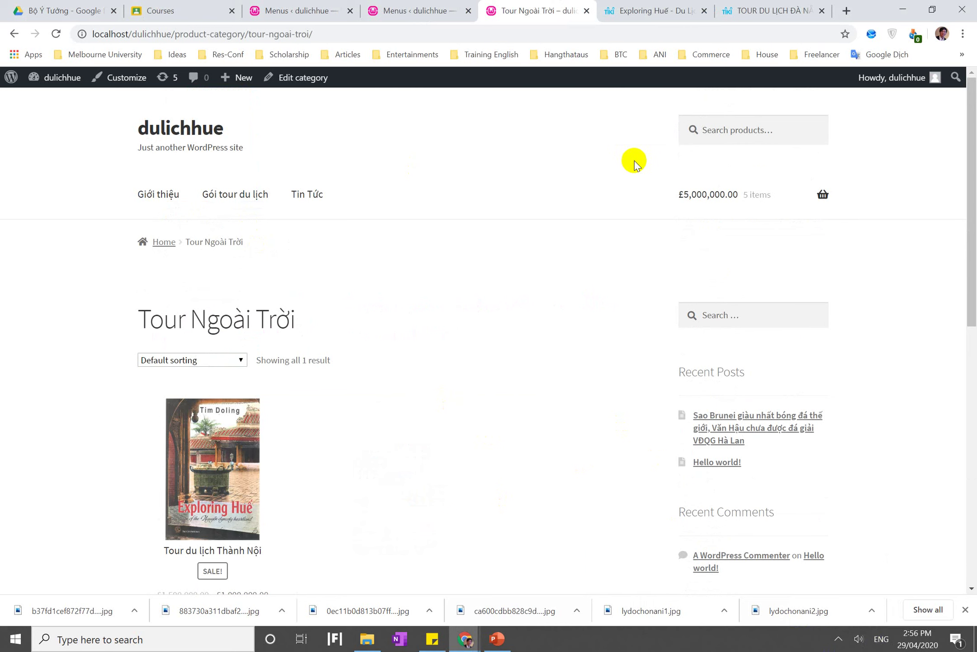
{"action": "mouse_move", "coordinate": [817, 194]}
{"action": "left_click", "coordinate": [730, 238]}
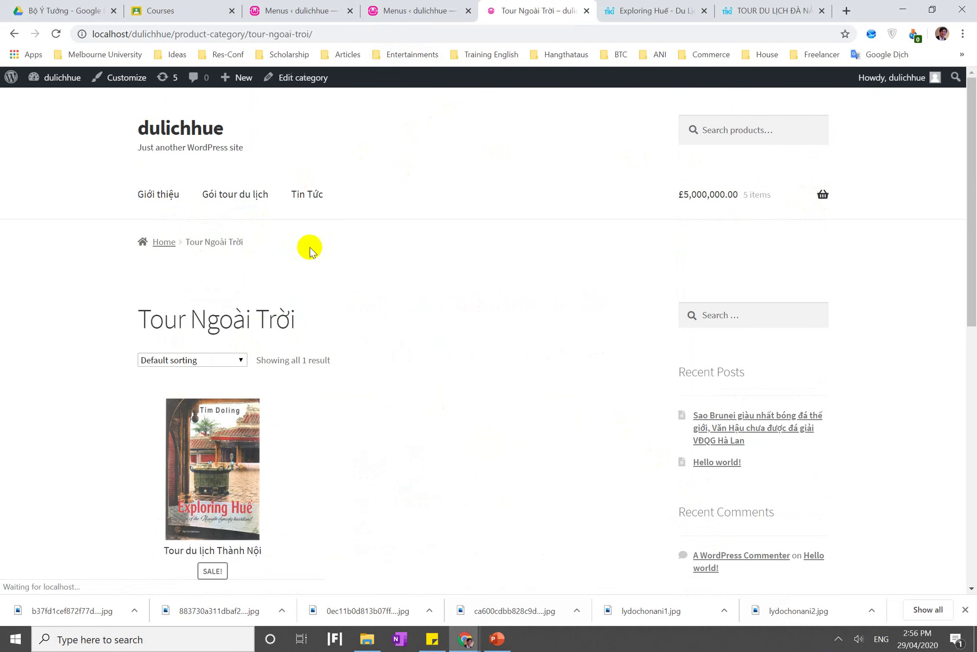
{"action": "left_click", "coordinate": [230, 34]}
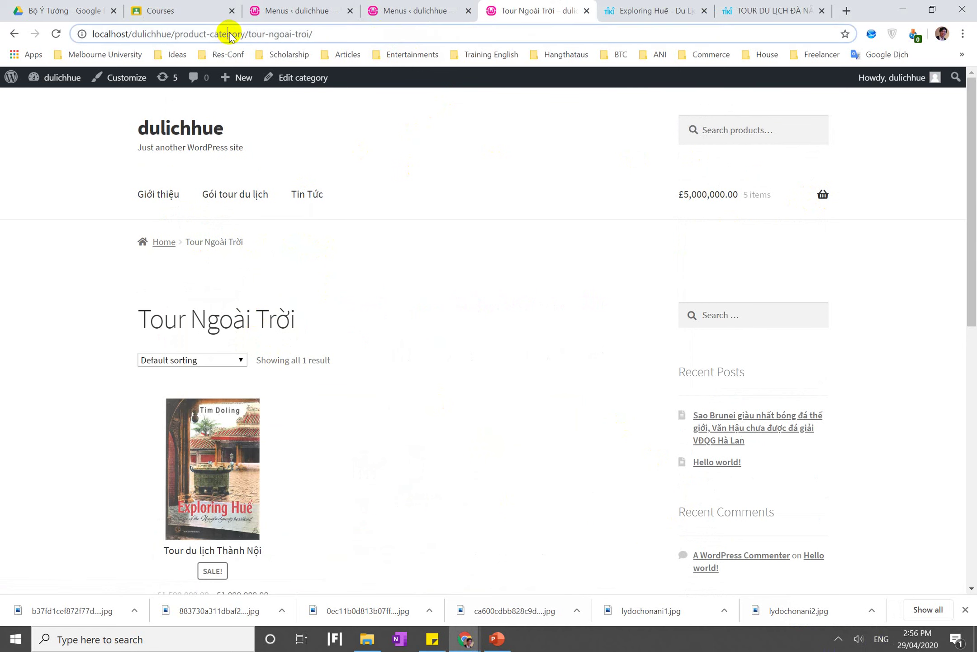
{"action": "left_click", "coordinate": [49, 80]}
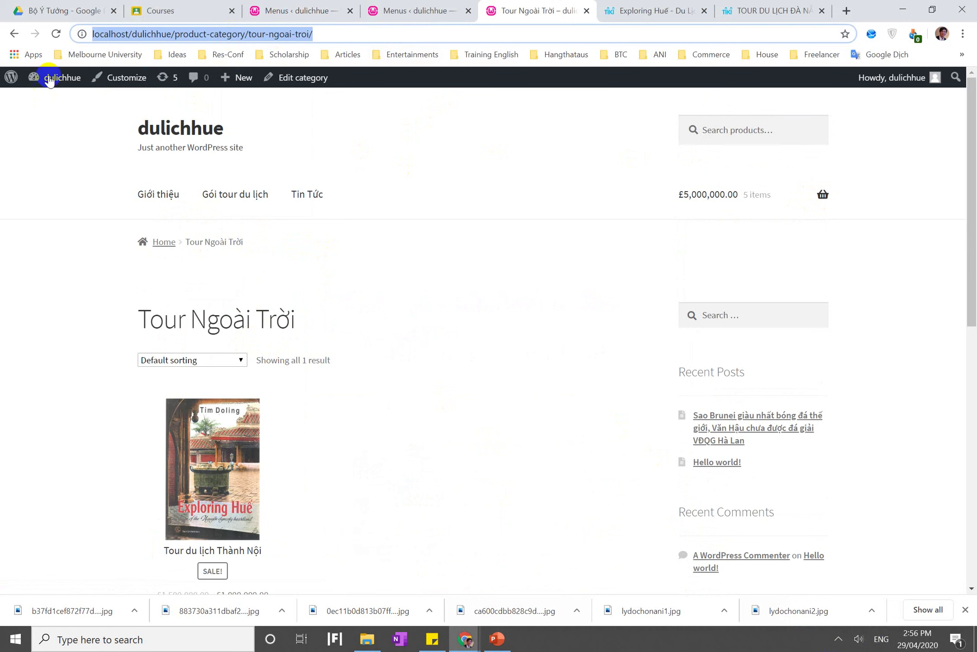
Add a 'Tour Ngoài Trời' custom link with the category page URL to the menu
{"action": "left_click", "coordinate": [52, 80]}
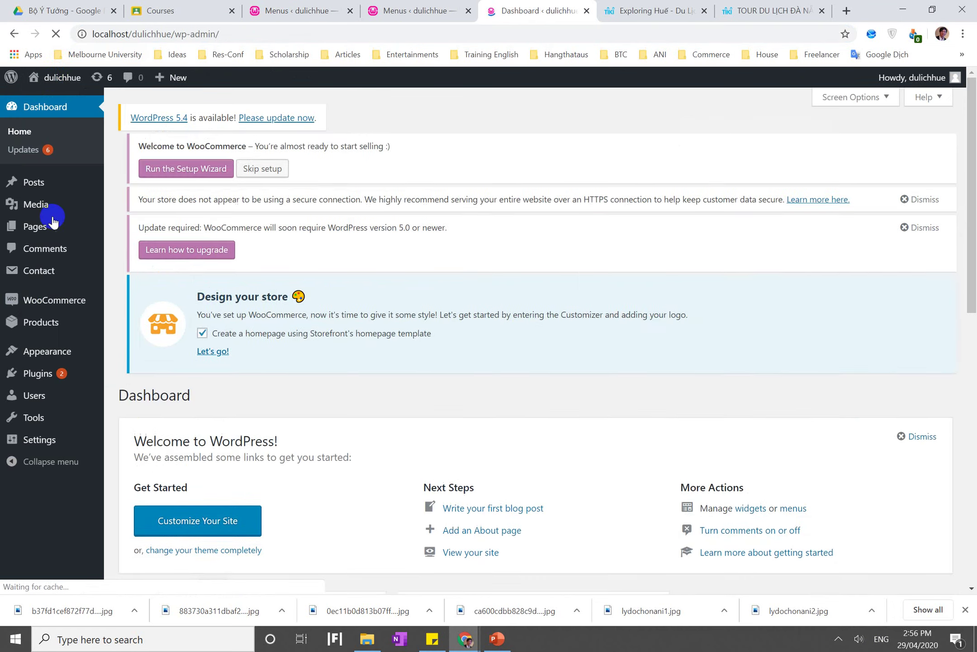
{"action": "mouse_move", "coordinate": [54, 317]}
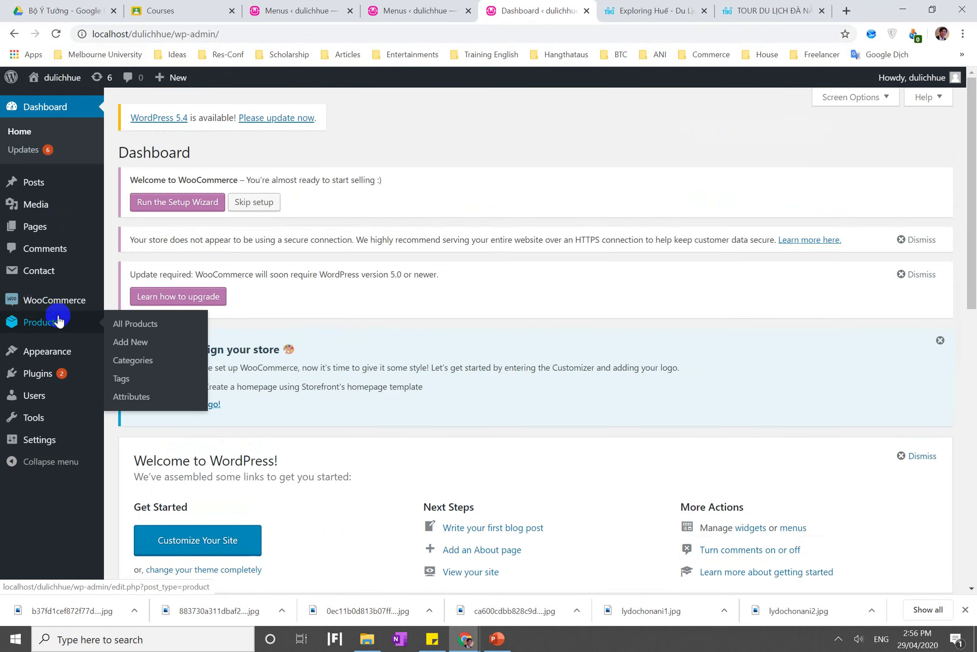
{"action": "mouse_move", "coordinate": [105, 352]}
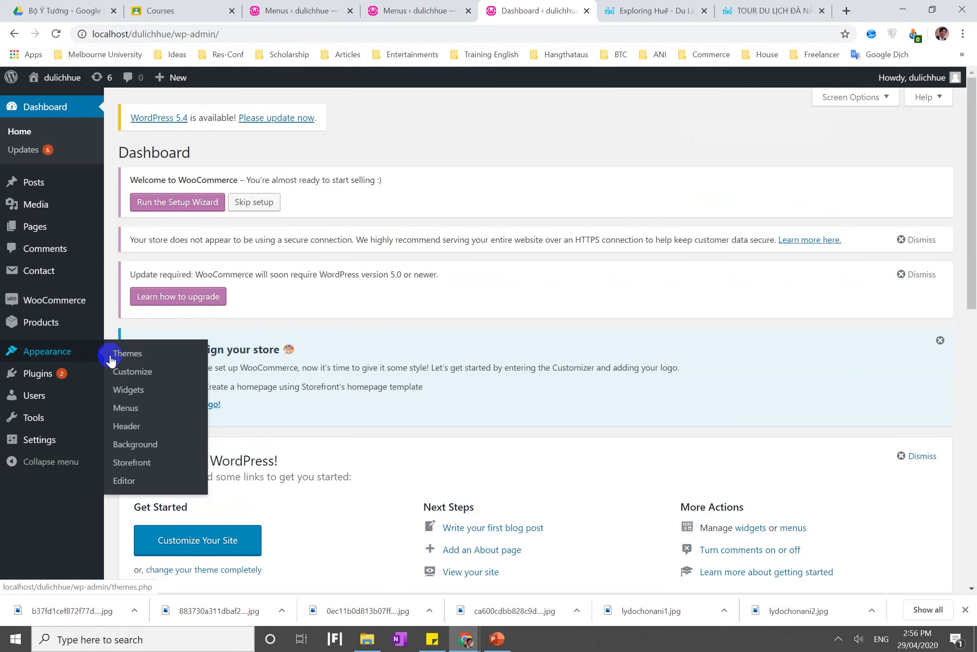
{"action": "left_click", "coordinate": [138, 412]}
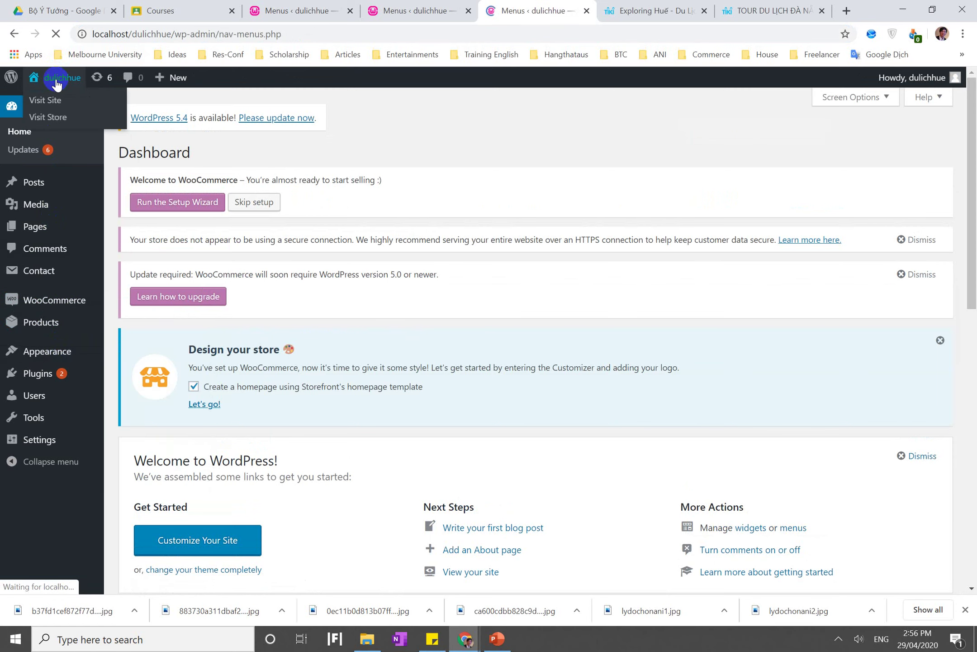
{"action": "scroll", "coordinate": [349, 377], "scroll_direction": "down", "scroll_amount": 3}
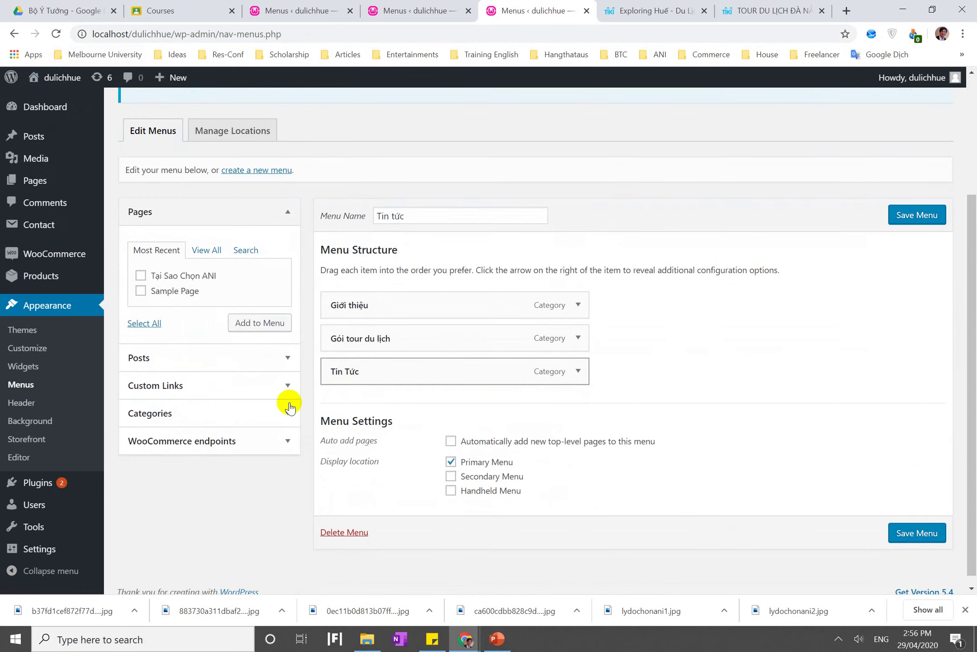
{"action": "left_click", "coordinate": [232, 390]}
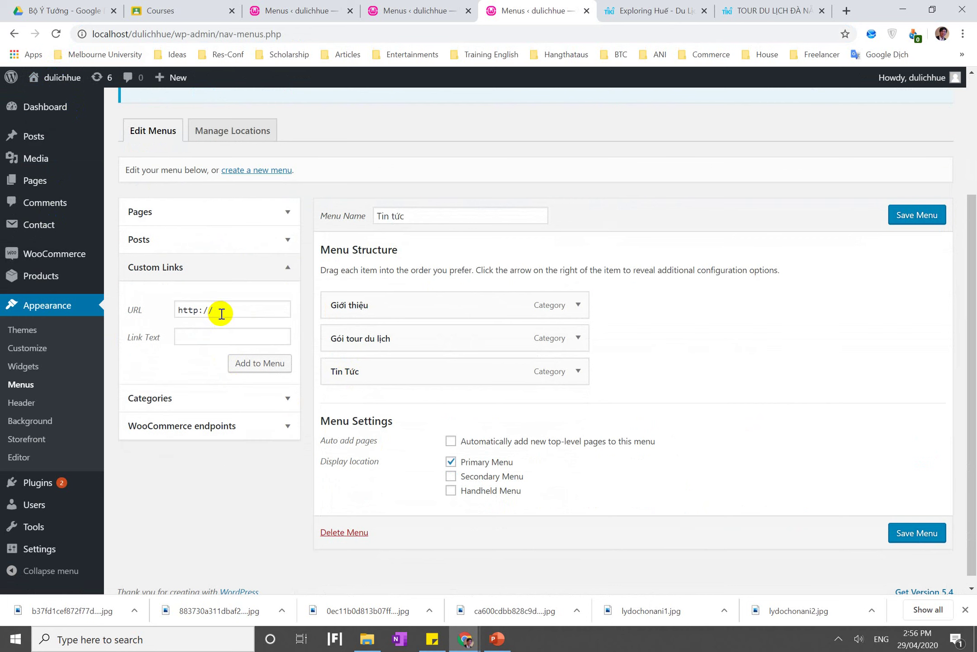
{"action": "left_click", "coordinate": [216, 335]}
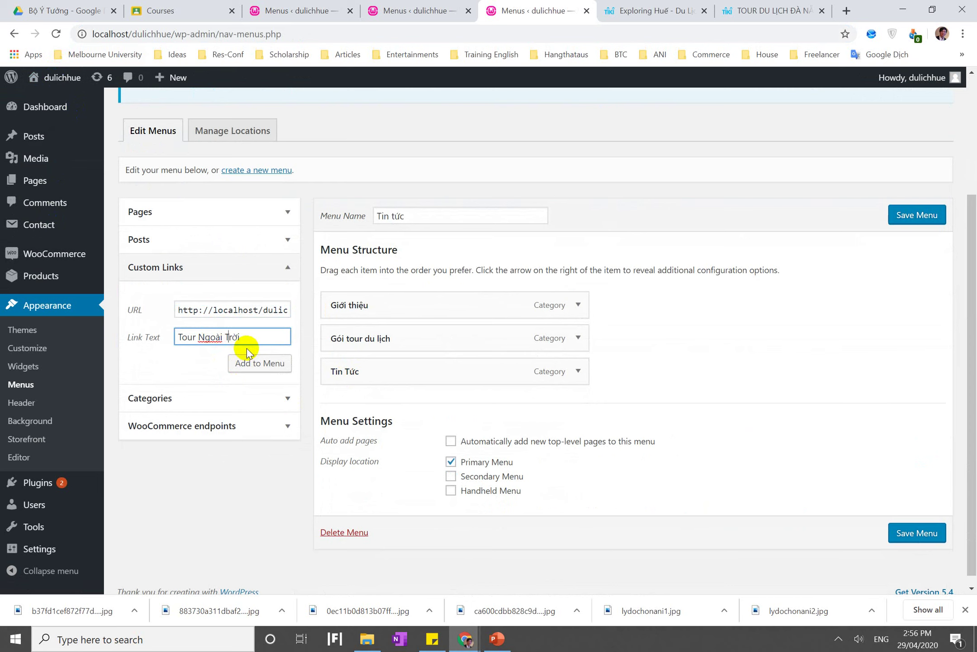
{"action": "left_click", "coordinate": [252, 363]}
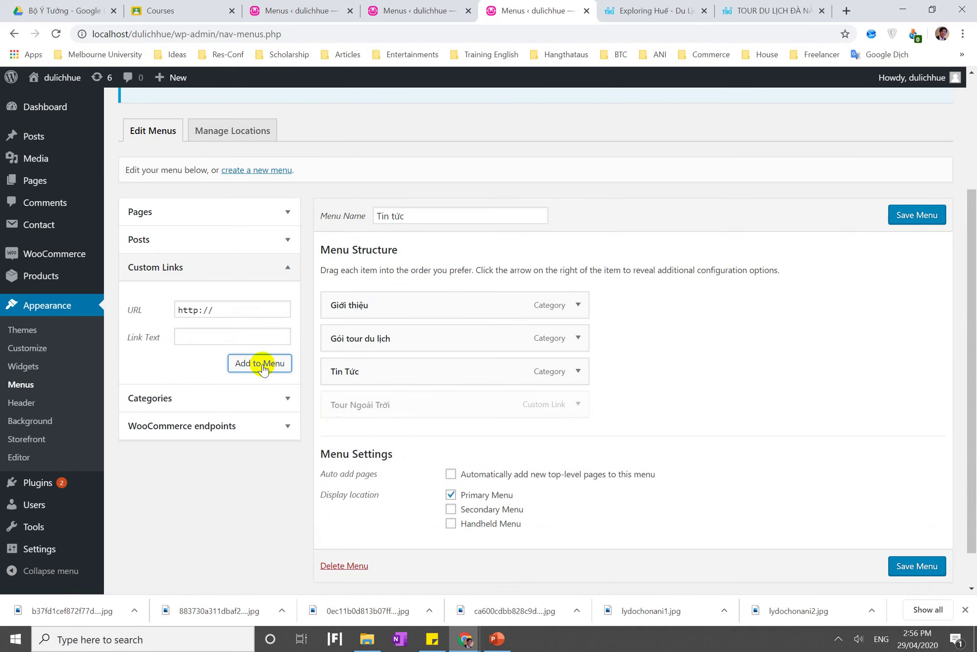
Nest Tour Ngoài Trời under Gói tour du lịch, save the menu and open the live site
{"action": "left_click_drag", "start_coordinate": [391, 399], "coordinate": [404, 345]}
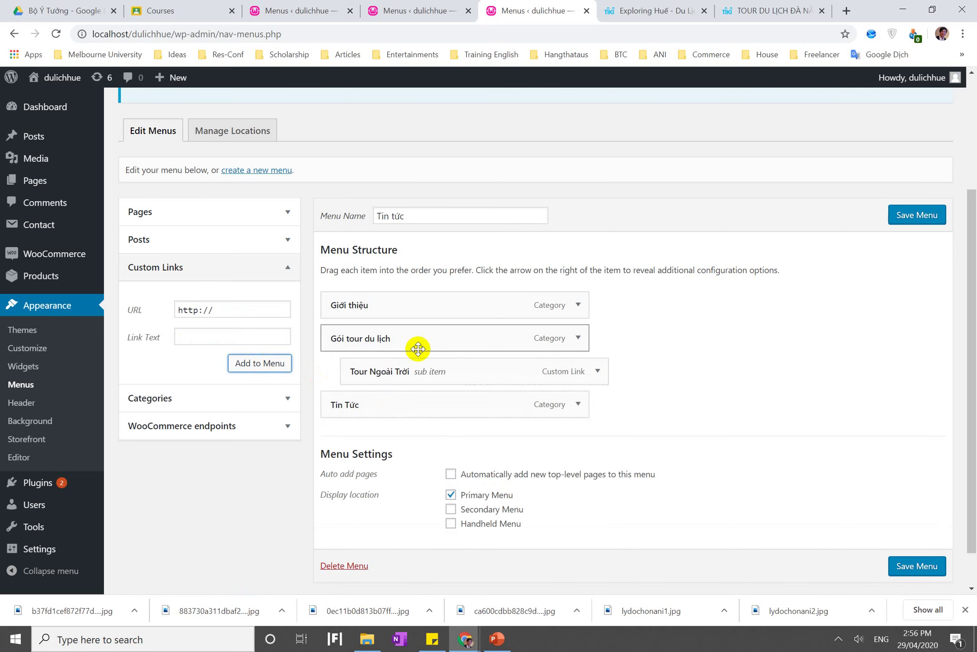
{"action": "left_click", "coordinate": [918, 215]}
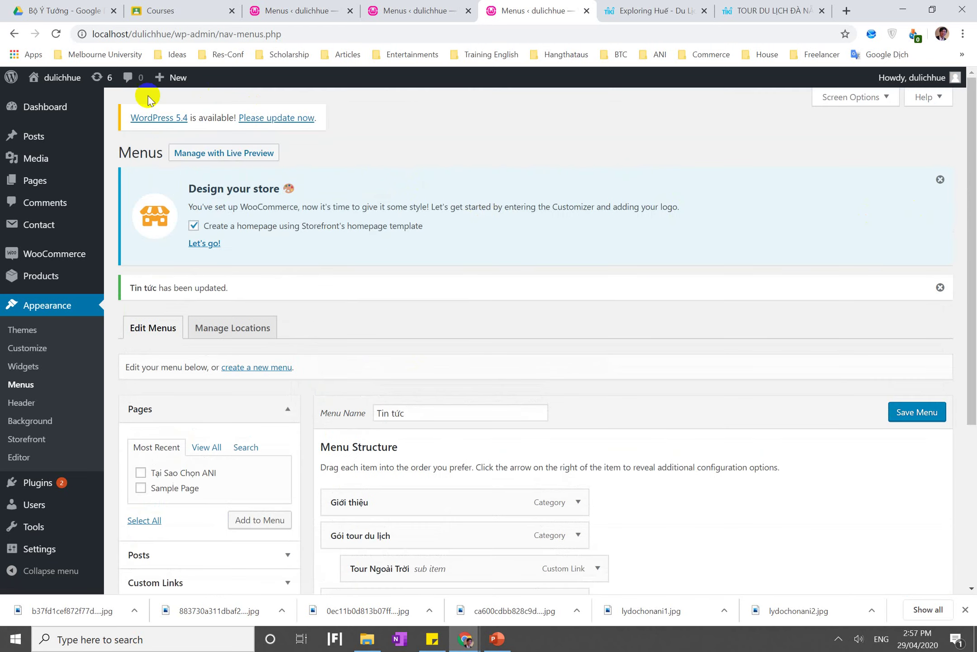
{"action": "left_click", "coordinate": [76, 79]}
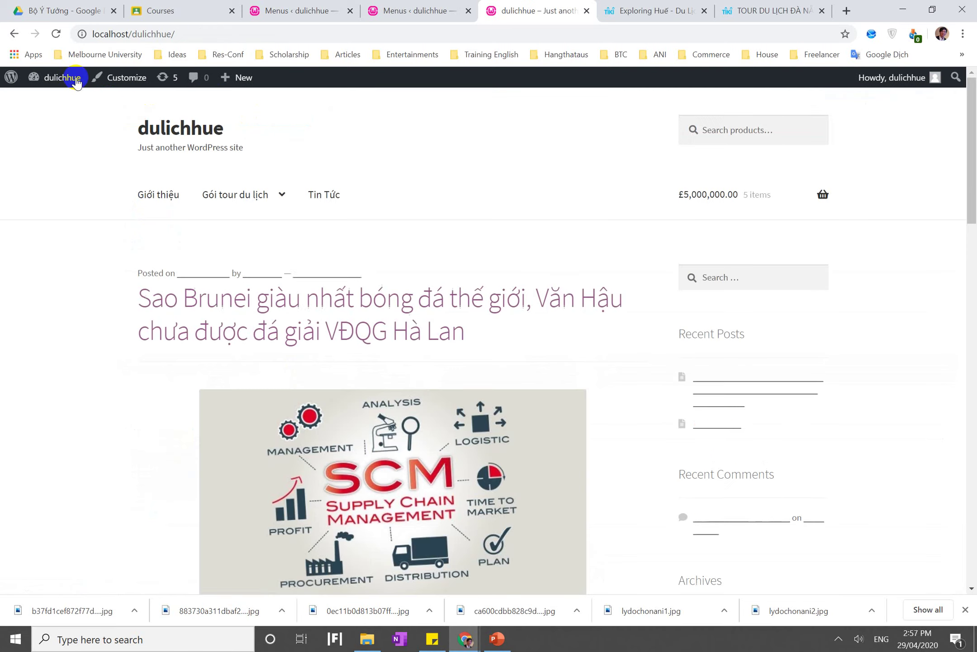
{"action": "mouse_move", "coordinate": [256, 200]}
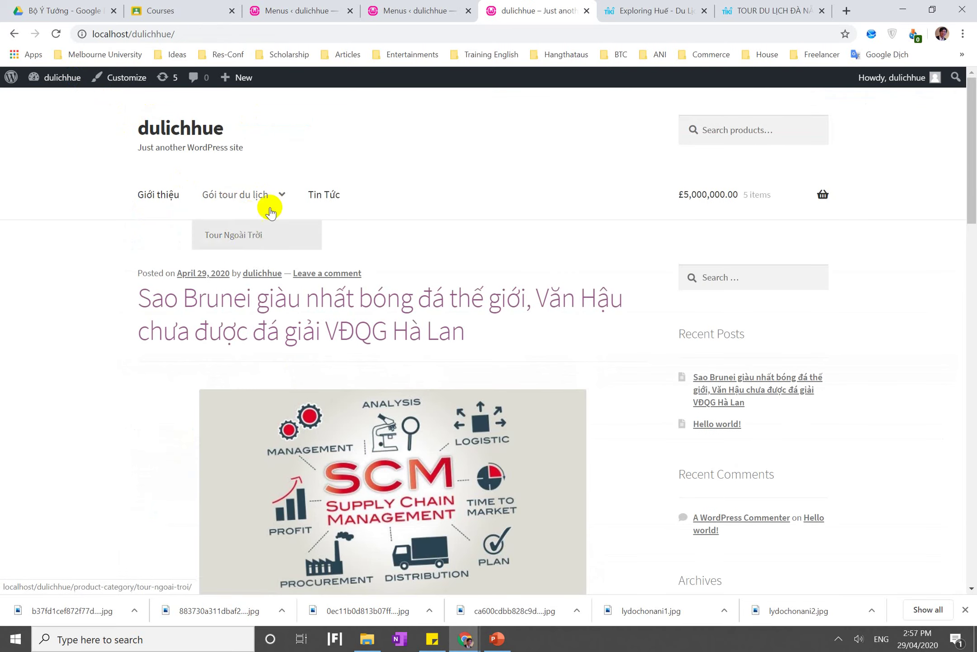
{"action": "left_click", "coordinate": [393, 12]}
{"action": "left_click", "coordinate": [281, 7]}
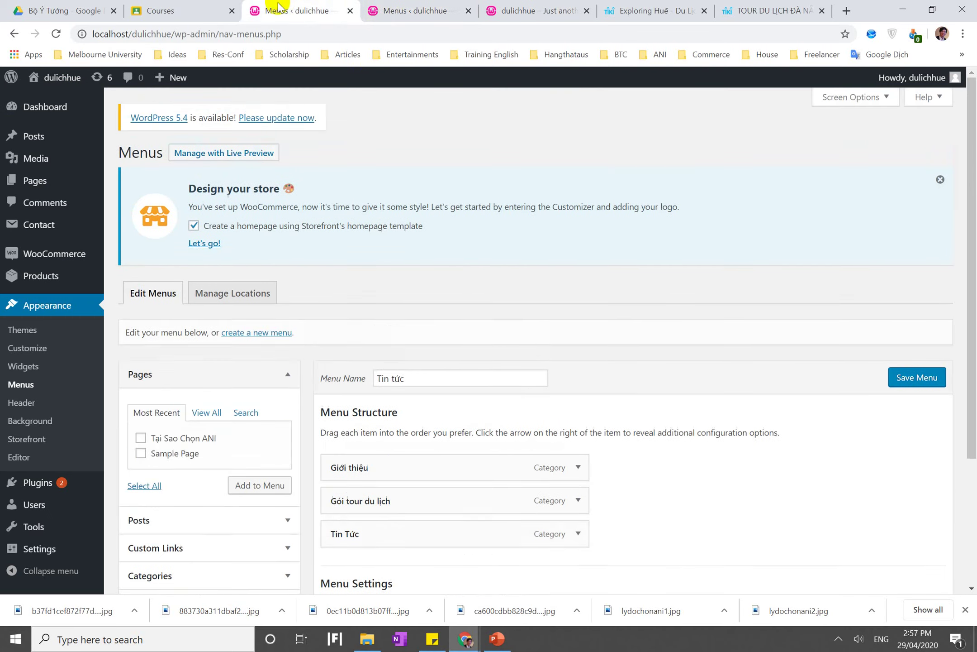
Inspect the Gói tour du lịch menu item and close the duplicate menu editing tab
{"action": "scroll", "coordinate": [296, 131], "scroll_direction": "down", "scroll_amount": 3}
{"action": "scroll", "coordinate": [299, 141], "scroll_direction": "up", "scroll_amount": 2}
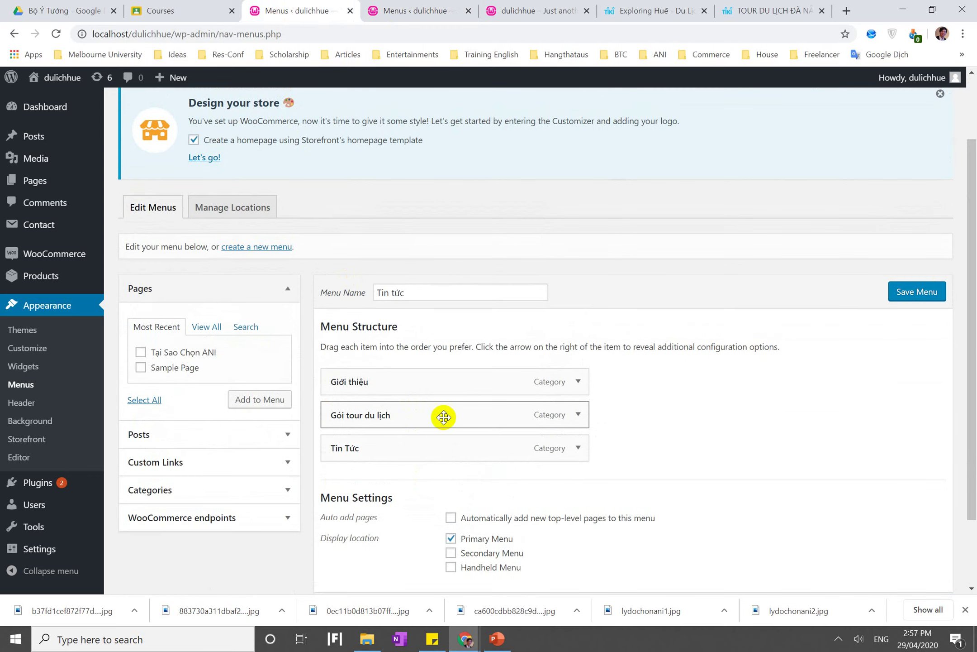
{"action": "left_click", "coordinate": [578, 415]}
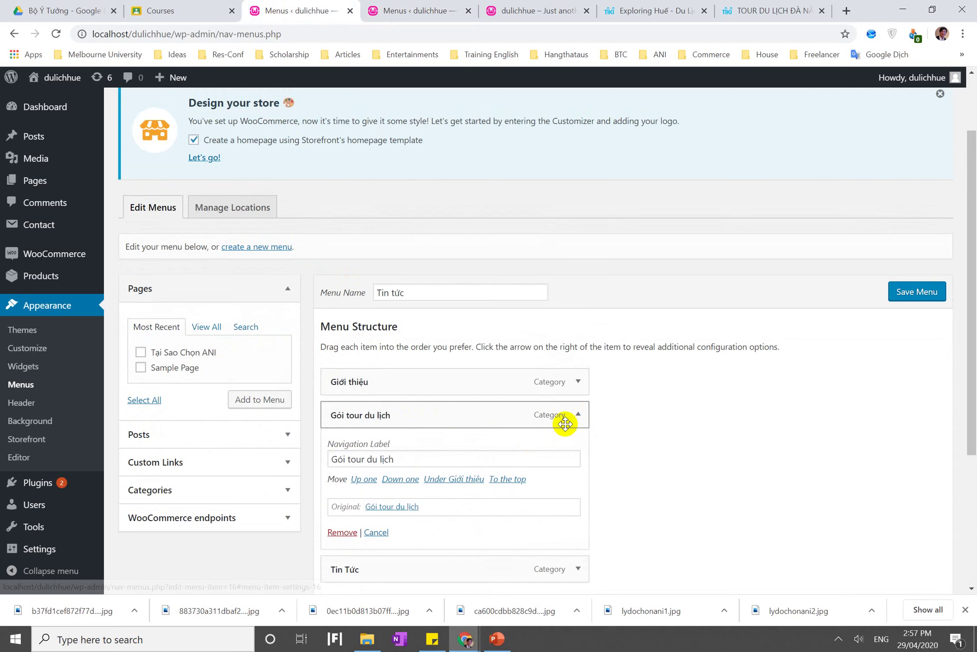
{"action": "left_click", "coordinate": [578, 415]}
{"action": "left_click", "coordinate": [349, 11]}
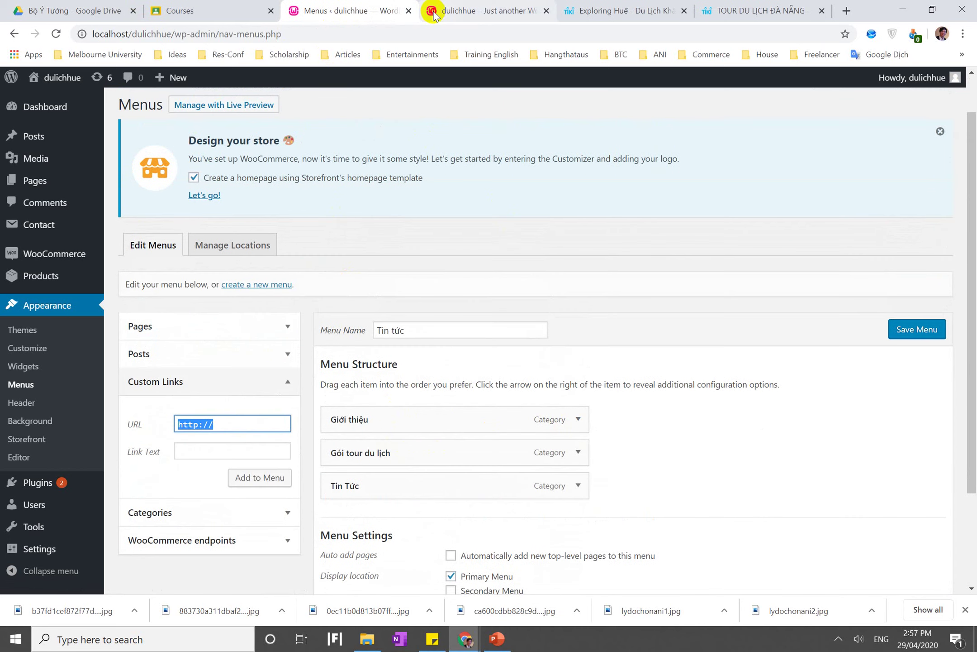
Look through the front page, tiki.vn and PowerPoint windows, then return to the menus page
{"action": "left_click", "coordinate": [433, 14]}
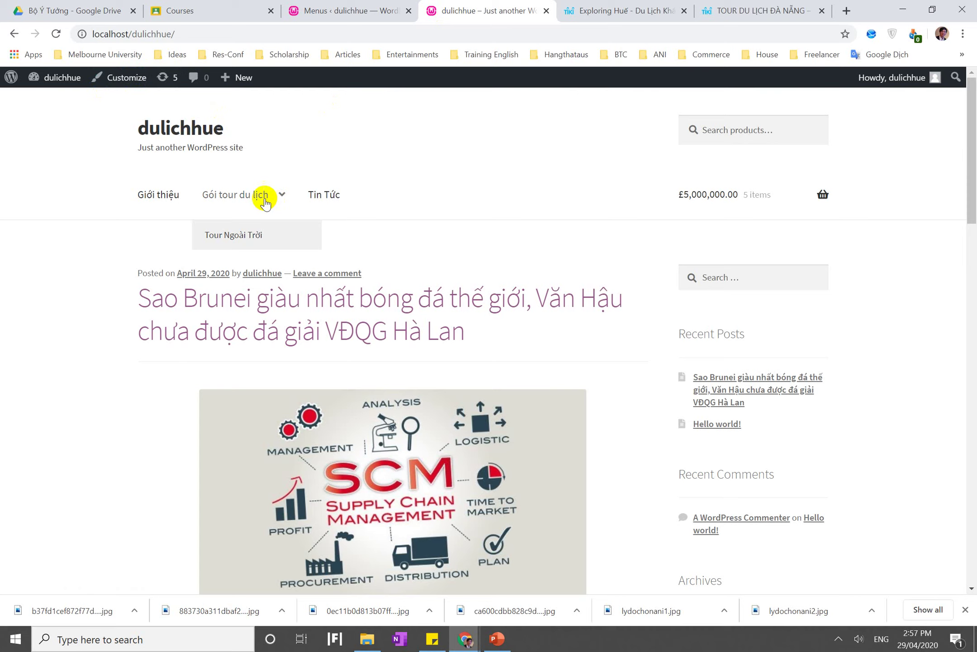
{"action": "left_click", "coordinate": [625, 10]}
{"action": "scroll", "coordinate": [154, 337], "scroll_direction": "up", "scroll_amount": 10}
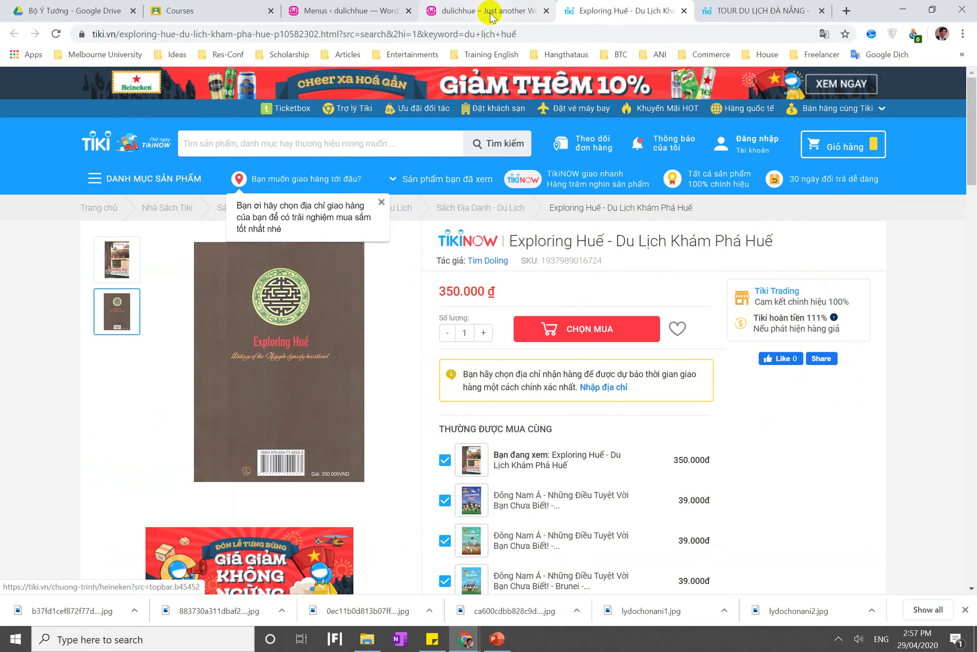
{"action": "left_click", "coordinate": [491, 14]}
{"action": "left_click", "coordinate": [498, 638]}
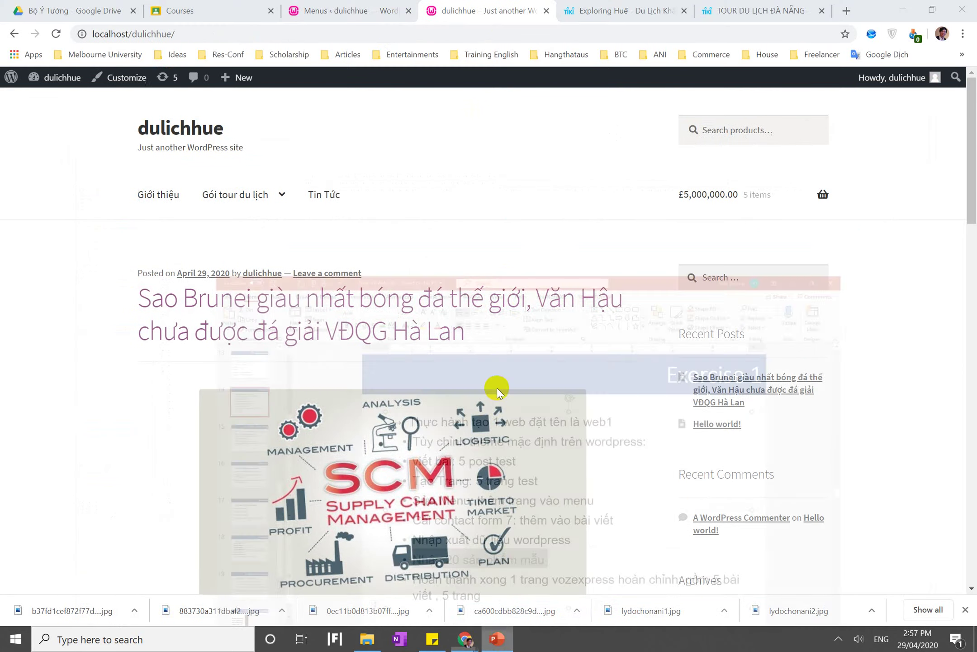
{"action": "left_click", "coordinate": [397, 5]}
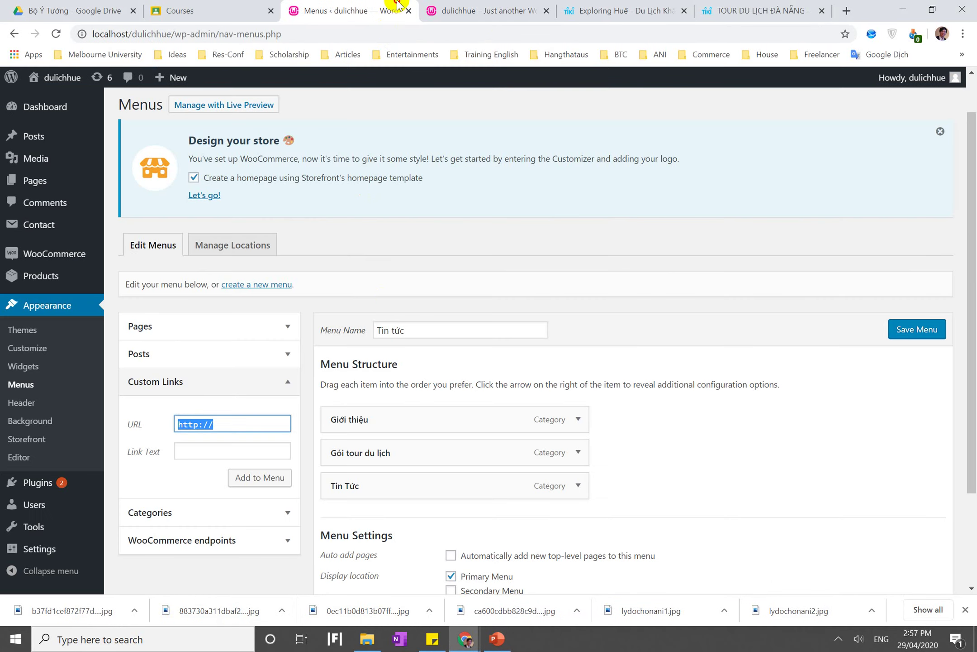
Visit the live site's front end to see the Gói tour du lịch dropdown
{"action": "scroll", "coordinate": [383, 297], "scroll_direction": "down", "scroll_amount": 3}
{"action": "scroll", "coordinate": [384, 297], "scroll_direction": "up", "scroll_amount": 4}
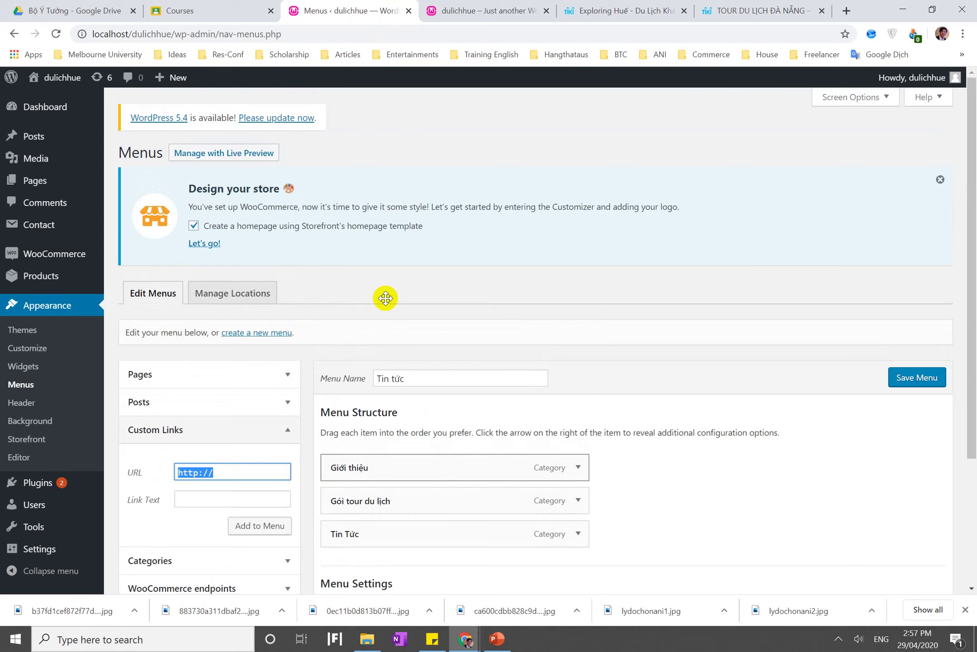
{"action": "scroll", "coordinate": [384, 297], "scroll_direction": "down", "scroll_amount": 2}
{"action": "left_click", "coordinate": [199, 173]}
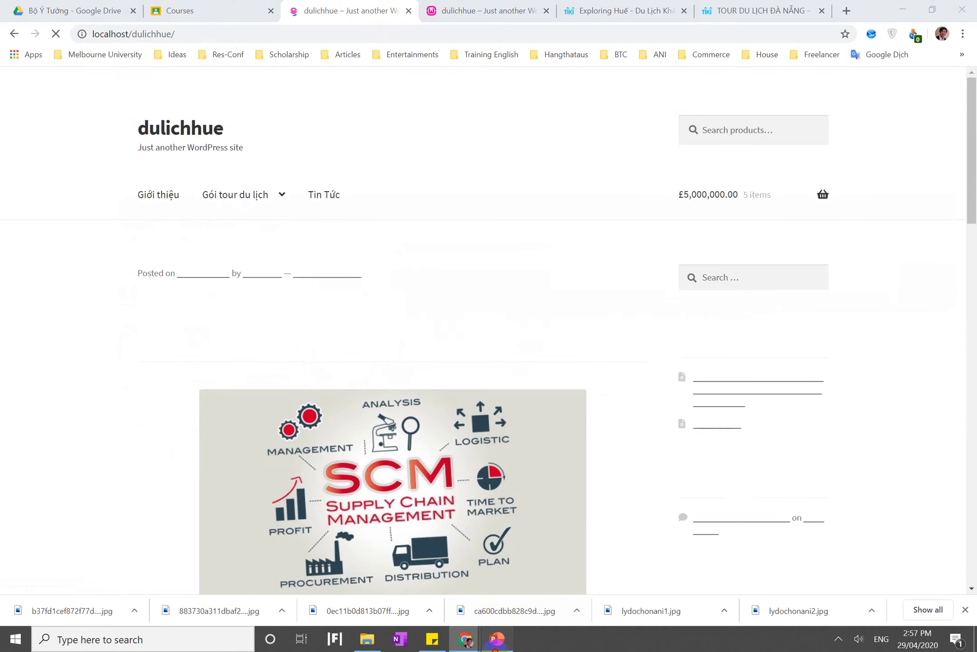
{"action": "left_click", "coordinate": [497, 638]}
Highlight the exercise requirement bullets on slide 14, including Nhập 20 sản phẩm and Tạo Trang: 5 trang test
{"action": "triple_click", "coordinate": [451, 501]}
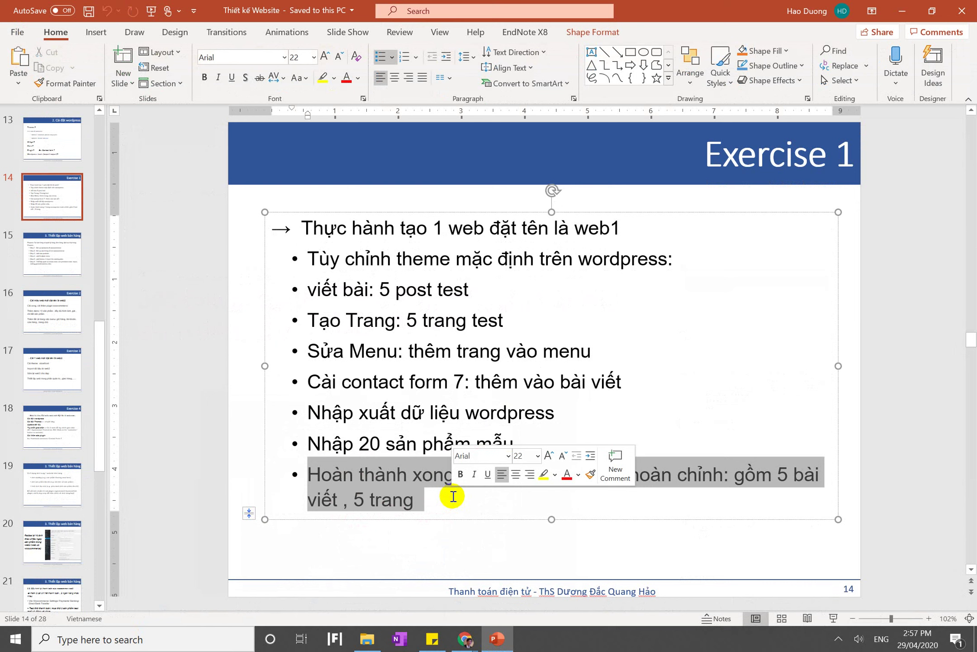
{"action": "left_click", "coordinate": [296, 435]}
{"action": "left_click", "coordinate": [303, 440]}
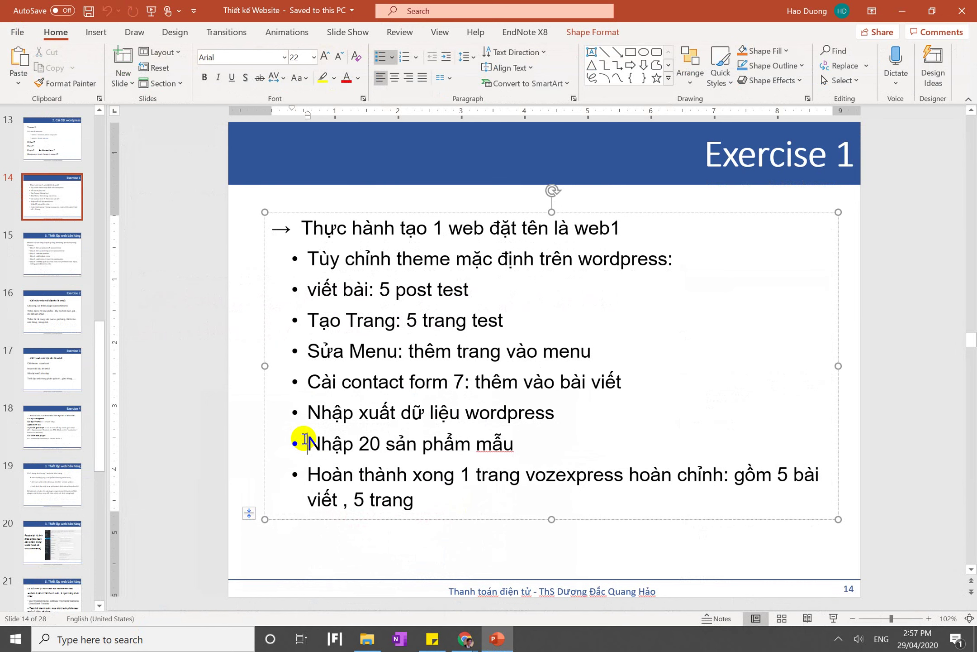
{"action": "left_click_drag", "start_coordinate": [462, 442], "coordinate": [475, 444]}
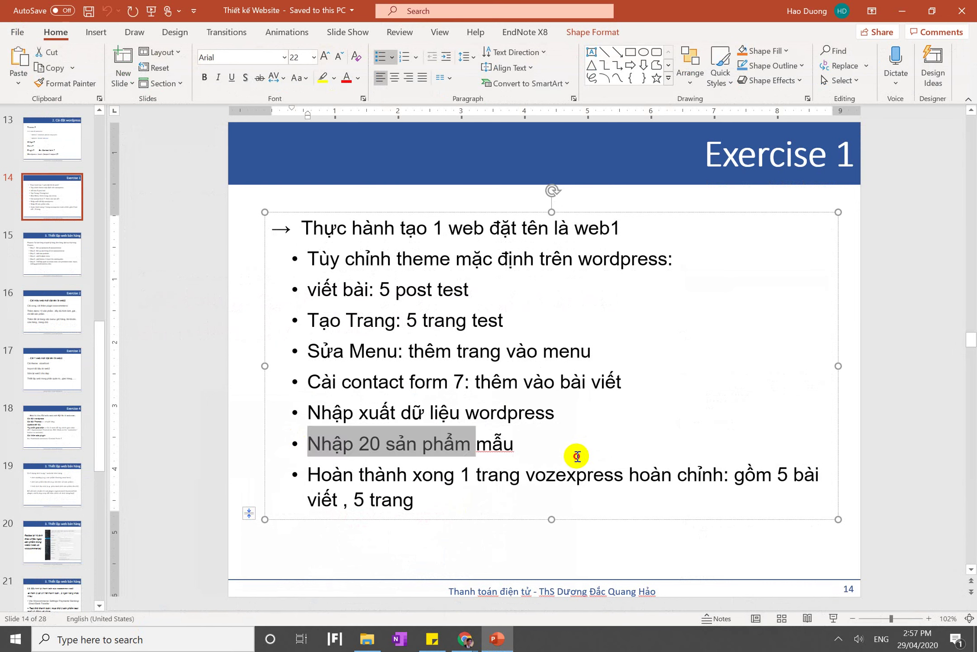
{"action": "left_click_drag", "start_coordinate": [577, 456], "coordinate": [578, 456]}
{"action": "left_click", "coordinate": [578, 455]}
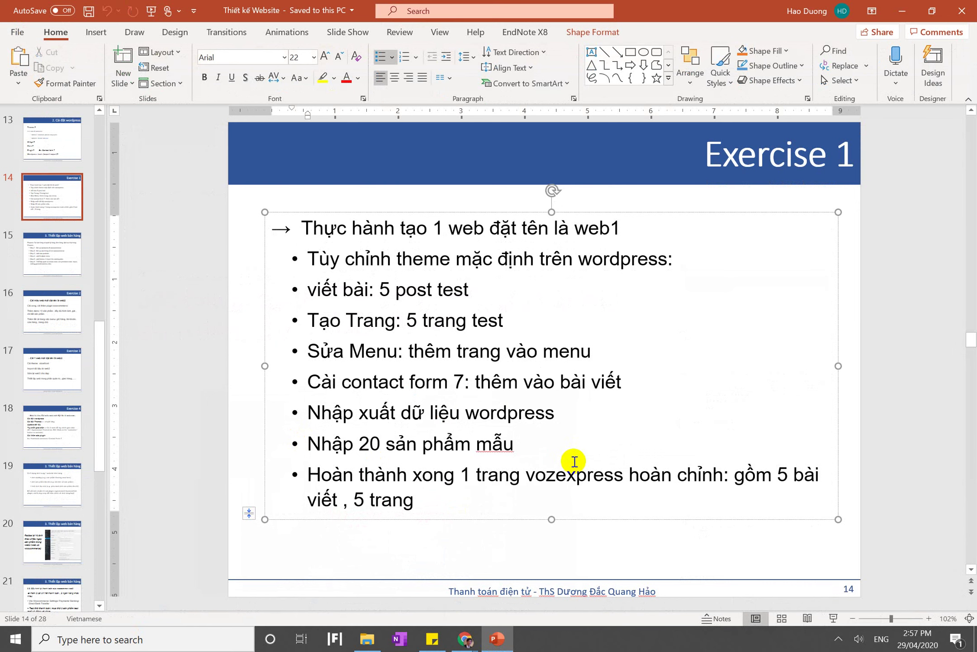
{"action": "double_click", "coordinate": [571, 475]}
{"action": "left_click", "coordinate": [312, 311]}
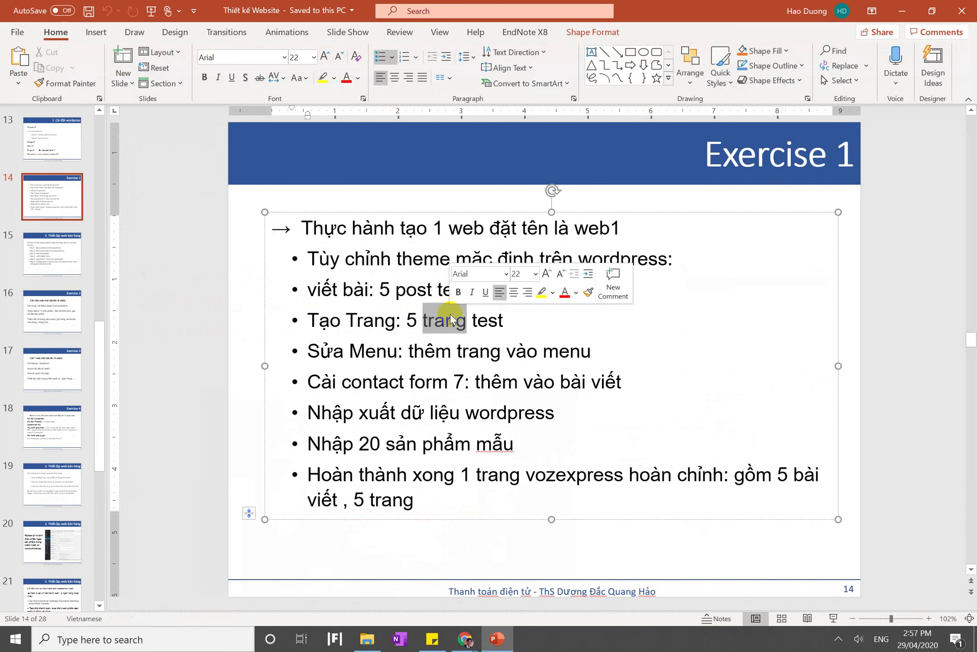
{"action": "triple_click", "coordinate": [448, 317]}
Move to slide 15 'Thiết lập web bán hàng', highlight its Process line, then return to the browser
{"action": "left_click", "coordinate": [70, 253]}
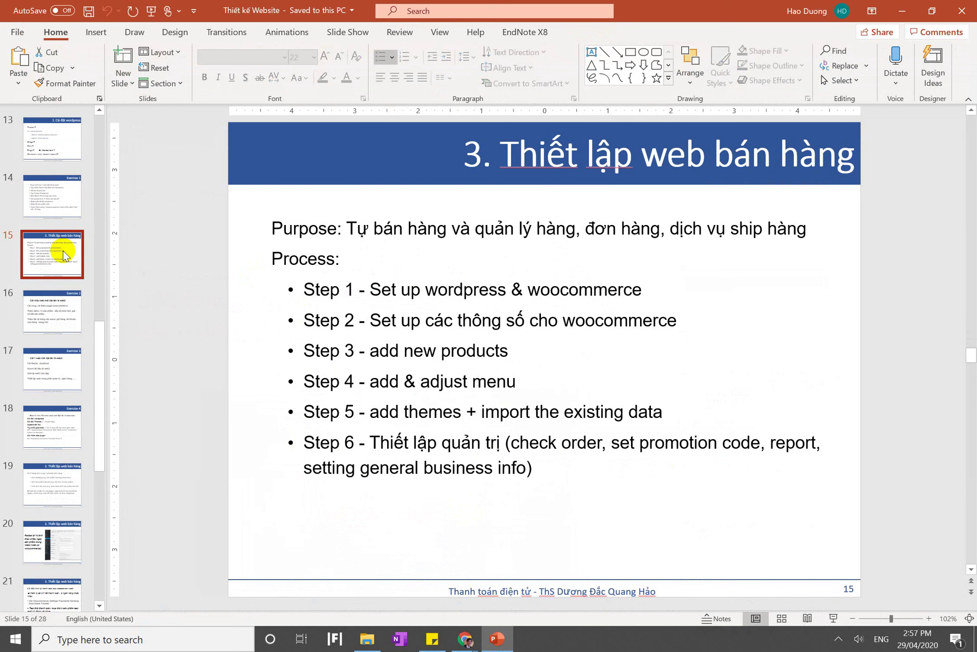
{"action": "triple_click", "coordinate": [382, 250]}
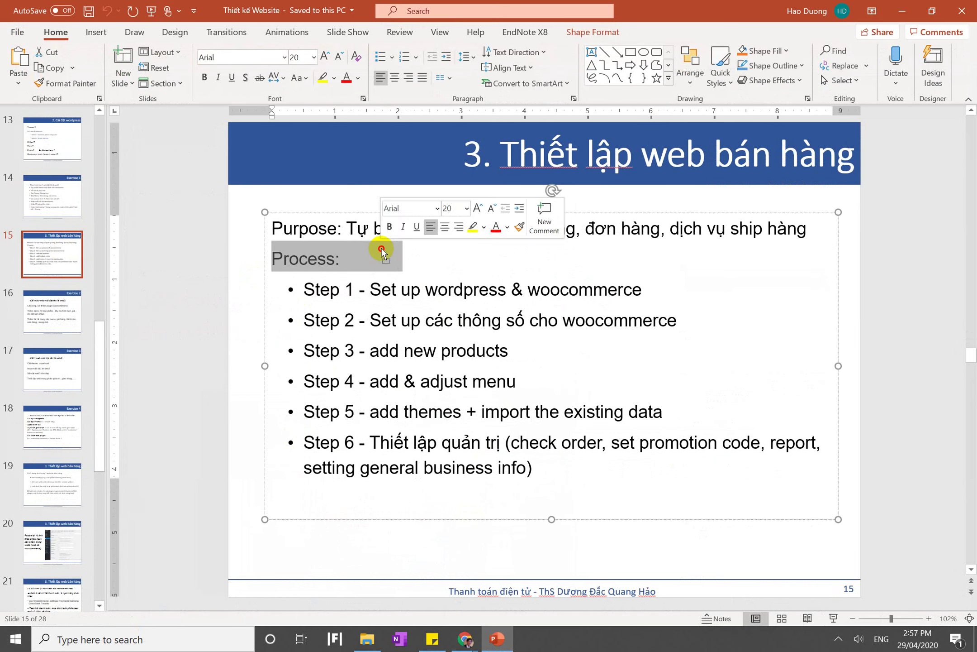
{"action": "left_click", "coordinate": [382, 249]}
{"action": "key", "text": "Up"}
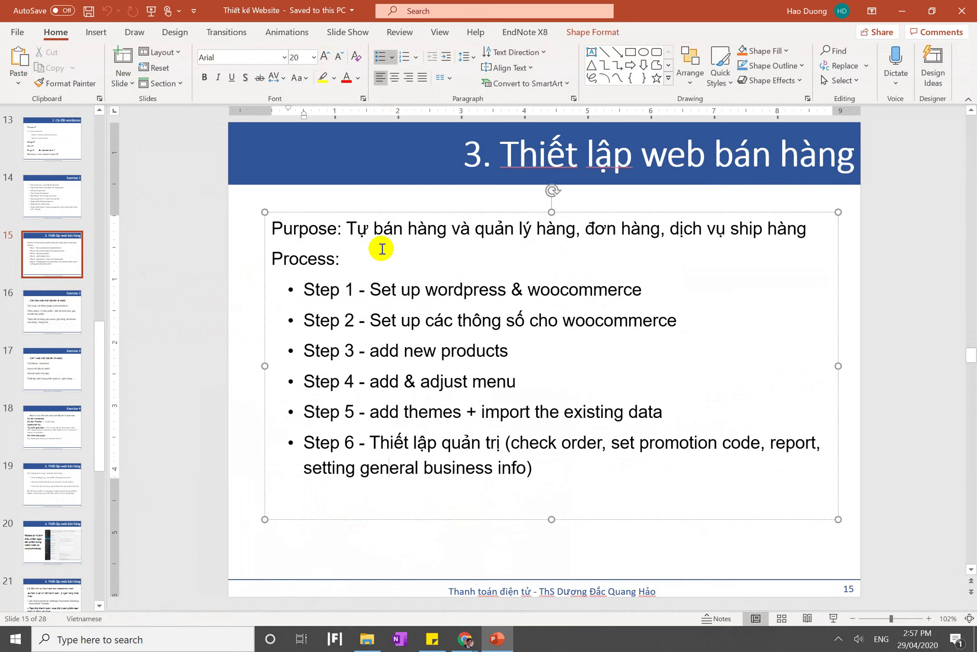
{"action": "left_click", "coordinate": [561, 476]}
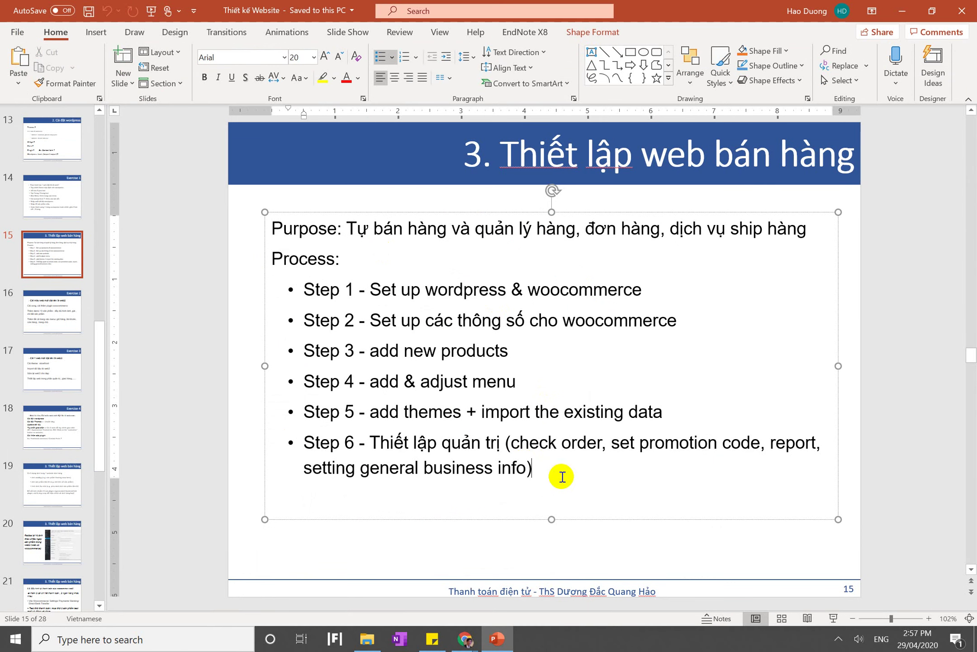
{"action": "mouse_move", "coordinate": [465, 638]}
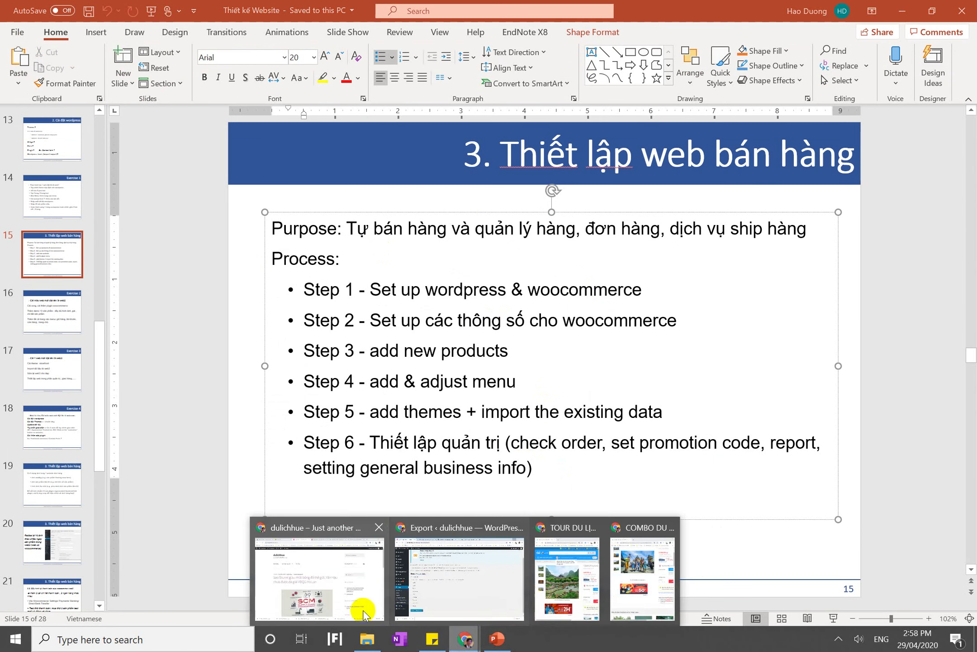
{"action": "left_click", "coordinate": [418, 596]}
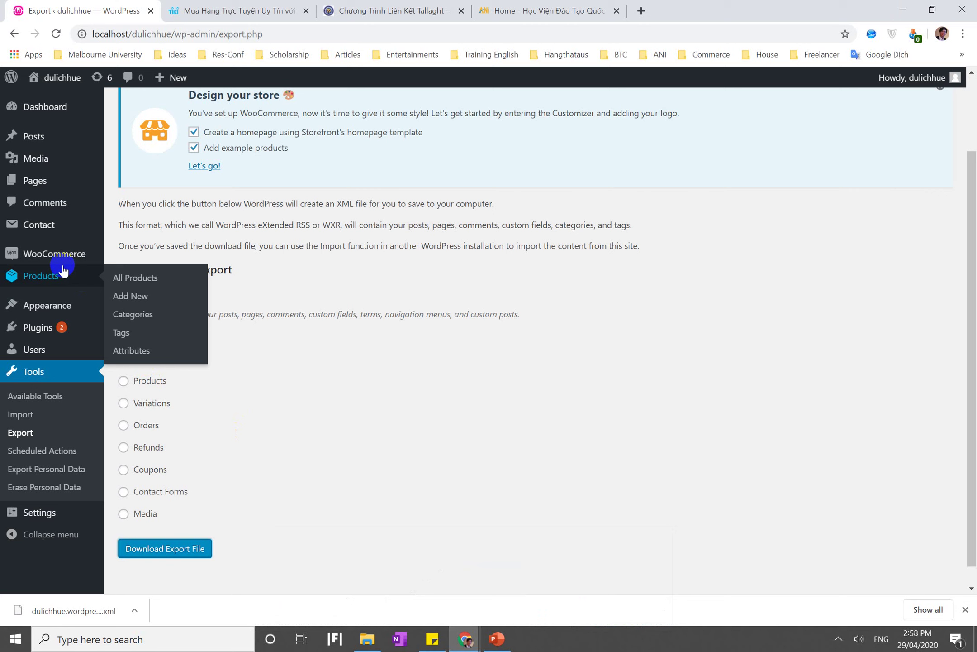
Open the WooCommerce Orders list
{"action": "mouse_move", "coordinate": [59, 261]}
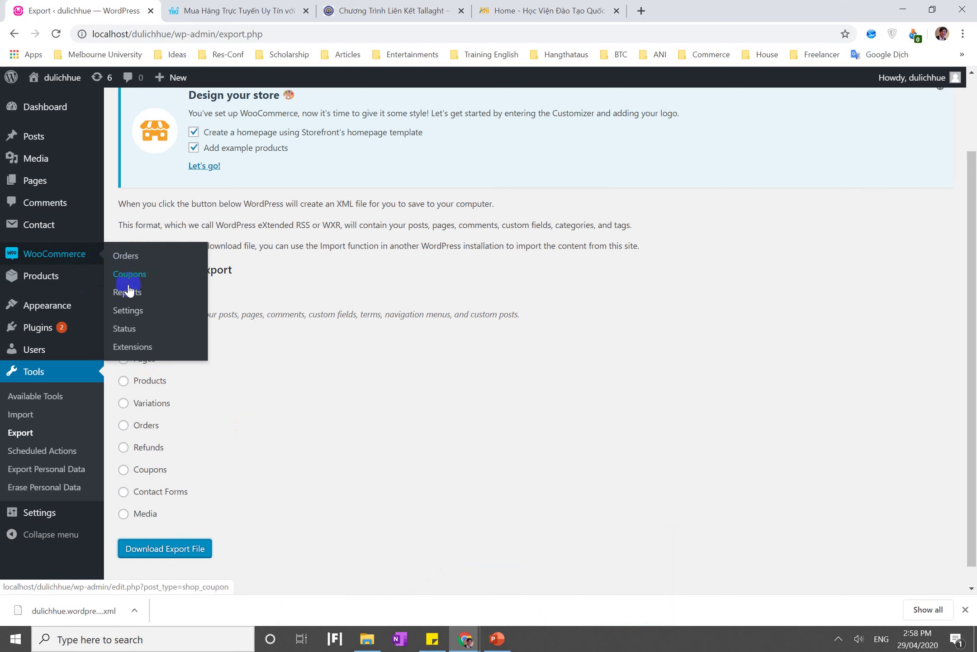
{"action": "left_click", "coordinate": [123, 261]}
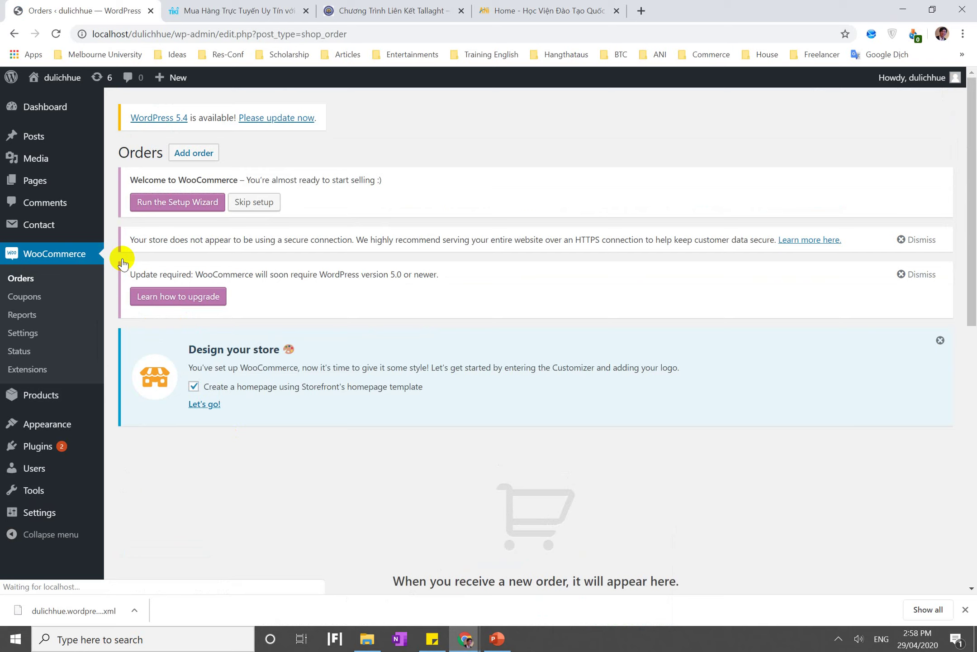
{"action": "scroll", "coordinate": [453, 211], "scroll_direction": "down", "scroll_amount": 7}
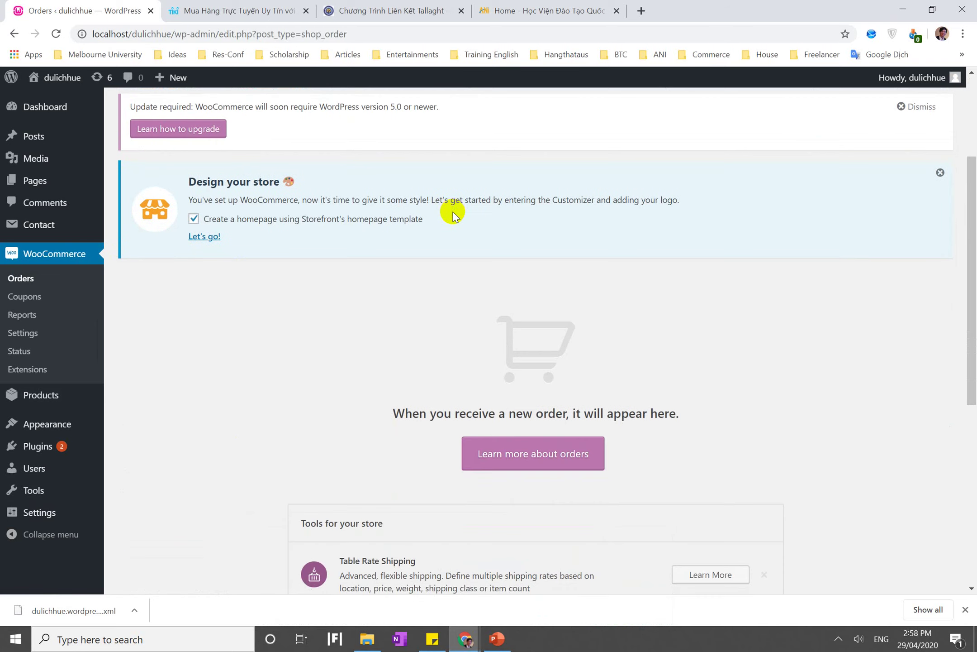
{"action": "scroll", "coordinate": [453, 211], "scroll_direction": "down", "scroll_amount": 2}
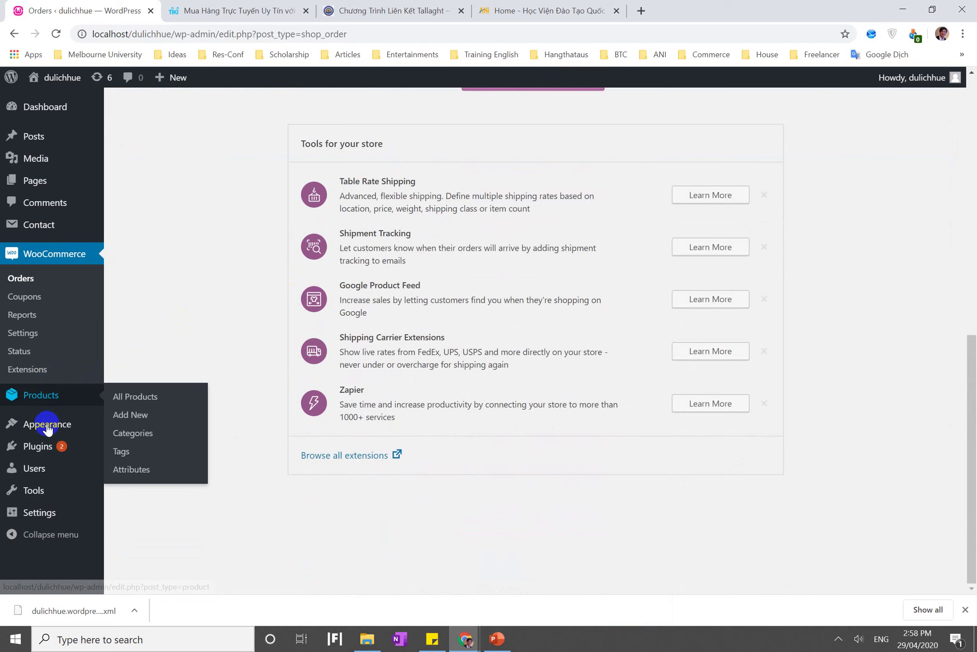
Look through the Plugins list and WooCommerce settings, then return to and reload the Orders page
{"action": "left_click", "coordinate": [51, 446]}
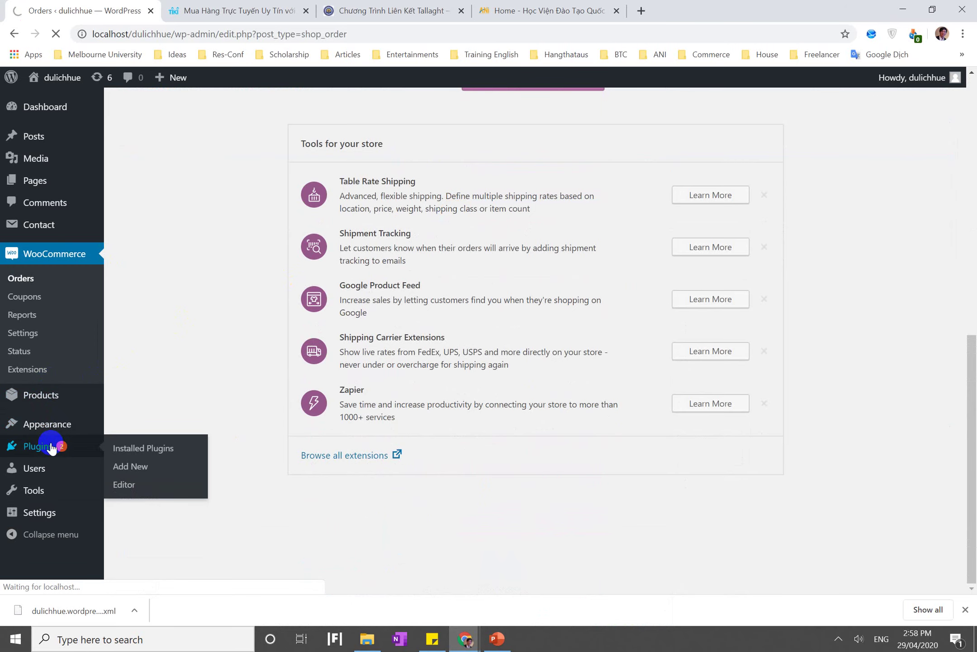
{"action": "scroll", "coordinate": [253, 407], "scroll_direction": "down", "scroll_amount": 5}
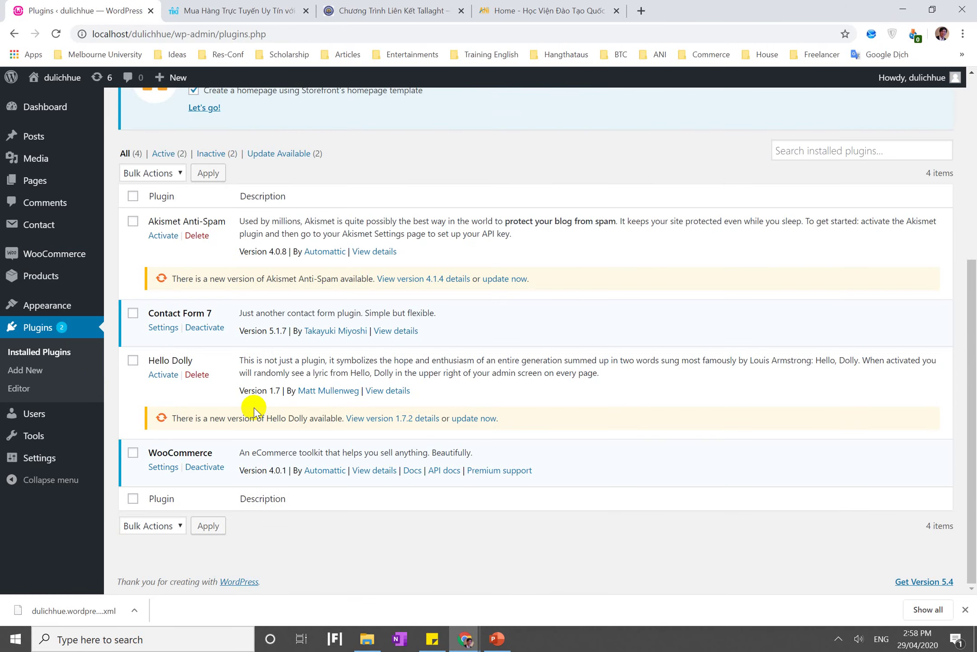
{"action": "left_click", "coordinate": [163, 468]}
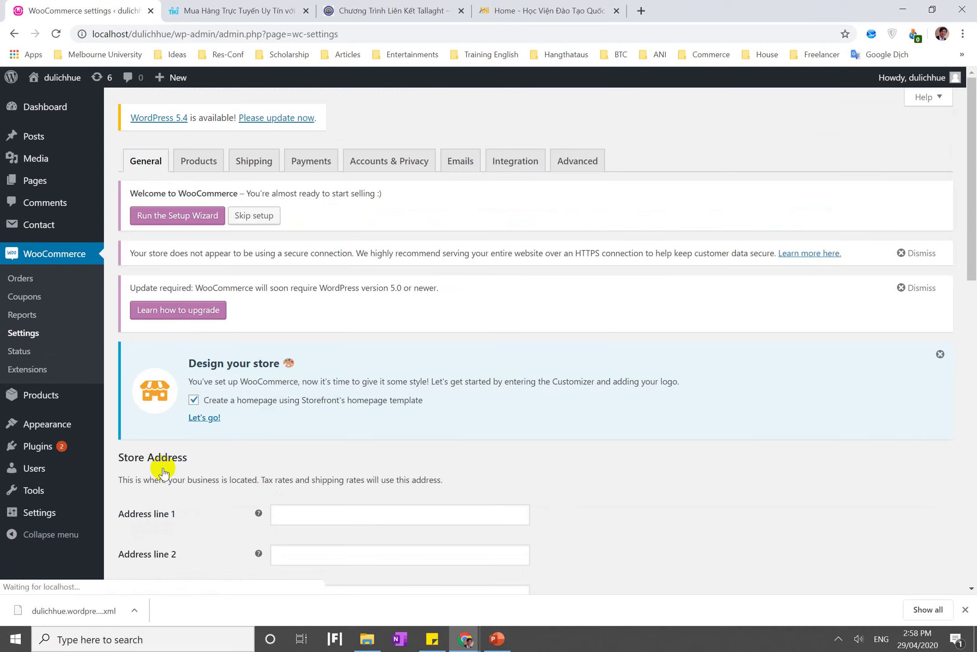
{"action": "scroll", "coordinate": [164, 472], "scroll_direction": "down", "scroll_amount": 8}
{"action": "scroll", "coordinate": [163, 472], "scroll_direction": "down", "scroll_amount": 5}
{"action": "scroll", "coordinate": [164, 472], "scroll_direction": "up", "scroll_amount": 13}
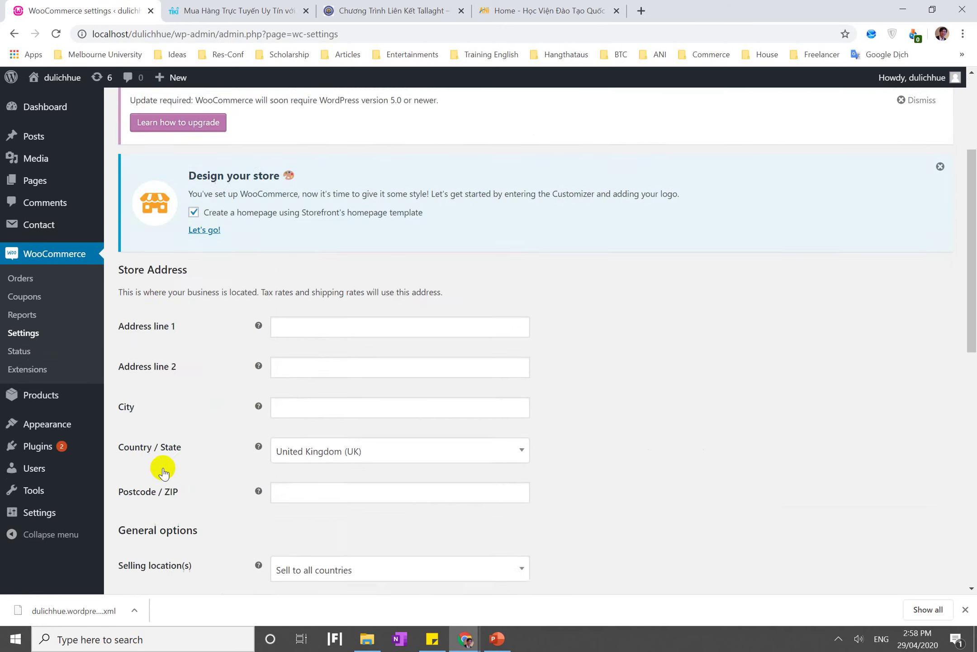
{"action": "scroll", "coordinate": [164, 472], "scroll_direction": "down", "scroll_amount": 4}
{"action": "left_click", "coordinate": [12, 279]}
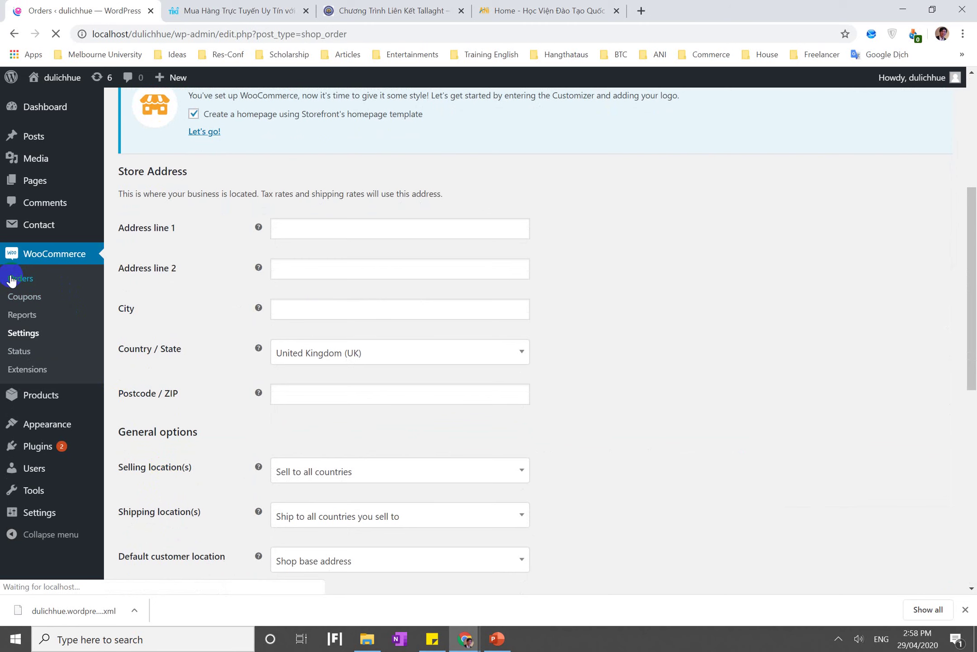
{"action": "left_click", "coordinate": [50, 255]}
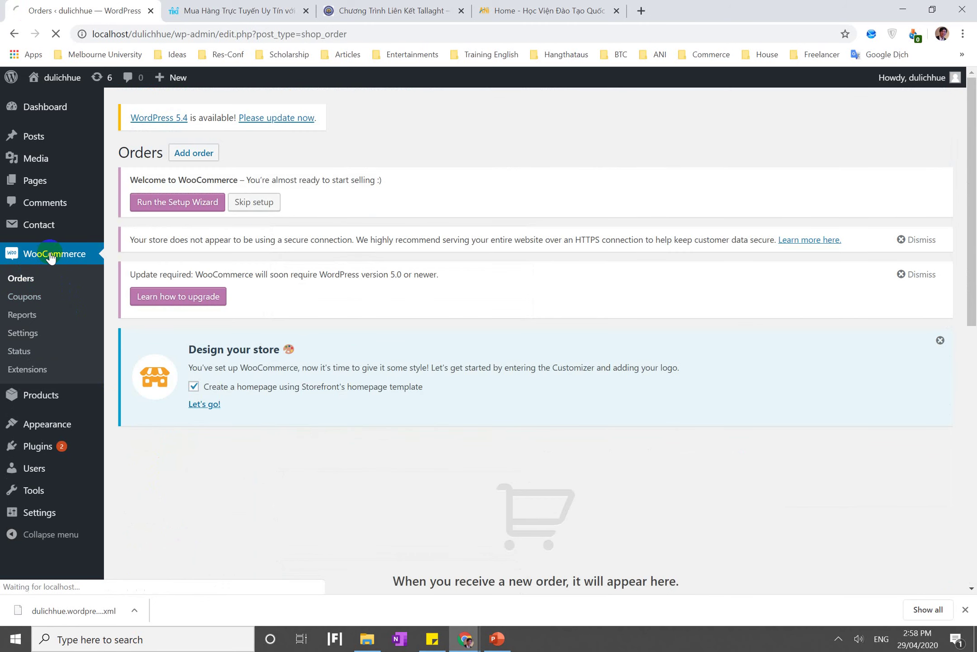
Run the WooCommerce Setup Wizard and search the store-location countries for 'VIET'
{"action": "left_click", "coordinate": [169, 212]}
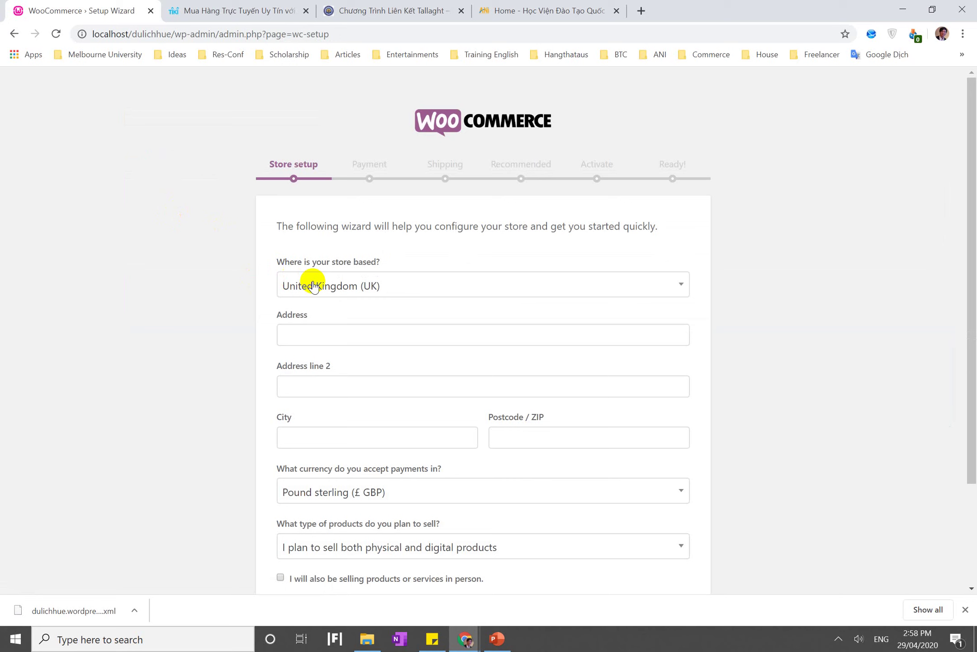
{"action": "left_click", "coordinate": [339, 283]}
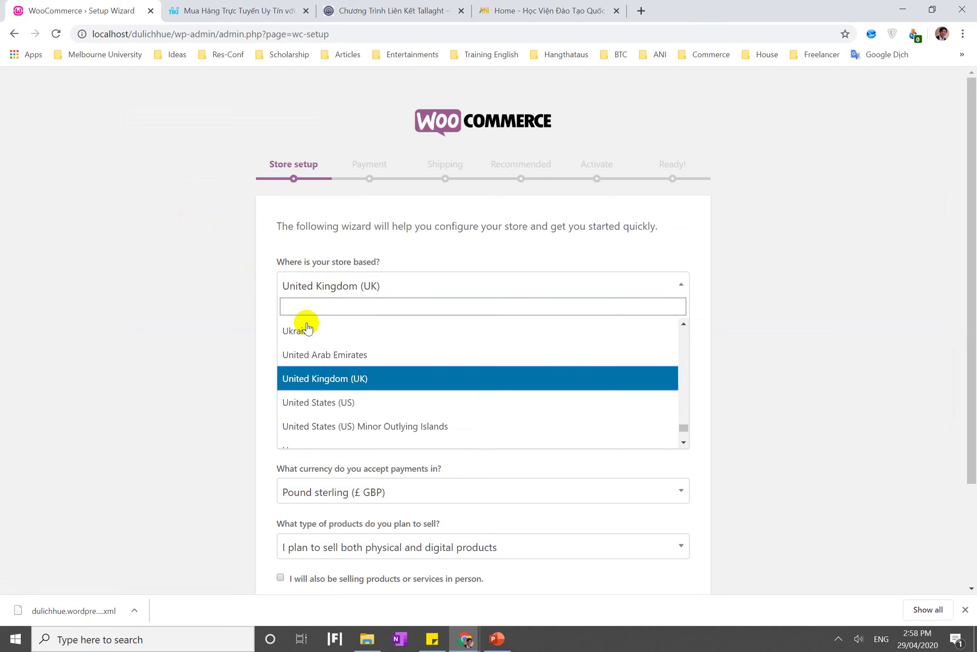
{"action": "left_click", "coordinate": [300, 310]}
{"action": "type", "text": "VI"}
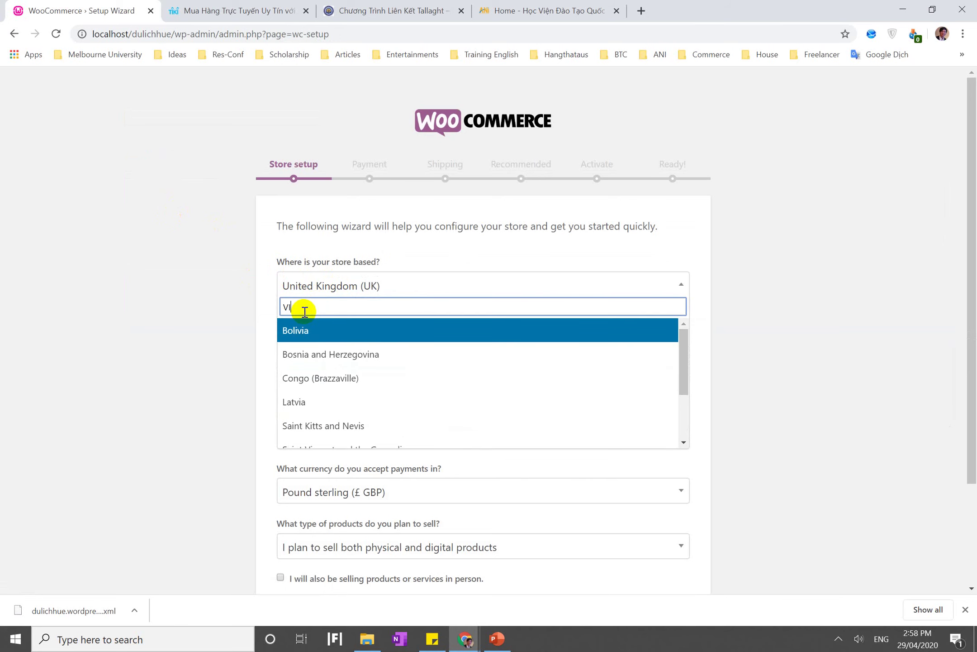
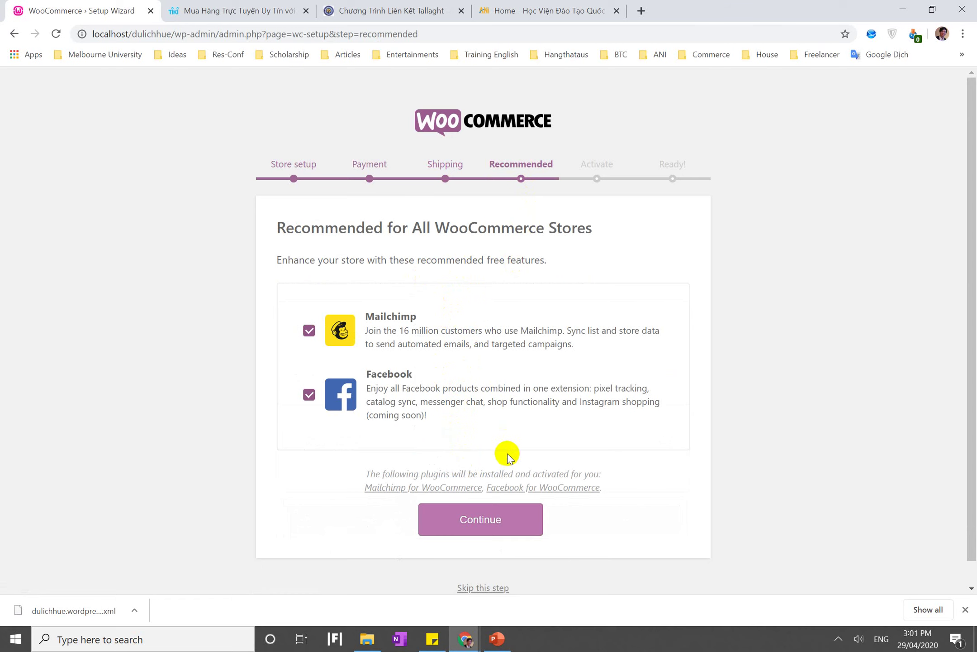
Decline the recommended Facebook and Mailchimp plugins and continue the wizard
{"action": "left_click", "coordinate": [309, 394]}
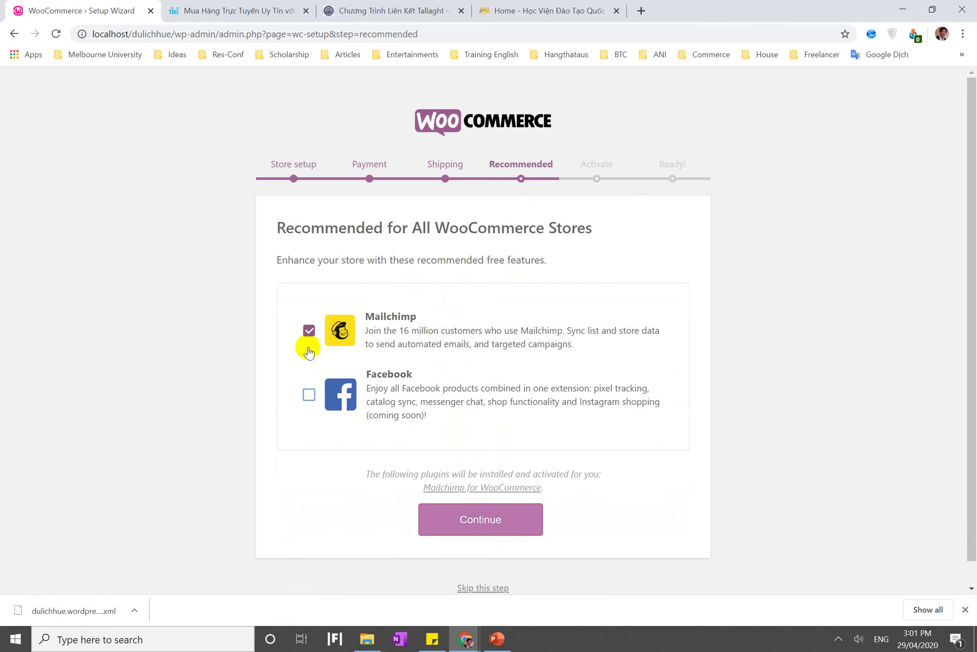
{"action": "left_click", "coordinate": [308, 333]}
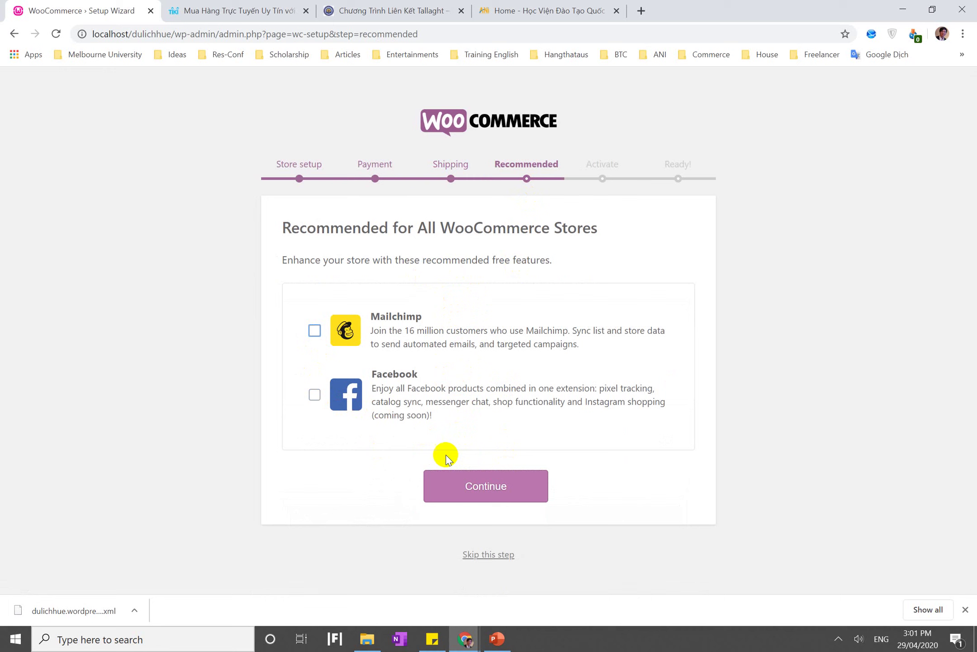
{"action": "left_click", "coordinate": [455, 482]}
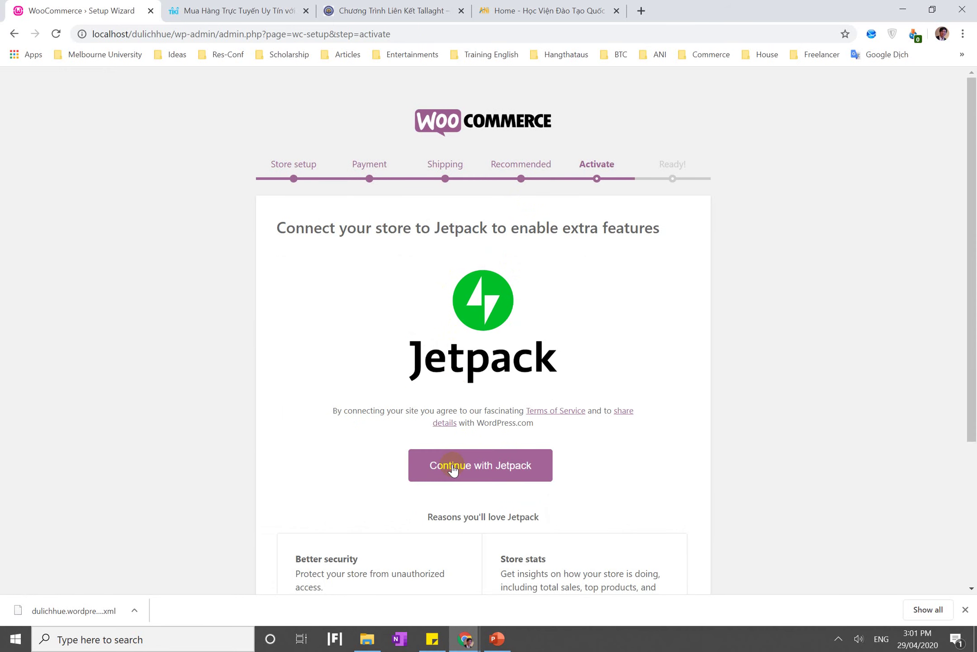
Skip connecting Jetpack and sign up for WooCommerce tips by email
{"action": "scroll", "coordinate": [453, 469], "scroll_direction": "down", "scroll_amount": 4}
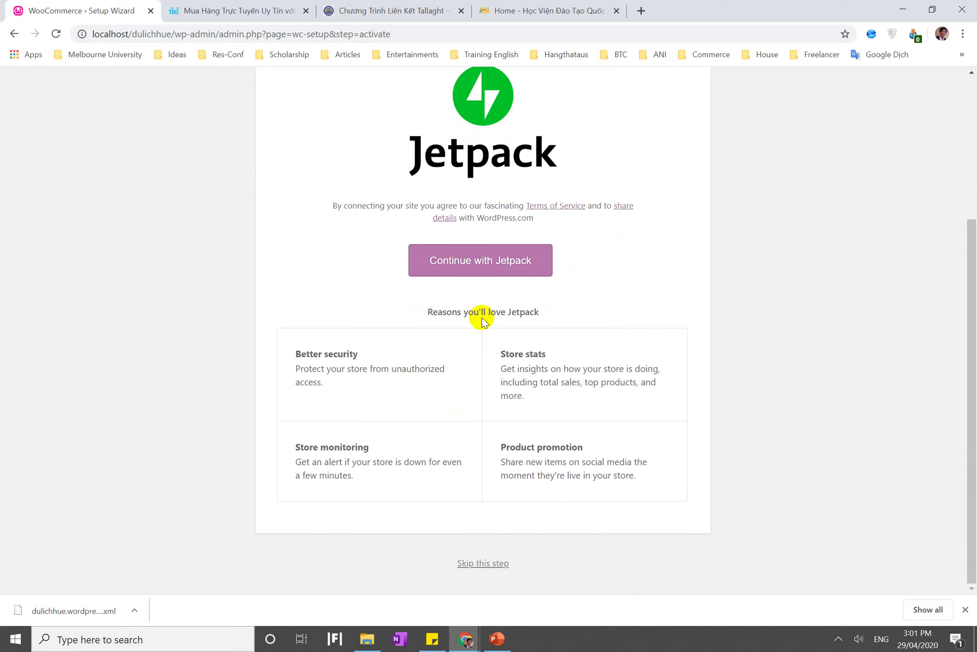
{"action": "left_click", "coordinate": [491, 563]}
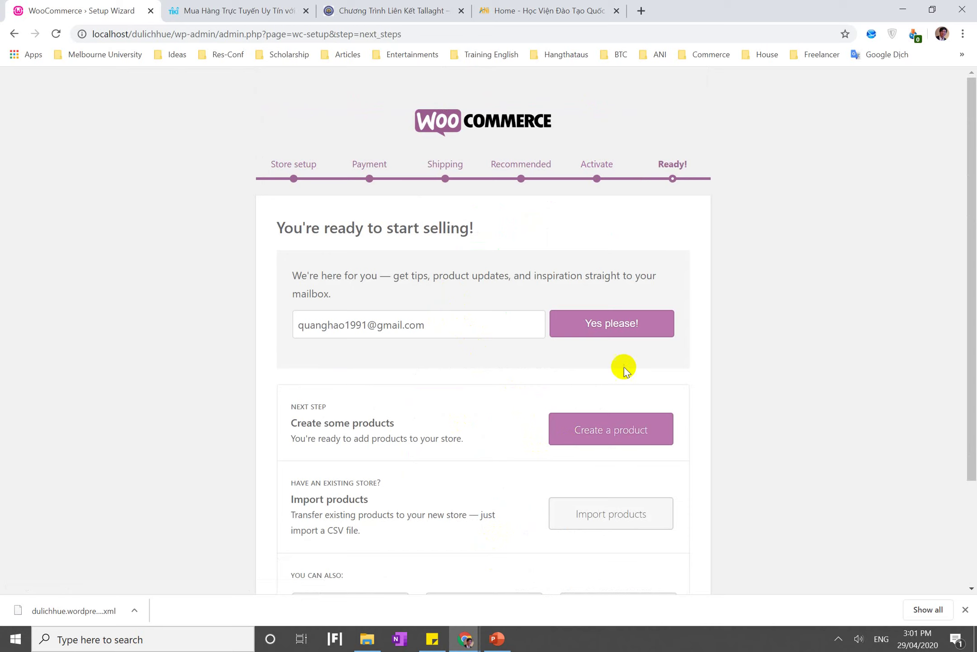
{"action": "left_click", "coordinate": [586, 332]}
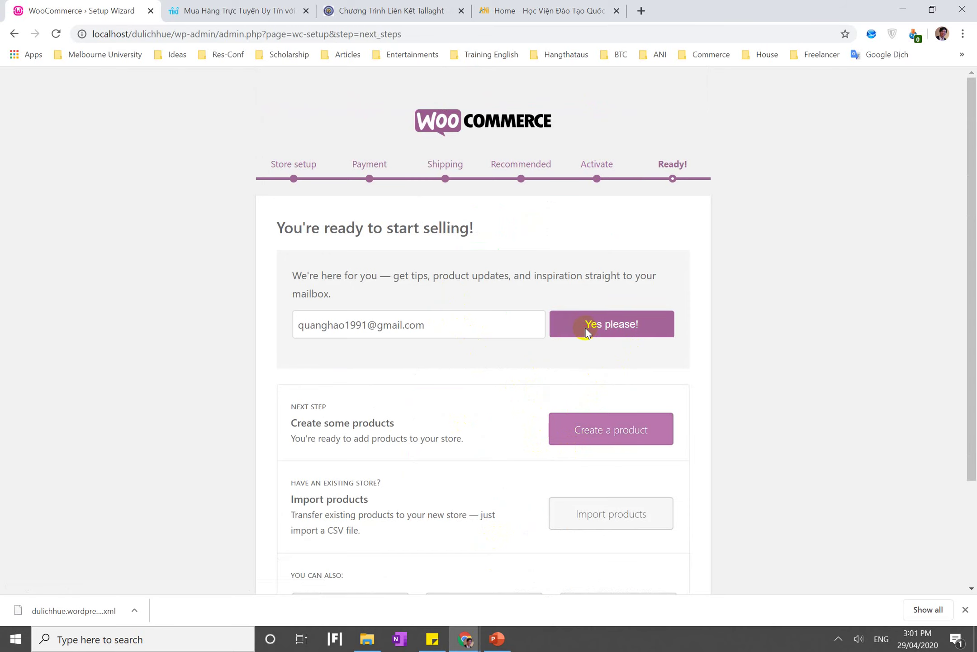
{"action": "left_click", "coordinate": [146, 5]}
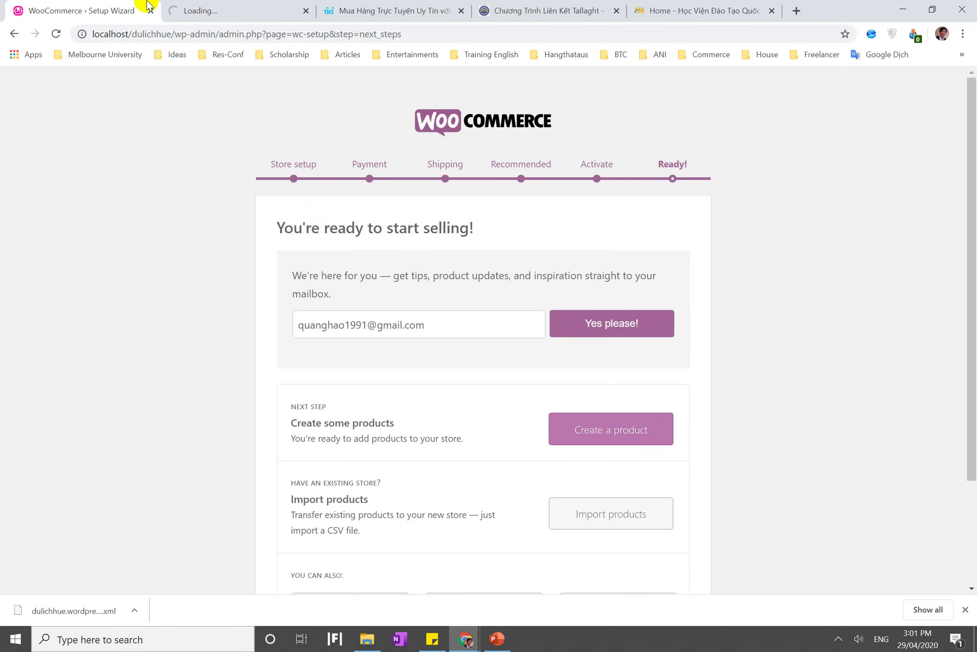
From the Ready step, start creating the store's first product
{"action": "left_click", "coordinate": [609, 439]}
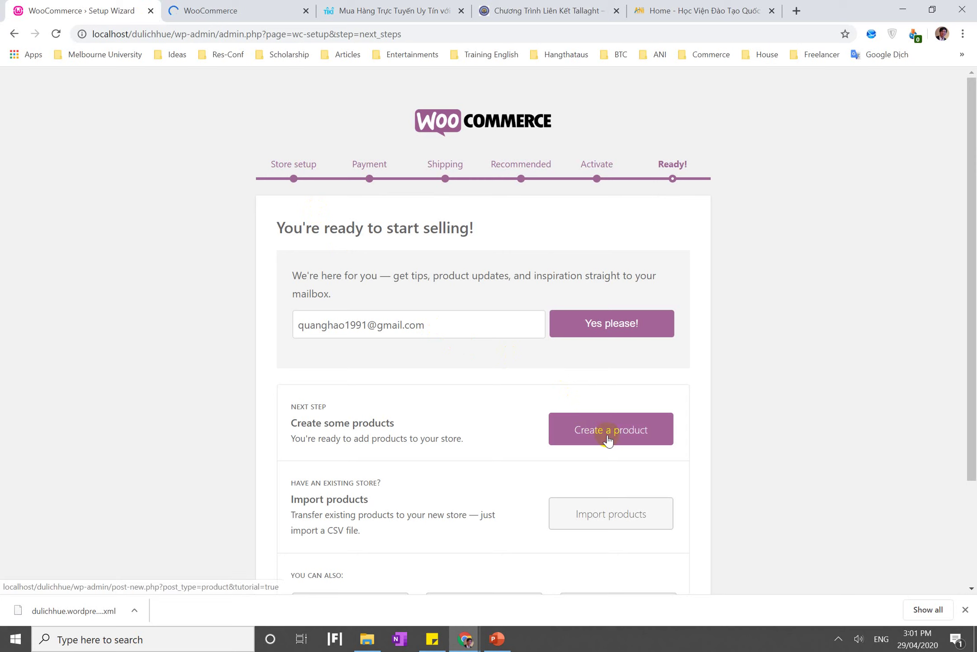
{"action": "scroll", "coordinate": [608, 437], "scroll_direction": "down", "scroll_amount": 3}
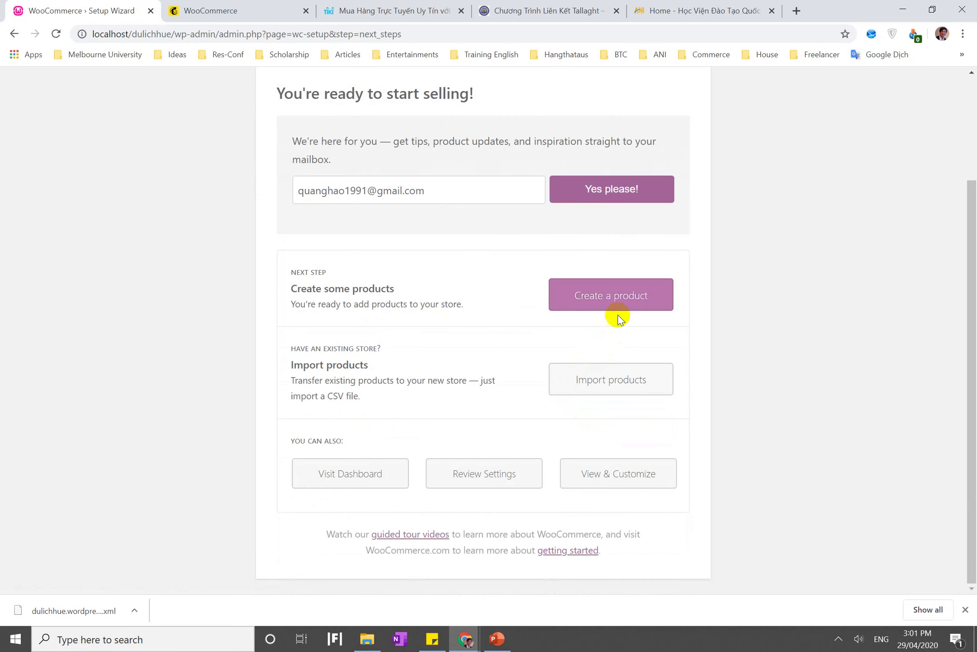
{"action": "left_click", "coordinate": [618, 315]}
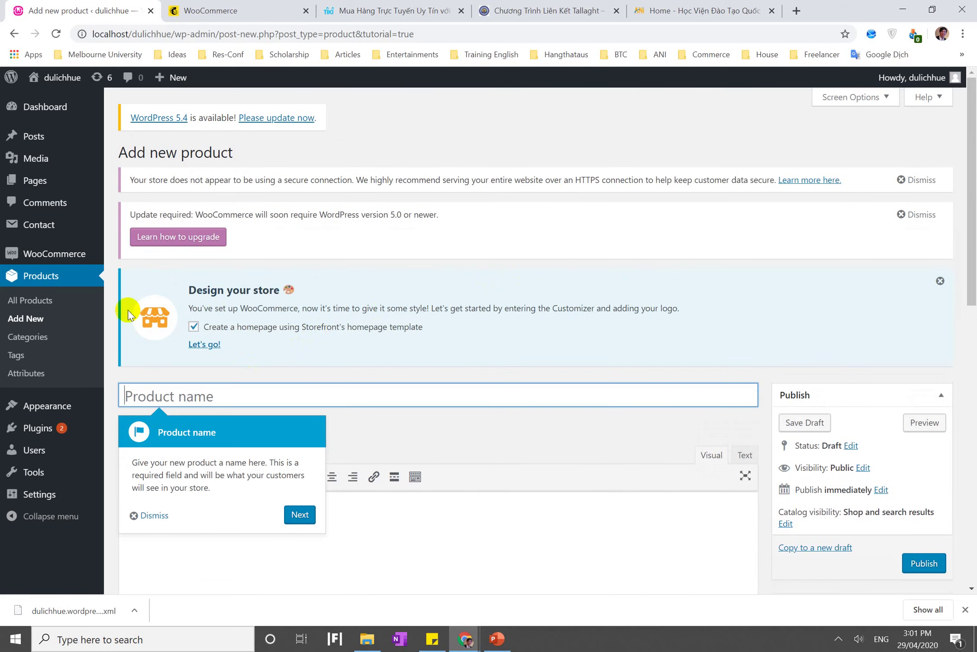
Check the empty WooCommerce Orders list, then launch the Storefront customizer via Design your store
{"action": "mouse_move", "coordinate": [62, 255]}
{"action": "left_click", "coordinate": [130, 257]}
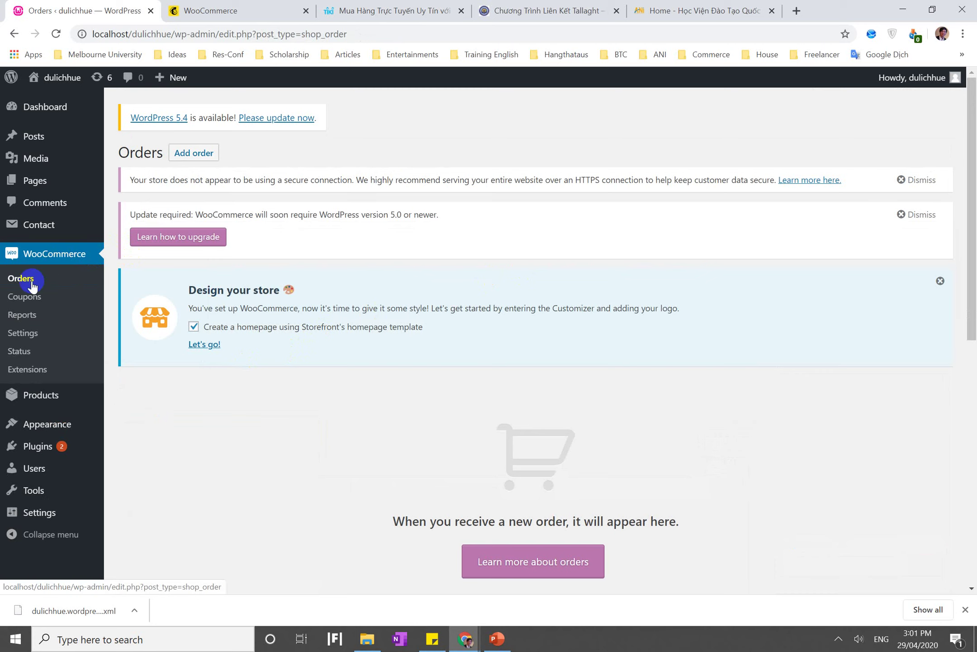
{"action": "left_click", "coordinate": [32, 286]}
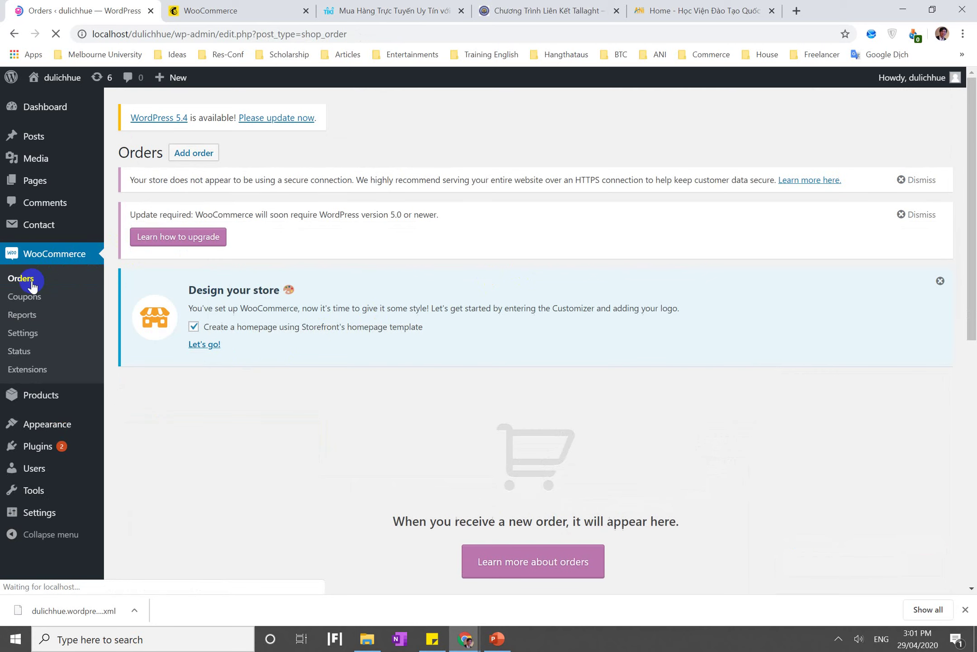
{"action": "scroll", "coordinate": [283, 348], "scroll_direction": "down", "scroll_amount": 6}
{"action": "scroll", "coordinate": [283, 347], "scroll_direction": "up", "scroll_amount": 8}
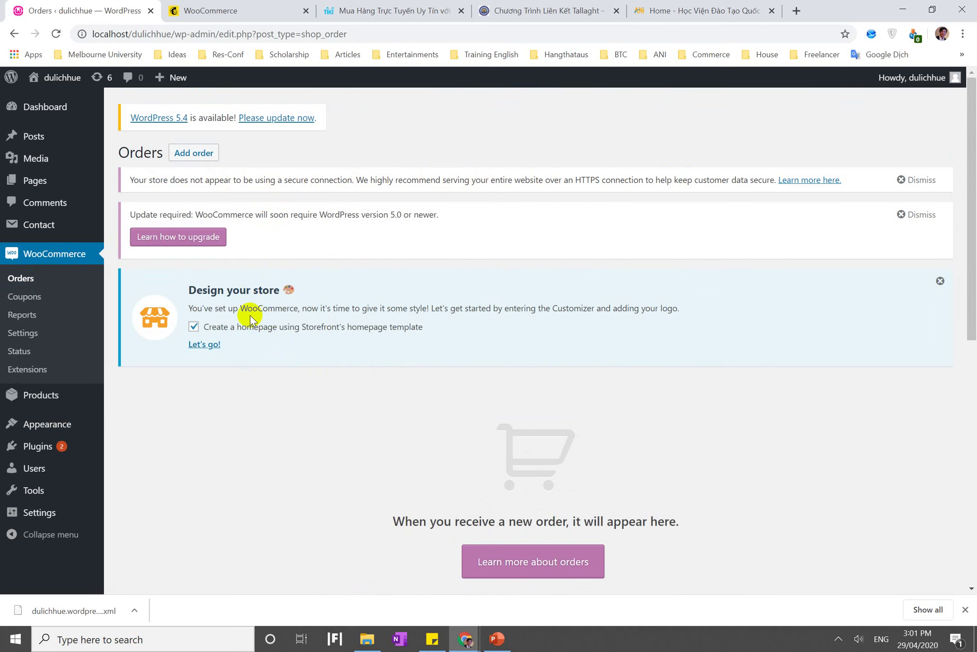
{"action": "left_click", "coordinate": [205, 343]}
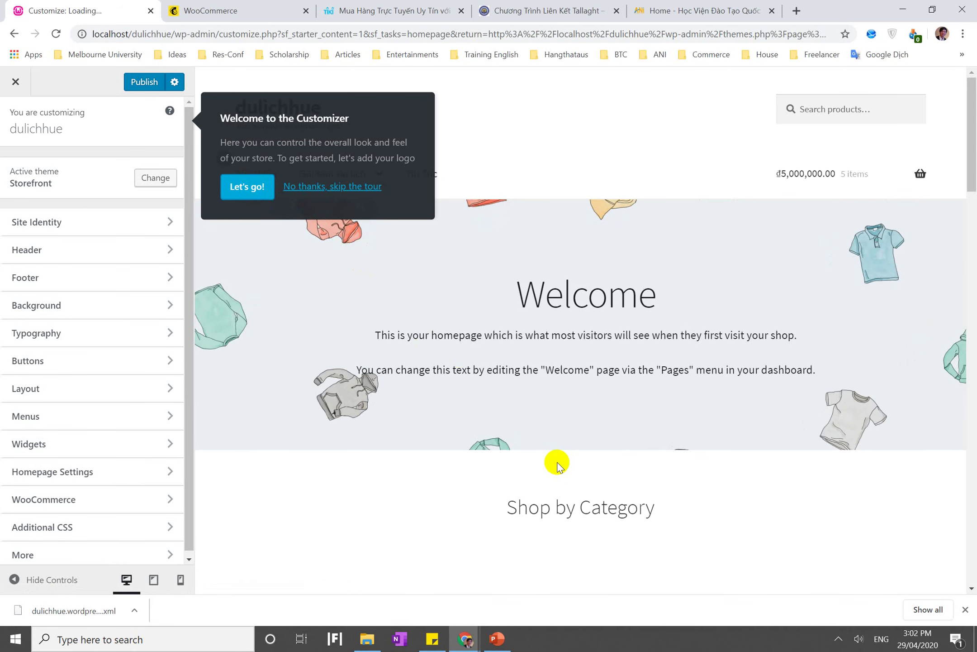
Close the Storefront customizer without publishing and return to the WooCommerce Orders list
{"action": "left_click_drag", "start_coordinate": [557, 462], "coordinate": [388, 313]}
{"action": "left_click", "coordinate": [388, 313]}
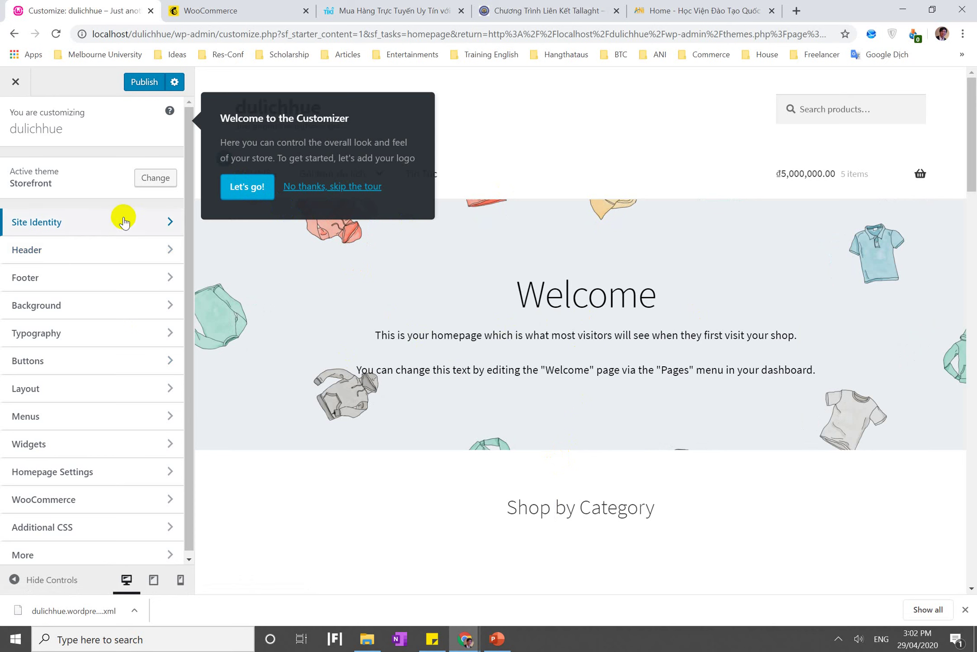
{"action": "left_click", "coordinate": [123, 221]}
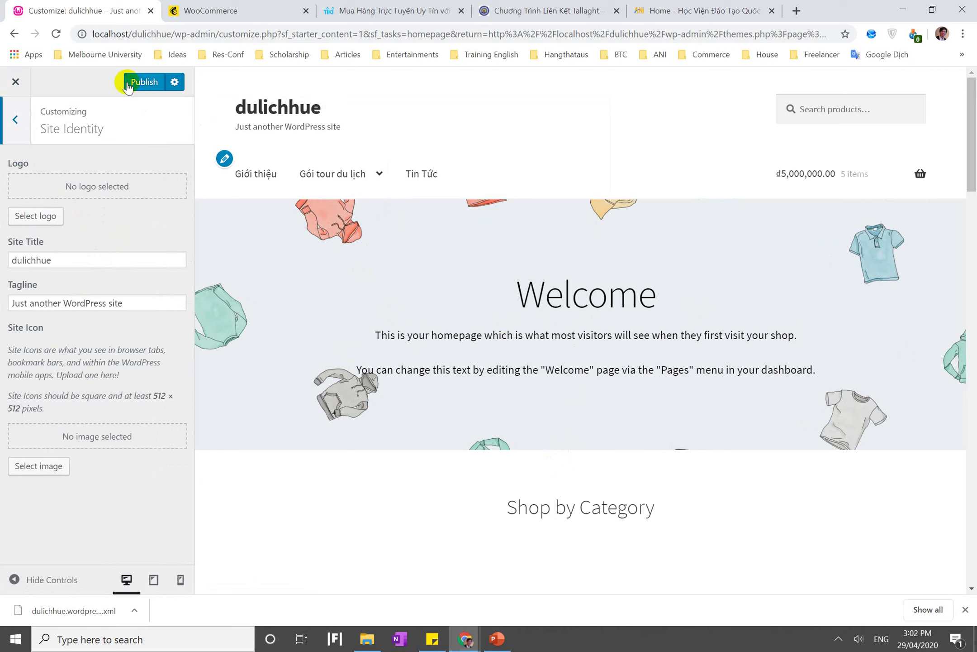
{"action": "left_click", "coordinate": [15, 82]}
{"action": "left_click", "coordinate": [543, 119]}
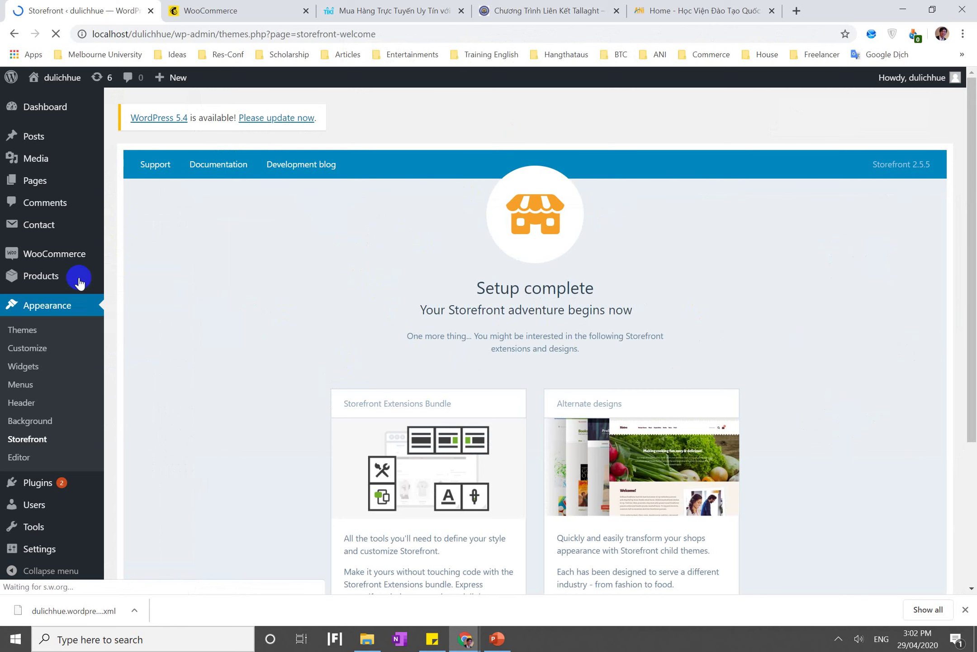
{"action": "left_click", "coordinate": [76, 258]}
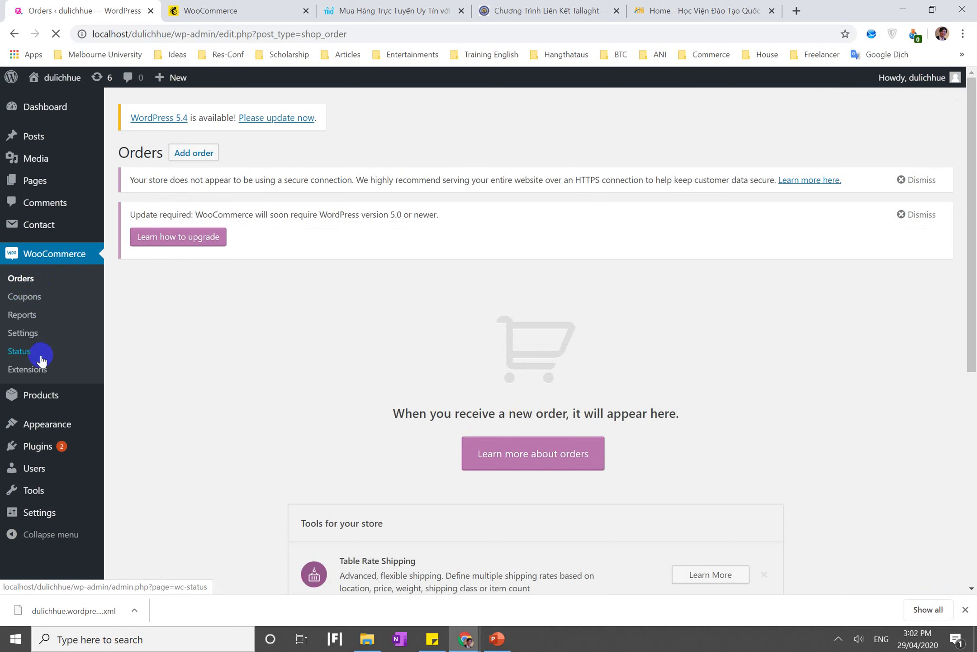
Open the WooCommerce General settings and scroll to the shipping options
{"action": "left_click", "coordinate": [35, 335]}
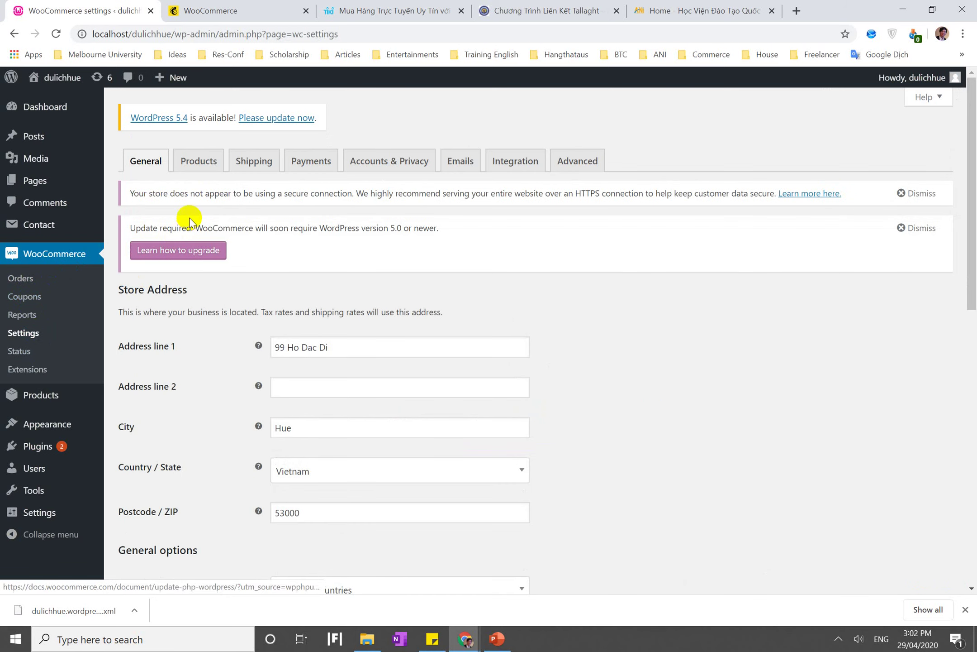
{"action": "scroll", "coordinate": [187, 194], "scroll_direction": "down", "scroll_amount": 10}
{"action": "scroll", "coordinate": [187, 195], "scroll_direction": "up", "scroll_amount": 10}
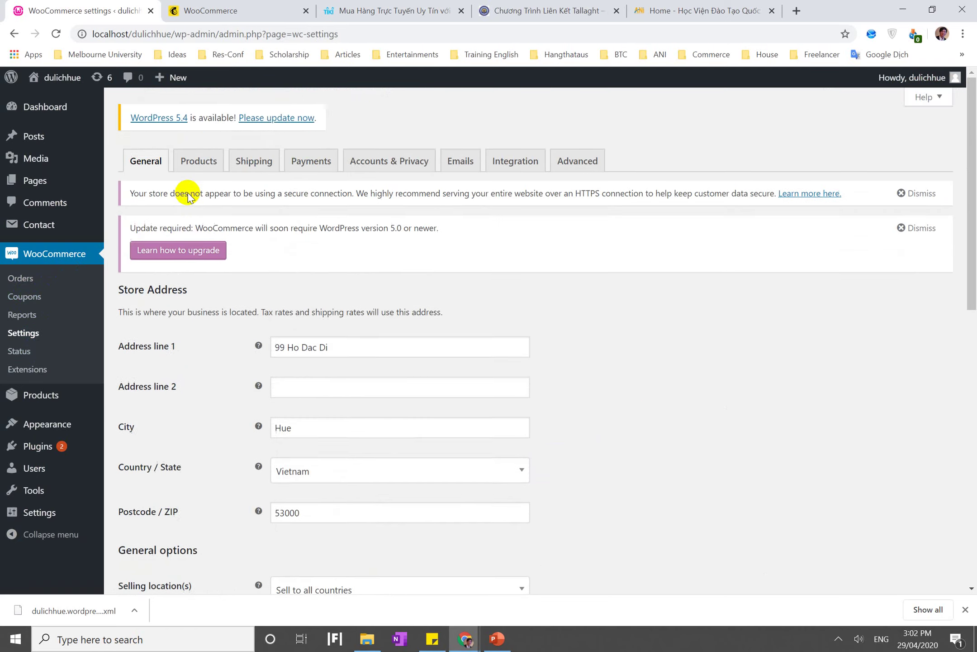
{"action": "scroll", "coordinate": [190, 193], "scroll_direction": "down", "scroll_amount": 4}
{"action": "left_click", "coordinate": [26, 333]}
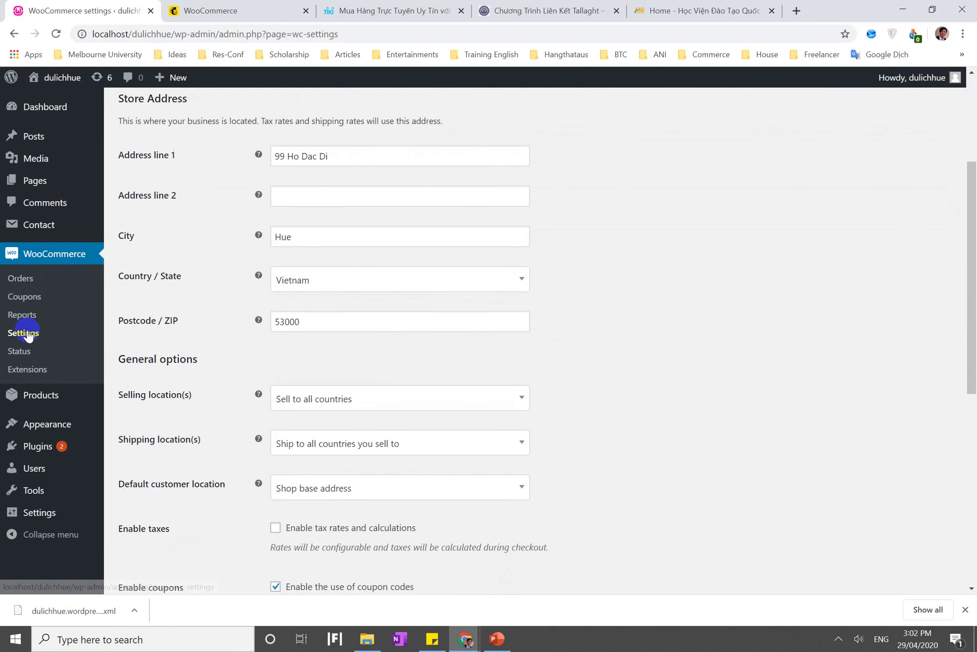
{"action": "scroll", "coordinate": [243, 245], "scroll_direction": "down", "scroll_amount": 4}
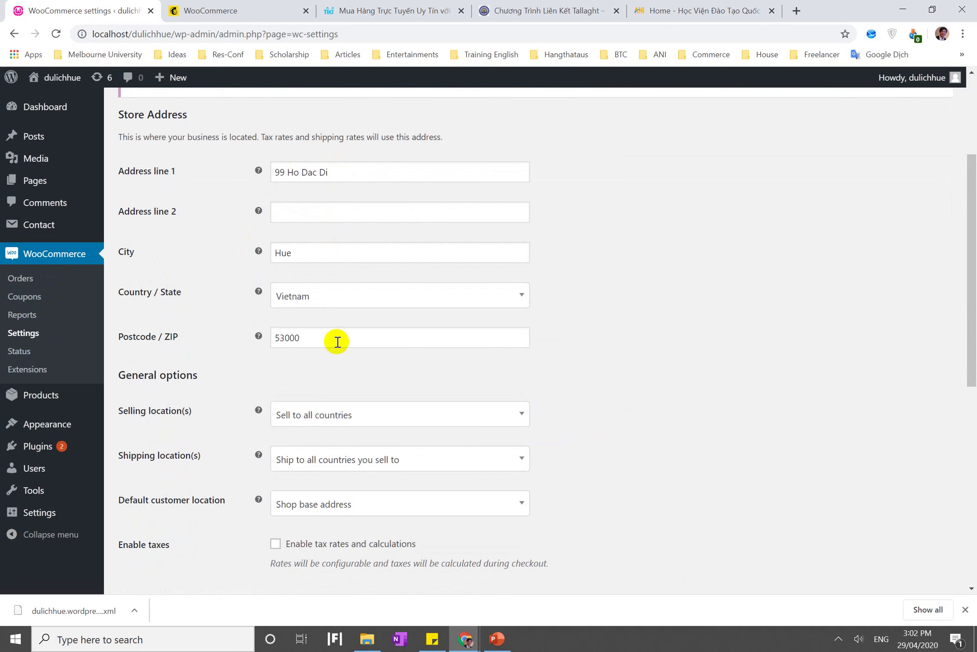
{"action": "scroll", "coordinate": [337, 342], "scroll_direction": "down", "scroll_amount": 3}
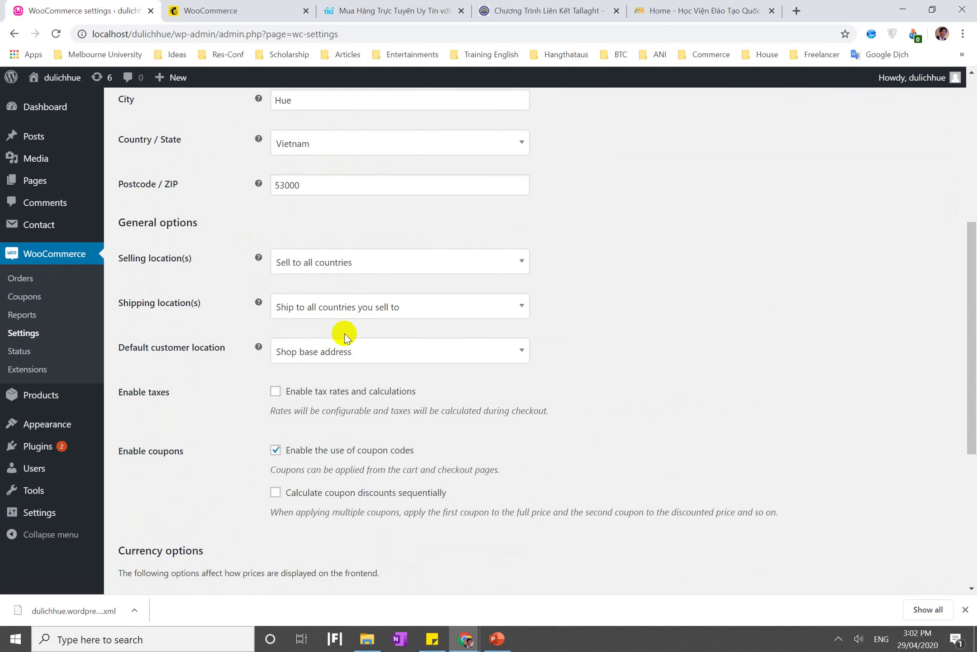
Set Shipping location(s) to 'Ship to all countries you sell to'
{"action": "left_click", "coordinate": [357, 317]}
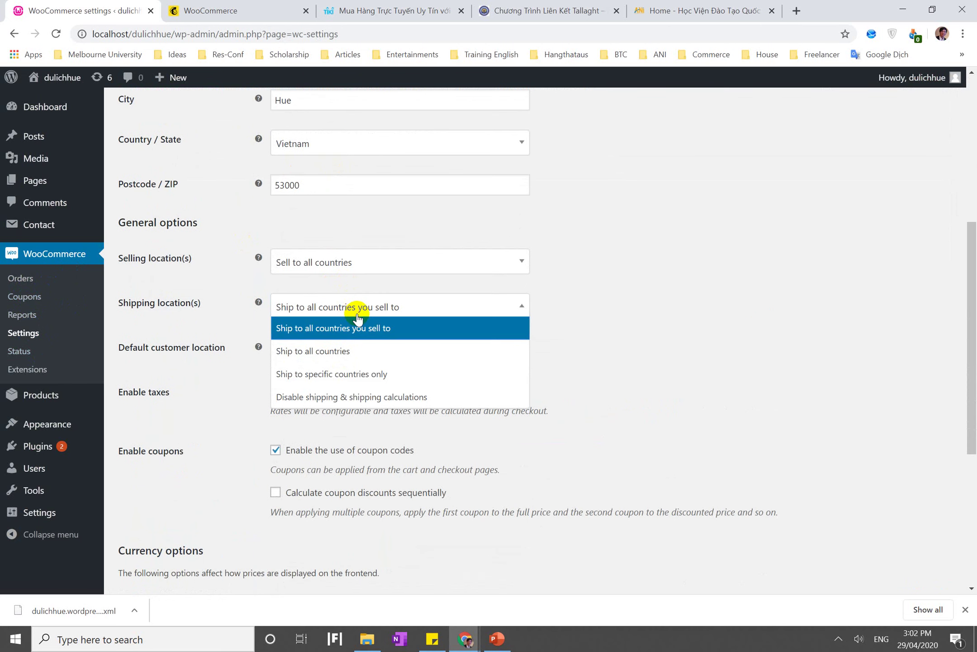
{"action": "left_click", "coordinate": [358, 317]}
{"action": "left_click", "coordinate": [356, 311]}
{"action": "left_click", "coordinate": [333, 373]}
{"action": "left_click", "coordinate": [323, 351]}
{"action": "left_click", "coordinate": [251, 328]}
{"action": "left_click", "coordinate": [298, 317]}
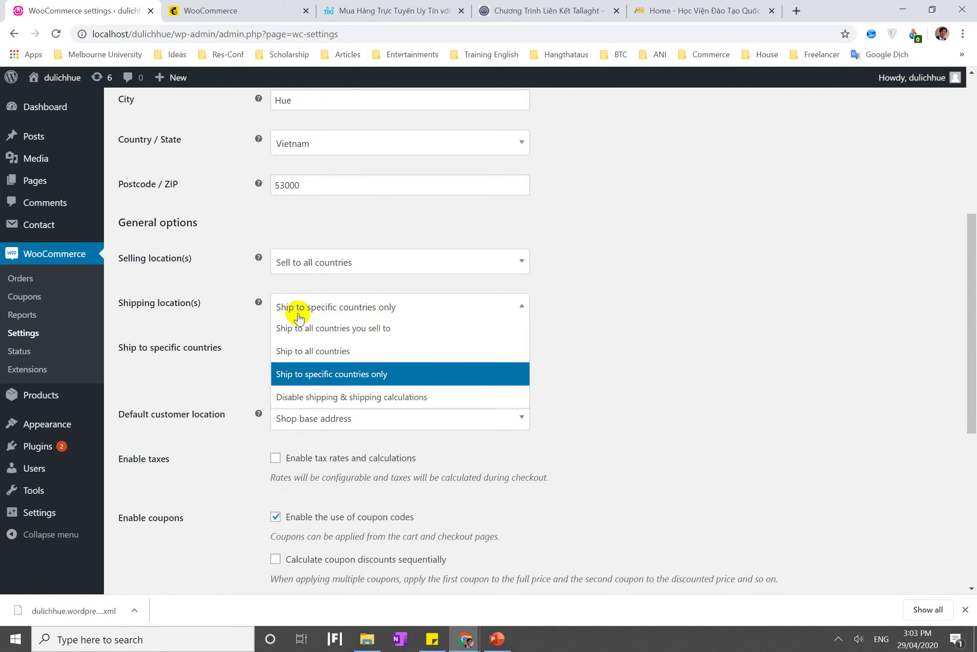
{"action": "left_click", "coordinate": [326, 331]}
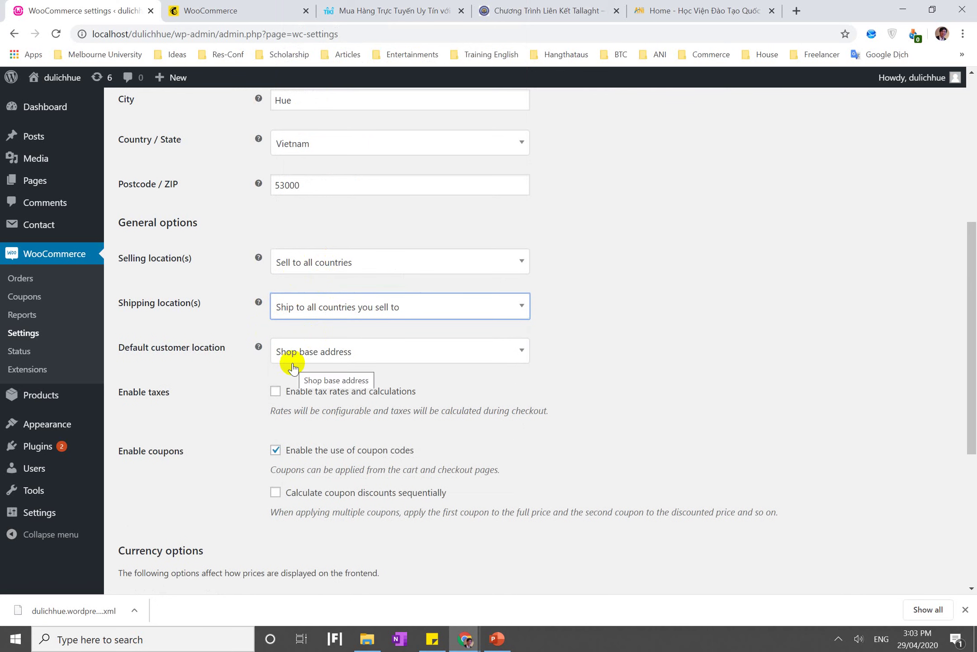
Keep shop base address as default customer location, disable taxes, and save changes
{"action": "left_click", "coordinate": [319, 357]}
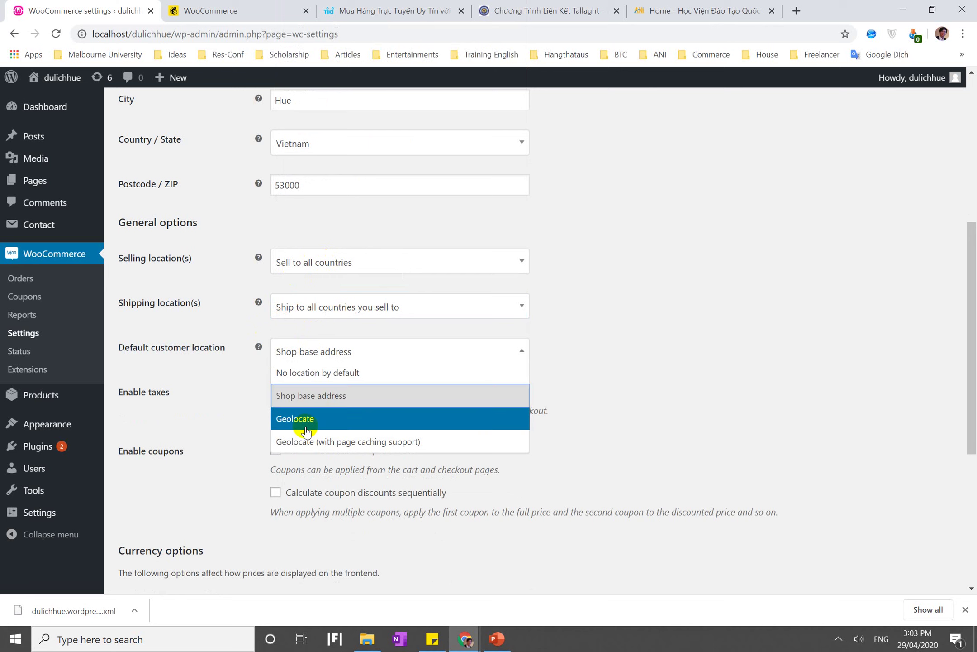
{"action": "left_click", "coordinate": [221, 386]}
{"action": "scroll", "coordinate": [267, 467], "scroll_direction": "down", "scroll_amount": 2}
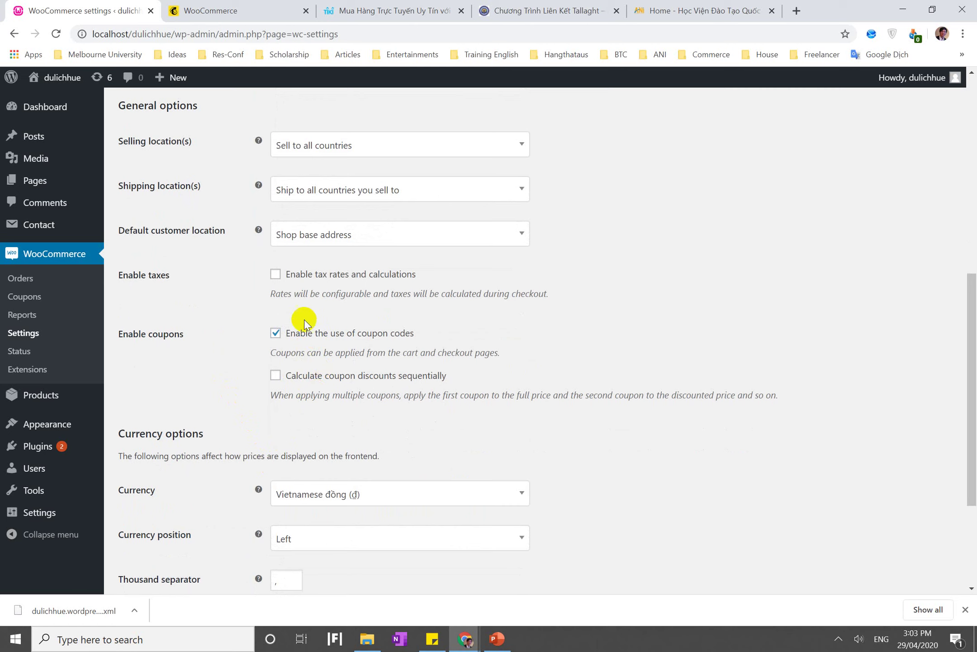
{"action": "left_click", "coordinate": [306, 277]}
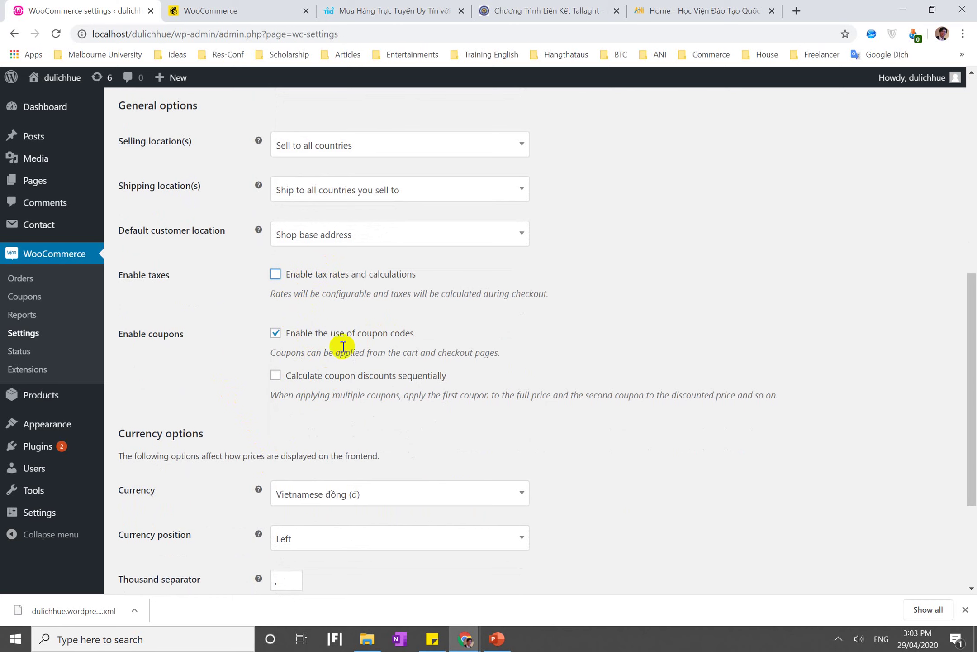
{"action": "scroll", "coordinate": [304, 394], "scroll_direction": "down", "scroll_amount": 3}
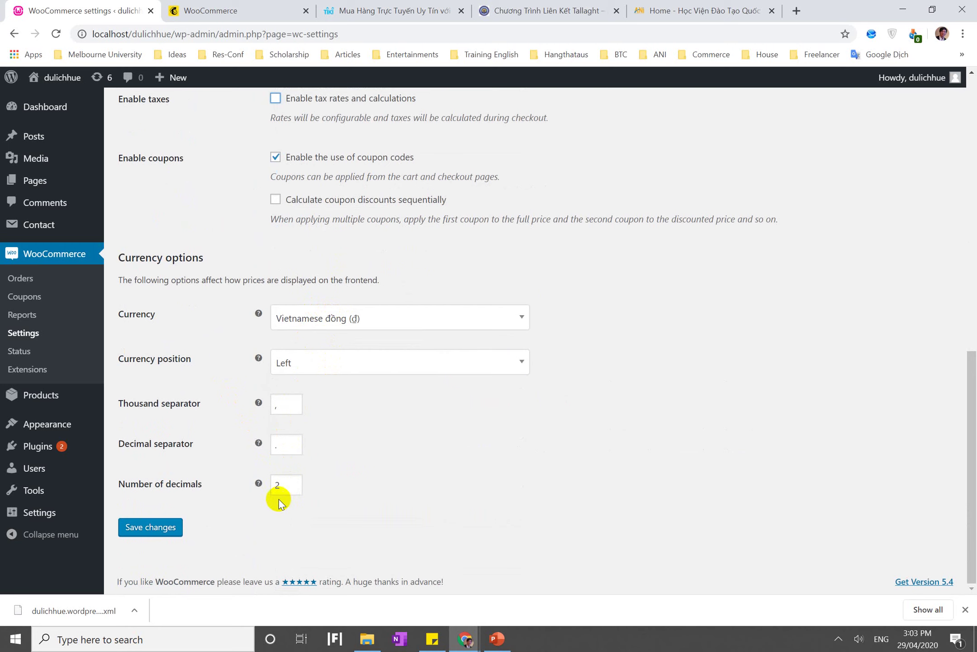
{"action": "scroll", "coordinate": [222, 532], "scroll_direction": "up", "scroll_amount": 10}
{"action": "scroll", "coordinate": [262, 445], "scroll_direction": "down", "scroll_amount": 11}
{"action": "mouse_move", "coordinate": [217, 498]}
{"action": "left_click", "coordinate": [141, 562]}
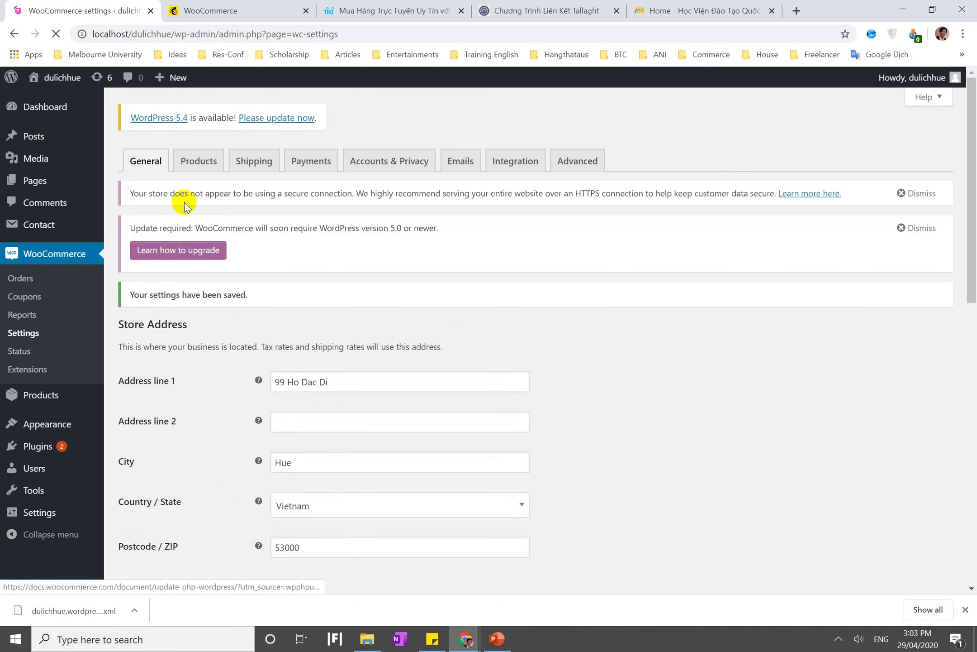
Open the Products settings tab and keep Shop as the shop page
{"action": "left_click", "coordinate": [195, 164]}
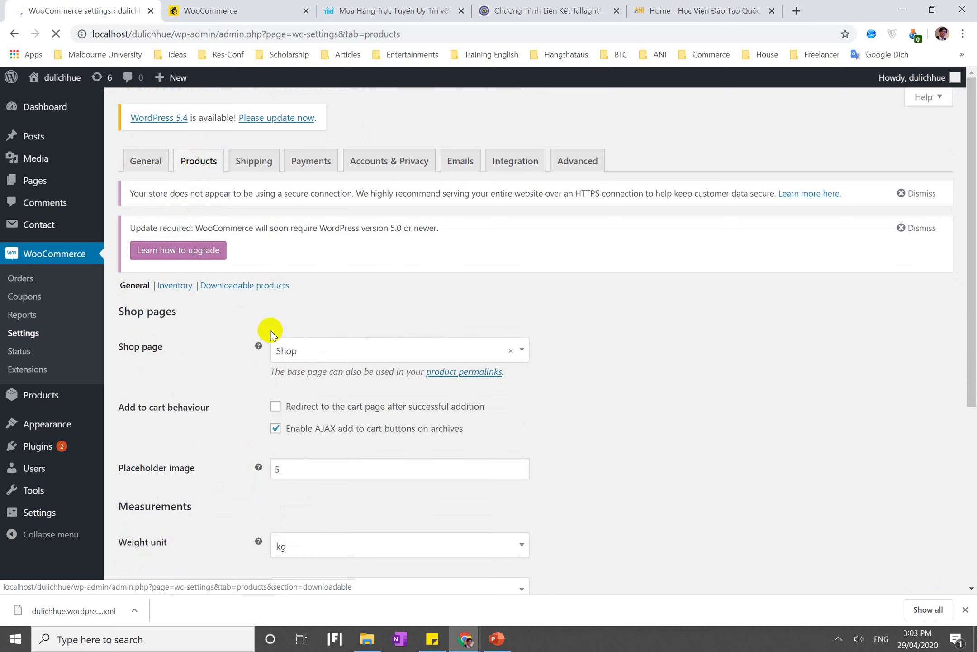
{"action": "left_click", "coordinate": [352, 358]}
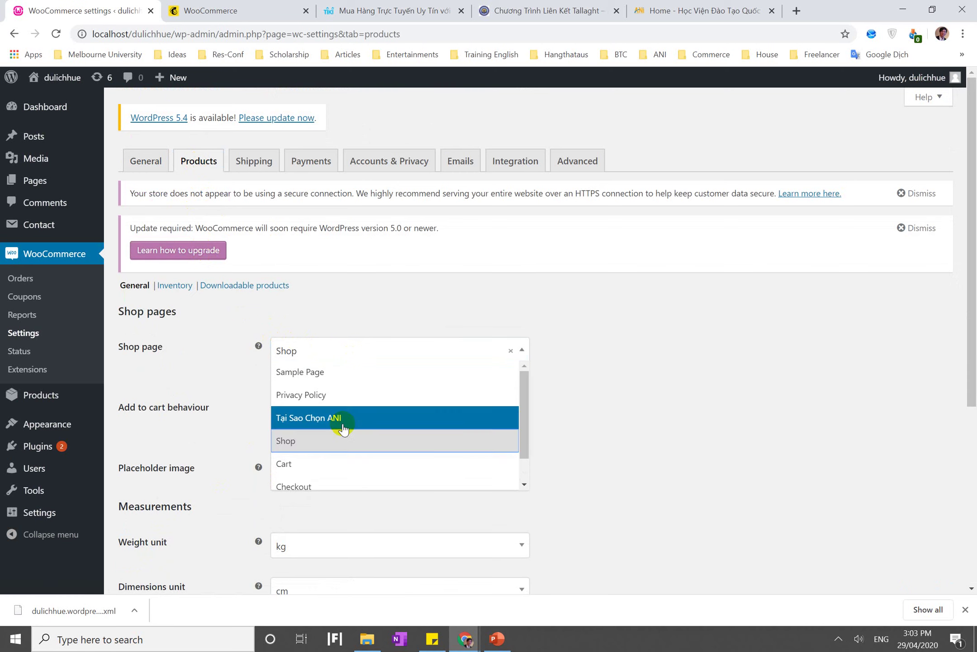
{"action": "left_click", "coordinate": [212, 408]}
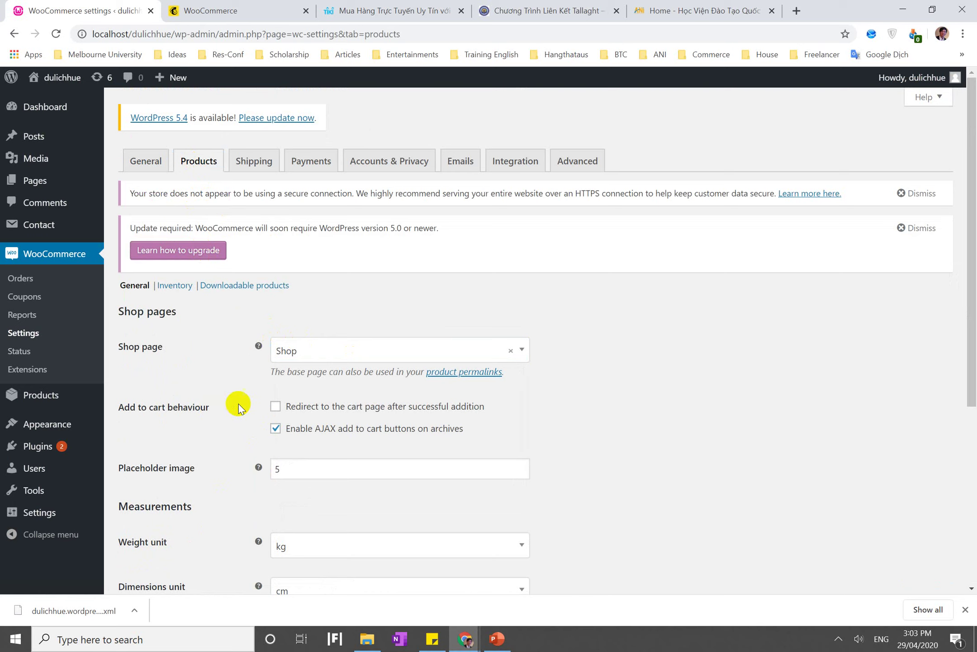
{"action": "scroll", "coordinate": [350, 415], "scroll_direction": "down", "scroll_amount": 2}
{"action": "scroll", "coordinate": [350, 416], "scroll_direction": "down", "scroll_amount": 1}
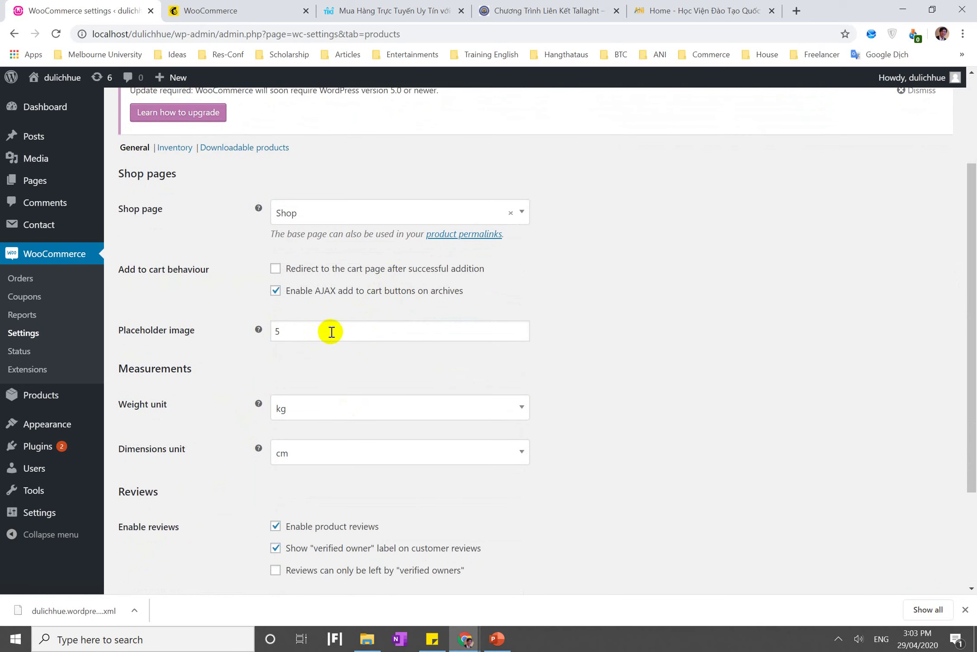
Leave the placeholder image value unchanged and keep kg as the weight unit
{"action": "double_click", "coordinate": [391, 336]}
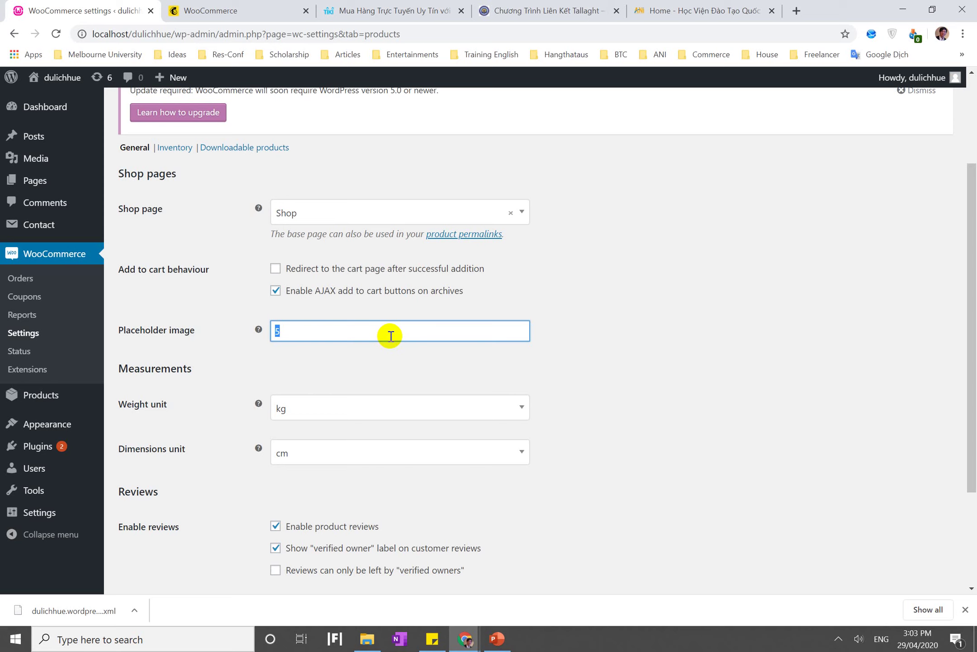
{"action": "mouse_move", "coordinate": [261, 332]}
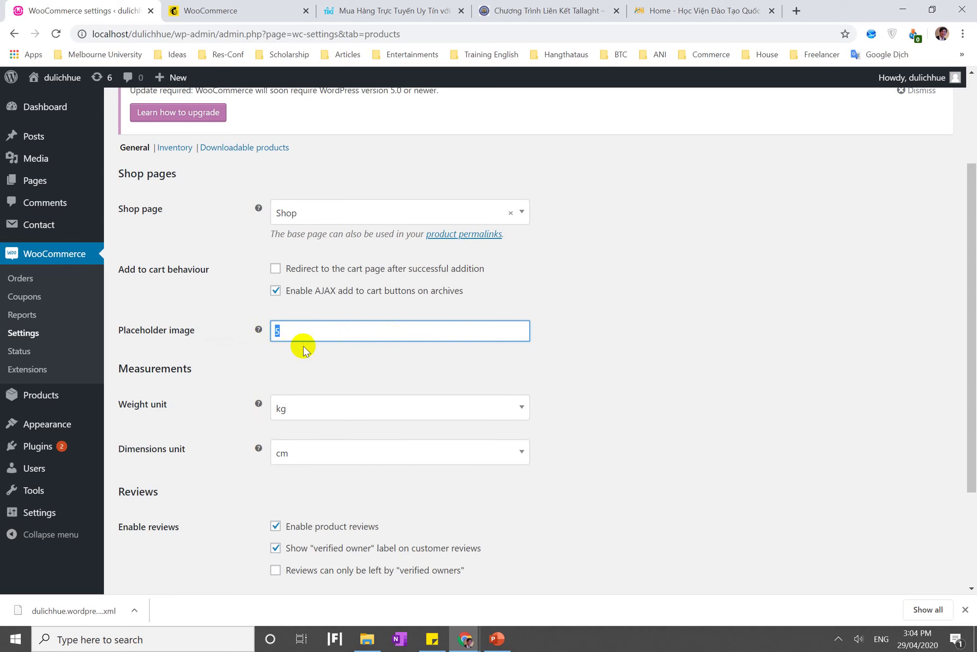
{"action": "left_click", "coordinate": [321, 361]}
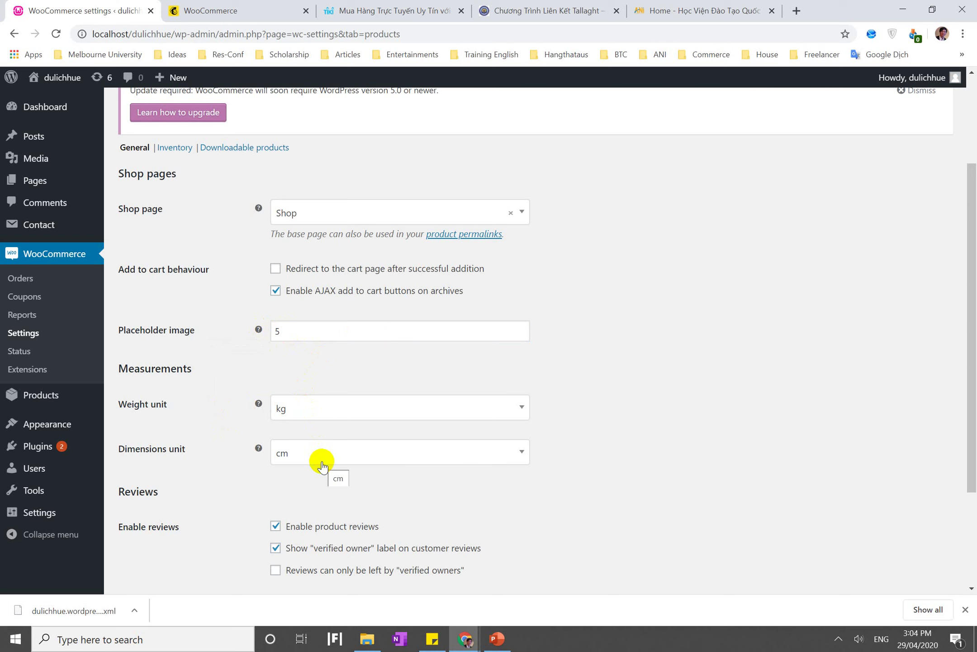
{"action": "scroll", "coordinate": [323, 466], "scroll_direction": "down", "scroll_amount": 3}
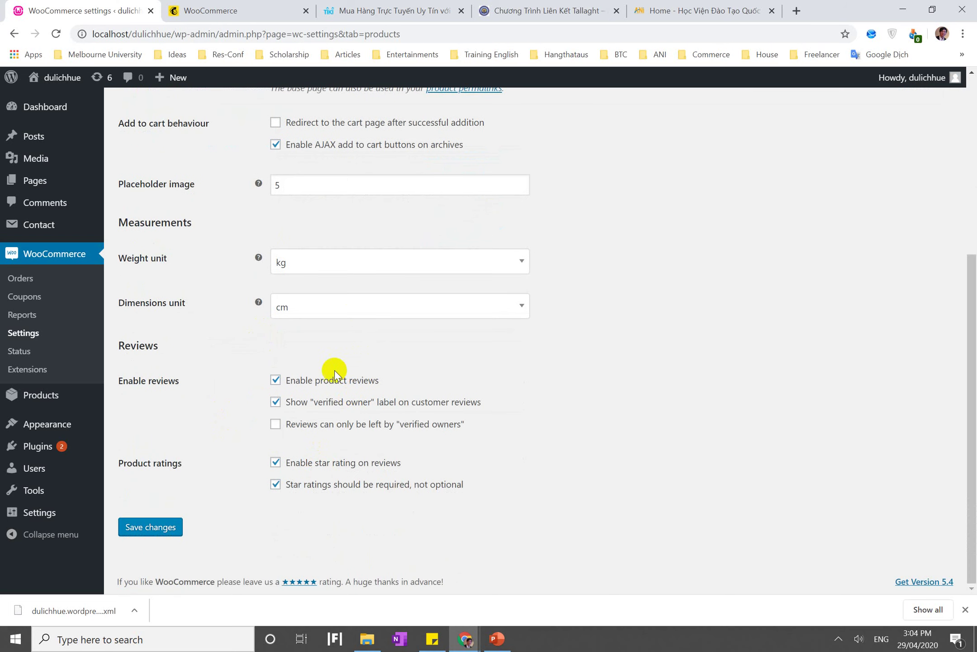
{"action": "left_click", "coordinate": [417, 264]}
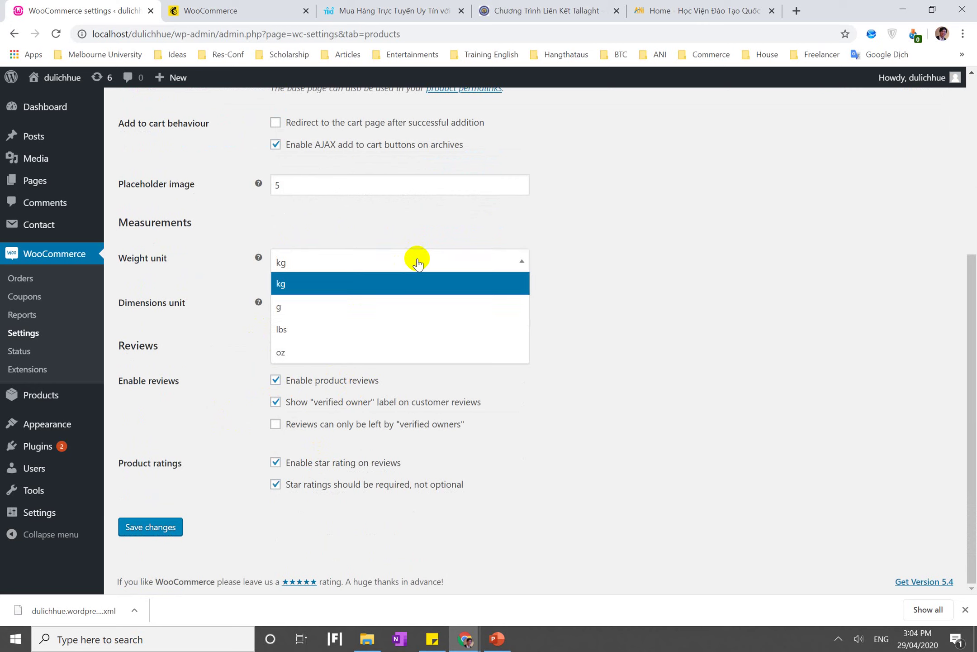
{"action": "left_click", "coordinate": [418, 264]}
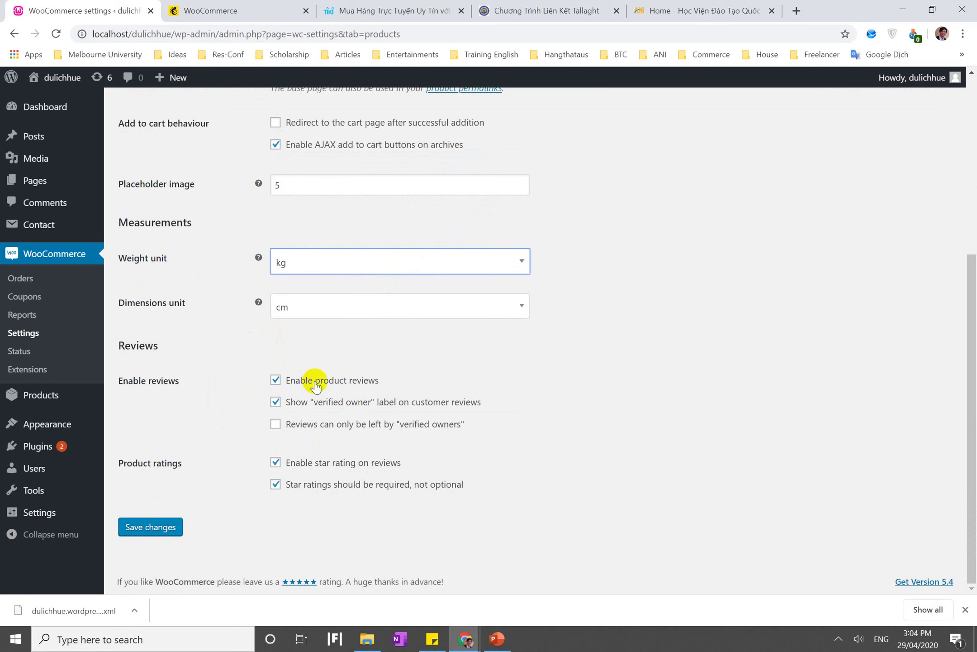